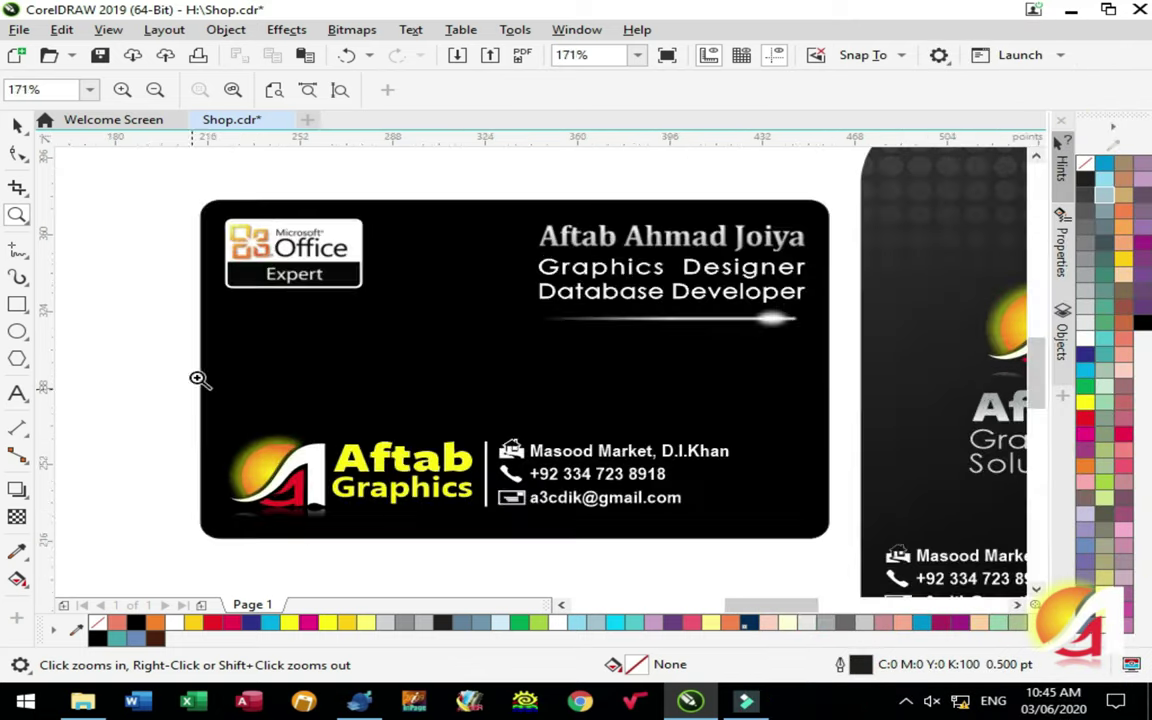
# Zoom in on the large logo word and give it a yellow gradient fill
pyautogui.moveTo(200, 378); pyautogui.dragTo(660, 600)
pyautogui.click(458, 301)
pyautogui.press('g')
pyautogui.moveTo(462, 325); pyautogui.dragTo(458, 303)
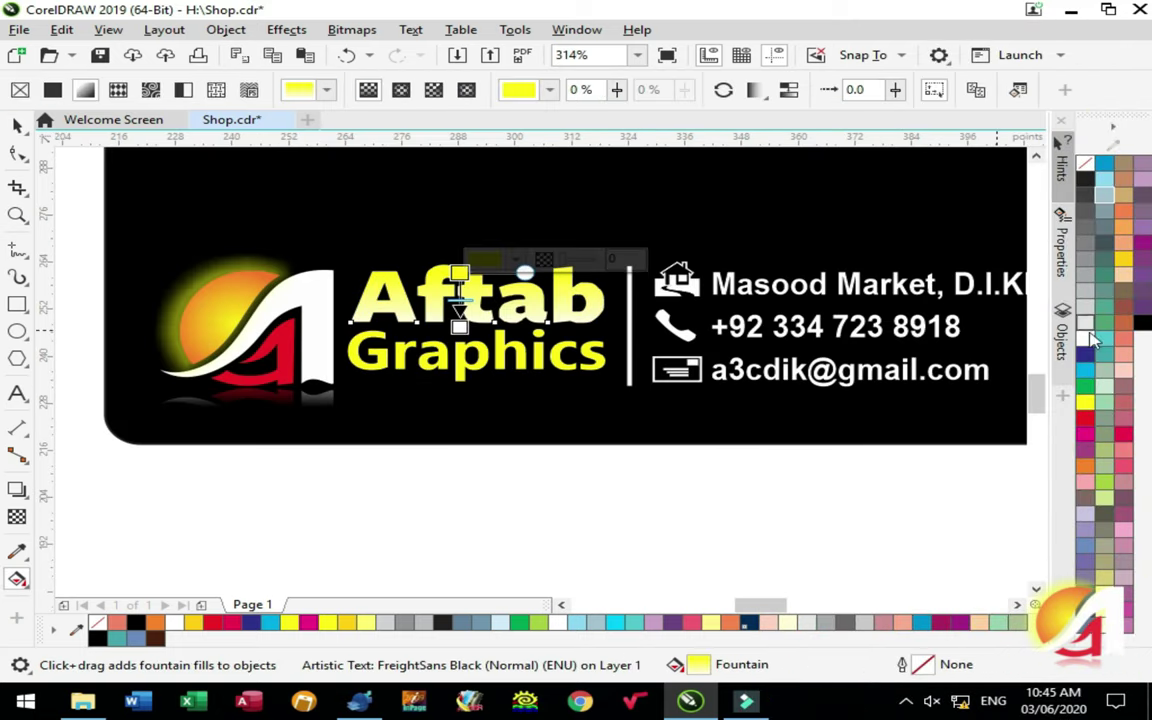
pyautogui.press('space')
# Copy the logo word's fill onto the word Graphics, then zoom out to both business cards
pyautogui.press('Tab')
pyautogui.click(61, 29)
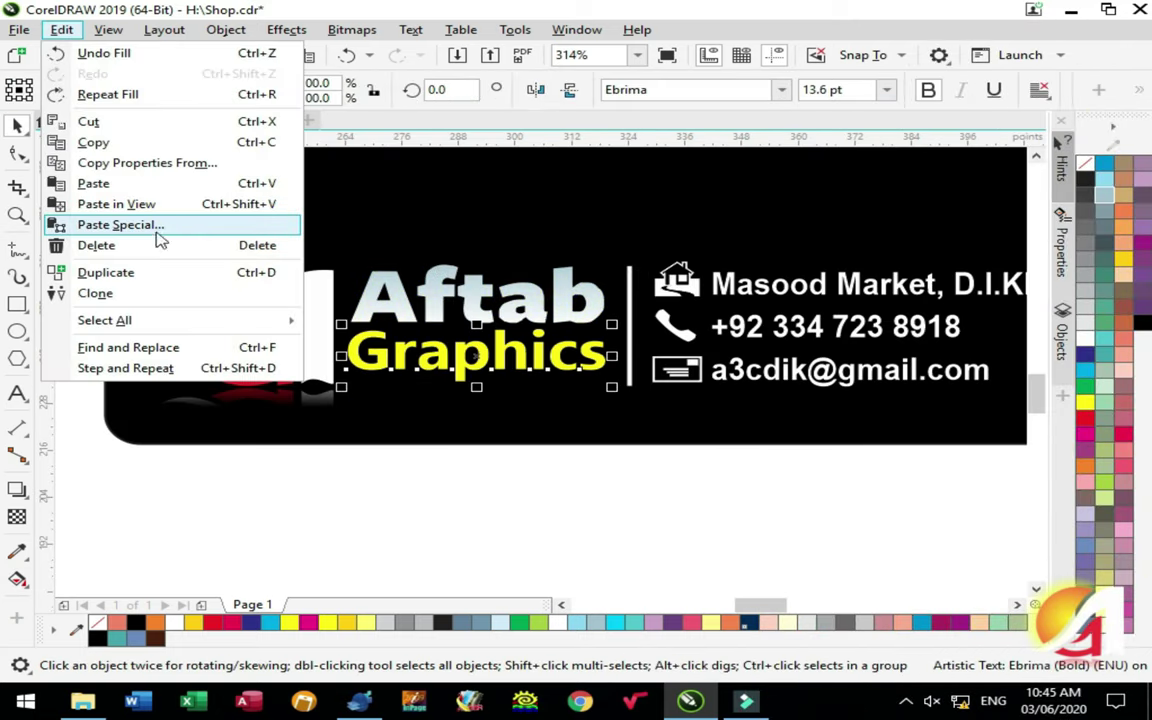
pyautogui.click(154, 162)
pyautogui.click(607, 380)
pyautogui.click(465, 300)
pyautogui.press('Escape')
pyautogui.hotkey('shift', 'F4')
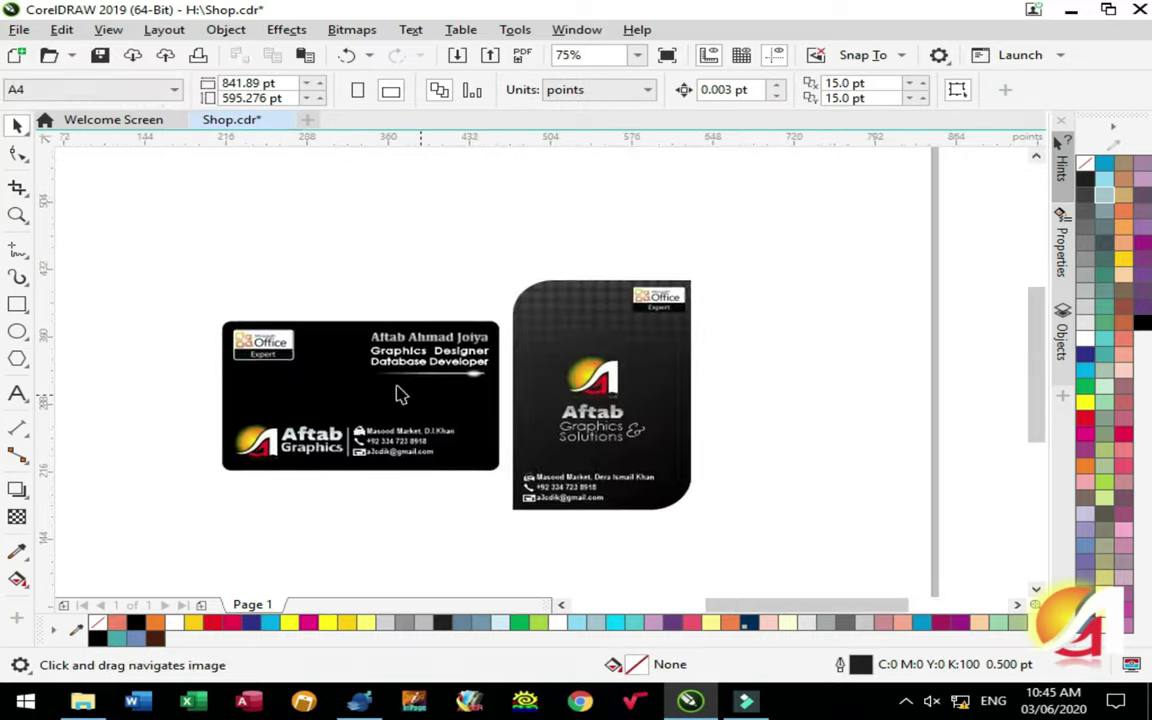
pyautogui.scroll(3, 625, 432)
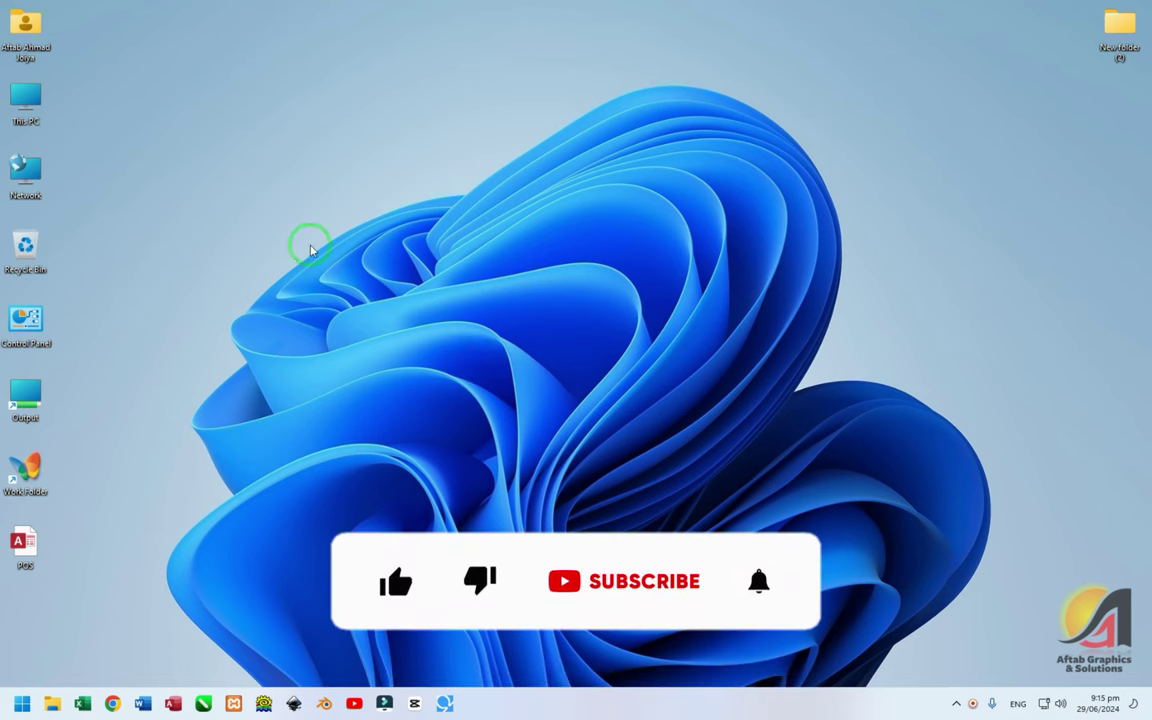
# Open POS.accdb, dismiss the unregistered notice, and register with the user ID and registration key
pyautogui.doubleClick(25, 545)
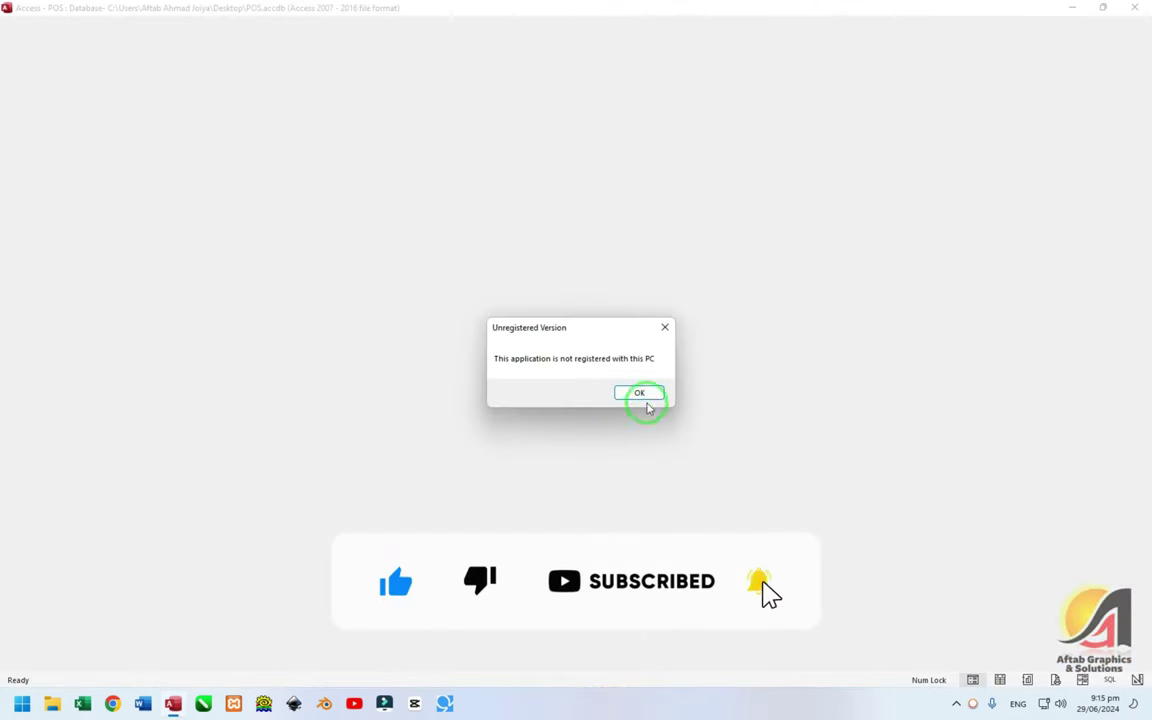
pyautogui.click(646, 393)
pyautogui.write('aftab5319')
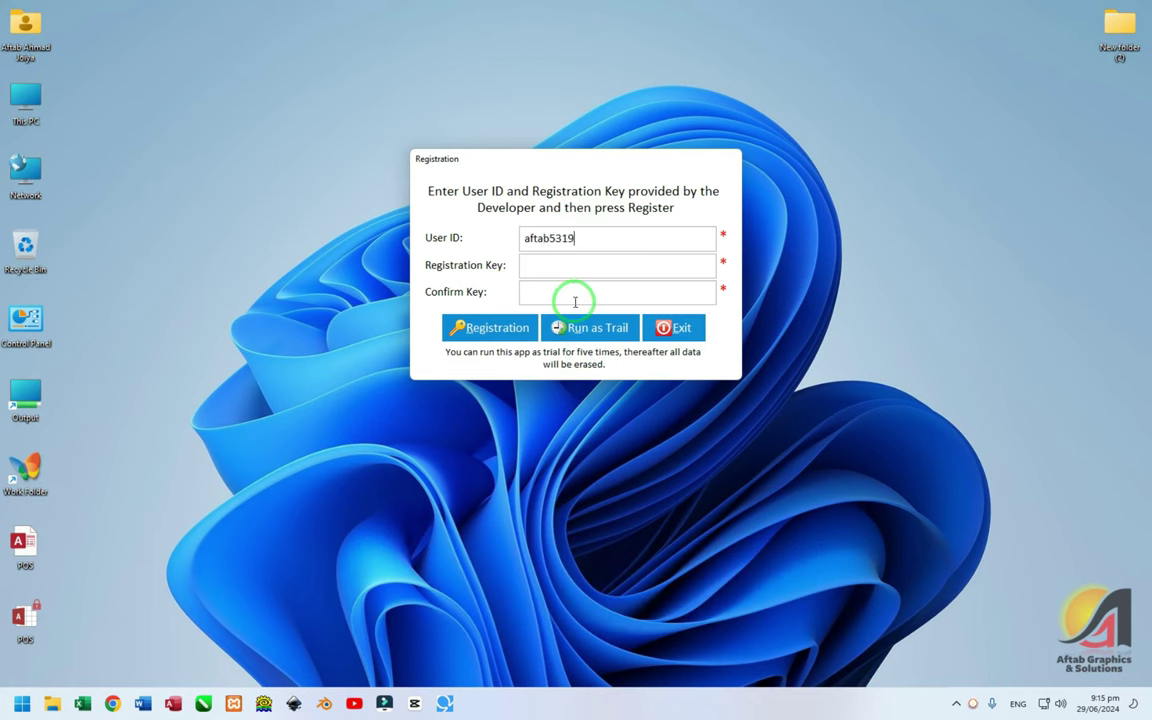
pyautogui.write('87@')
pyautogui.press('Tab')
pyautogui.write('********')
pyautogui.press('Tab')
pyautogui.write('********')
pyautogui.press('Return')
pyautogui.press('Return')
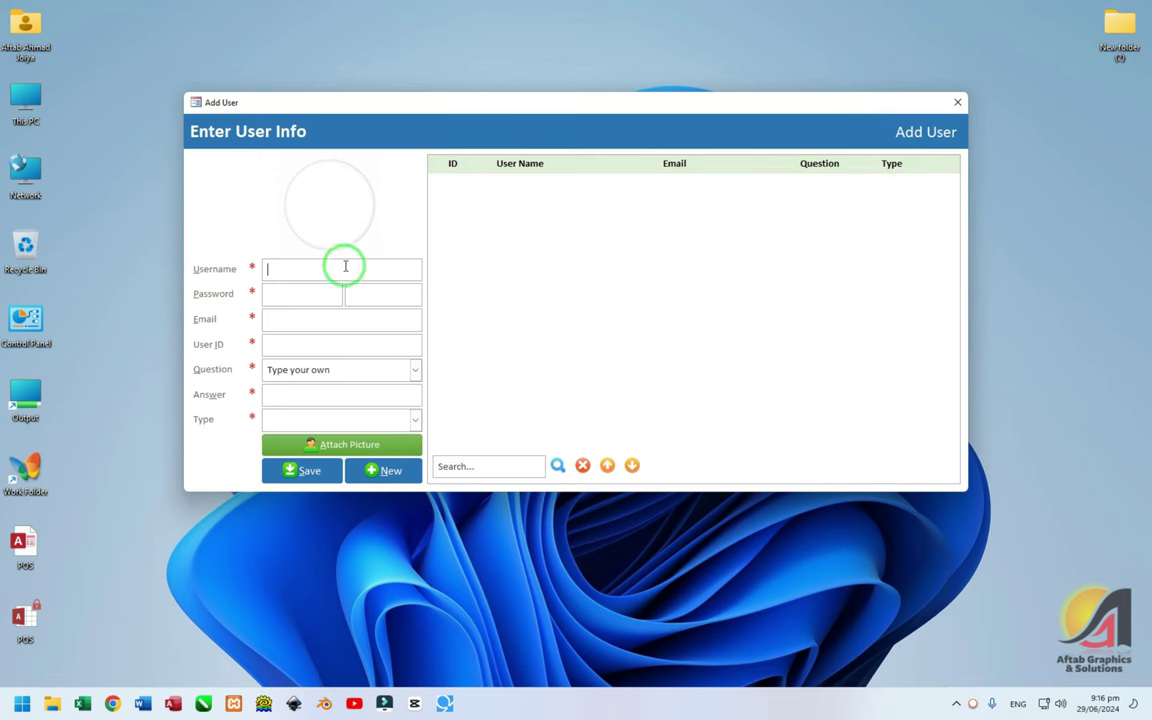
# Enter the new user's full name, password twice, email address and user ID 'admin'
pyautogui.press('Tab')
pyautogui.write('123')
pyautogui.press('Tab')
pyautogui.write('123')
pyautogui.press('Tab')
pyautogui.write('a3cdik@')
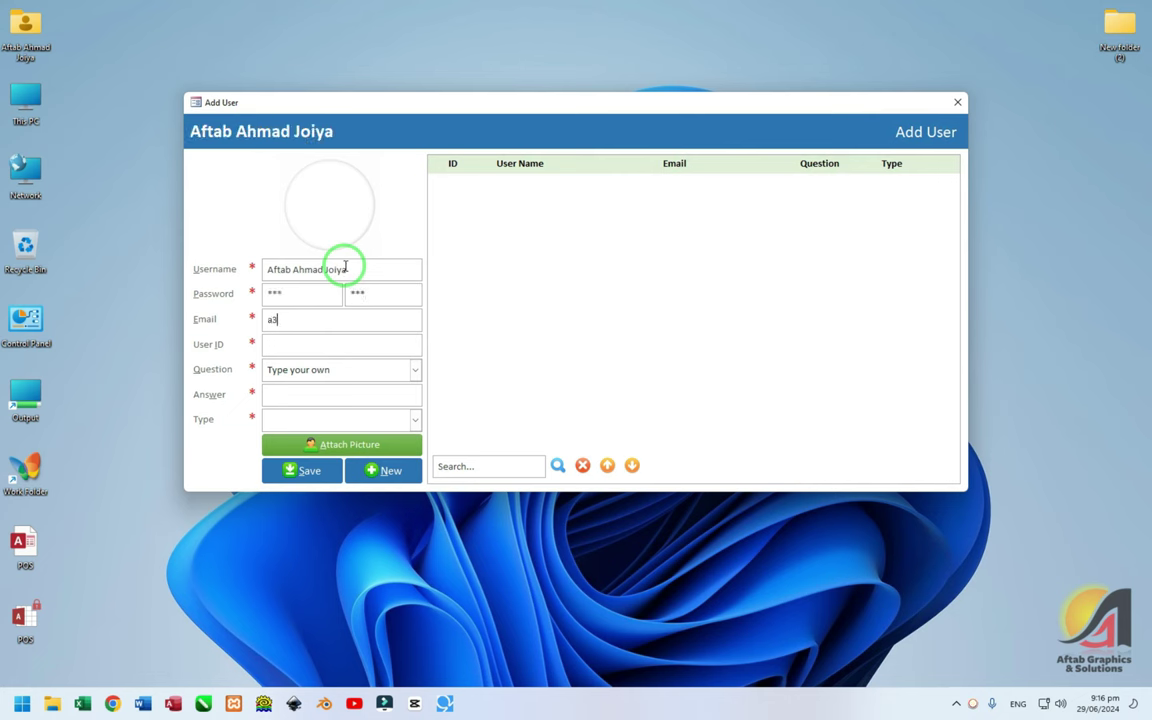
pyautogui.write('g')
pyautogui.press('BackSpace')
pyautogui.press('BackSpace')
pyautogui.press('BackSpace')
pyautogui.press('BackSpace')
pyautogui.press('BackSpace')
pyautogui.press('BackSpace')
pyautogui.press('BackSpace')
pyautogui.press('BackSpace')
pyautogui.press('Tab')
pyautogui.write('admin')
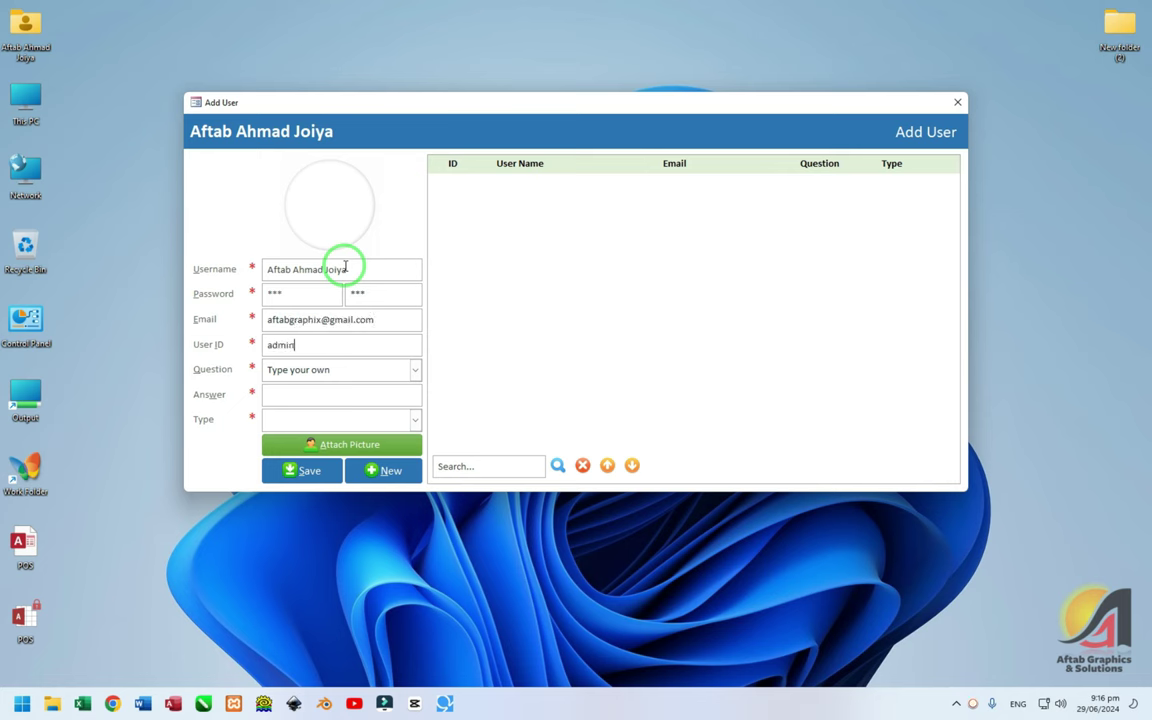
pyautogui.press('Tab')
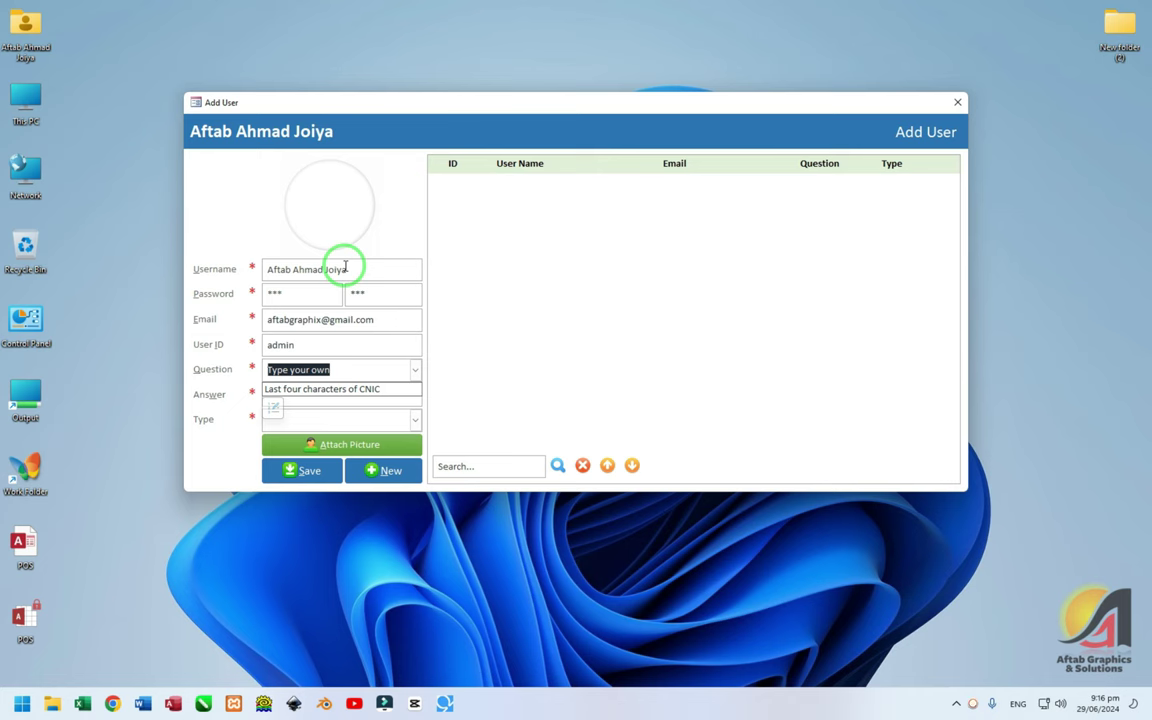
# Choose 'Last four characters of CNIC' as the security question and enter its answer
pyautogui.click(273, 407)
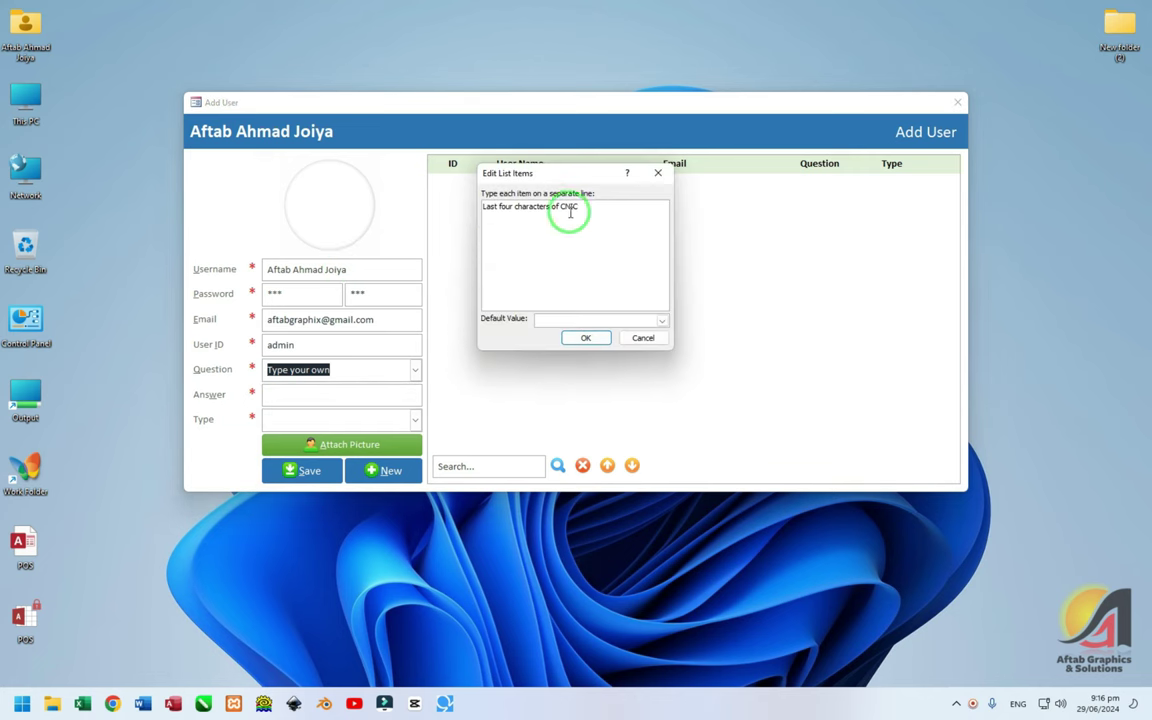
pyautogui.click(586, 338)
pyautogui.click(352, 378)
pyautogui.click(334, 393)
pyautogui.click(318, 394)
pyautogui.write('1234')
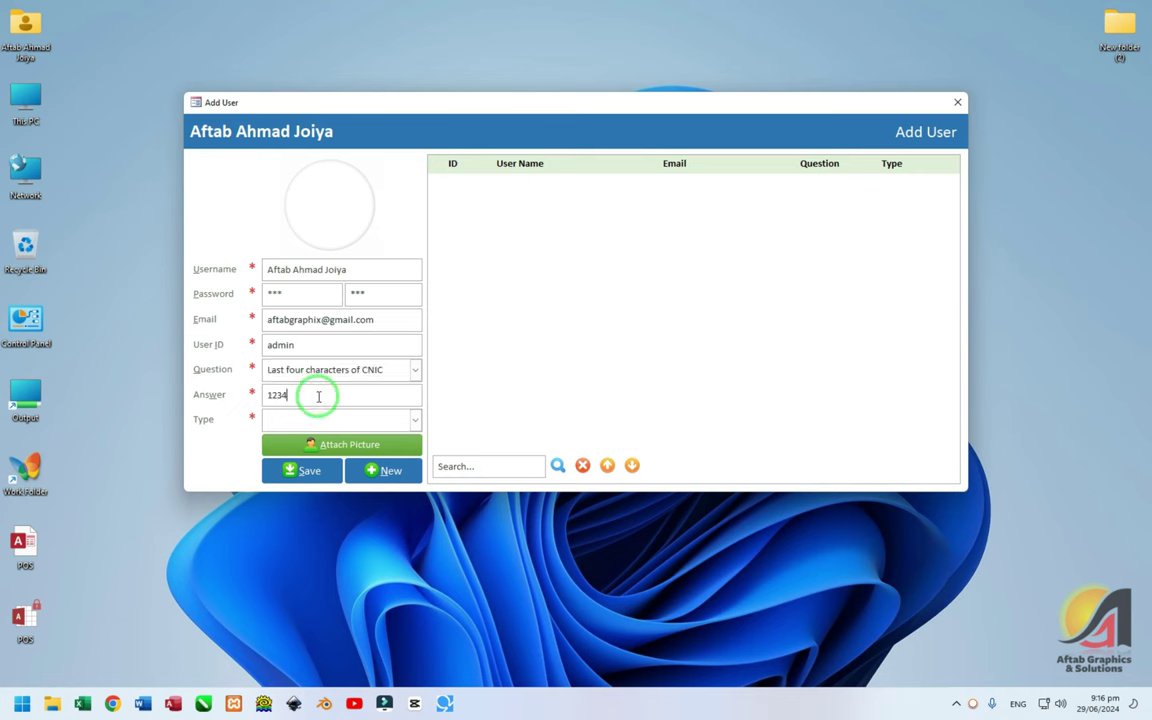
pyautogui.press('Tab')
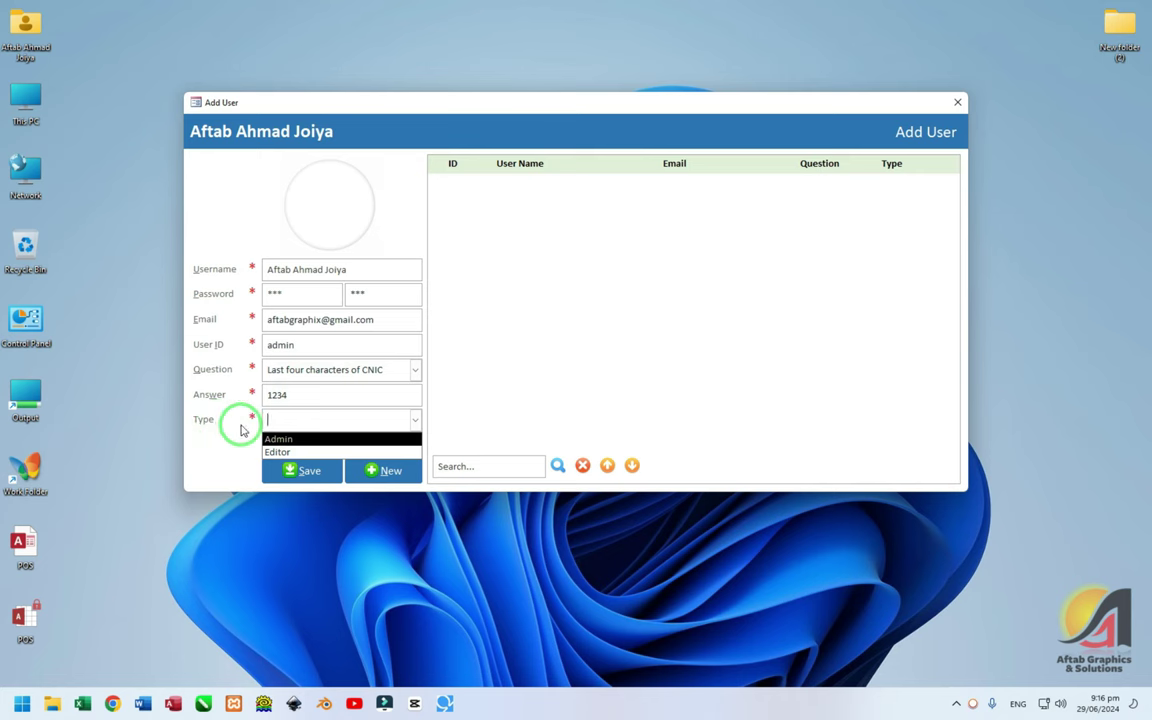
# Set the account type to Admin and bring up the picture browser
pyautogui.click(290, 438)
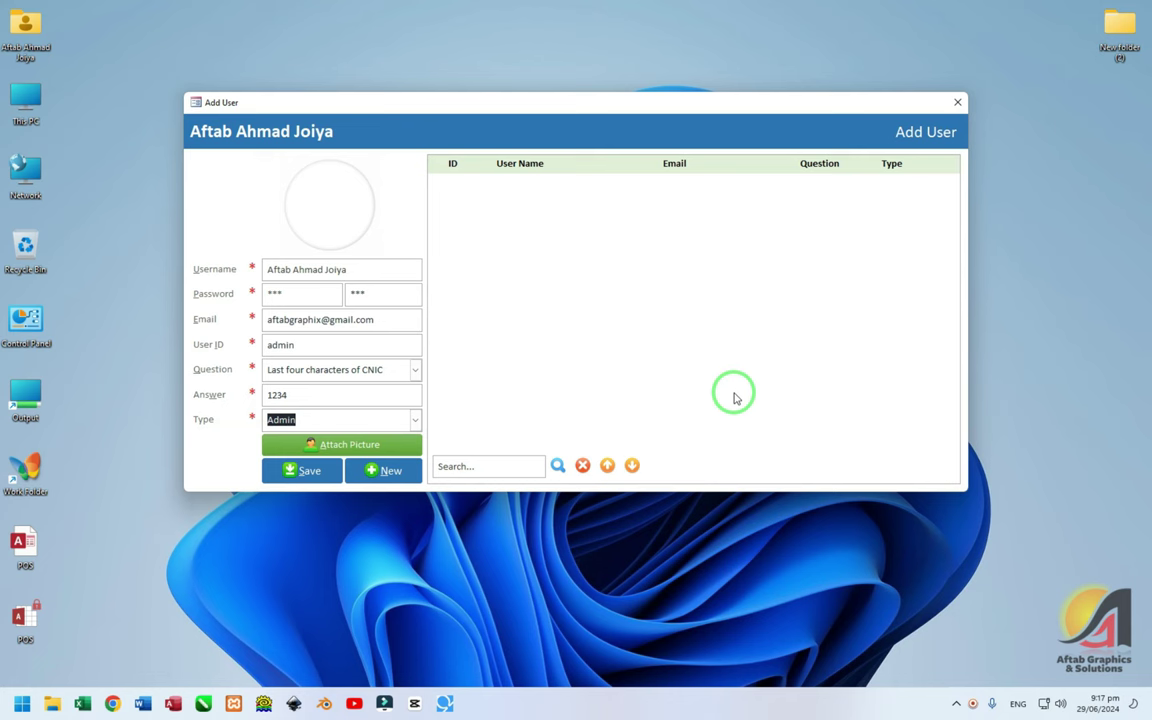
pyautogui.click(415, 420)
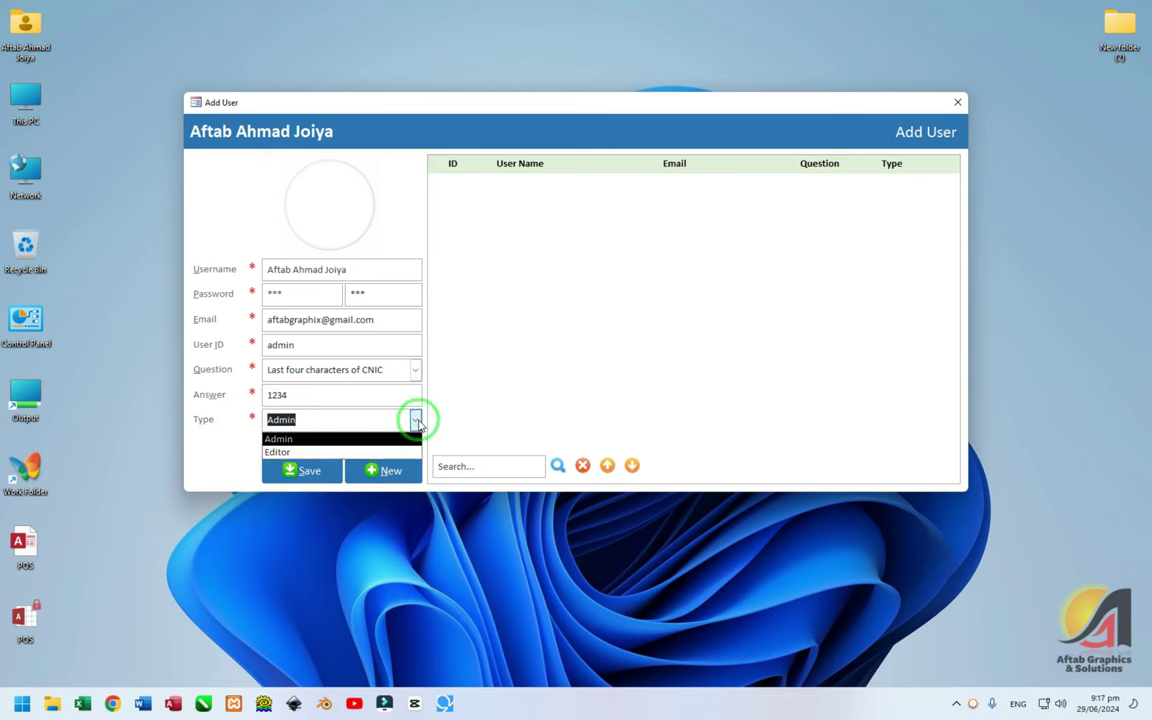
pyautogui.click(416, 420)
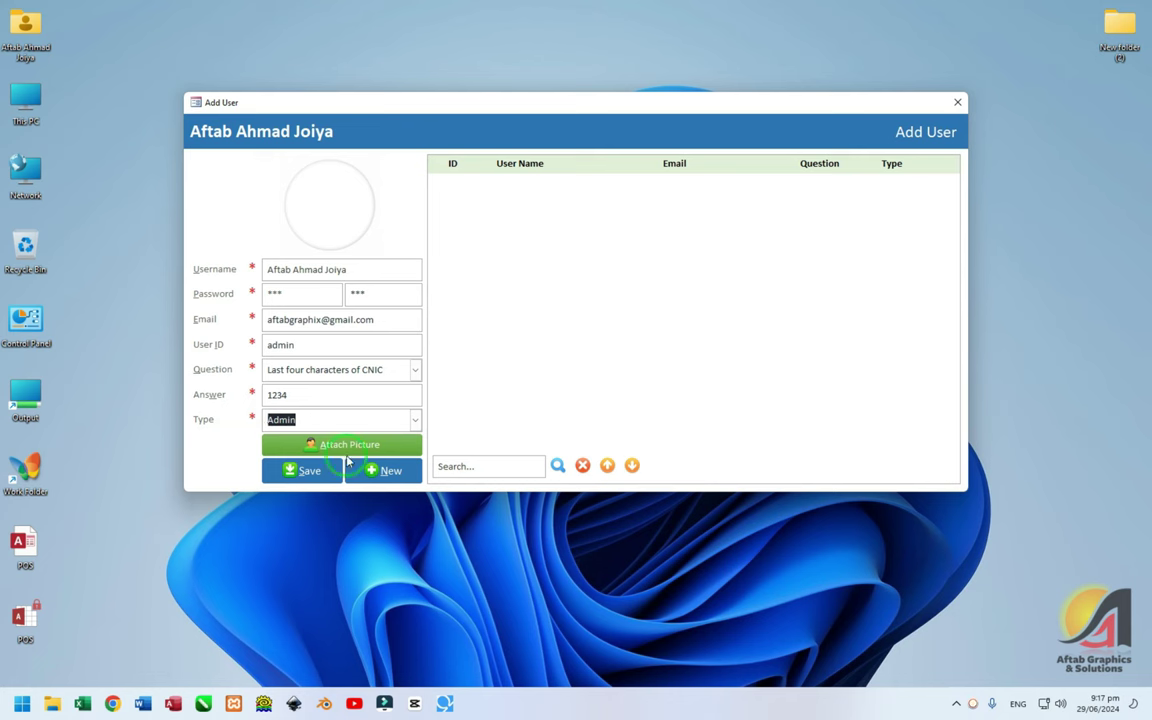
pyautogui.click(305, 444)
# Attach image 001 from New Volume (D:) as the user's photo
pyautogui.scroll(-3, 285, 460)
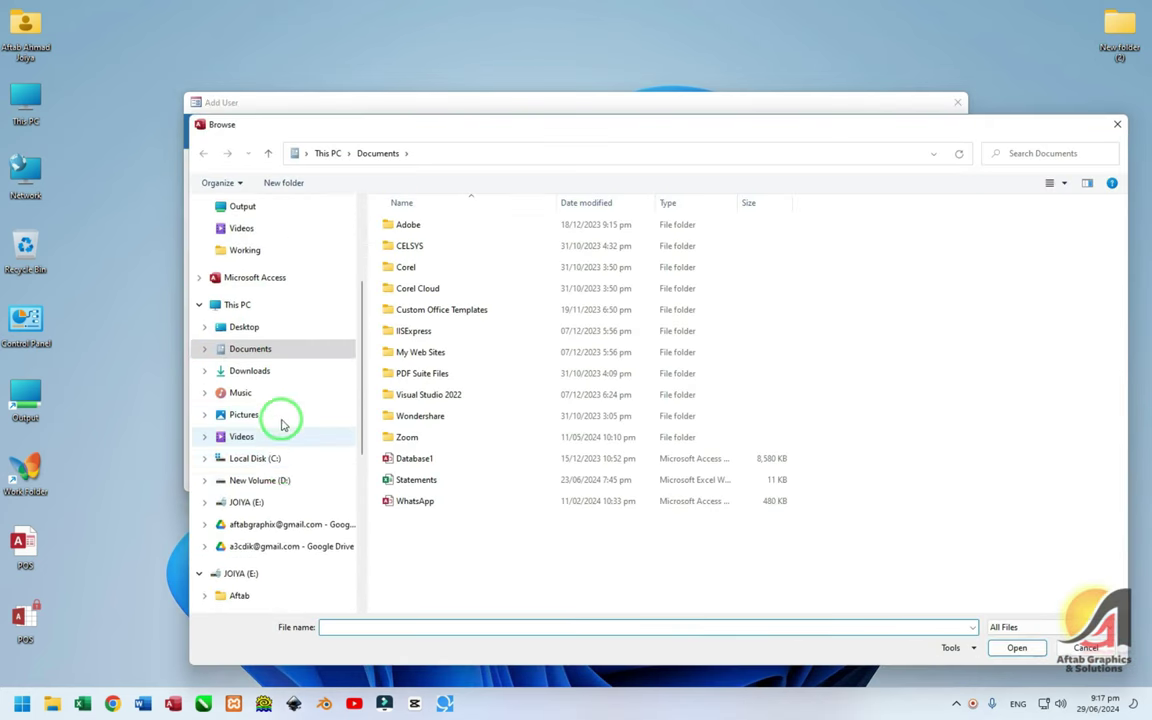
pyautogui.click(283, 440)
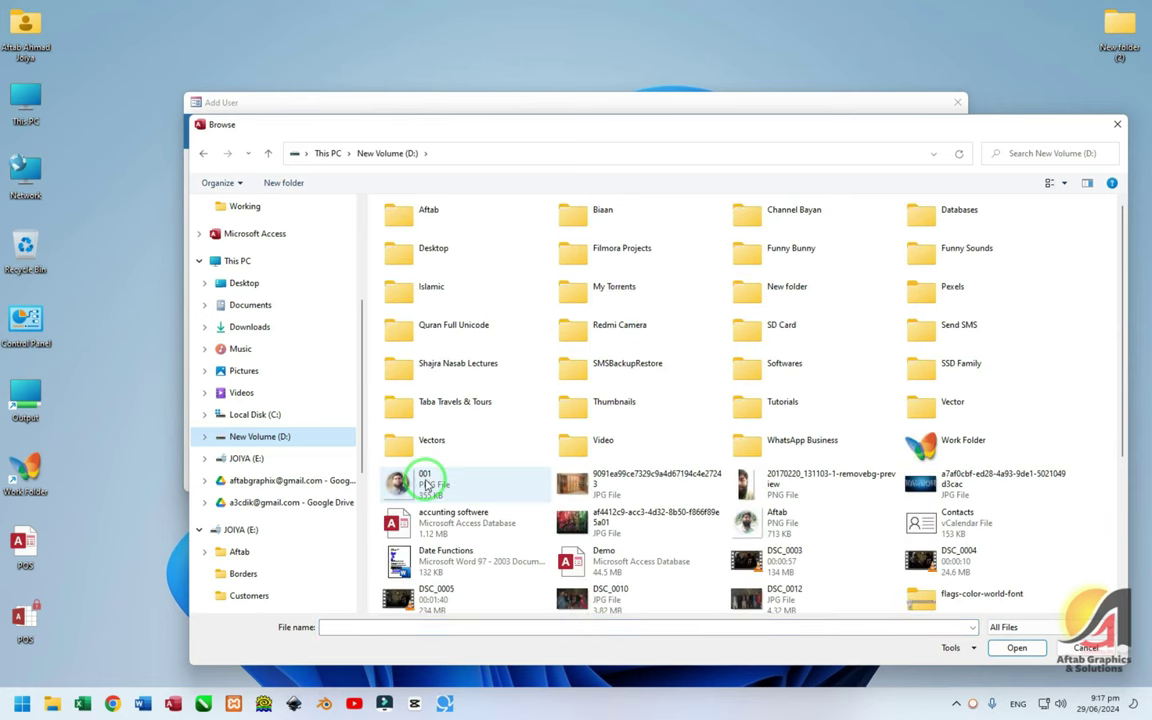
pyautogui.doubleClick(419, 478)
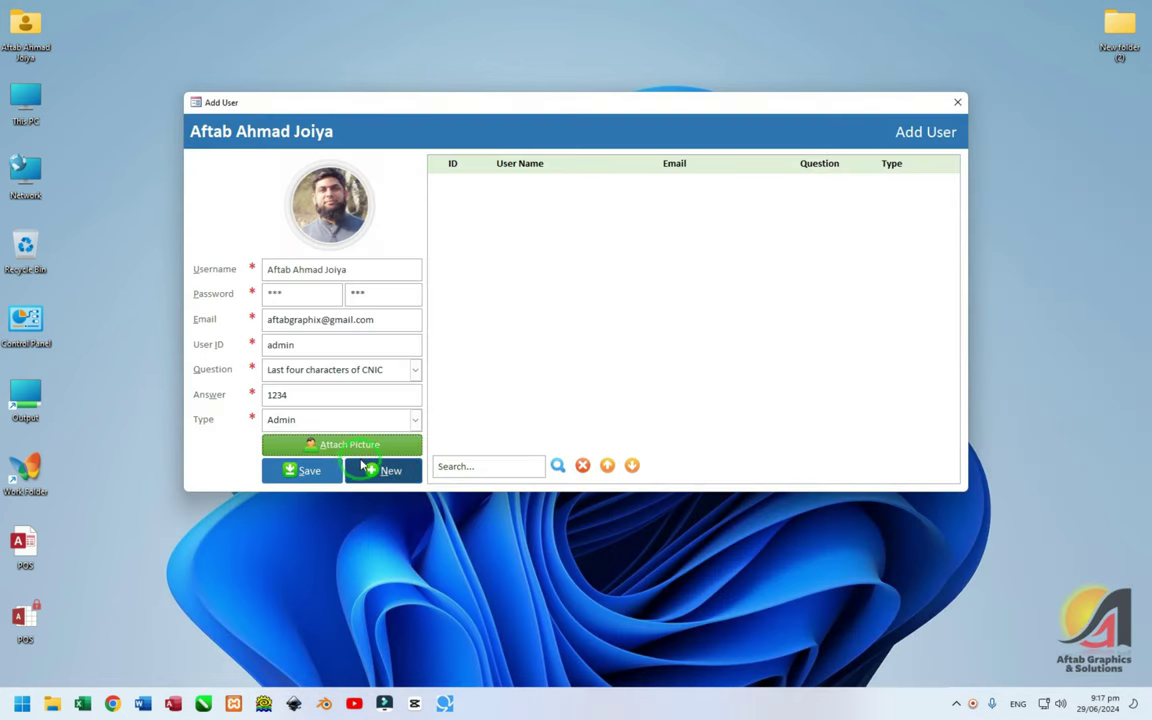
# Save the user record so it appears as row 1, leaving a cleared form
pyautogui.click(303, 471)
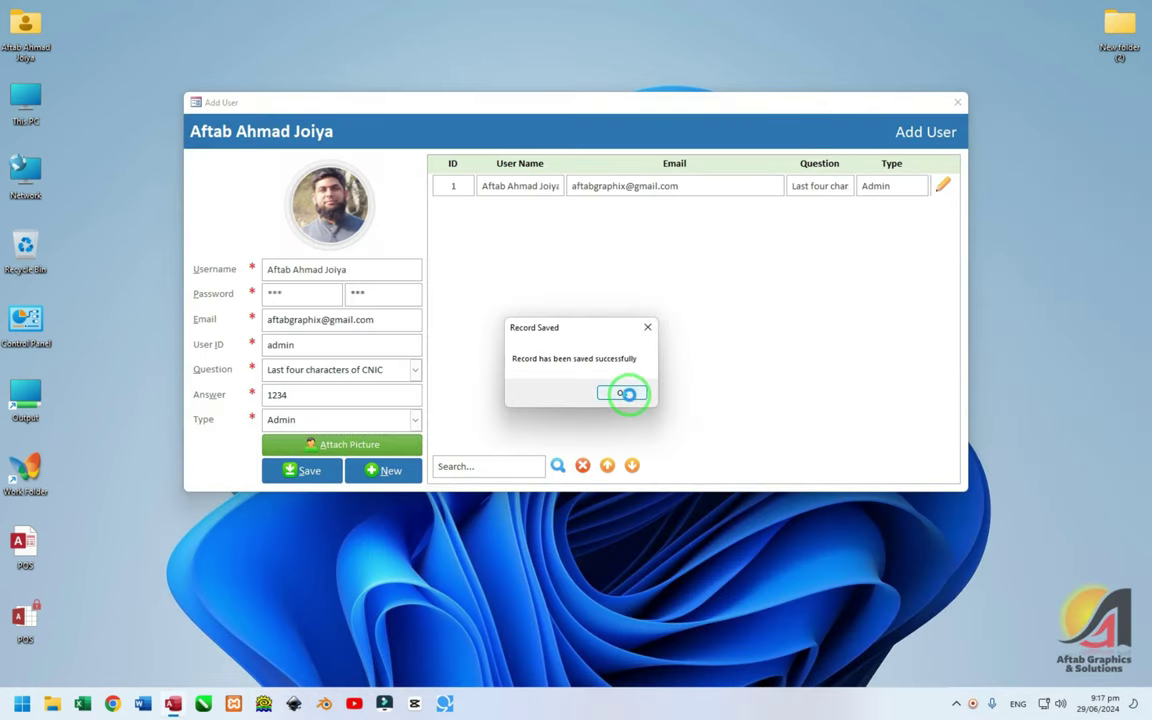
pyautogui.click(622, 391)
pyautogui.click(284, 267)
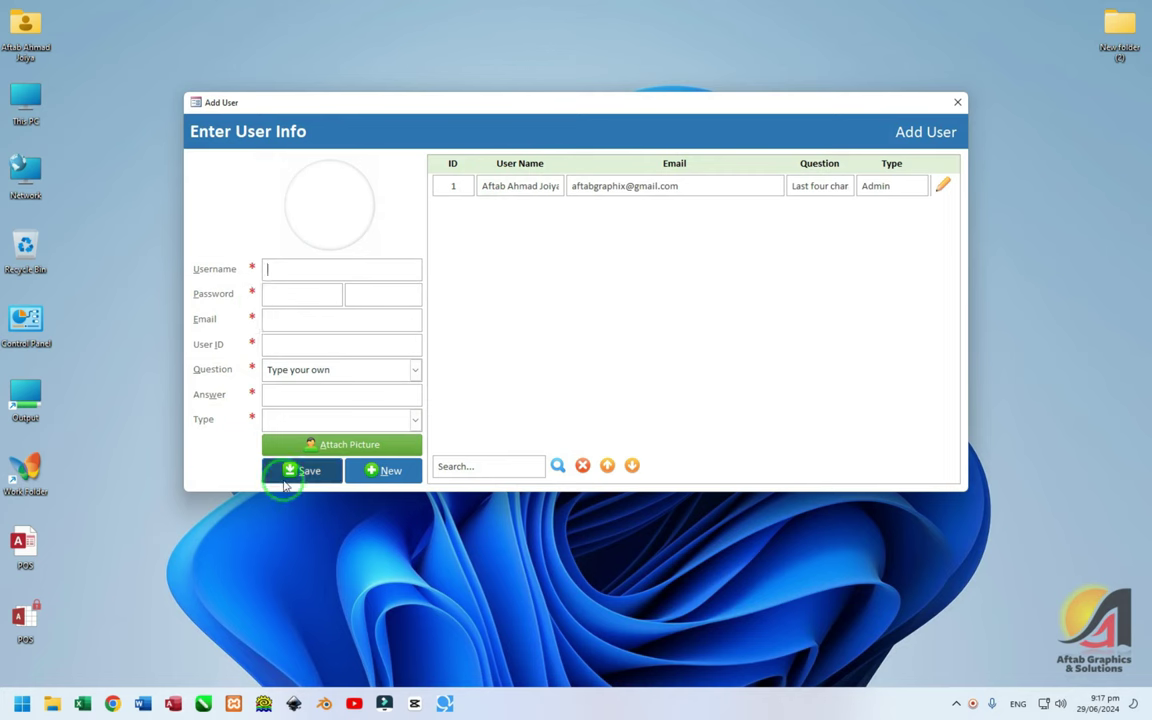
# Edit the saved user and update it with a new password entered twice
pyautogui.click(943, 186)
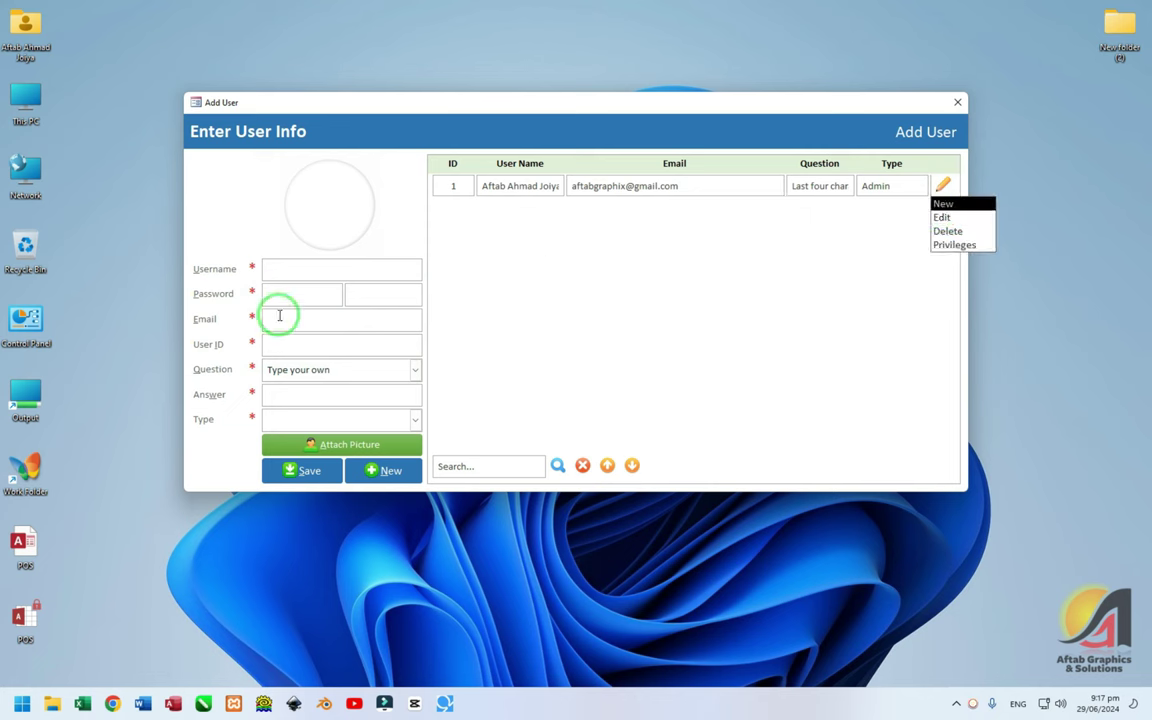
pyautogui.click(945, 217)
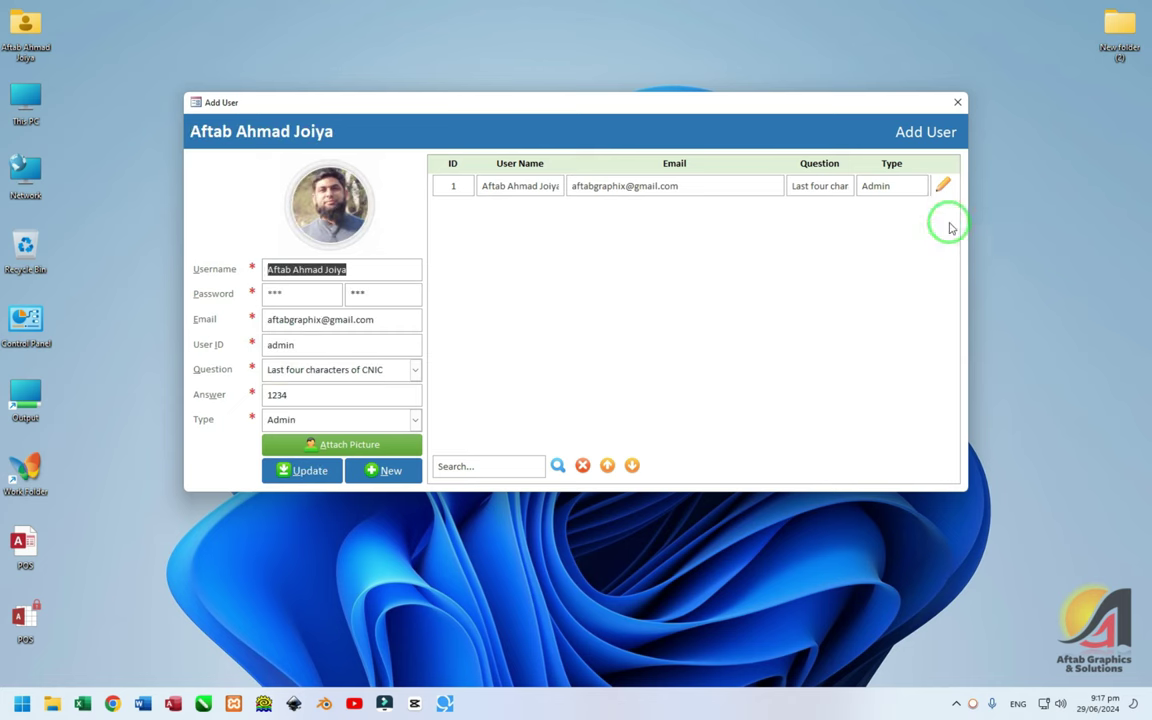
pyautogui.click(310, 294)
pyautogui.write('admin')
pyautogui.press('Tab')
pyautogui.write('admin')
pyautogui.press('Tab')
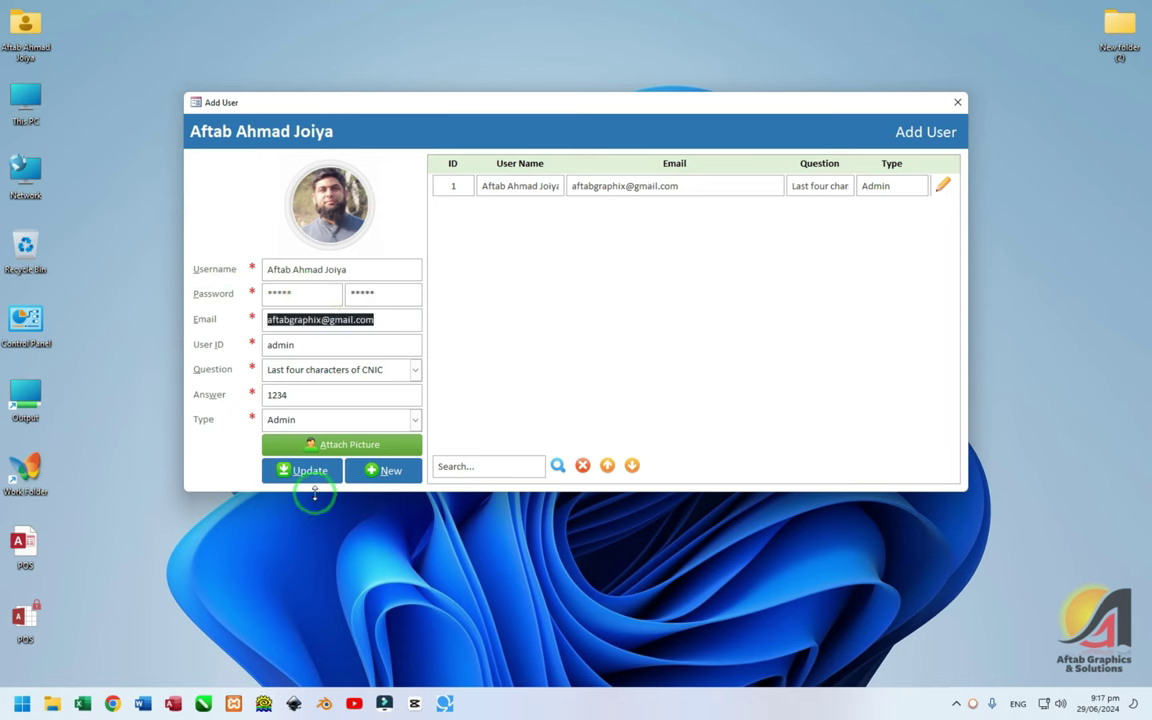
pyautogui.click(308, 471)
pyautogui.click(603, 392)
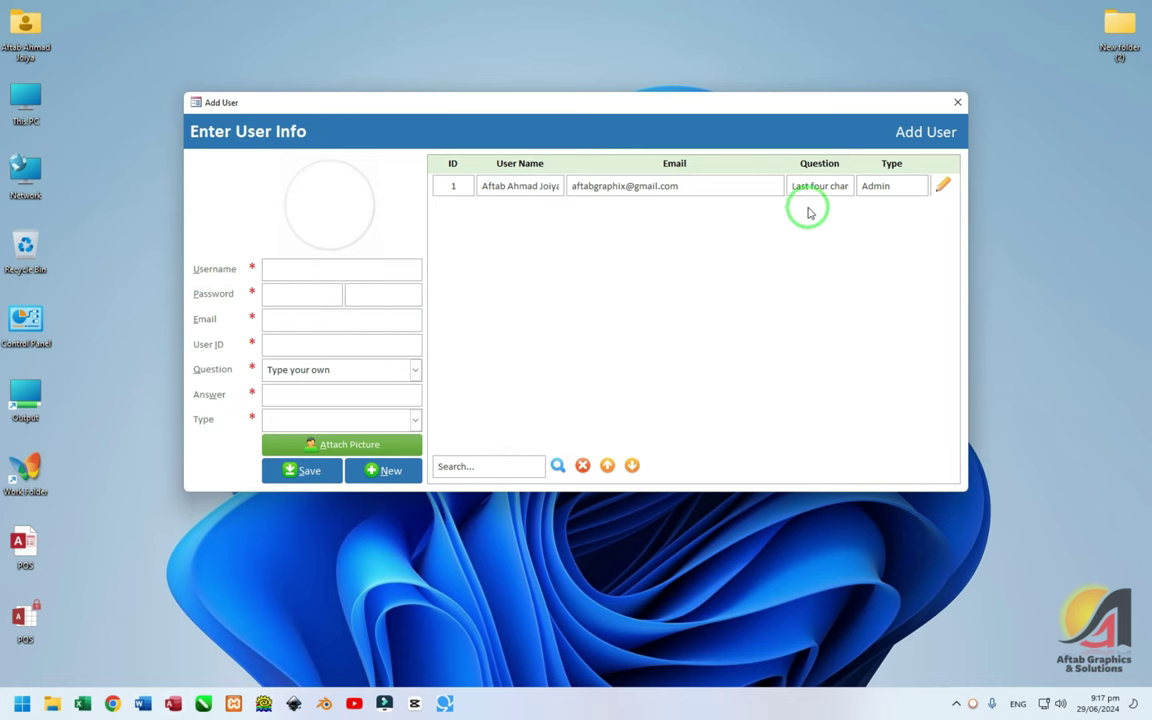
# Decline deleting the user record, then bring up its privileges
pyautogui.click(950, 186)
pyautogui.click(942, 230)
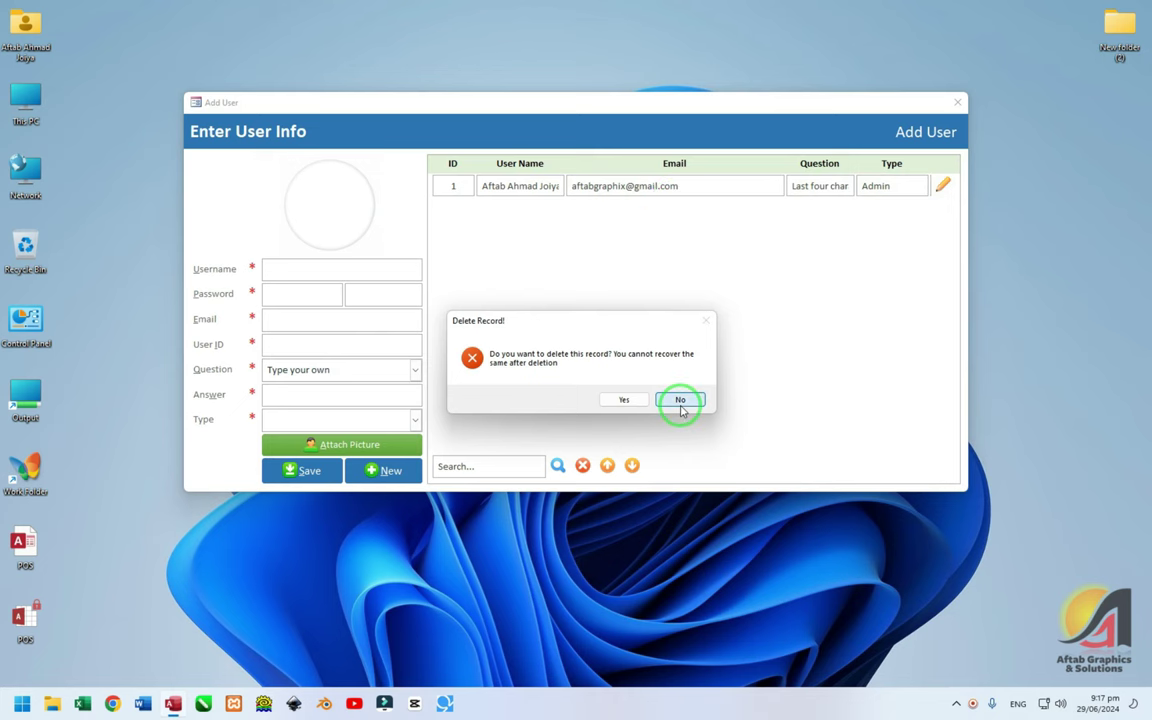
pyautogui.click(678, 399)
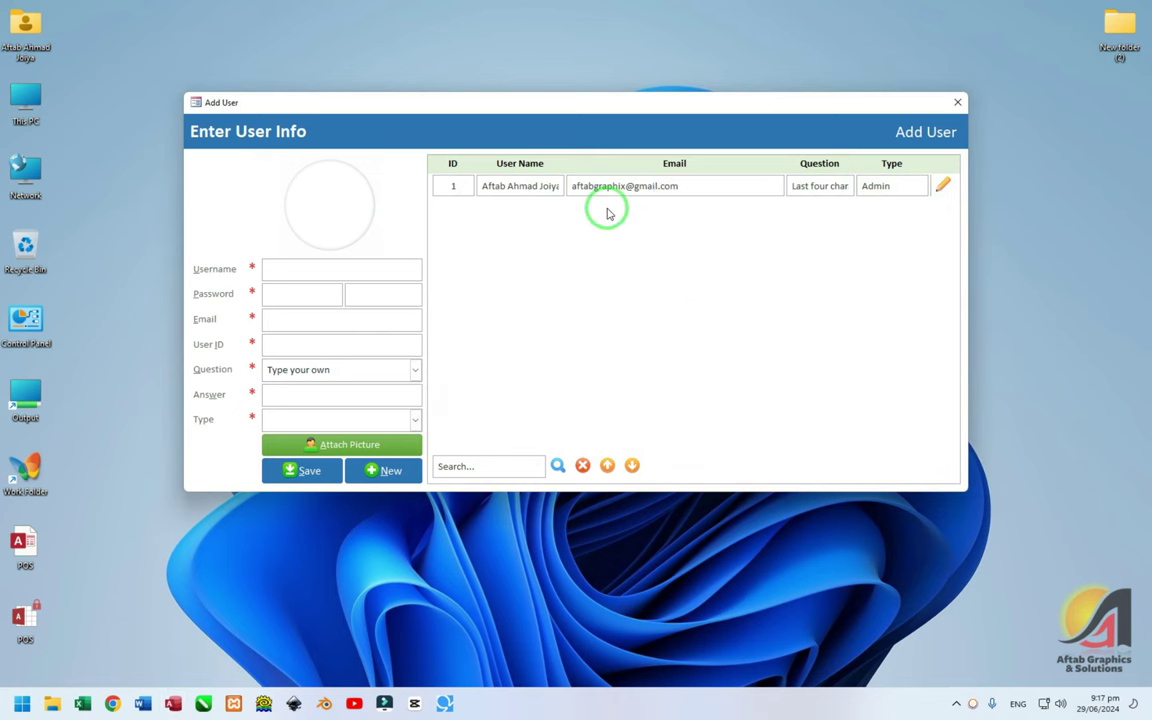
pyautogui.click(938, 192)
pyautogui.click(948, 244)
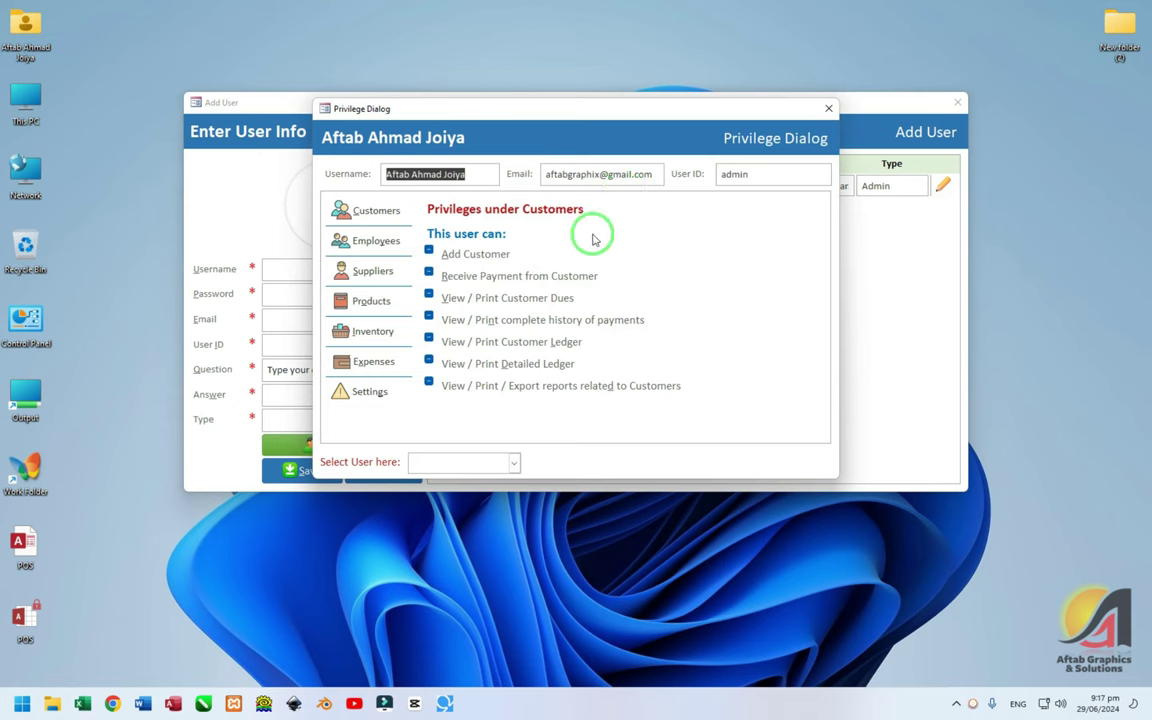
# Grant all Customers privileges except Add Customer, keeping Receive Payment from Customer enabled
pyautogui.click(388, 219)
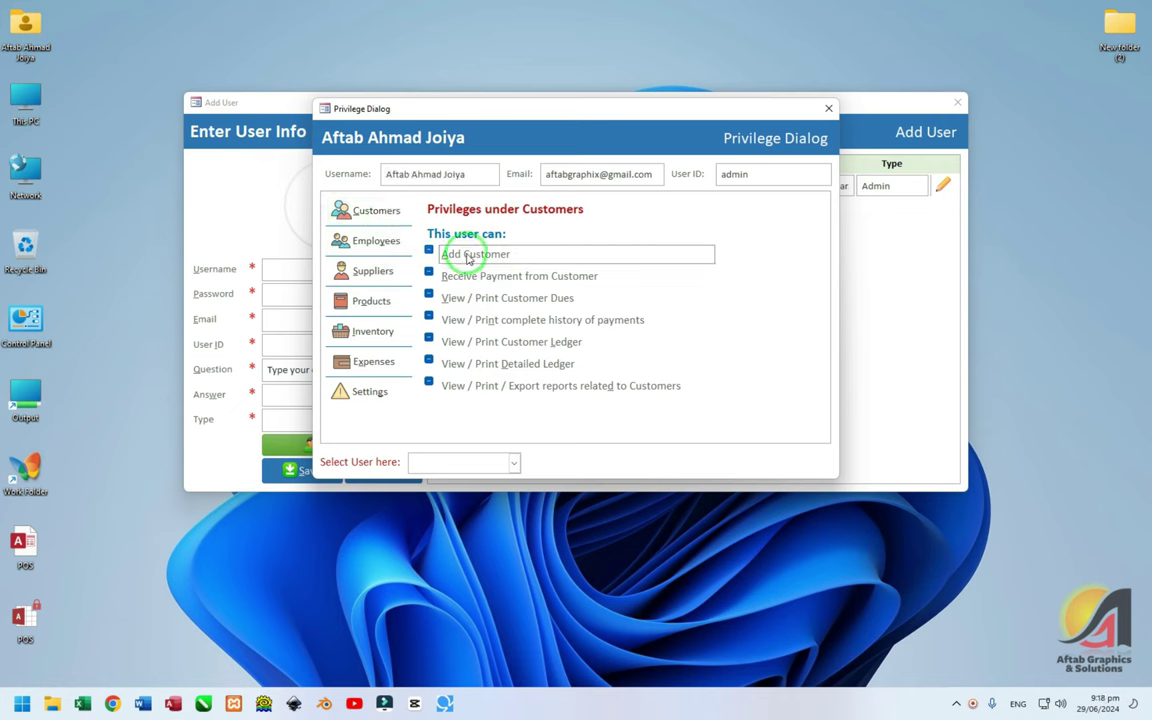
pyautogui.click(460, 241)
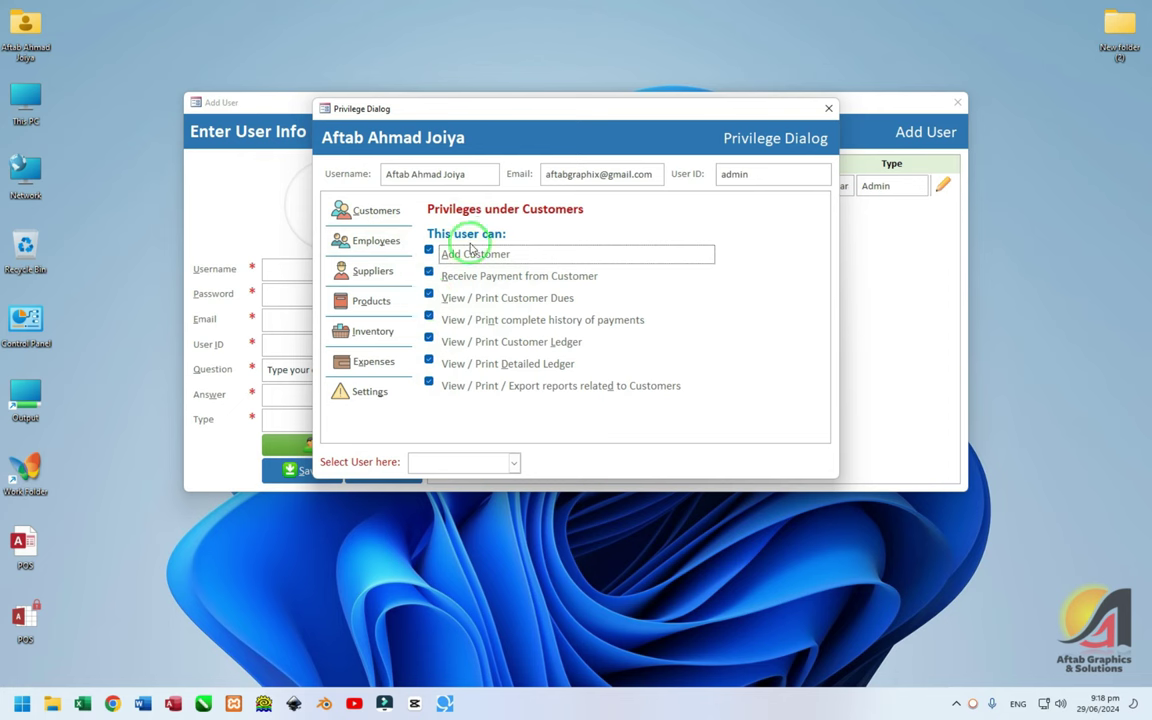
pyautogui.click(440, 254)
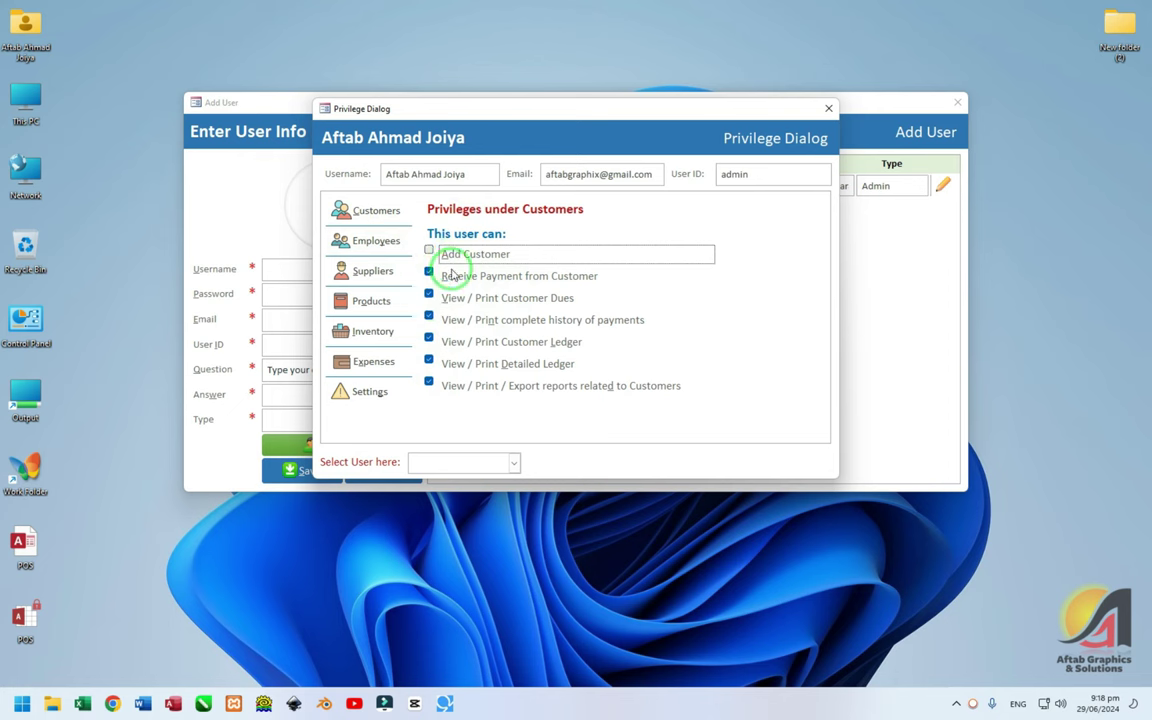
pyautogui.click(455, 276)
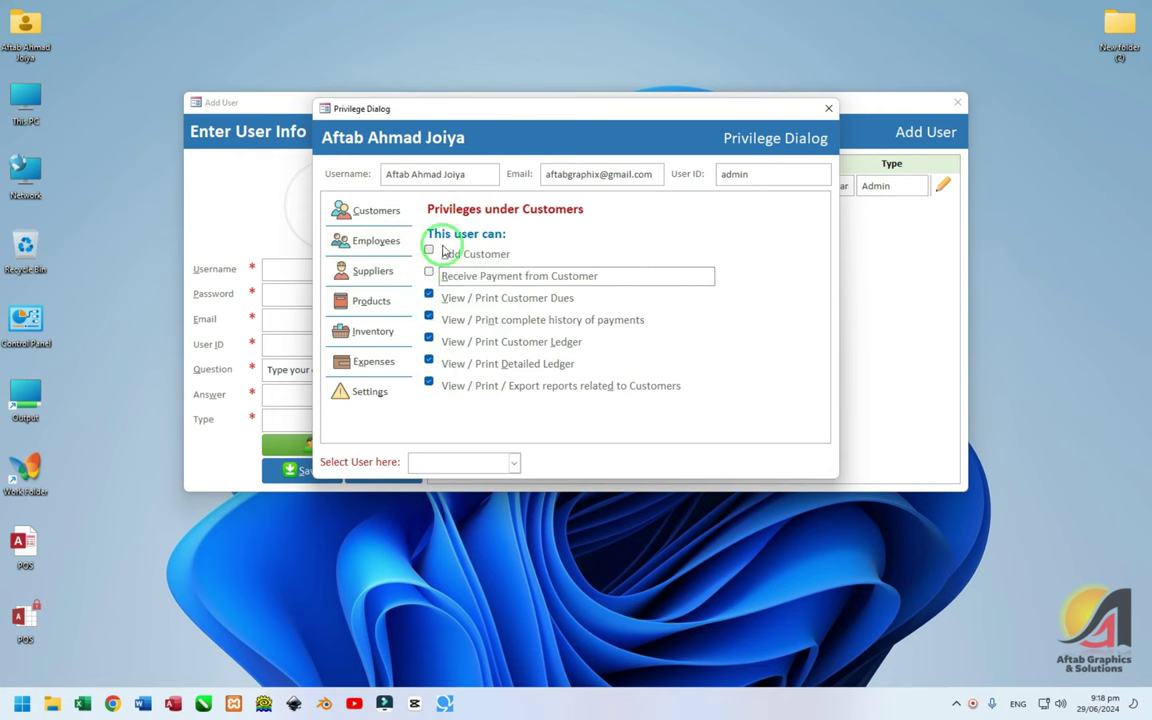
pyautogui.click(429, 271)
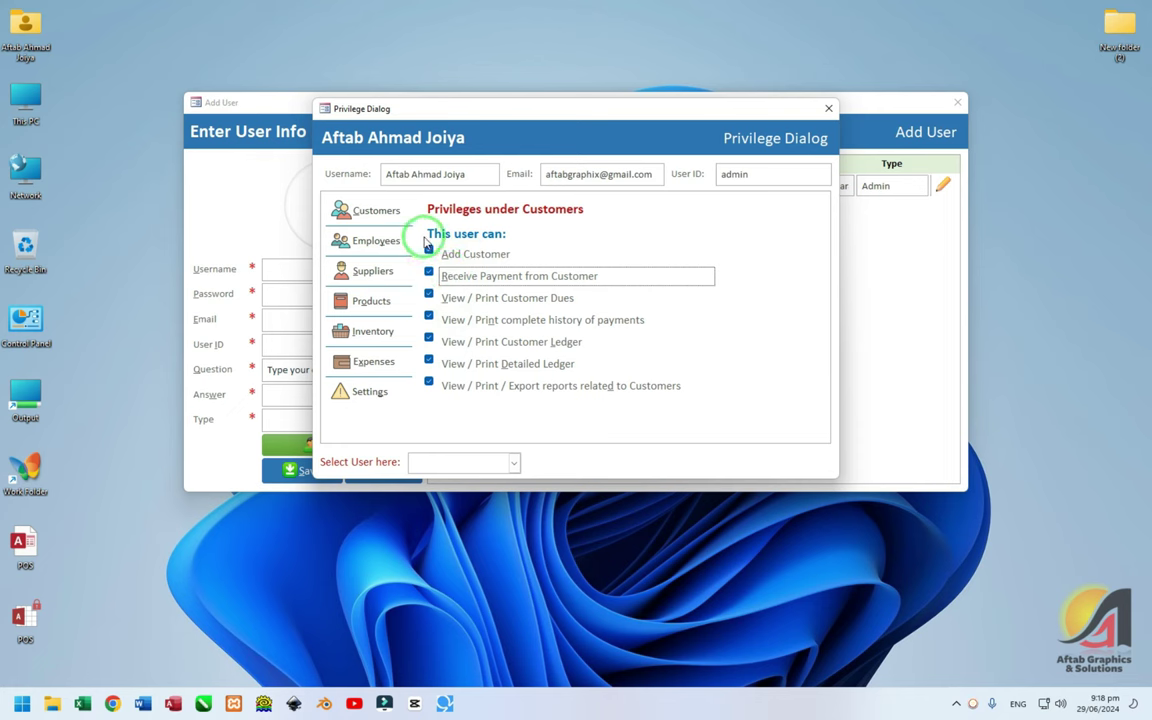
# Review the Employees, Suppliers, Products, Inventory, Expenses and Settings privileges, then close the dialog
pyautogui.click(380, 243)
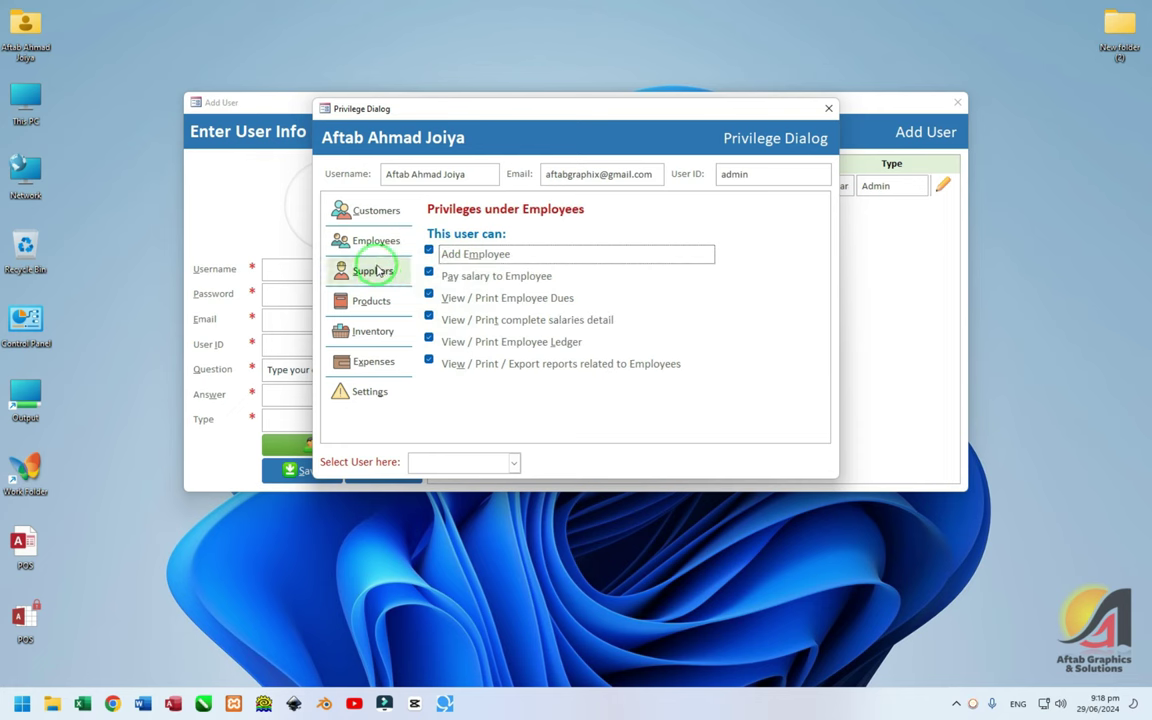
pyautogui.click(378, 276)
pyautogui.click(372, 302)
pyautogui.click(374, 337)
pyautogui.click(373, 361)
pyautogui.click(382, 390)
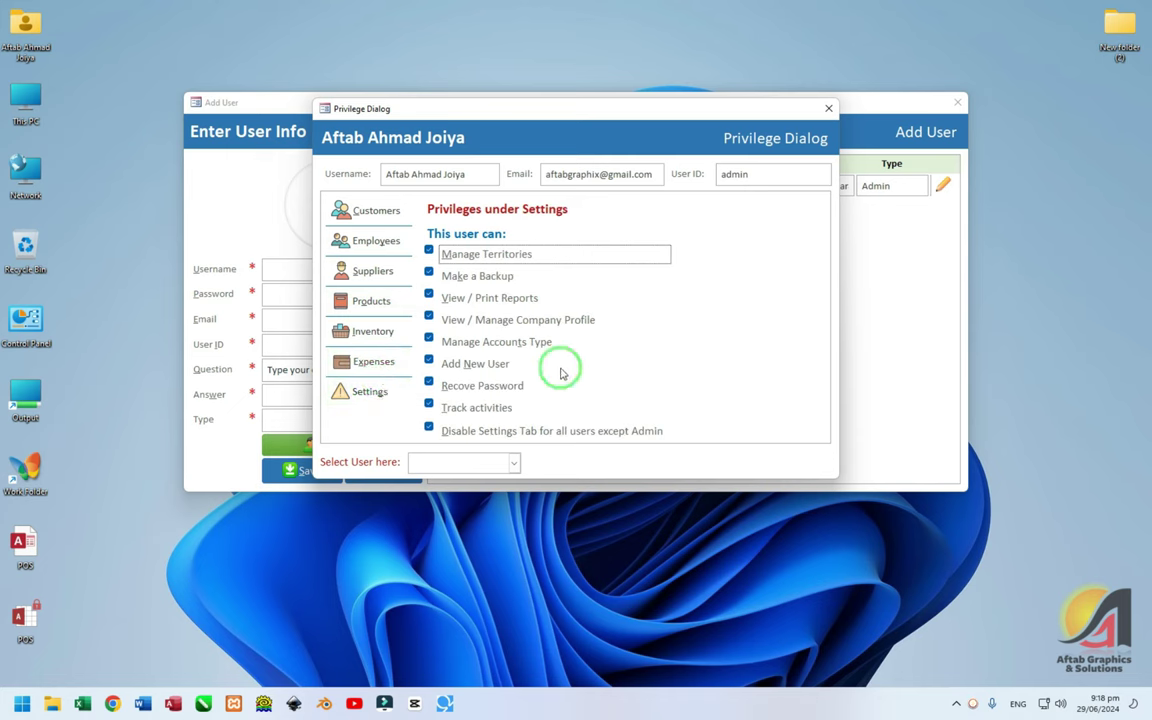
pyautogui.click(515, 462)
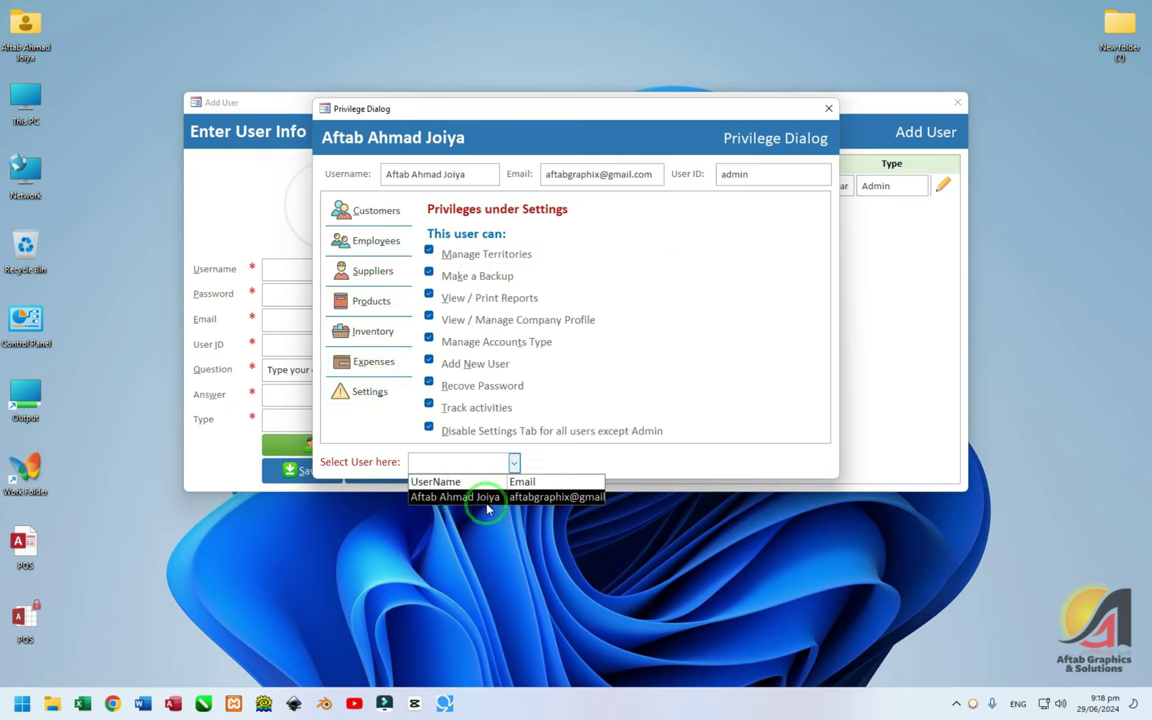
pyautogui.click(468, 466)
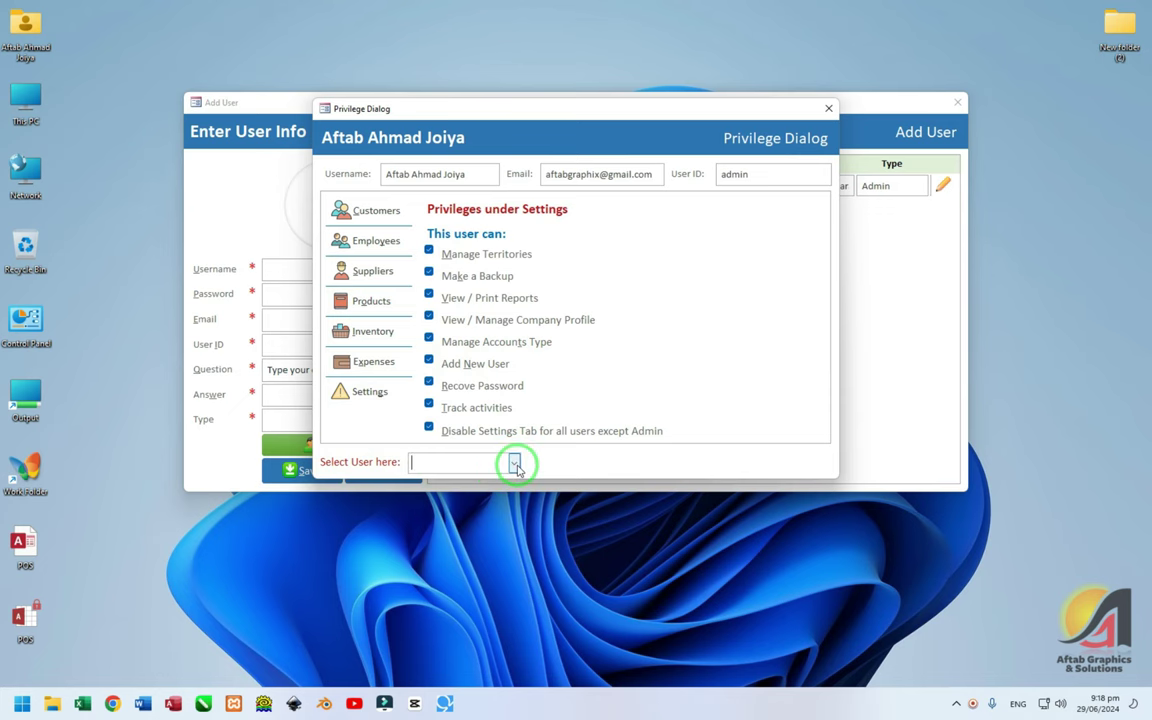
pyautogui.click(826, 109)
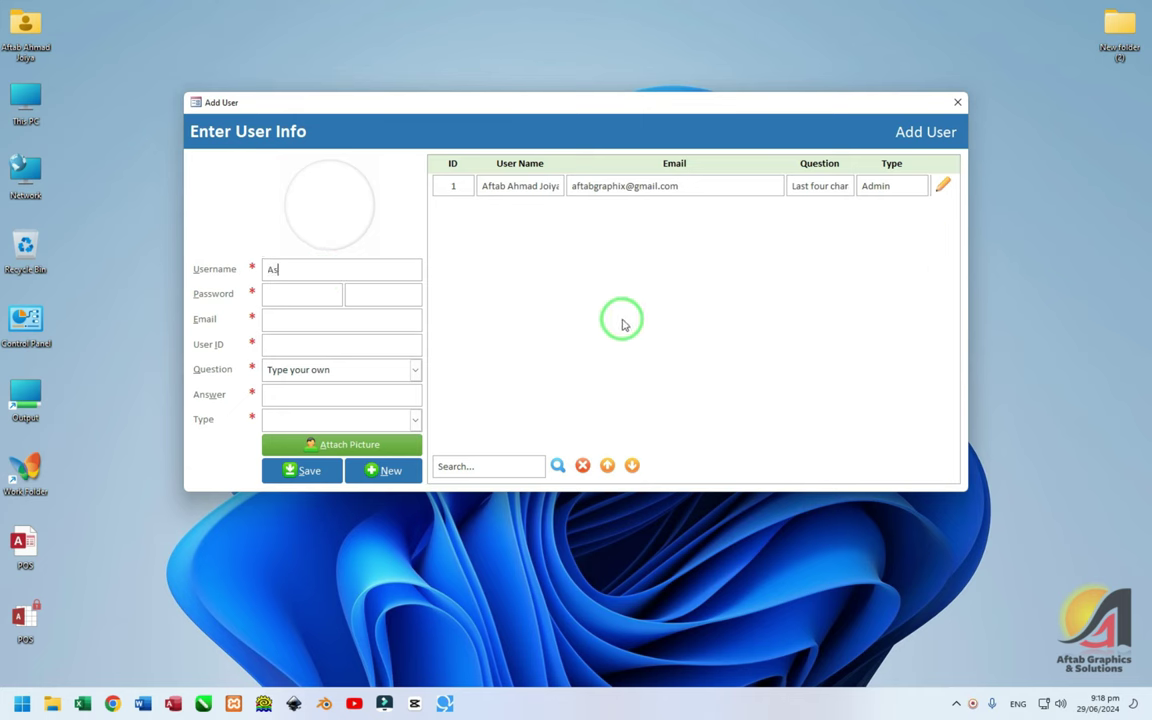
# Enter the second user's full name, password, a corrected valid email and user ID 'admin'
pyautogui.press('Tab')
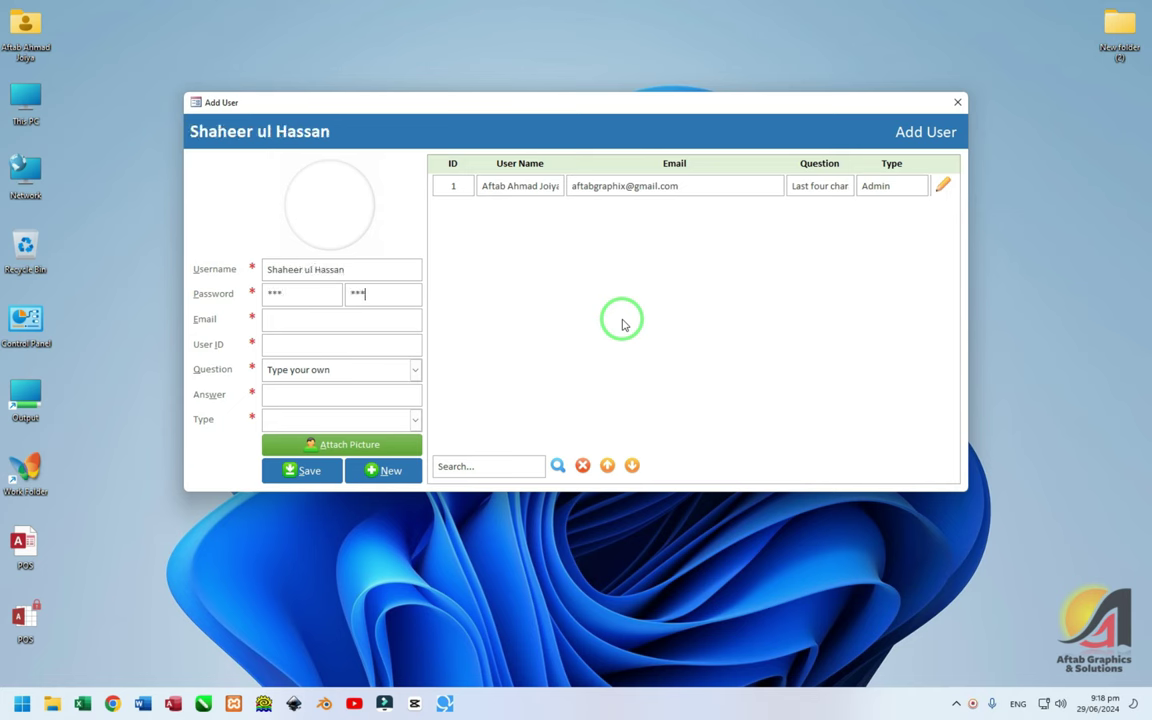
pyautogui.write('adm')
pyautogui.press('Tab')
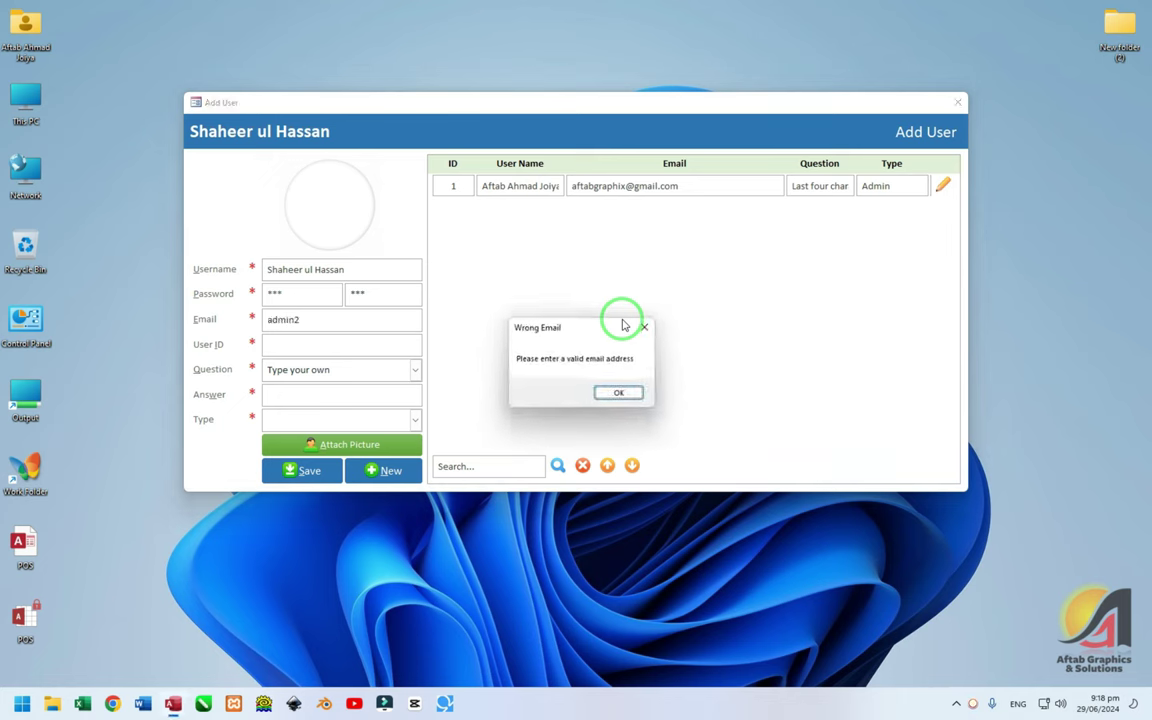
pyautogui.press('Return')
pyautogui.press('Tab')
pyautogui.write('admin')
# Pick the CNIC security question with its answer, set type Admin, and save as row 2
pyautogui.press('Tab')
pyautogui.press('Down')
pyautogui.press('Tab')
pyautogui.write('122')
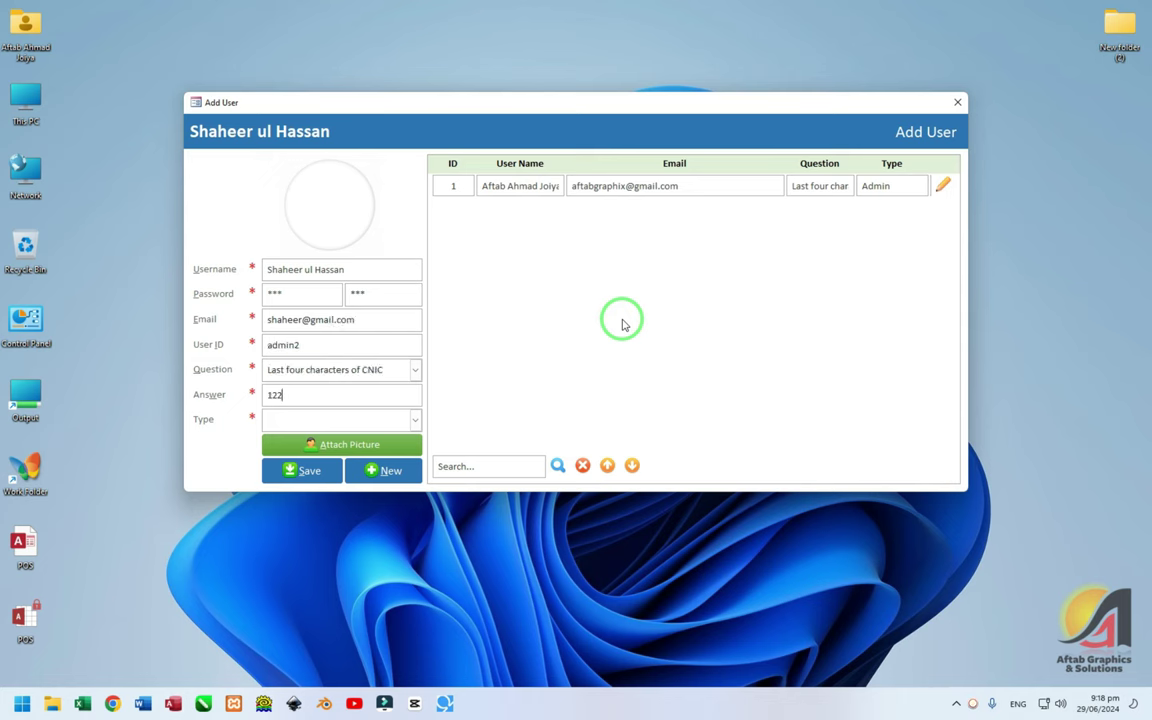
pyautogui.write('1')
pyautogui.press('Tab')
pyautogui.press('Down')
pyautogui.press('Tab')
pyautogui.press('Tab')
pyautogui.press('Return')
pyautogui.press('Return')
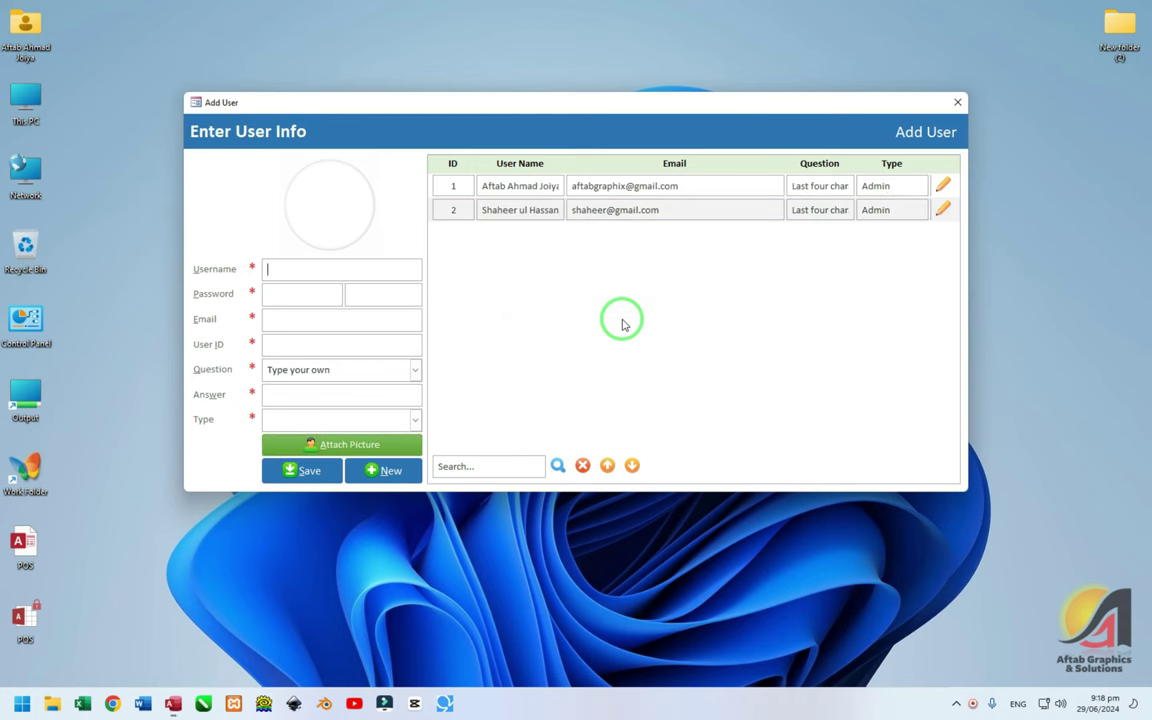
# View the second user's privileges, switch the dialog to the first user, and close it
pyautogui.click(944, 210)
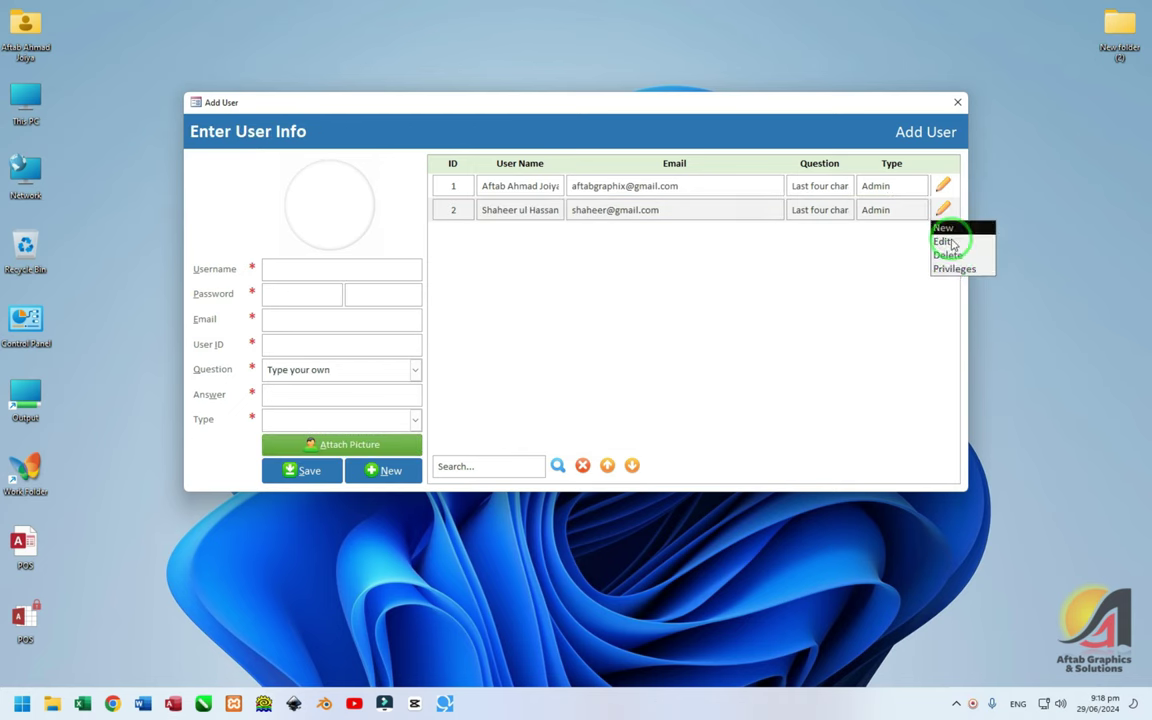
pyautogui.click(953, 269)
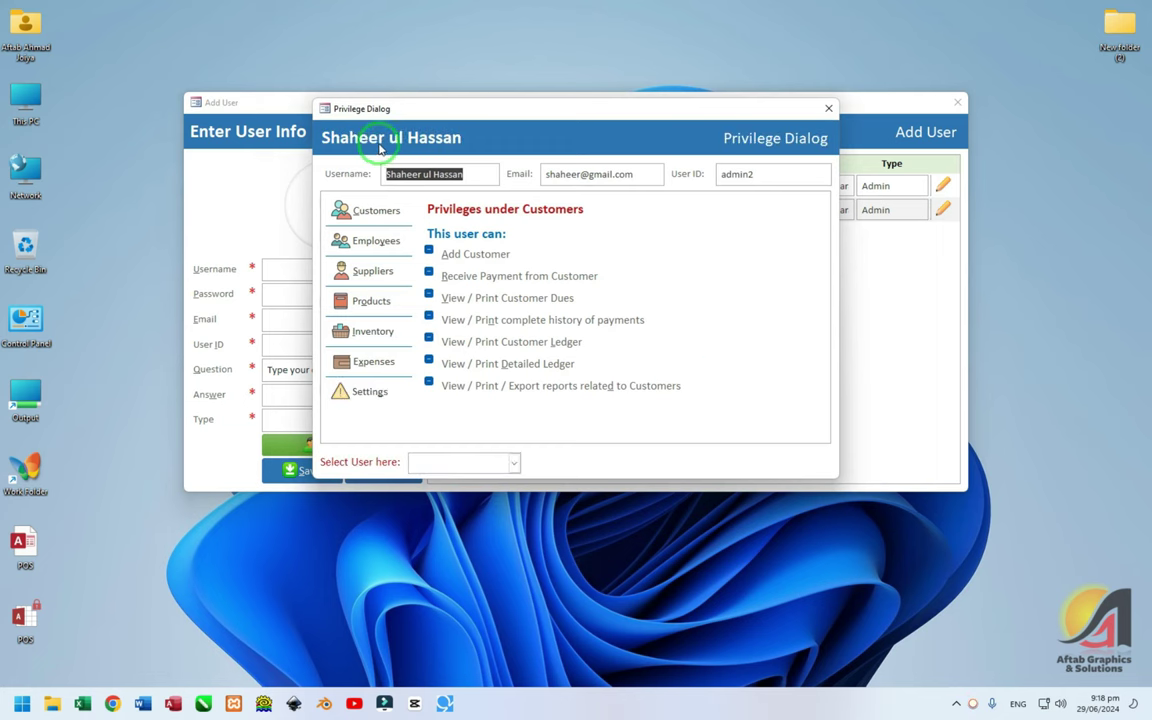
pyautogui.click(513, 462)
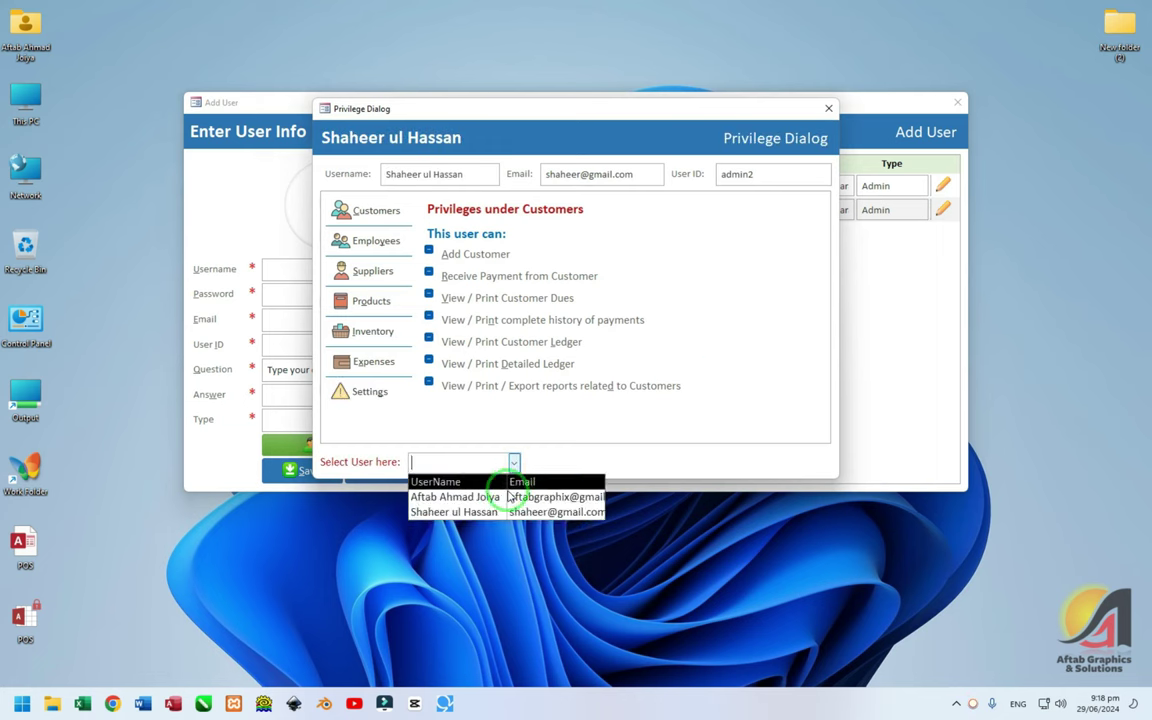
pyautogui.click(492, 497)
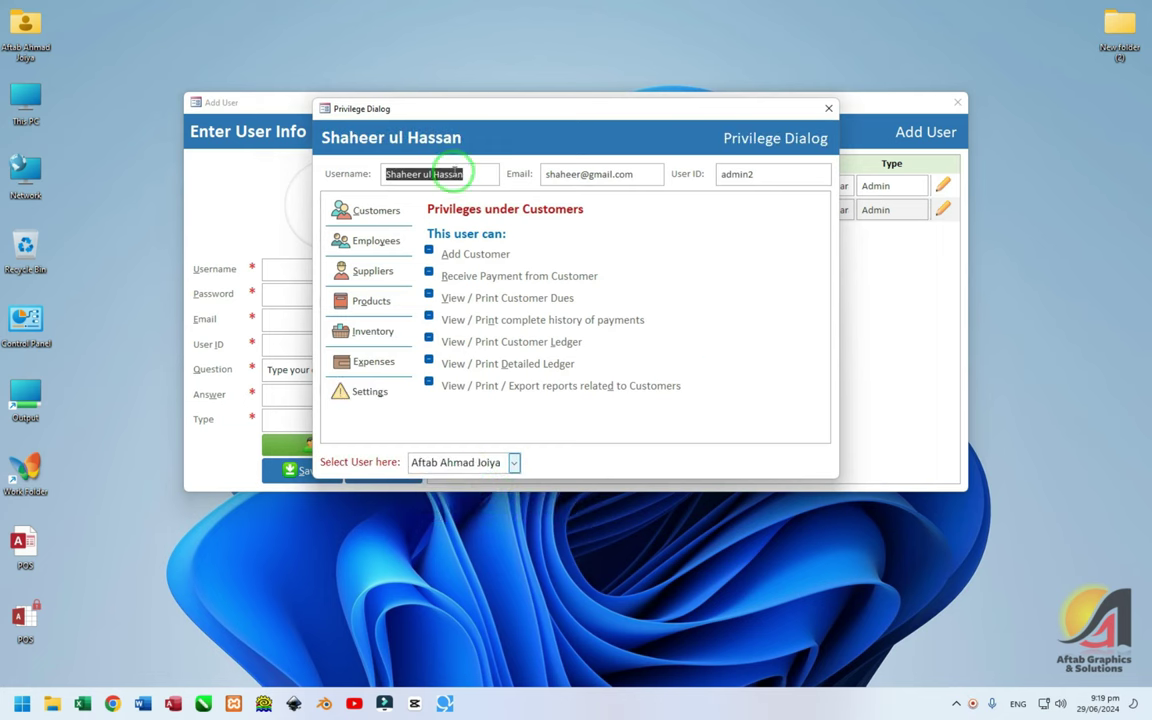
pyautogui.click(828, 108)
# Check the original admin's privileges, close that dialog, then close the Add User form
pyautogui.click(942, 185)
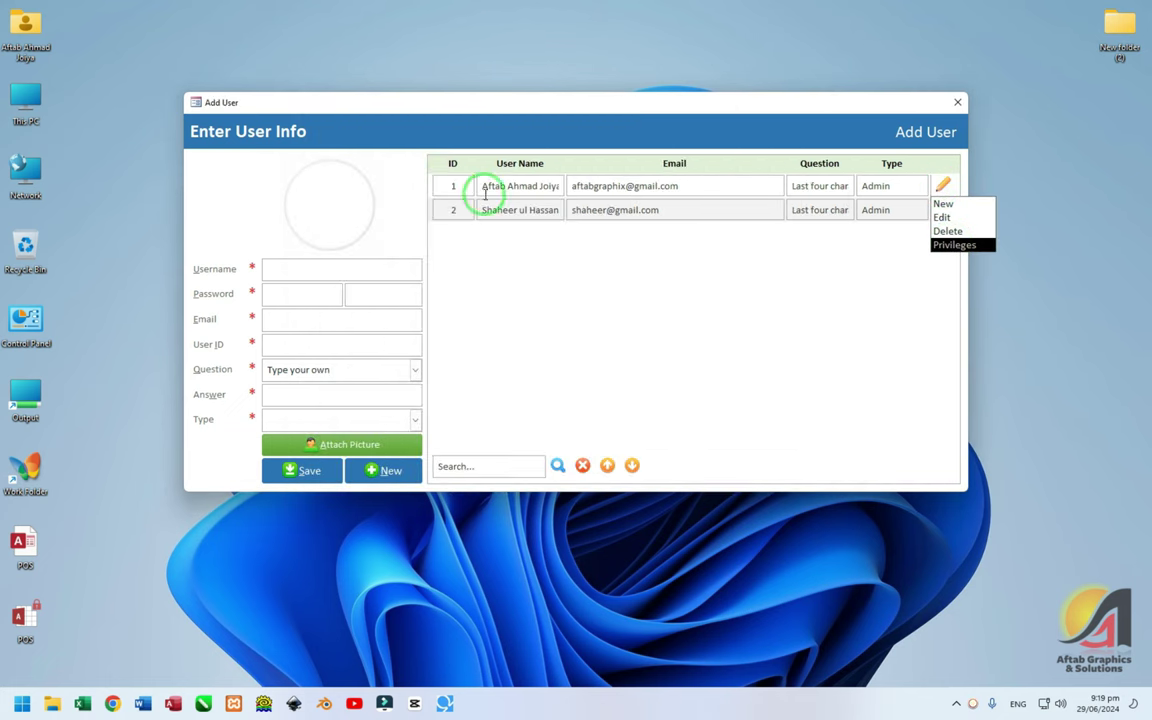
pyautogui.click(540, 188)
pyautogui.moveTo(689, 185); pyautogui.dragTo(545, 187)
pyautogui.doubleClick(545, 188)
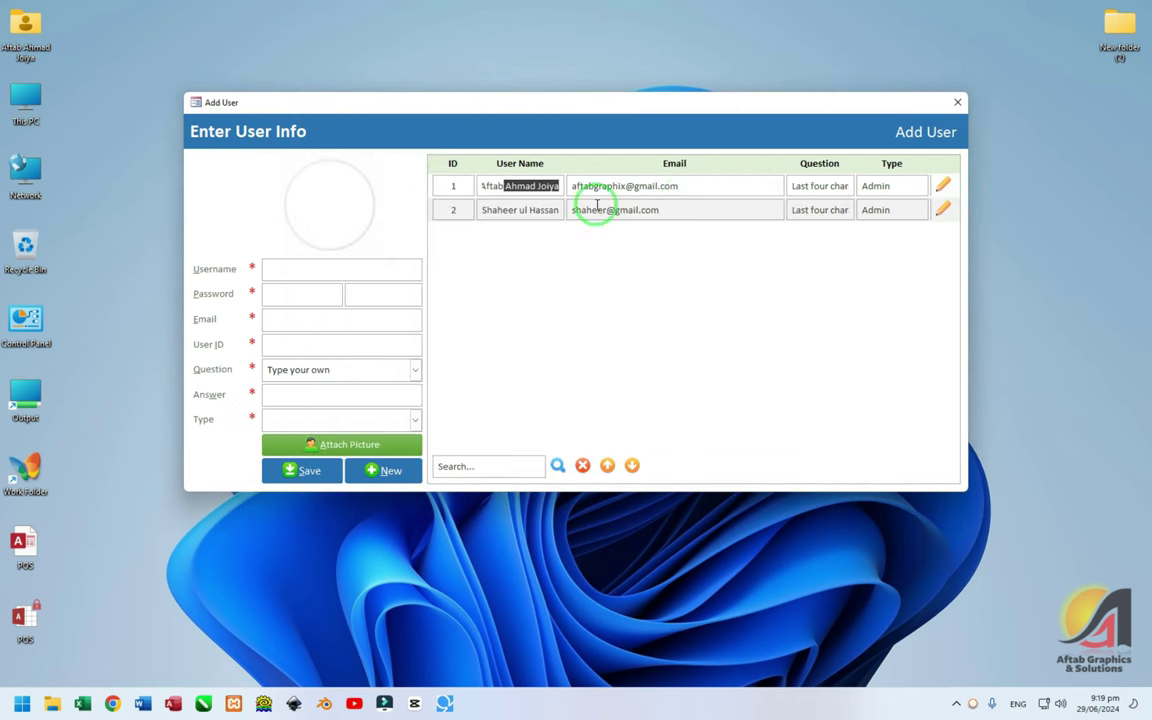
pyautogui.click(746, 182)
pyautogui.click(945, 190)
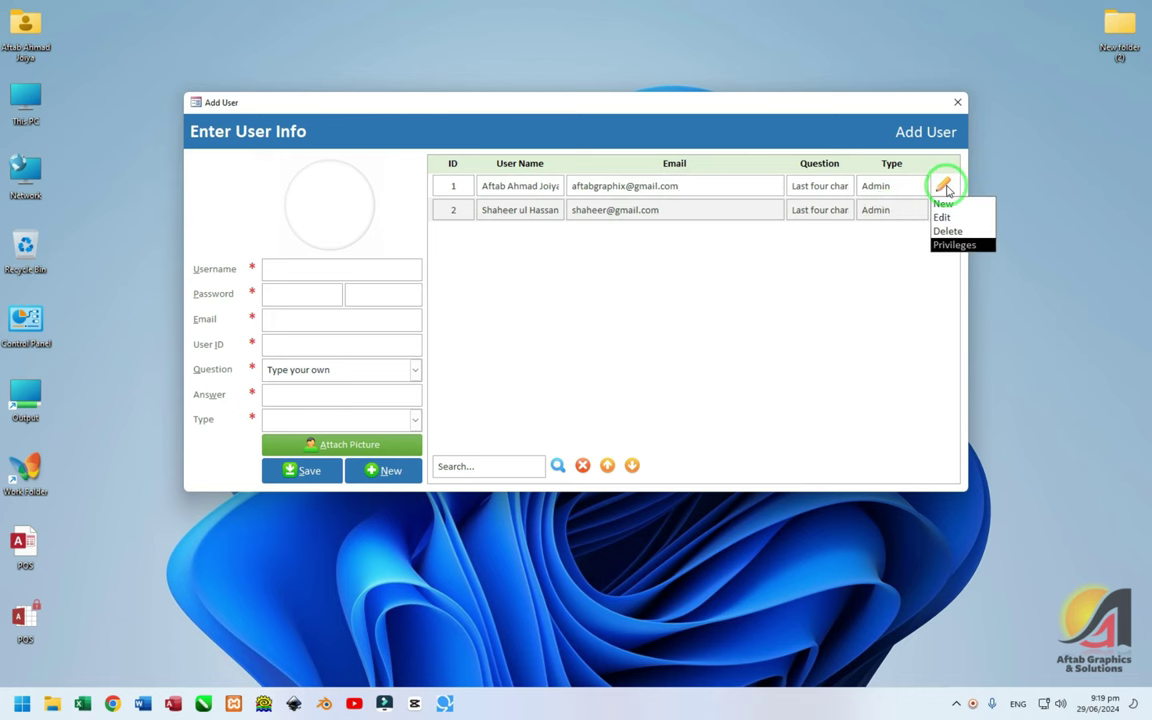
pyautogui.click(948, 247)
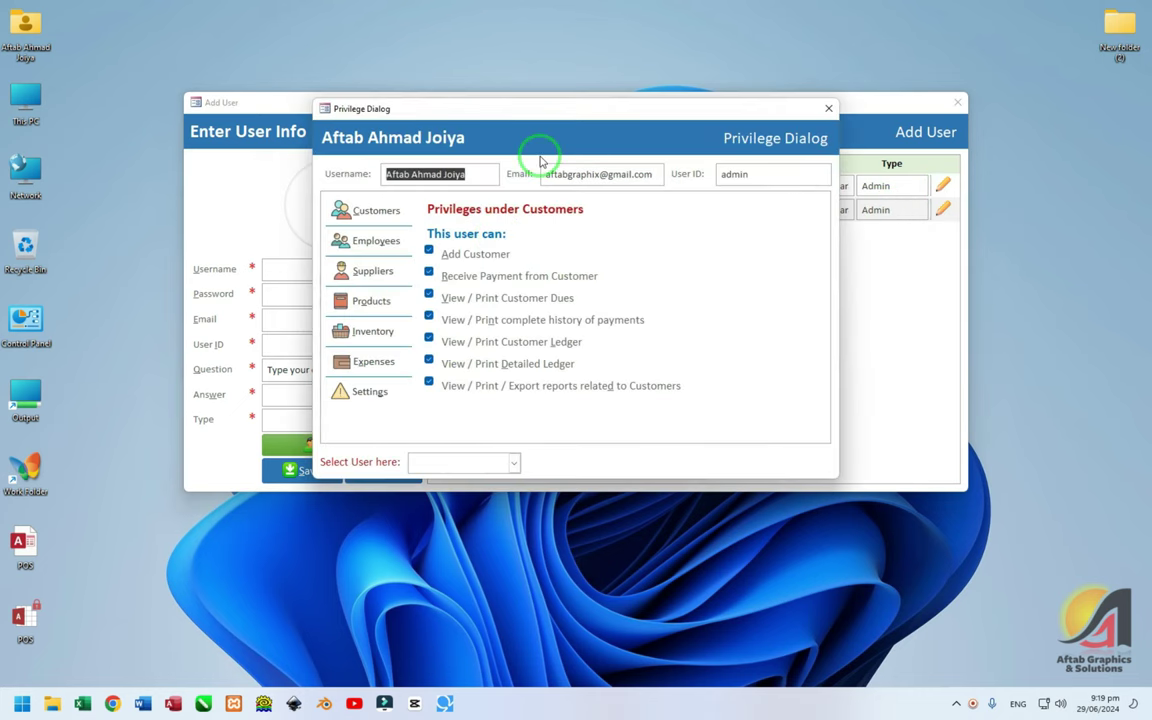
pyautogui.click(828, 108)
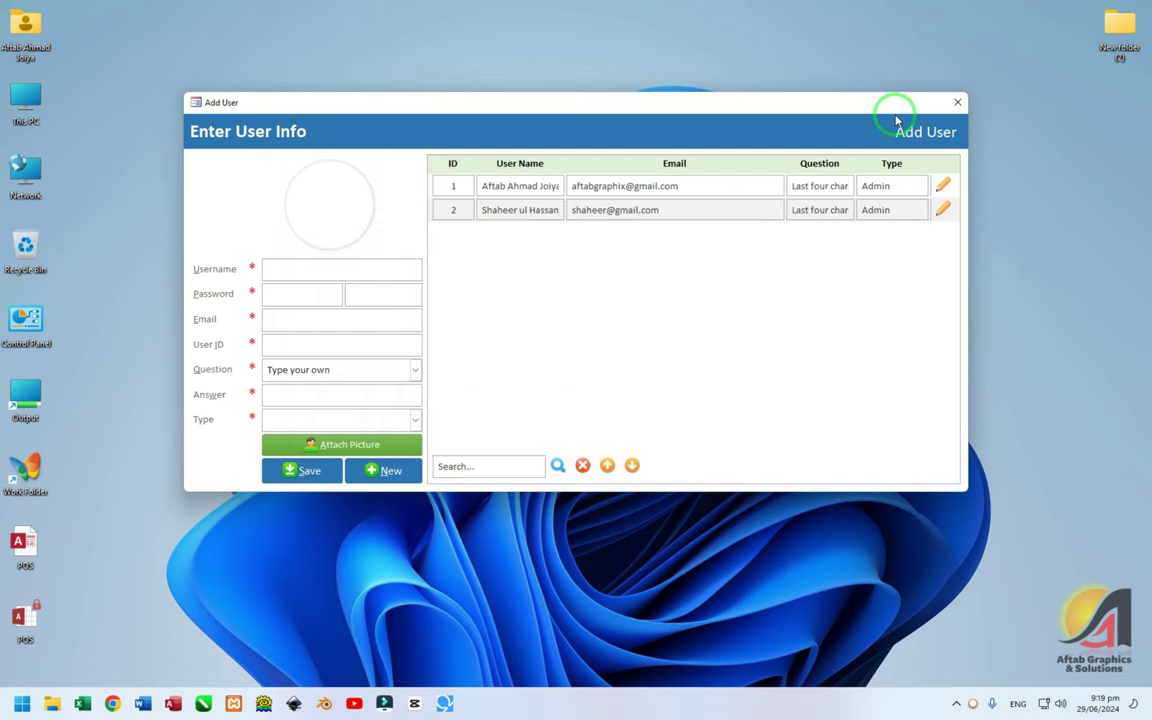
pyautogui.click(957, 102)
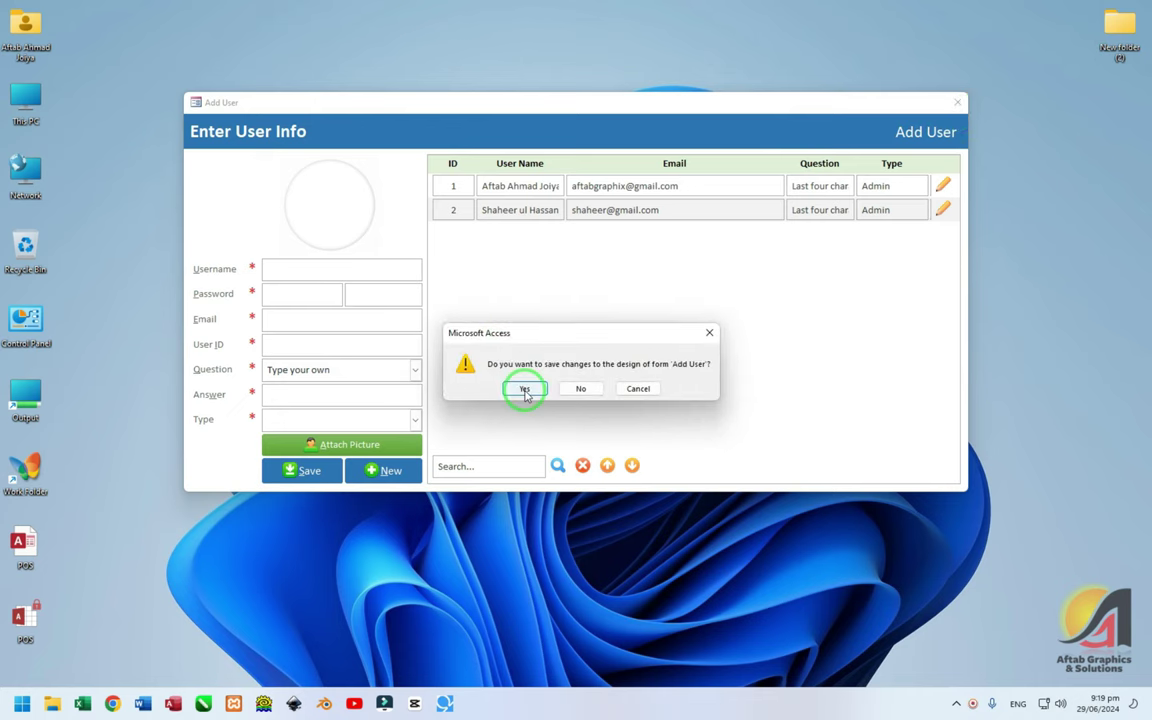
# Save the Add User form design and log in as 'admin' with the user's password
pyautogui.click(523, 388)
pyautogui.click(386, 263)
pyautogui.write('admin')
pyautogui.press('Tab')
pyautogui.write('12345678')
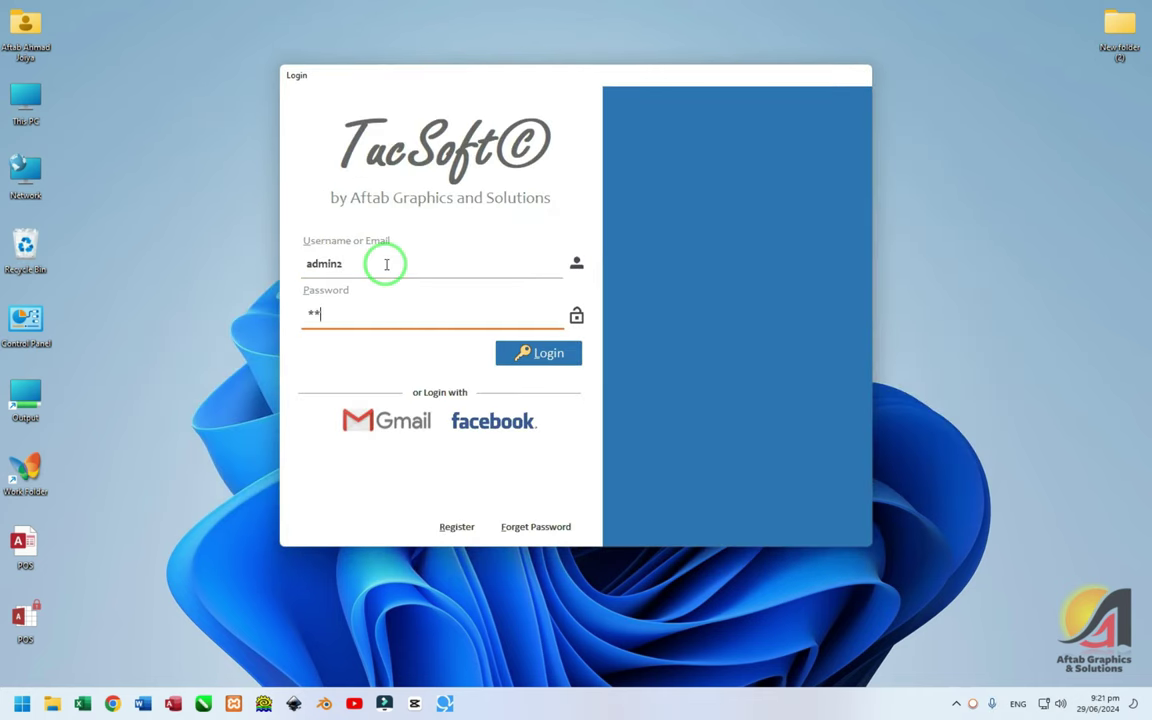
pyautogui.press('Return')
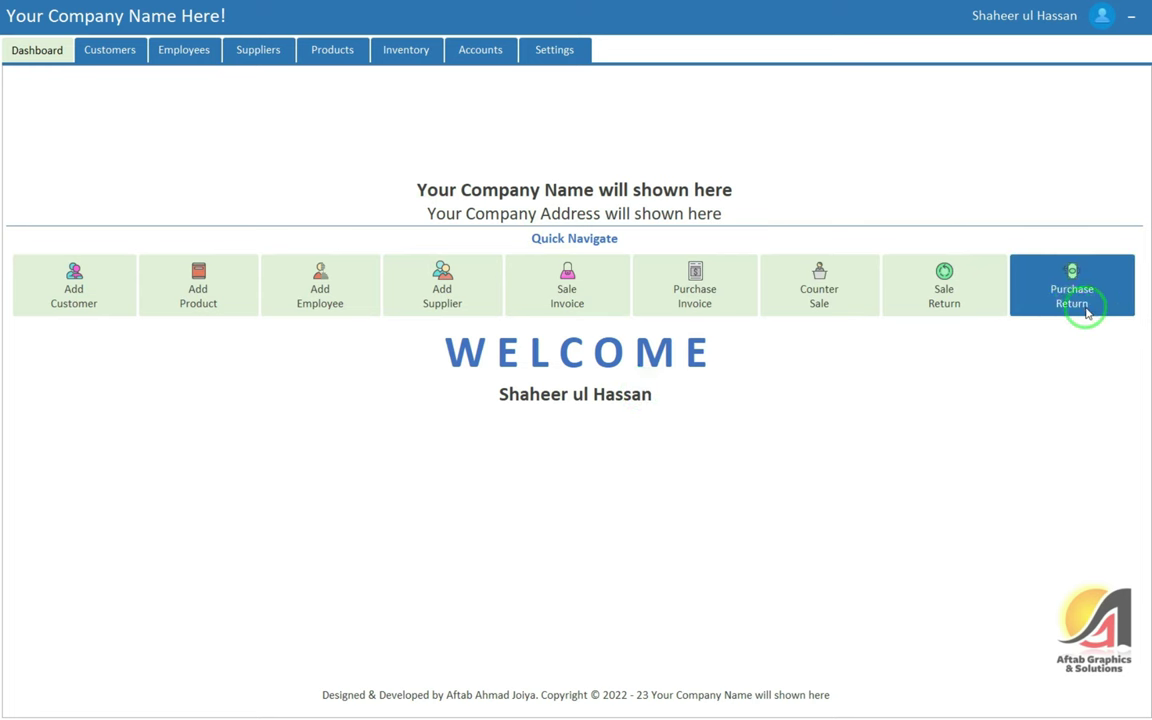
# Browse the Customers, Employees, Suppliers and Products pages, ending on Settings with the General Route territory
pyautogui.click(115, 52)
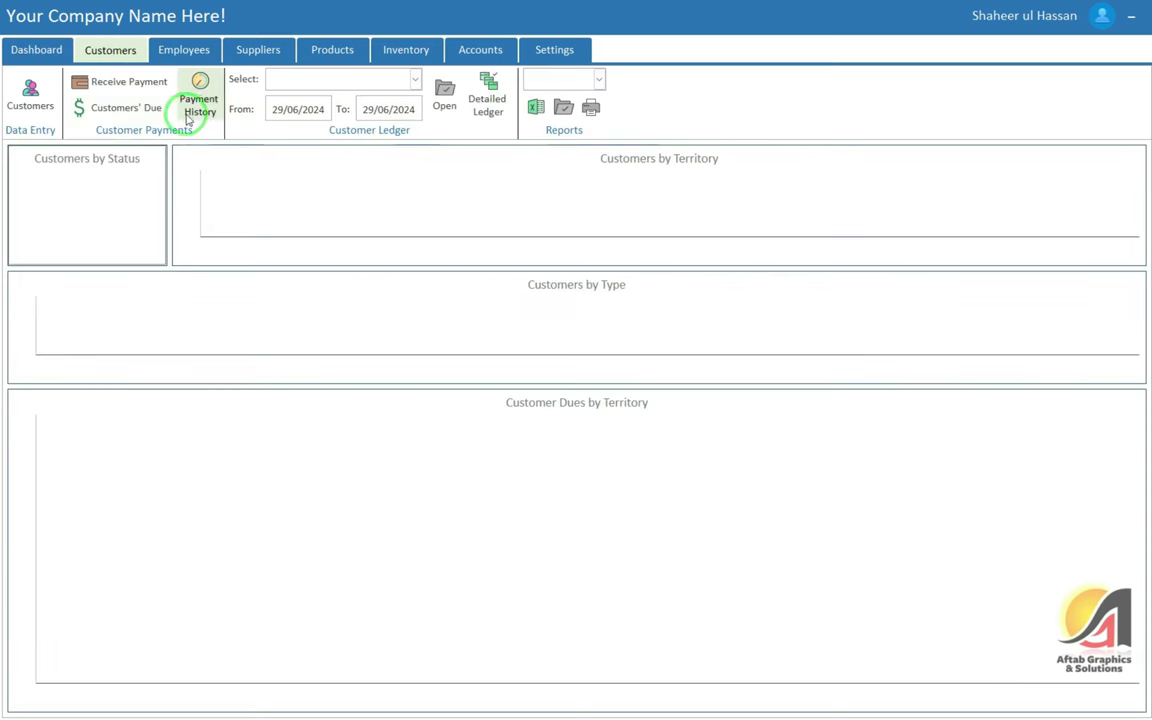
pyautogui.click(193, 63)
pyautogui.click(285, 50)
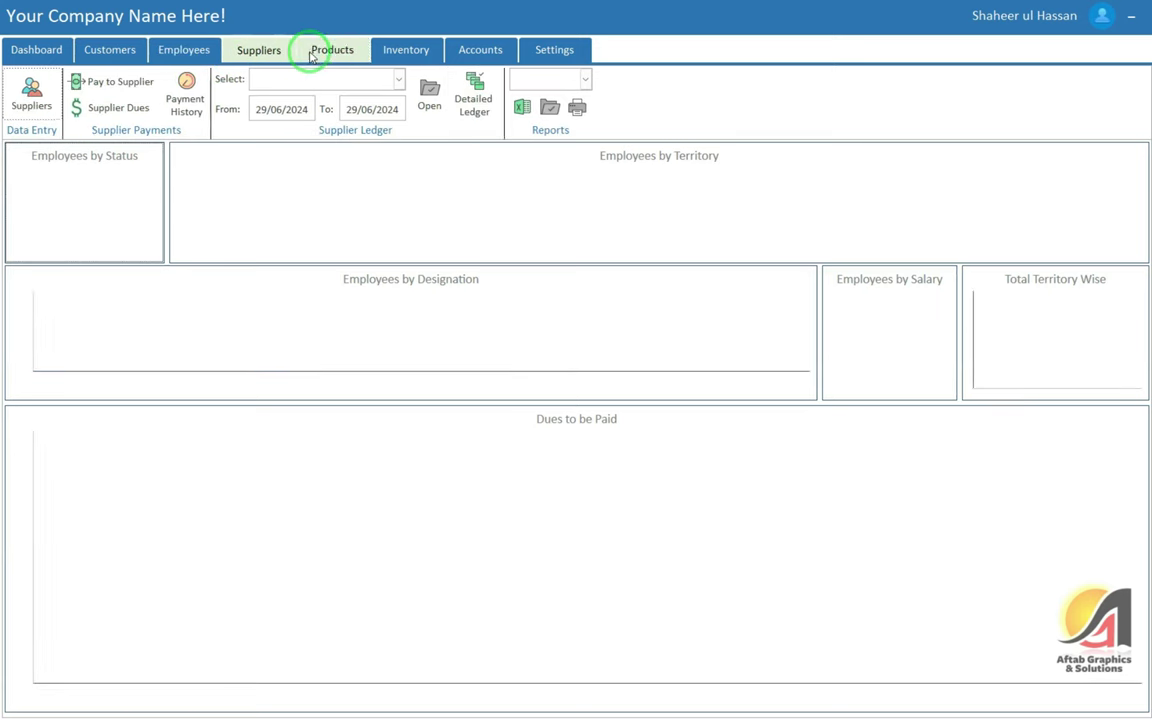
pyautogui.click(336, 52)
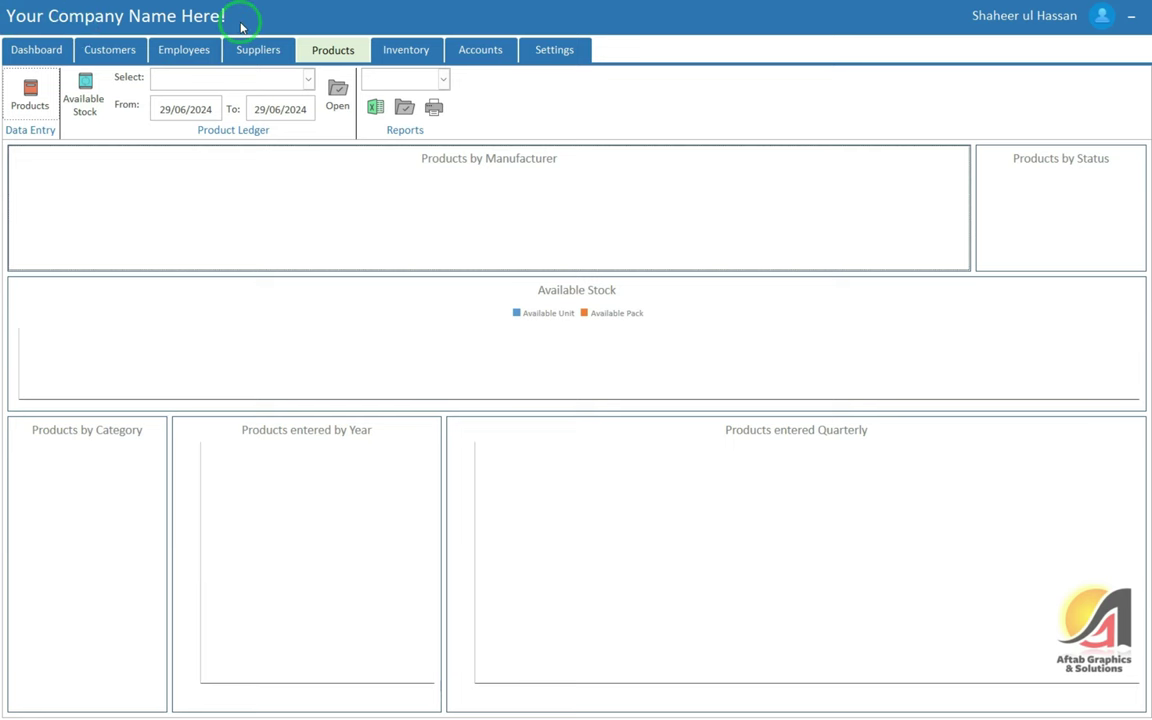
pyautogui.click(560, 55)
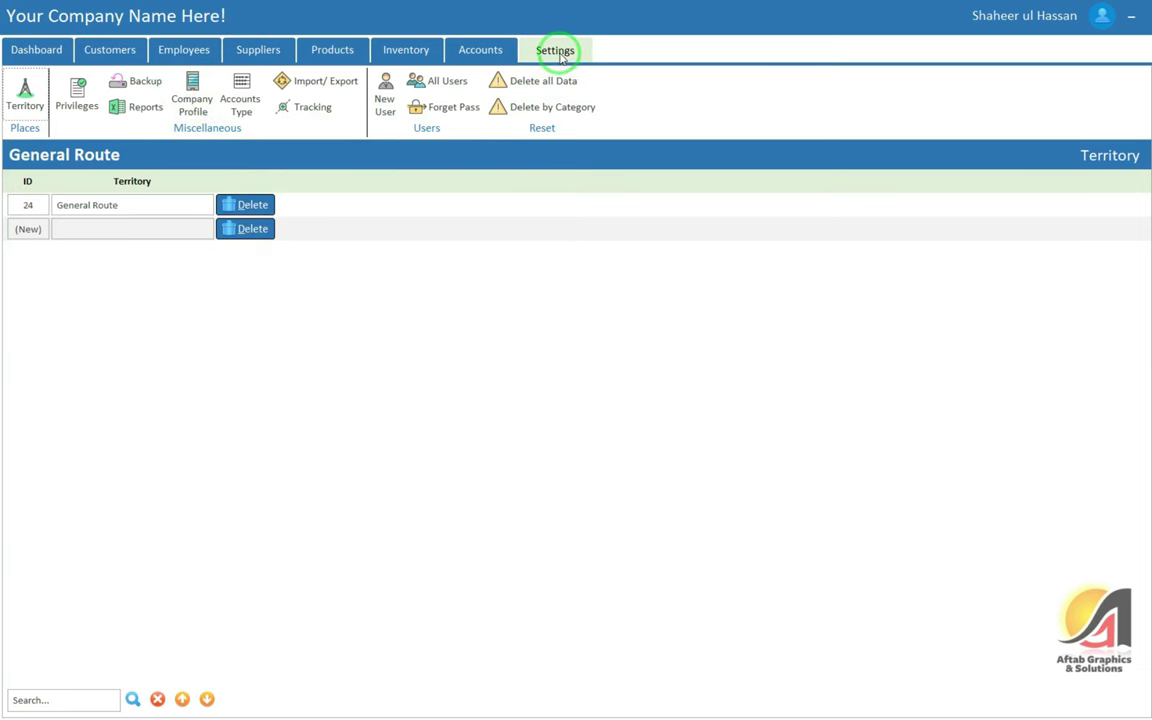
# Fill in the Qaumi Sports® company profile with its address and contact number, and set print method to Normal
pyautogui.click(200, 106)
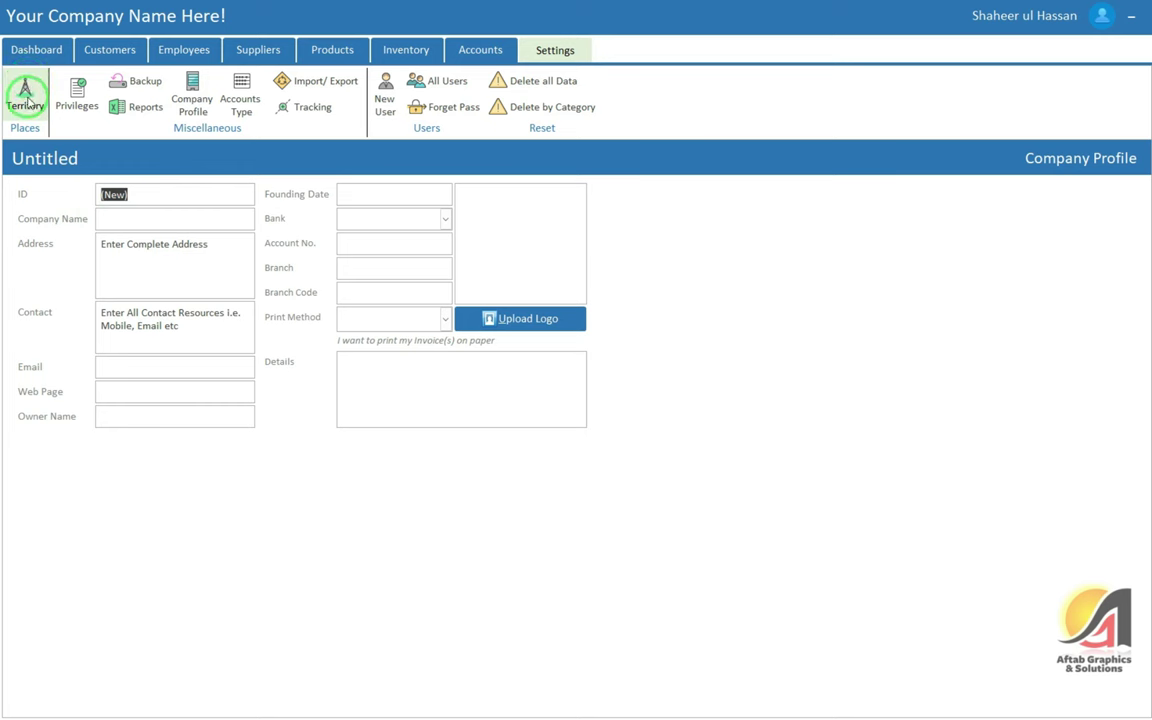
pyautogui.click(137, 216)
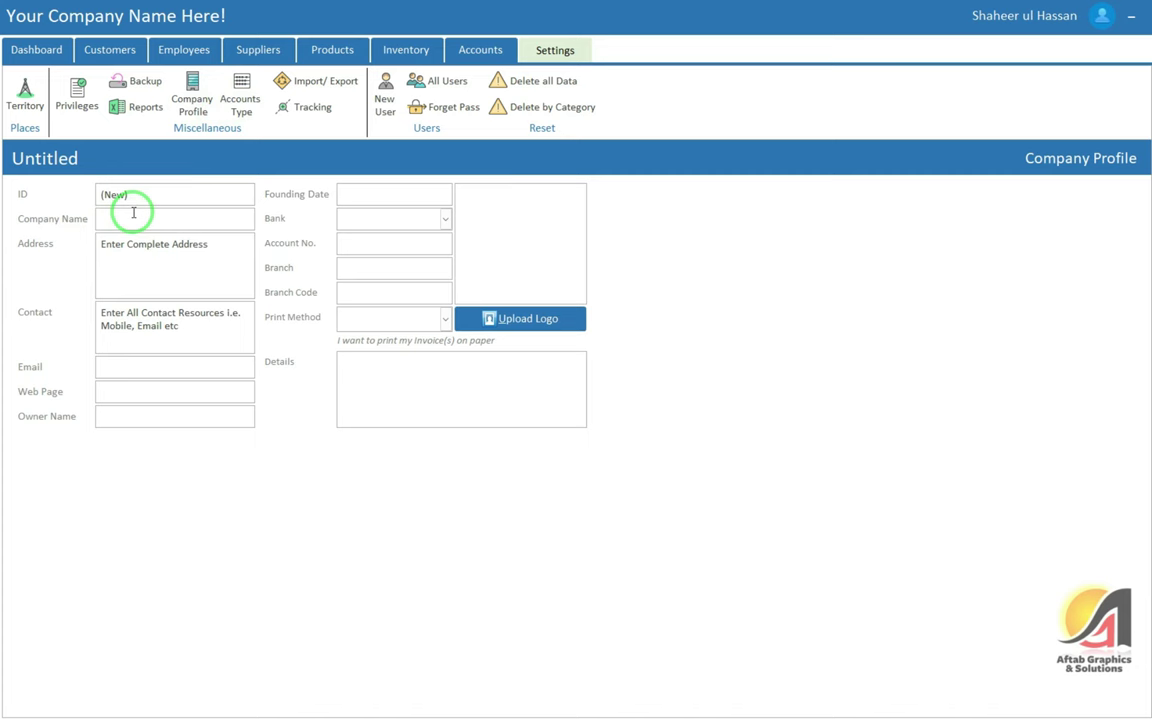
pyautogui.write('Qaumi Sp')
pyautogui.write('orts')
pyautogui.write('®')
pyautogui.press('Tab')
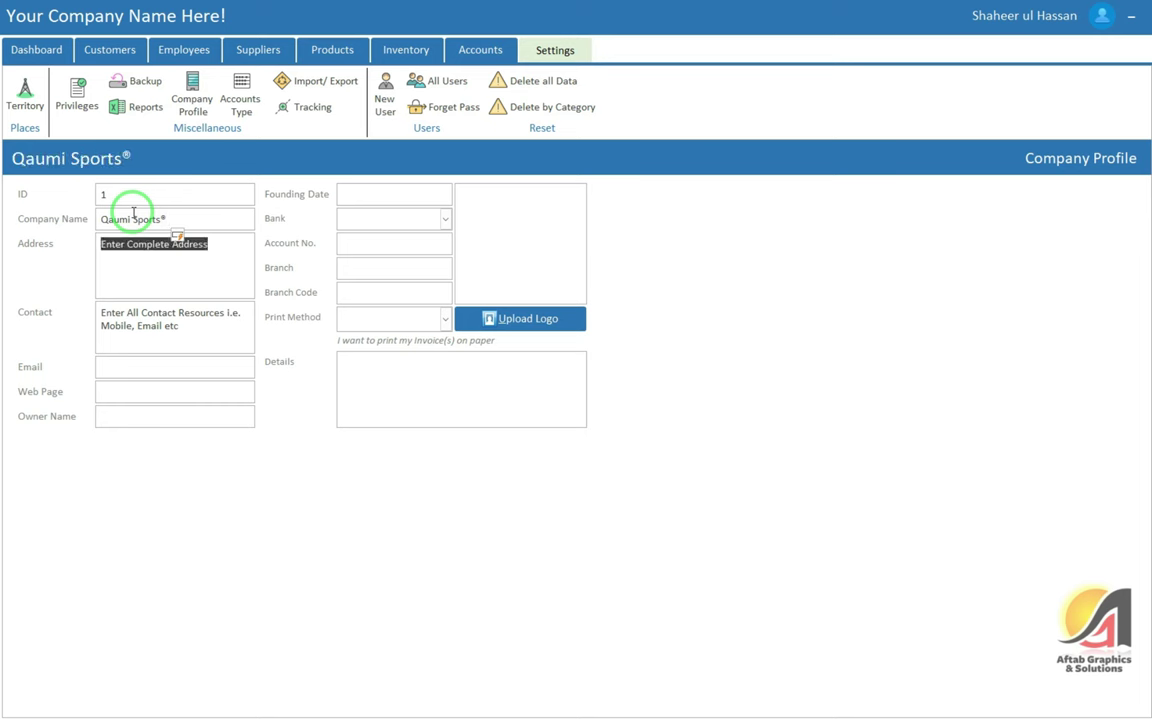
pyautogui.write('Near Ha')
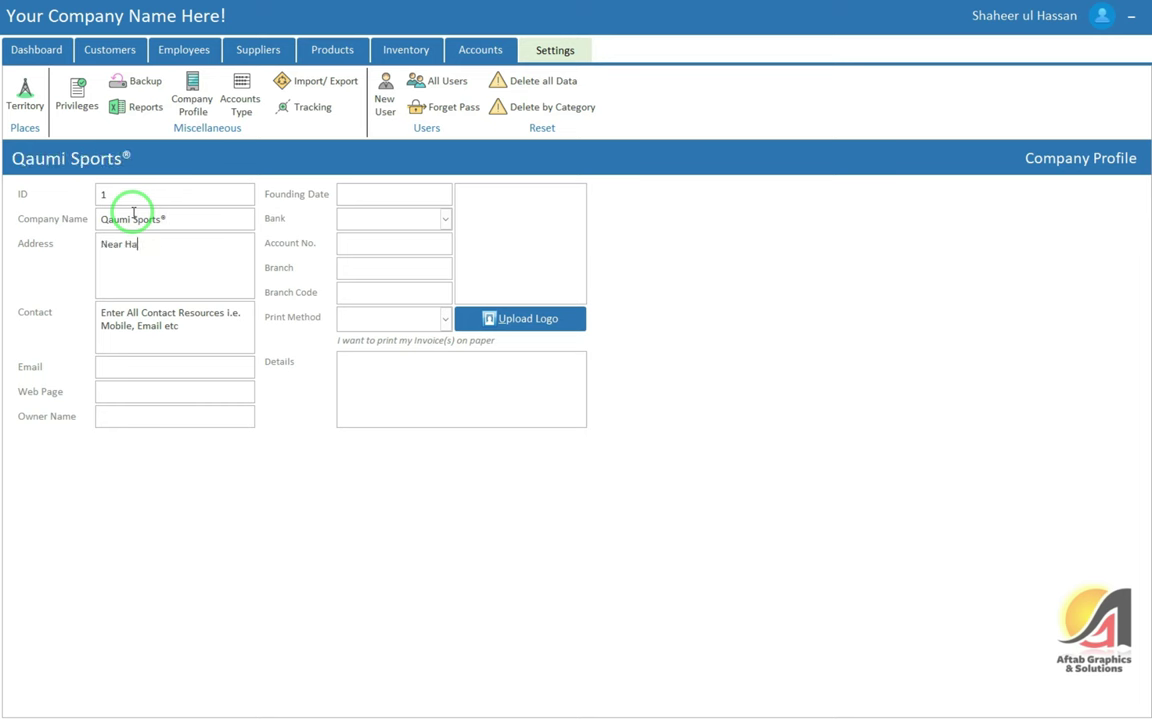
pyautogui.write('q Nawaz Par')
pyautogui.write('k, Dera Ismail Kha')
pyautogui.write('n')
pyautogui.press('Tab')
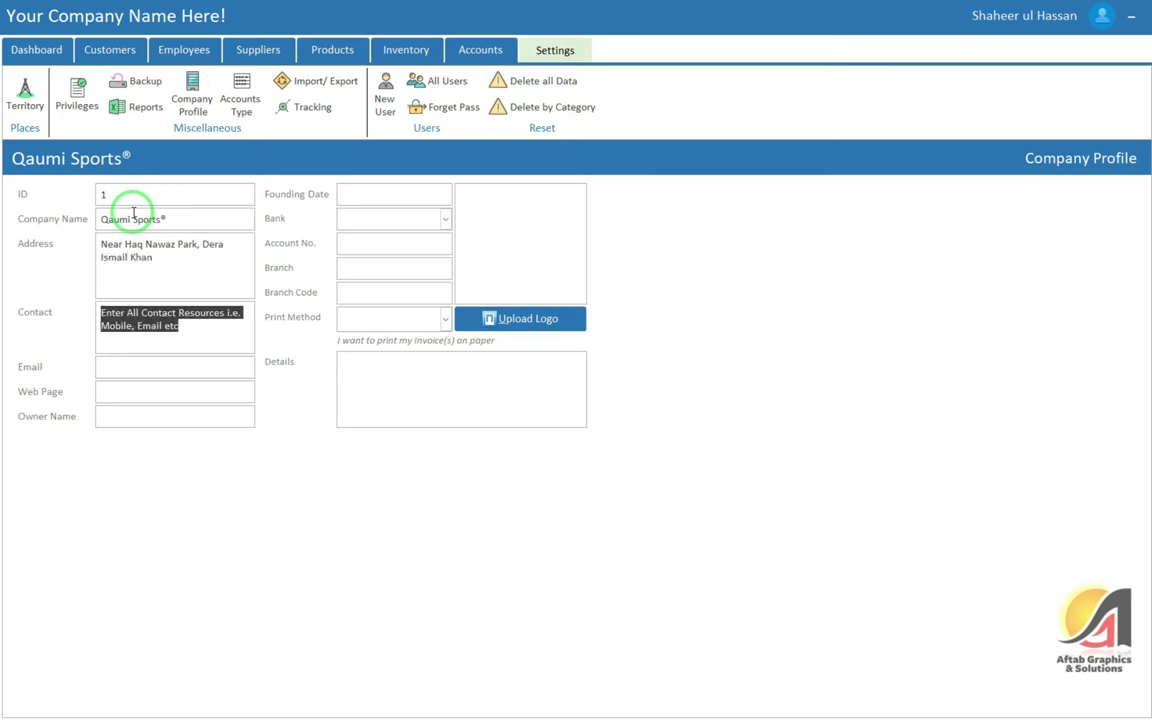
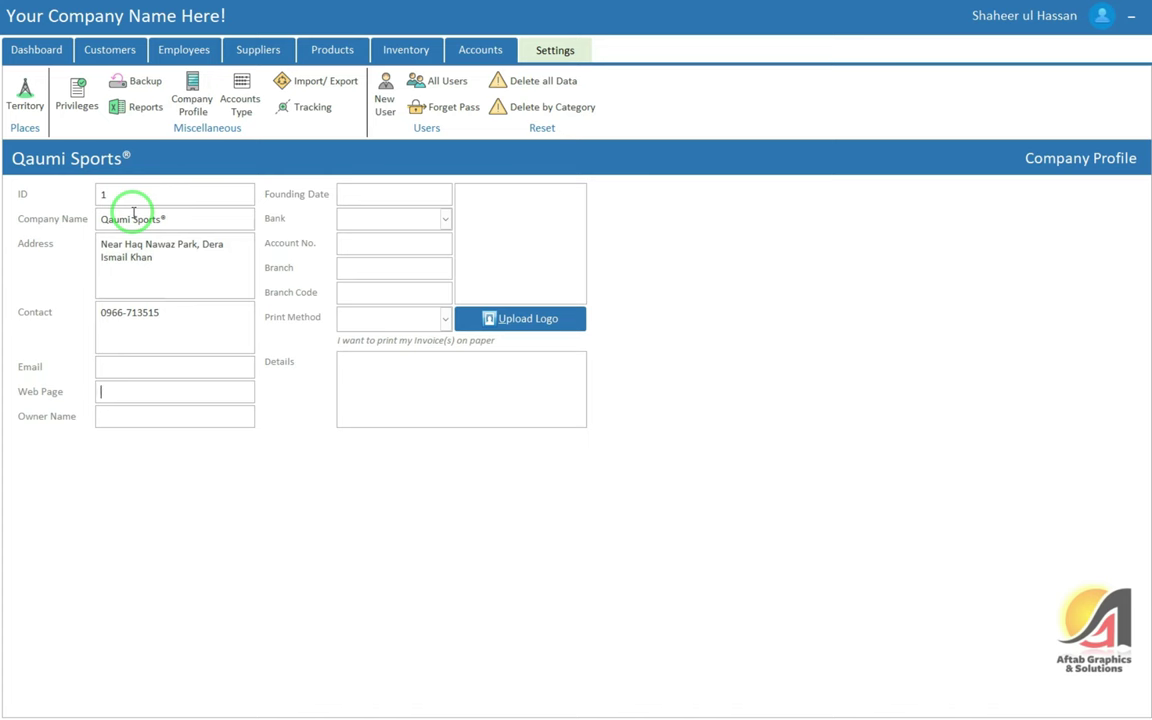
pyautogui.press('Tab')
pyautogui.press('Tab')
pyautogui.press('Tab')
pyautogui.press('Tab')
pyautogui.press('Tab')
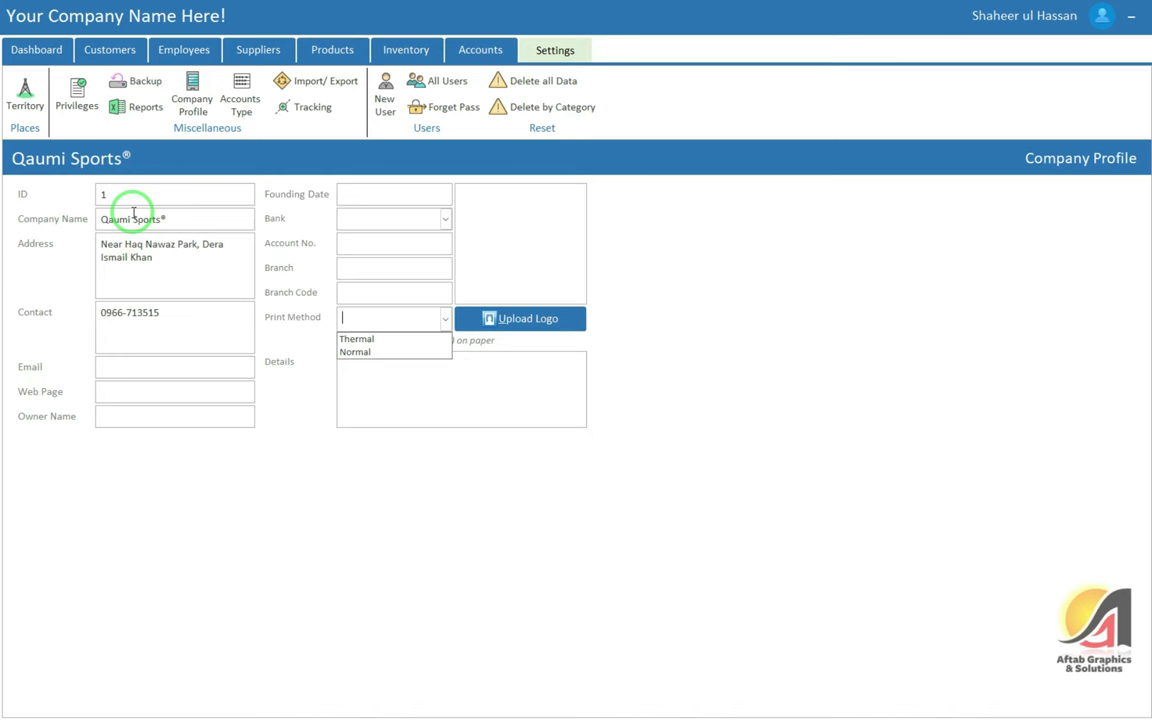
pyautogui.press('Down')
pyautogui.press('Down')
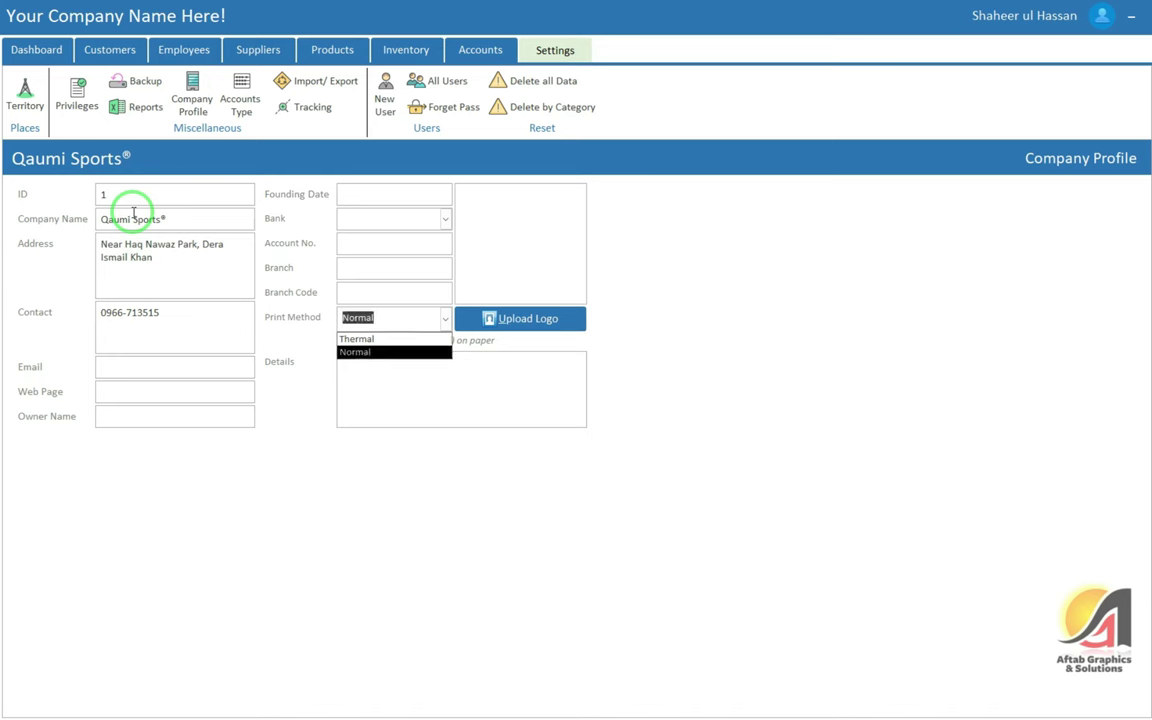
pyautogui.press('Return')
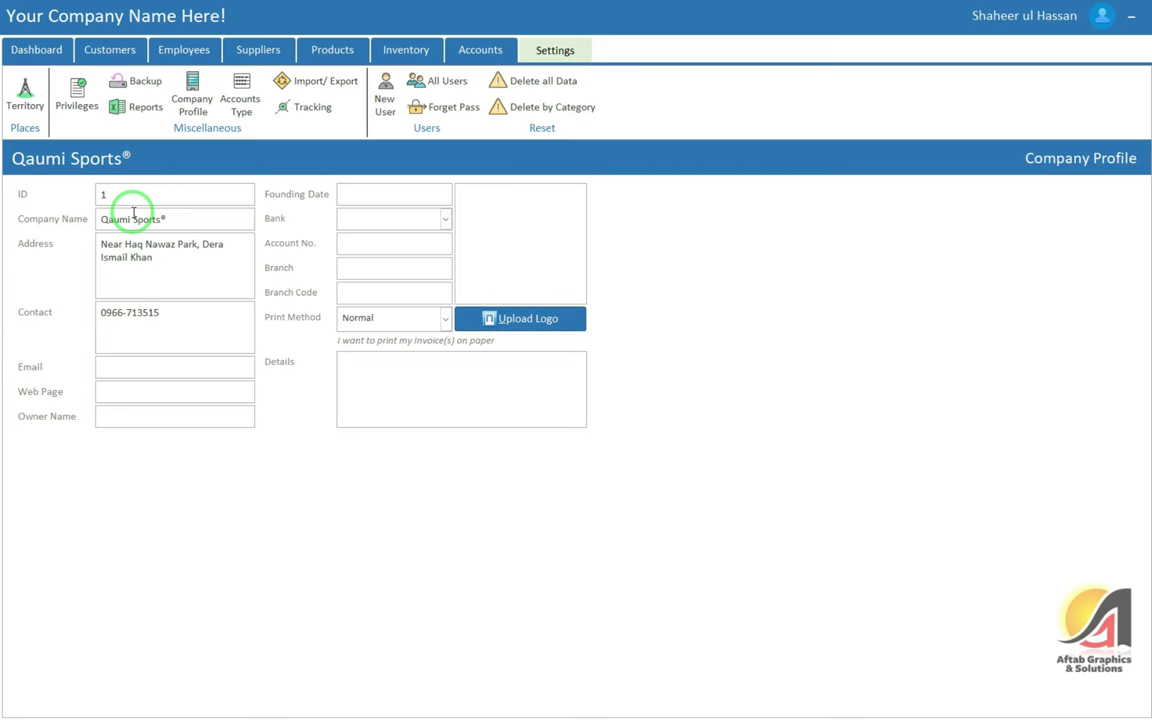
# Add a Circular Road territory row below General Route, fixing the misspelling
pyautogui.click(22, 96)
pyautogui.click(112, 212)
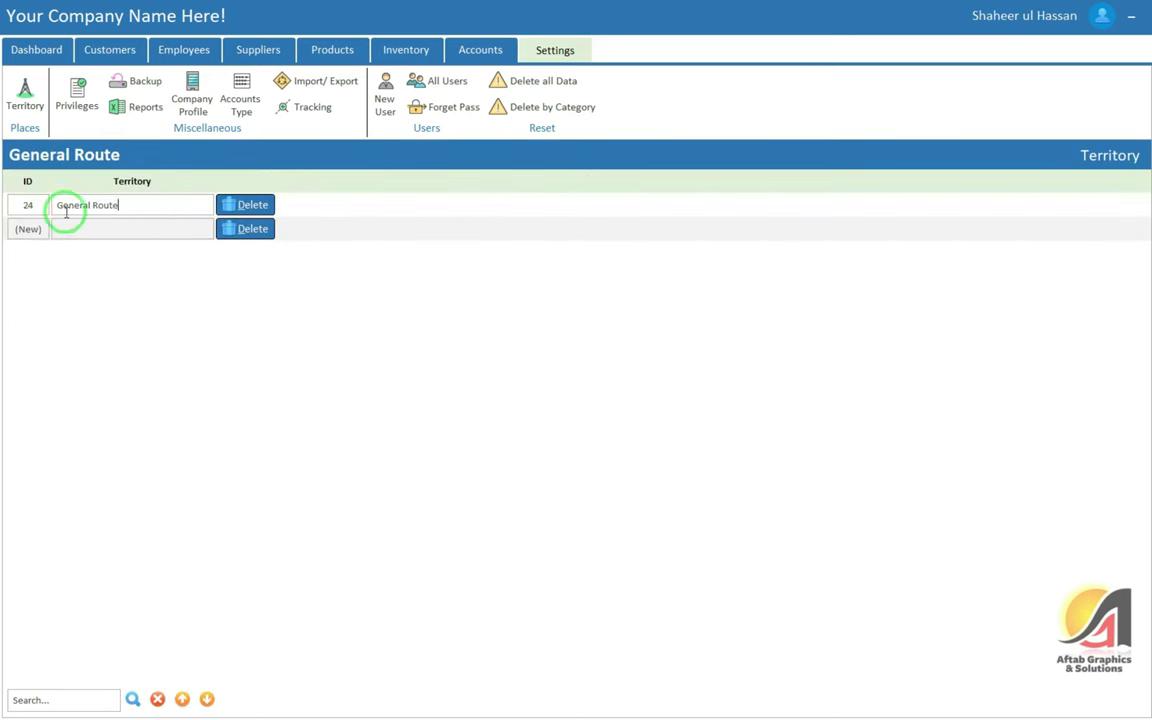
pyautogui.click(86, 228)
pyautogui.click(166, 241)
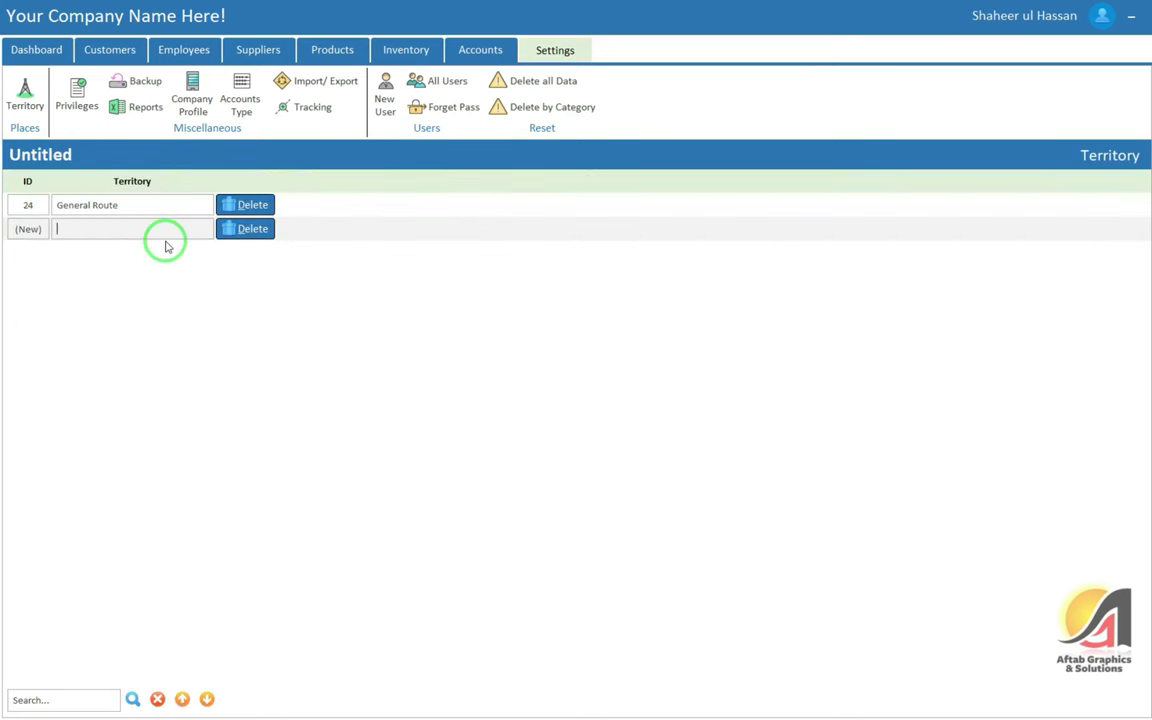
pyautogui.write('Clrular Roa')
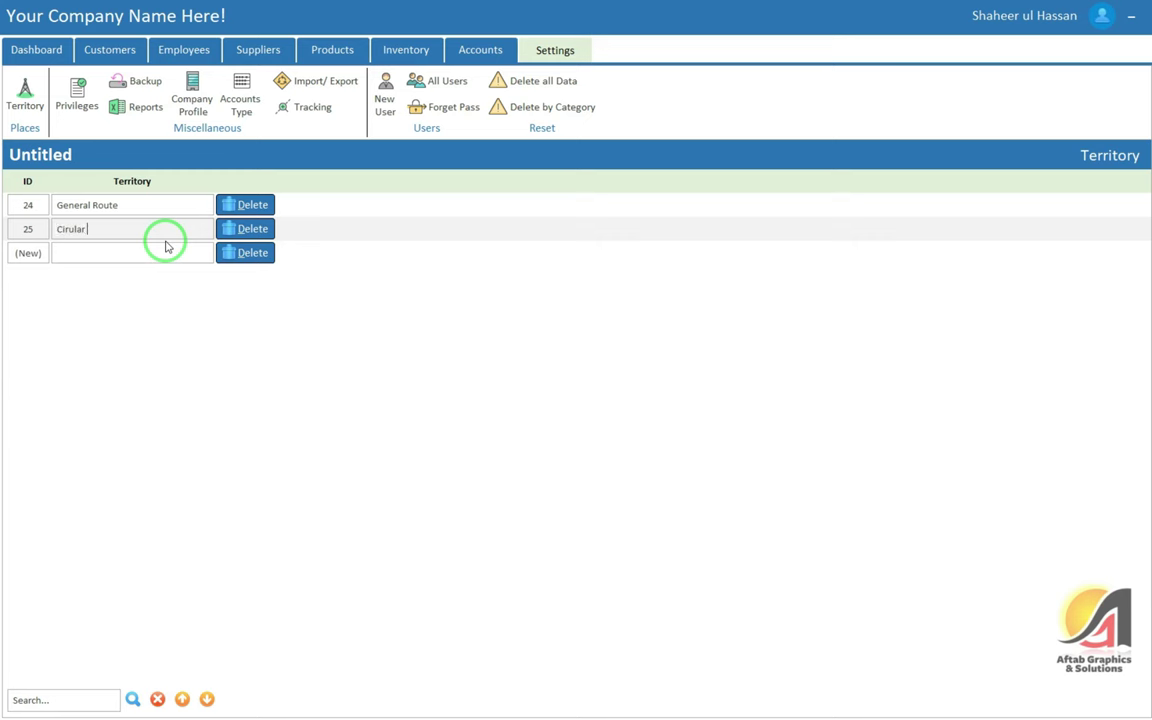
pyautogui.press('BackSpace')
pyautogui.press('BackSpace')
pyautogui.press('BackSpace')
pyautogui.press('BackSpace')
pyautogui.press('BackSpace')
pyautogui.press('BackSpace')
pyautogui.press('BackSpace')
pyautogui.press('BackSpace')
pyautogui.write('cular Road')
# Add Civil Hospital as another territory and check the territory rows
pyautogui.press('Tab')
pyautogui.write('Civil Hospital')
pyautogui.press('Tab')
pyautogui.press('Up')
pyautogui.press('Up')
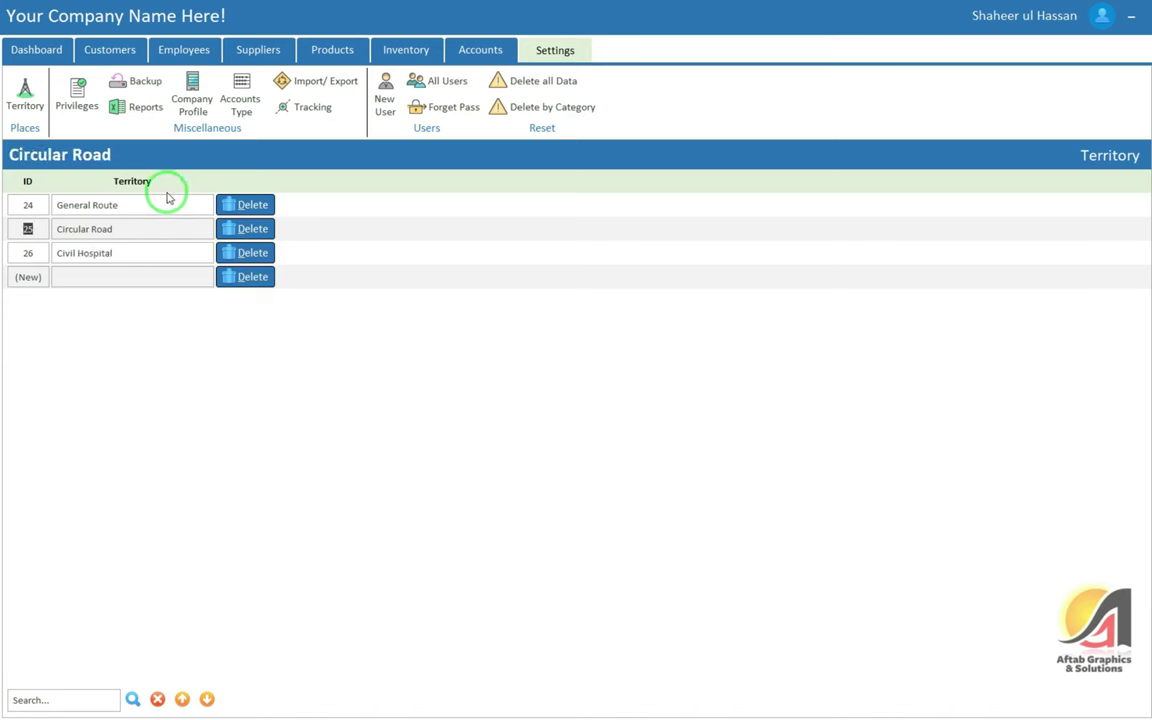
pyautogui.click(160, 209)
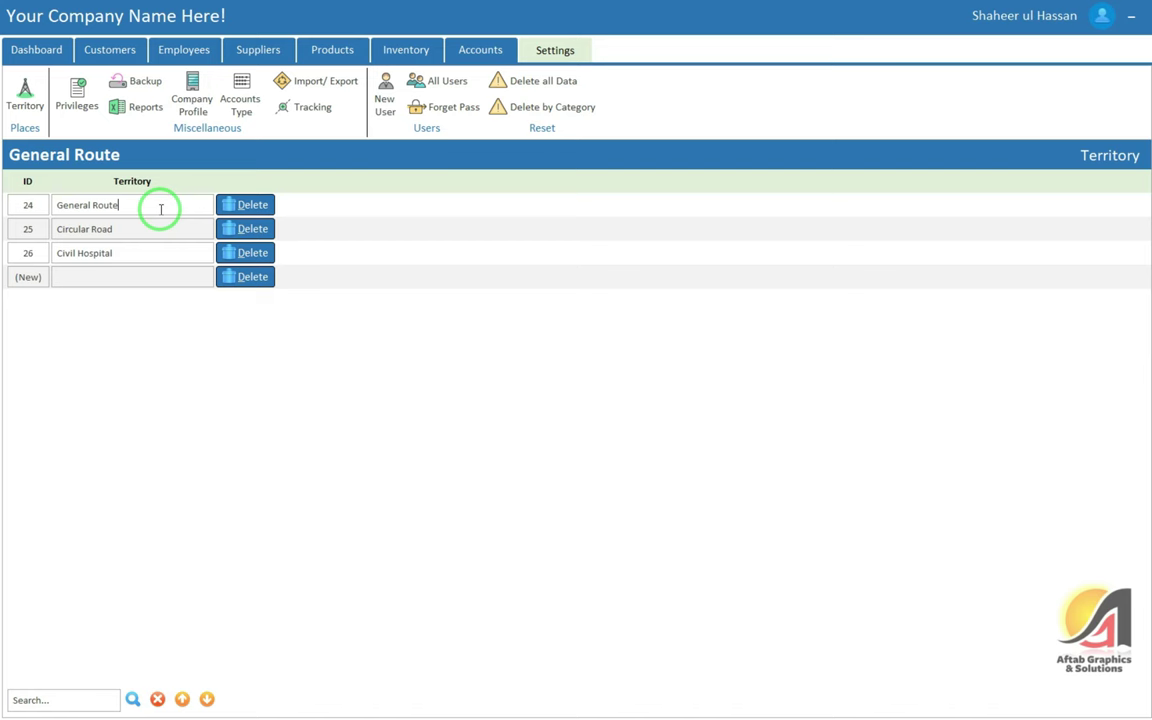
pyautogui.click(120, 250)
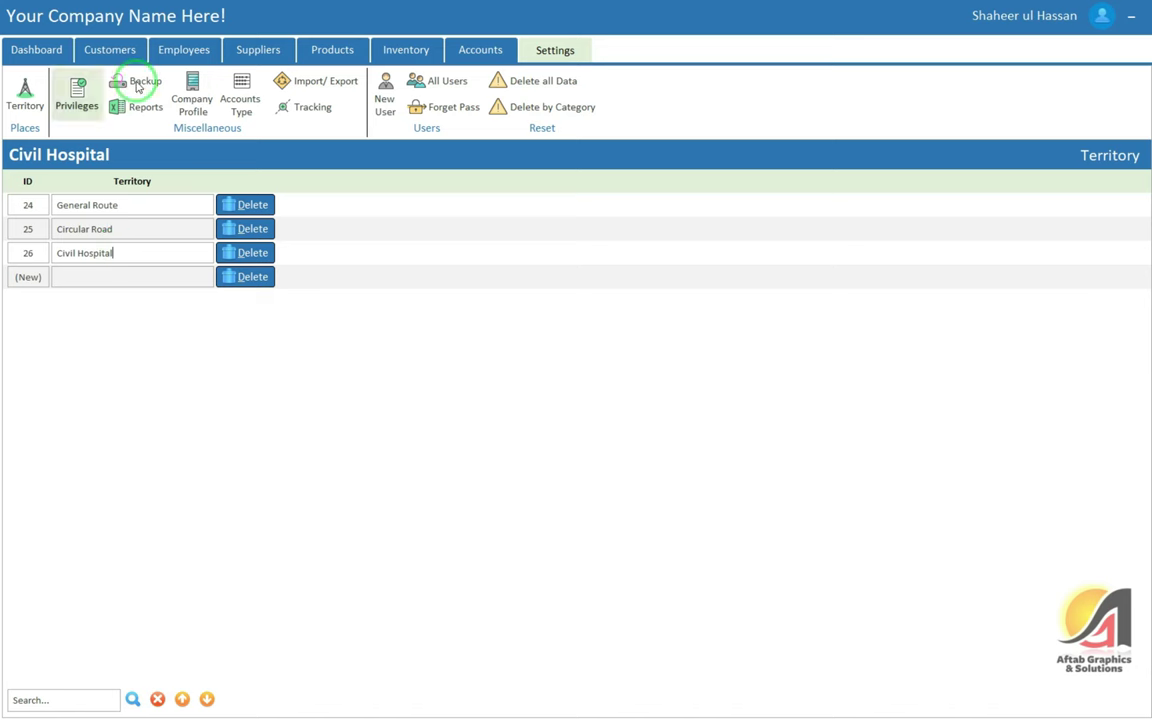
# Look over the Customers, Suppliers and Employees account types, then go back to the Dashboard
pyautogui.click(240, 100)
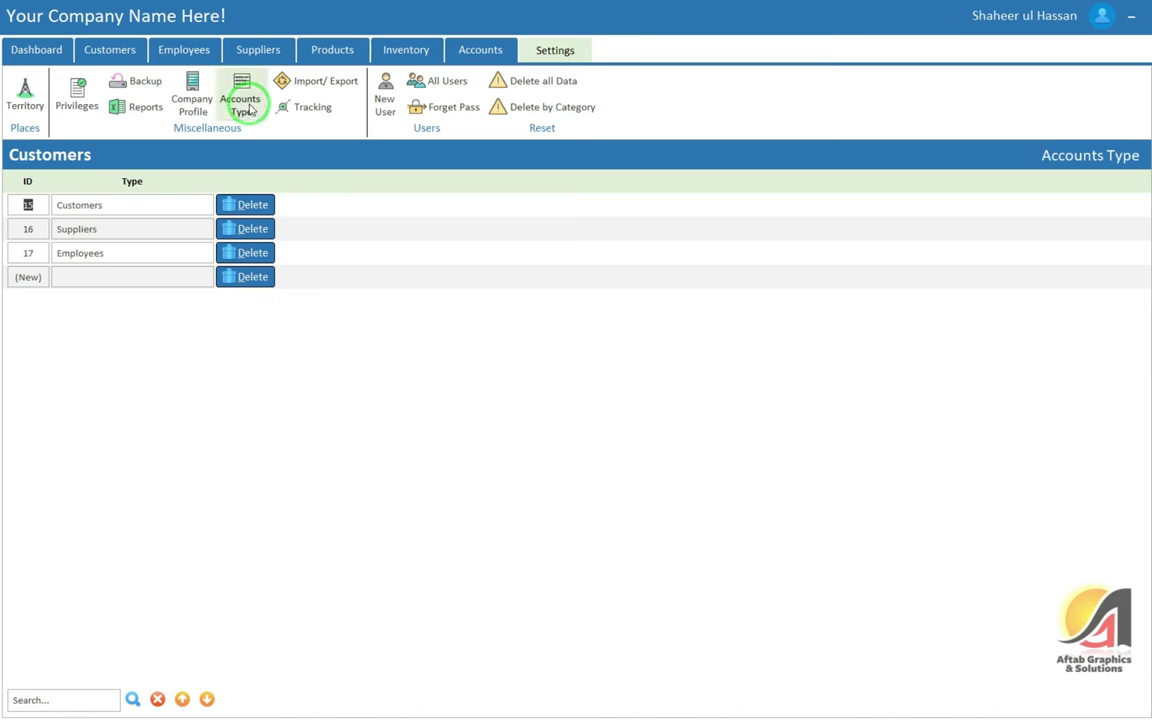
pyautogui.moveTo(105, 205); pyautogui.dragTo(2, 205)
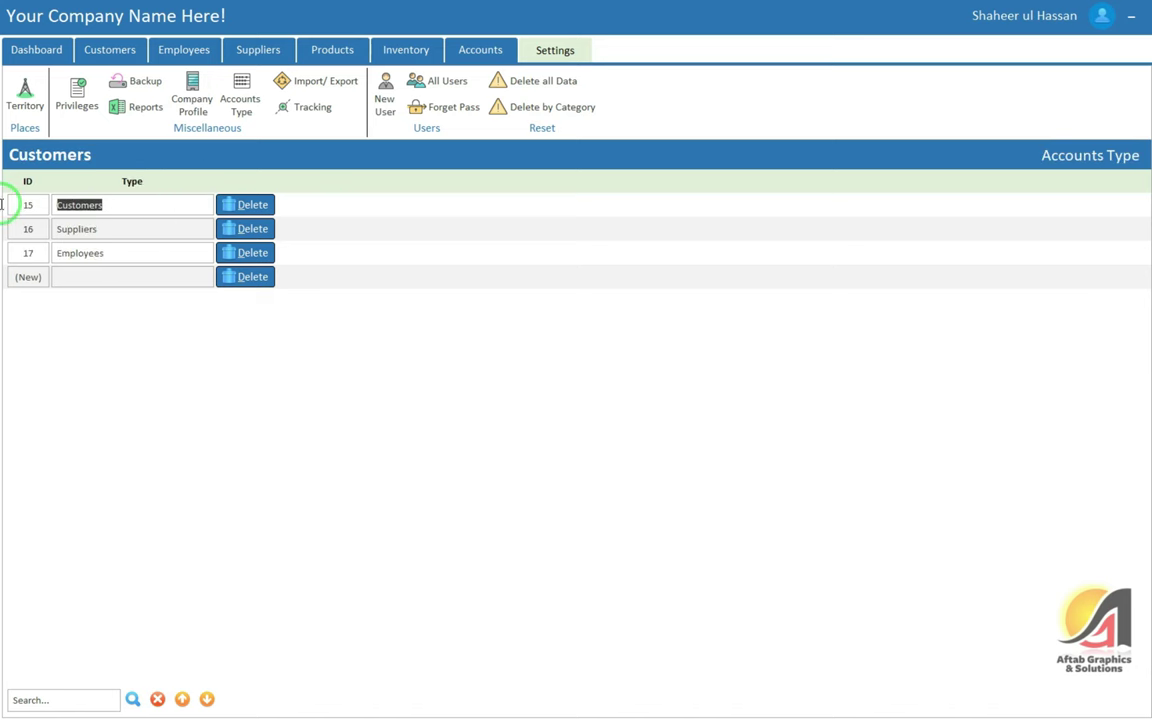
pyautogui.doubleClick(95, 230)
pyautogui.click(107, 256)
pyautogui.click(69, 281)
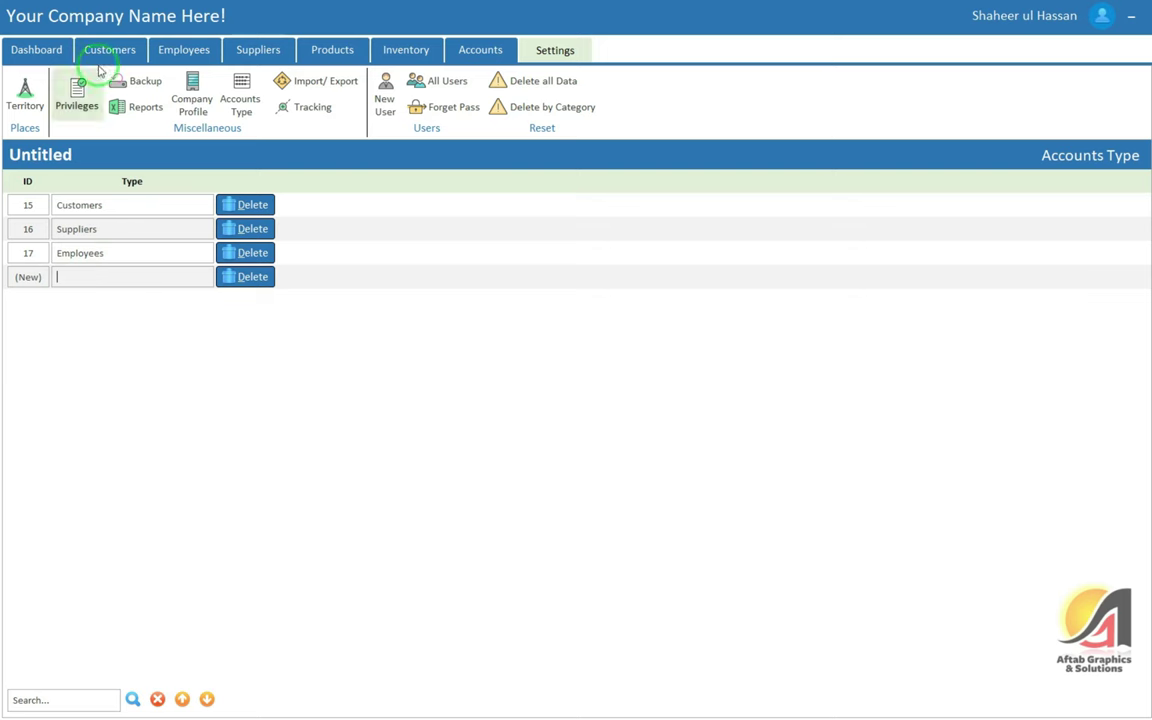
pyautogui.click(48, 51)
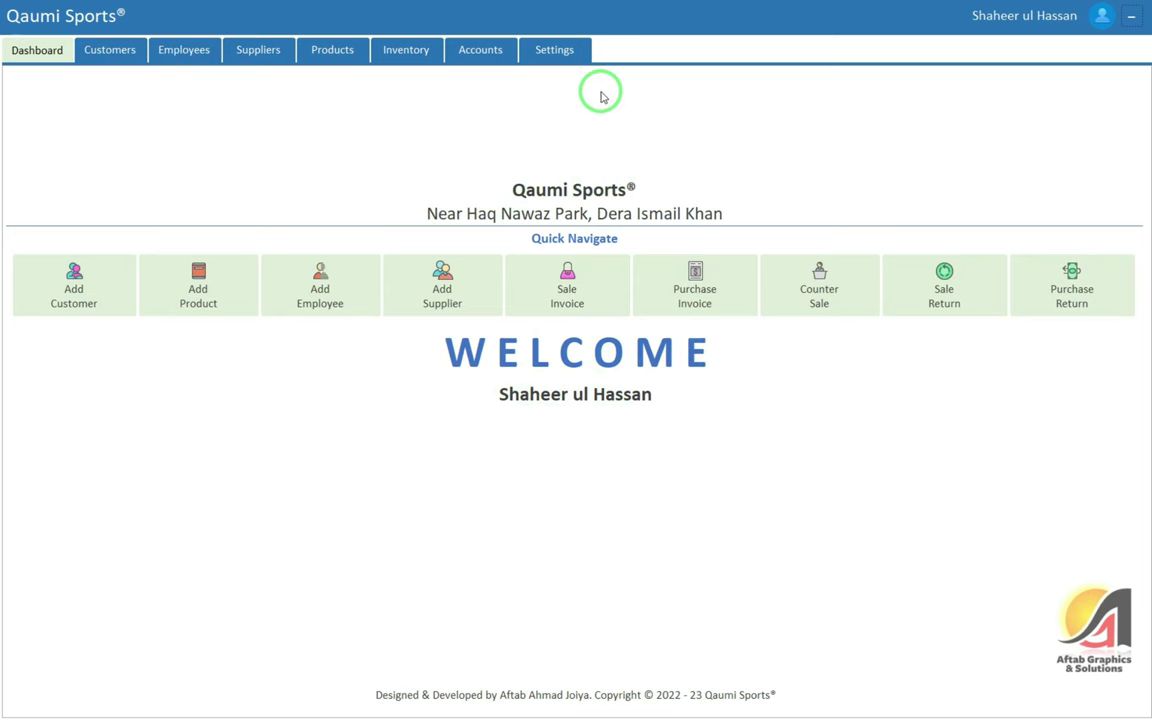
# View the empty Customers list and the Add Account form, close it, and return to Settings
pyautogui.click(548, 49)
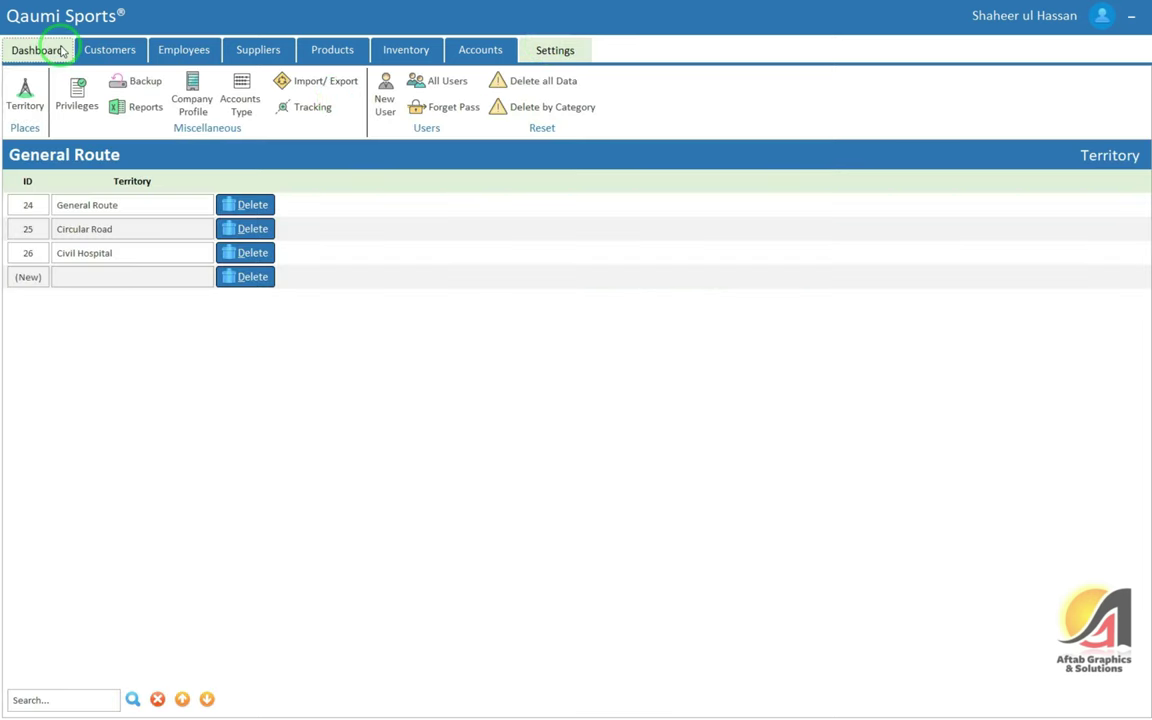
pyautogui.click(61, 50)
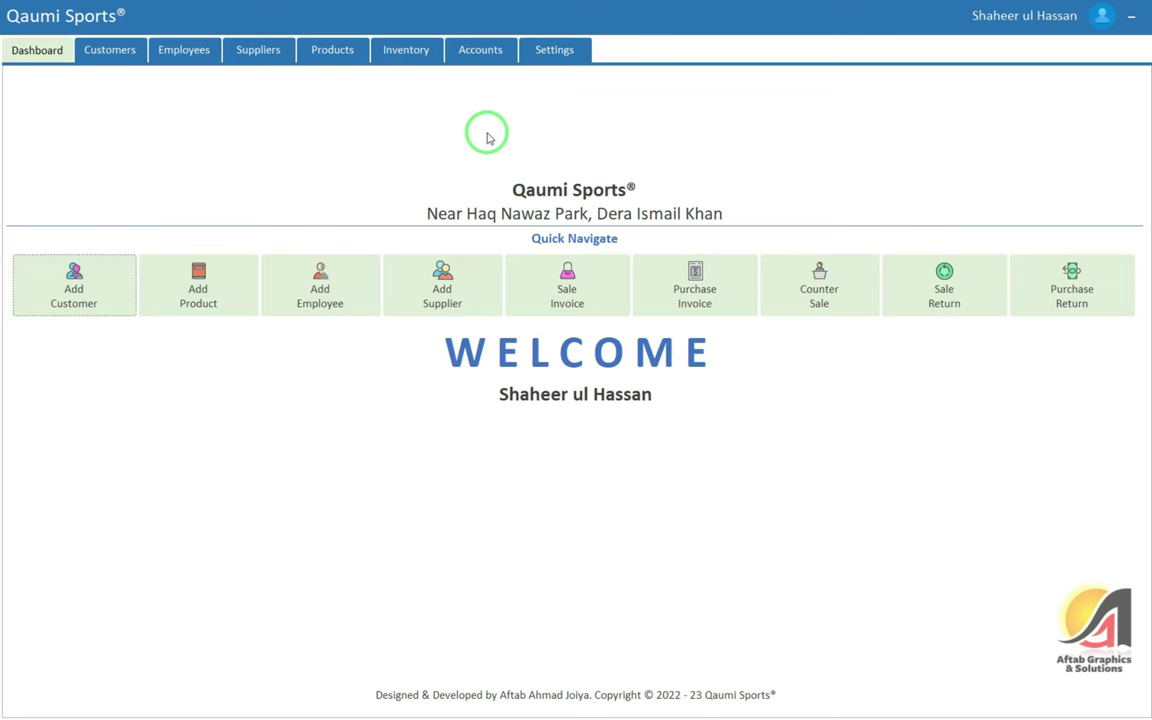
pyautogui.click(112, 50)
pyautogui.click(30, 95)
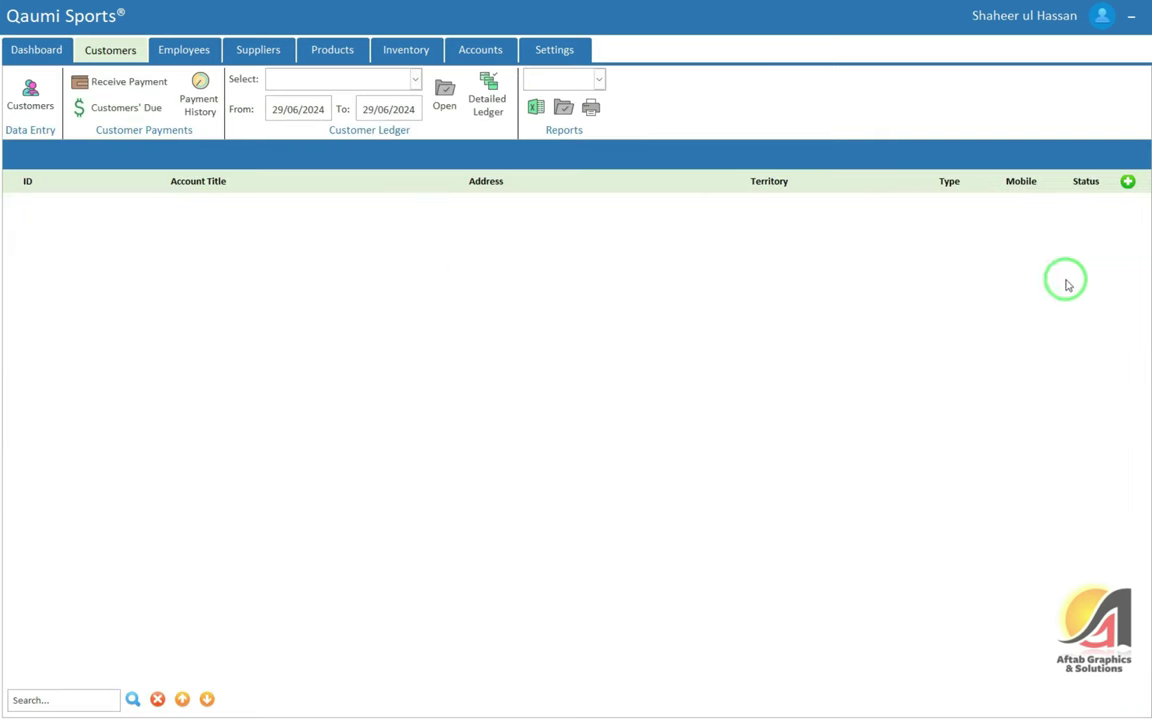
pyautogui.click(1127, 182)
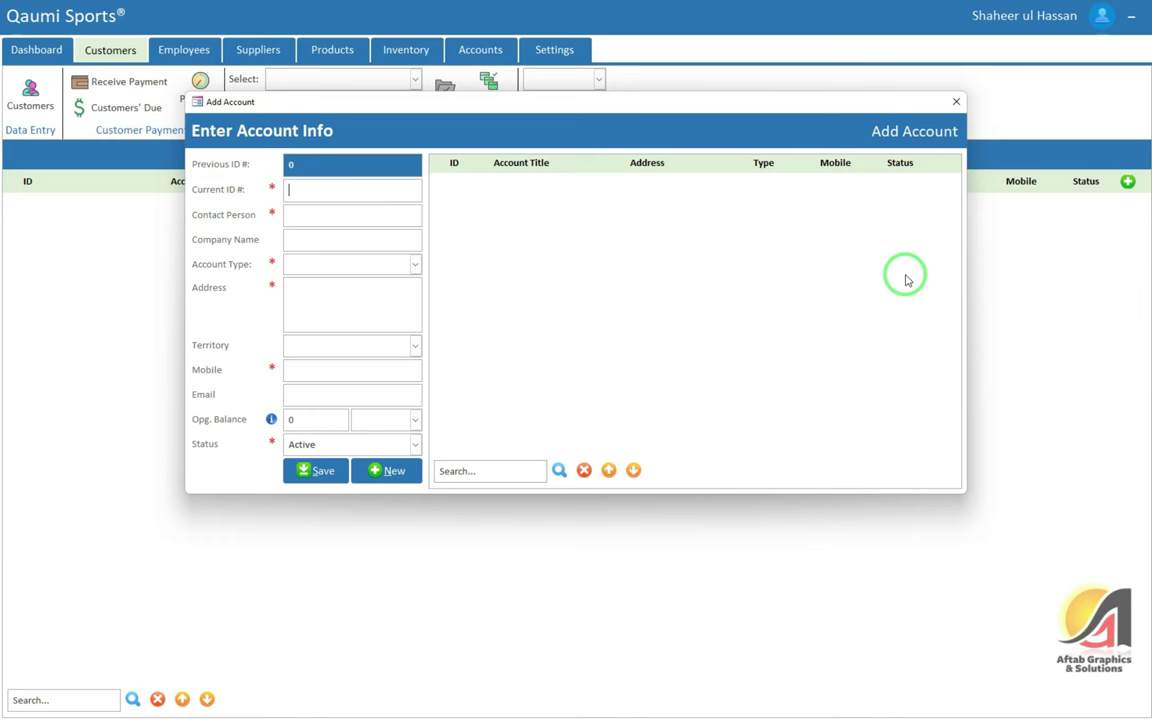
pyautogui.click(955, 102)
pyautogui.click(535, 54)
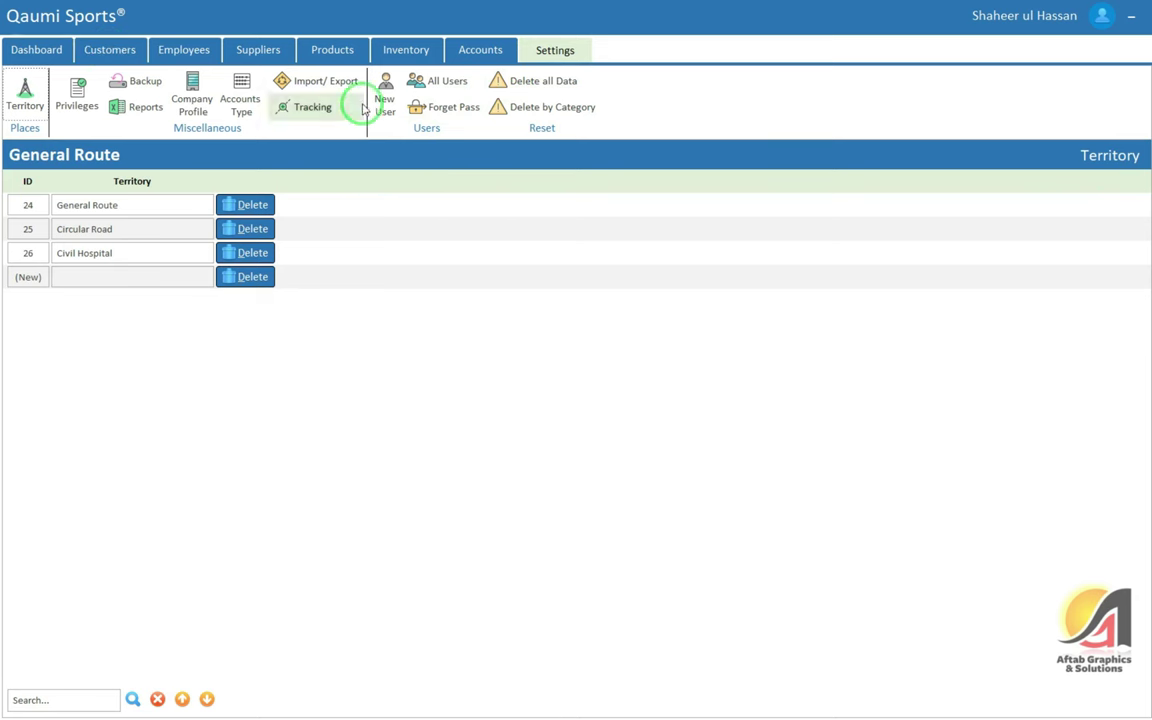
# Select the Accounts table under Import/Export, then show the empty Customers account list
pyautogui.click(312, 80)
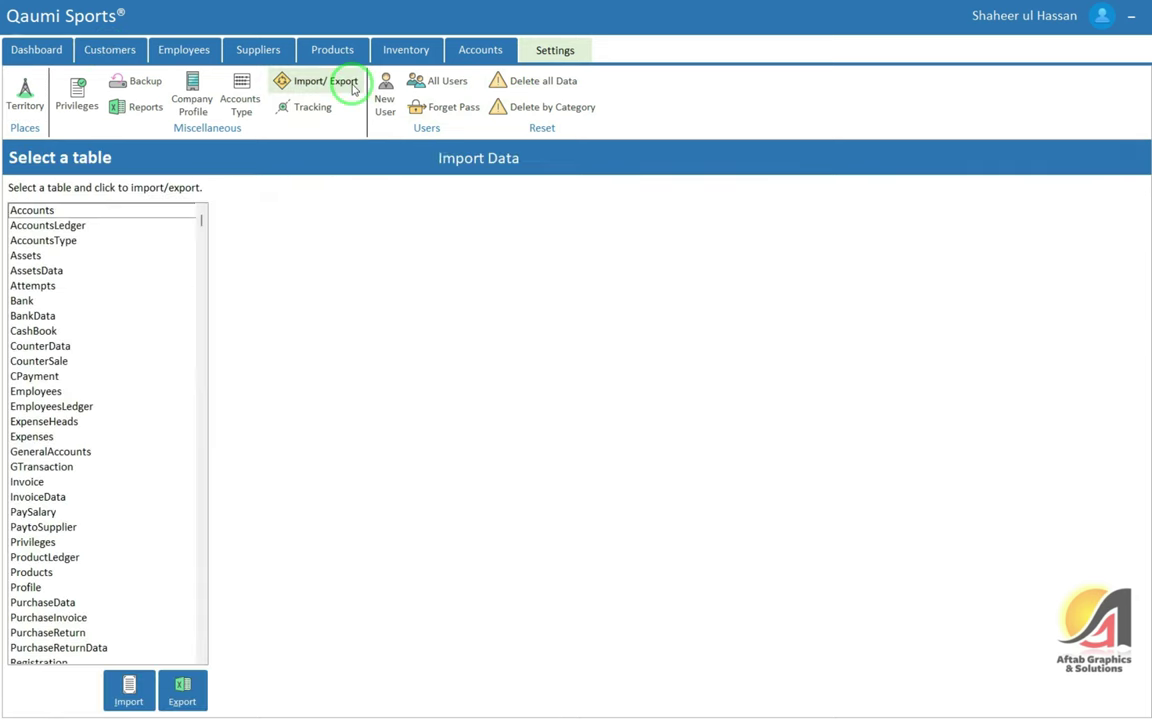
pyautogui.click(62, 211)
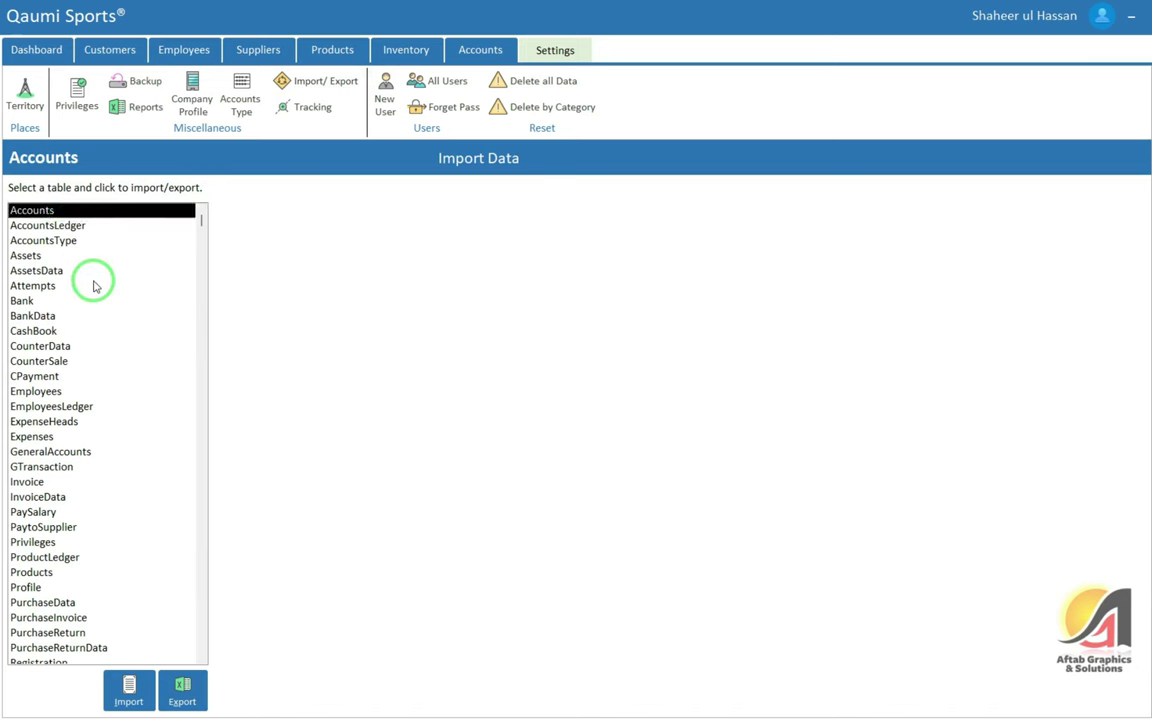
pyautogui.scroll(-3, 95, 283)
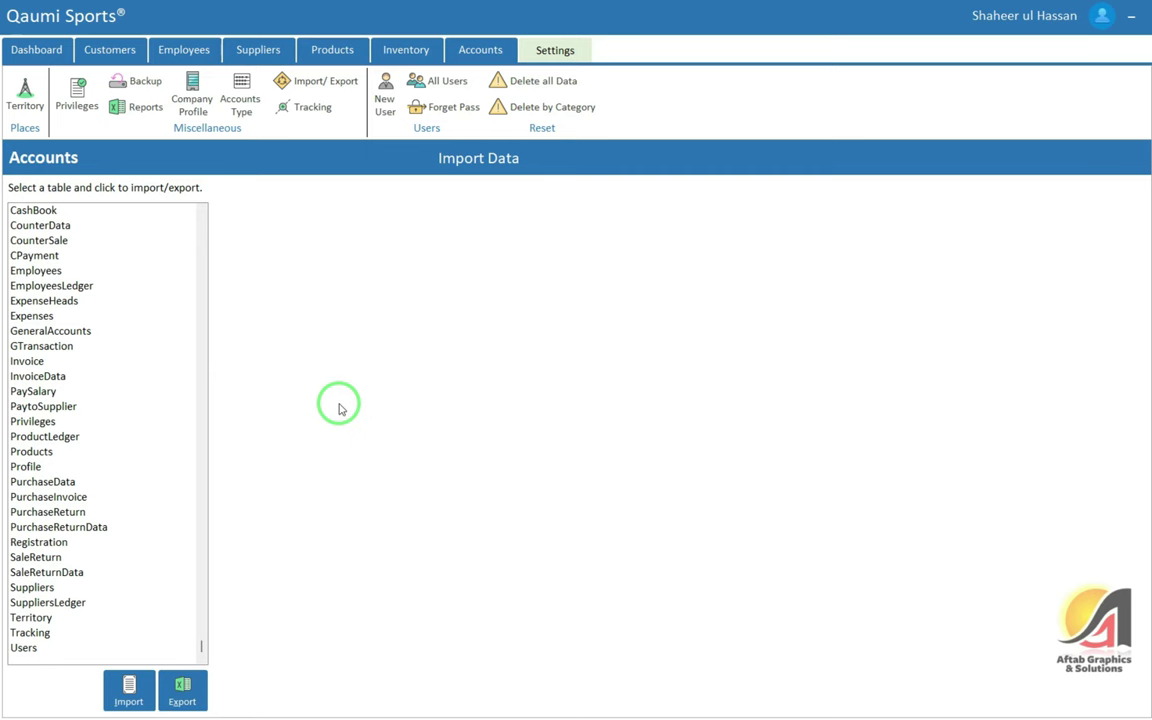
pyautogui.click(112, 50)
pyautogui.click(20, 87)
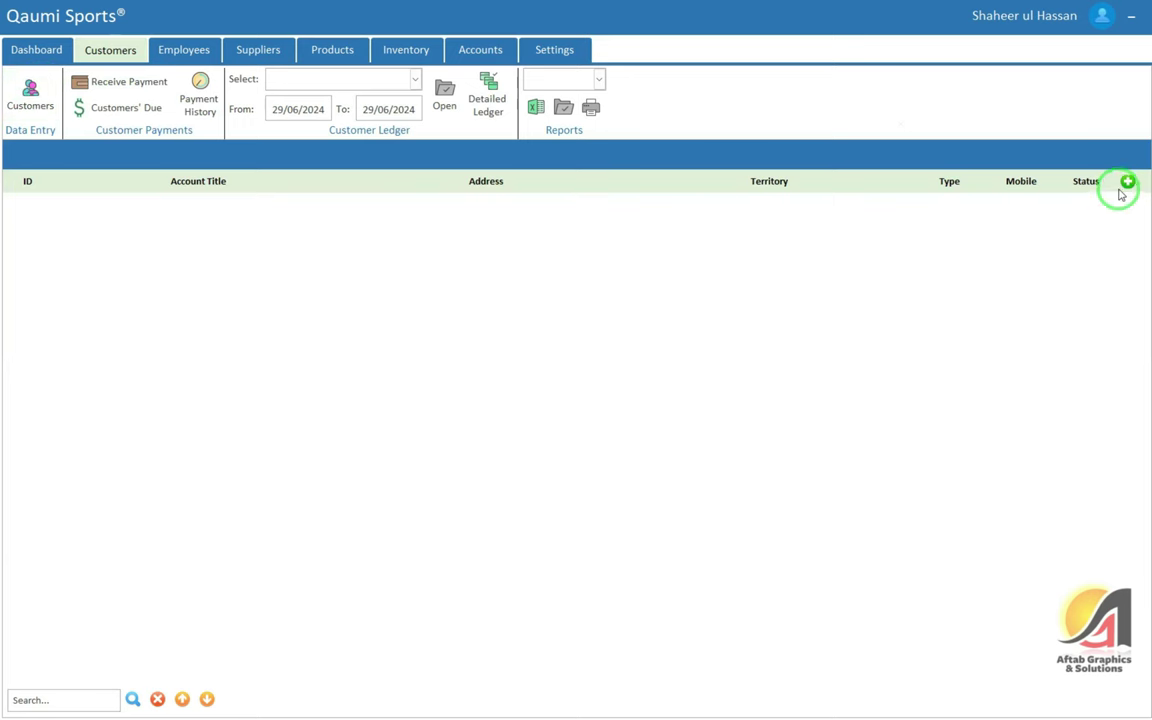
# Start a new account with ID 1001, name Muhammad Sports, its contact person, and Customers type
pyautogui.click(1125, 182)
pyautogui.write('1')
pyautogui.press('Tab')
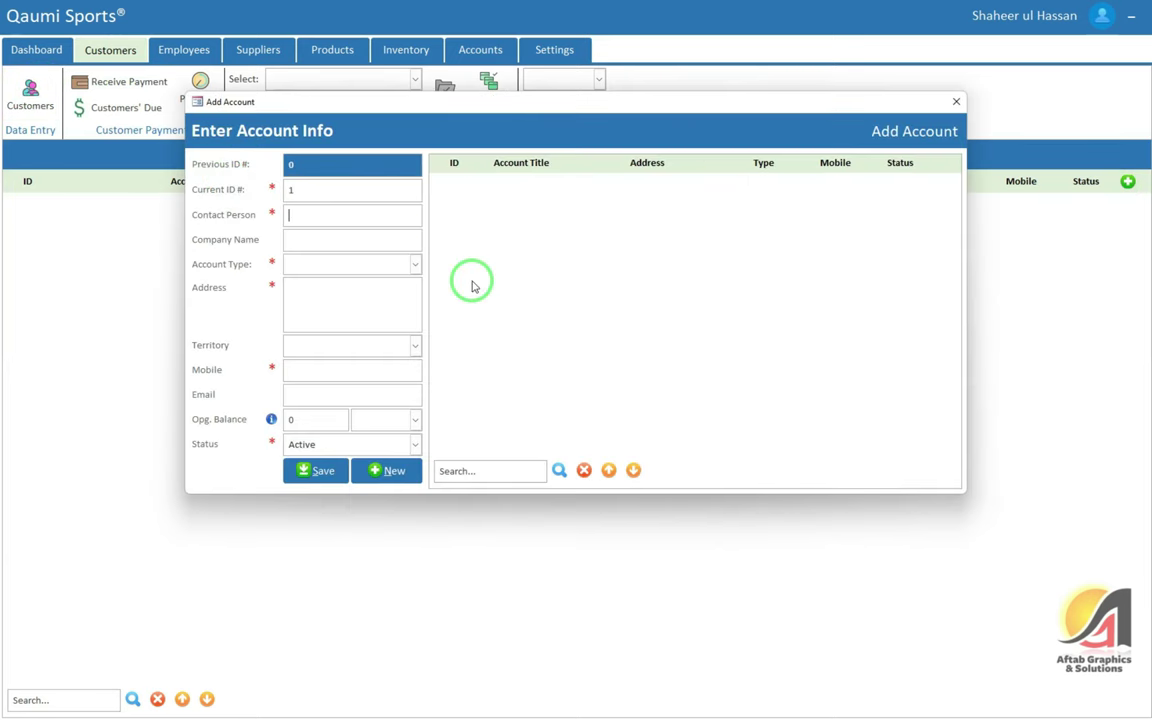
pyautogui.hotkey('shift', 'Tab')
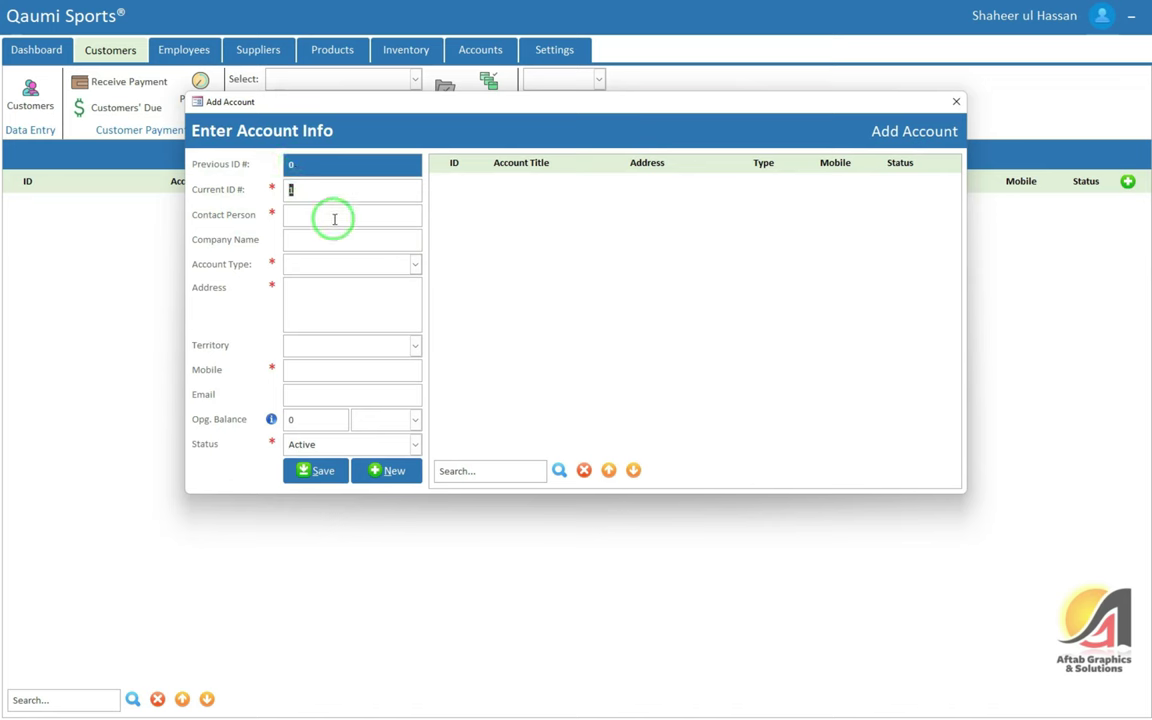
pyautogui.write('1001')
pyautogui.press('Tab')
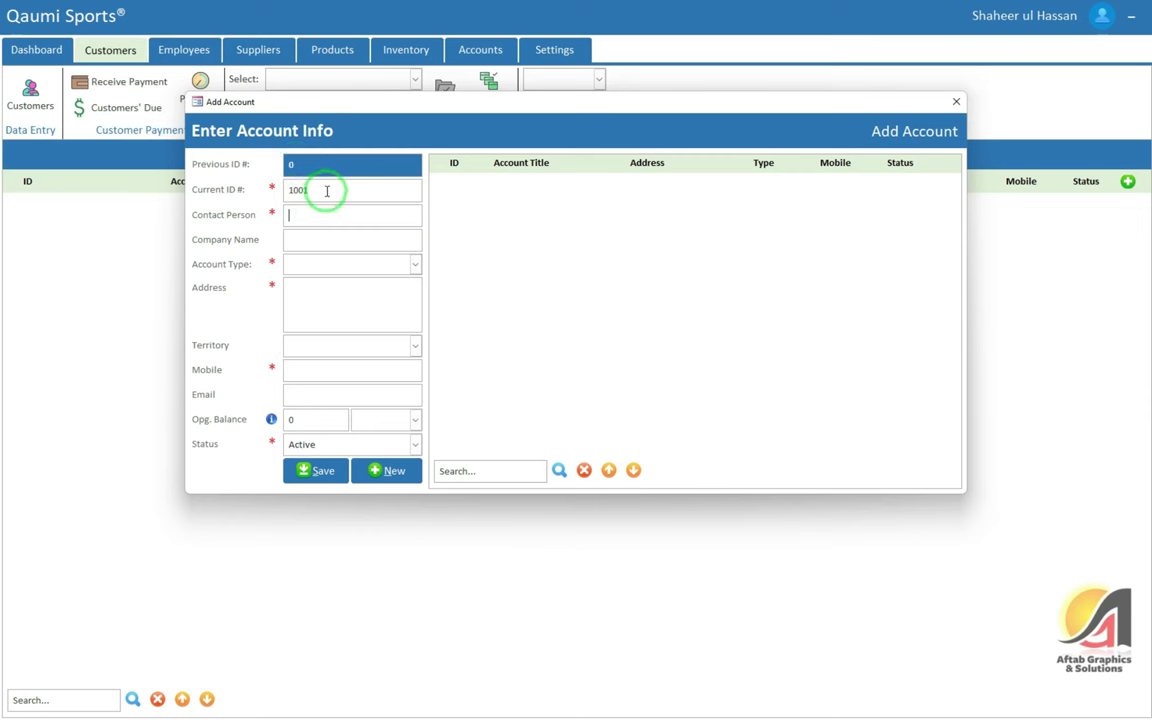
pyautogui.write('Muhammad')
pyautogui.write('Sports')
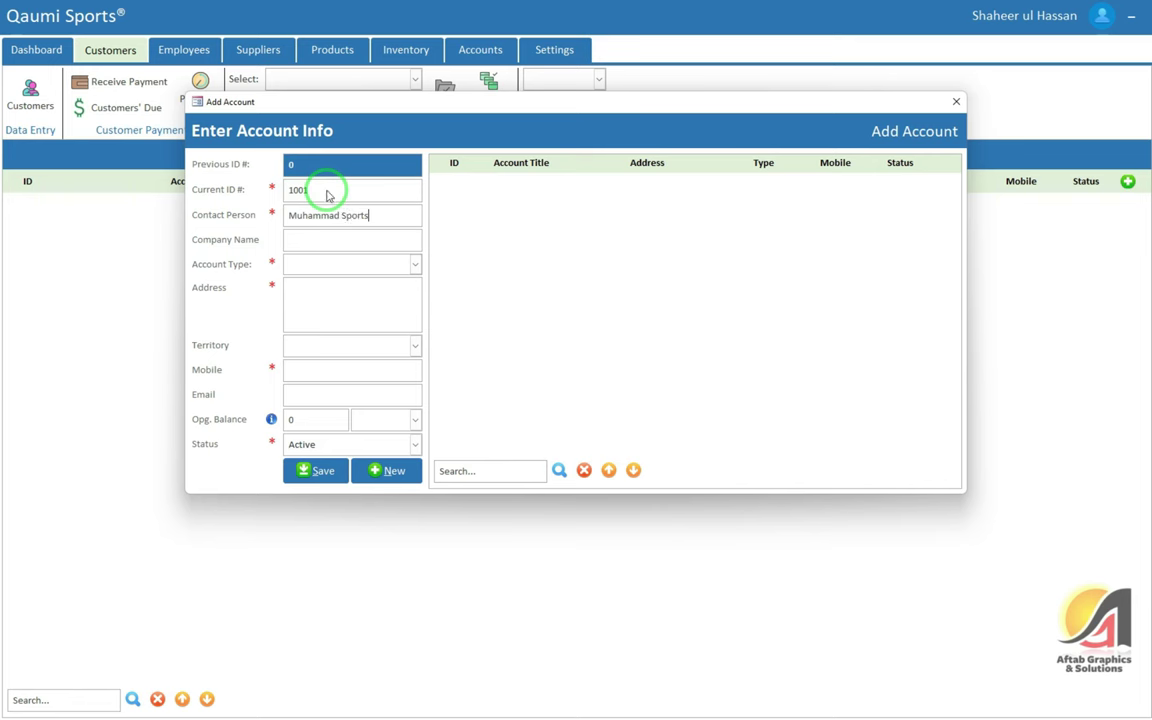
pyautogui.press('Tab')
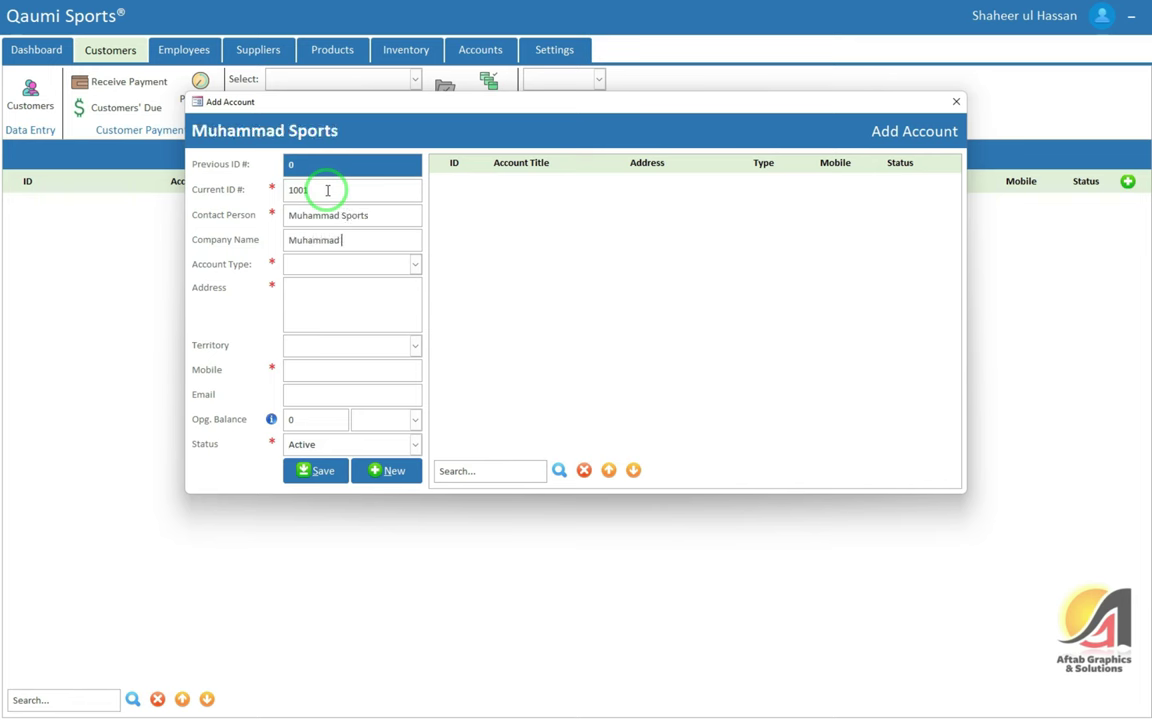
pyautogui.press('Tab')
pyautogui.press('Down')
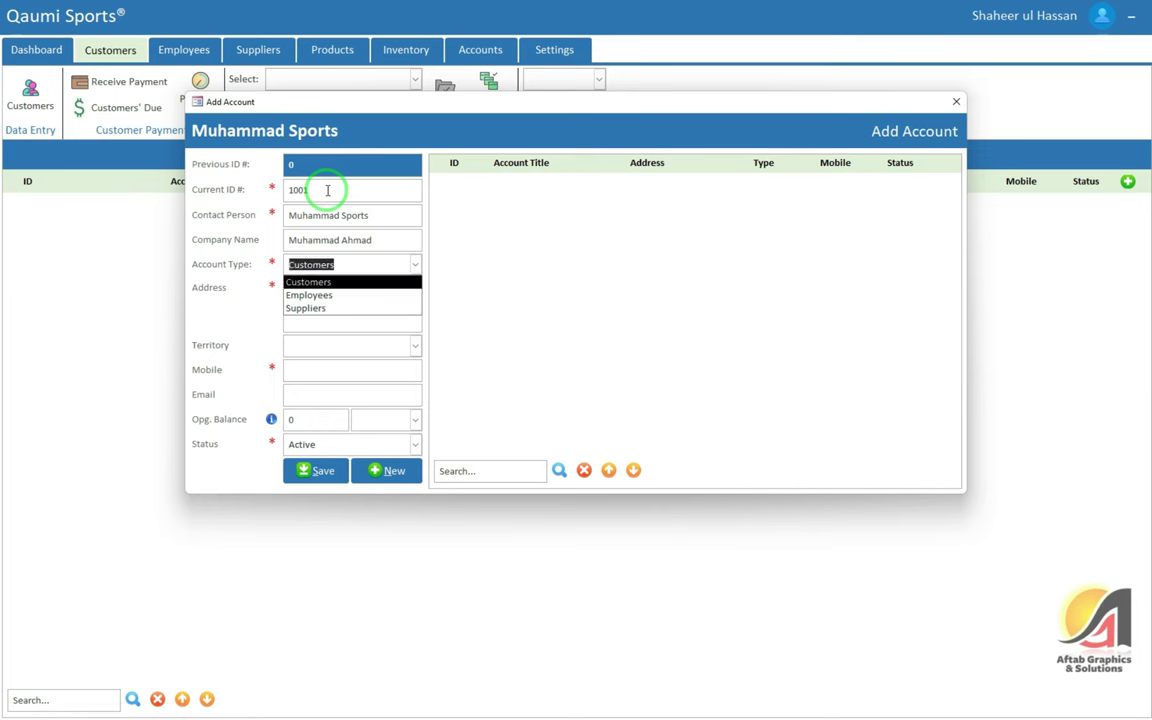
pyautogui.press('Tab')
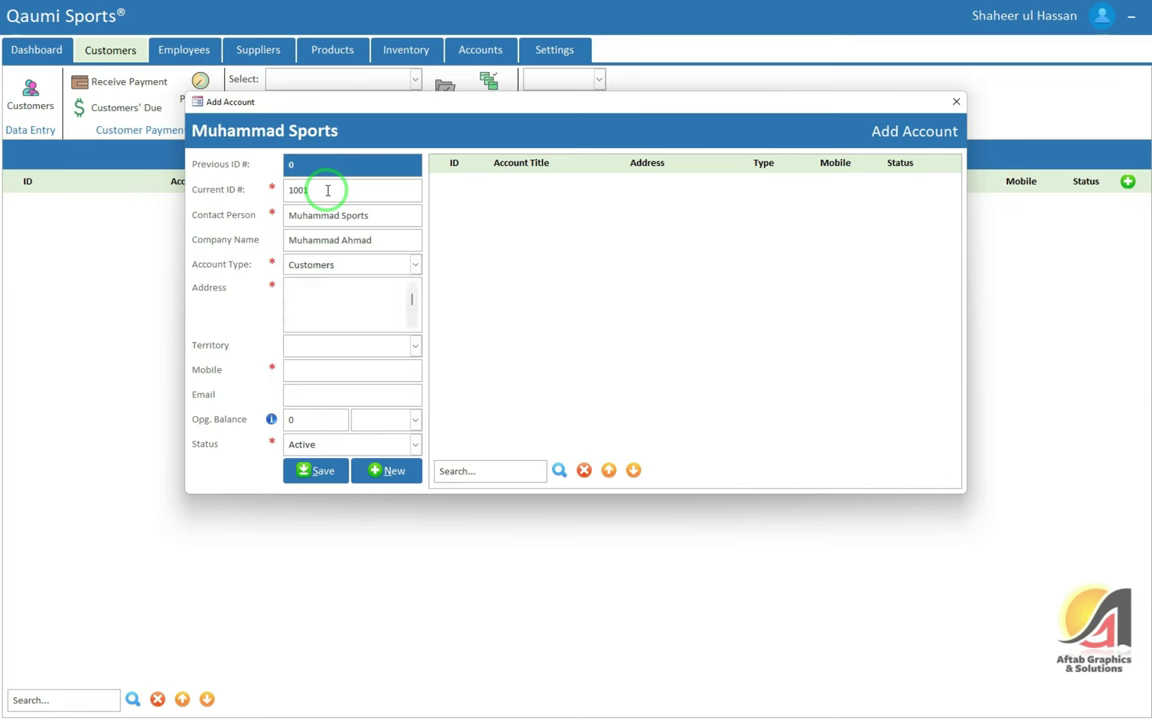
# Enter the customer's address, choose Circular Road territory, and fill in the mobile number
pyautogui.write('Bazar Topanwala, Dera Ismail Khan')
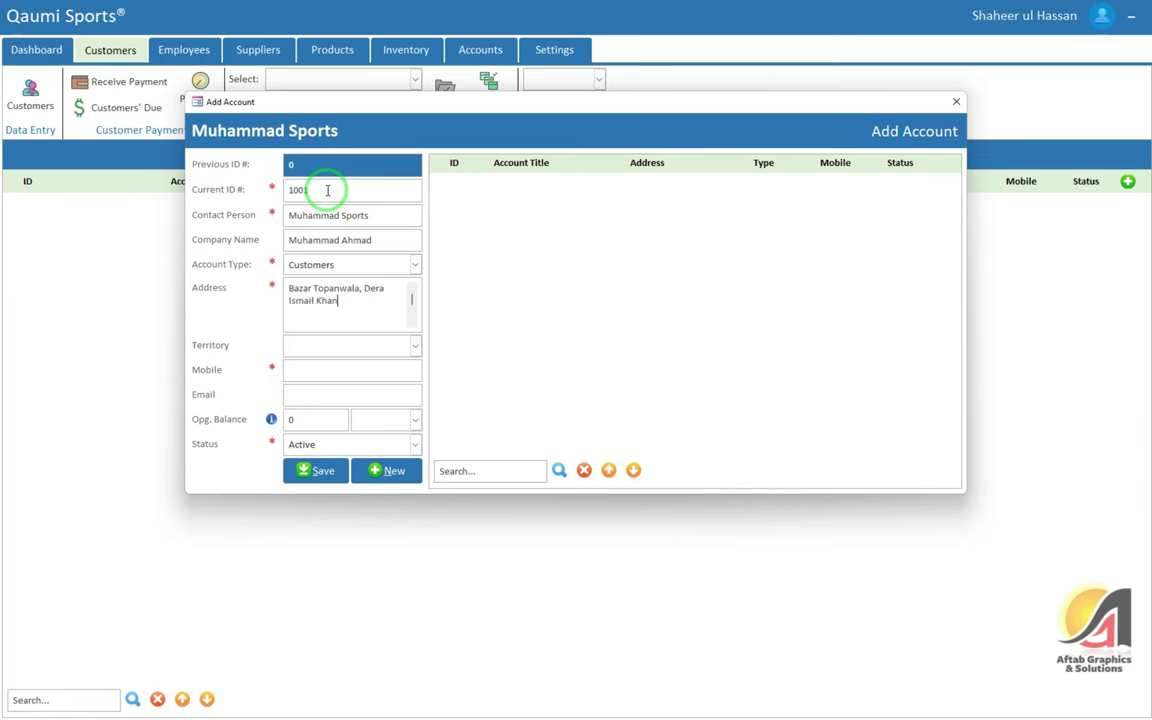
pyautogui.press('Tab')
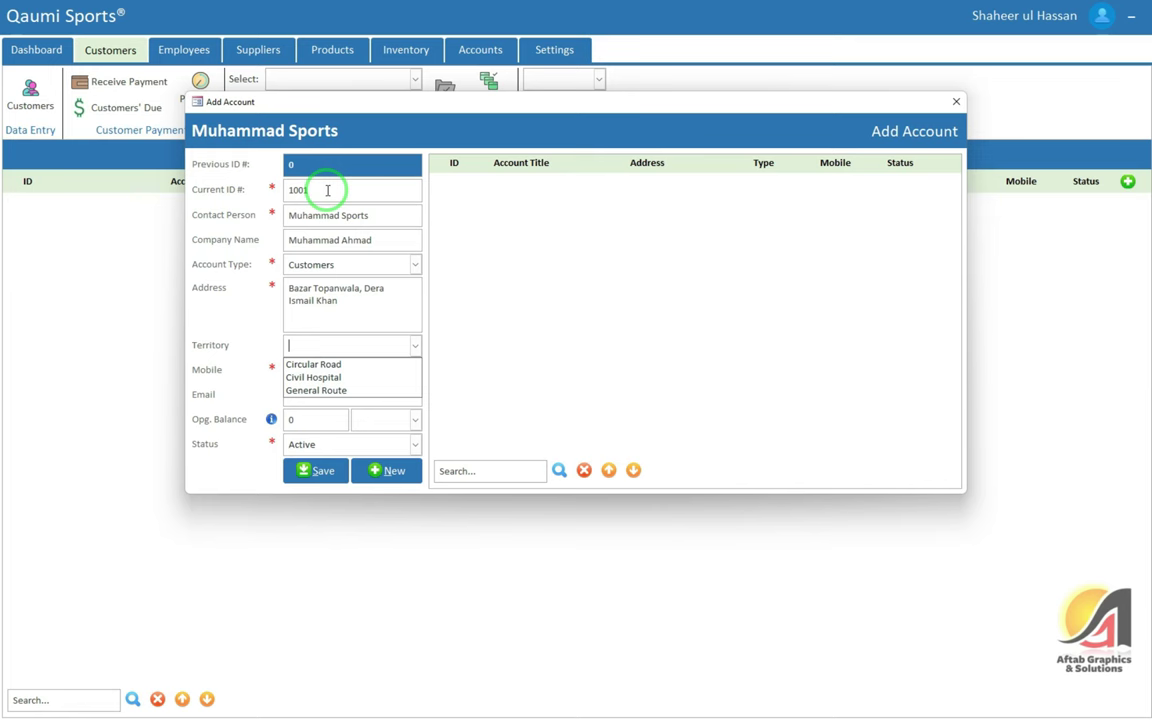
pyautogui.press('Down')
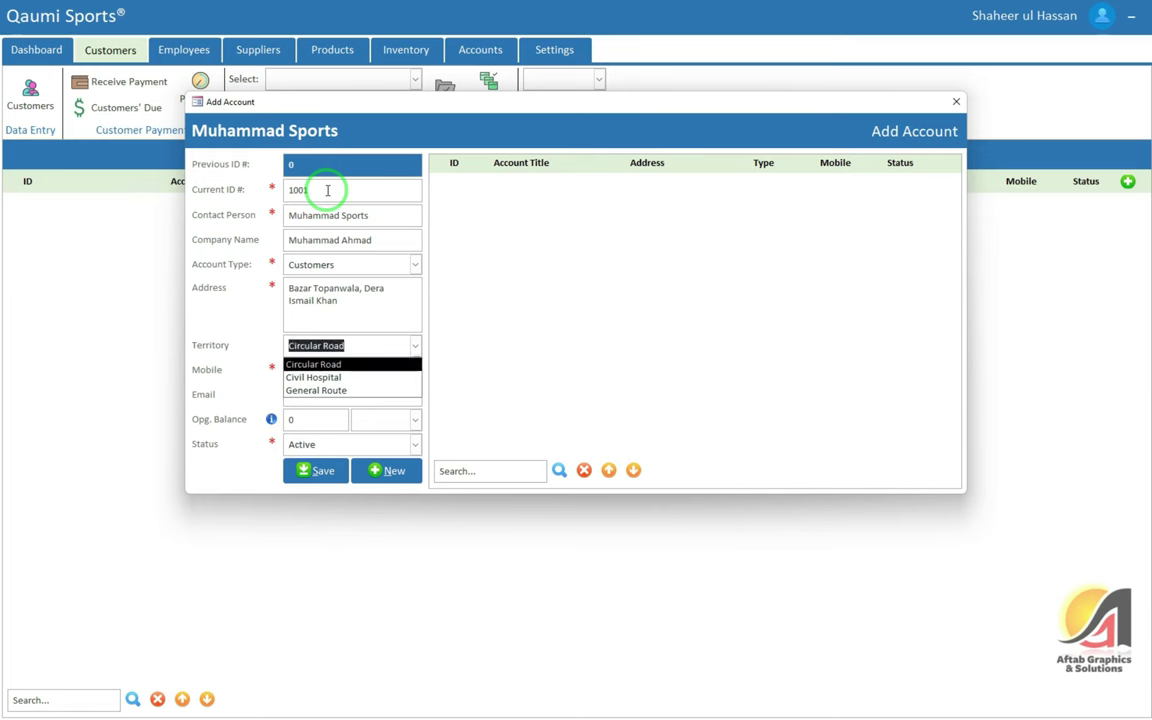
pyautogui.press('Tab')
pyautogui.write('0')
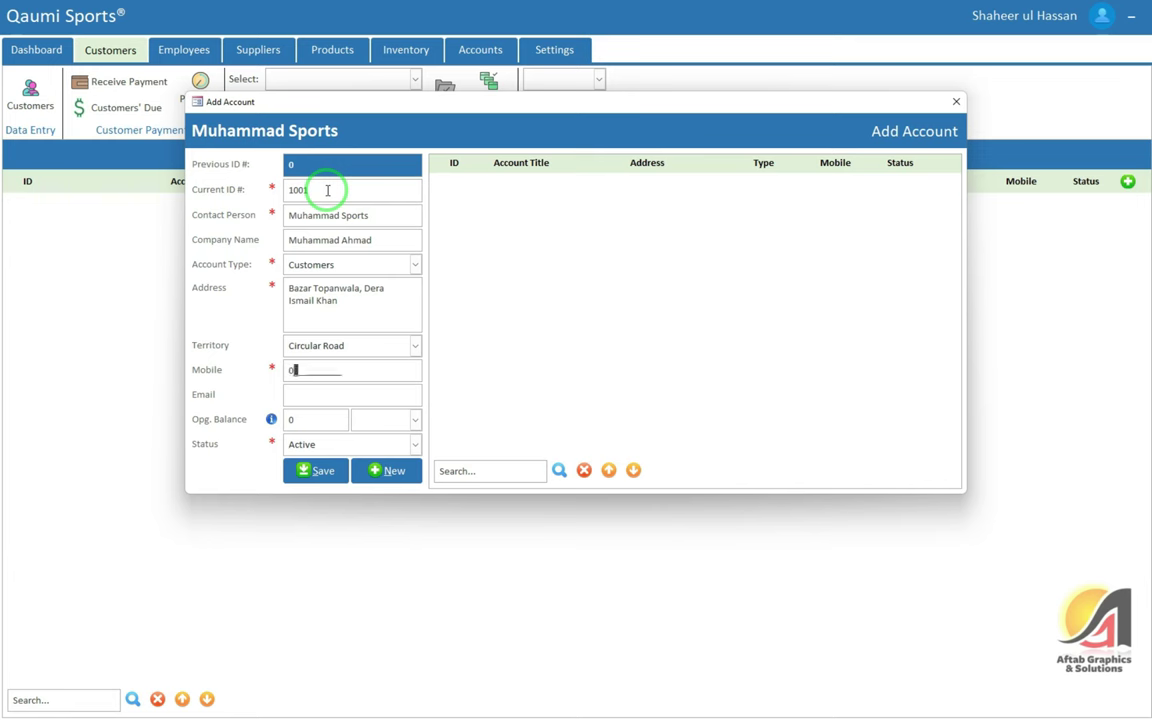
pyautogui.write('0000000000')
pyautogui.press('Tab')
pyautogui.press('Tab')
pyautogui.press('Tab')
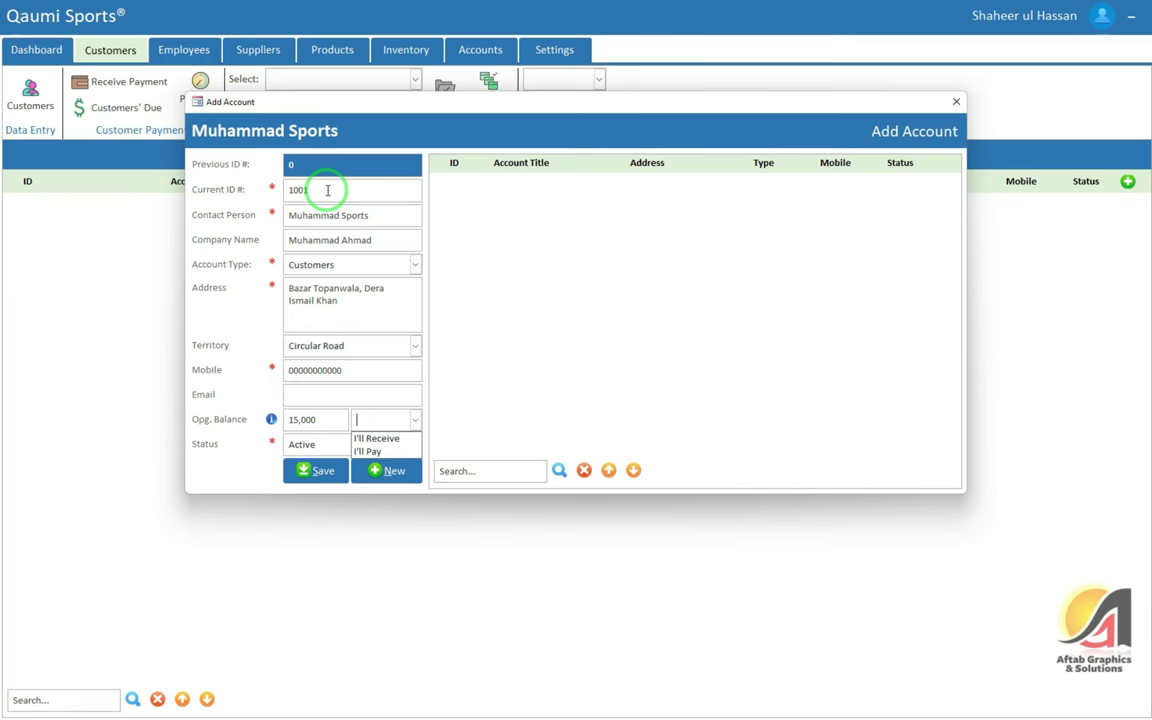
# Set the 15,000 opening balance to I'll Receive, keep status Active, and save
pyautogui.press('Down')
pyautogui.press('Down')
pyautogui.press('Tab')
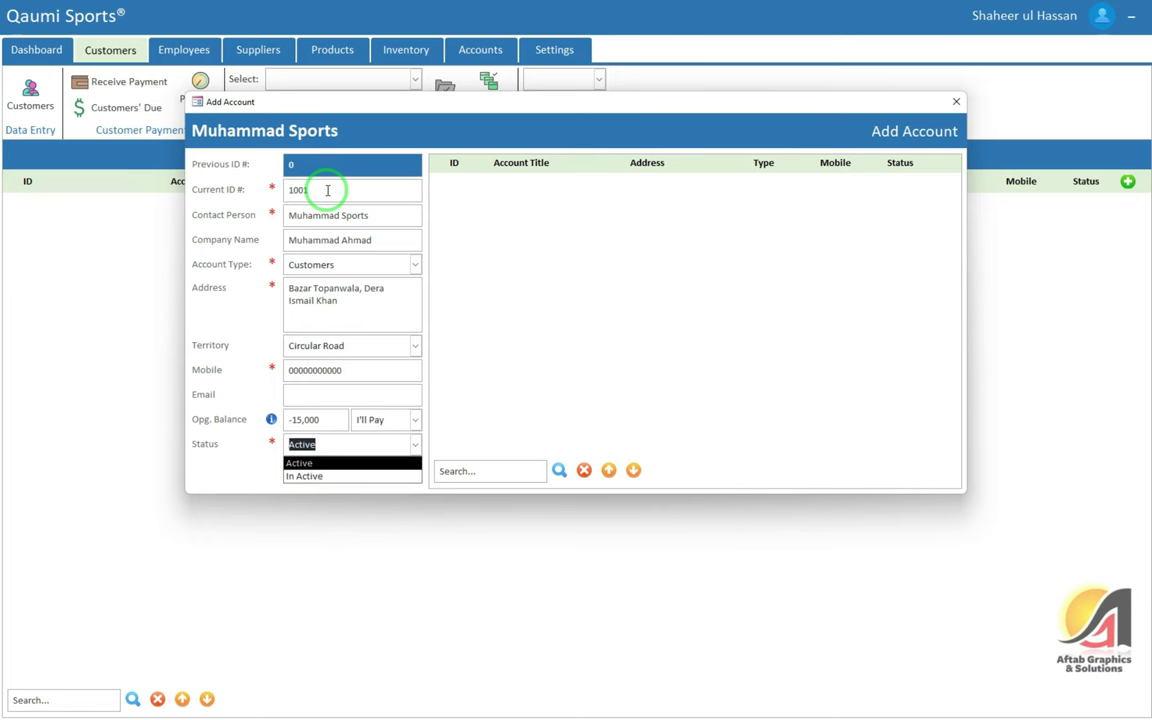
pyautogui.hotkey('shift', 'Tab')
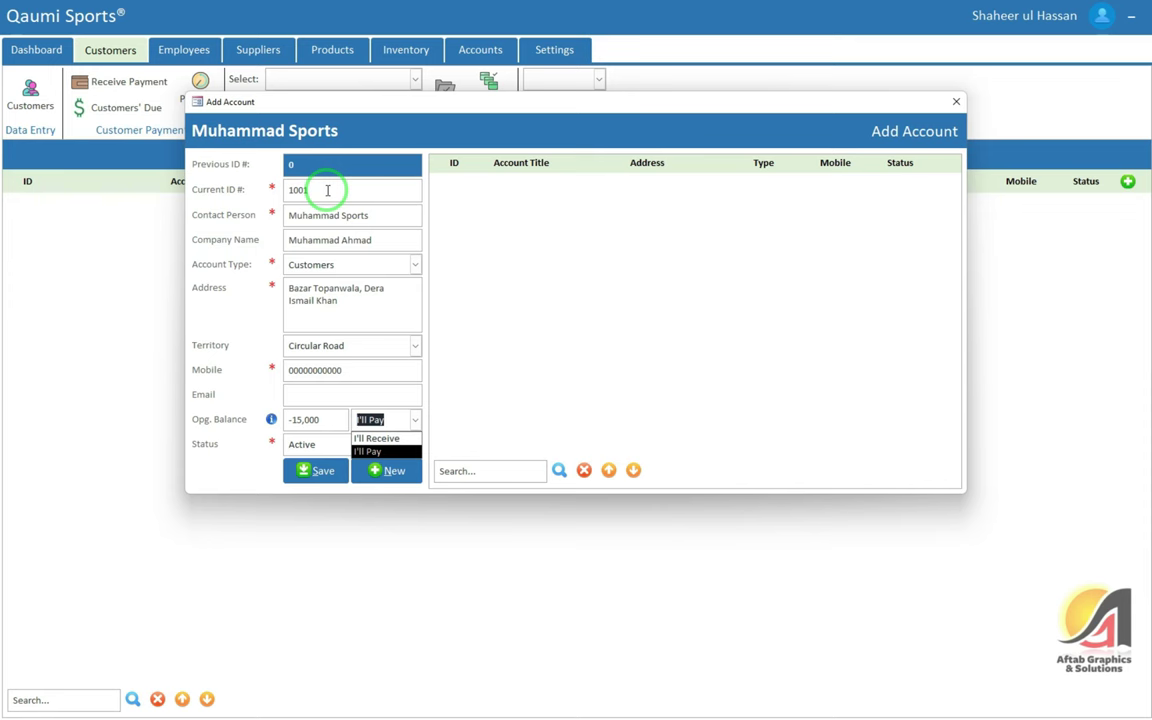
pyautogui.press('Up')
pyautogui.press('Tab')
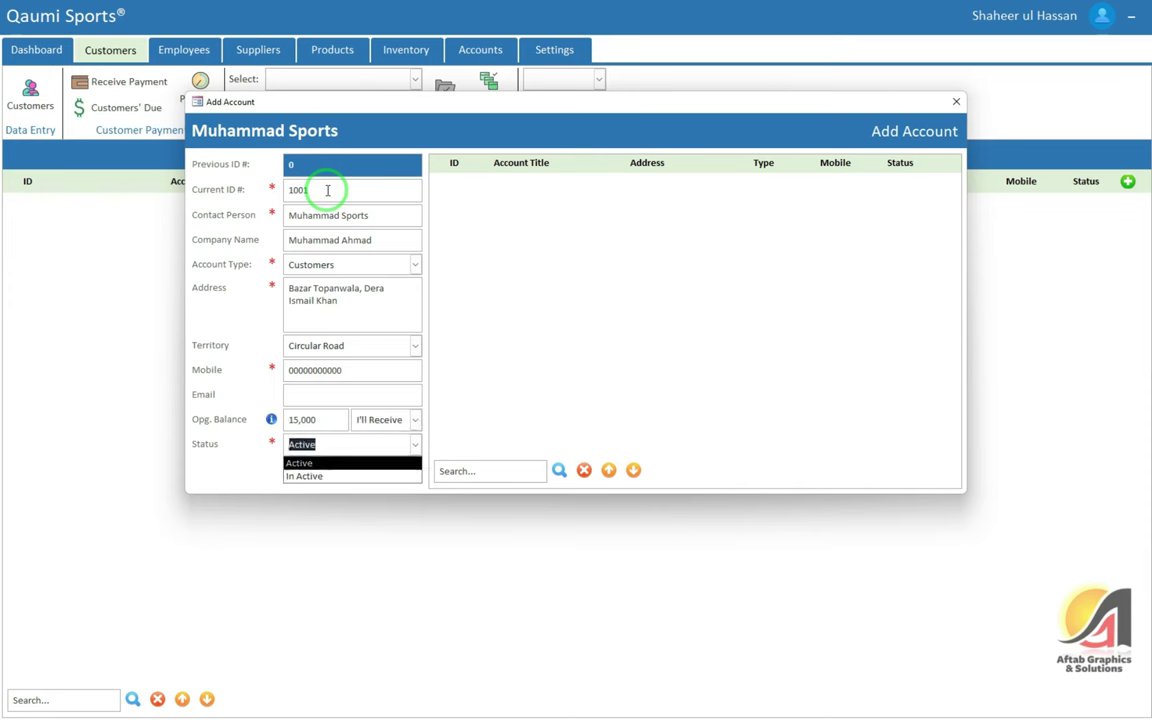
pyautogui.press('Tab')
pyautogui.press('Return')
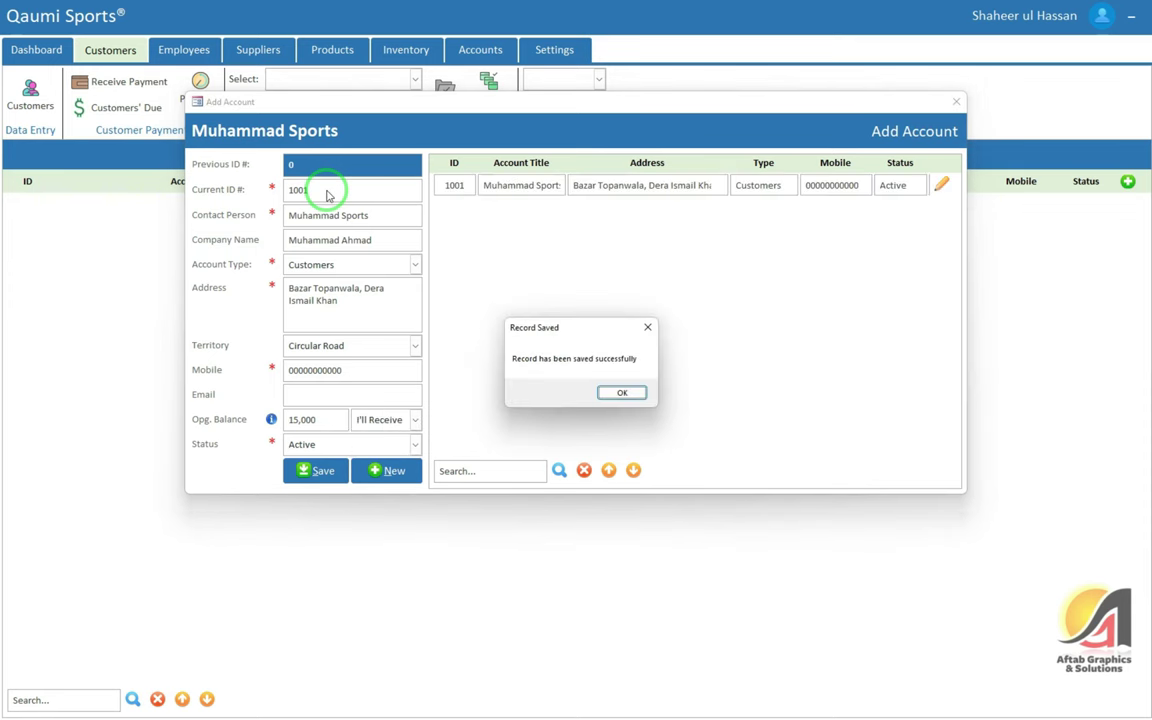
# Dismiss Record Saved, test a duplicate account ID, clear the warning, and close Add Account
pyautogui.press('Return')
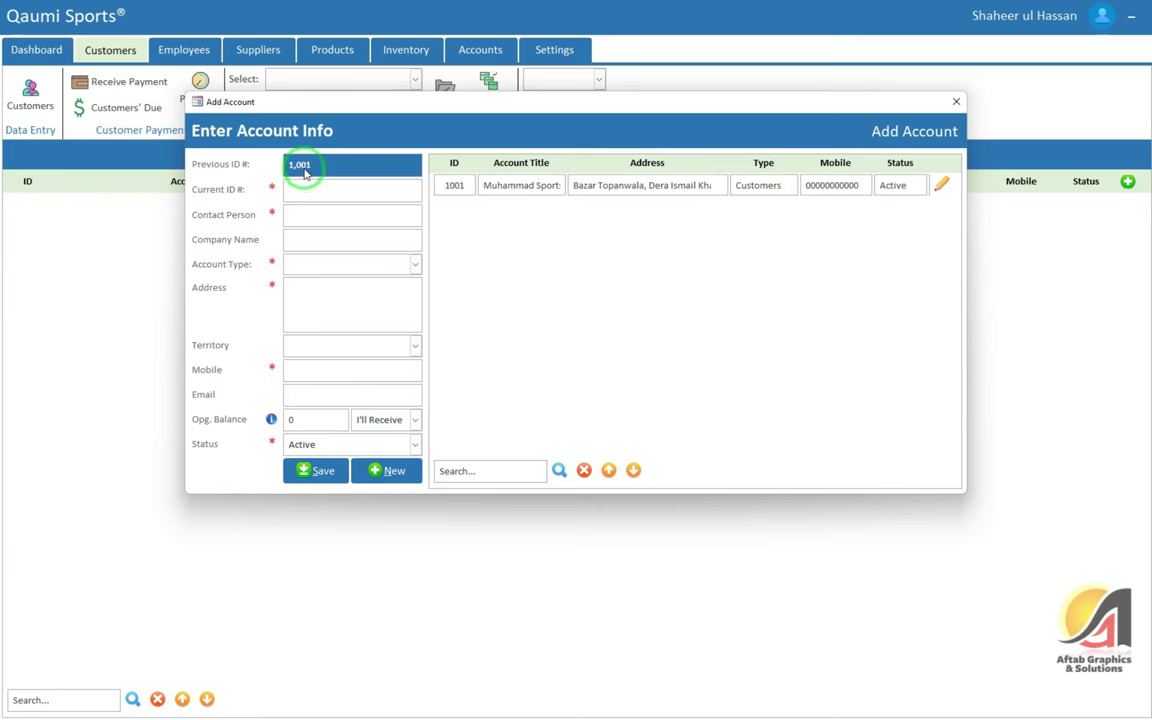
pyautogui.click(365, 235)
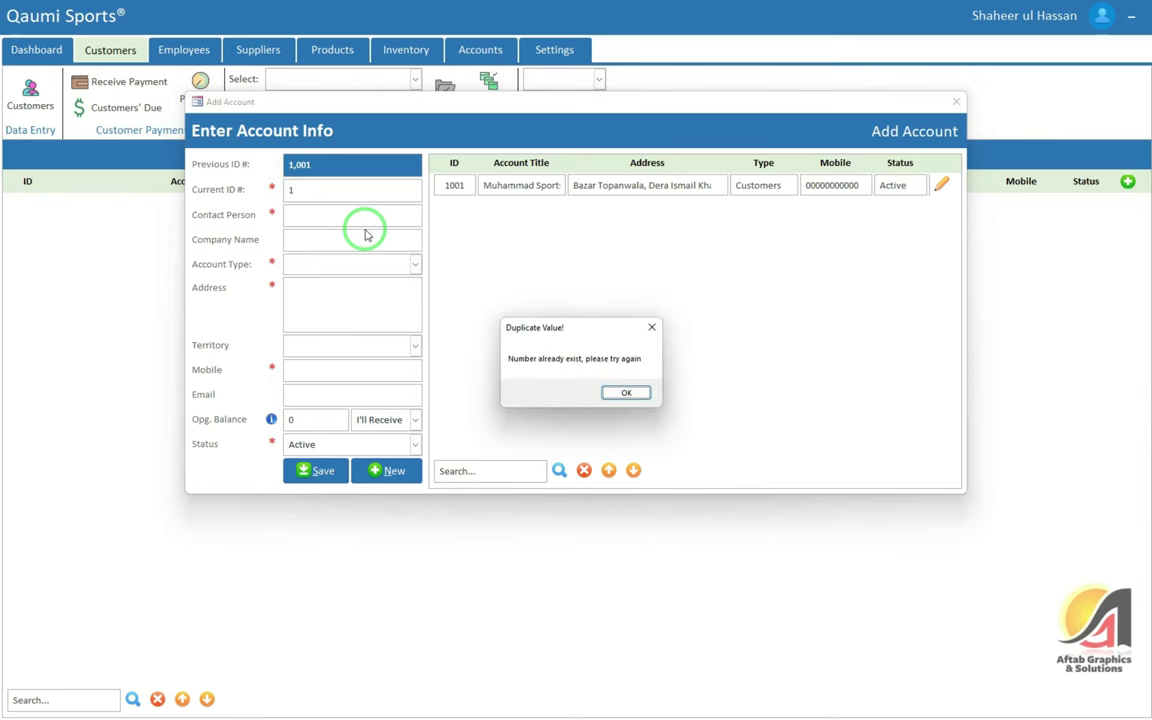
pyautogui.click(622, 393)
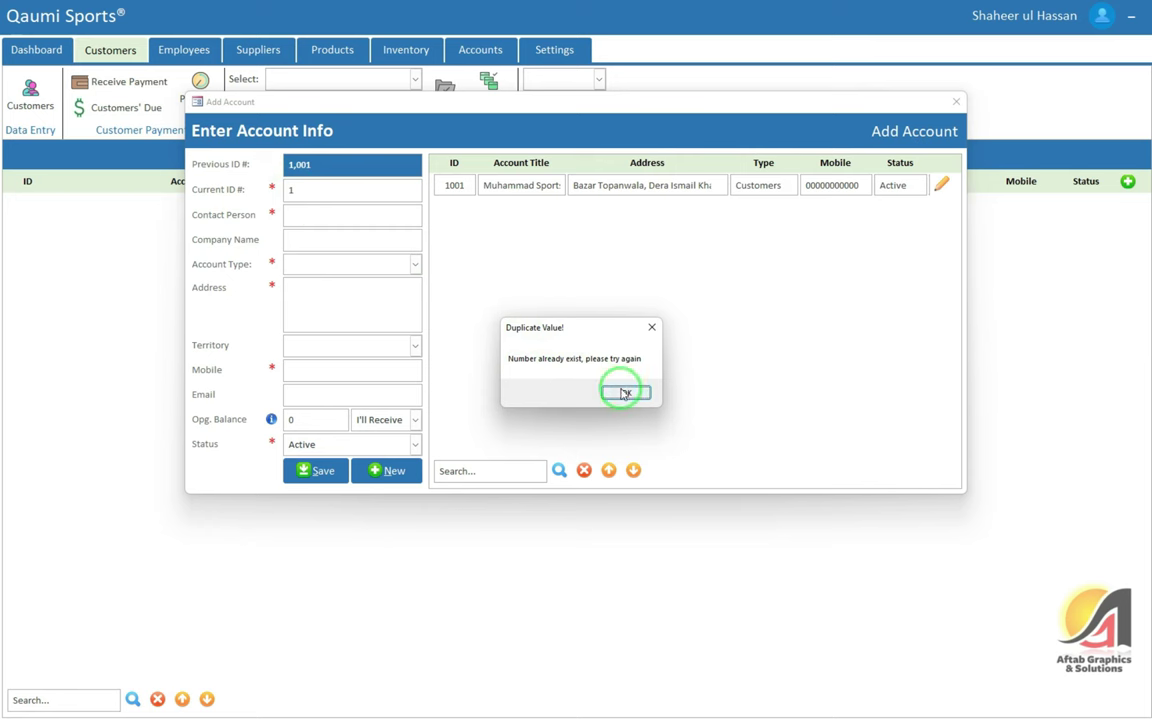
pyautogui.click(627, 392)
pyautogui.click(305, 184)
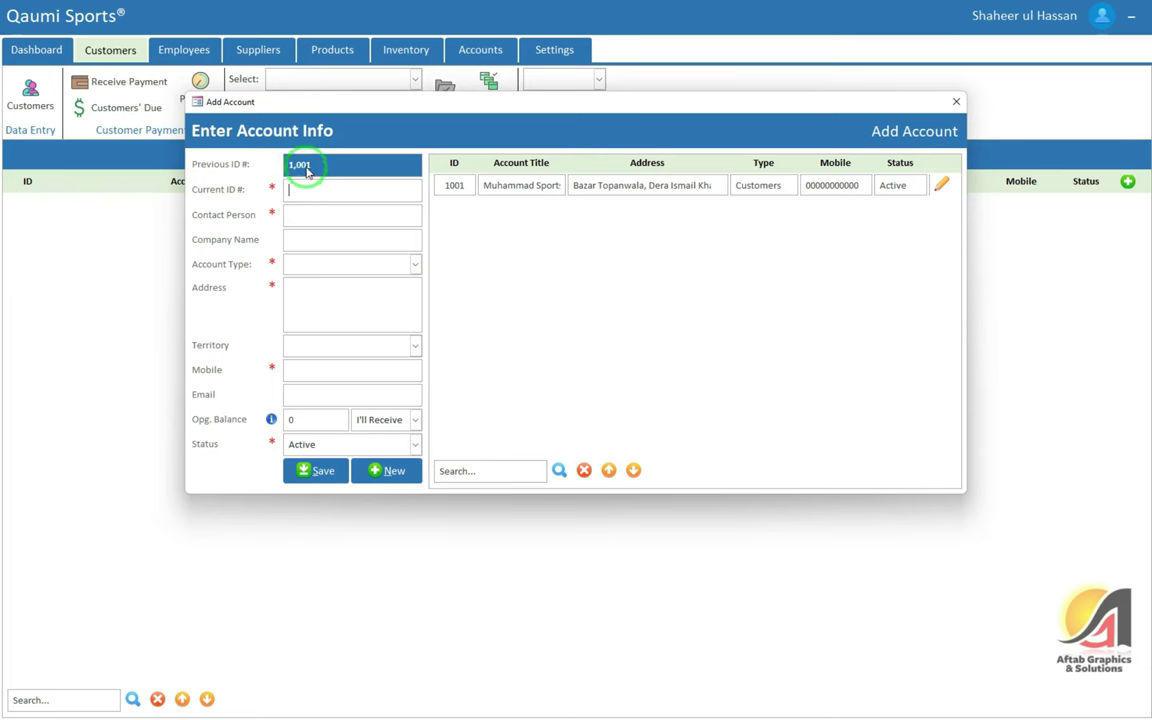
pyautogui.click(338, 194)
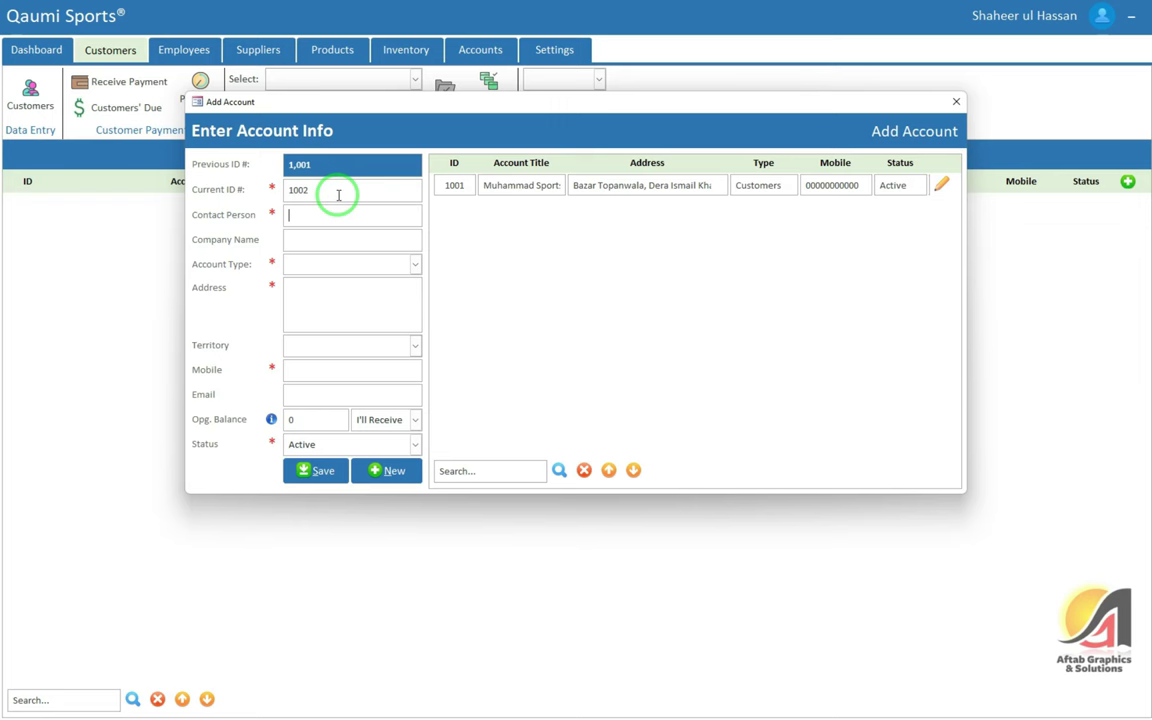
pyautogui.click(955, 101)
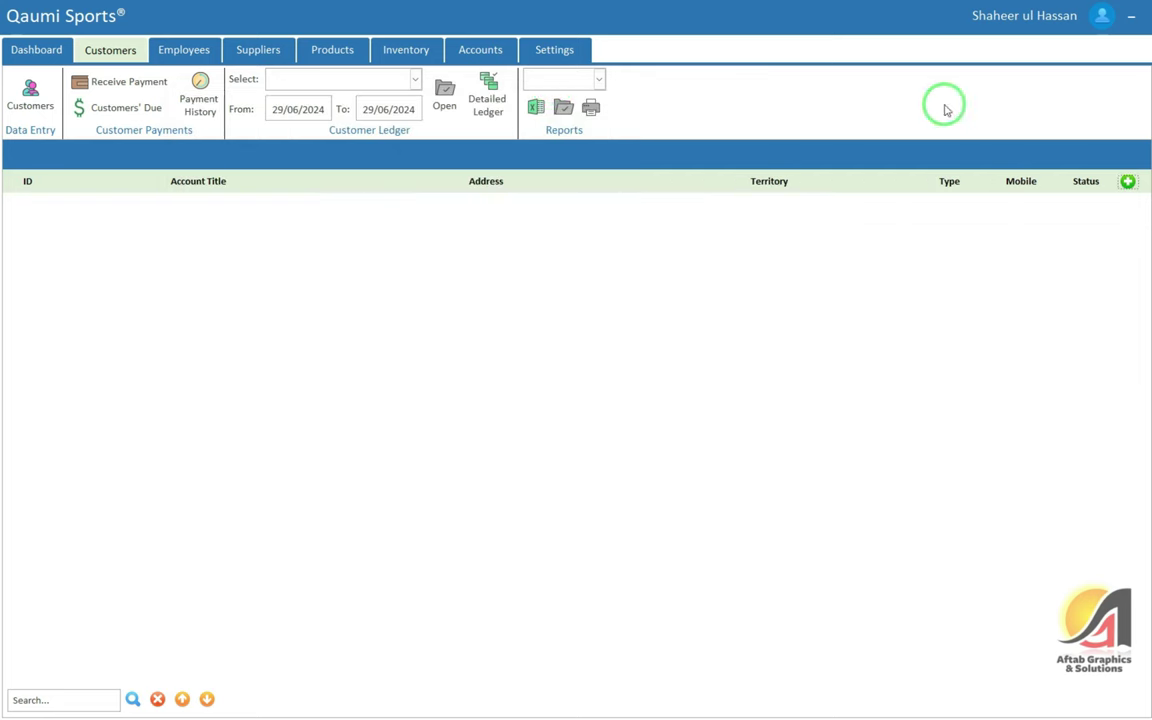
# Select the Accounts table on the Settings Import/Export page
pyautogui.click(552, 48)
pyautogui.click(328, 87)
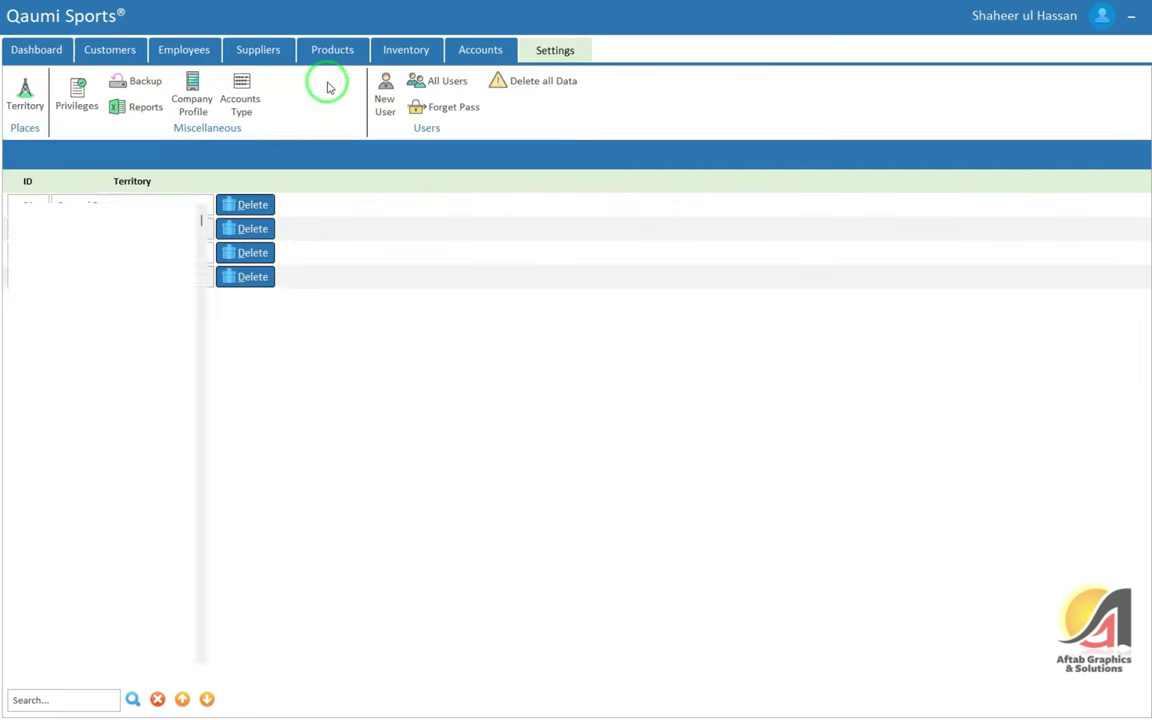
pyautogui.click(90, 315)
pyautogui.scroll(-3, 92, 318)
pyautogui.scroll(3, 92, 442)
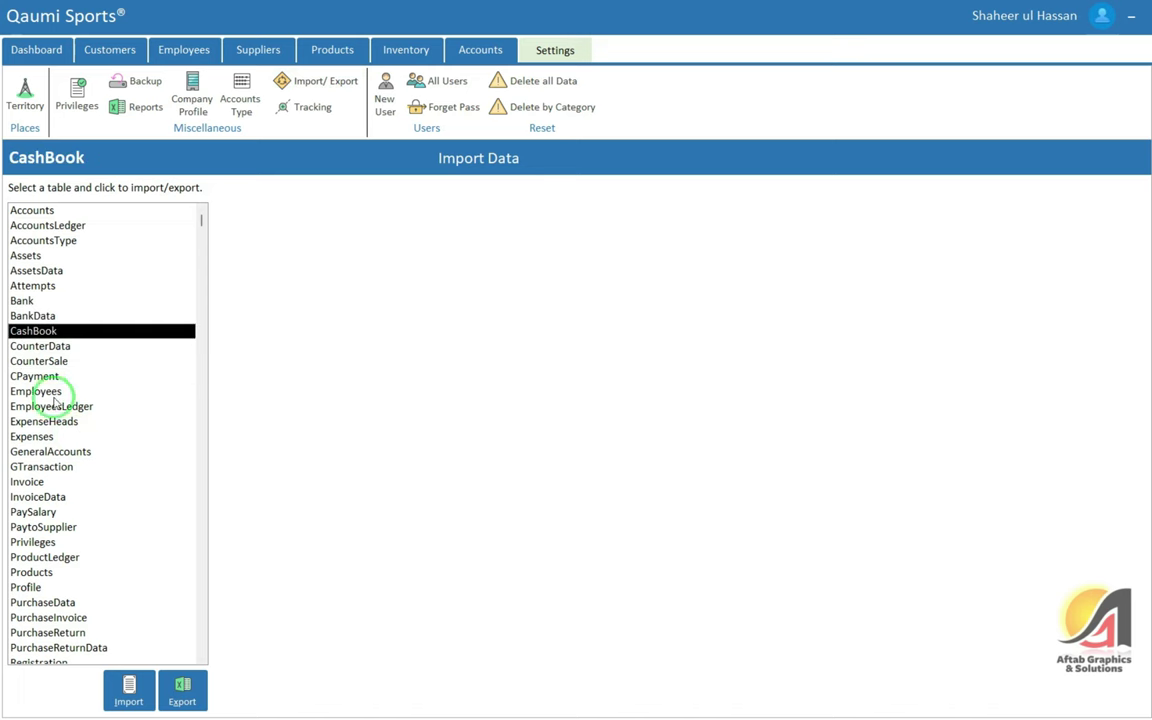
pyautogui.click(55, 210)
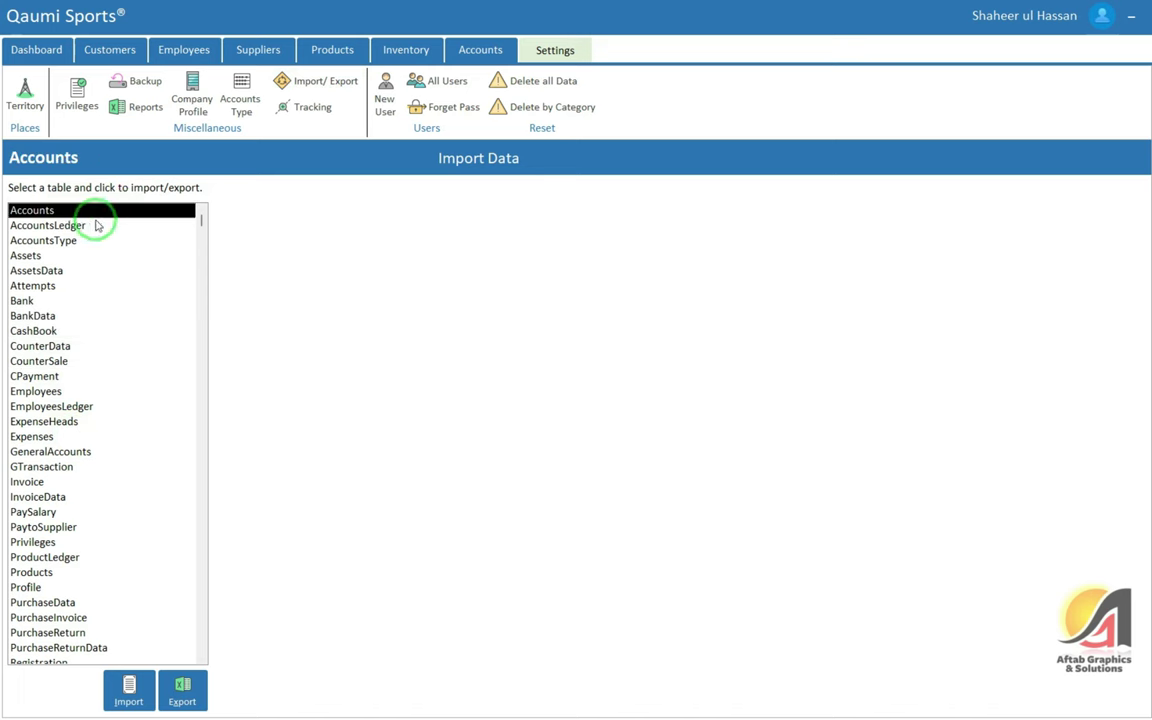
# Export Accounts as an Excel 97-2003 Workbook to New Volume (D:) with Autostart
pyautogui.click(182, 690)
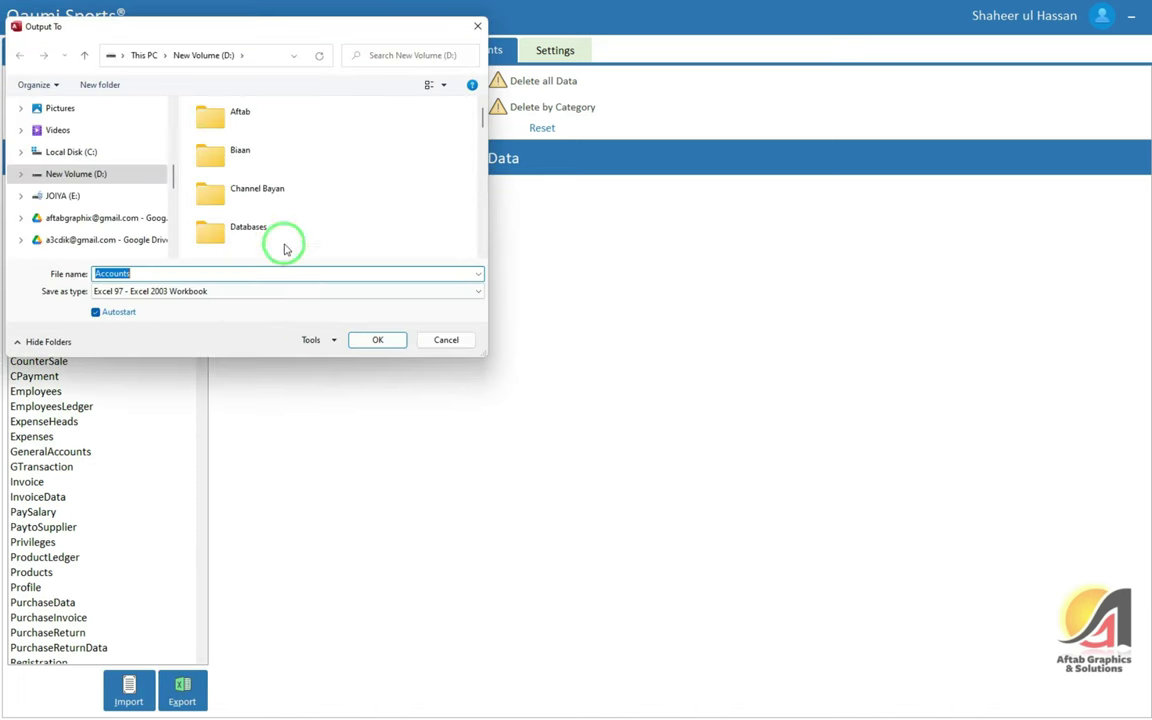
pyautogui.scroll(6, 103, 172)
pyautogui.scroll(-2, 106, 176)
pyautogui.scroll(-3, 95, 195)
pyautogui.scroll(2, 103, 193)
pyautogui.scroll(-2, 70, 220)
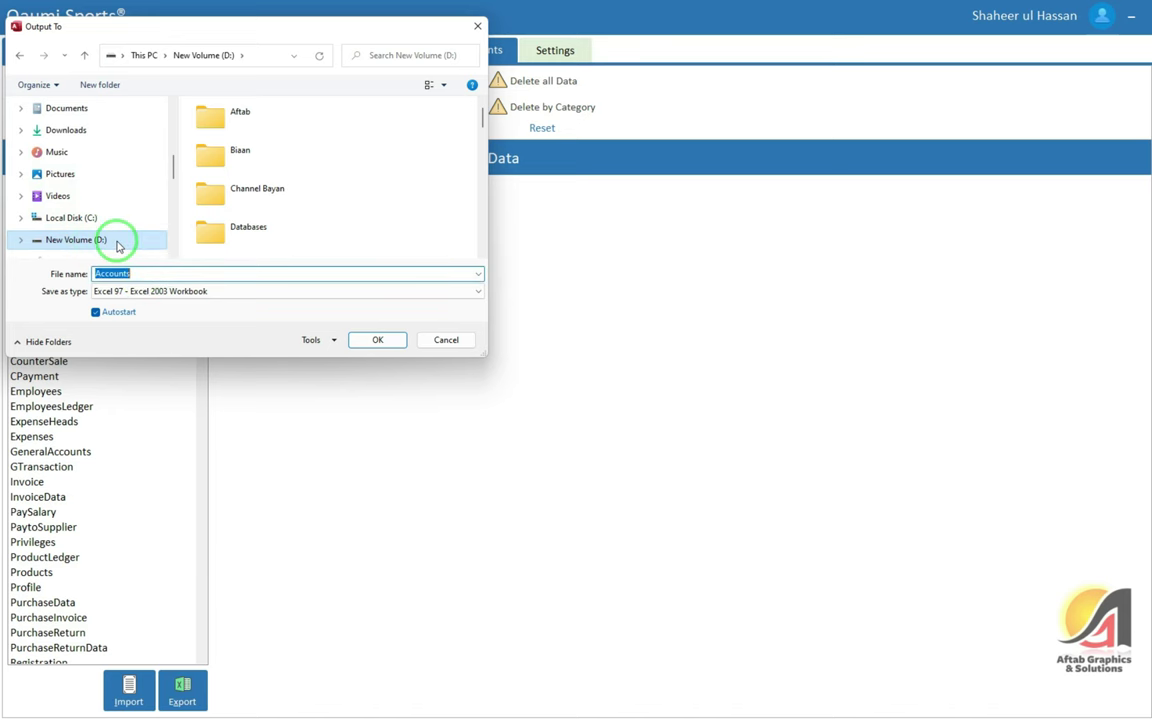
pyautogui.doubleClick(130, 273)
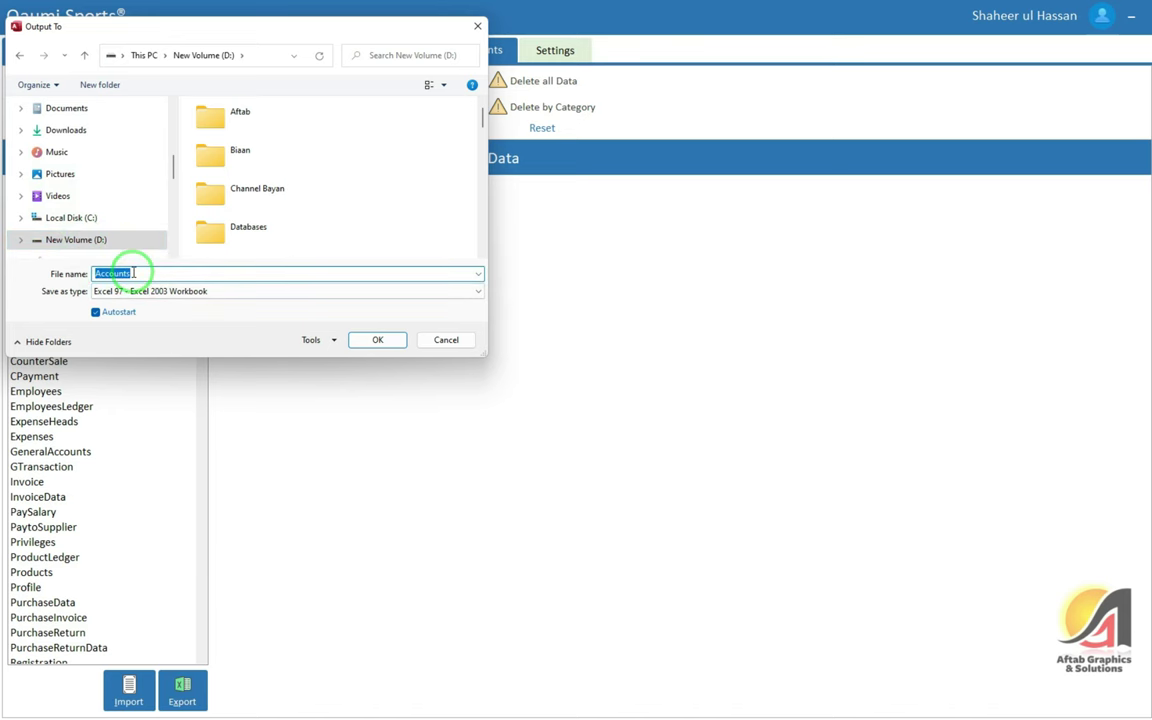
pyautogui.click(186, 291)
pyautogui.click(185, 292)
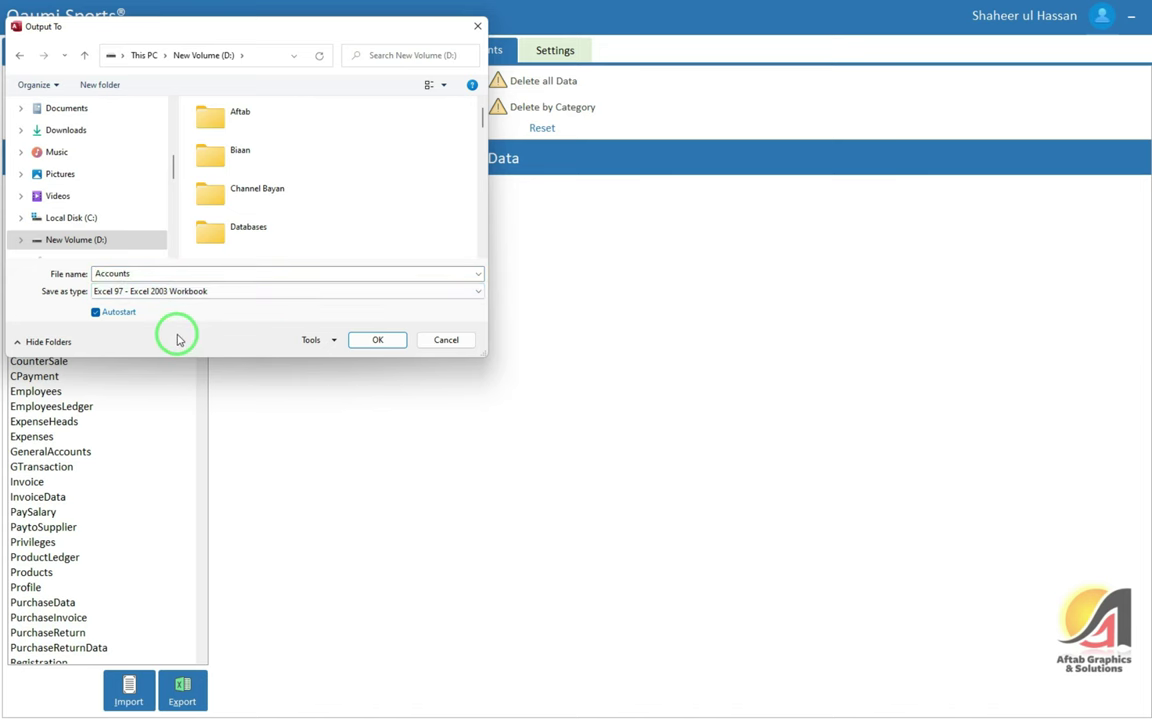
pyautogui.click(367, 344)
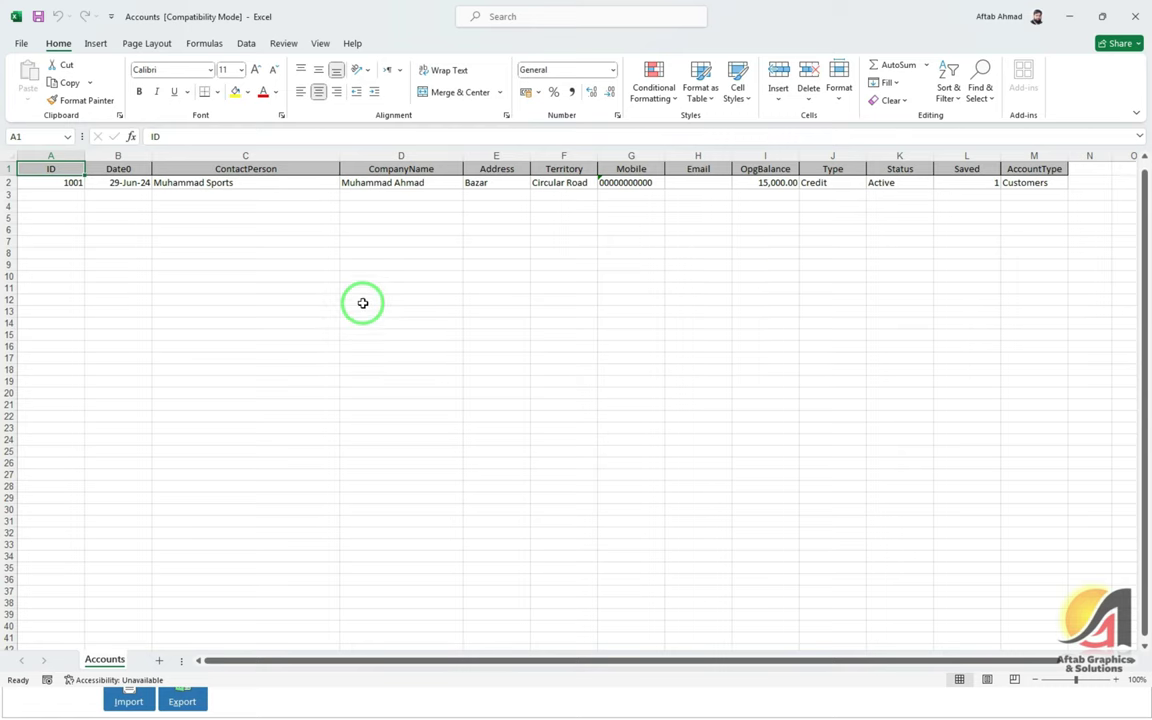
# Check the workbook's Save As format is Excel 97-2003 Workbook, then cancel without saving
pyautogui.click(567, 241)
pyautogui.press('F12')
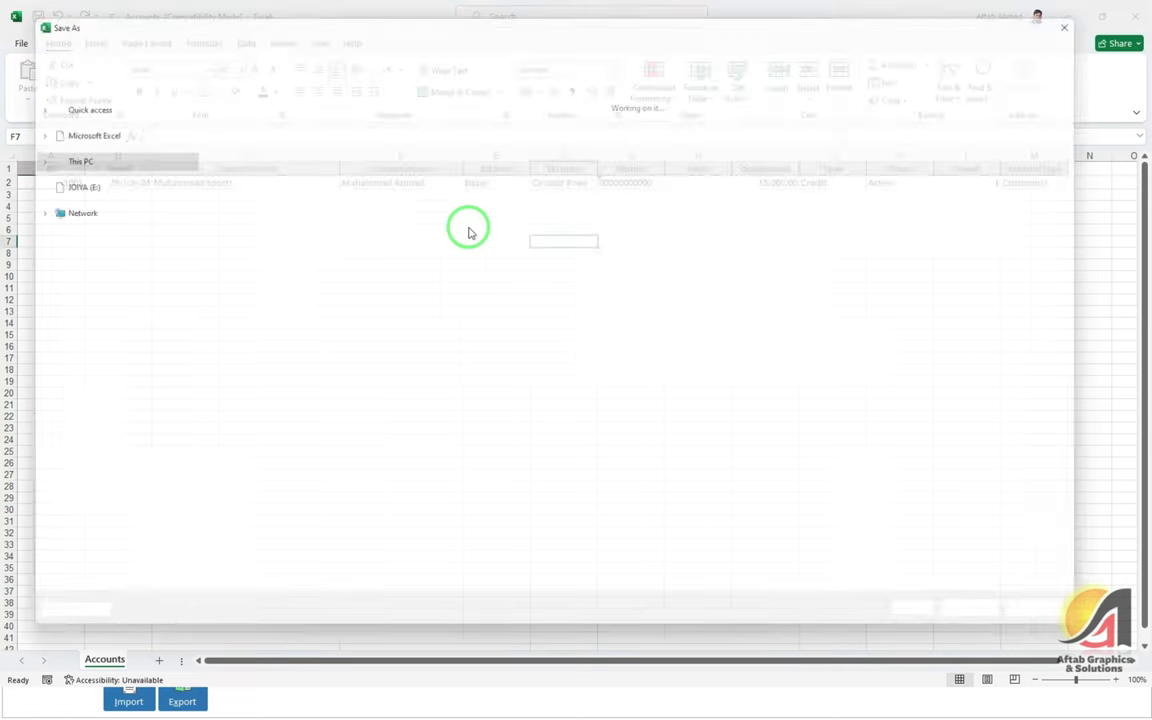
pyautogui.click(316, 555)
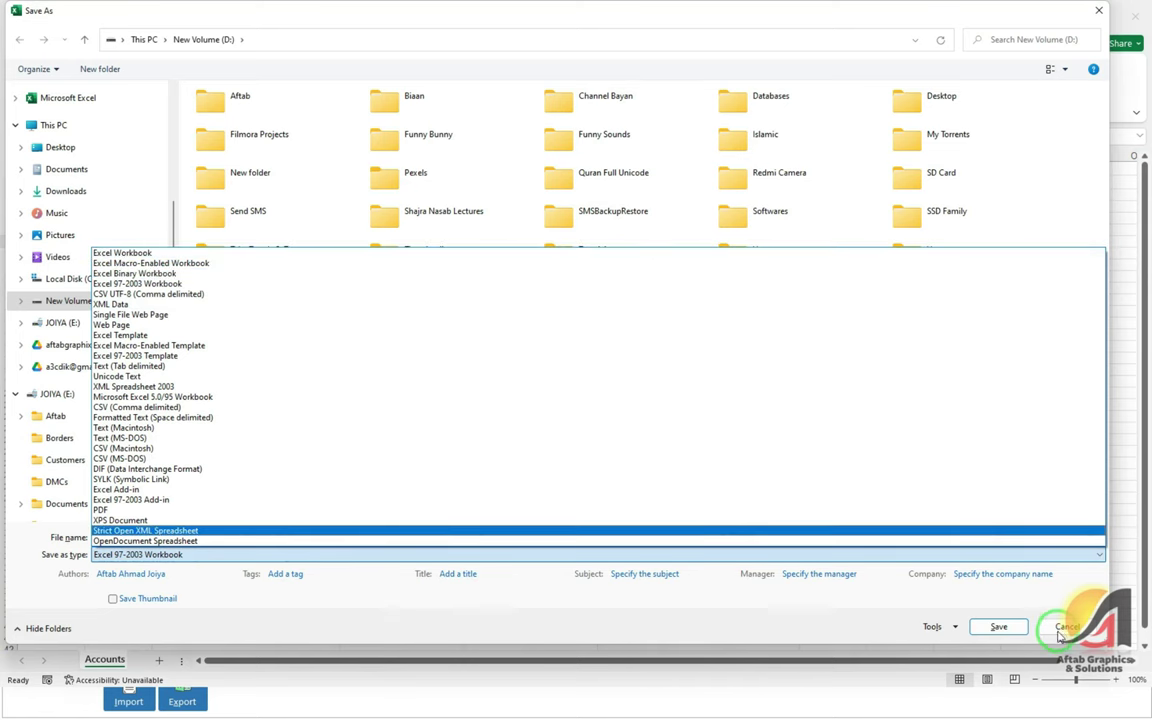
pyautogui.click(1062, 632)
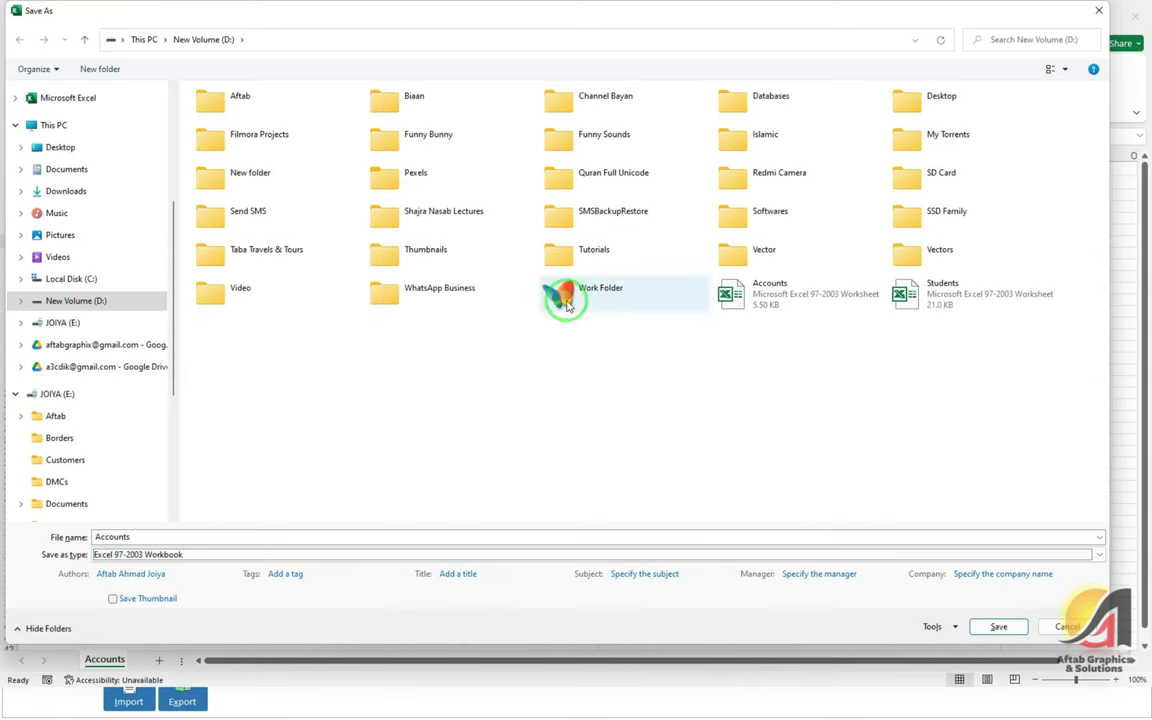
pyautogui.press('Escape')
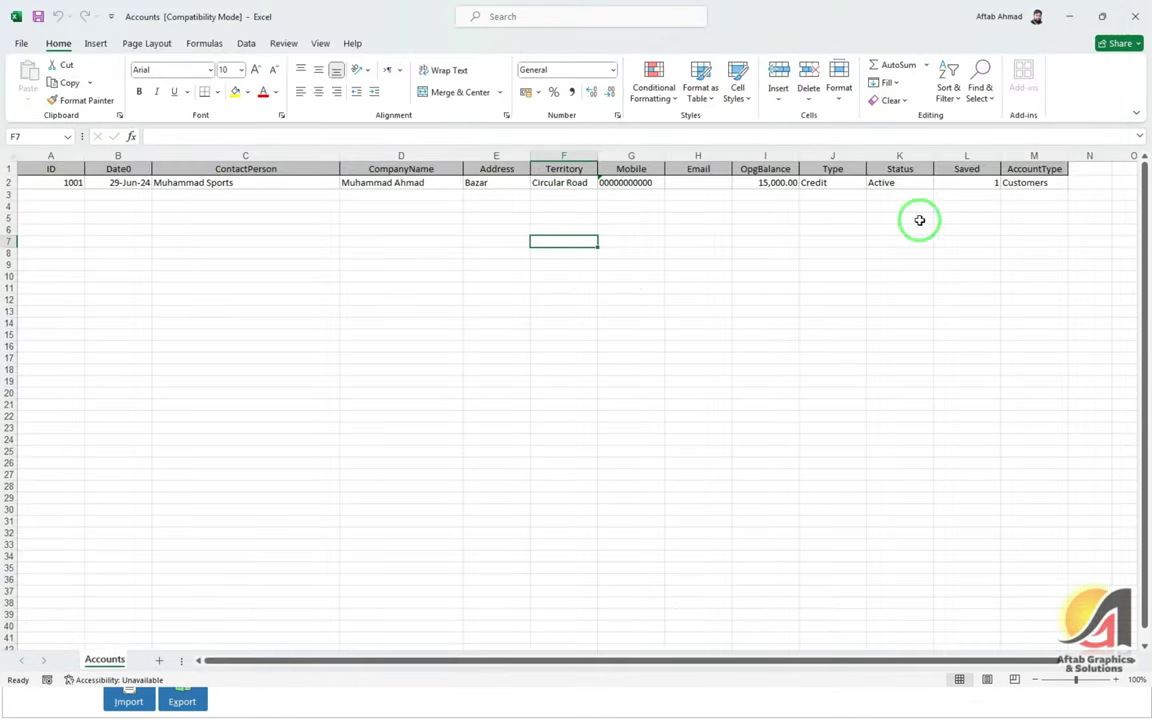
# Fill account IDs 1002 to 1007 down column A
pyautogui.click(72, 185)
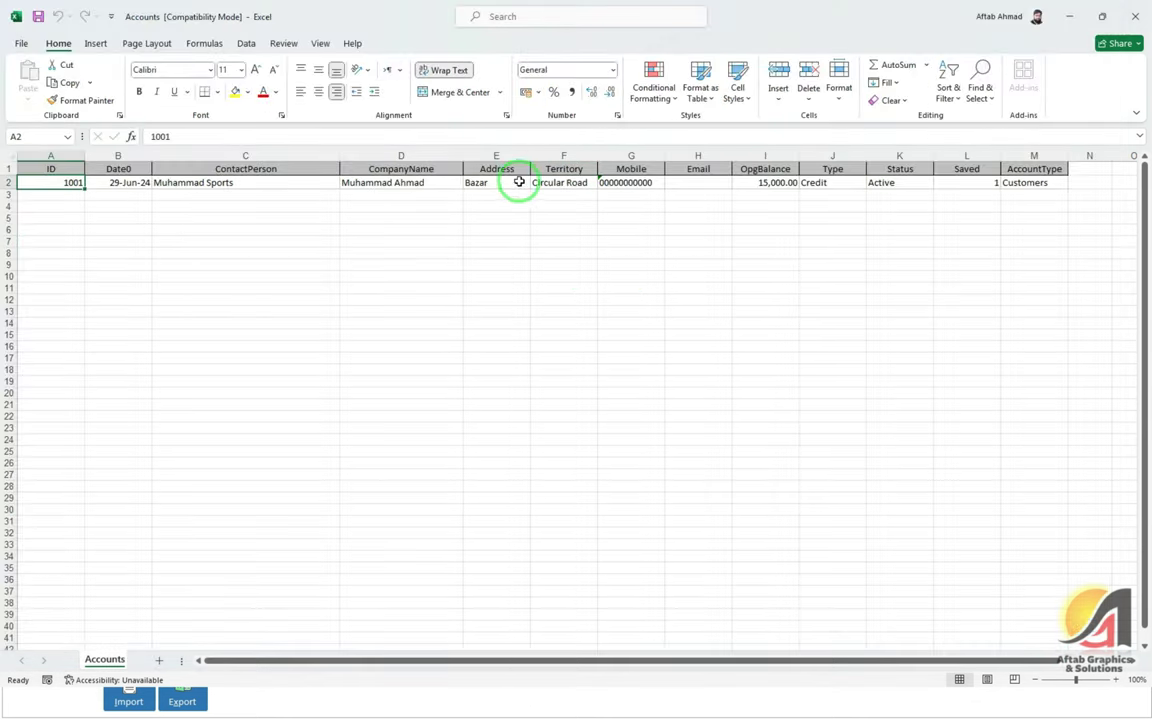
pyautogui.moveTo(1036, 184); pyautogui.dragTo(966, 184)
pyautogui.moveTo(799, 196); pyautogui.dragTo(46, 185)
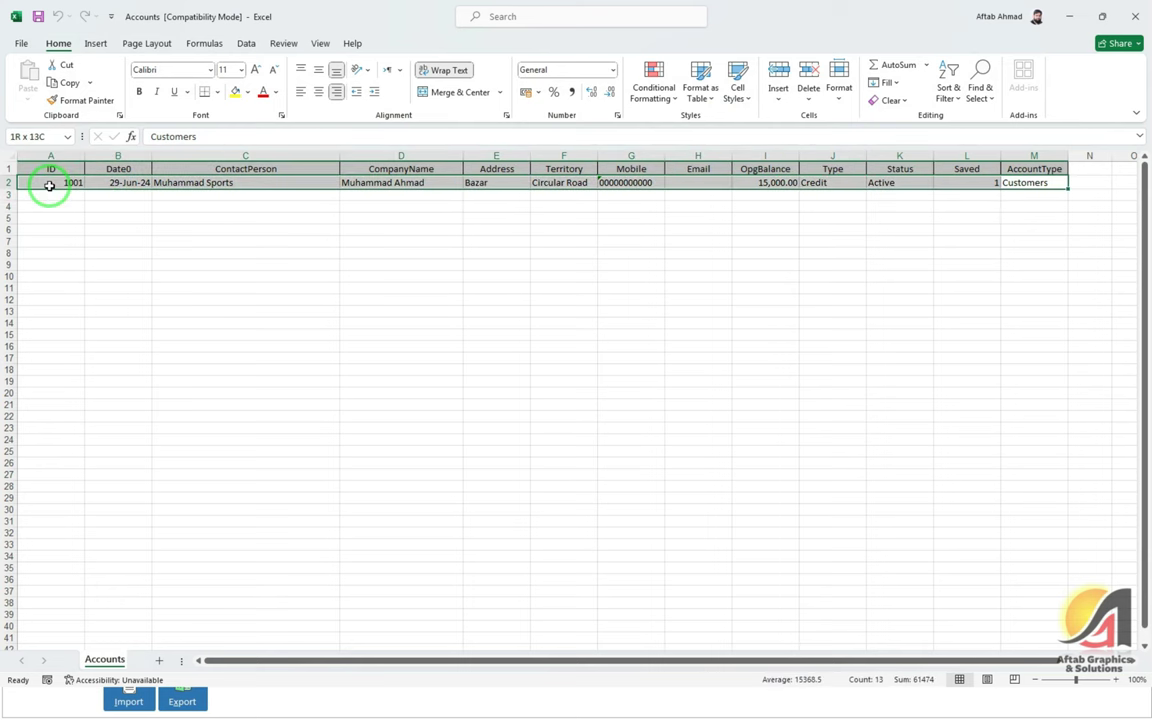
pyautogui.click(59, 194)
pyautogui.write('1002')
pyautogui.press('Return')
pyautogui.press('Up')
pyautogui.press('Up')
pyautogui.hotkey('shift', 'Down')
pyautogui.moveTo(85, 200); pyautogui.dragTo(76, 258)
pyautogui.click(118, 195)
# Copy the B2 date into B3:B8
pyautogui.press('Up')
pyautogui.hotkey('ctrl', 'c')
pyautogui.press('Down')
pyautogui.hotkey('shift', 'Down')
pyautogui.hotkey('shift', 'Down')
pyautogui.hotkey('shift', 'Down')
pyautogui.hotkey('shift', 'Down')
pyautogui.hotkey('shift', 'Down')
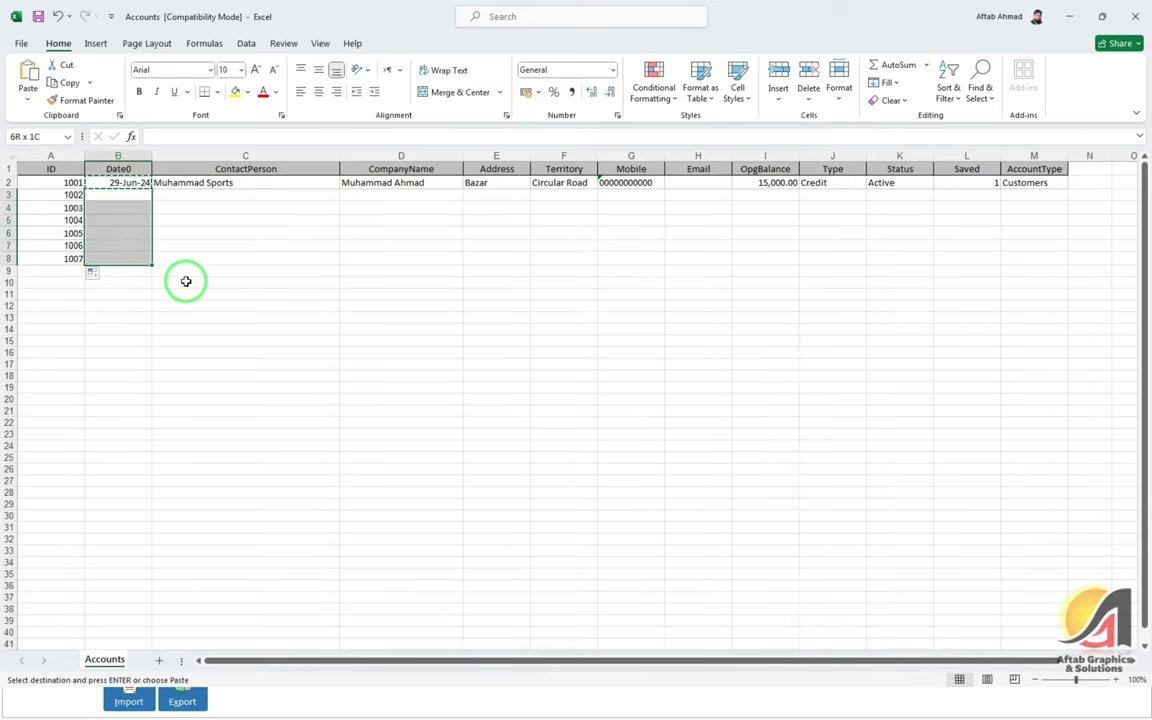
pyautogui.press('Return')
pyautogui.press('Up')
pyautogui.press('Right')
pyautogui.press('Down')
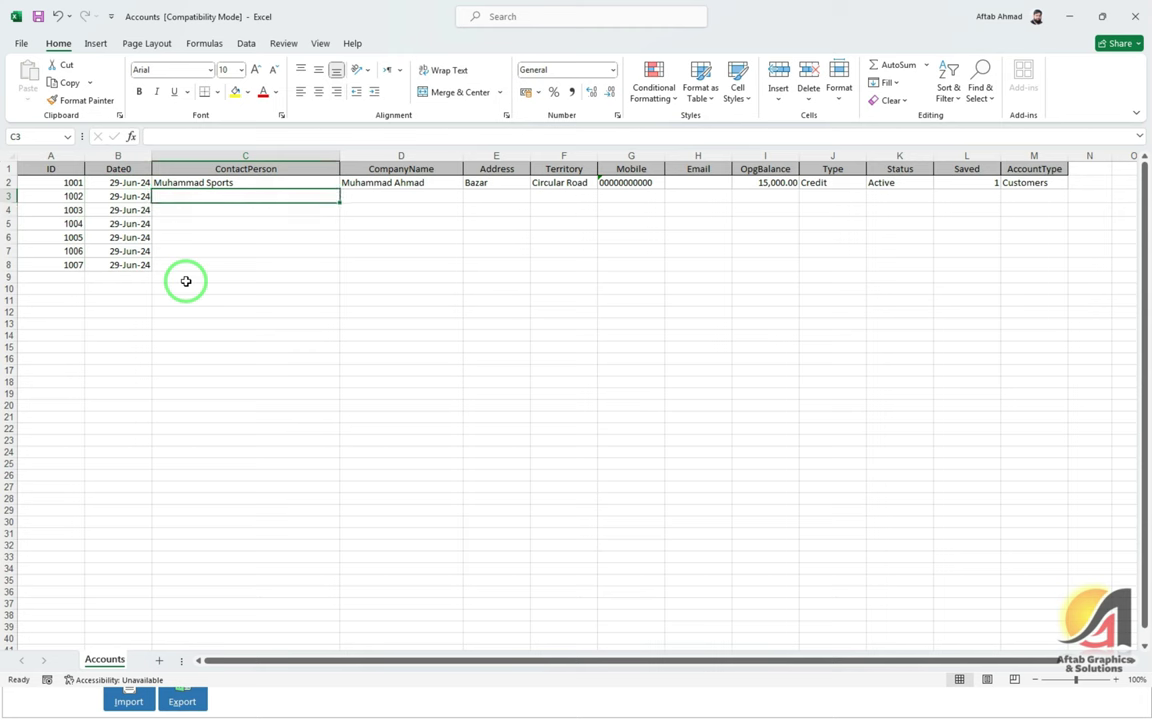
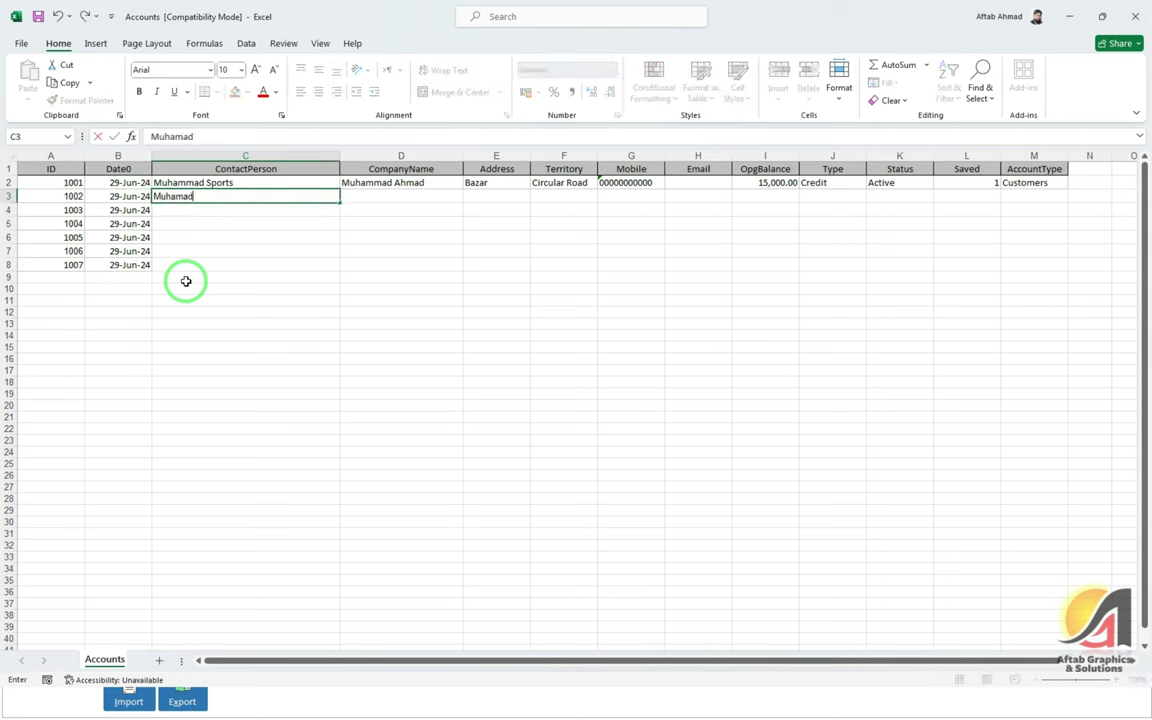
# Enter contact person names for accounts 1002 to 1007 in C3:C8, correcting the last one
pyautogui.press('Return')
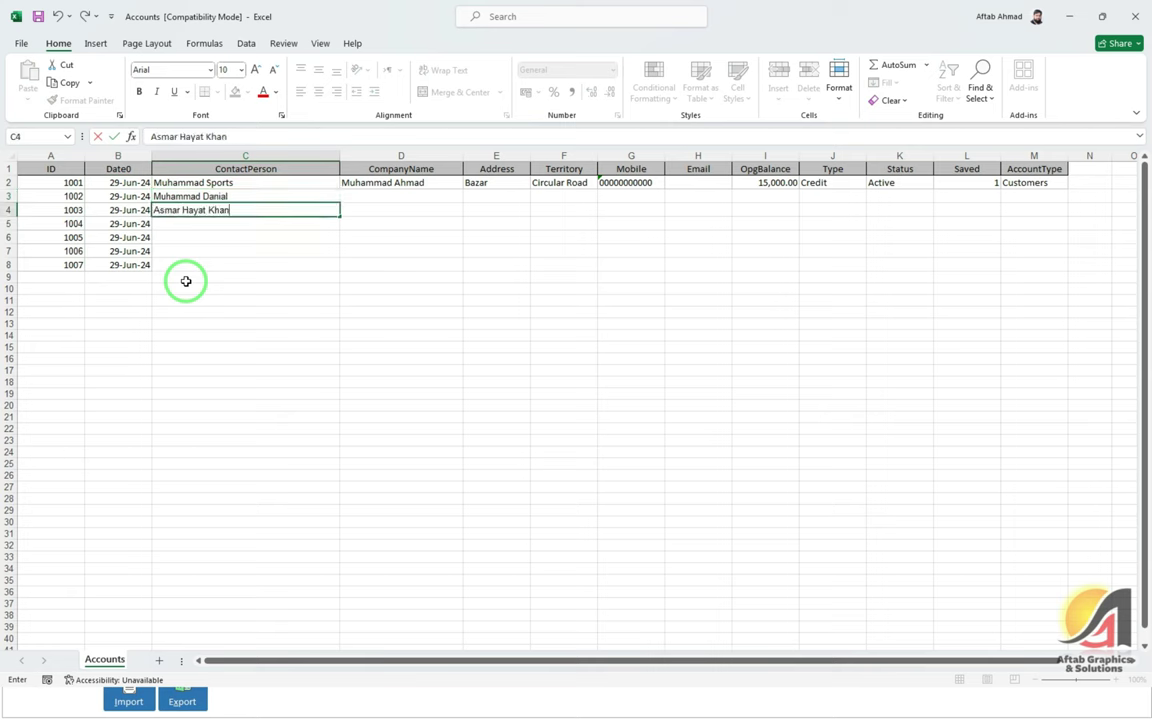
pyautogui.press('Return')
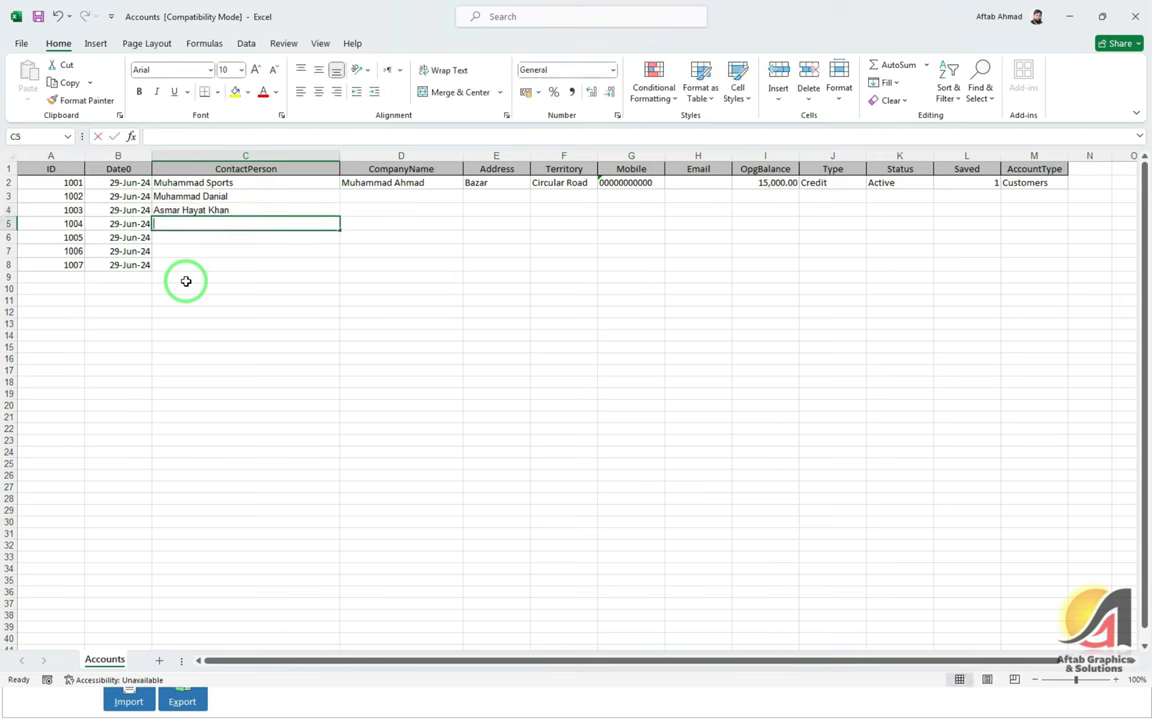
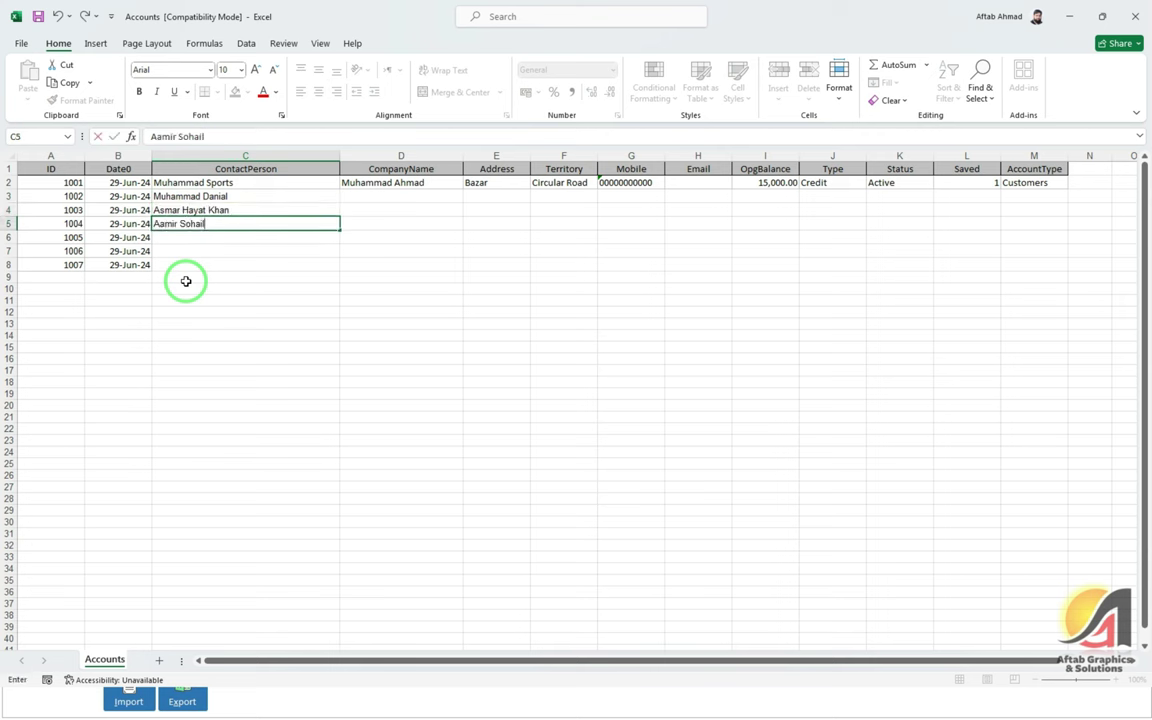
pyautogui.press('Return')
pyautogui.press('Return')
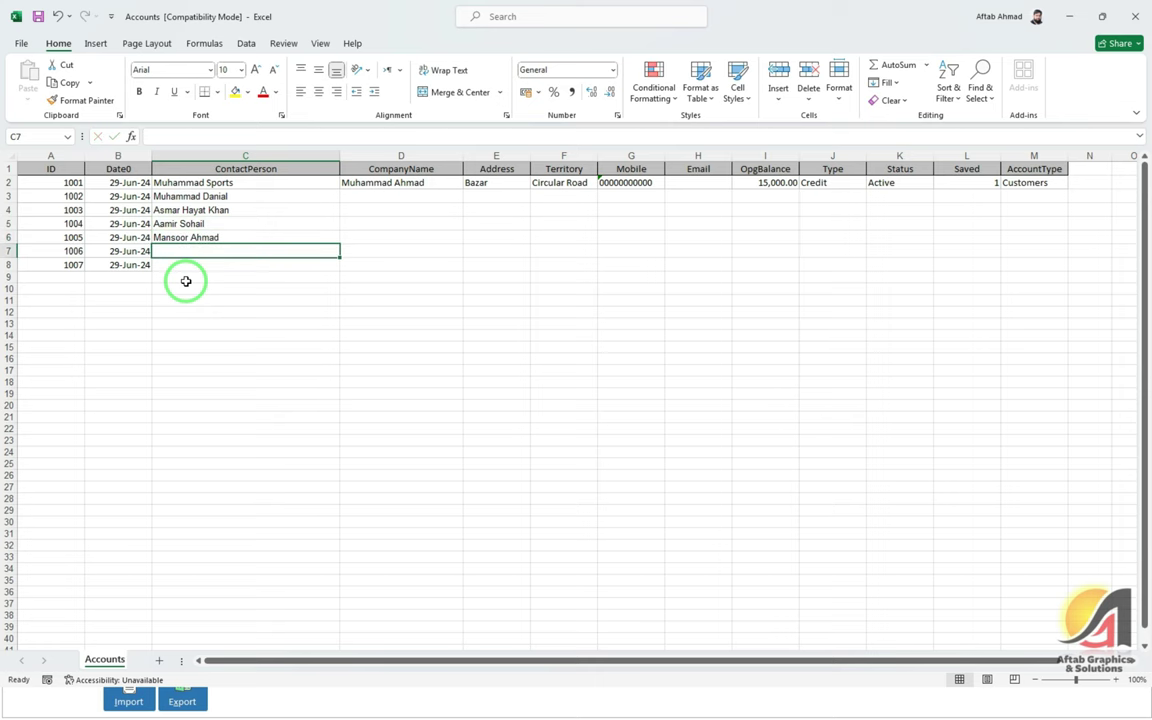
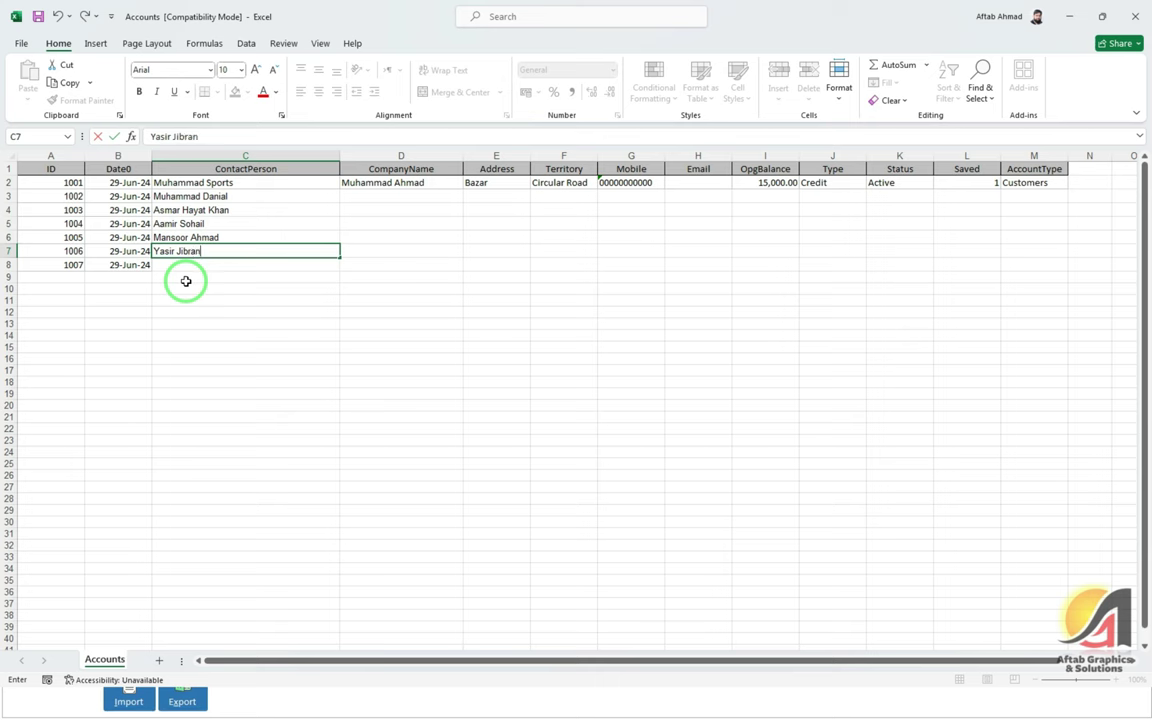
pyautogui.press('Return')
pyautogui.write('Ashar')
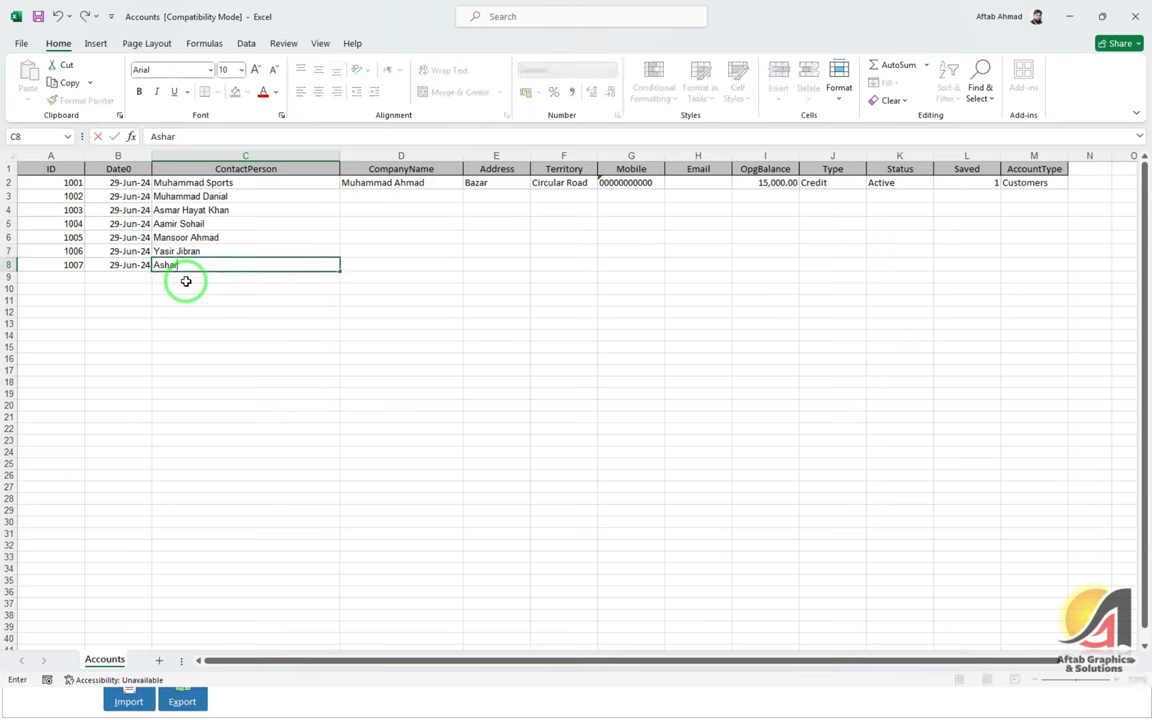
pyautogui.press('Tab')
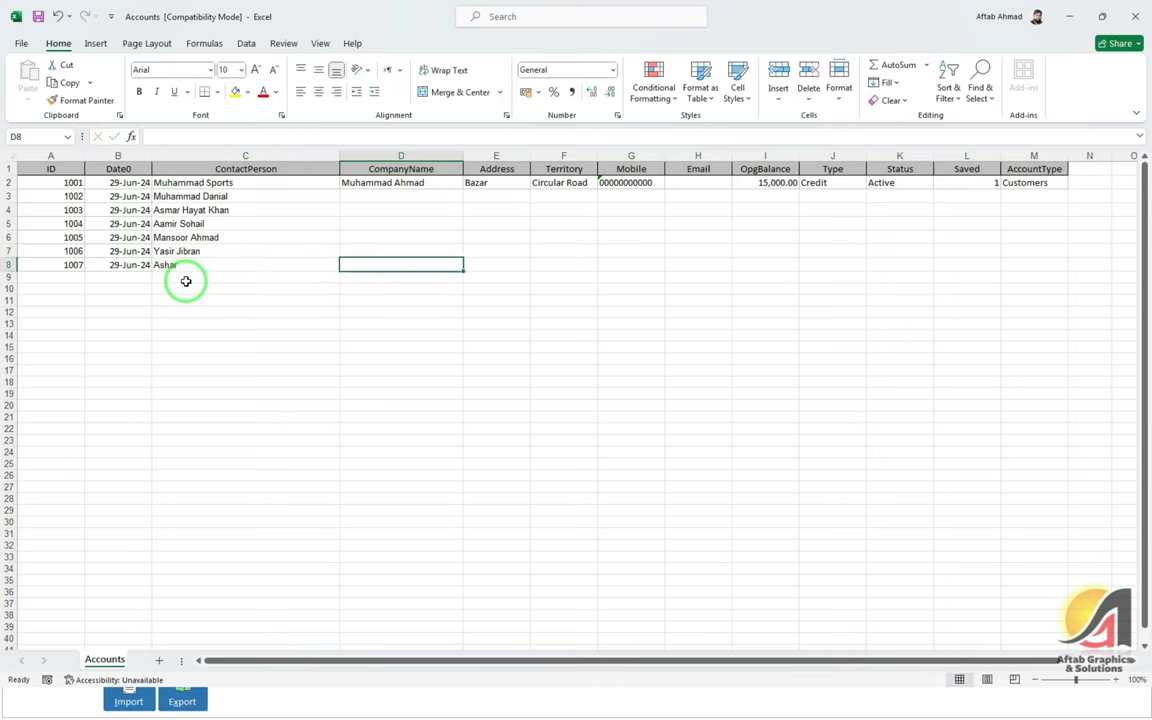
pyautogui.press('Left')
pyautogui.press('Left')
pyautogui.press('Right')
pyautogui.press('F2')
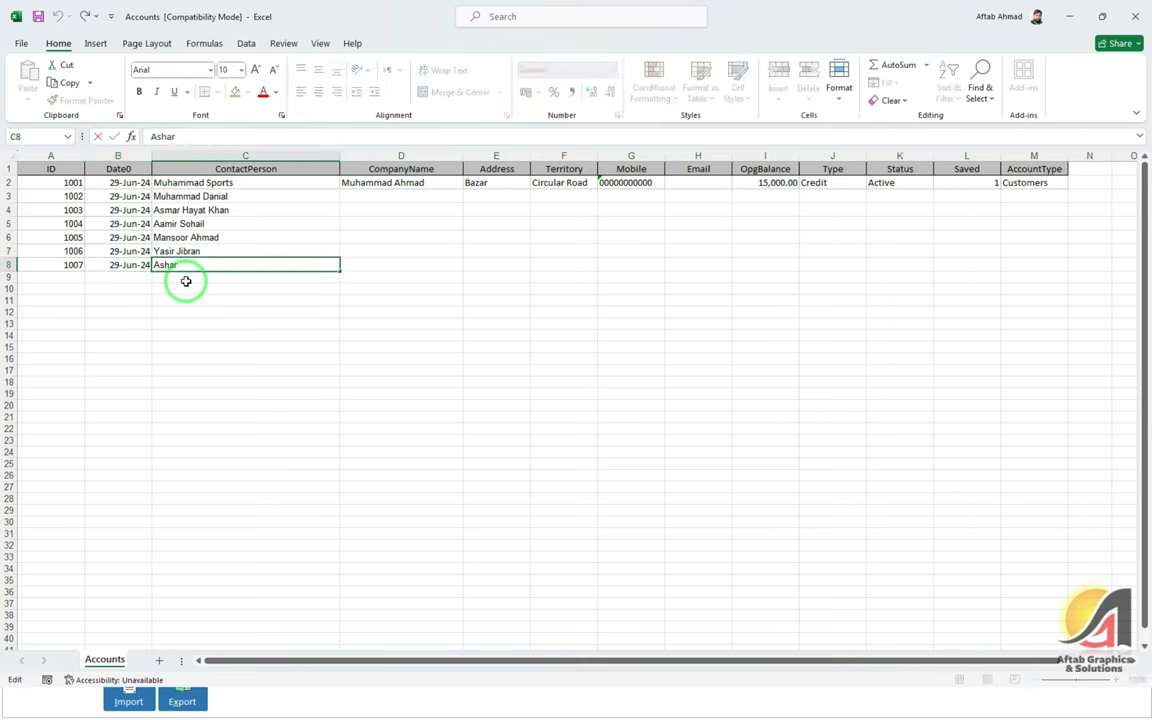
pyautogui.press('Tab')
pyautogui.press('Right')
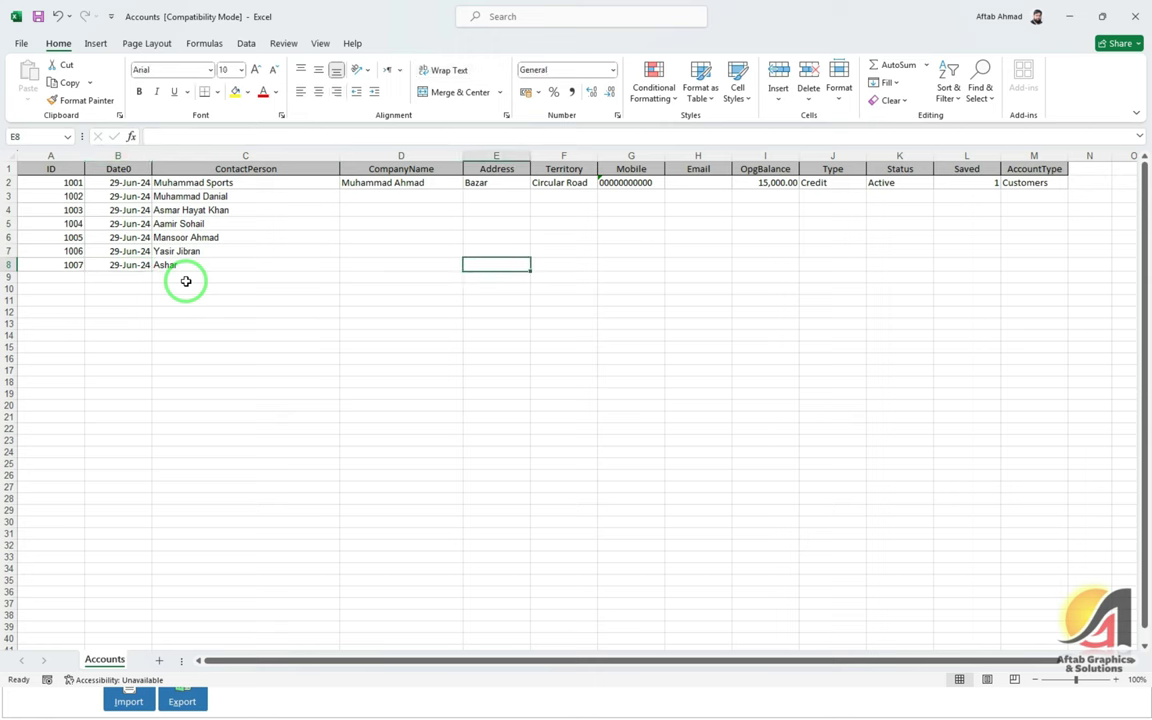
pyautogui.press('Left')
pyautogui.press('Left')
pyautogui.press('F2')
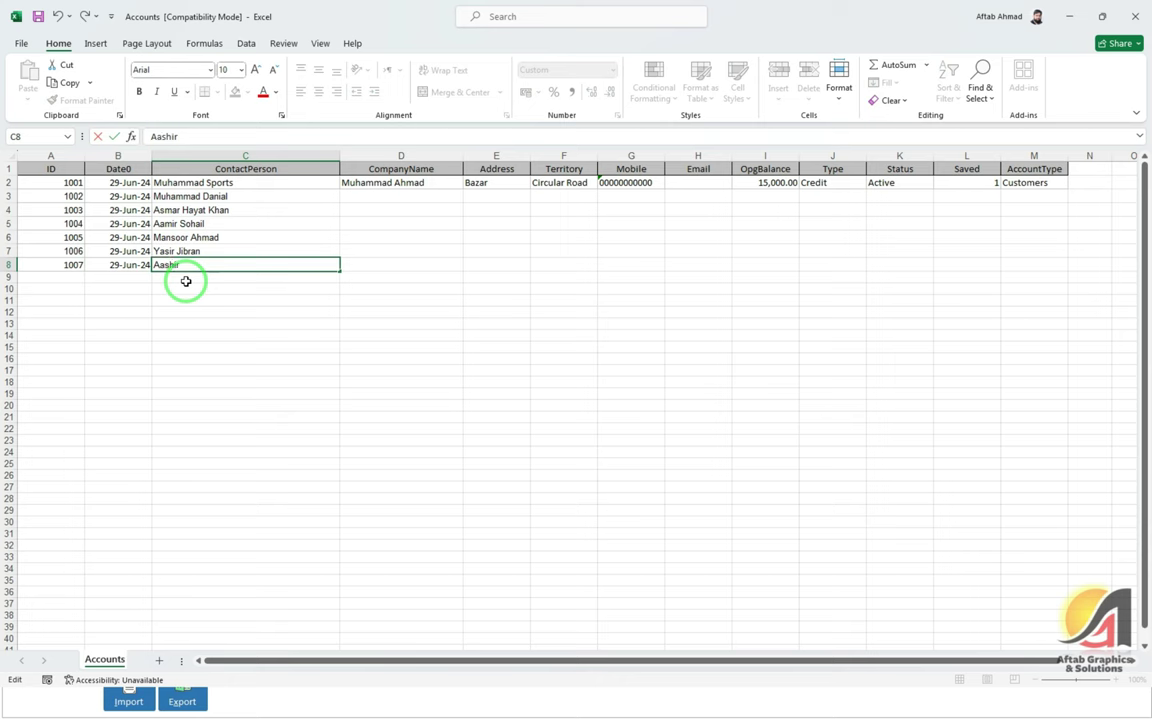
pyautogui.press('Tab')
# Autofit the Address column to show the full address
pyautogui.press('Up')
pyautogui.press('Up')
pyautogui.press('Up')
pyautogui.press('Up')
pyautogui.press('Up')
pyautogui.press('Up')
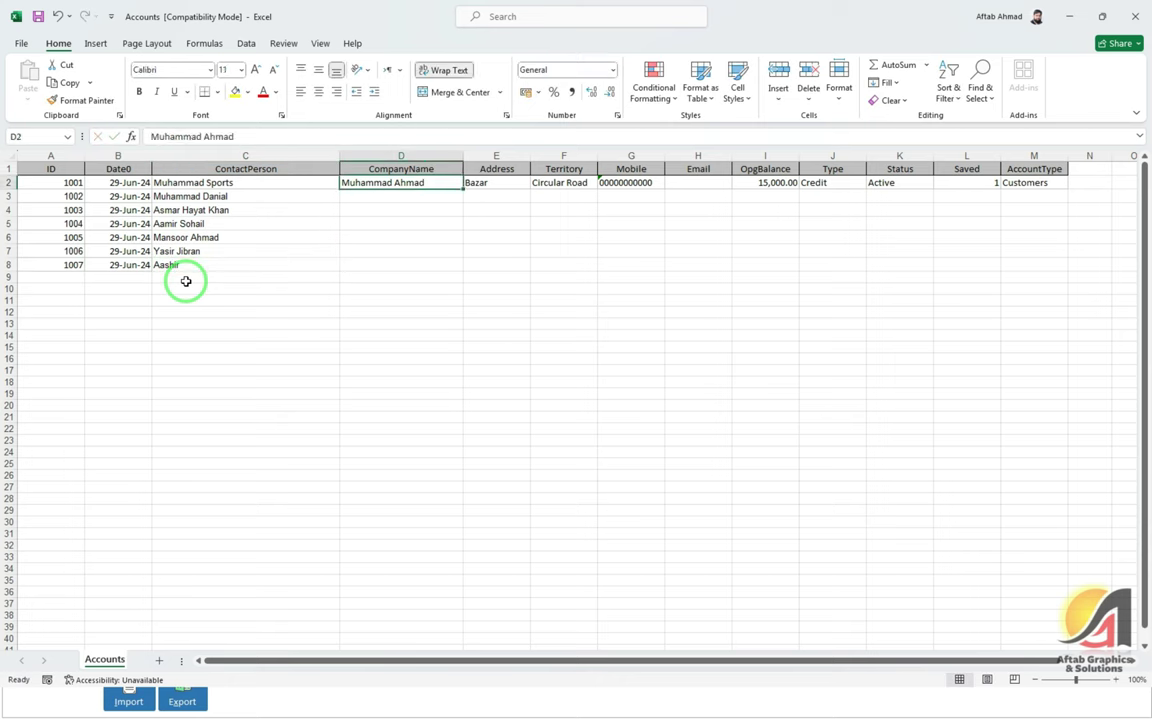
pyautogui.press('Right')
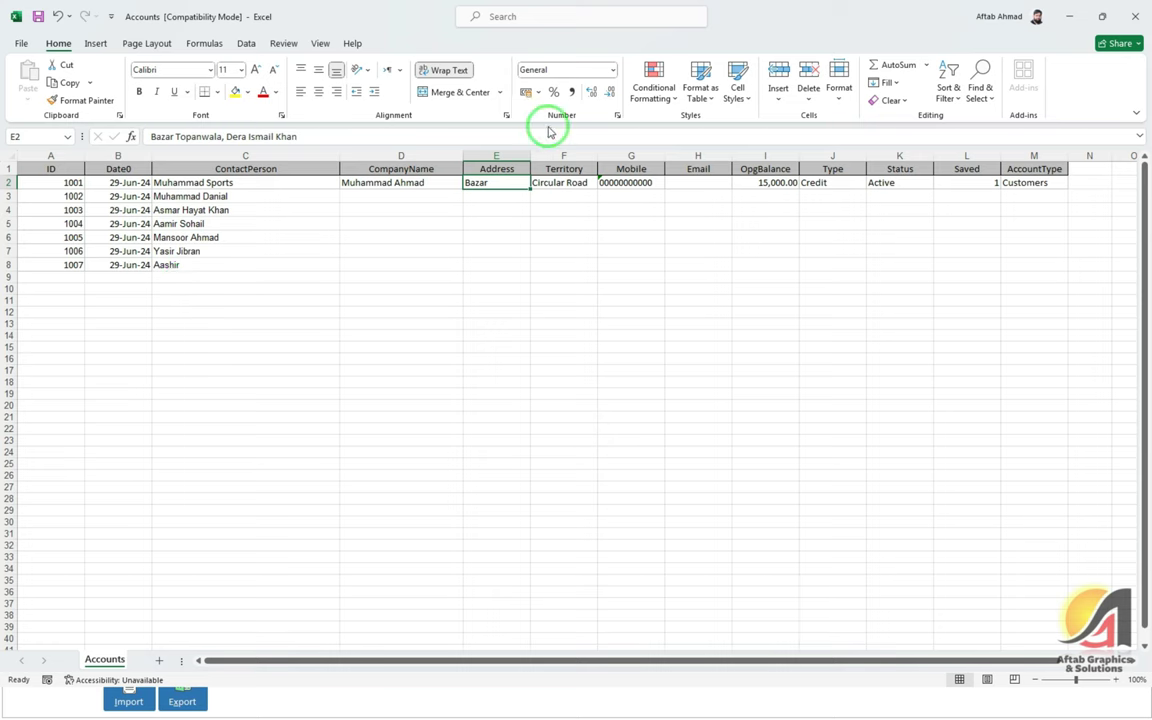
pyautogui.doubleClick(530, 155)
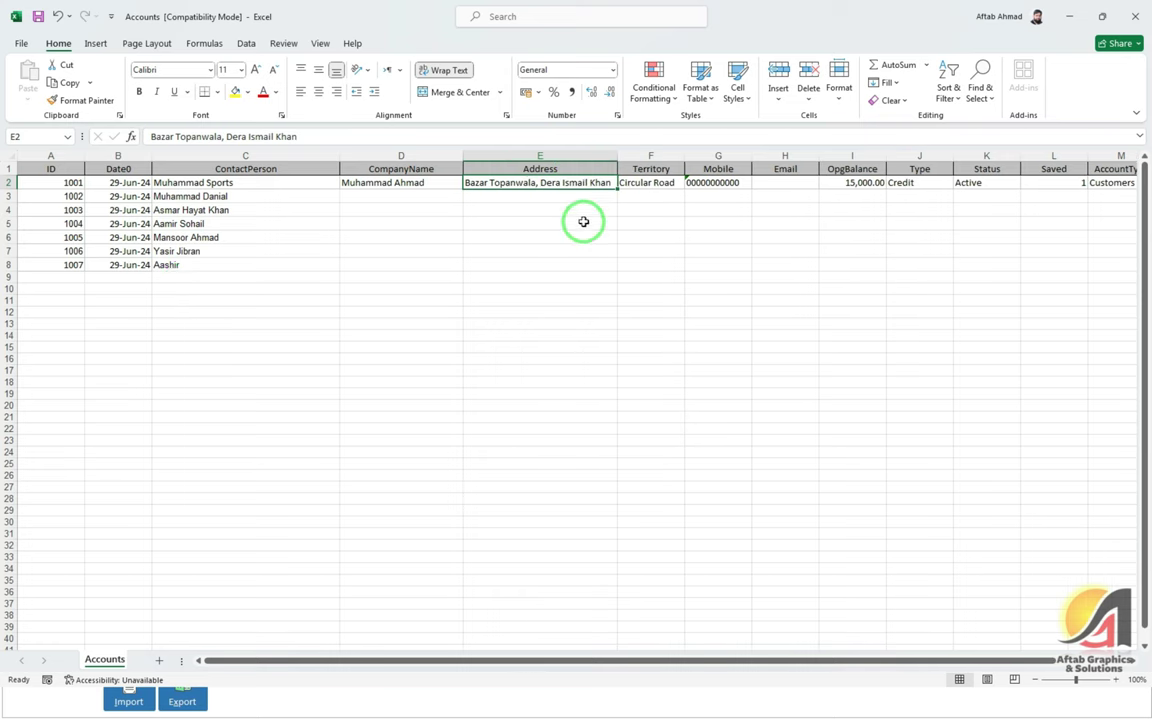
pyautogui.moveTo(625, 661); pyautogui.dragTo(690, 666)
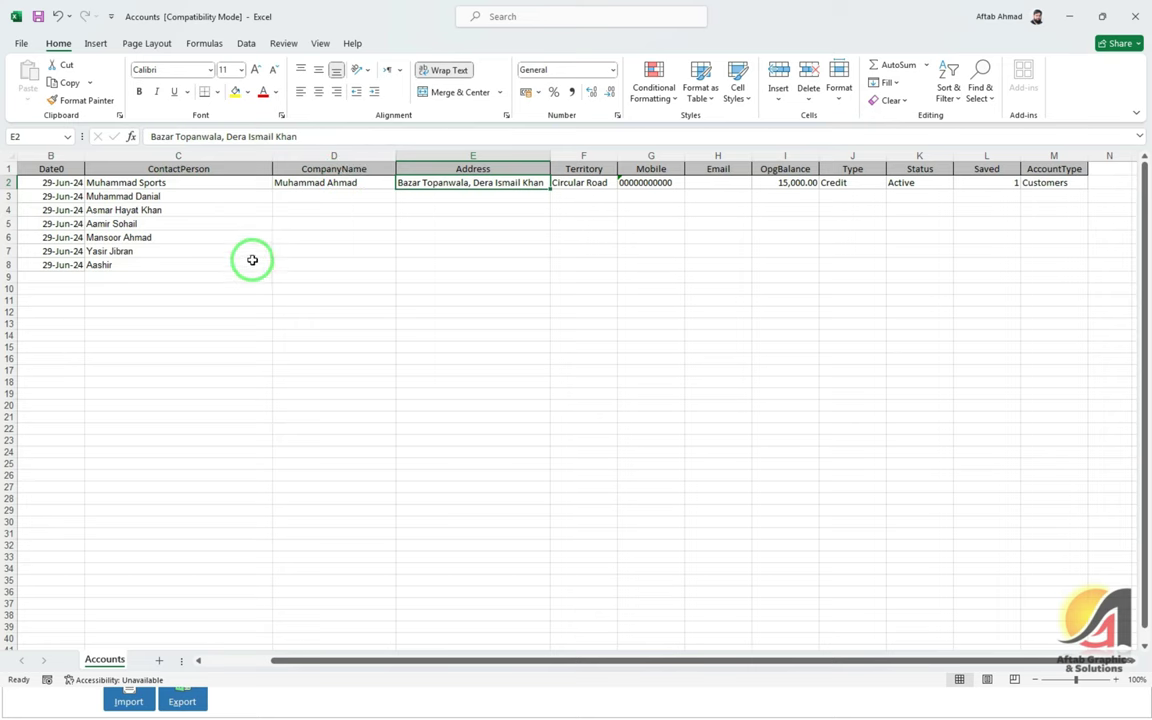
pyautogui.hotkey('alt', 'Tab')
# Show the Customers accounts list, then open and close the empty Add Account form twice
pyautogui.click(100, 50)
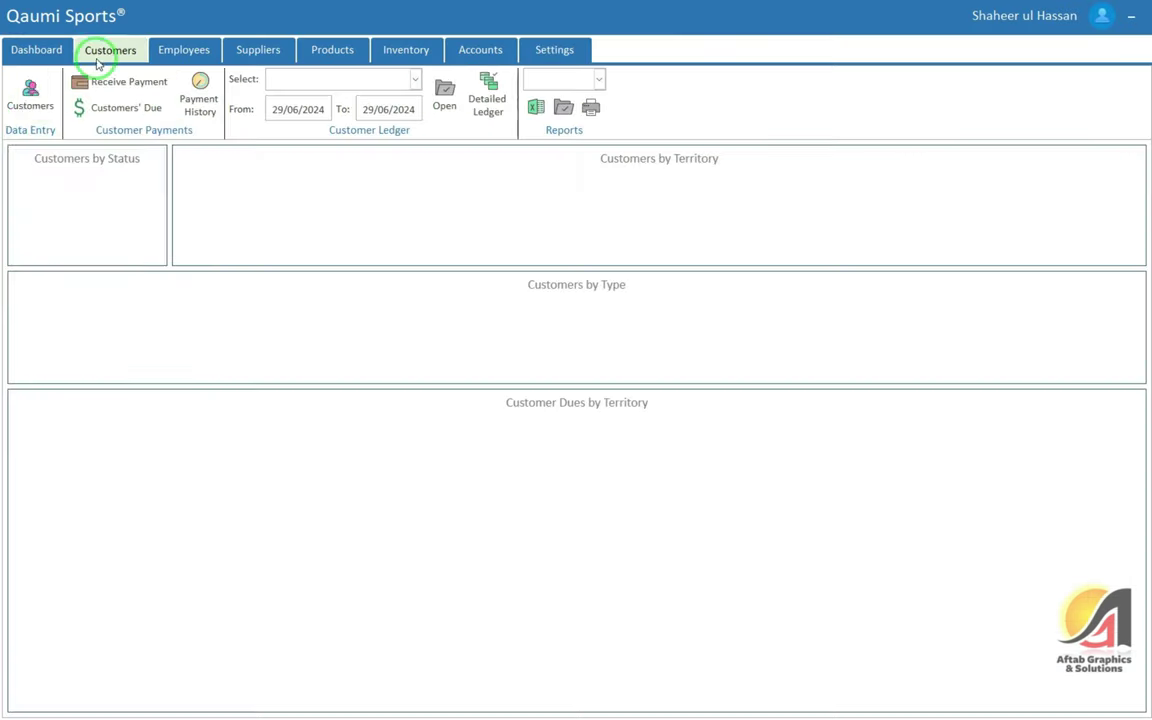
pyautogui.click(28, 98)
pyautogui.click(1127, 181)
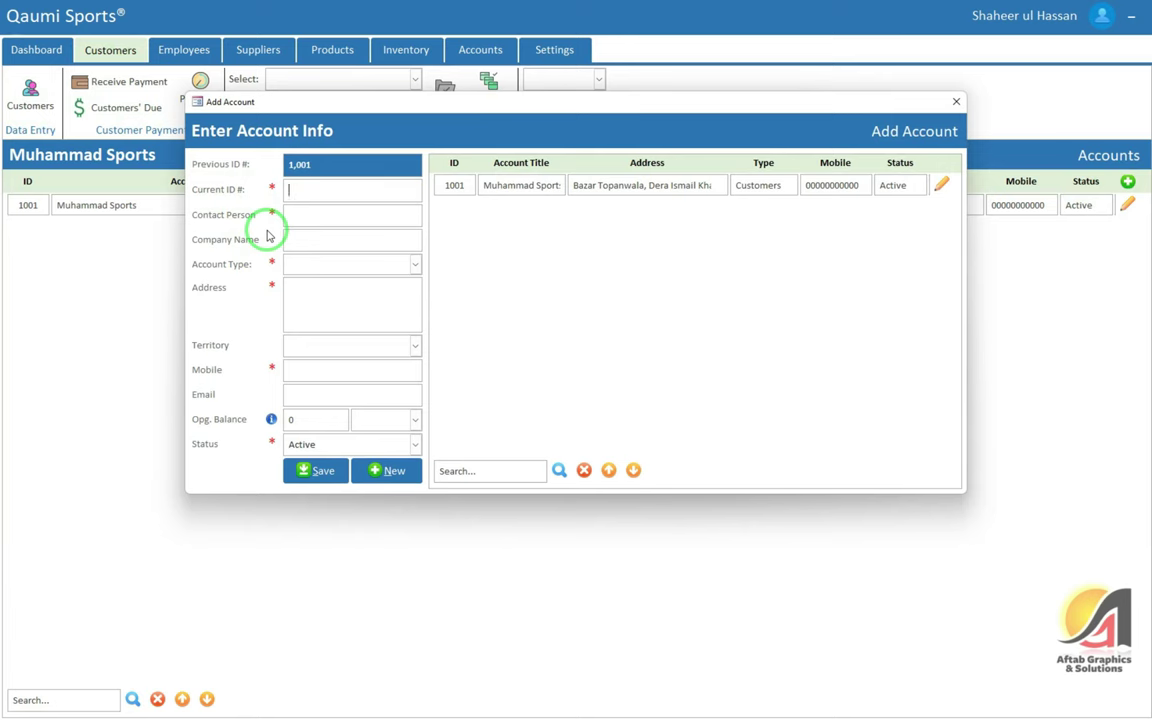
pyautogui.click(956, 102)
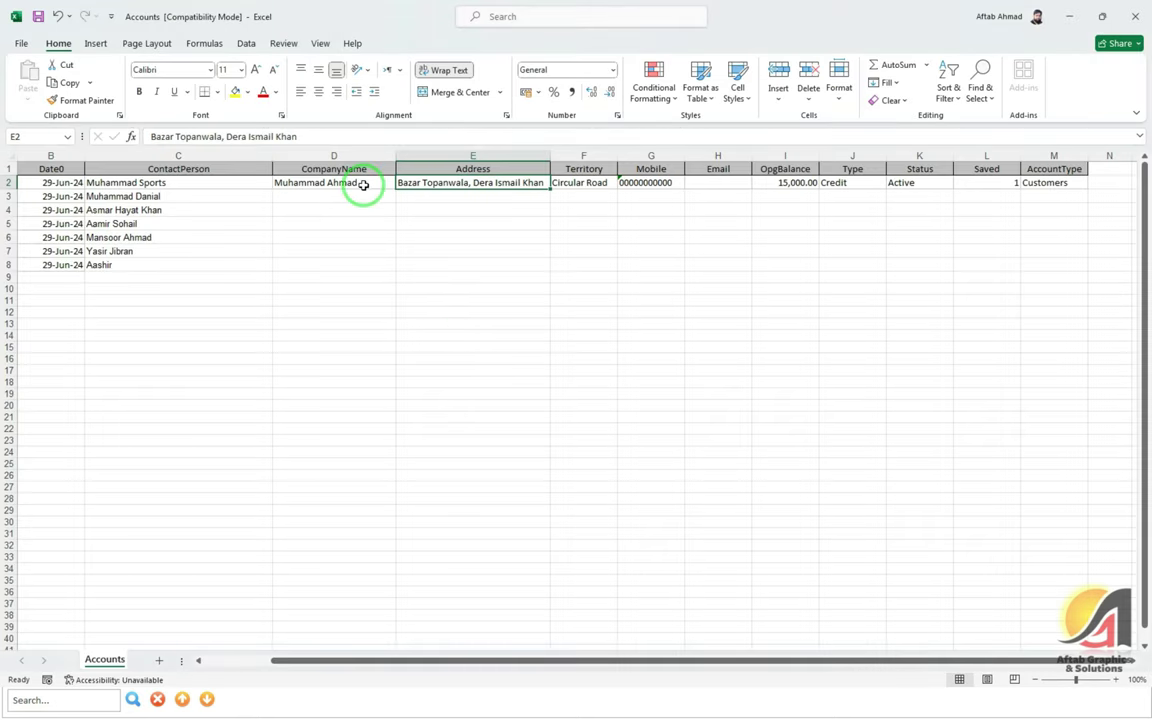
pyautogui.click(363, 185)
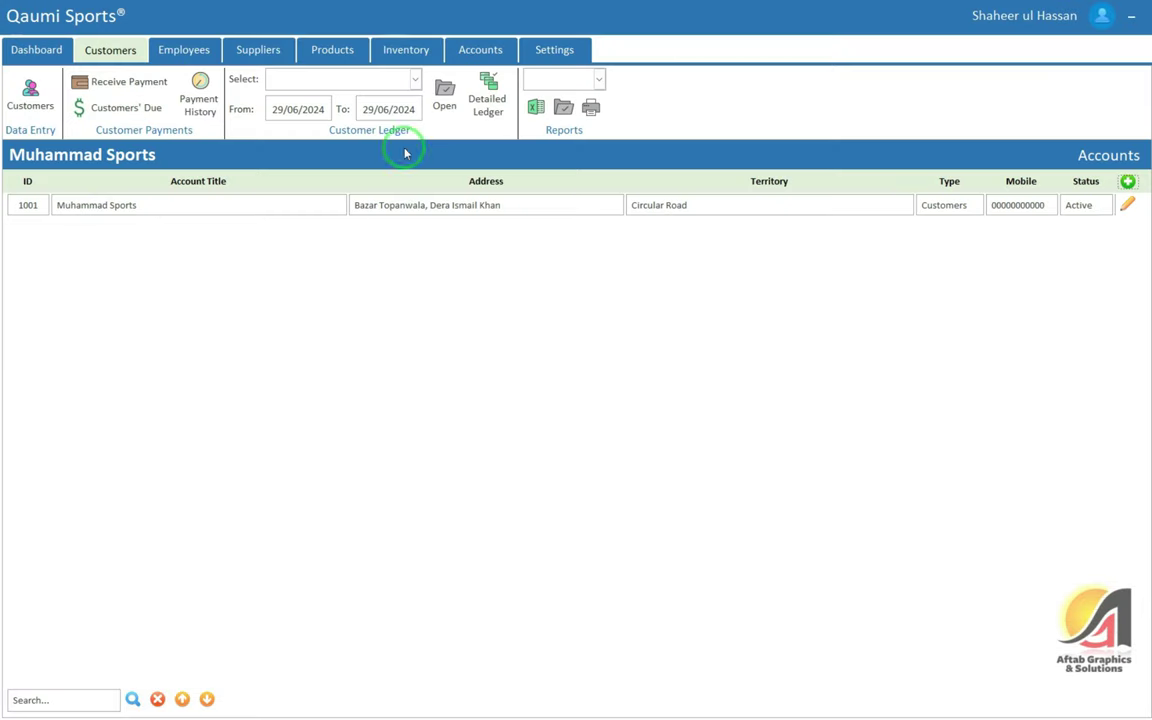
pyautogui.click(1127, 181)
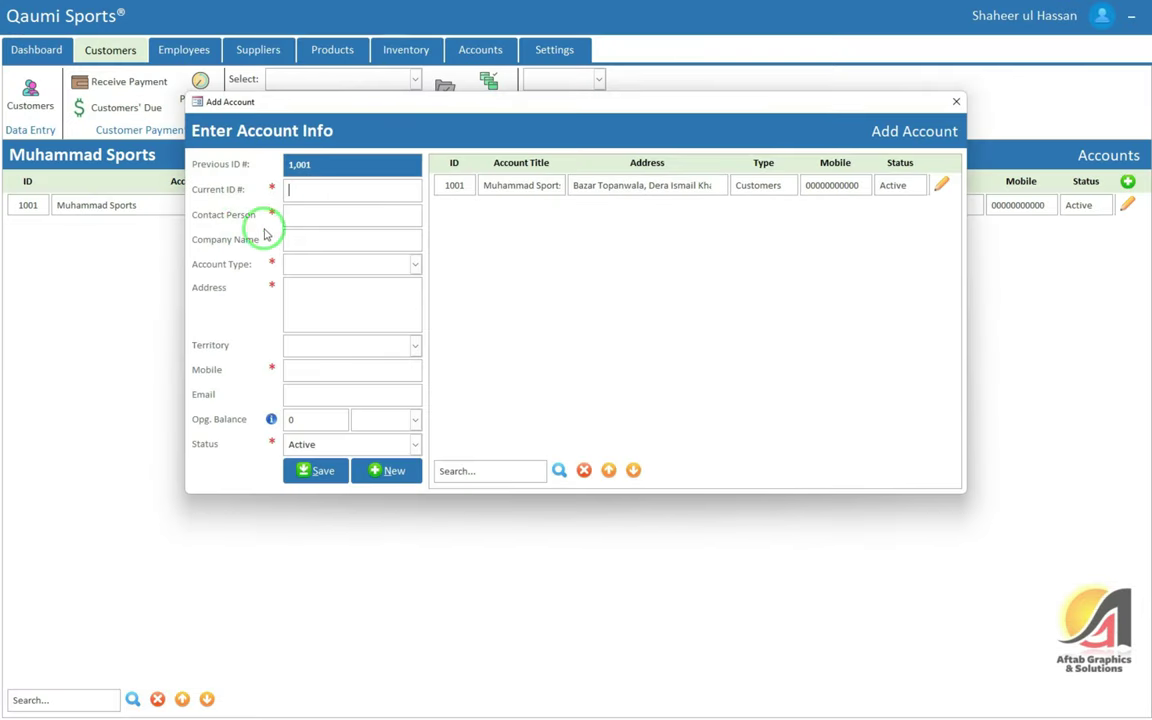
pyautogui.click(956, 101)
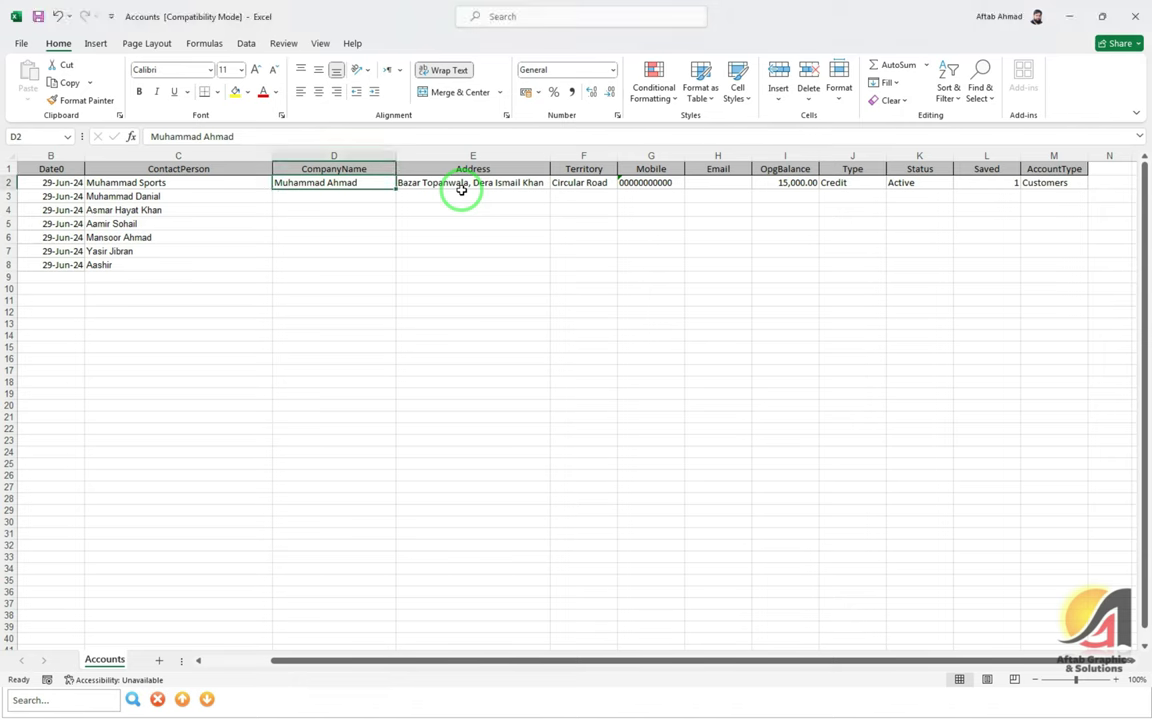
# Fill the first account's address and Circular Road territory down to all accounts
pyautogui.moveTo(159, 183); pyautogui.dragTo(157, 280)
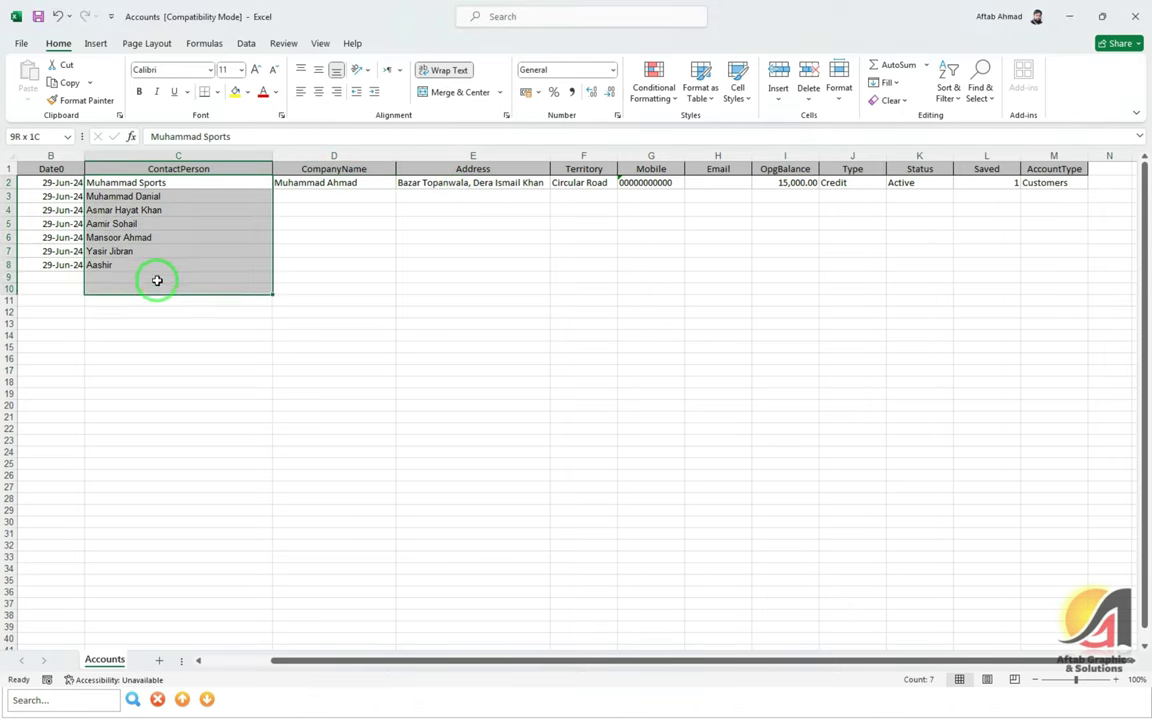
pyautogui.click(470, 185)
pyautogui.moveTo(549, 190); pyautogui.dragTo(538, 276)
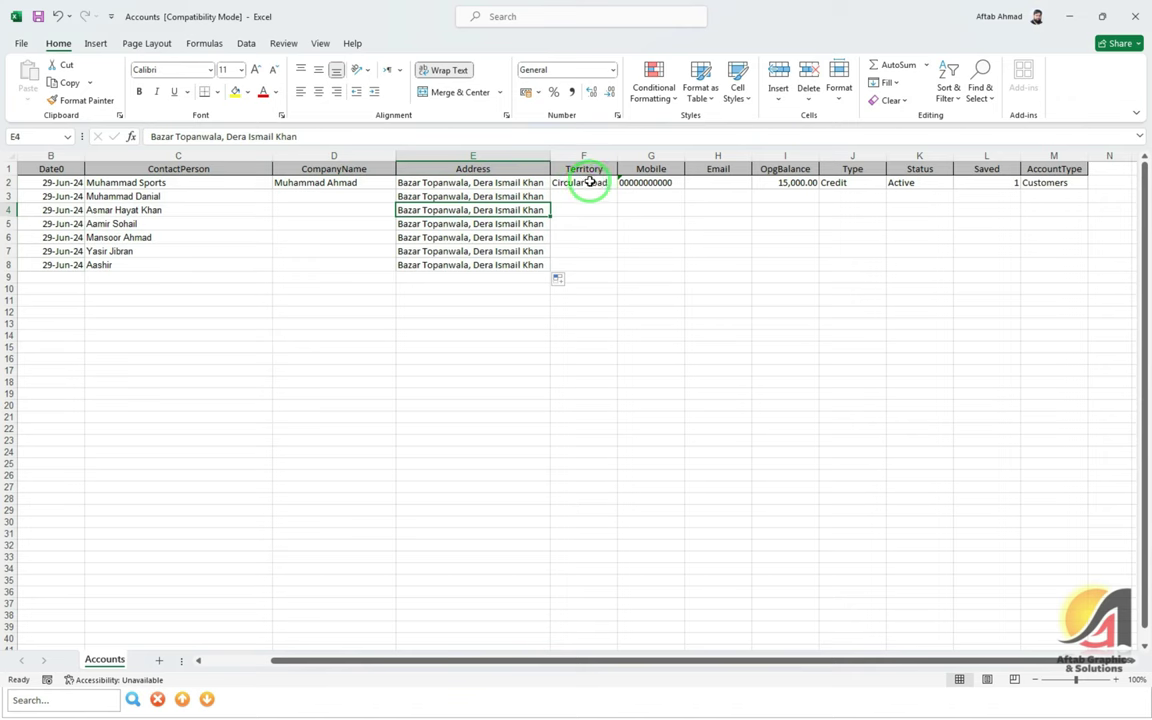
pyautogui.click(590, 182)
pyautogui.moveTo(617, 191); pyautogui.dragTo(599, 266)
# Copy the first account's mobile number into accounts 1002 to 1007
pyautogui.click(608, 210)
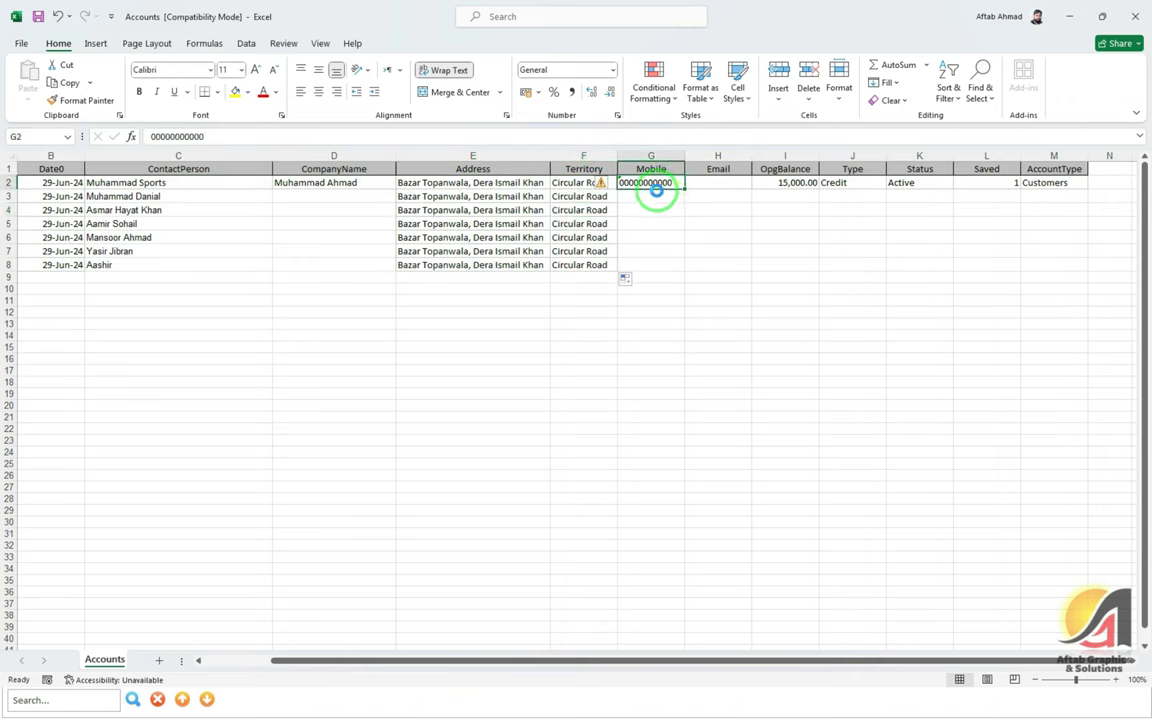
pyautogui.hotkey('ctrl', 'c')
pyautogui.moveTo(650, 196); pyautogui.dragTo(645, 265)
pyautogui.hotkey('ctrl', 'v')
pyautogui.press('Escape')
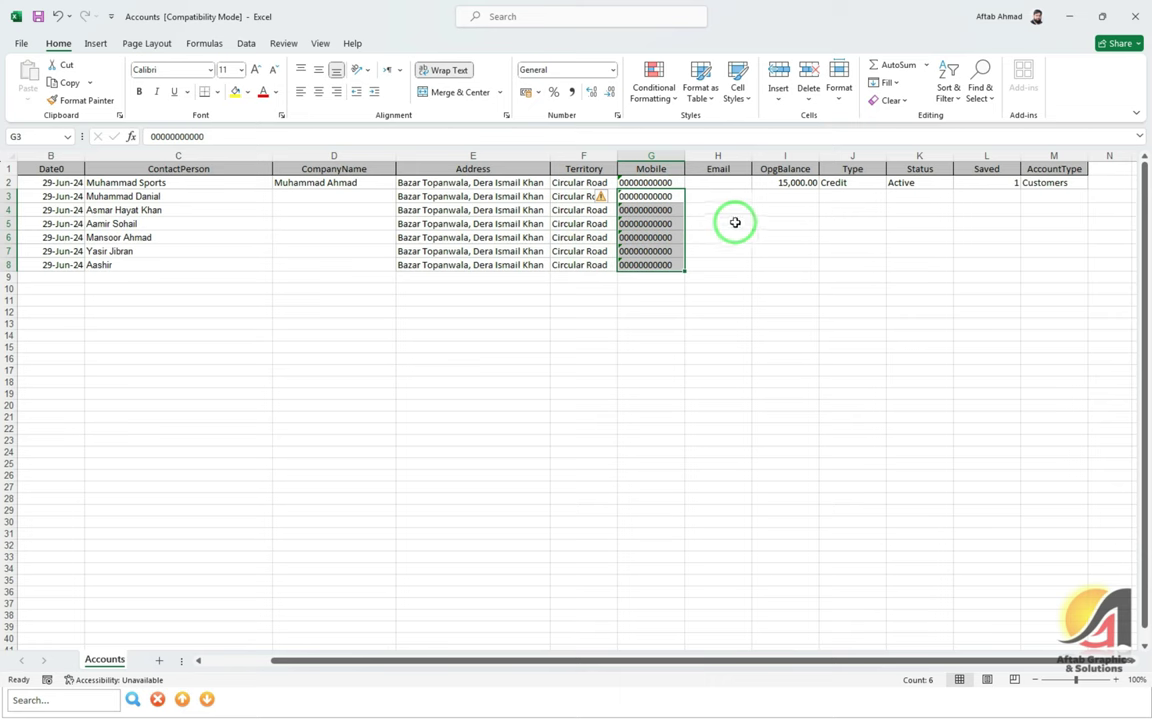
pyautogui.click(735, 222)
# Give account 1002 and the remaining accounts an opening balance of 0
pyautogui.click(785, 196)
pyautogui.write('0')
pyautogui.press('Return')
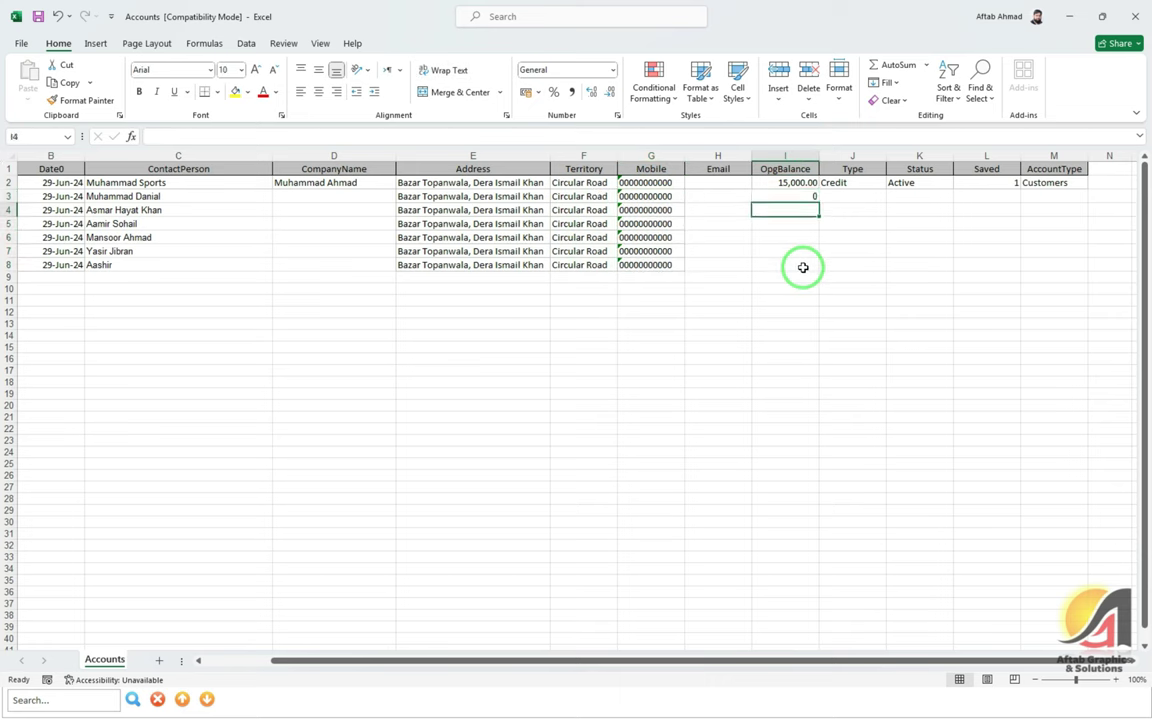
pyautogui.press('Up')
pyautogui.hotkey('ctrl', 'c')
pyautogui.press('Down')
pyautogui.hotkey('shift', 'Down')
pyautogui.hotkey('shift', 'Down')
pyautogui.hotkey('shift', 'Down')
pyautogui.hotkey('shift', 'Down')
pyautogui.press('Return')
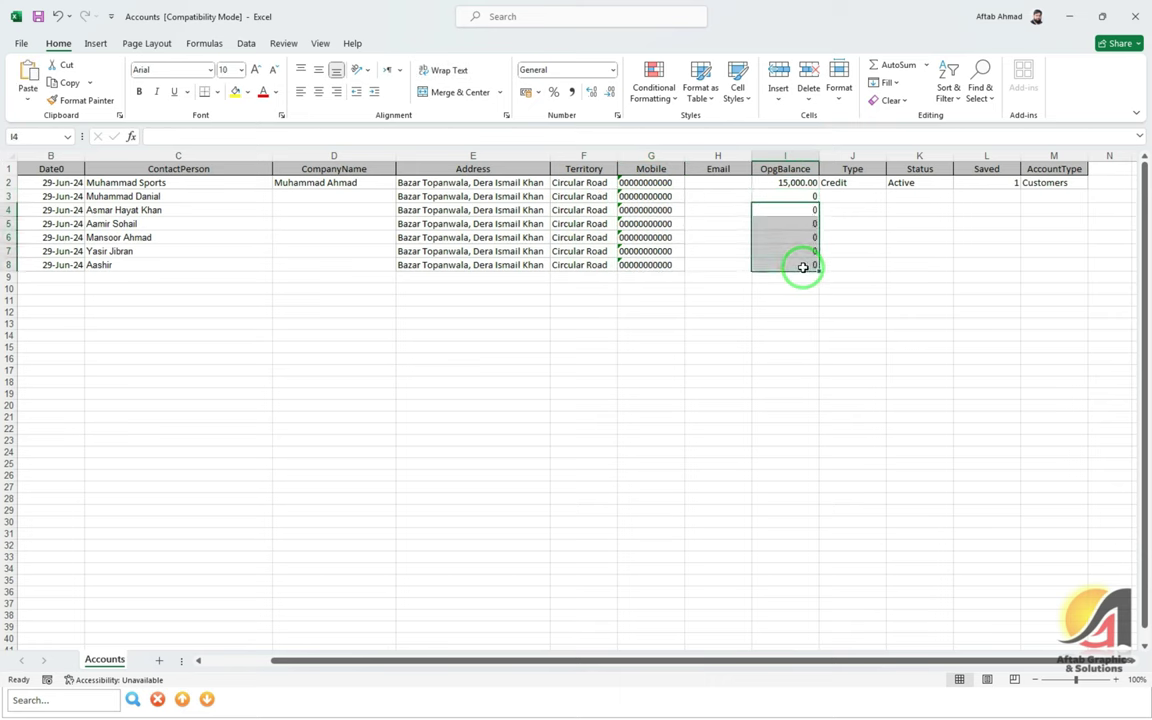
# Copy the Active status down to the remaining accounts
pyautogui.press('Up')
pyautogui.press('Right')
pyautogui.press('Up')
pyautogui.press('Right')
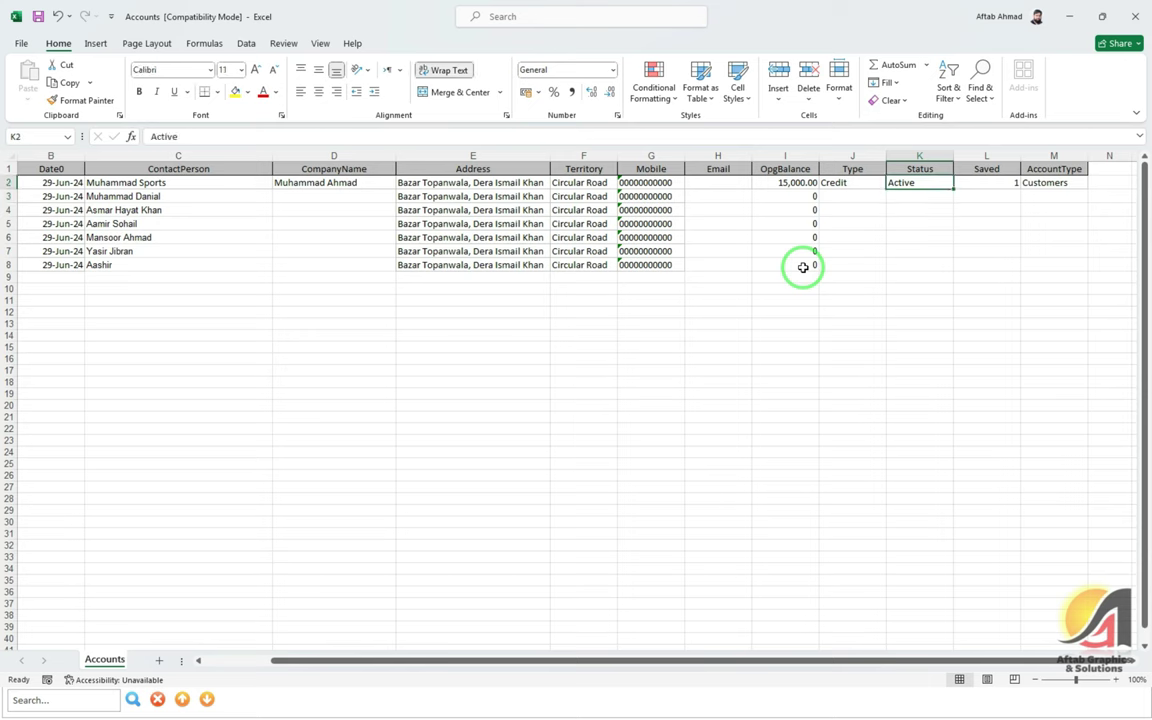
pyautogui.hotkey('ctrl', 'c')
pyautogui.press('Down')
pyautogui.hotkey('shift', 'Down')
pyautogui.hotkey('shift', 'Down')
pyautogui.hotkey('shift', 'Down')
pyautogui.hotkey('shift', 'Down')
pyautogui.hotkey('shift', 'Down')
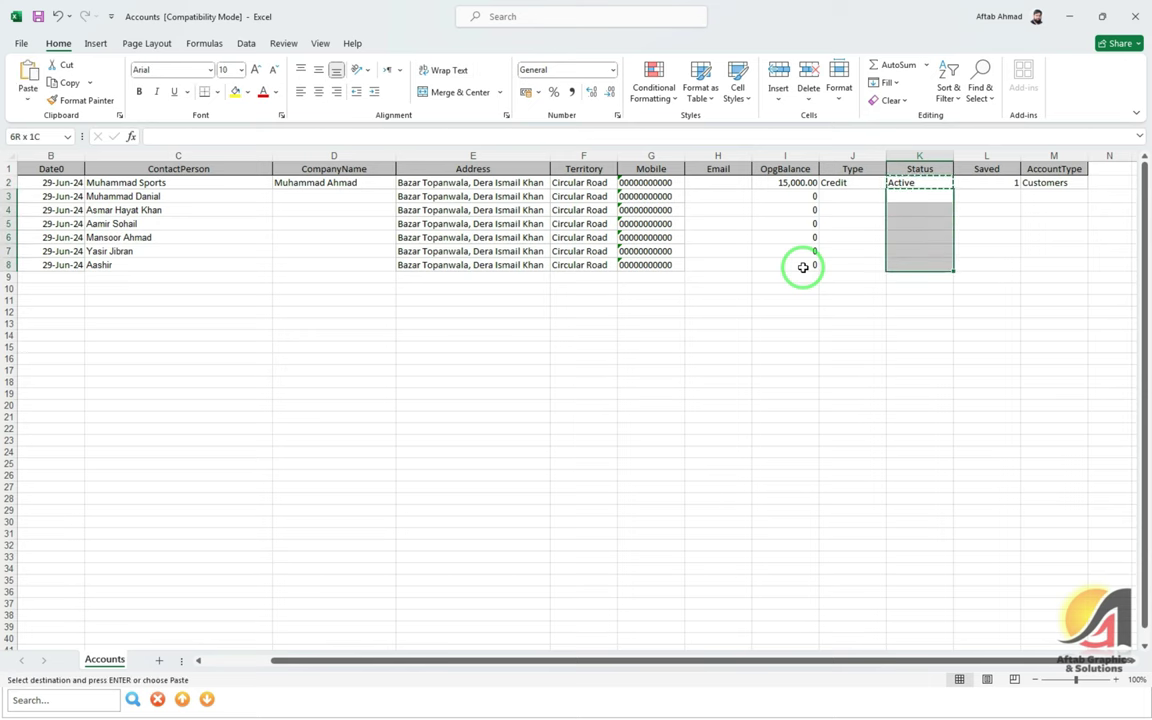
pyautogui.press('Return')
# Enter a Saved value of 0 for account 1002 and paste it down the remaining rows
pyautogui.press('Up')
pyautogui.press('Right')
pyautogui.press('Right')
pyautogui.press('Right')
pyautogui.press('Left')
pyautogui.press('Left')
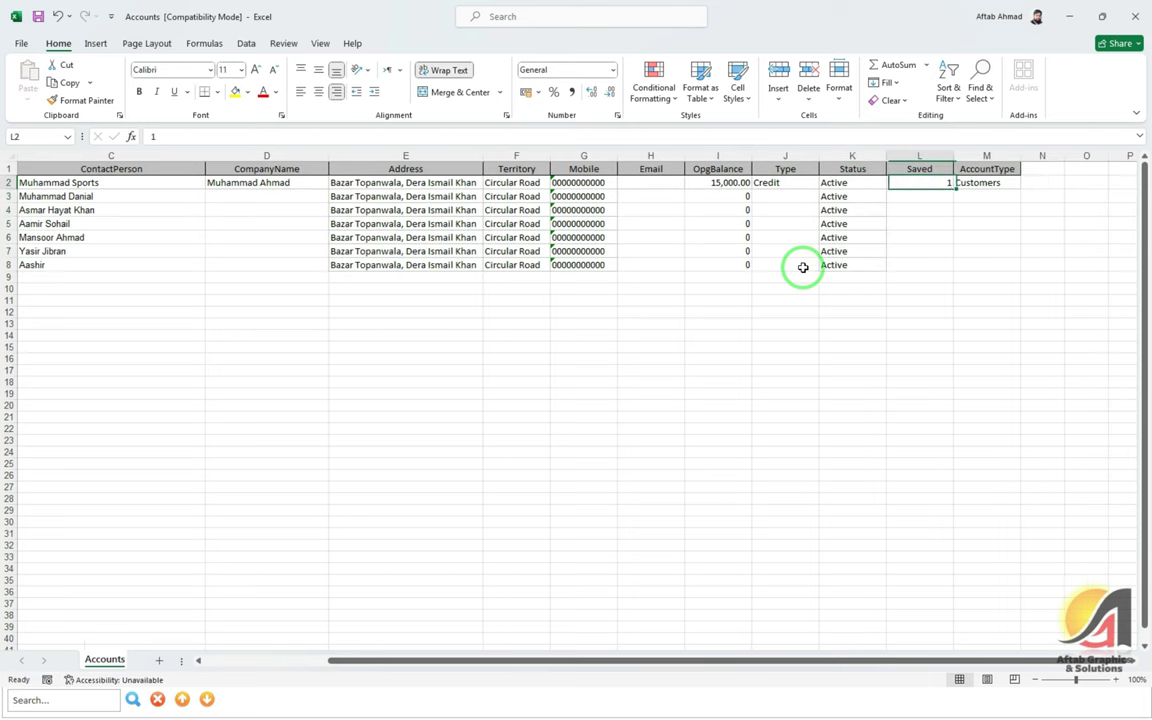
pyautogui.hotkey('shift', 'Right')
pyautogui.press('Left')
pyautogui.press('Down')
pyautogui.press('Right')
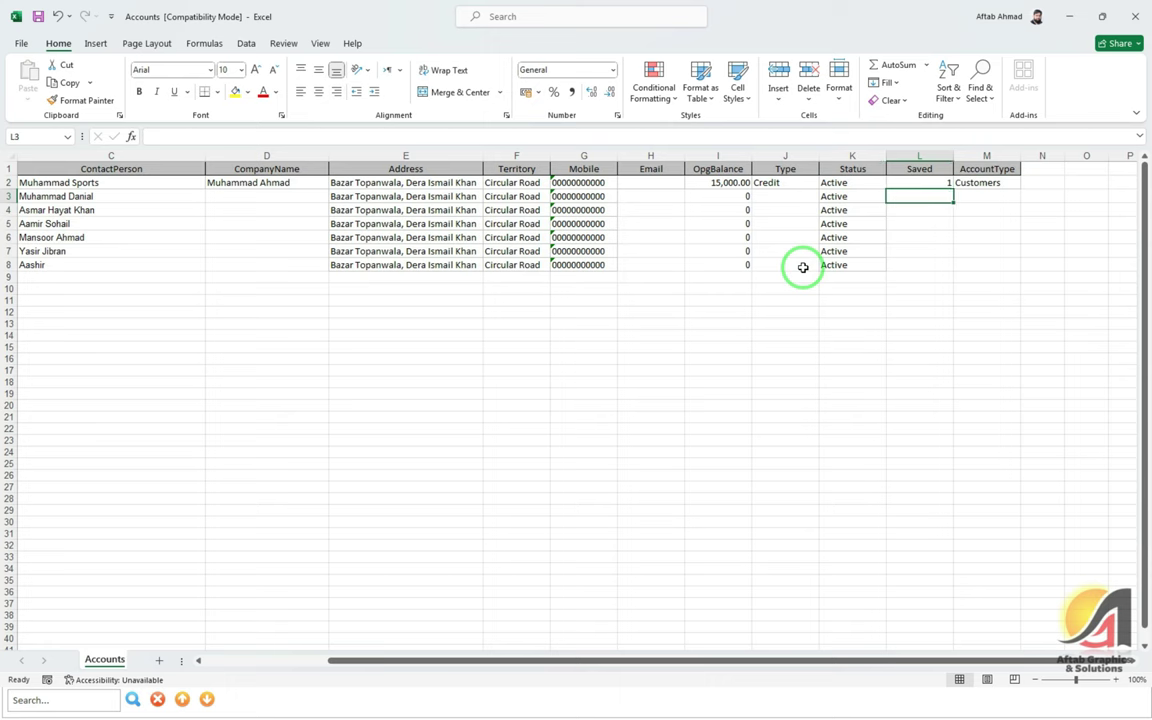
pyautogui.write('0')
pyautogui.press('Up')
pyautogui.hotkey('shift', 'Down')
# Paste the Customers account type into the remaining AccountType cells, then scroll back to column A
pyautogui.hotkey('shift', 'Down')
pyautogui.hotkey('shift', 'Down')
pyautogui.hotkey('shift', 'Down')
pyautogui.hotkey('shift', 'Down')
pyautogui.hotkey('ctrl', 'v')
pyautogui.press('Escape')
pyautogui.press('Right')
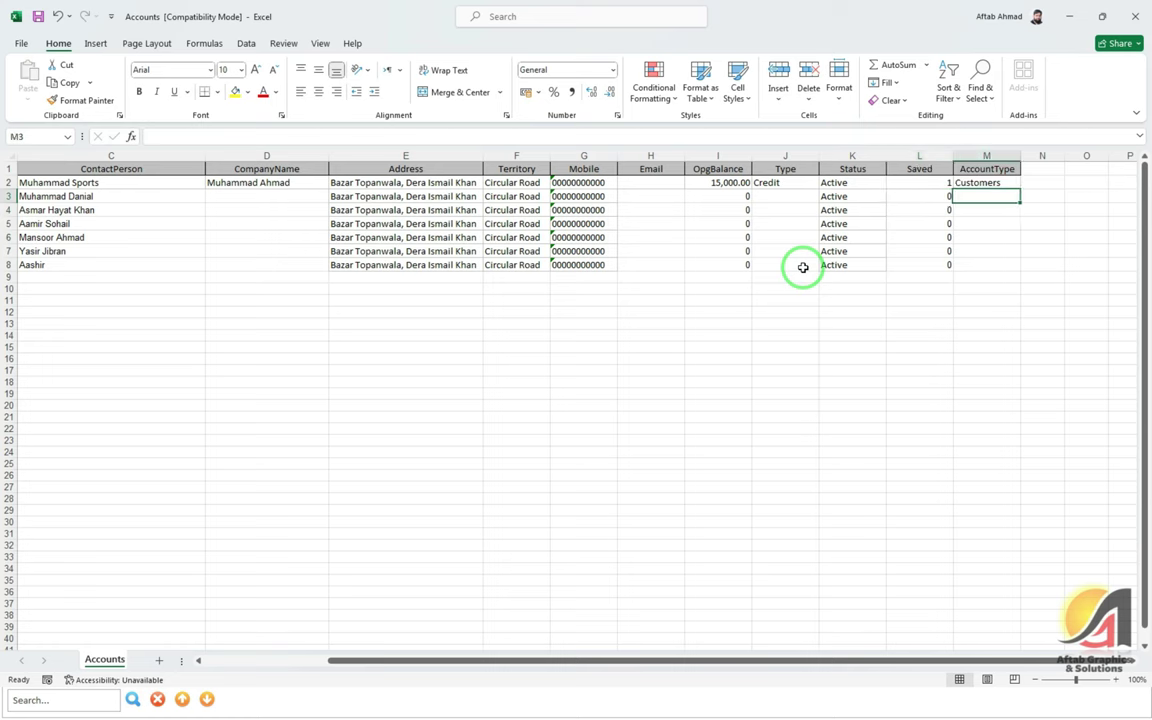
pyautogui.press('Up')
pyautogui.hotkey('ctrl', 'c')
pyautogui.press('Down')
pyautogui.hotkey('shift', 'Down')
pyautogui.hotkey('shift', 'Down')
pyautogui.hotkey('shift', 'Down')
pyautogui.hotkey('shift', 'Down')
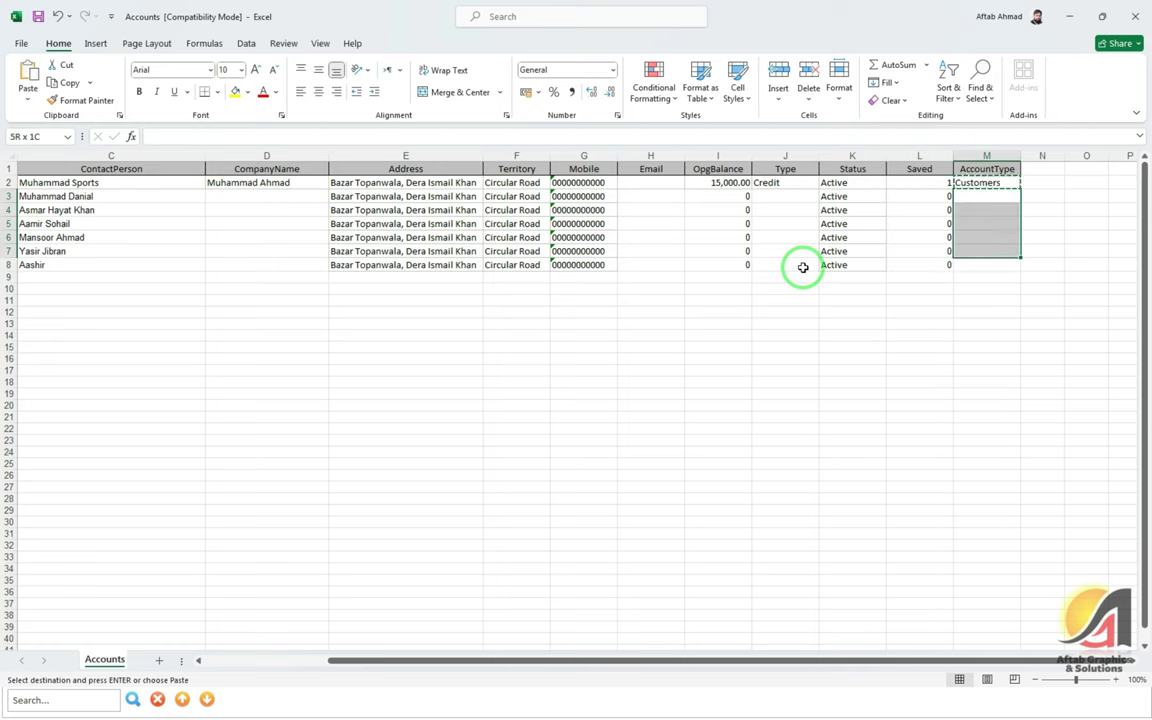
pyautogui.hotkey('shift', 'Down')
pyautogui.hotkey('ctrl', 'v')
pyautogui.press('Escape')
pyautogui.click(803, 267)
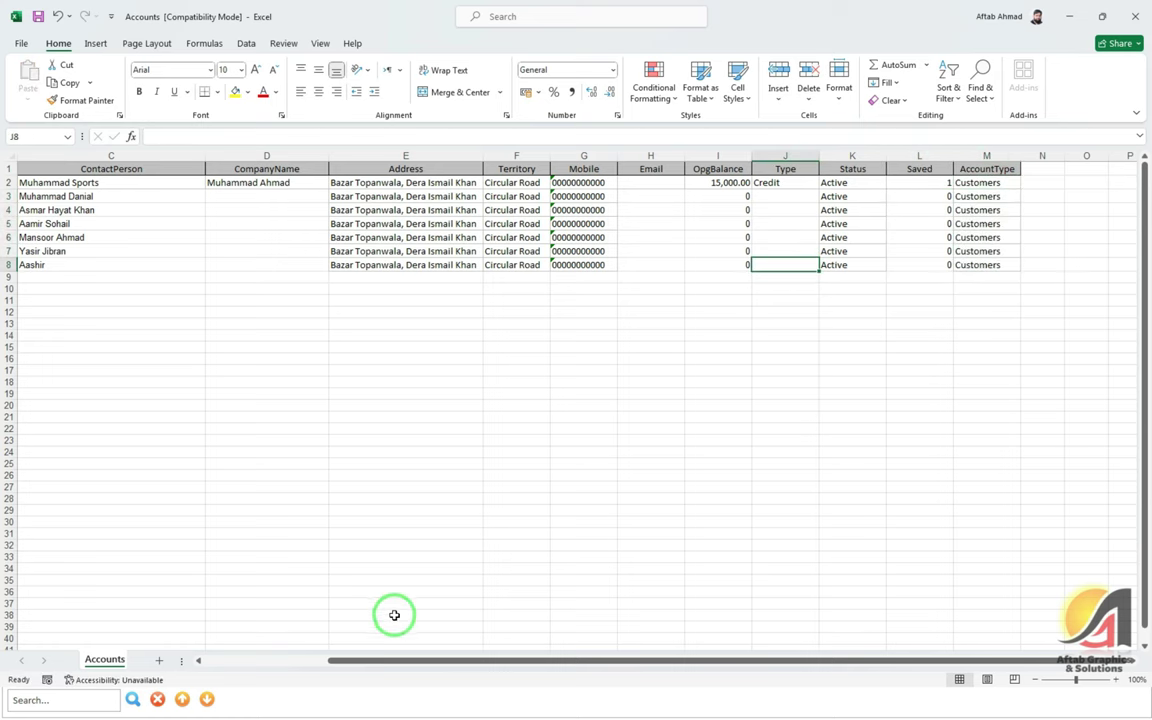
pyautogui.moveTo(388, 661); pyautogui.dragTo(211, 660)
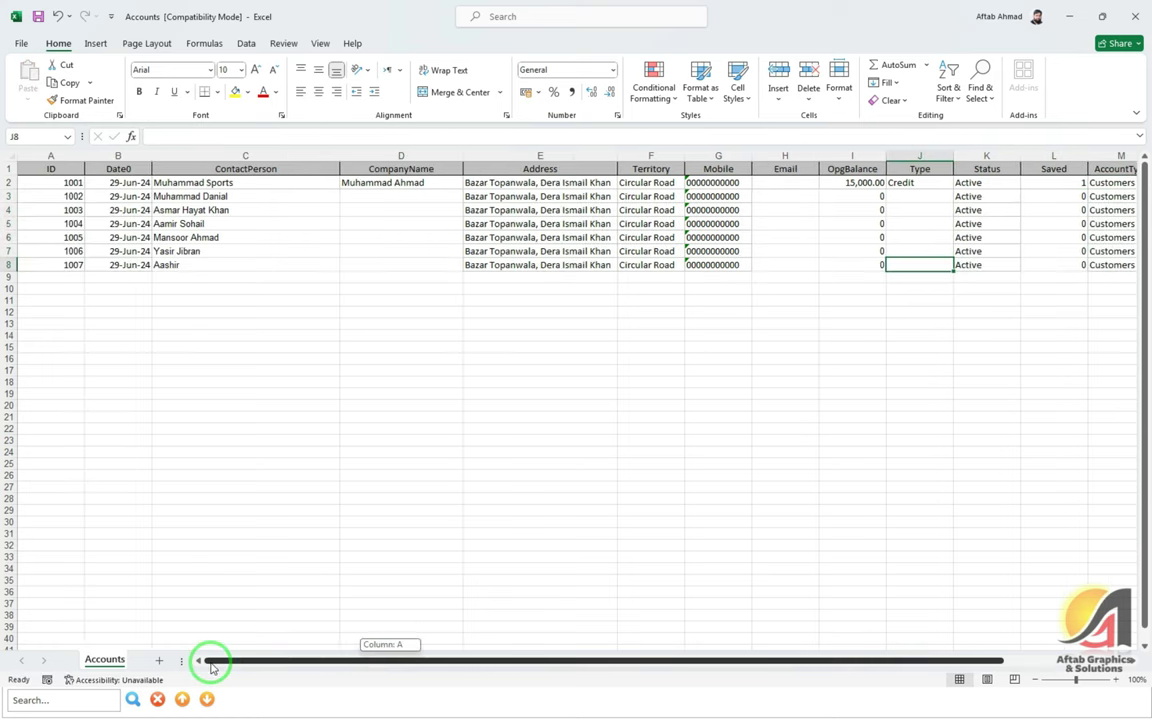
pyautogui.click(116, 186)
# Delete the row for account 1001 from the Accounts sheet
pyautogui.click(8, 182)
pyautogui.rightClick(12, 184)
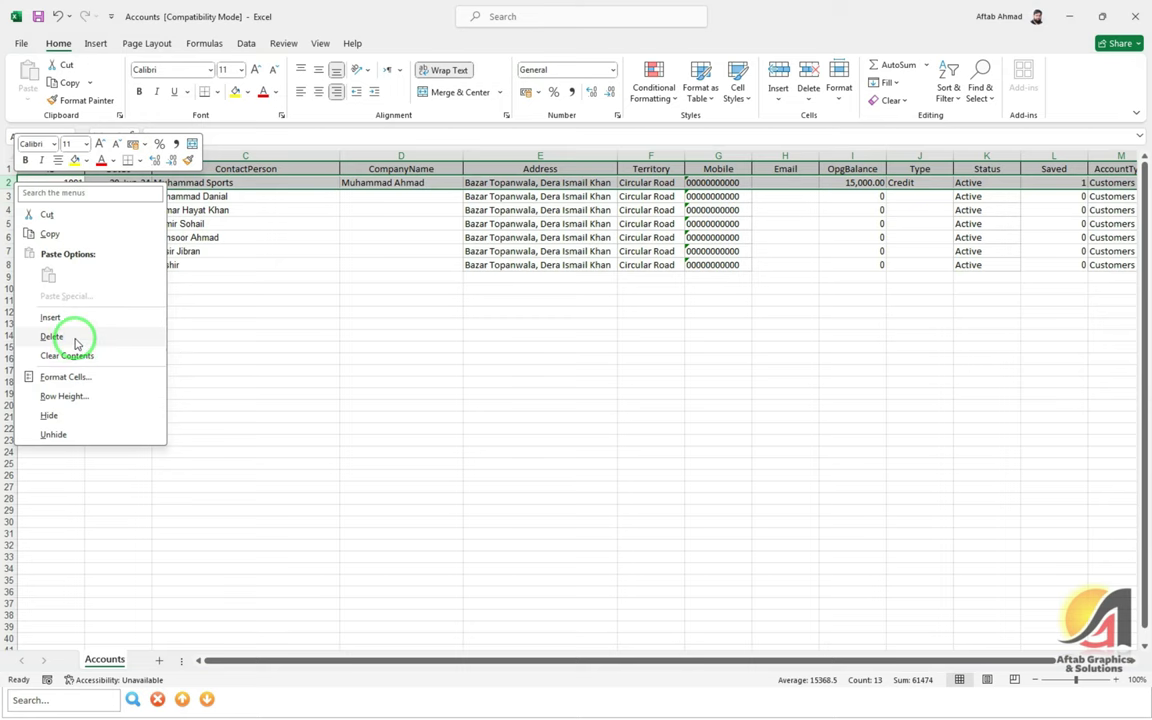
pyautogui.click(76, 337)
pyautogui.click(160, 212)
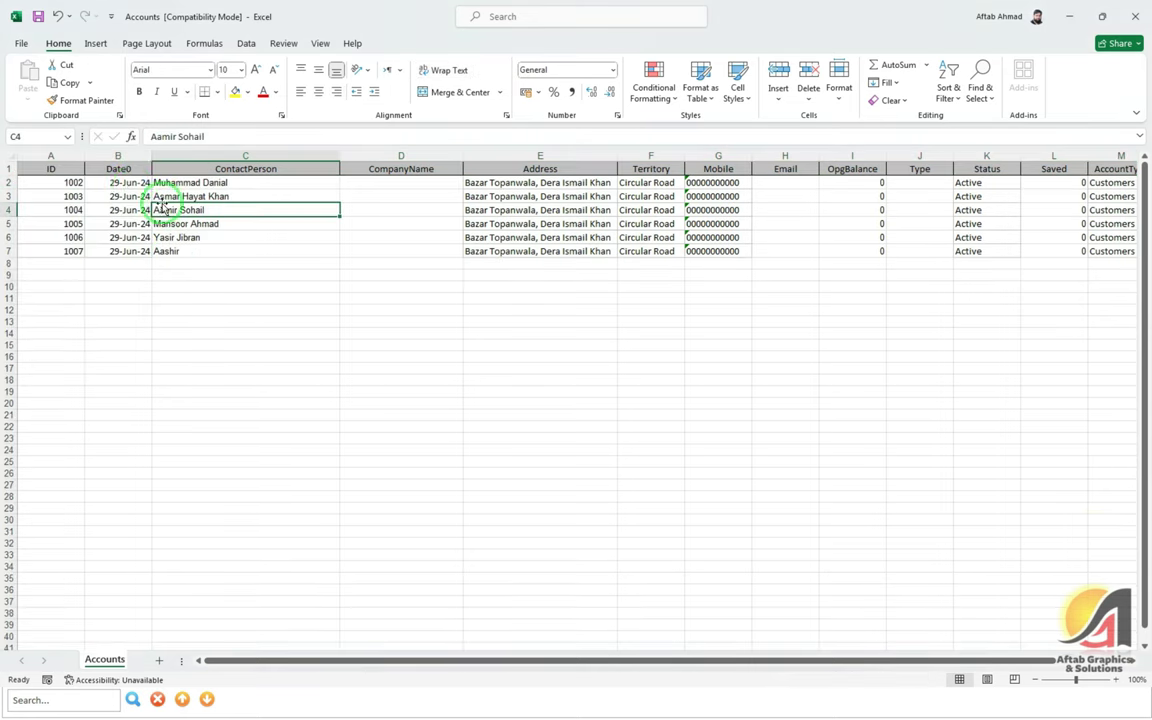
pyautogui.press('Left')
pyautogui.press('Up')
pyautogui.press('Up')
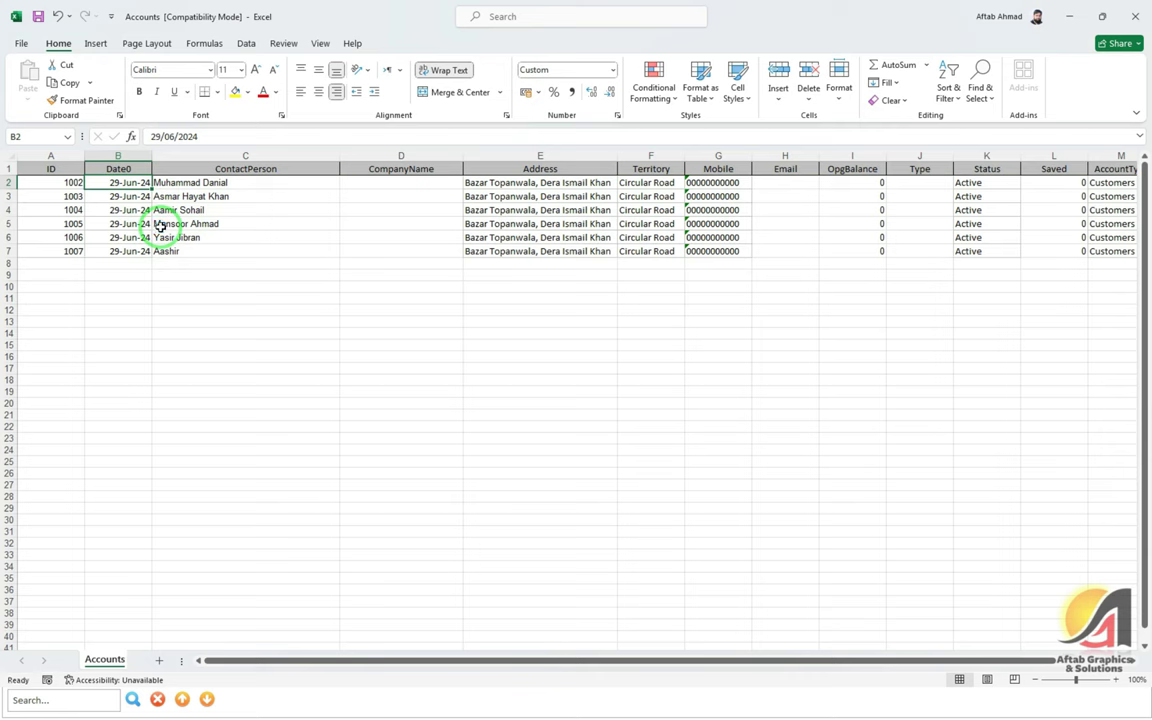
# AutoFit the ContactPerson and CompanyName columns to their contents
pyautogui.click(8, 168)
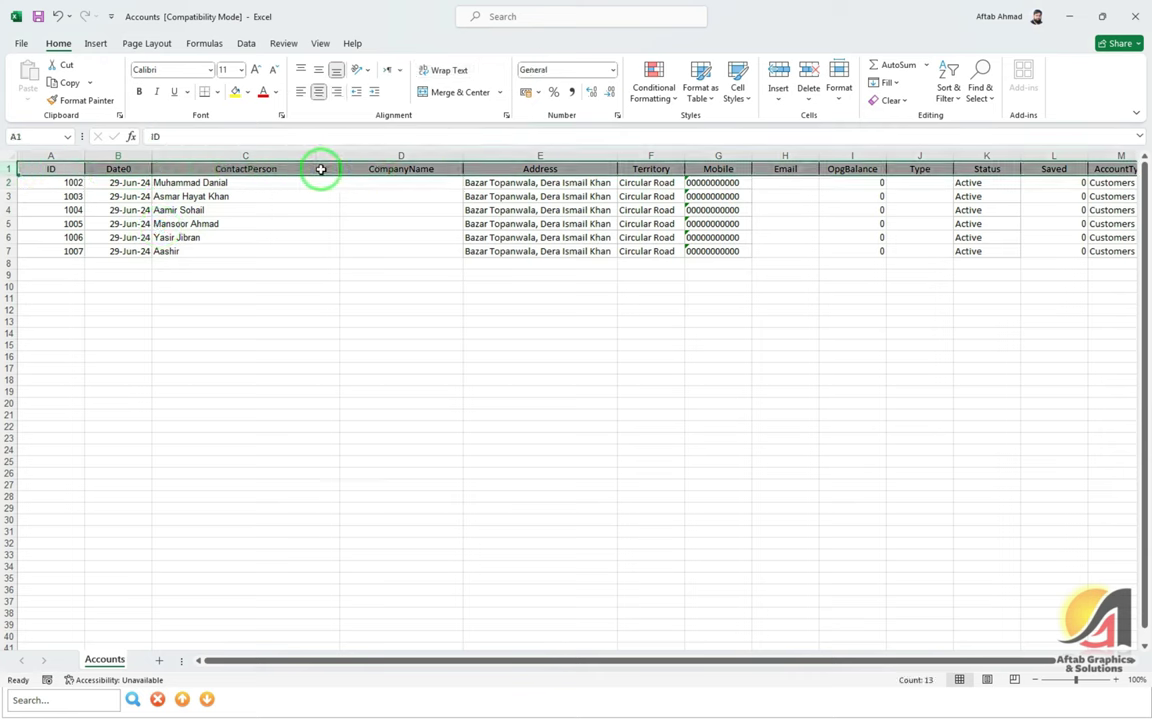
pyautogui.click(222, 185)
pyautogui.click(103, 168)
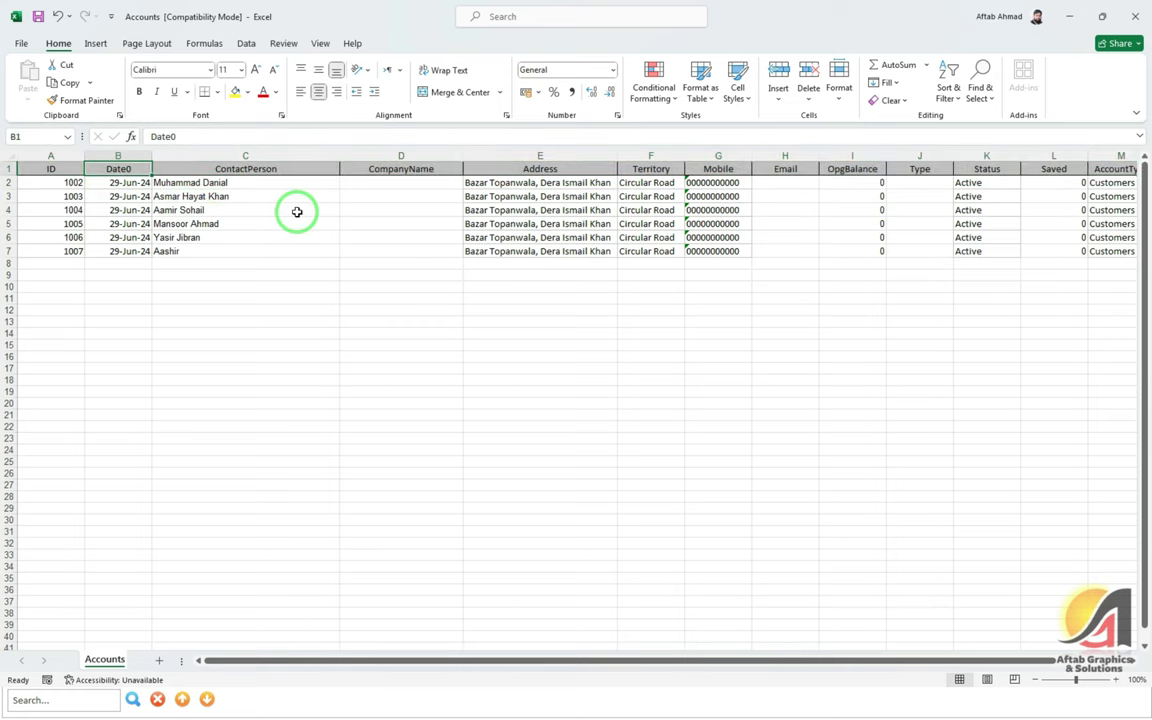
pyautogui.click(262, 196)
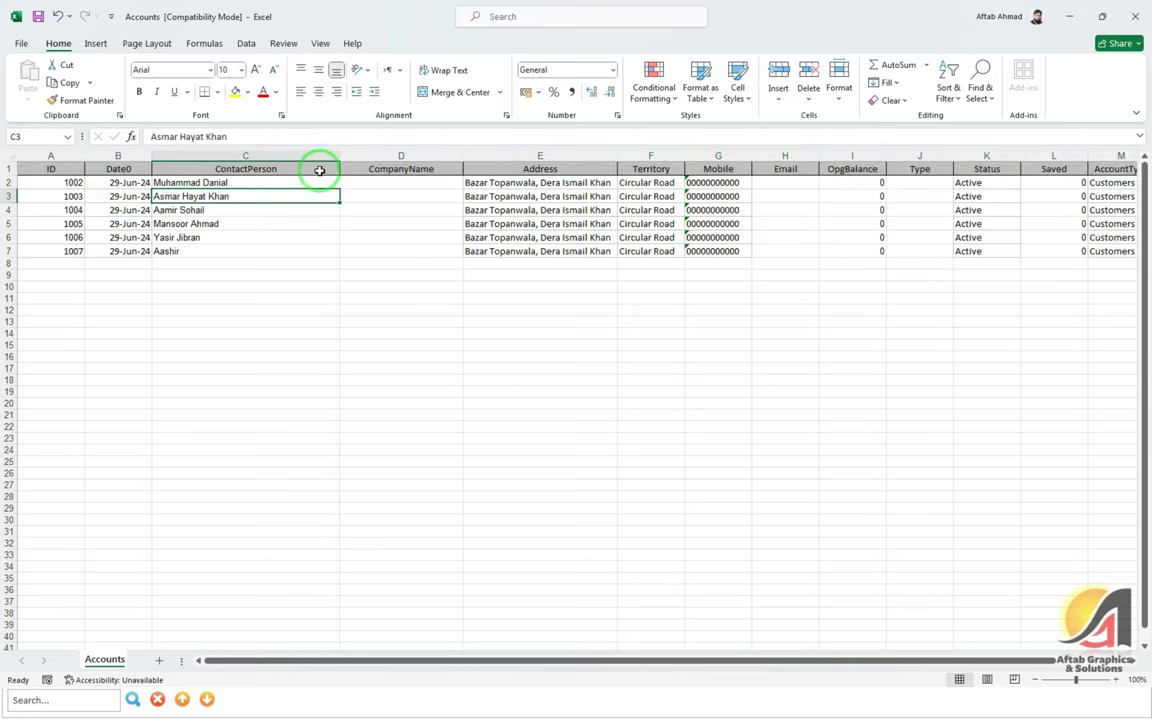
pyautogui.doubleClick(338, 155)
pyautogui.click(290, 208)
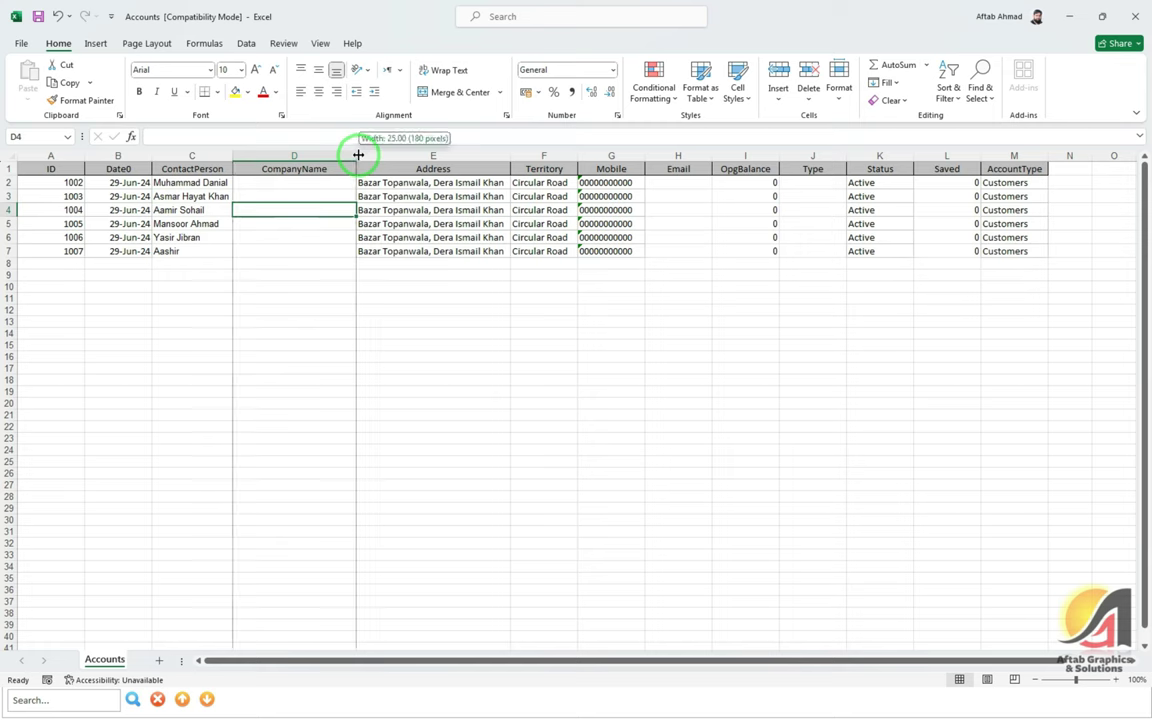
pyautogui.doubleClick(356, 155)
pyautogui.click(506, 251)
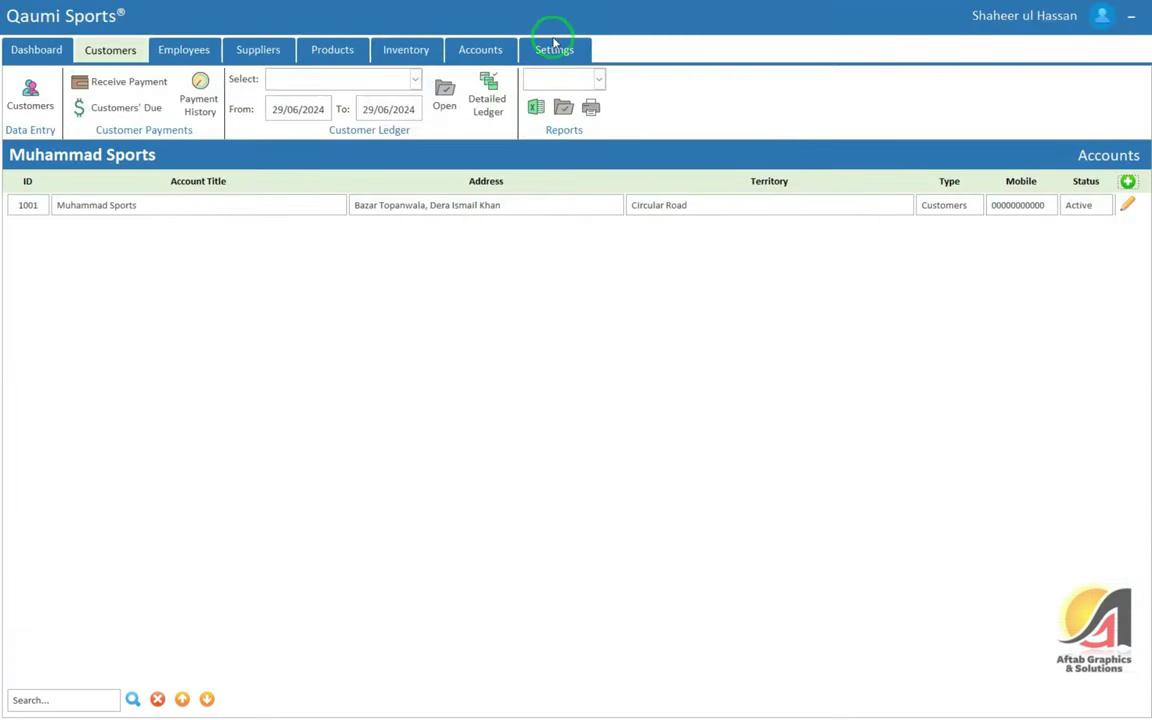
# Import the Accounts table via Settings > Import/Export and list customer accounts 1001–1007
pyautogui.click(555, 50)
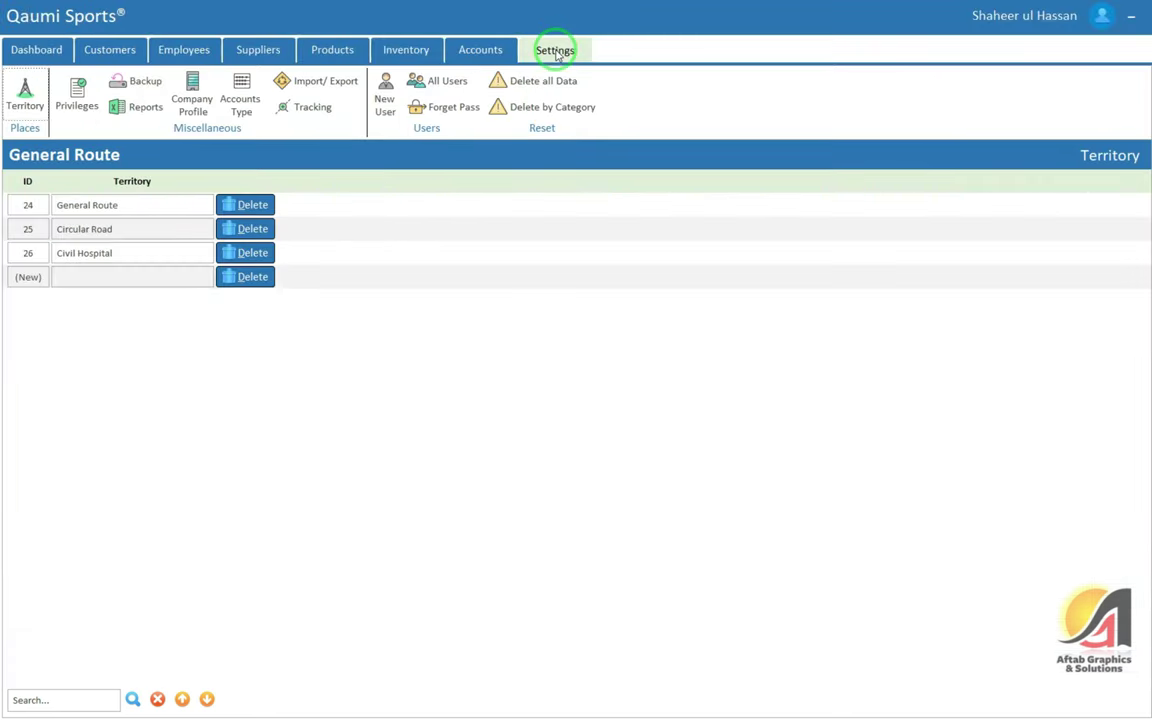
pyautogui.click(305, 81)
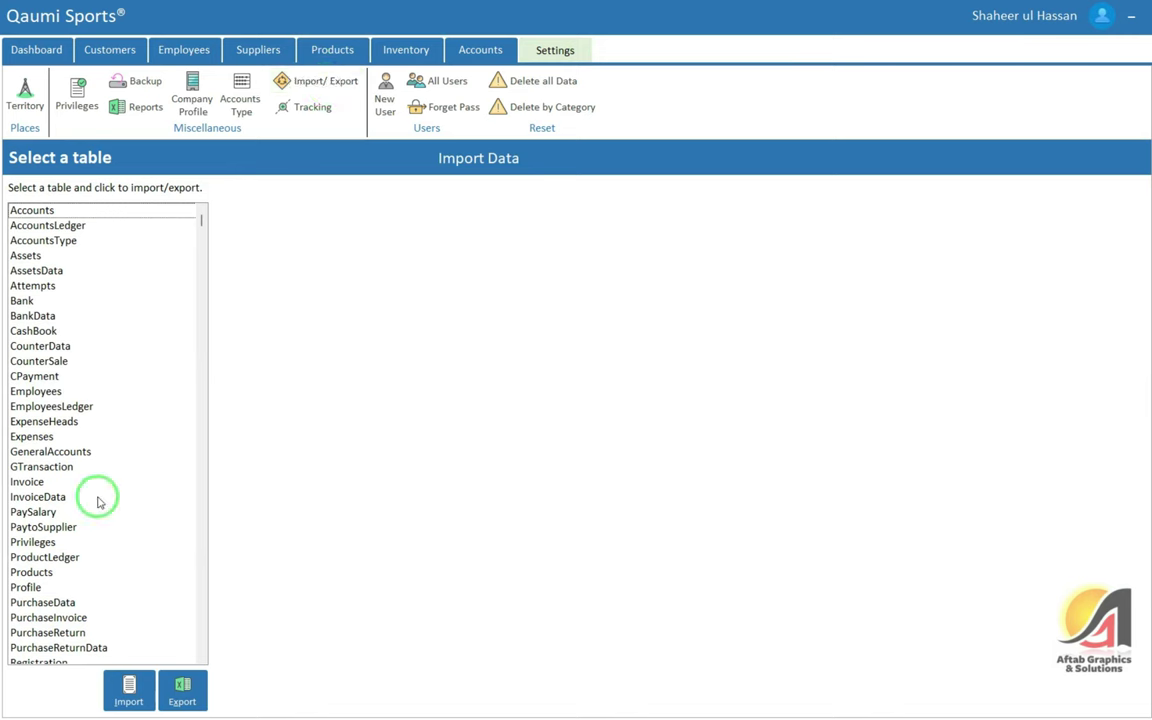
pyautogui.click(50, 210)
pyautogui.click(130, 688)
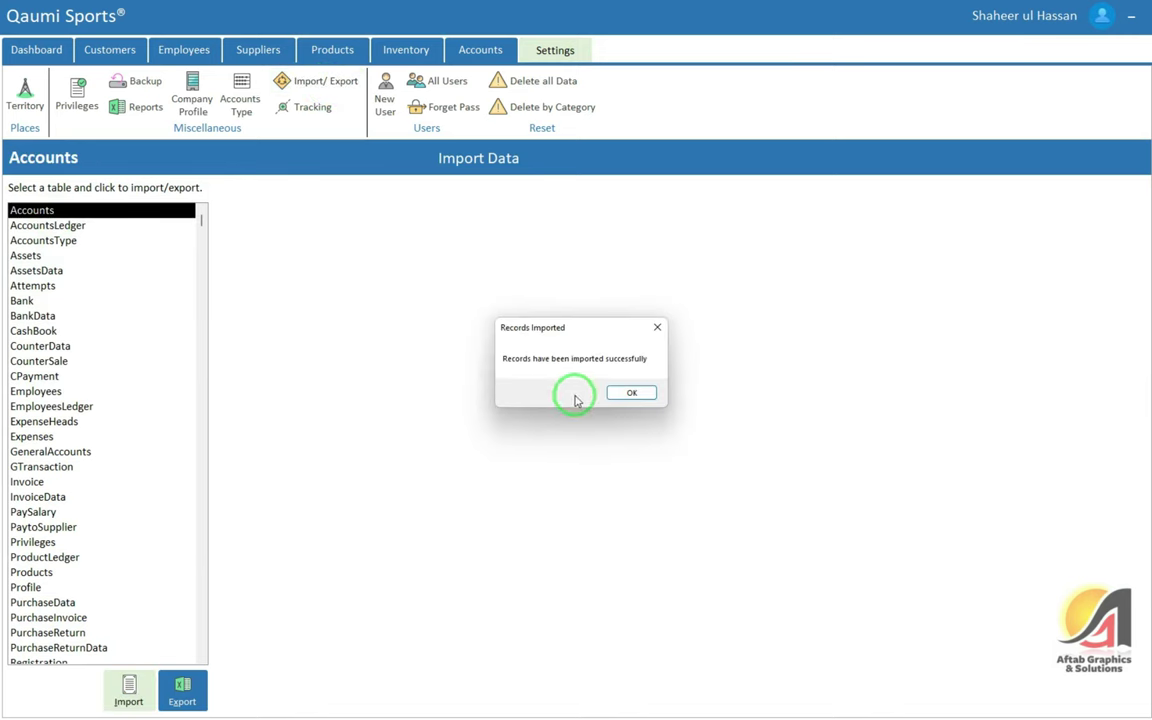
pyautogui.click(614, 393)
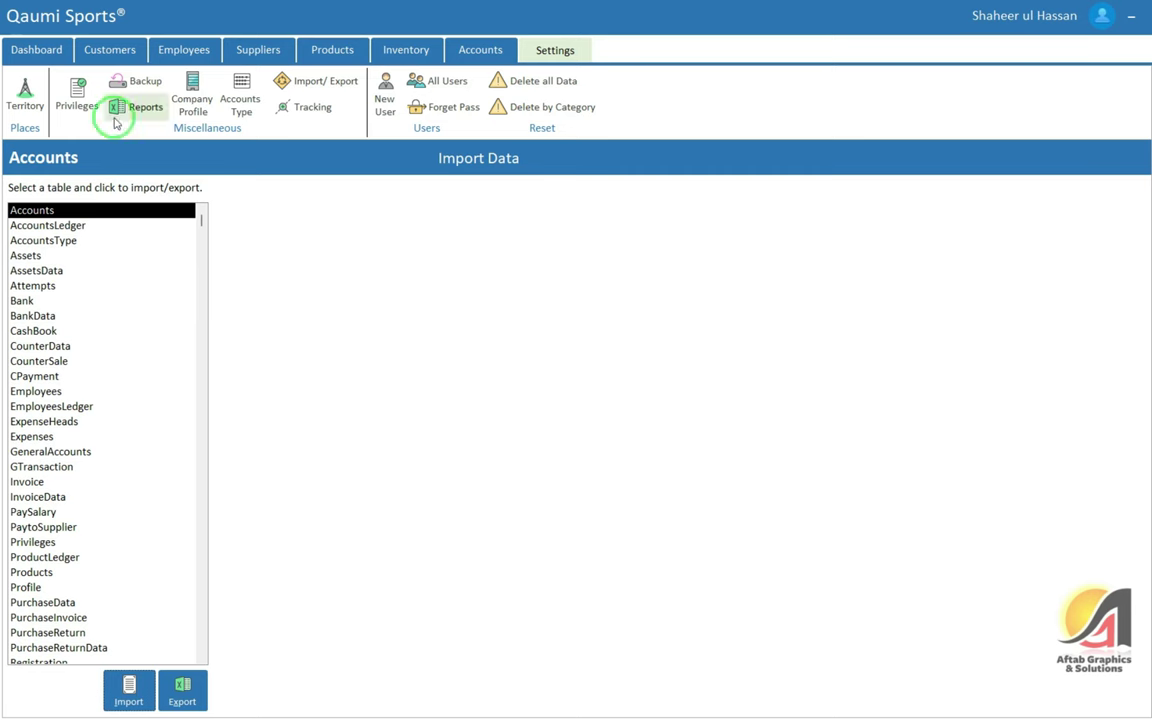
pyautogui.click(108, 47)
pyautogui.click(27, 95)
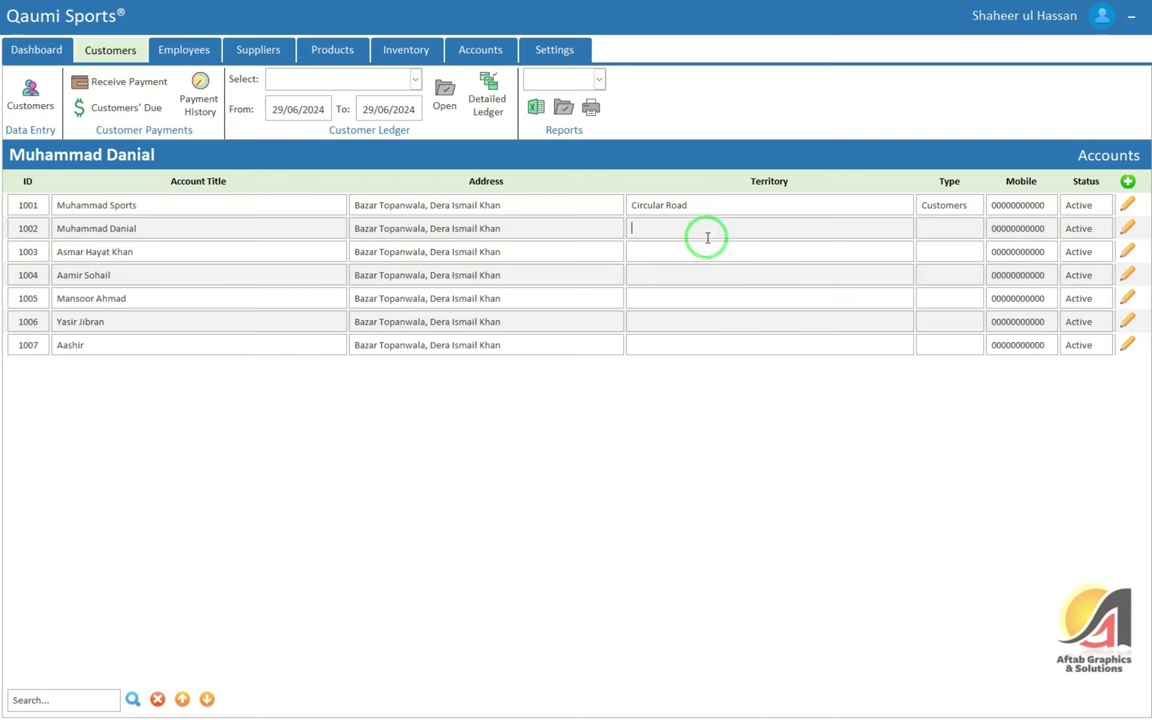
# Change account 1002's Account Type to Customers and save the update
pyautogui.click(1127, 228)
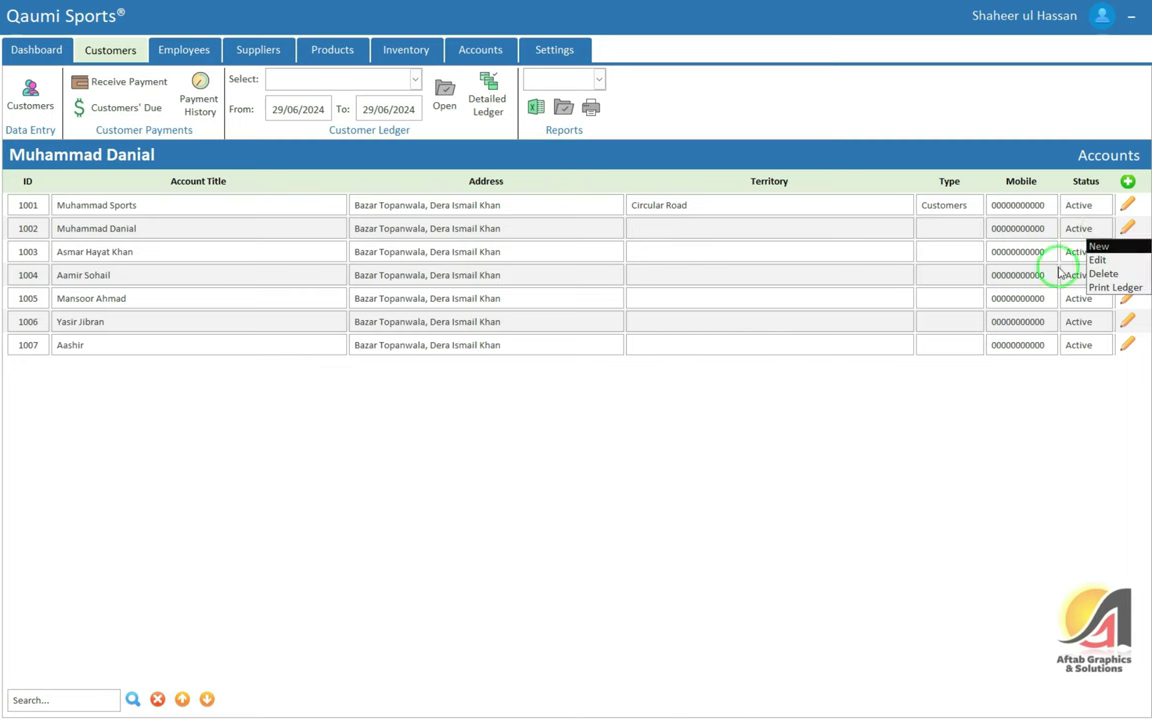
pyautogui.click(1100, 257)
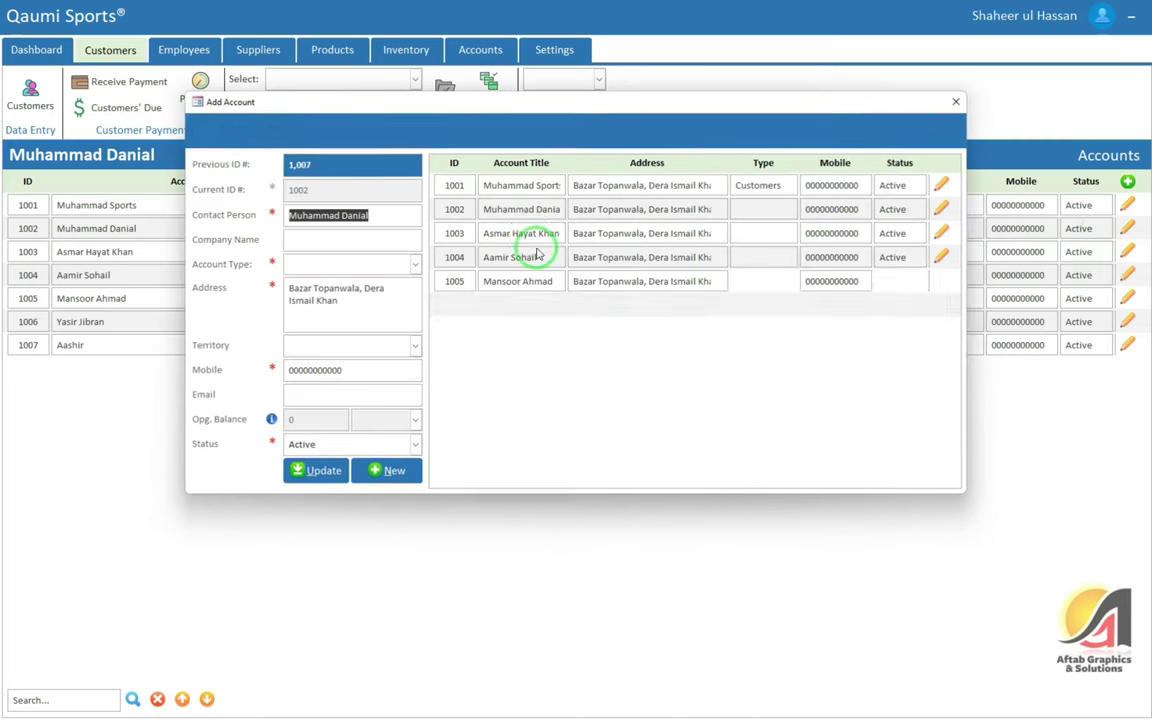
pyautogui.click(313, 263)
pyautogui.click(308, 282)
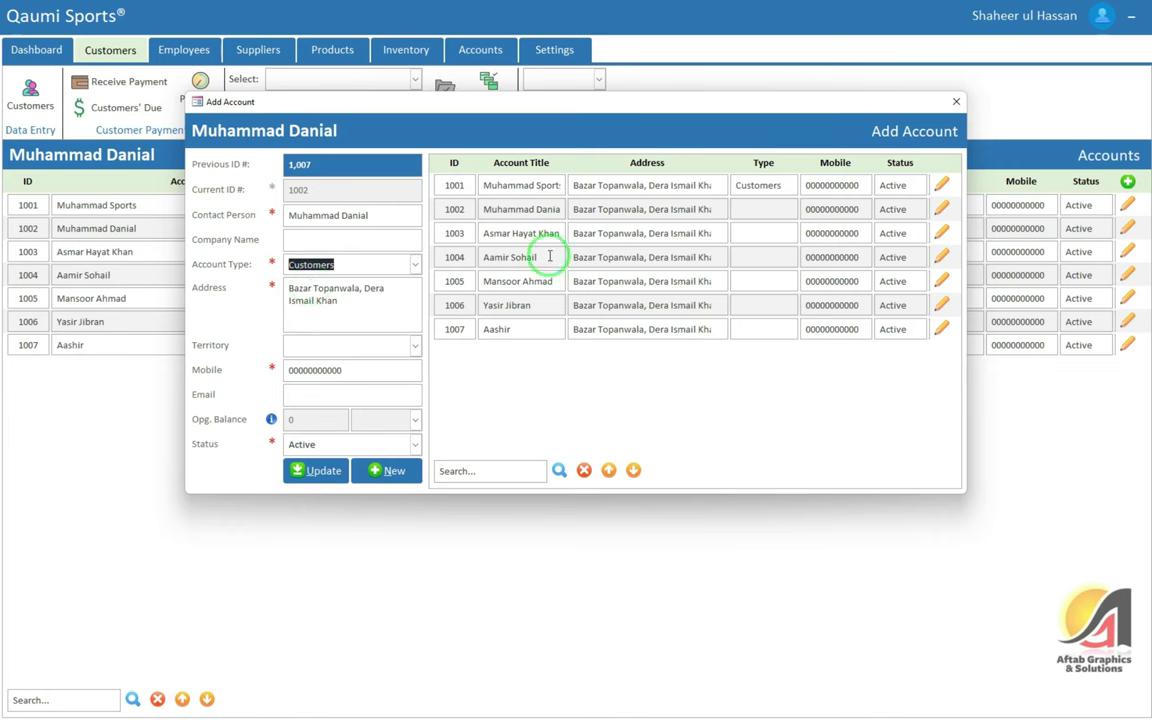
pyautogui.click(340, 343)
pyautogui.moveTo(552, 282); pyautogui.dragTo(538, 283)
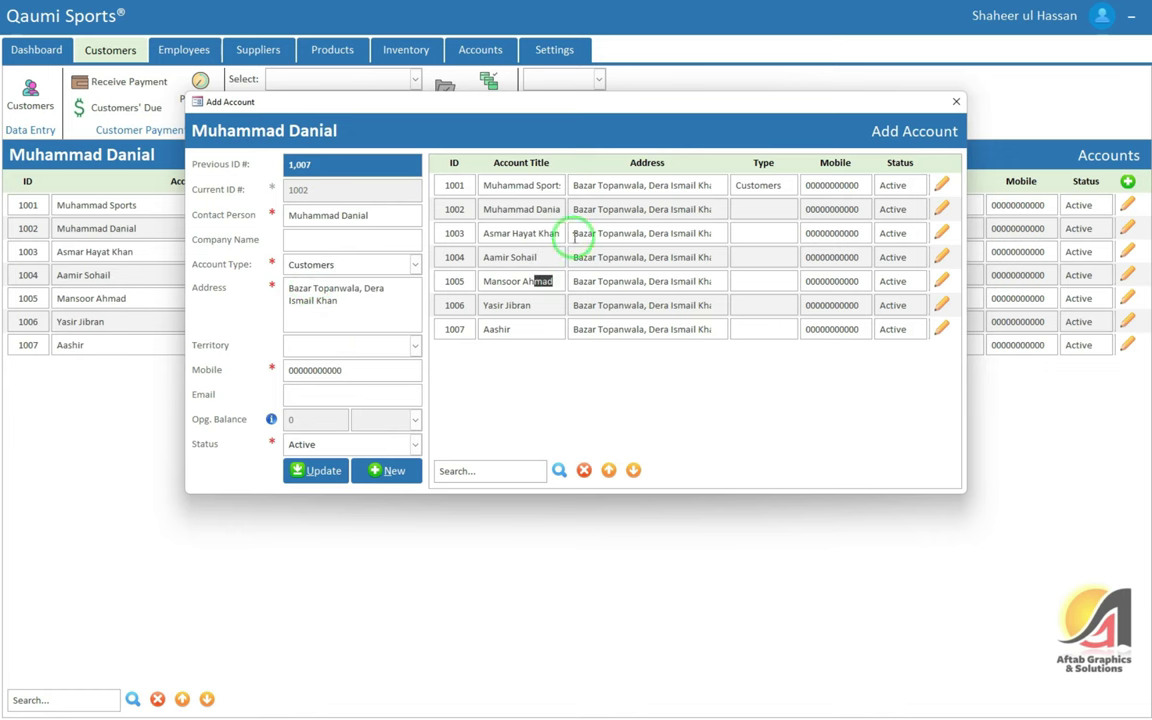
pyautogui.click(353, 462)
pyautogui.click(625, 391)
# Close the account editing window and bring up Windows search
pyautogui.doubleClick(700, 233)
pyautogui.click(956, 101)
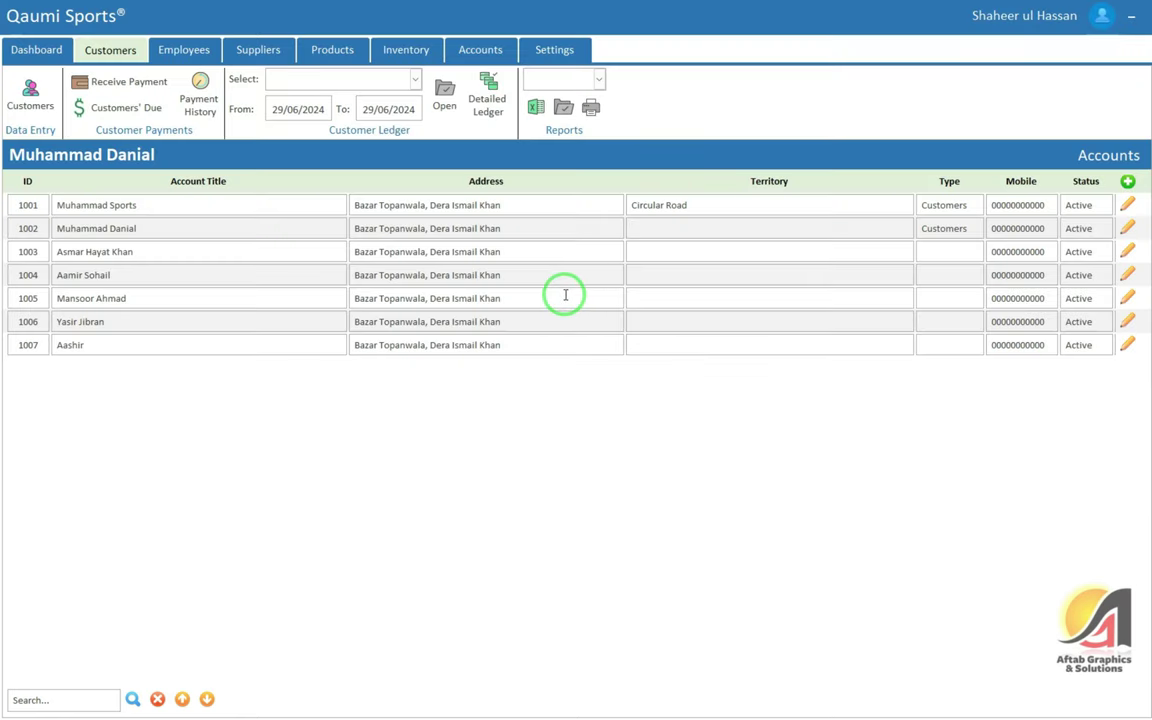
pyautogui.press('super')
# Launch Excel via search and reopen the recent Accounts workbook
pyautogui.write('ex')
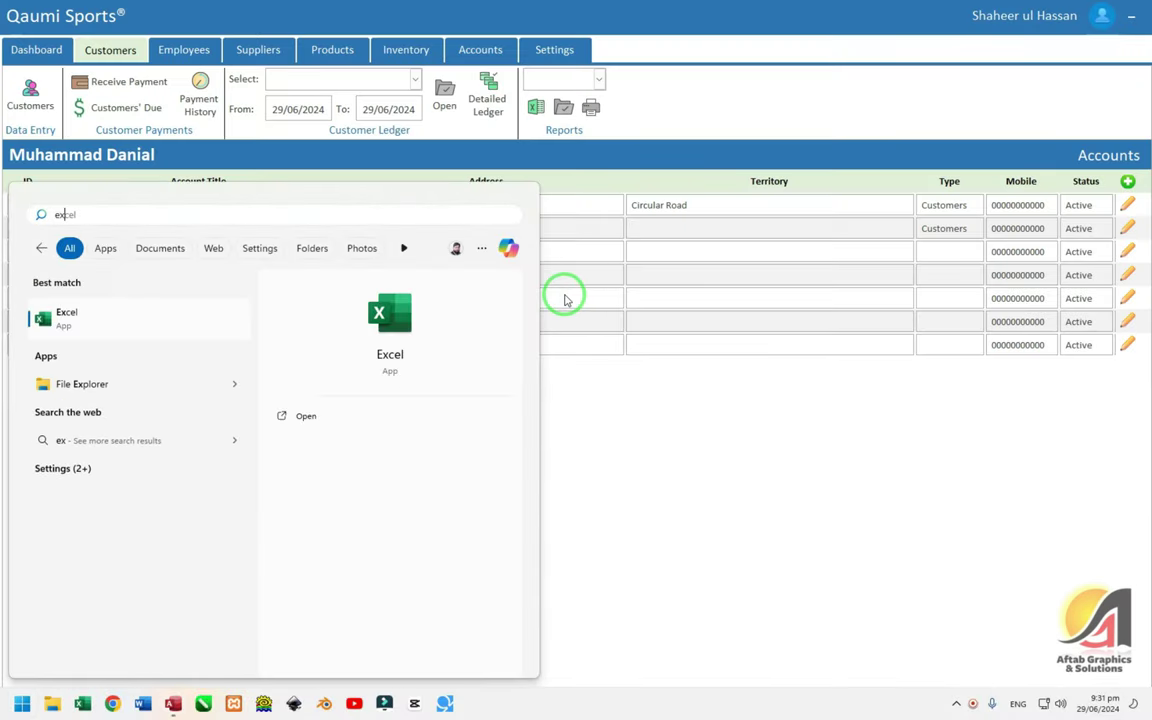
pyautogui.press('Return')
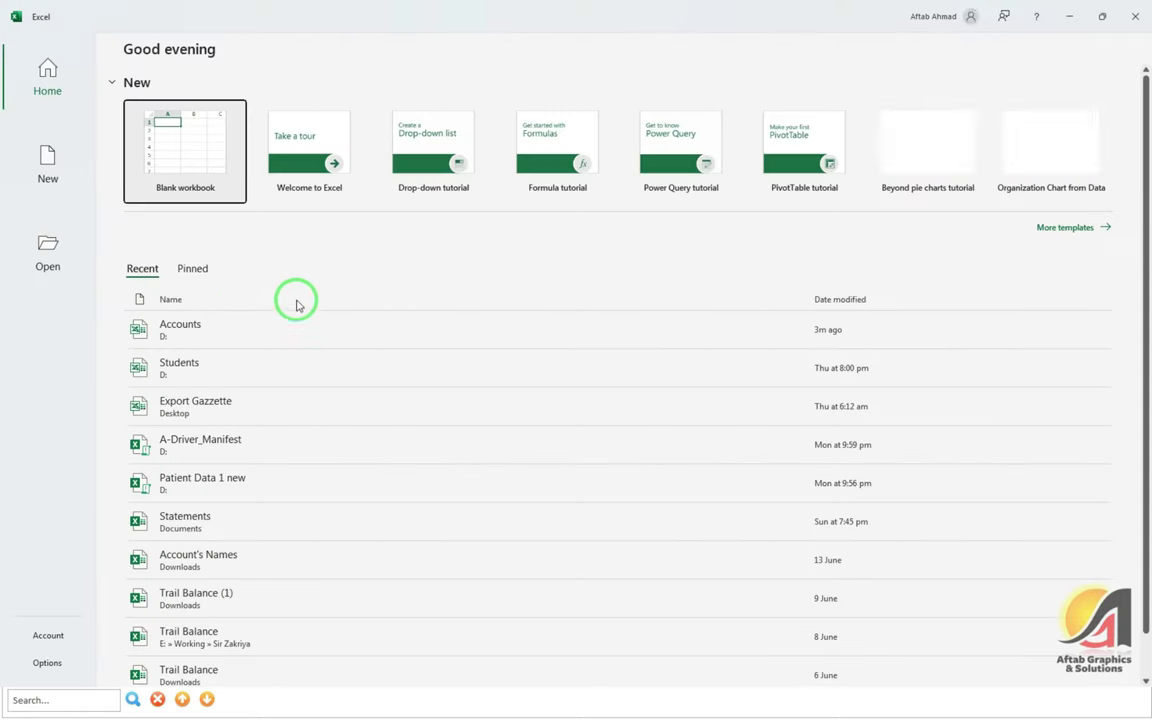
pyautogui.click(204, 327)
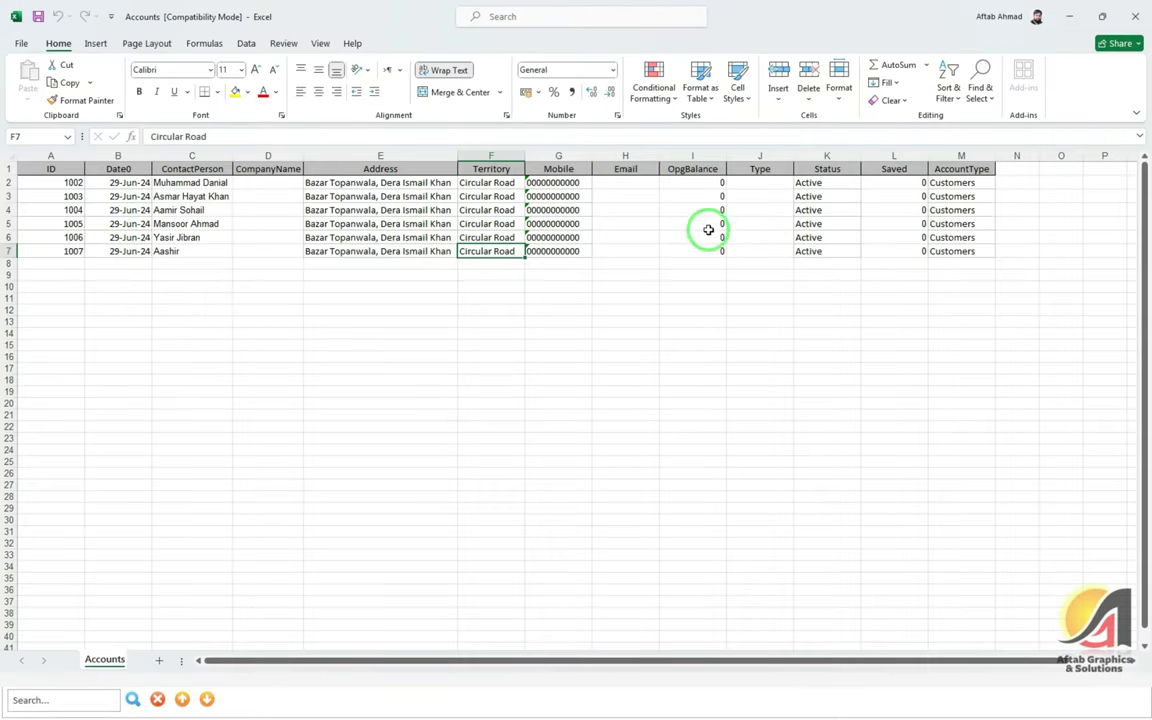
# Compare the Status and Type columns with Access, then copy the Territory values
pyautogui.click(841, 182)
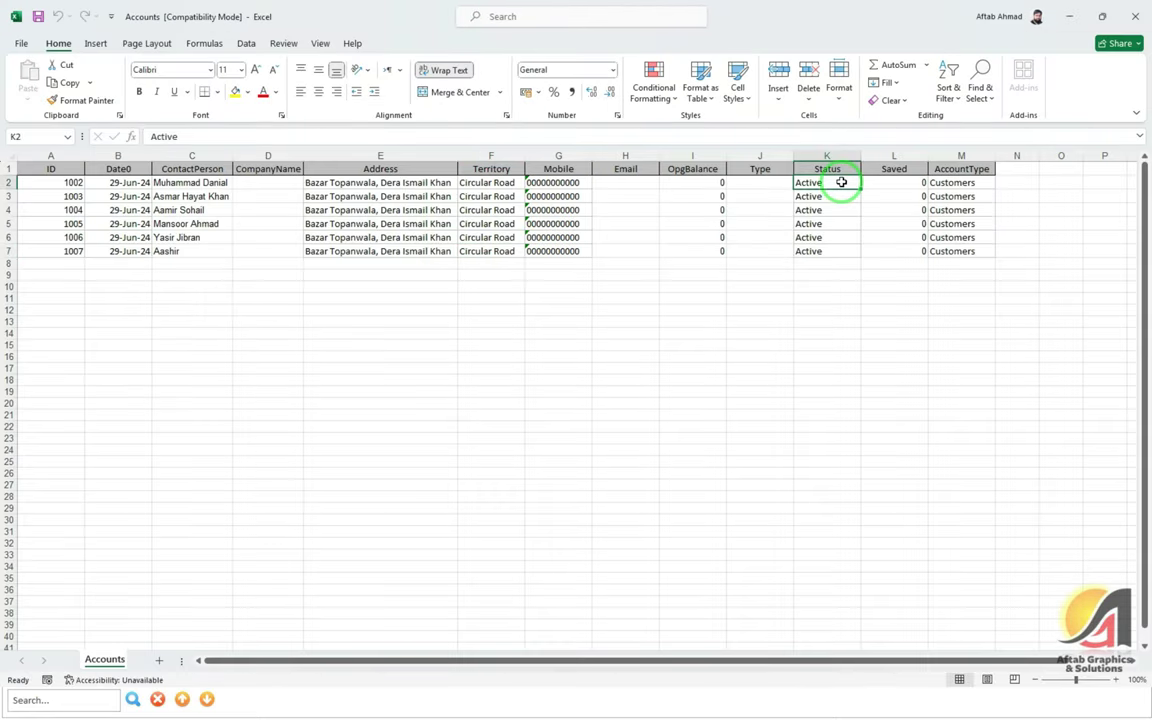
pyautogui.click(763, 184)
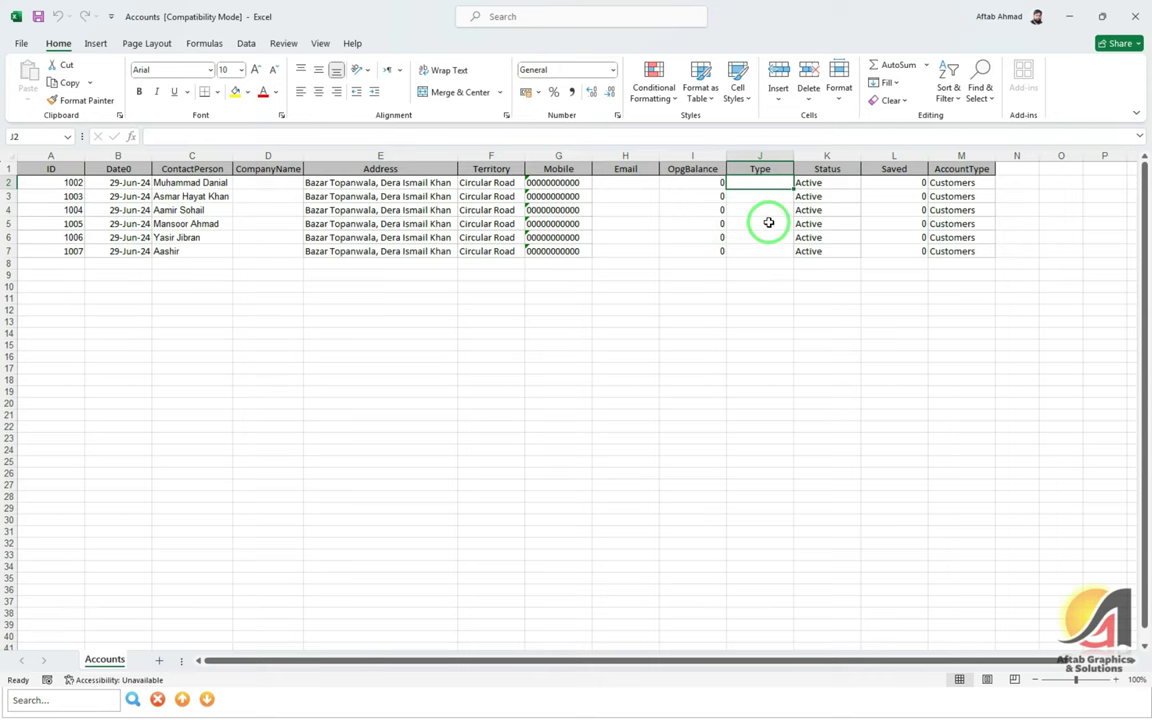
pyautogui.hotkey('alt', 'Tab')
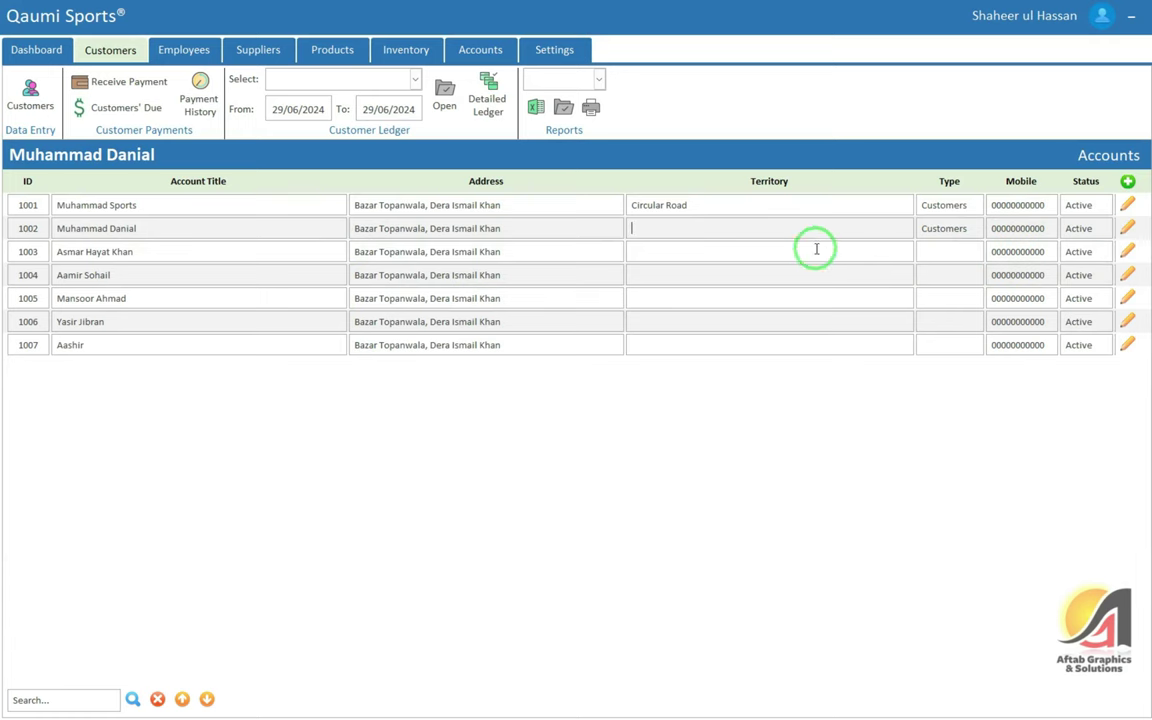
pyautogui.hotkey('alt', 'Tab')
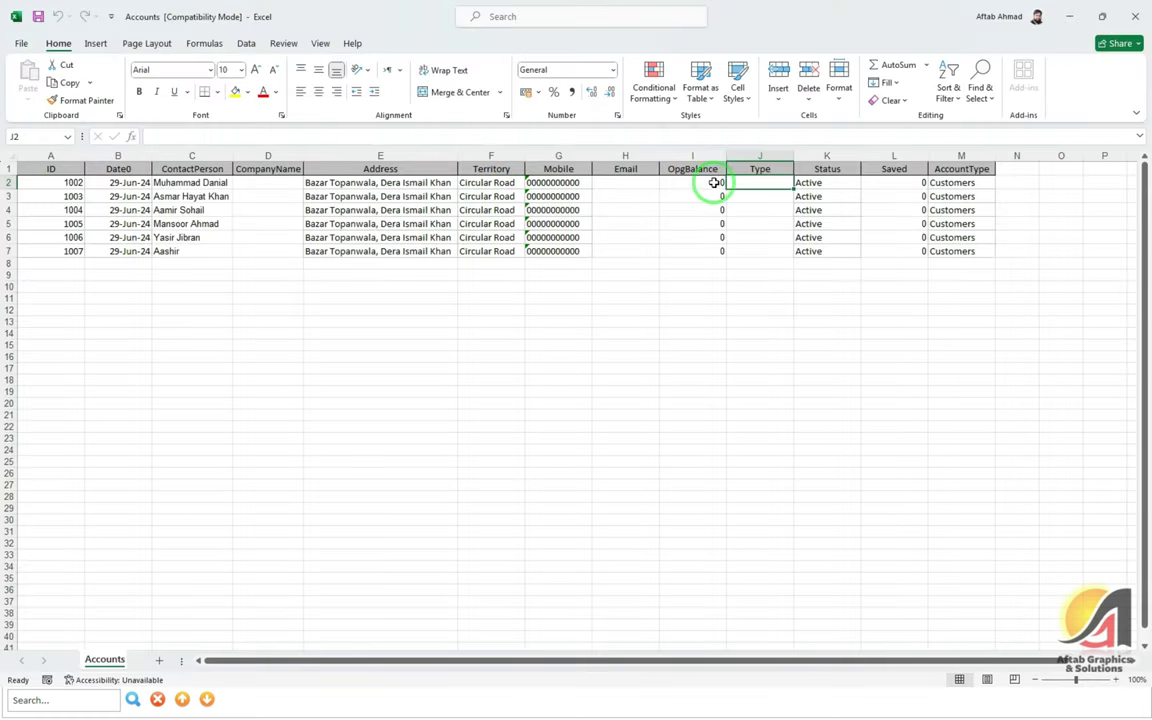
pyautogui.click(283, 186)
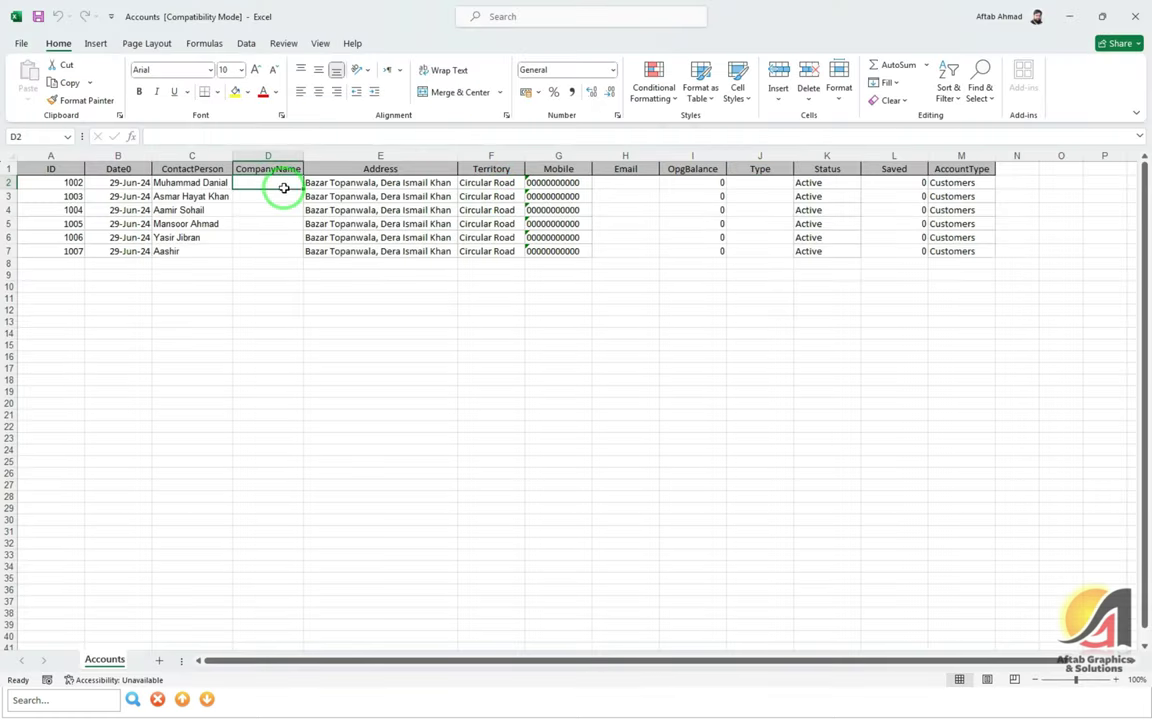
pyautogui.moveTo(522, 184); pyautogui.dragTo(496, 245)
pyautogui.hotkey('ctrl', 'c')
# Check row 1002's Territory field in Access against the Excel sheet
pyautogui.hotkey('alt', 'Tab')
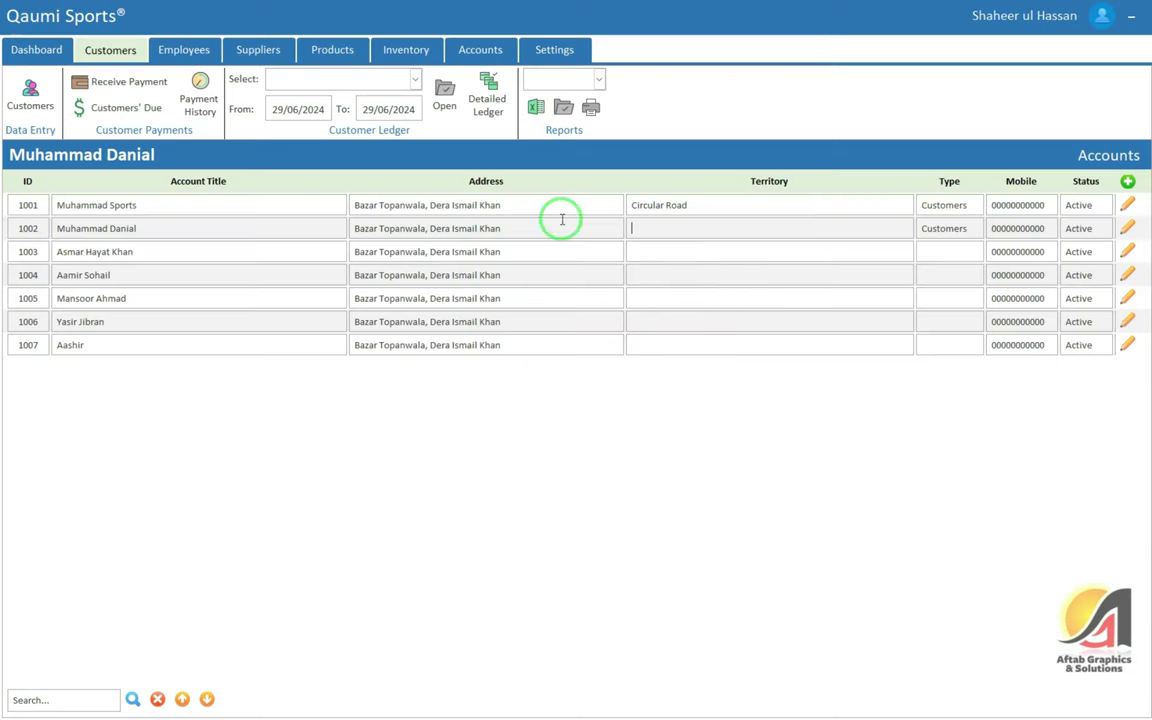
pyautogui.click(661, 237)
pyautogui.scroll(-2, 669, 247)
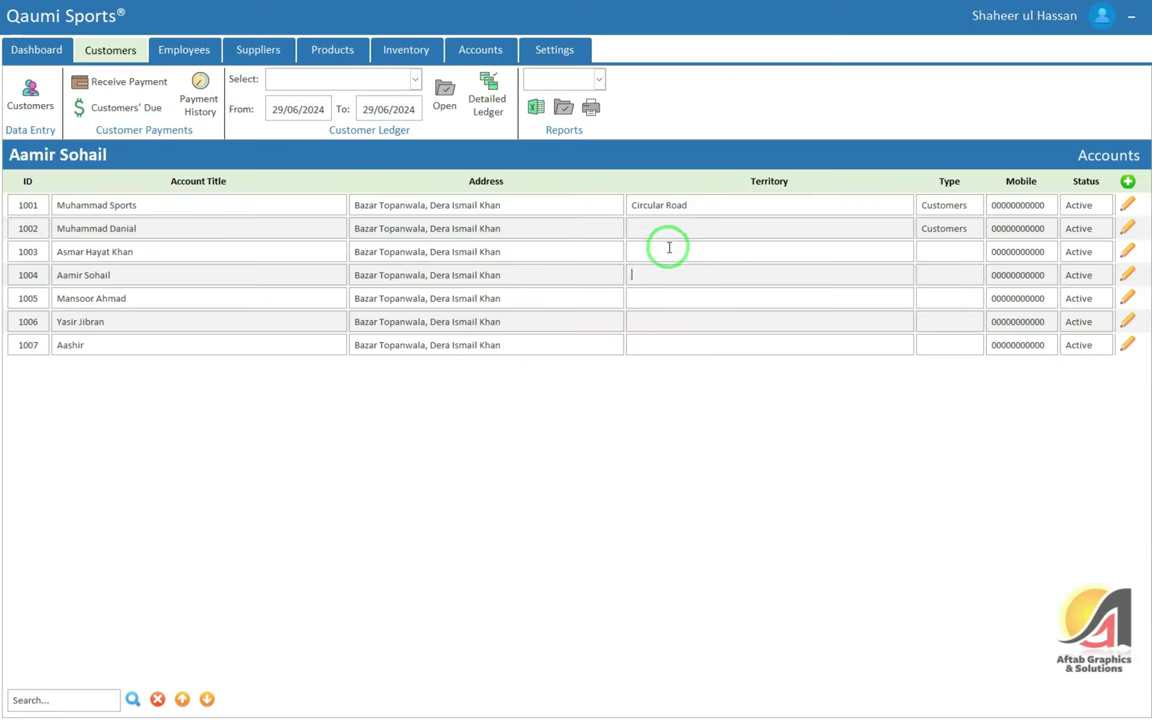
pyautogui.scroll(2, 704, 254)
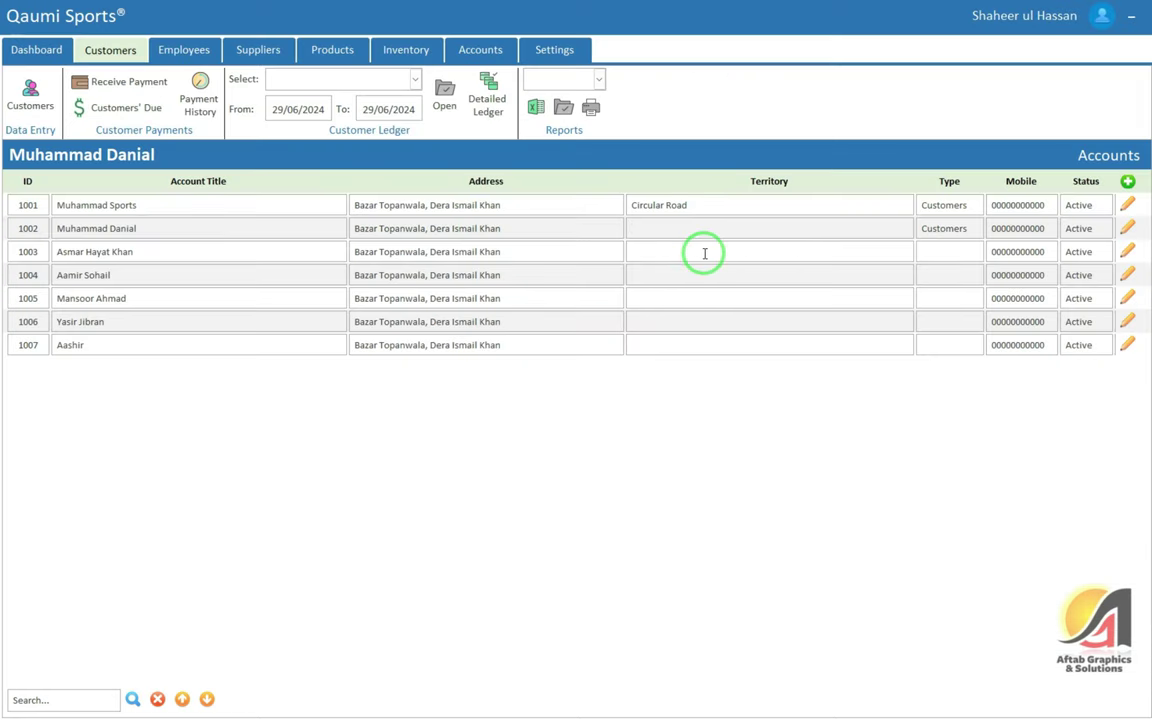
pyautogui.hotkey('alt', 'Tab')
pyautogui.hotkey('alt', 'Tab')
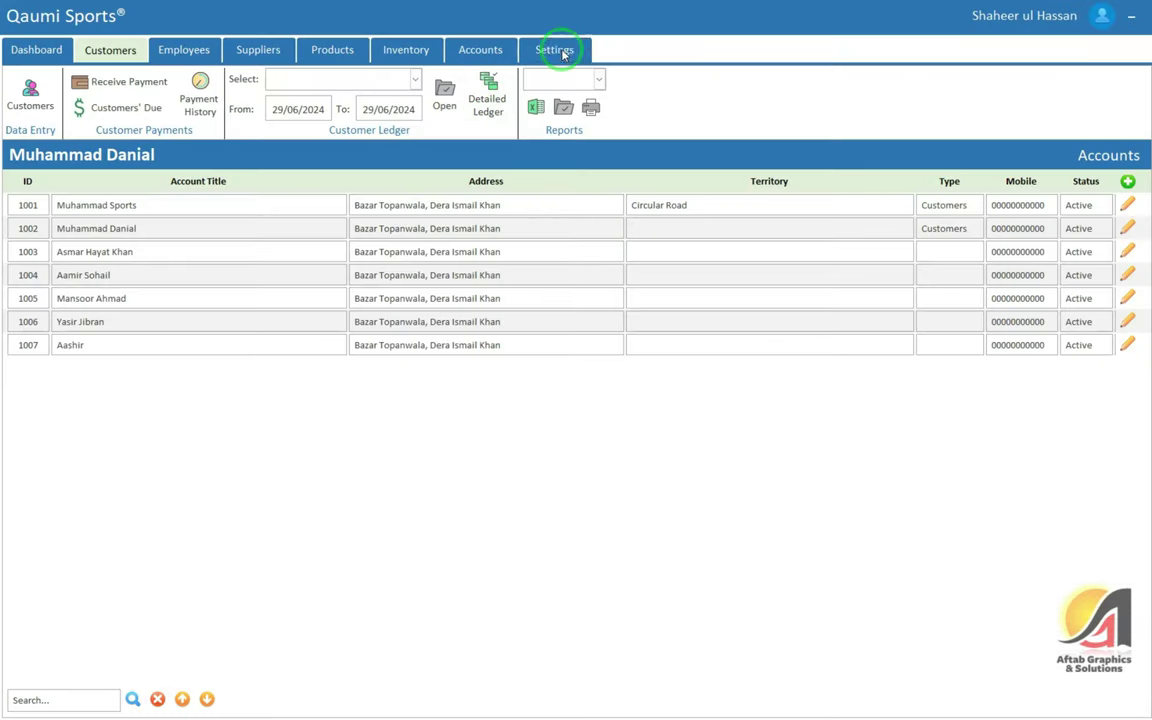
# Delete all Customers category data with the password and view the empty accounts list
pyautogui.click(560, 51)
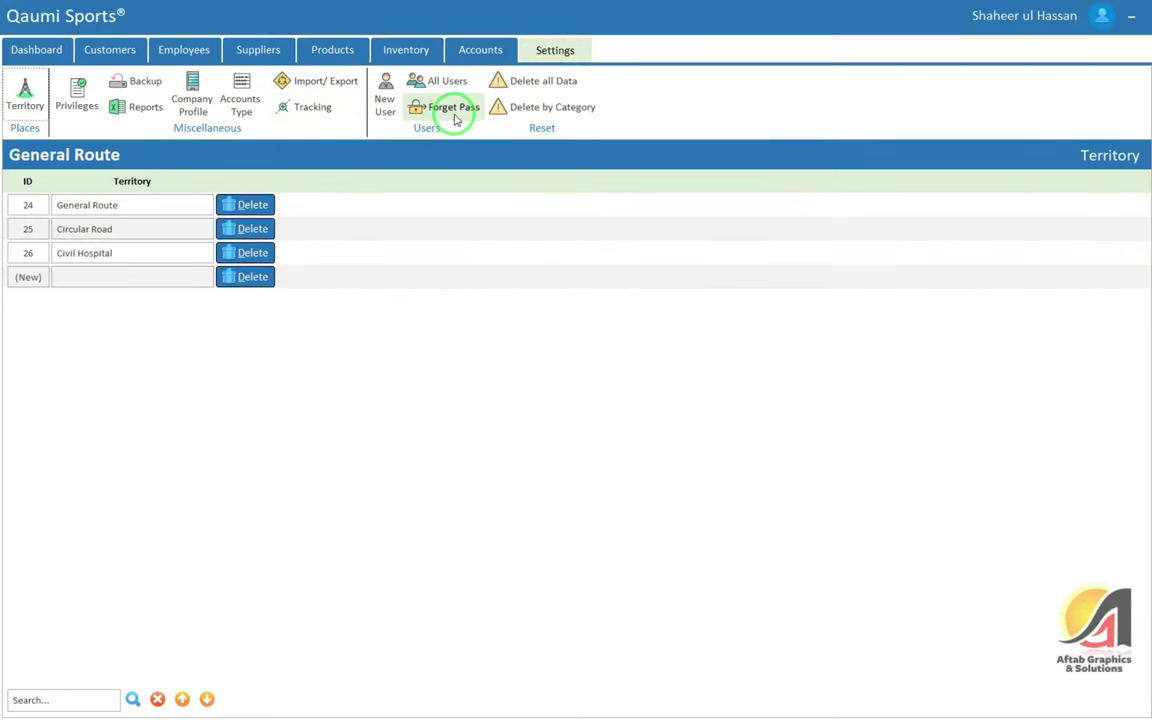
pyautogui.click(555, 110)
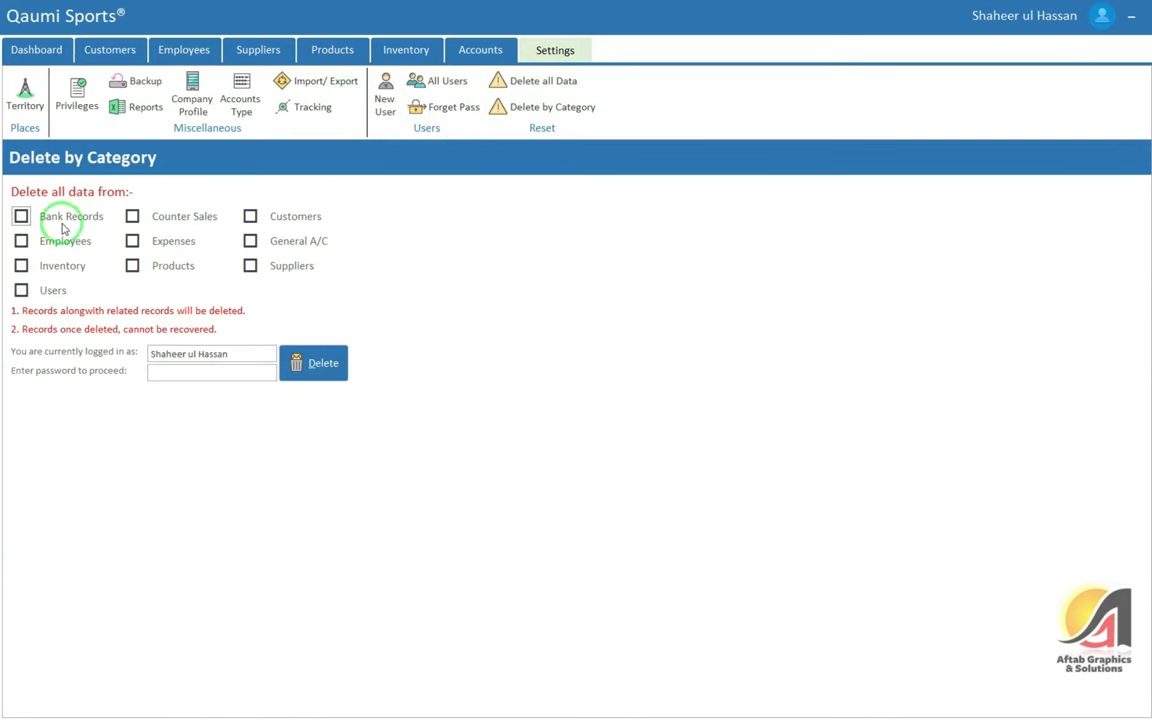
pyautogui.click(251, 217)
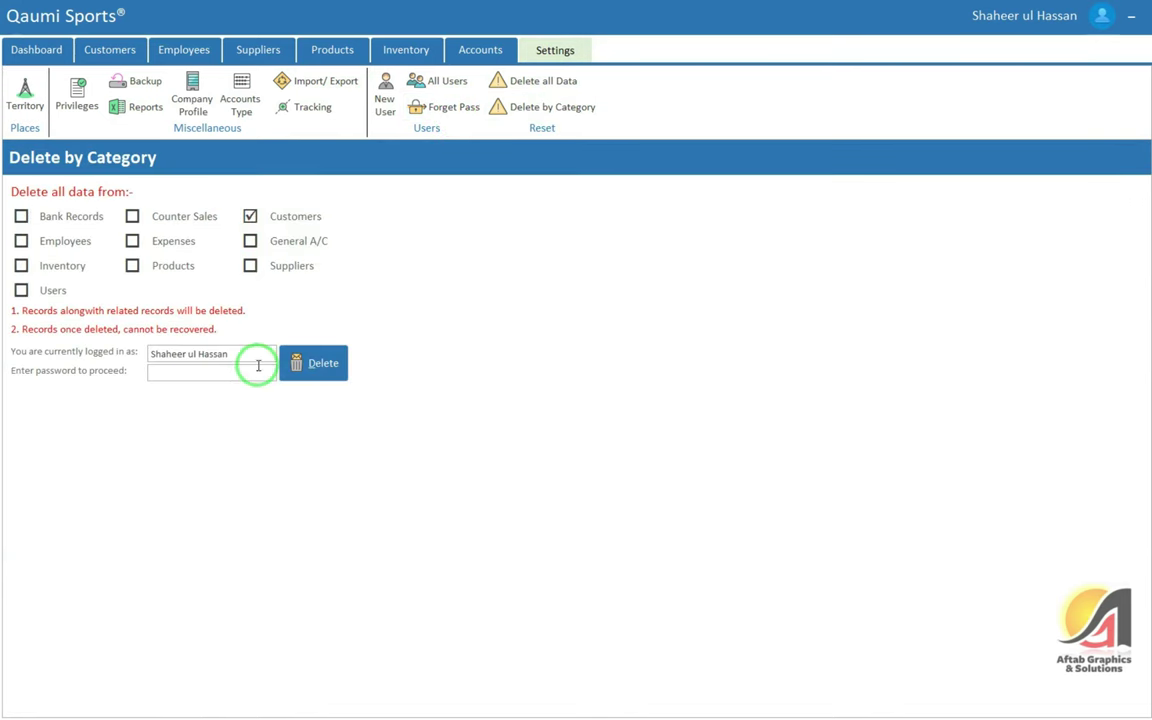
pyautogui.write('*')
pyautogui.press('Return')
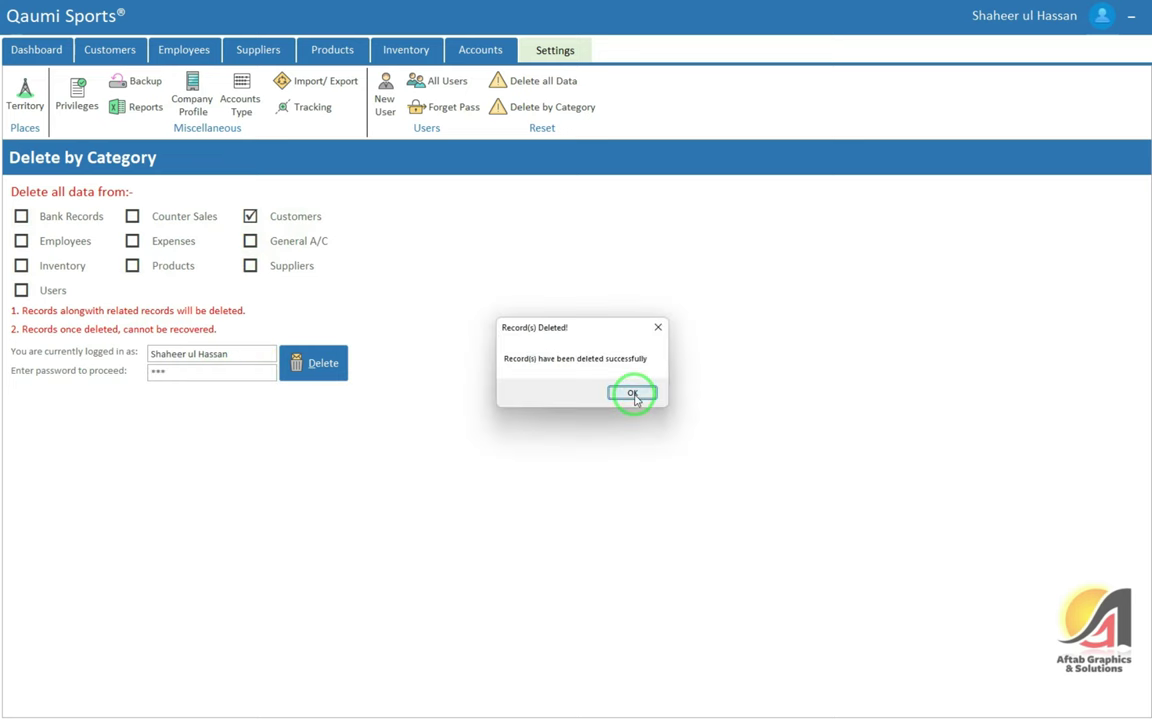
pyautogui.click(633, 394)
pyautogui.click(110, 51)
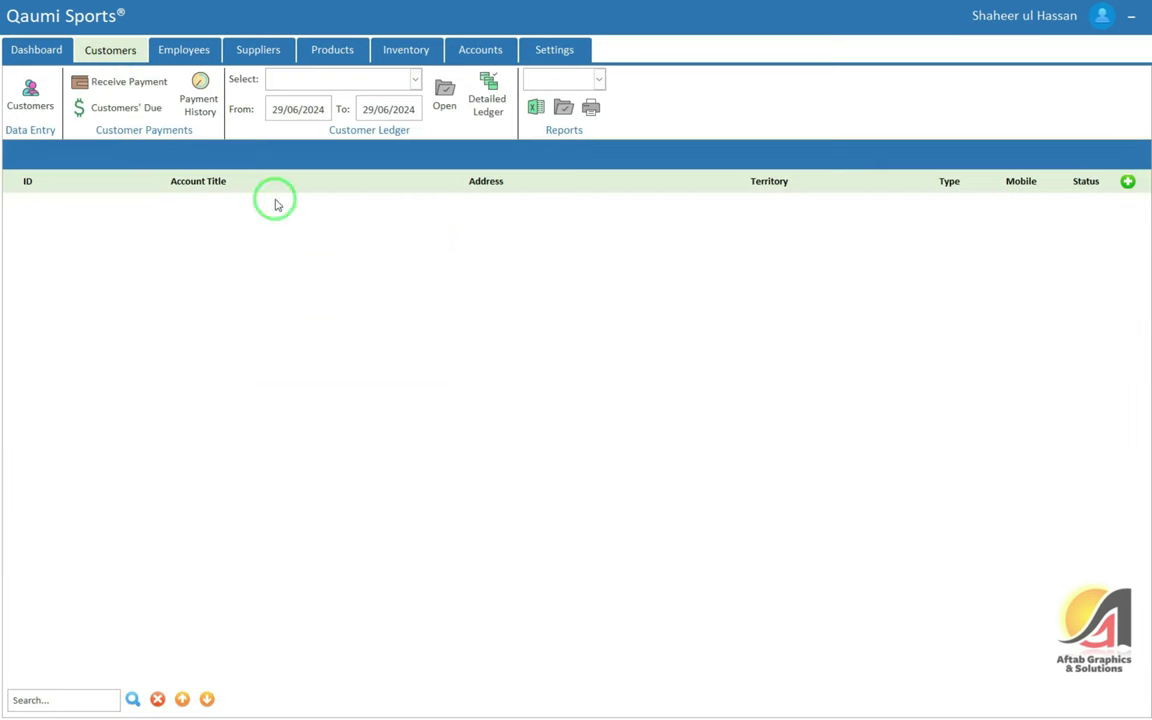
# Enter Customers in Type cell J2 and paste it into J3:J7
pyautogui.hotkey('alt', 'Tab')
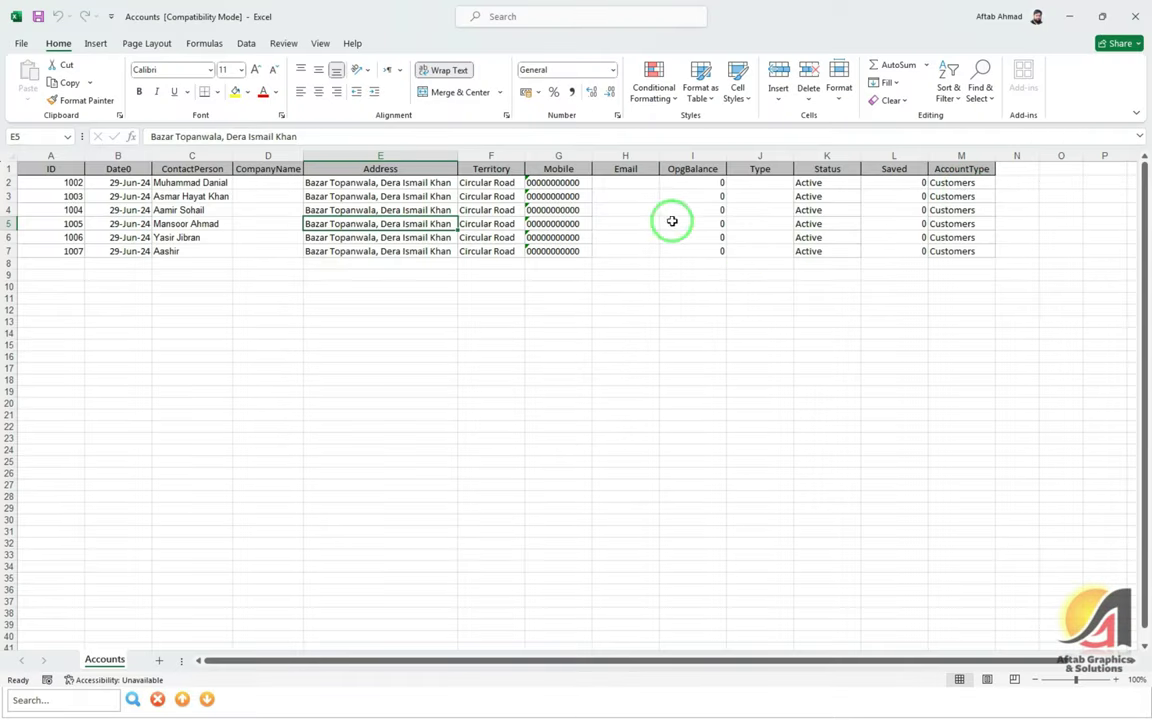
pyautogui.click(645, 183)
pyautogui.click(753, 184)
pyautogui.write('Custo')
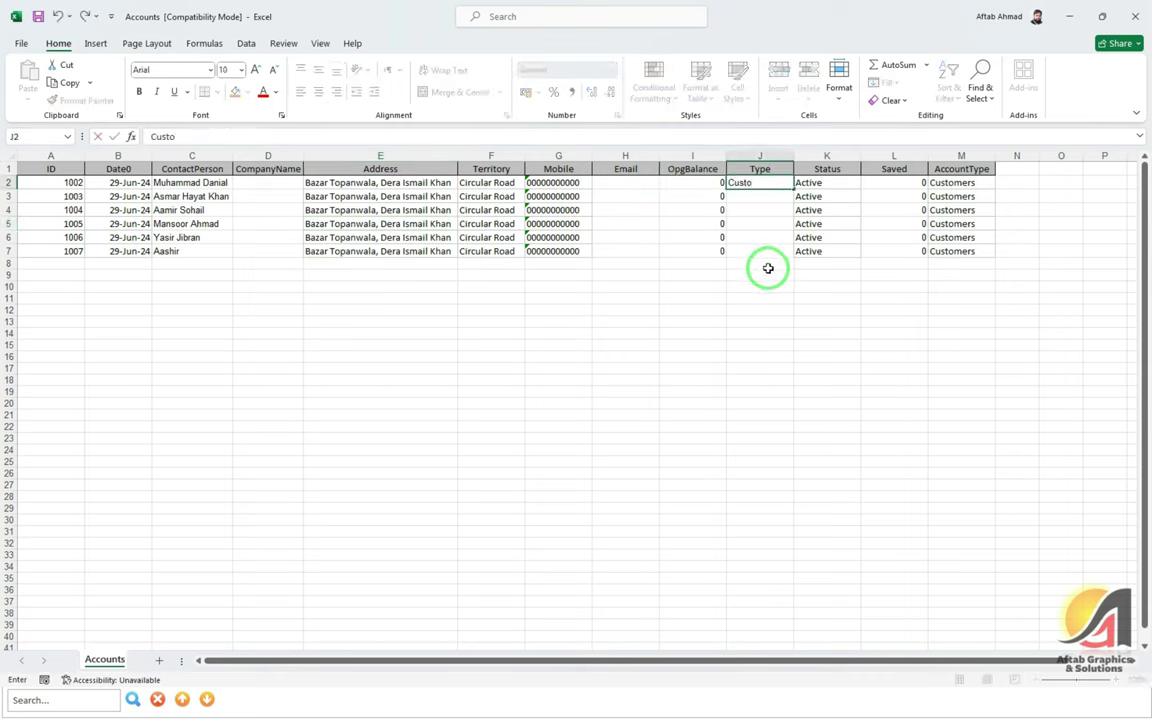
pyautogui.hotkey('ctrl', 'Return')
pyautogui.hotkey('ctrl', 'c')
pyautogui.press('Down')
pyautogui.hotkey('shift', 'Down')
pyautogui.hotkey('shift', 'Down')
pyautogui.hotkey('shift', 'Down')
pyautogui.hotkey('shift', 'Down')
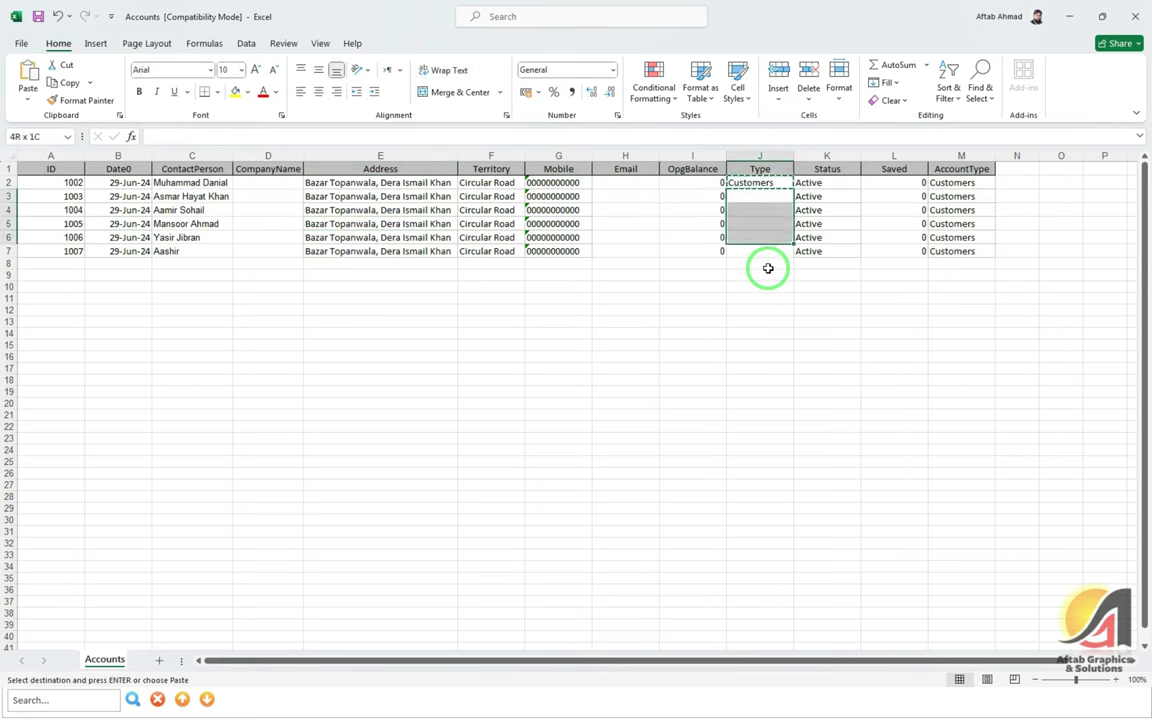
pyautogui.press('Return')
pyautogui.press('Left')
# Renumber the IDs as 1001 and 1002, then fill the series to 1006 in row 7
pyautogui.hotkey('ctrl', 'Home')
pyautogui.press('Right')
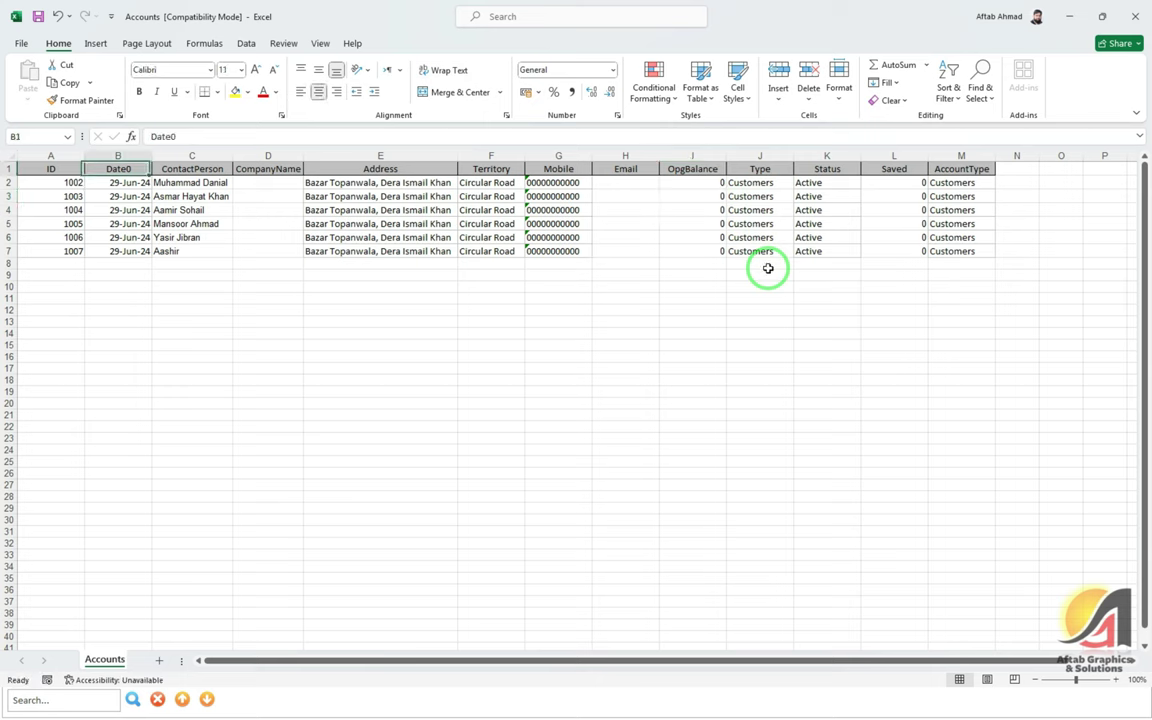
pyautogui.press('Left')
pyautogui.press('Down')
pyautogui.write('1001')
pyautogui.press('Return')
pyautogui.press('Up')
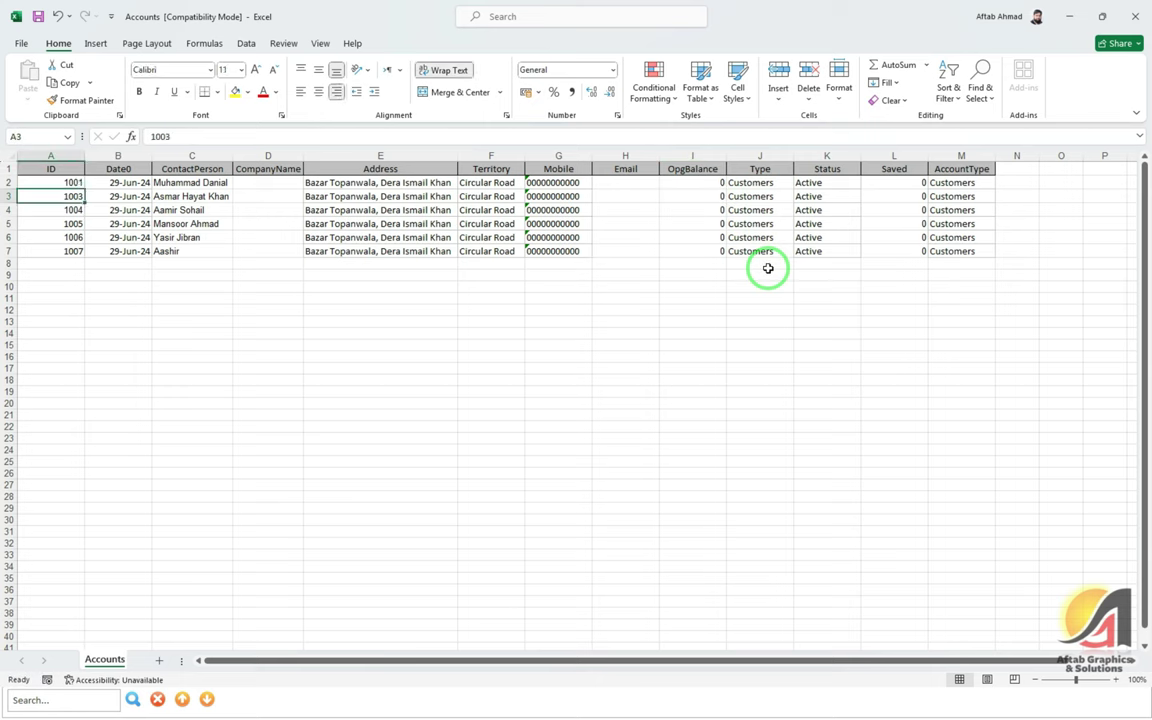
pyautogui.write('1')
pyautogui.press('Up')
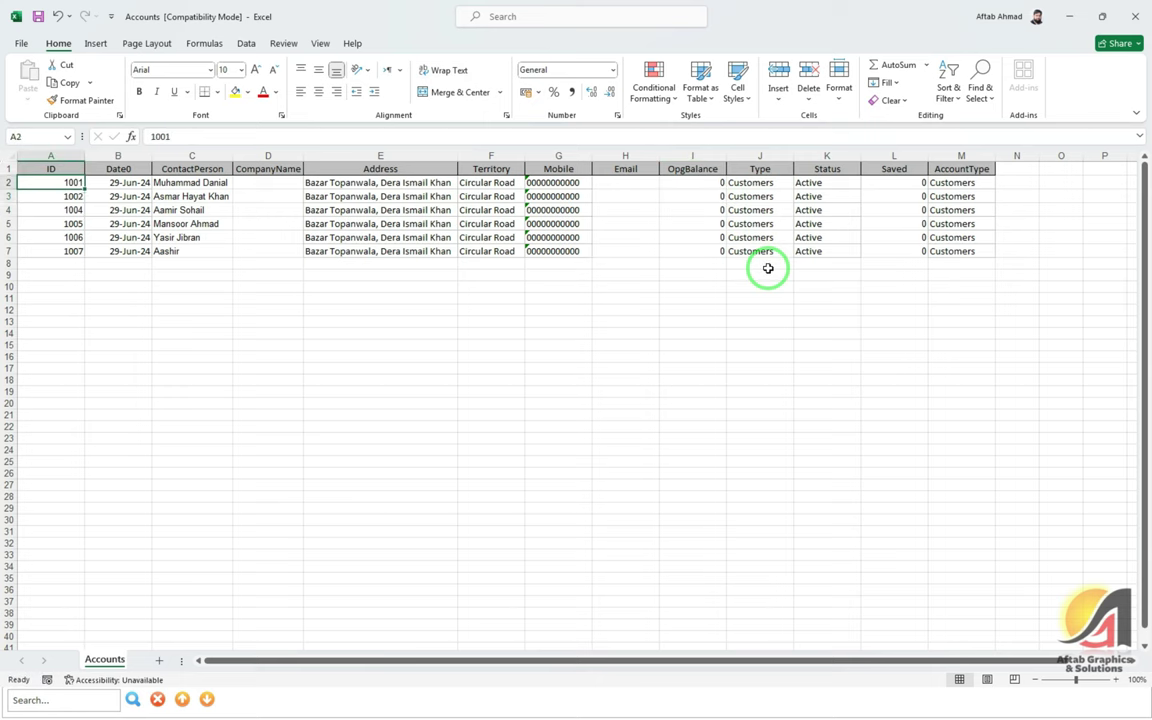
pyautogui.hotkey('shift', 'Down')
pyautogui.moveTo(87, 203); pyautogui.dragTo(82, 251)
pyautogui.click(132, 236)
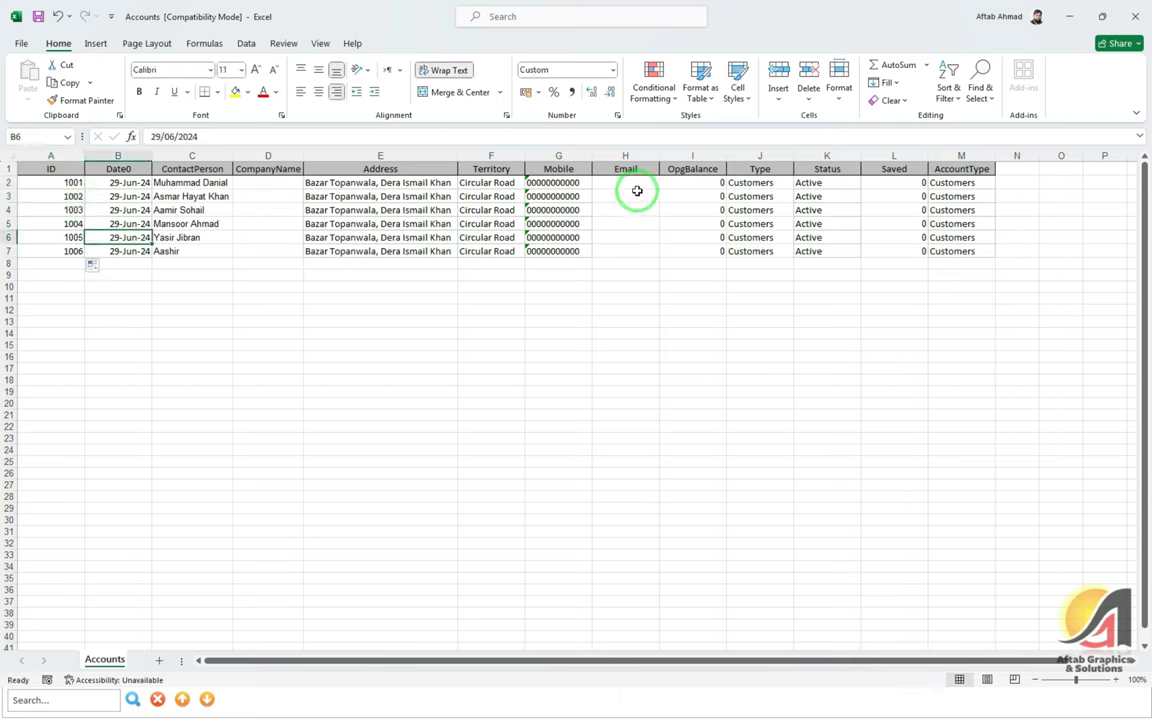
# Review the AccountType, Email, Territory and Address values in the first rows
pyautogui.click(932, 182)
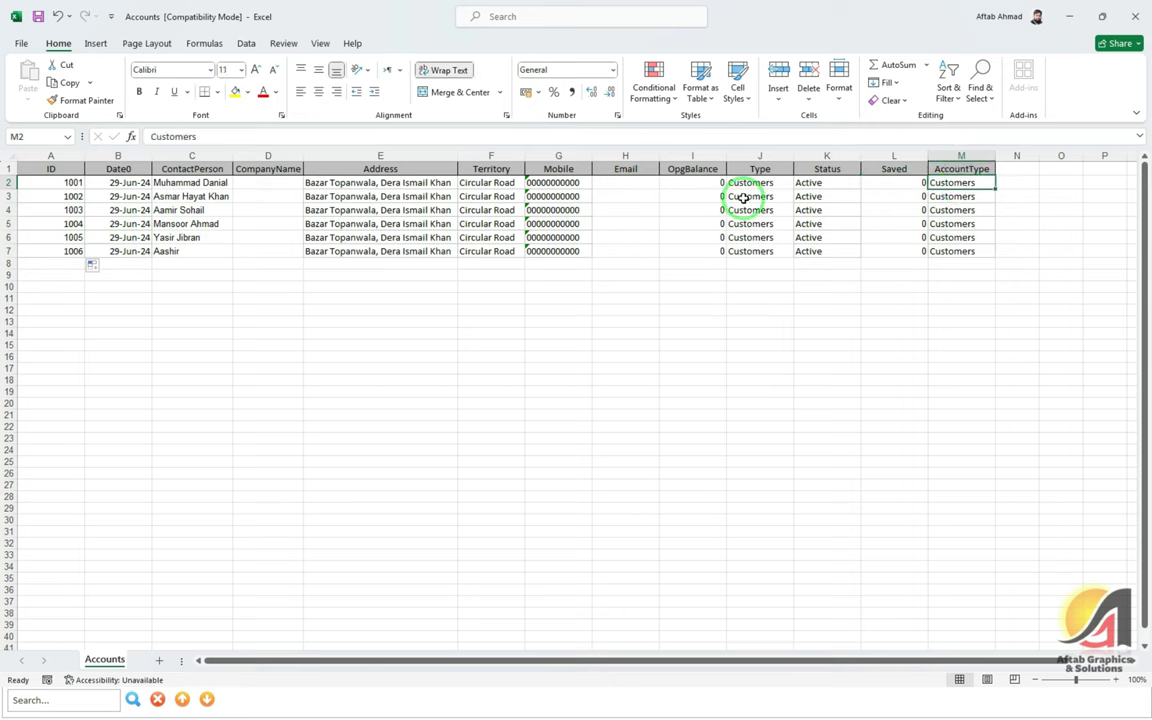
pyautogui.click(630, 183)
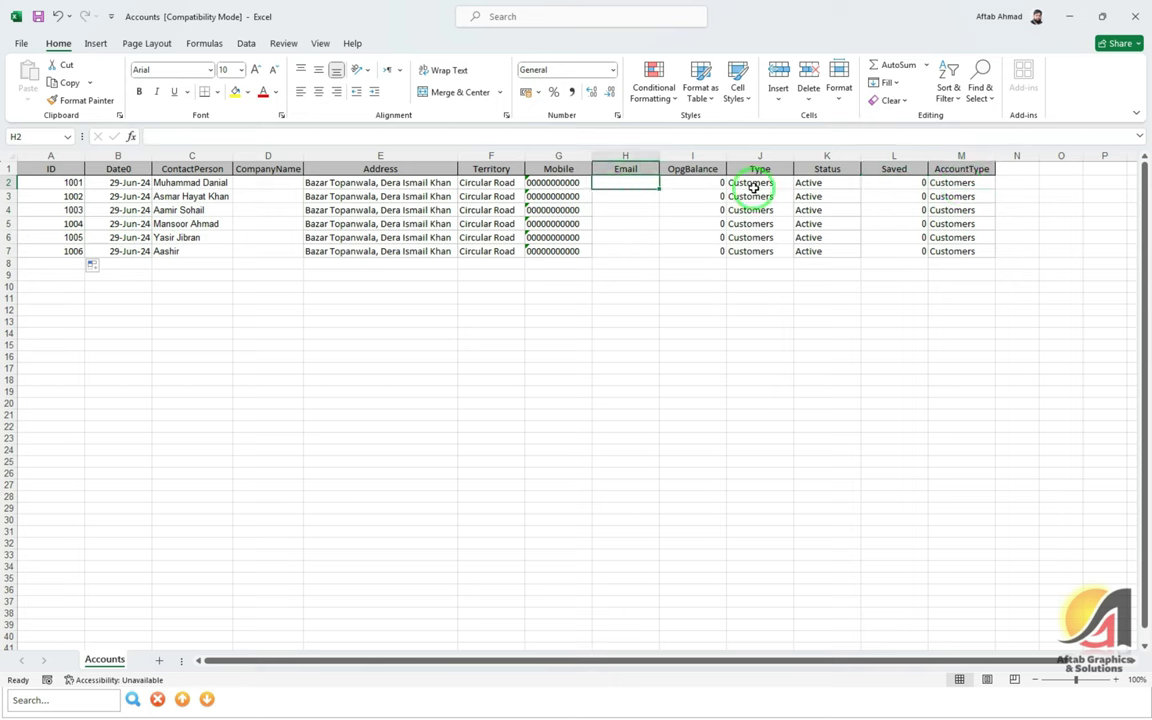
pyautogui.click(481, 184)
pyautogui.click(505, 198)
pyautogui.click(399, 228)
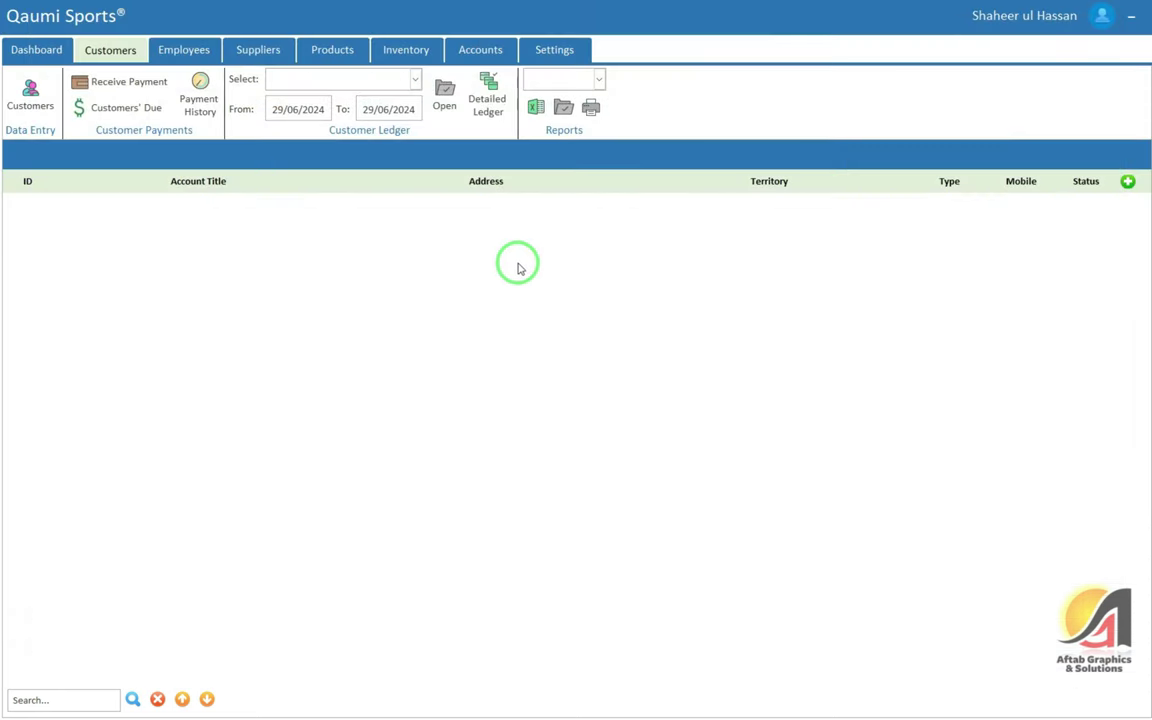
# Import the Excel records into the Accounts table from Settings > Import/Export
pyautogui.click(556, 50)
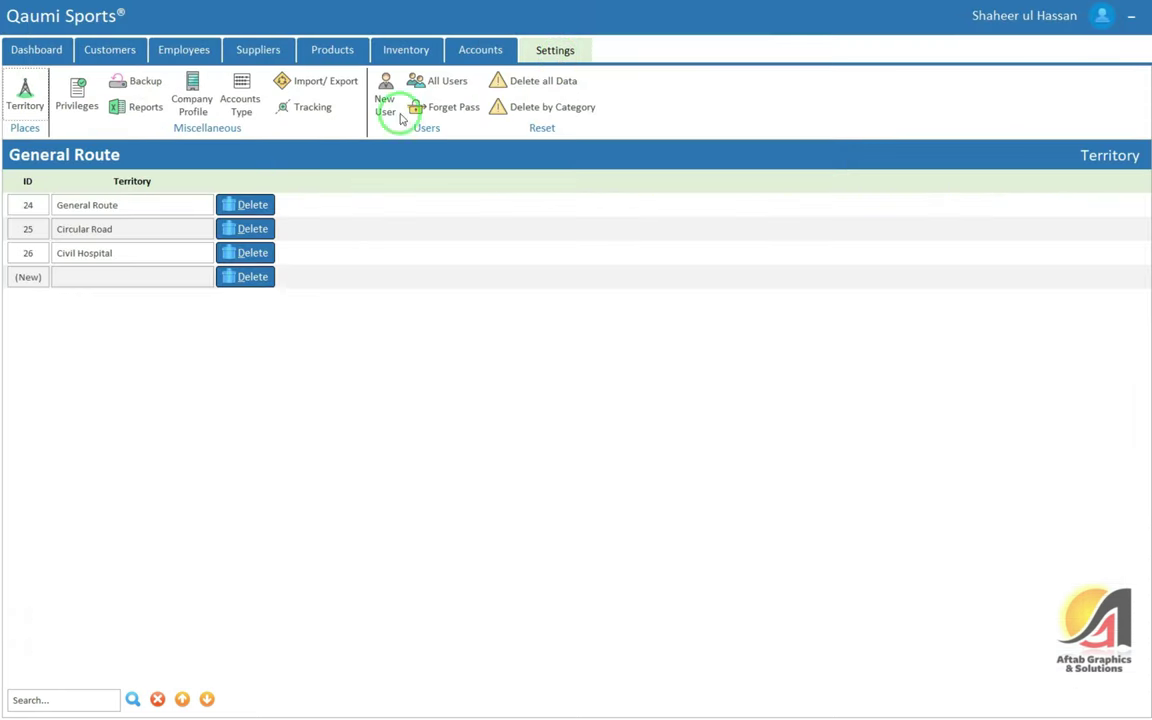
pyautogui.click(325, 80)
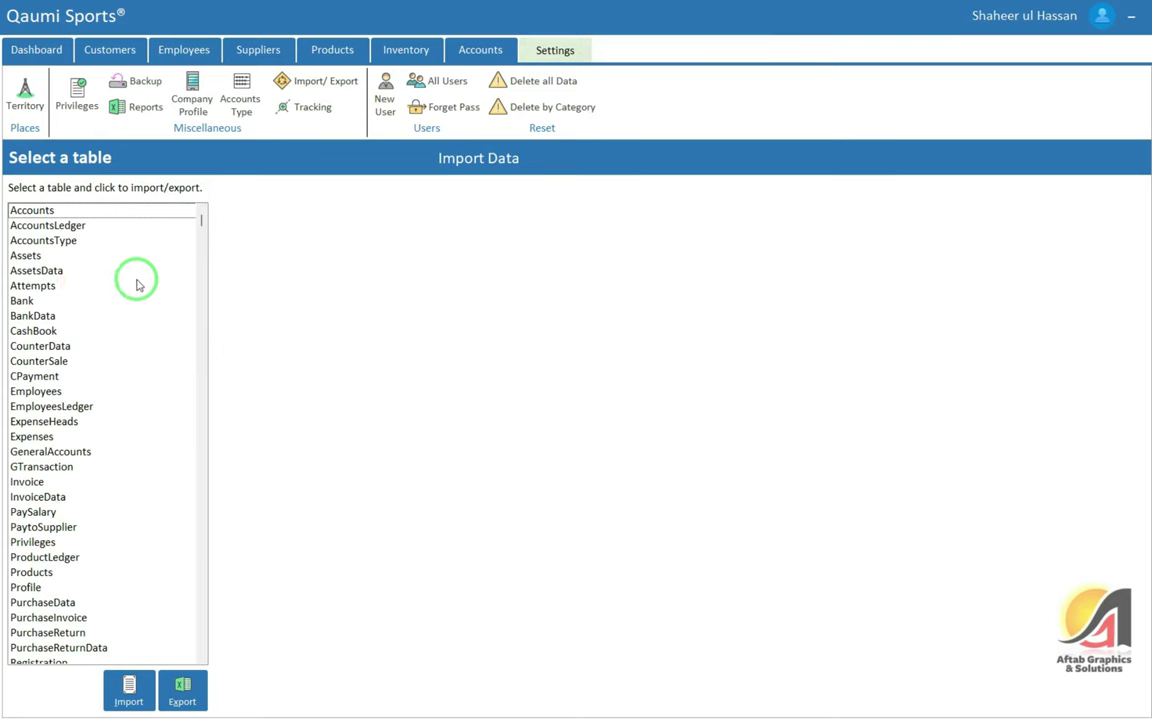
pyautogui.click(63, 213)
pyautogui.click(130, 688)
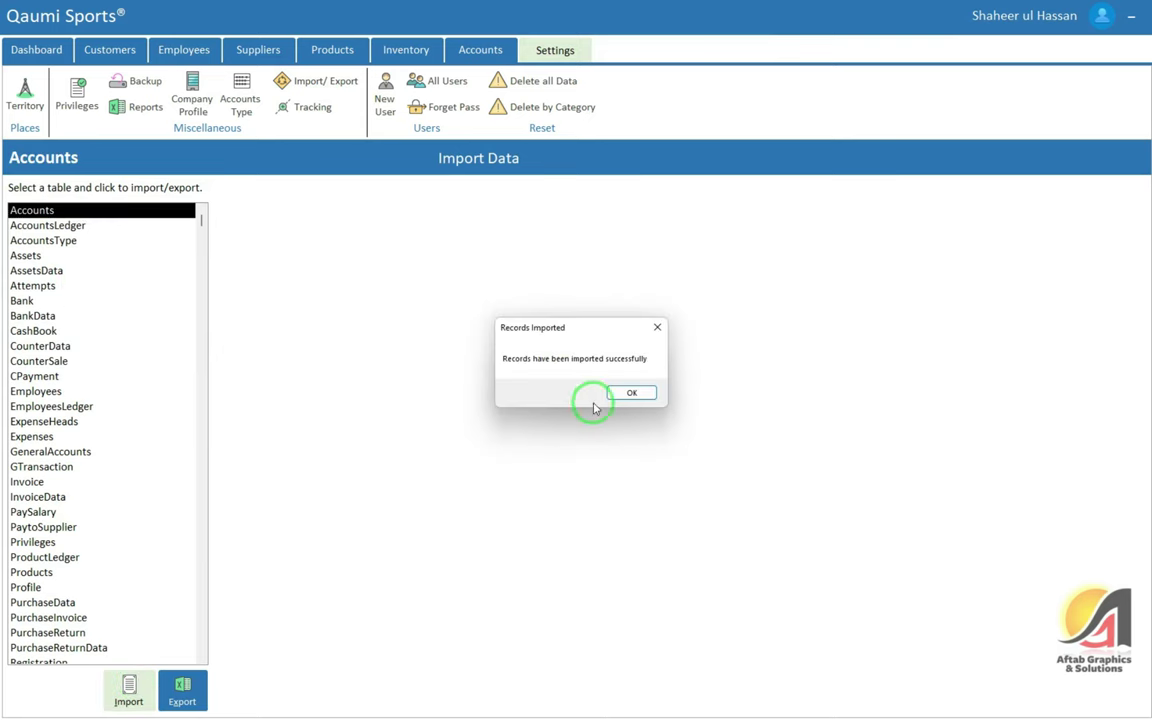
pyautogui.click(632, 394)
# Open the Customers accounts list showing the imported accounts 1001 to 1006
pyautogui.click(108, 50)
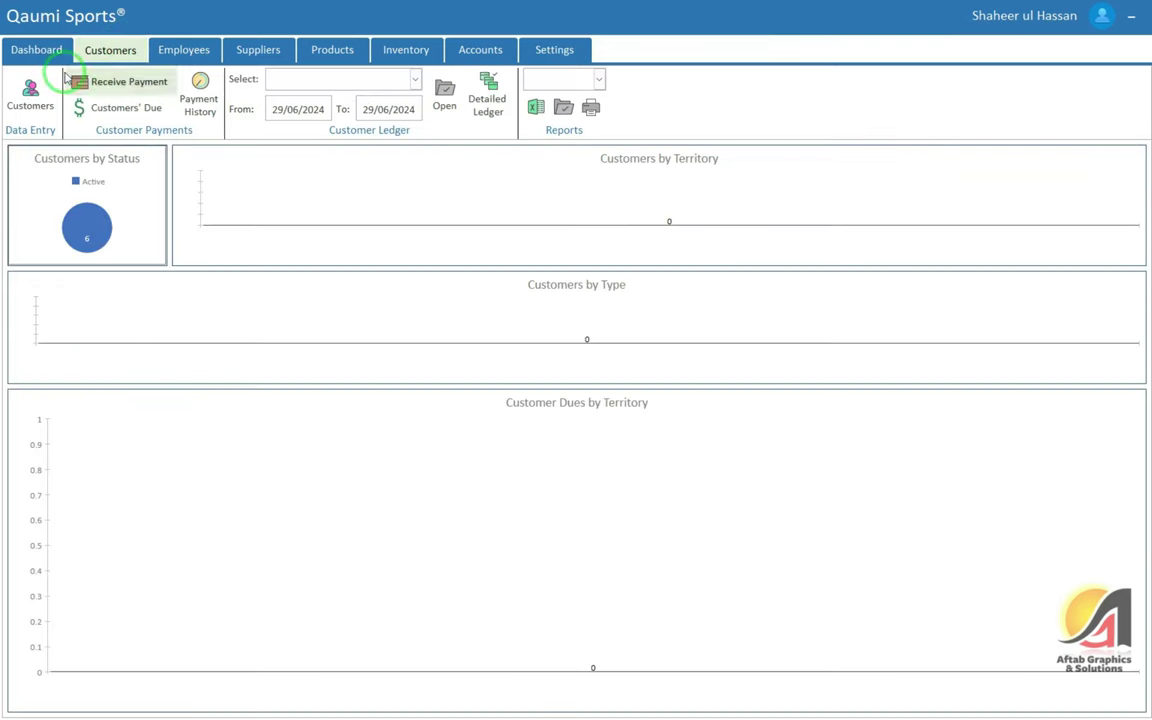
pyautogui.click(36, 52)
pyautogui.click(110, 47)
pyautogui.click(31, 94)
pyautogui.click(1088, 205)
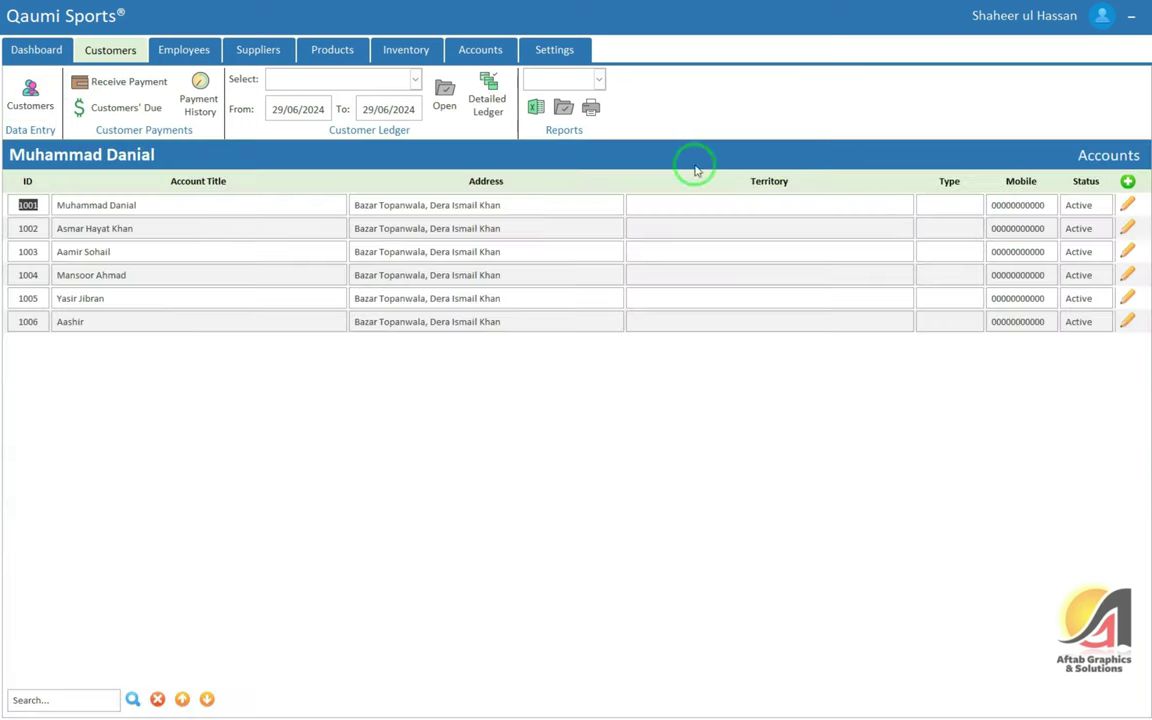
pyautogui.click(784, 206)
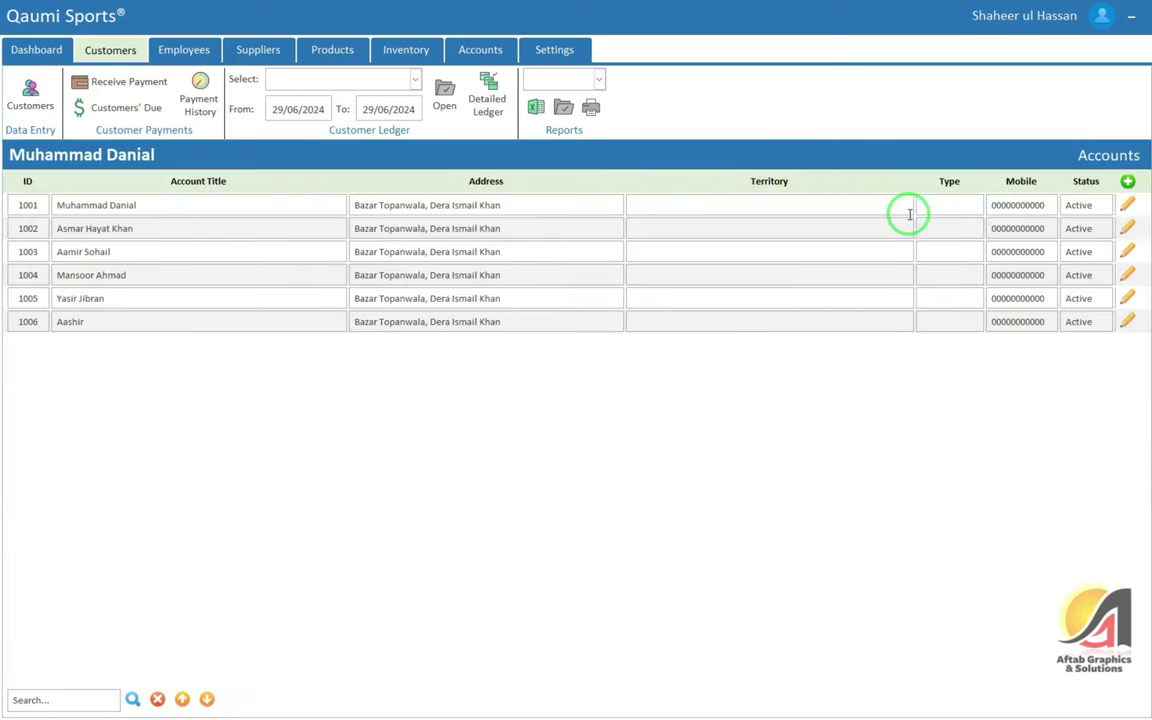
pyautogui.click(663, 211)
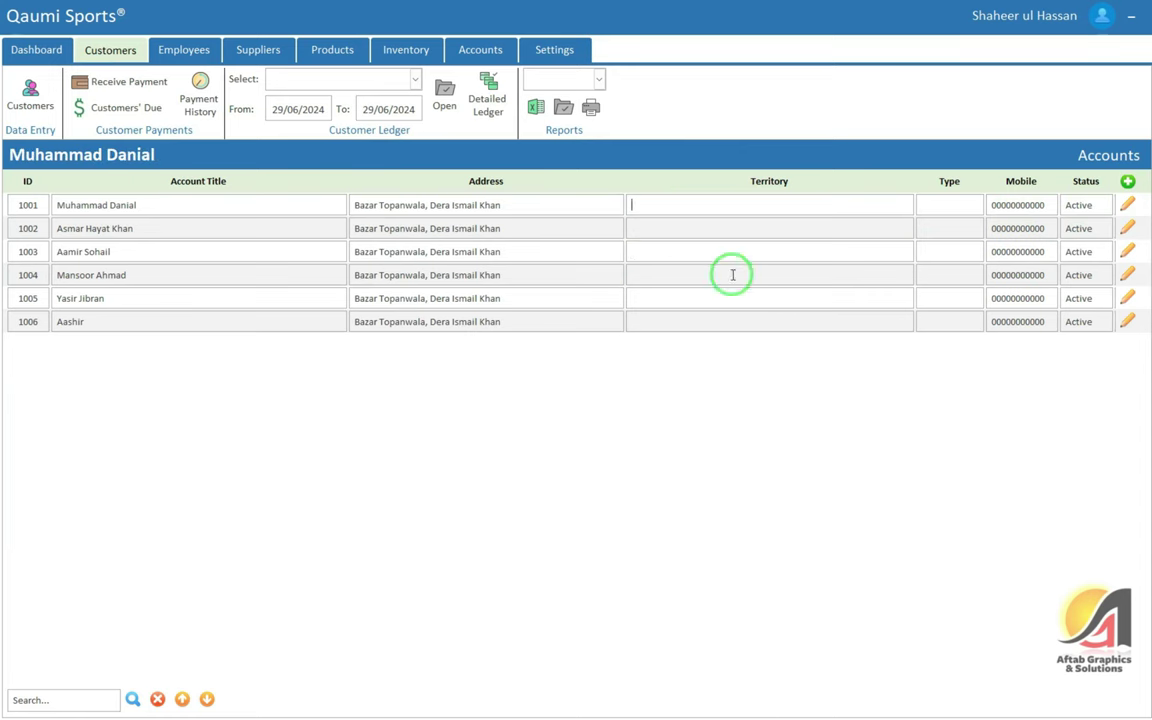
# Update account 1001 to account type Customers with territory General Route
pyautogui.click(1142, 212)
pyautogui.click(1100, 234)
pyautogui.click(349, 261)
pyautogui.click(318, 283)
pyautogui.click(342, 346)
pyautogui.click(300, 380)
pyautogui.click(330, 262)
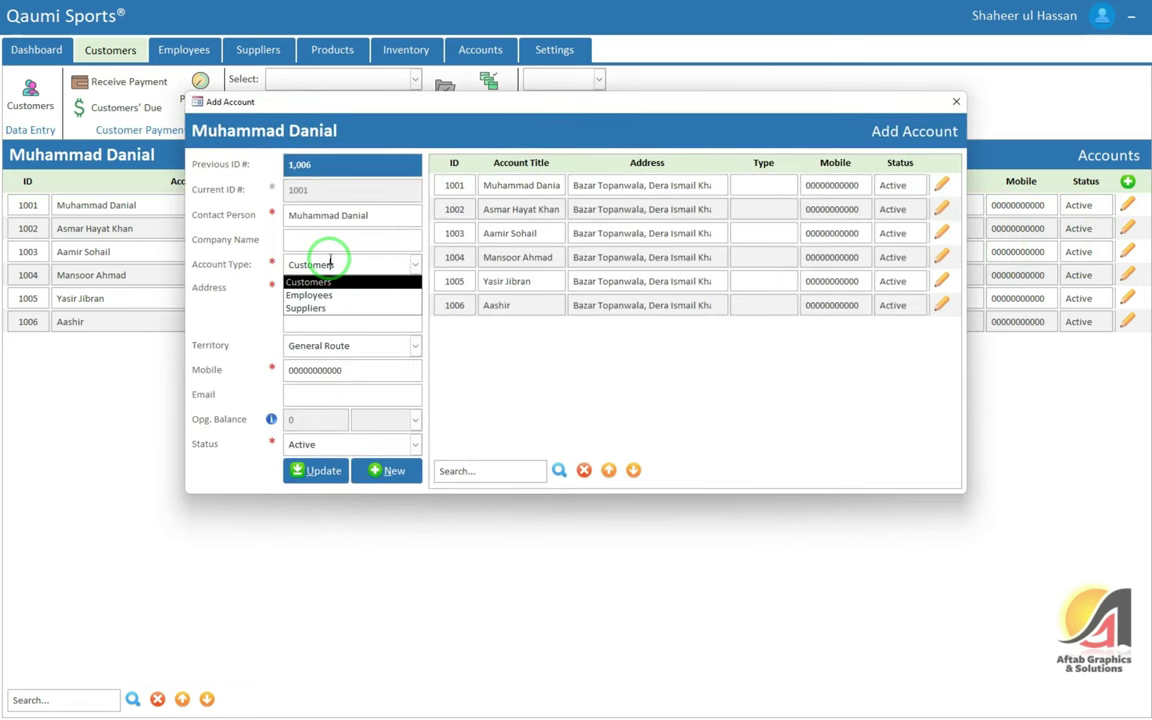
pyautogui.click(312, 471)
pyautogui.click(622, 391)
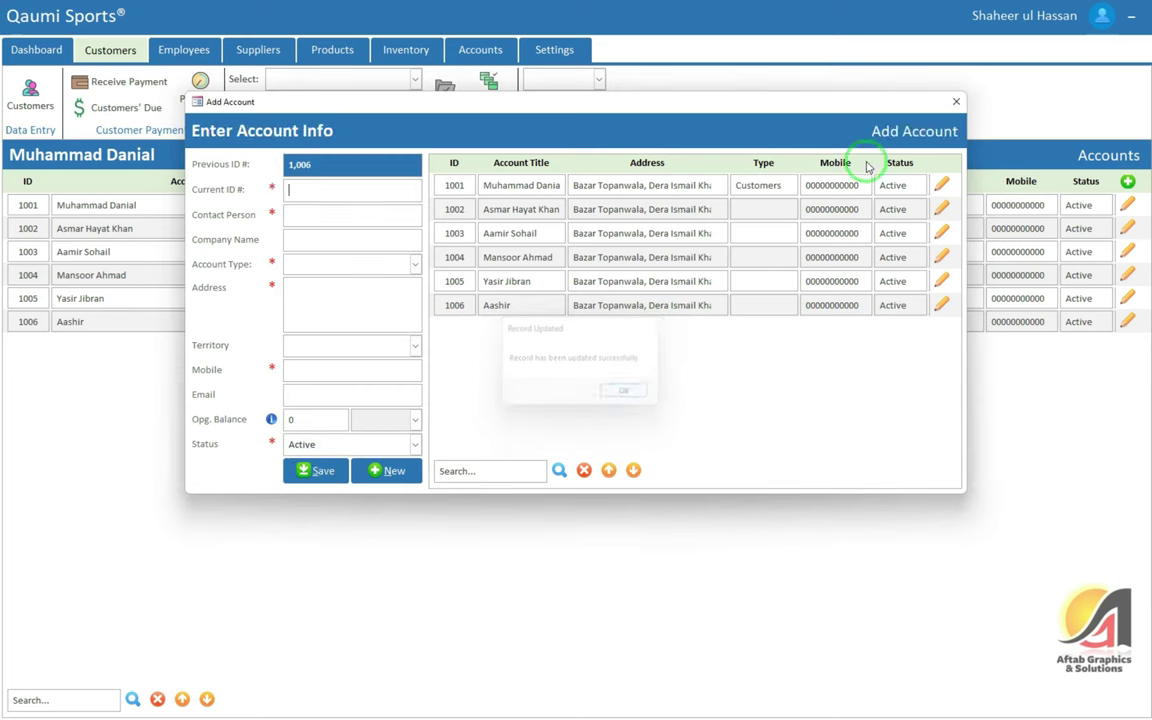
# Update account 1002 to account type Customers with territory General Route
pyautogui.click(941, 208)
pyautogui.click(945, 229)
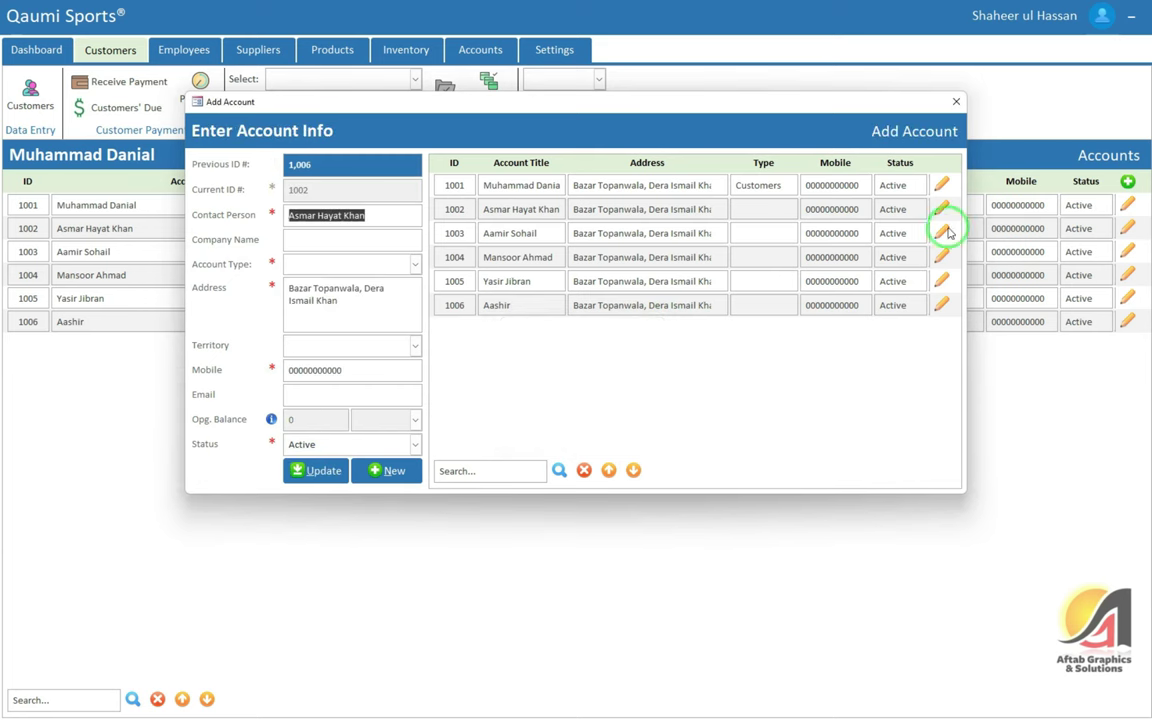
pyautogui.click(311, 345)
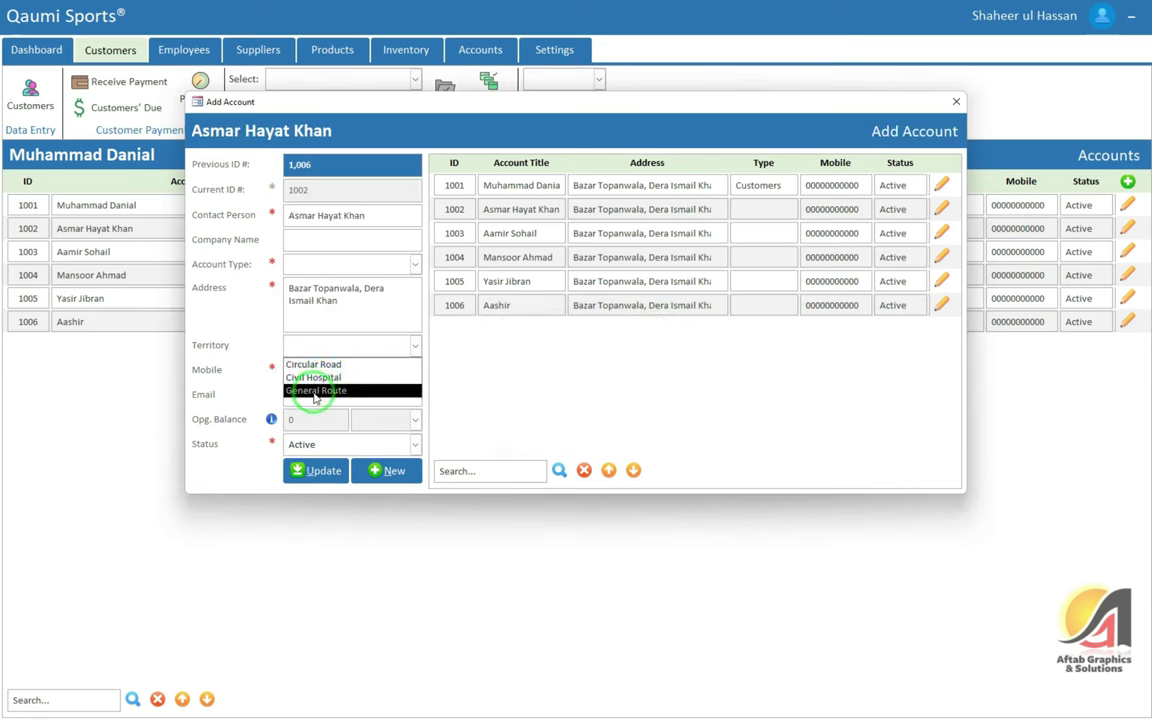
pyautogui.click(314, 390)
pyautogui.click(320, 264)
pyautogui.click(309, 285)
pyautogui.click(311, 471)
pyautogui.click(630, 393)
# Cancel the accidental delete, then set the third account to Customers on General Route
pyautogui.click(943, 231)
pyautogui.click(955, 265)
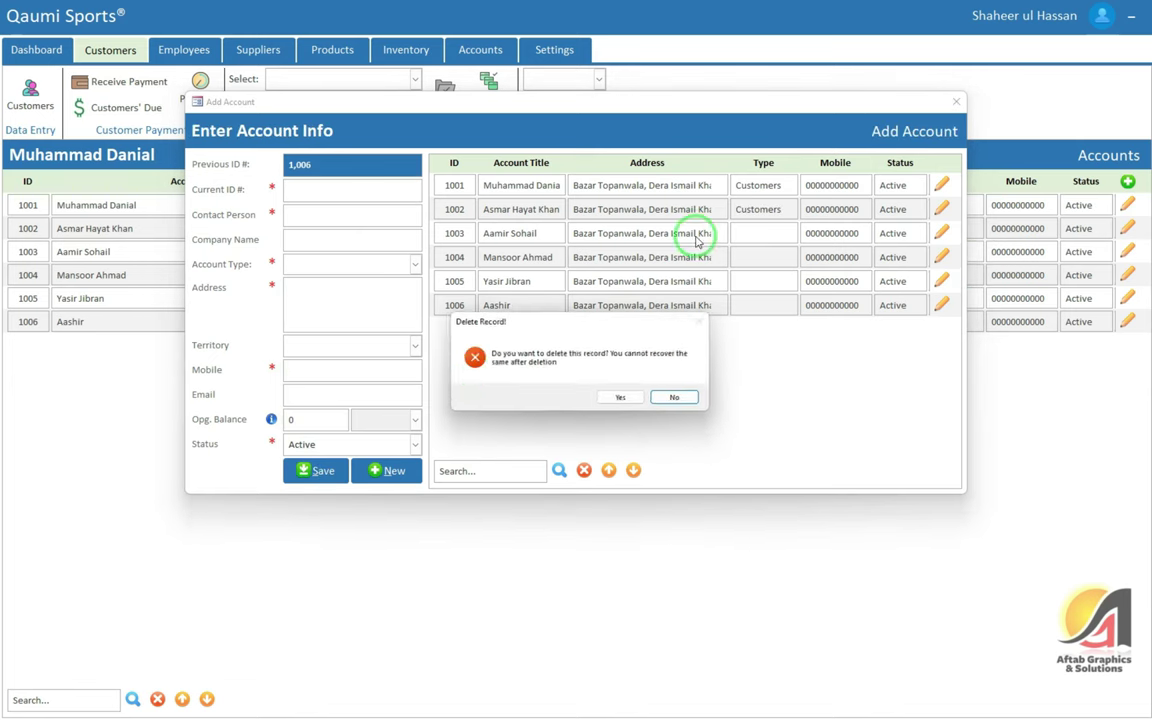
pyautogui.click(676, 397)
pyautogui.click(942, 238)
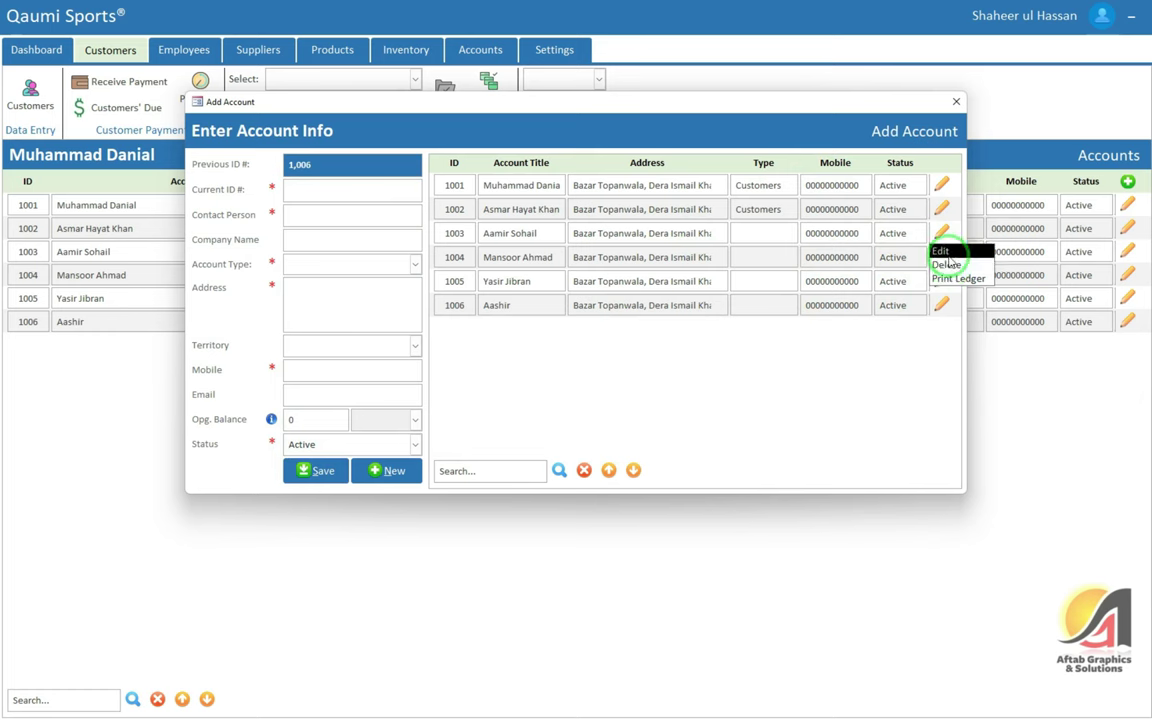
pyautogui.click(942, 251)
pyautogui.click(320, 265)
pyautogui.click(308, 282)
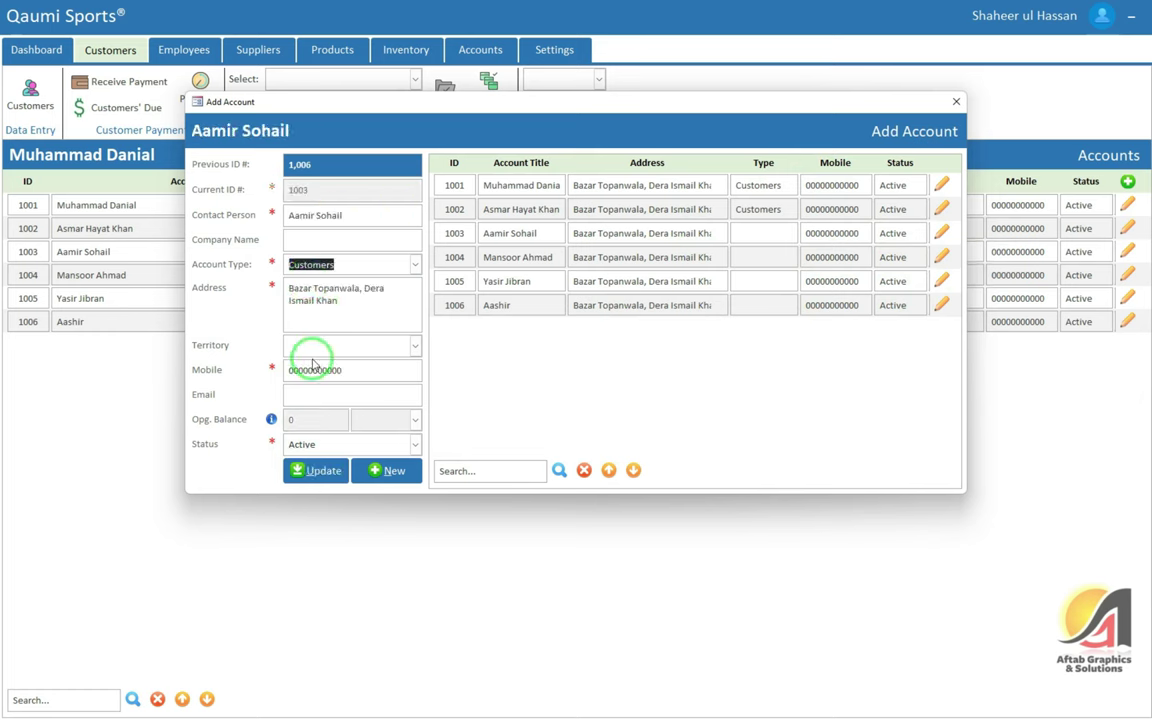
pyautogui.click(310, 347)
pyautogui.click(316, 390)
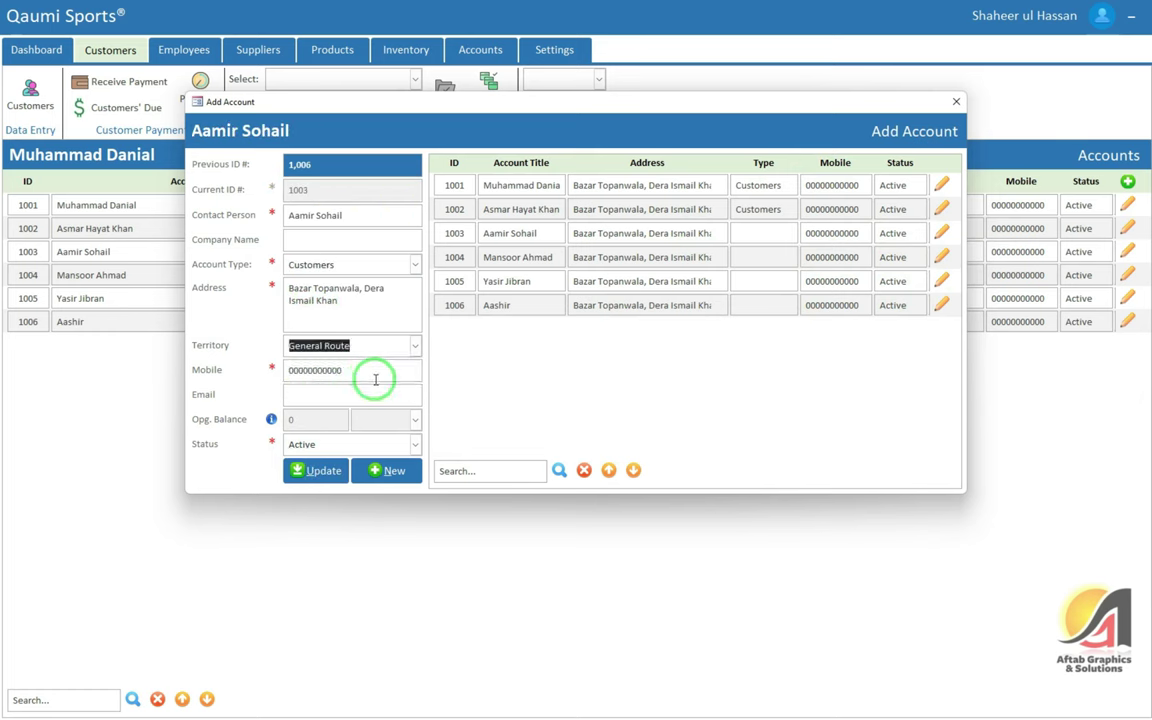
pyautogui.click(312, 468)
pyautogui.click(603, 392)
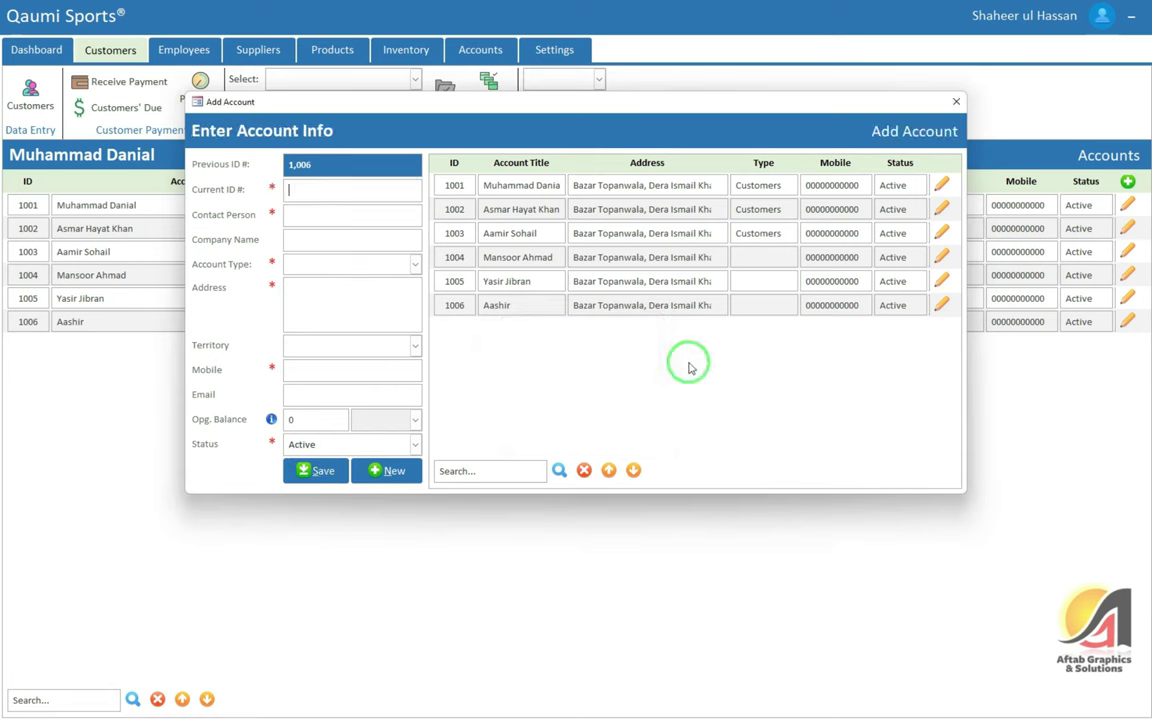
# Cancel another accidental delete, then set the fourth account to Customers on Circular Road
pyautogui.click(943, 274)
pyautogui.click(958, 289)
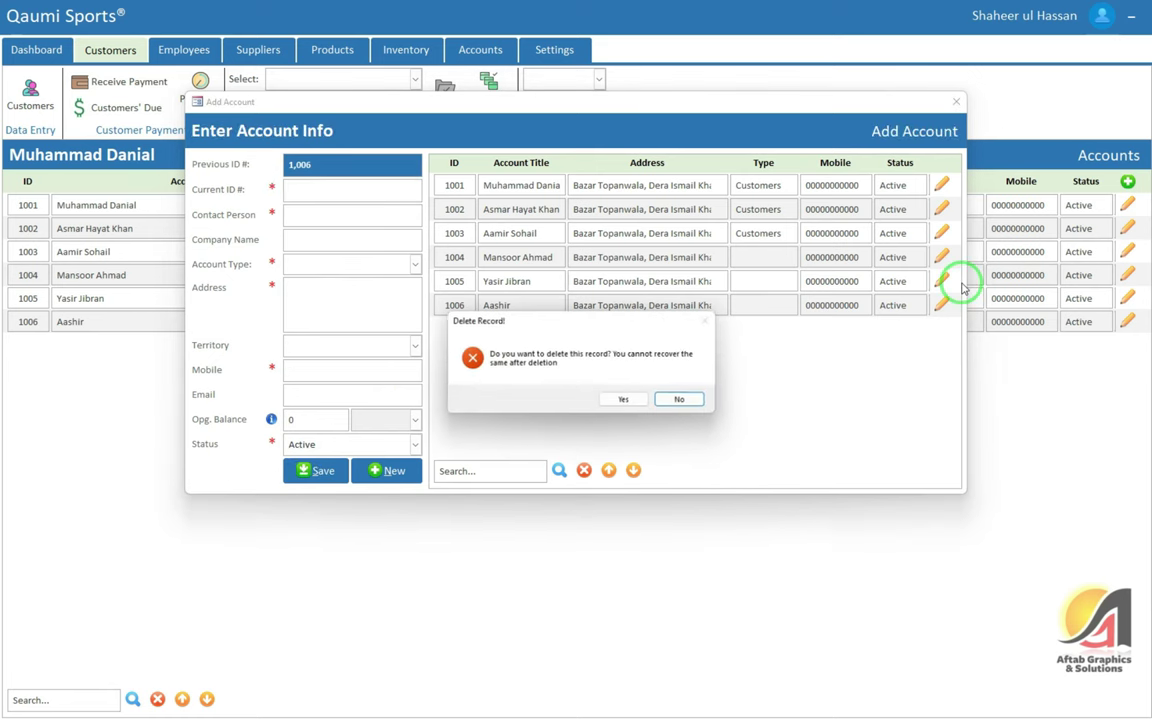
pyautogui.click(672, 398)
pyautogui.click(941, 258)
pyautogui.click(945, 273)
pyautogui.click(321, 340)
pyautogui.click(316, 360)
pyautogui.click(322, 268)
pyautogui.click(309, 290)
pyautogui.click(300, 460)
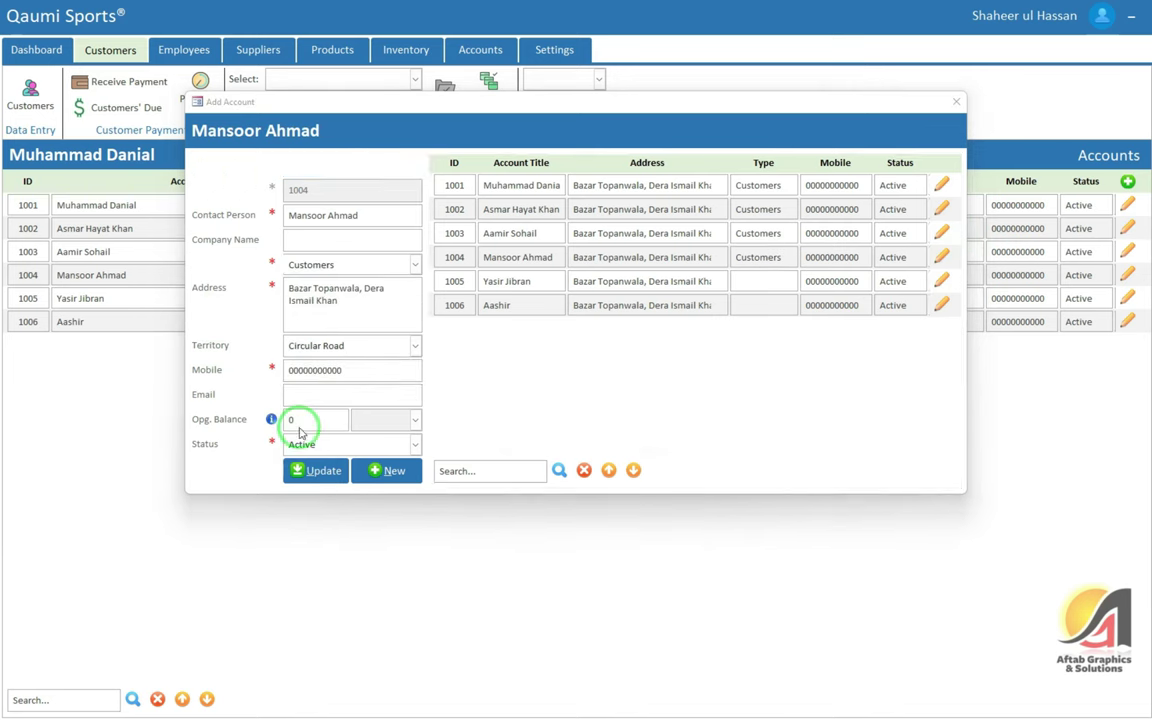
pyautogui.click(600, 392)
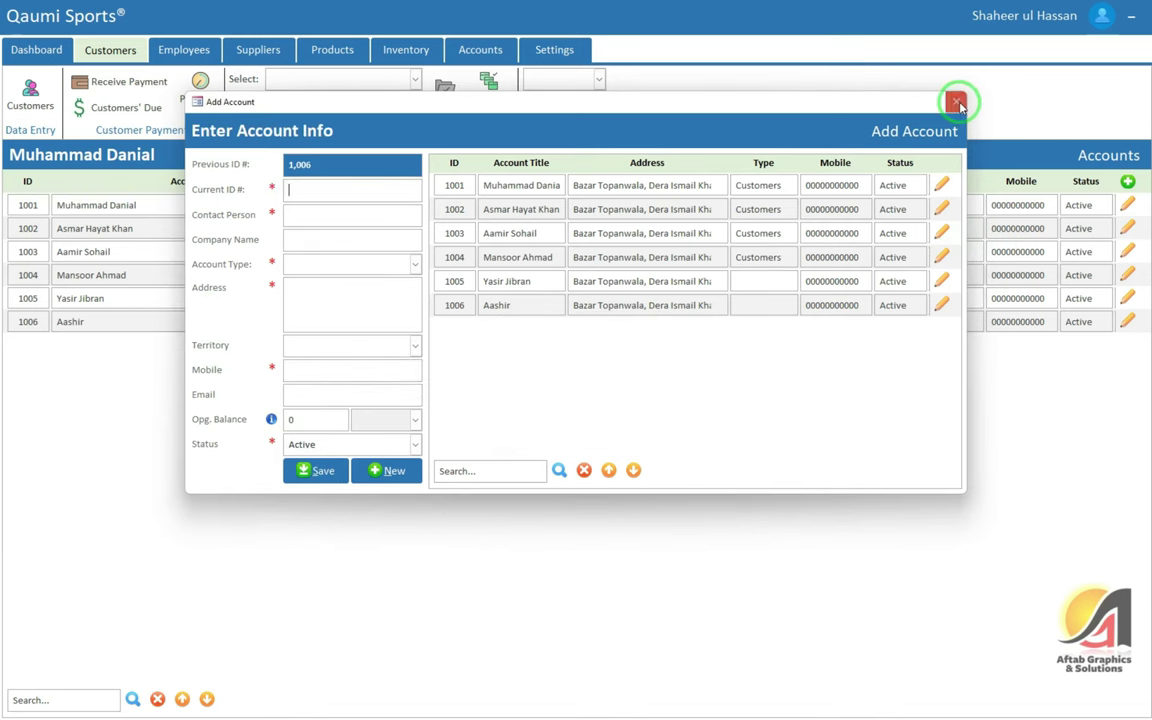
pyautogui.click(957, 103)
# Delete account 1005 from the accounts list
pyautogui.click(632, 289)
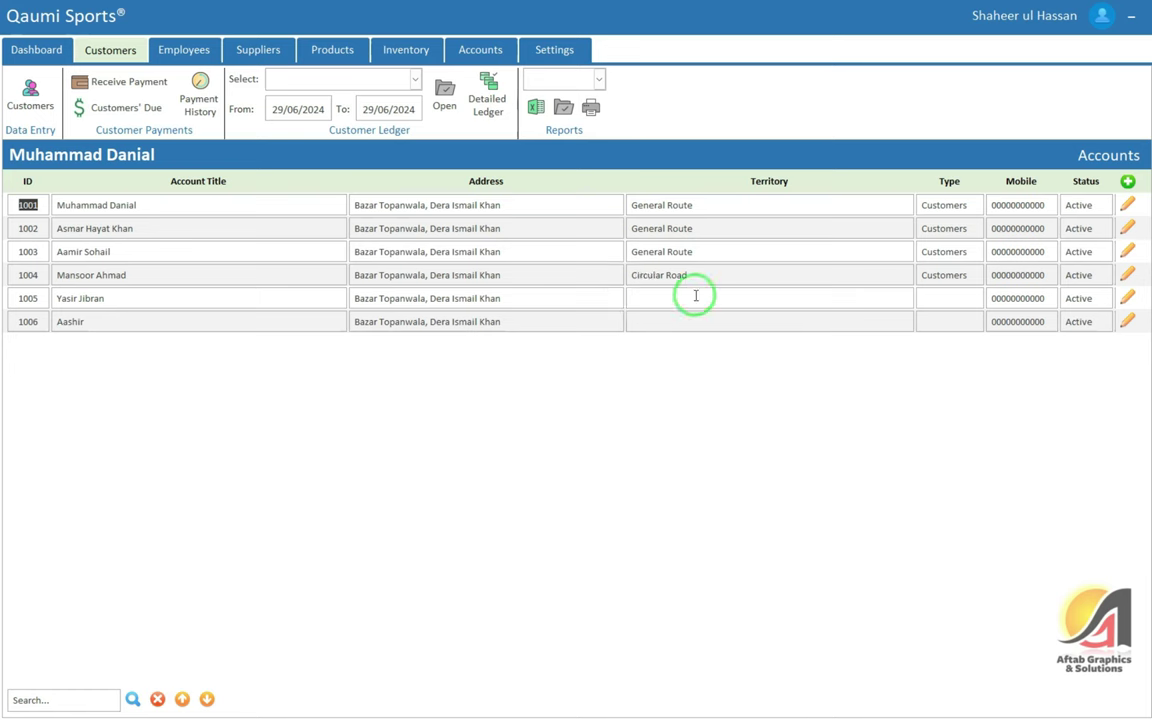
pyautogui.click(1132, 299)
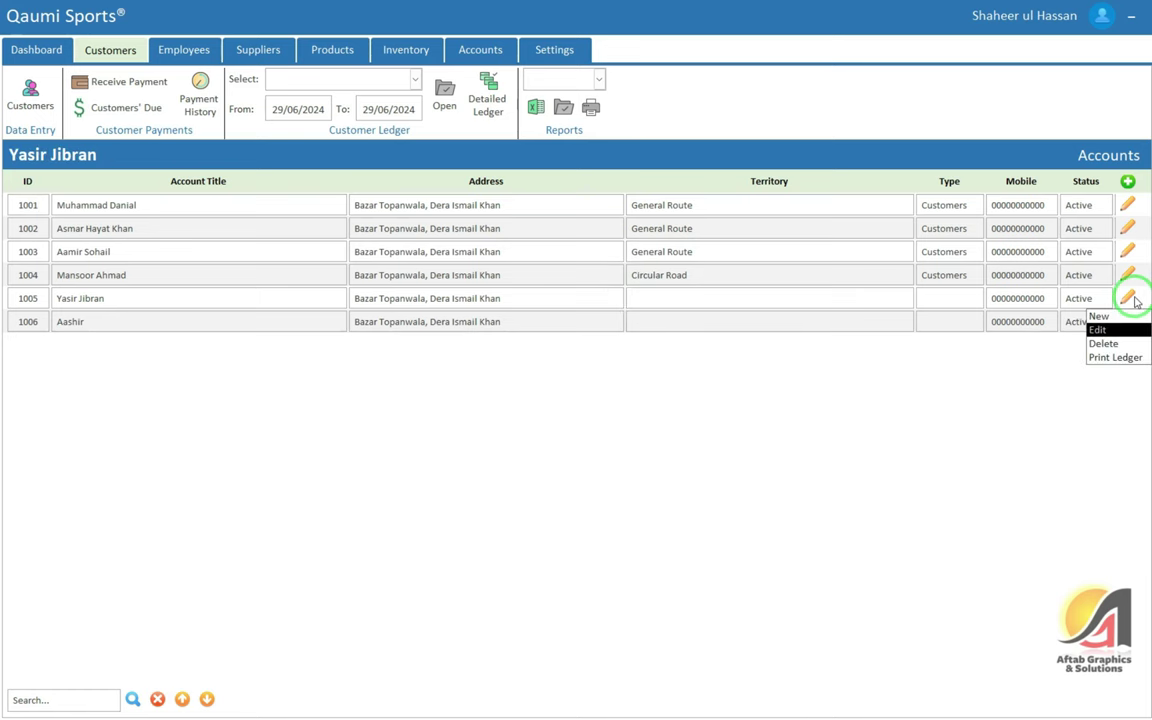
pyautogui.click(1103, 343)
pyautogui.click(612, 398)
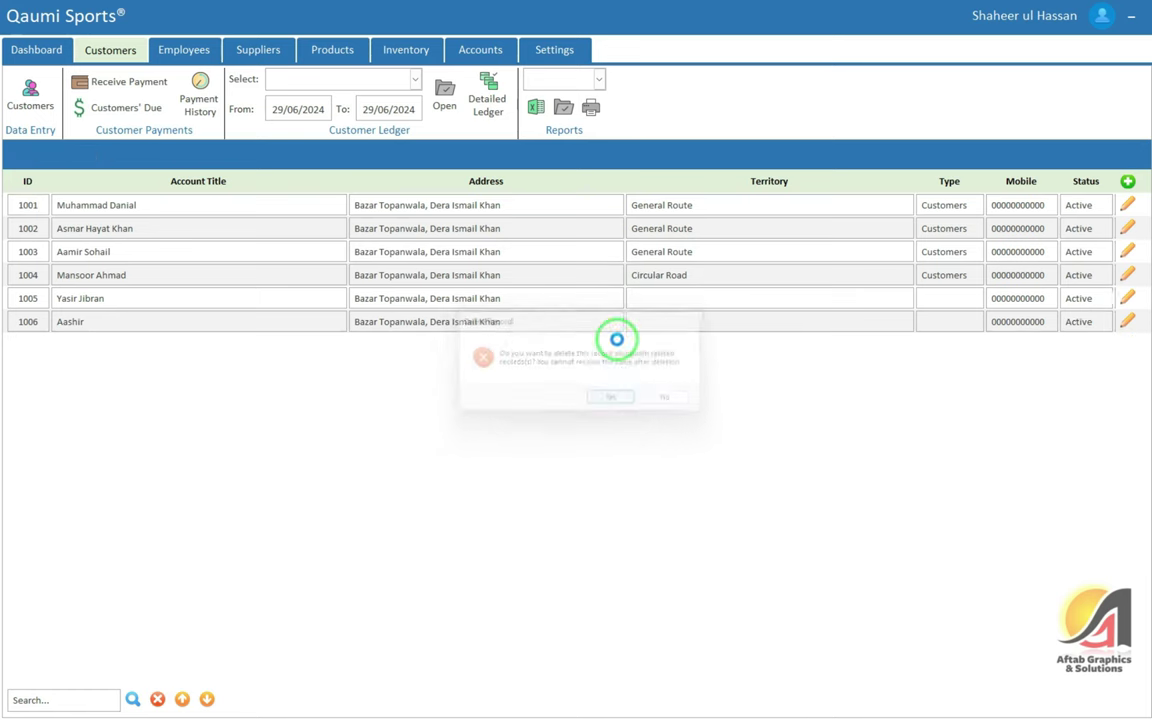
pyautogui.click(621, 391)
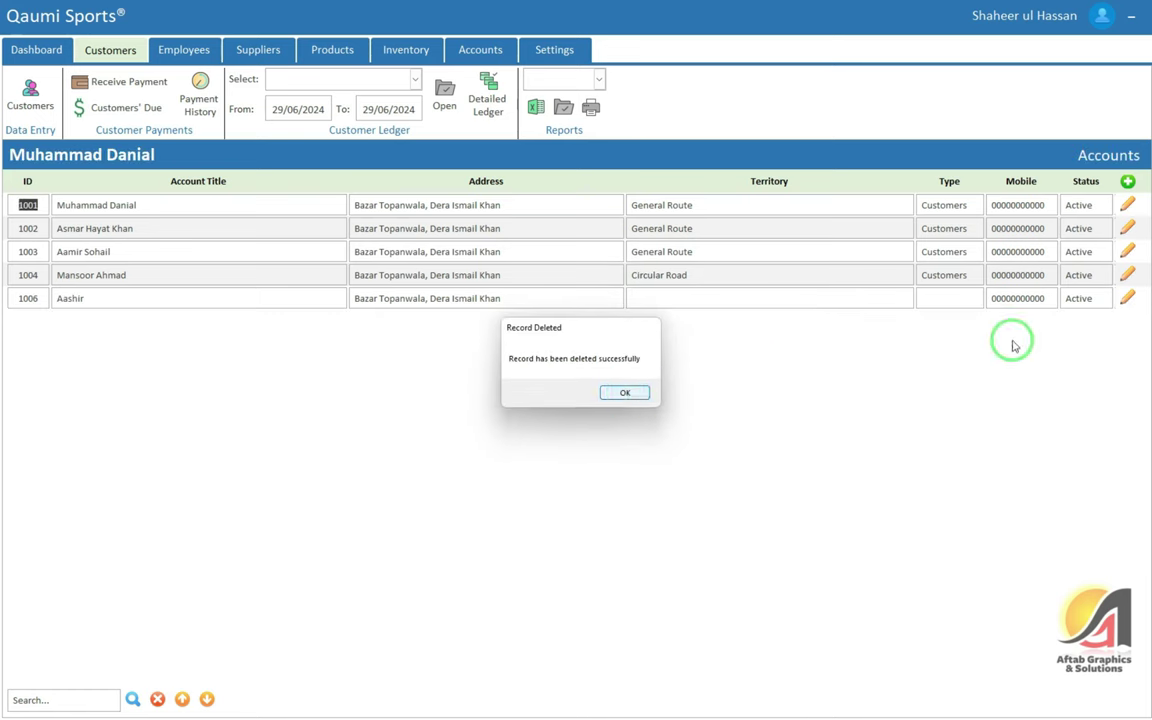
# Delete account 1006 and reload the customer accounts list
pyautogui.click(1127, 300)
pyautogui.click(1103, 342)
pyautogui.click(594, 404)
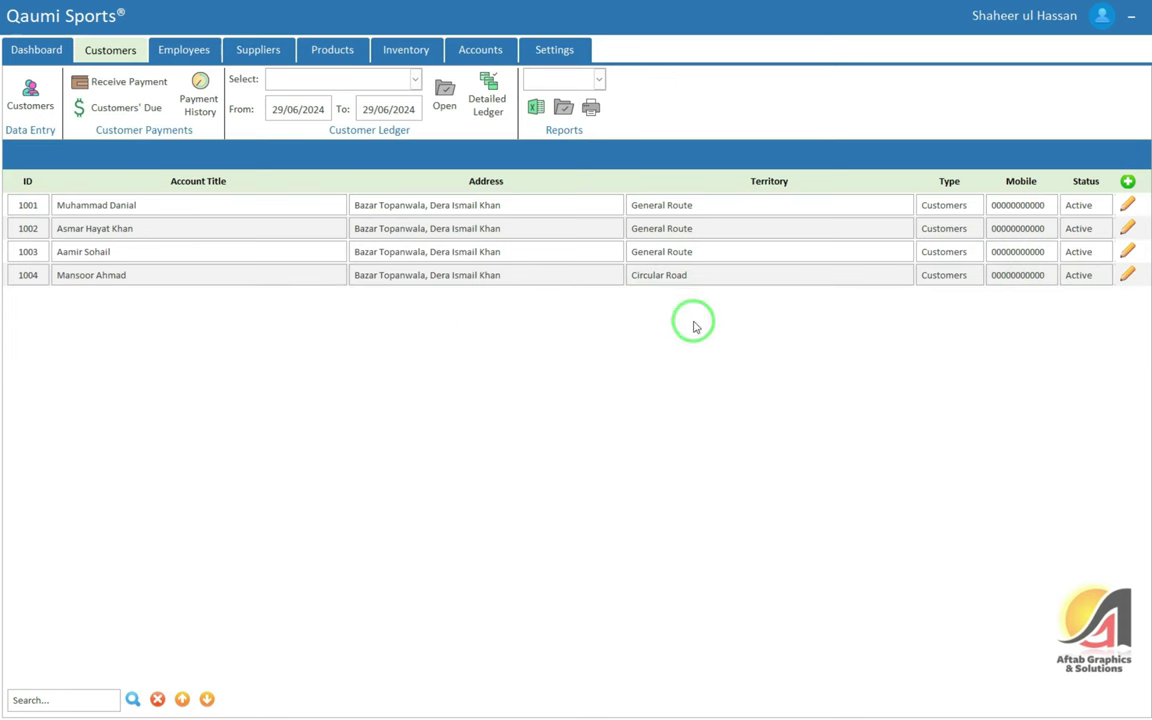
pyautogui.click(640, 389)
pyautogui.click(286, 240)
pyautogui.click(30, 96)
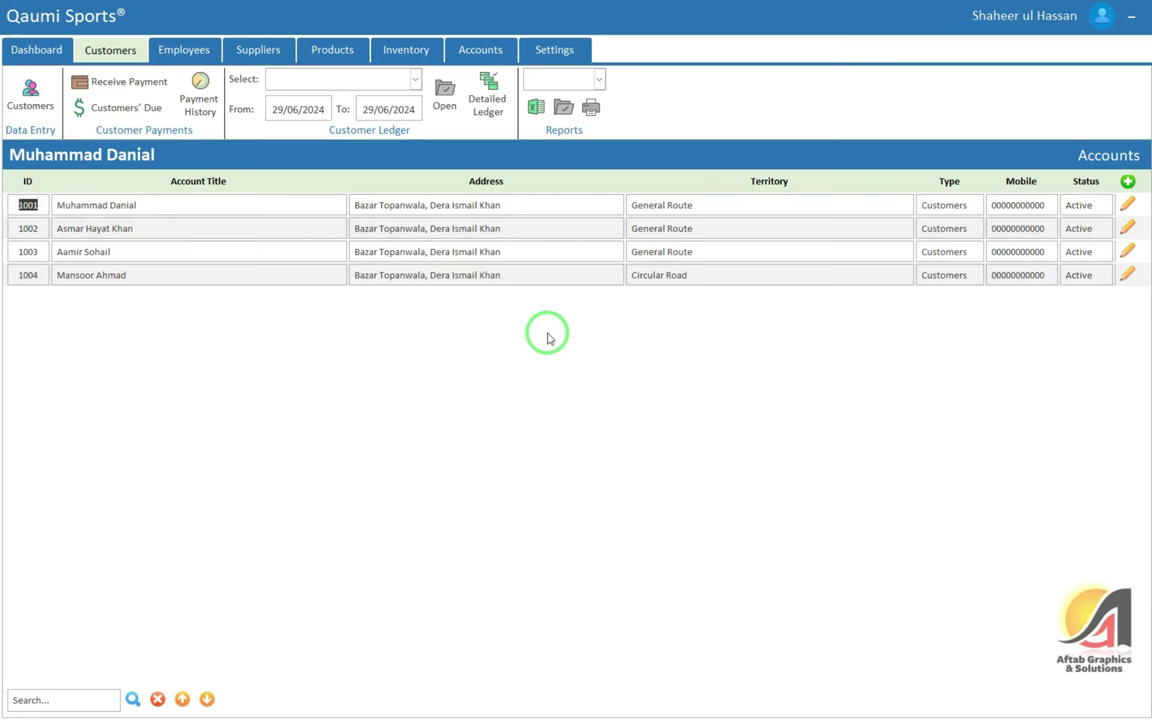
pyautogui.click(1128, 206)
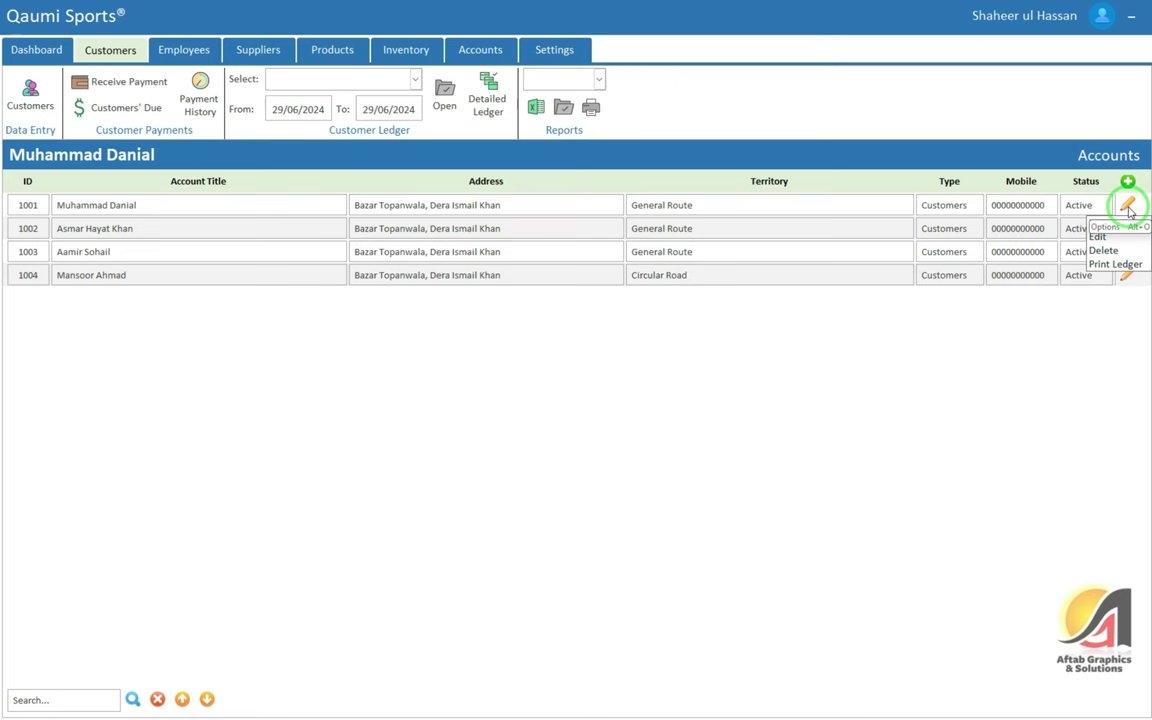
pyautogui.click(1118, 264)
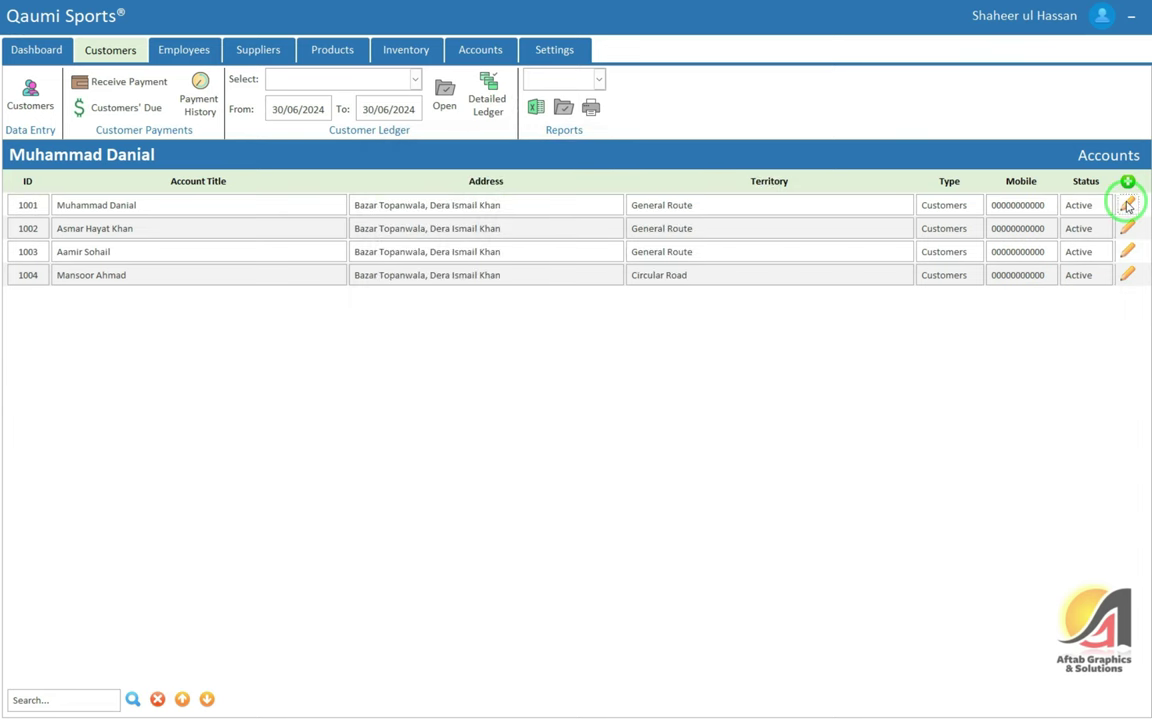
pyautogui.click(1126, 275)
pyautogui.click(1110, 266)
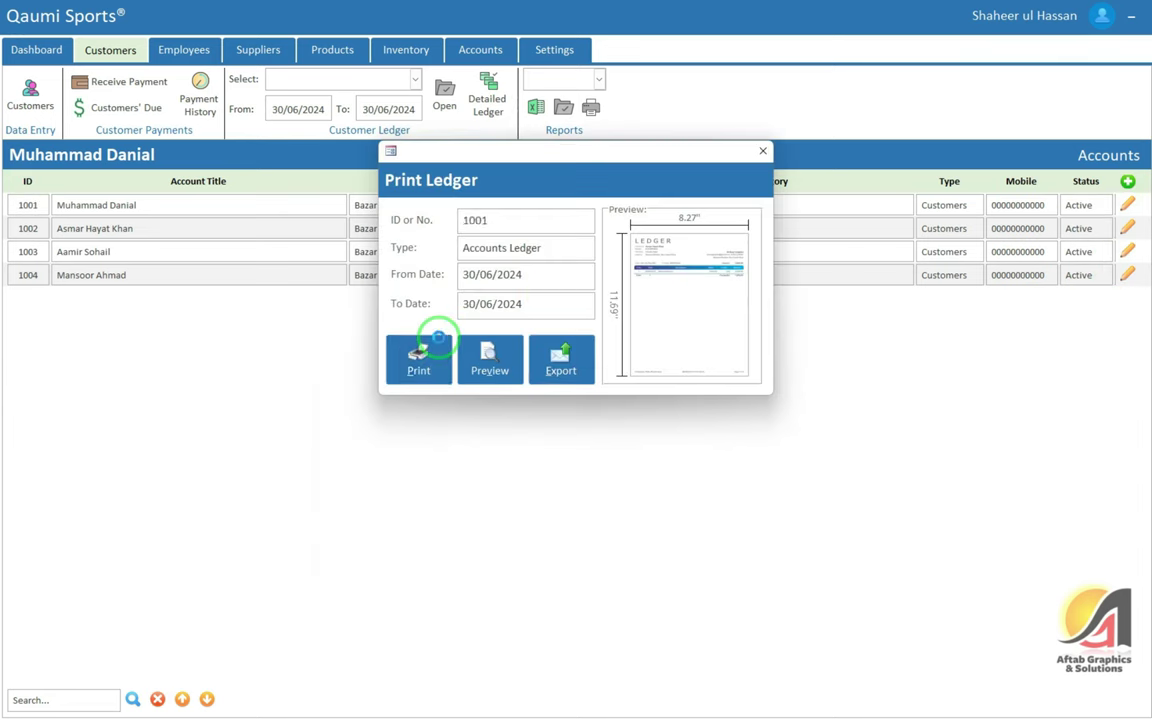
pyautogui.click(420, 355)
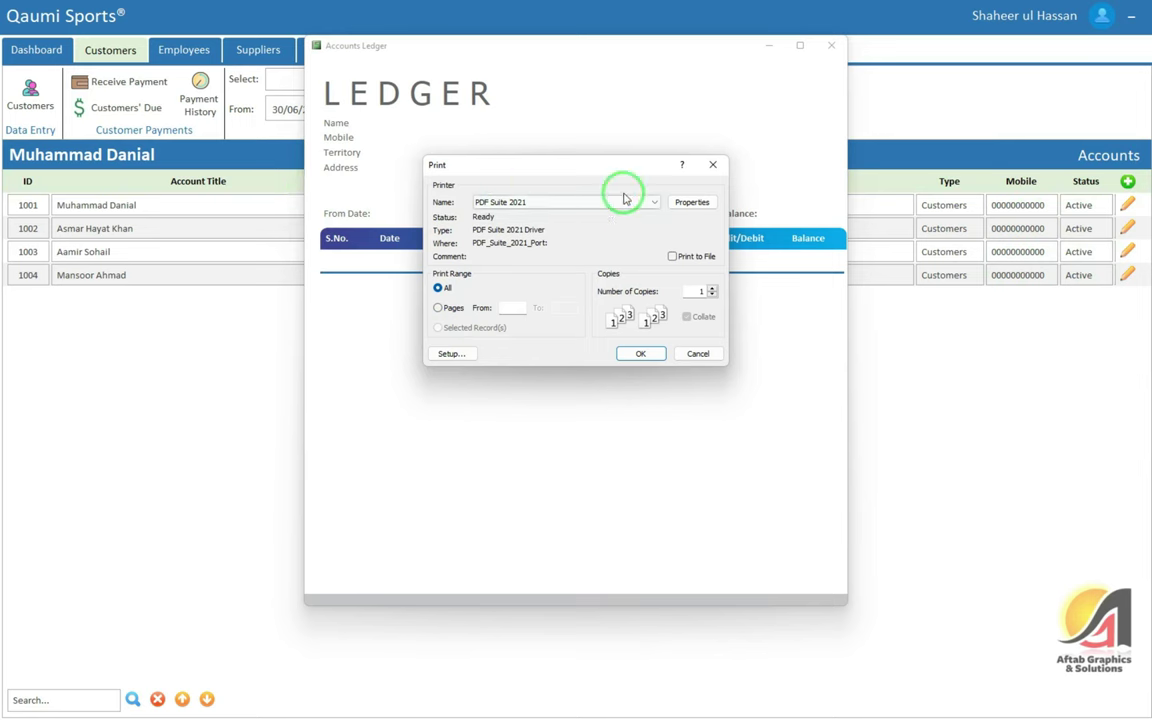
pyautogui.click(712, 164)
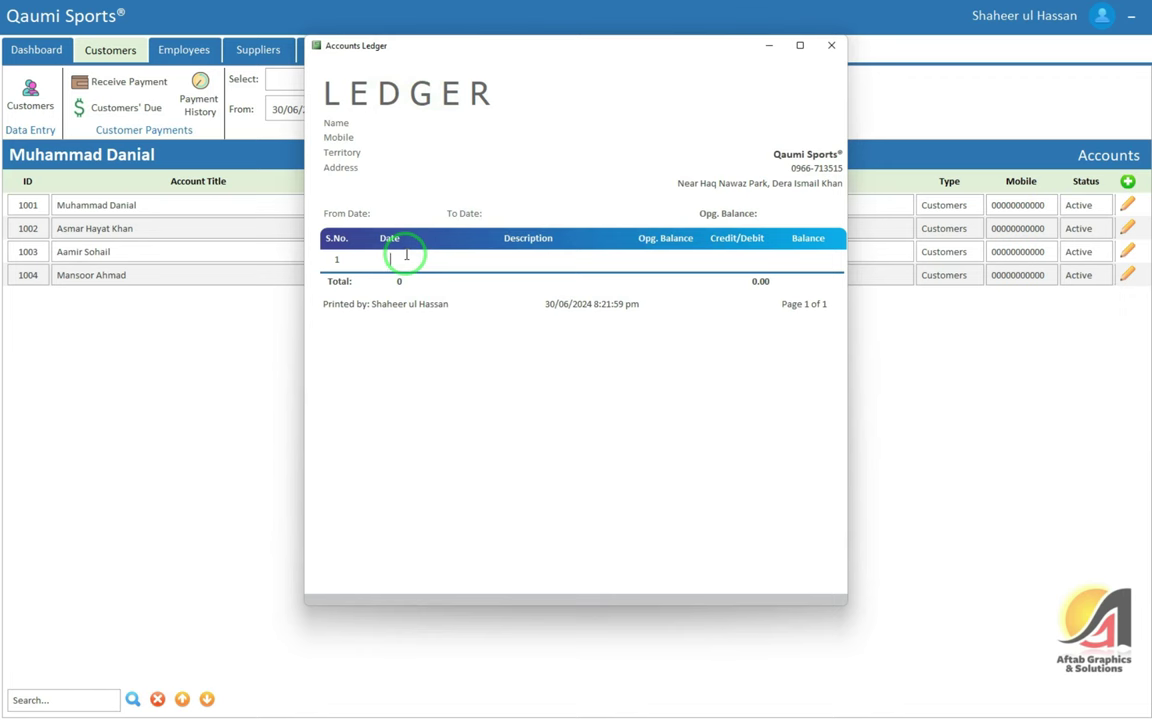
pyautogui.click(830, 45)
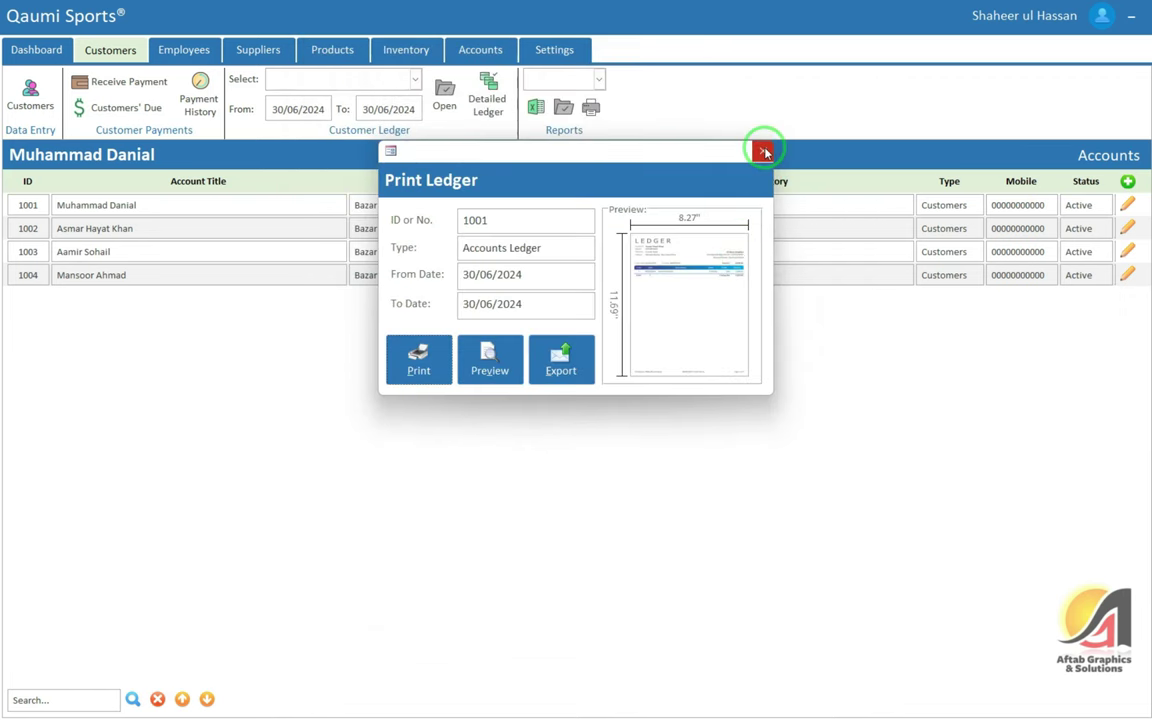
pyautogui.click(762, 151)
pyautogui.rightClick(1131, 234)
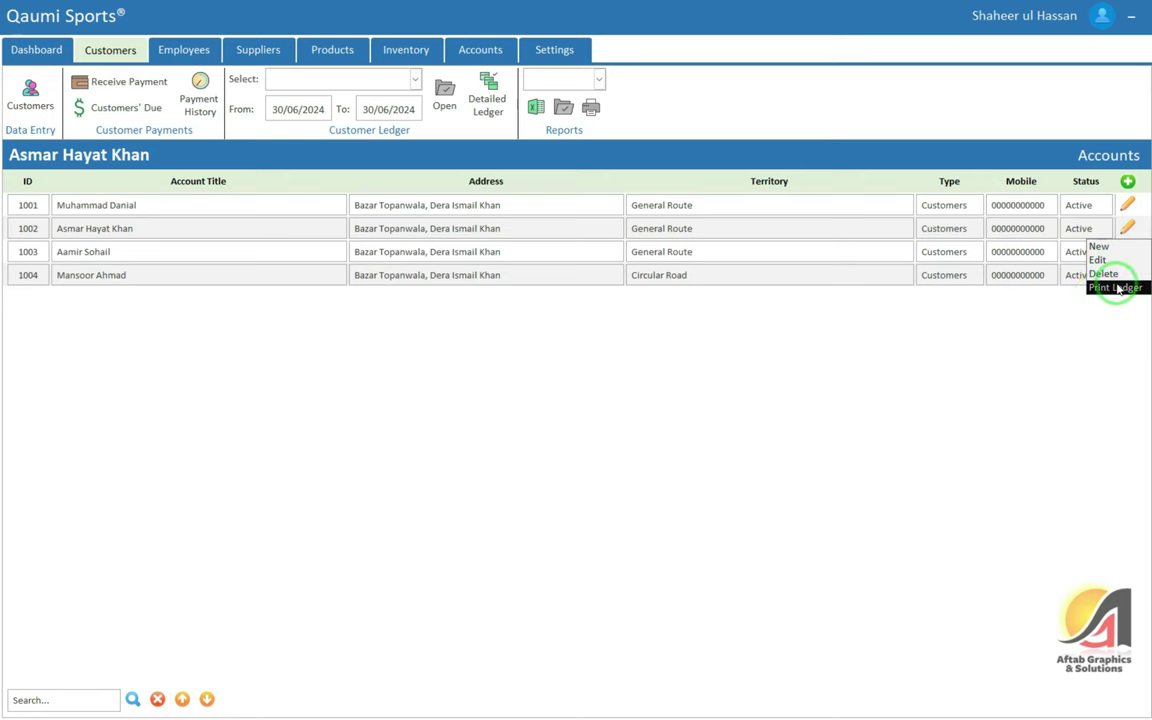
# Open Print Ledger for account 1002, cancel the print, and close the report
pyautogui.click(1117, 288)
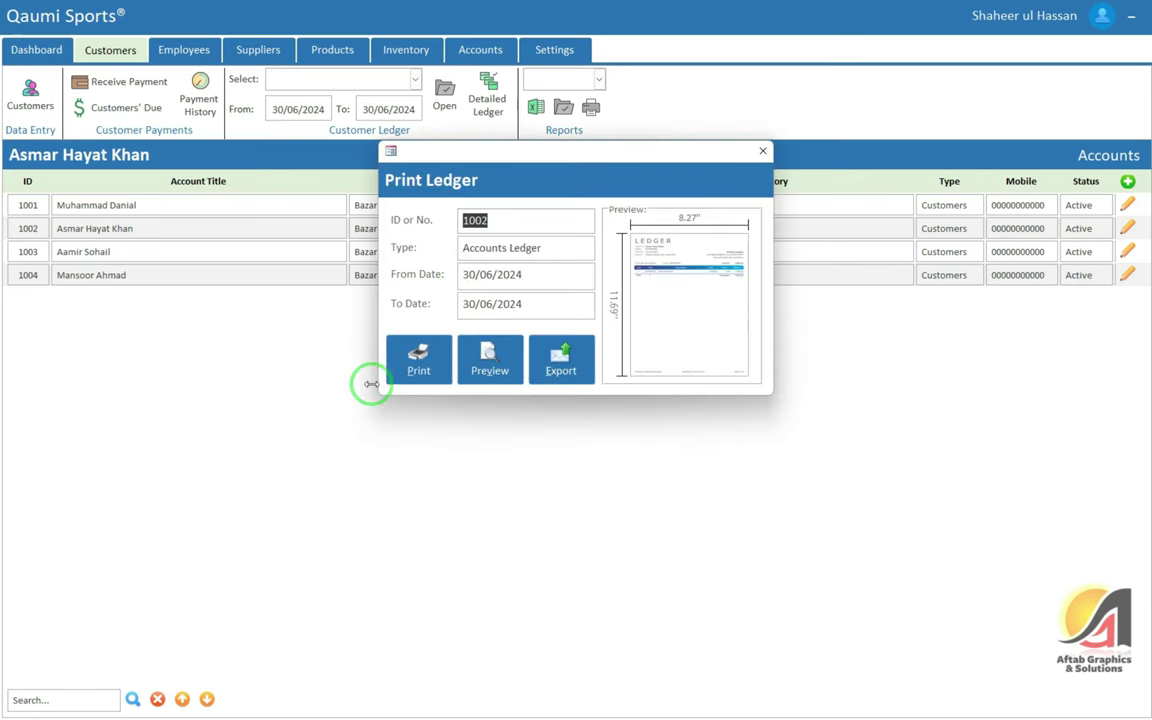
pyautogui.click(419, 360)
pyautogui.click(694, 355)
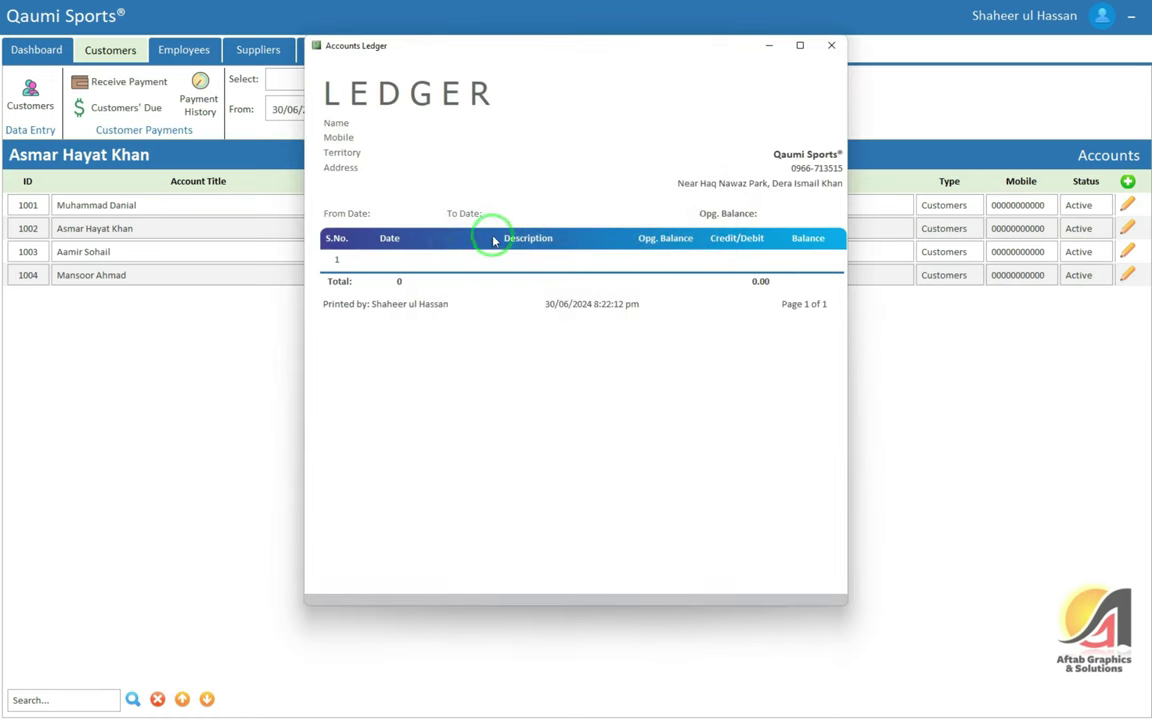
pyautogui.click(830, 45)
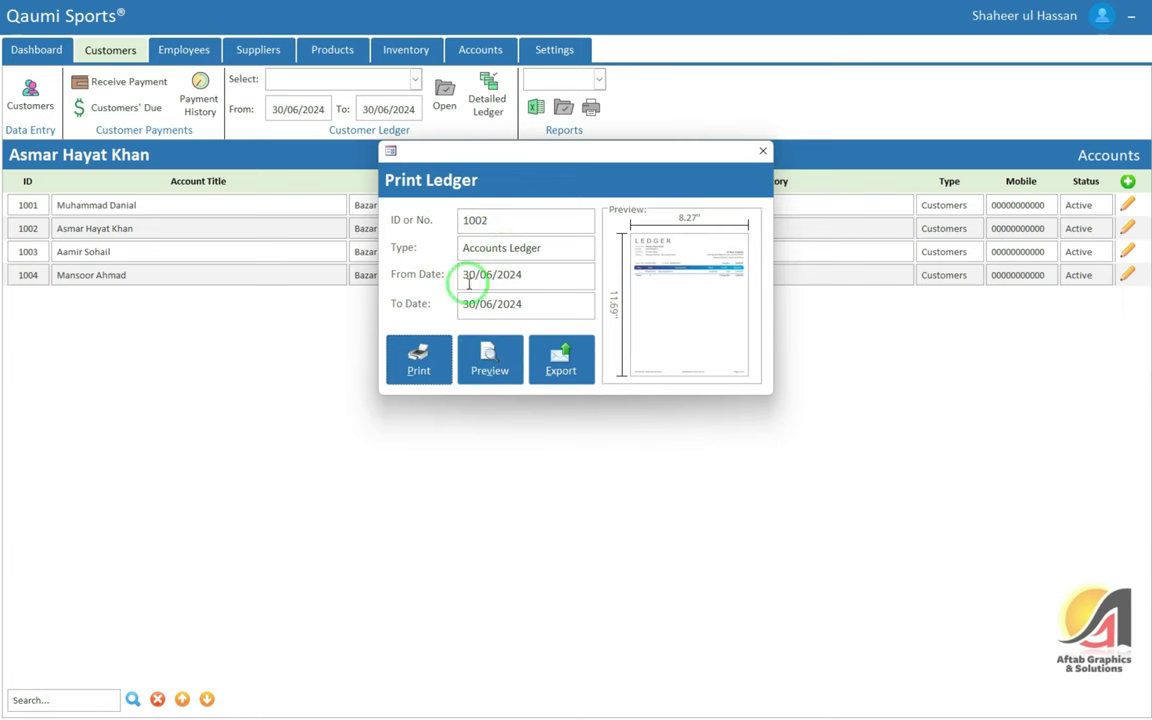
# Preview account 1002's ledger report and zoom in
pyautogui.click(494, 348)
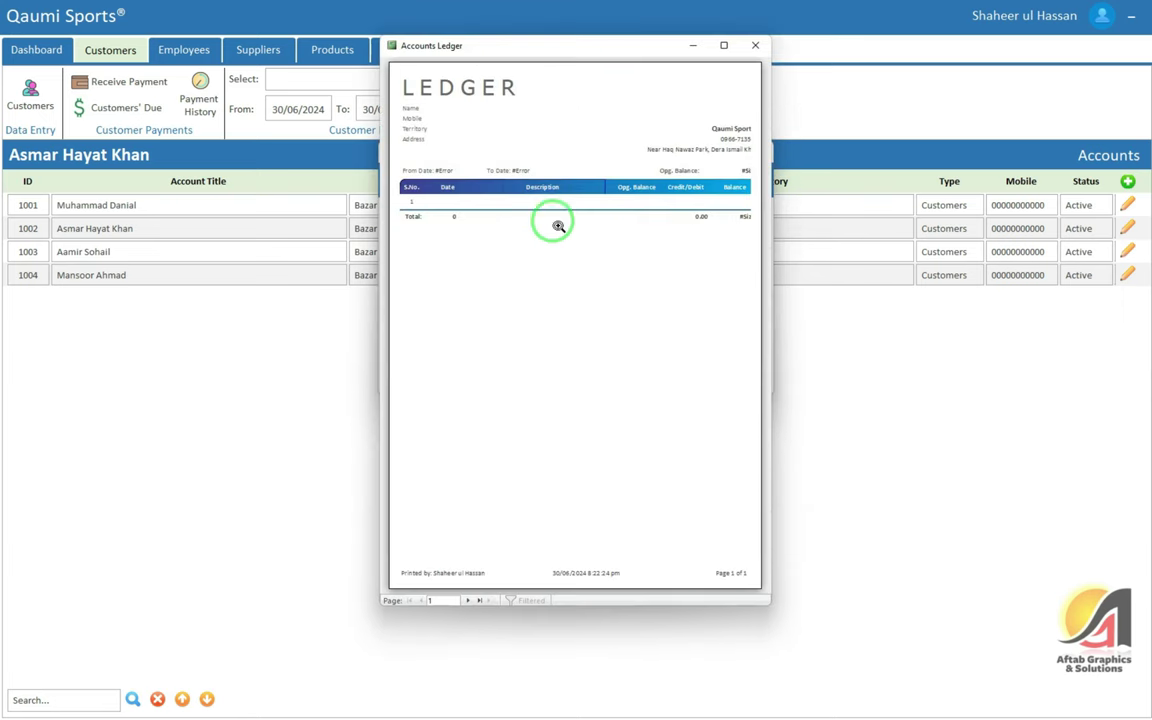
pyautogui.click(756, 45)
pyautogui.click(568, 372)
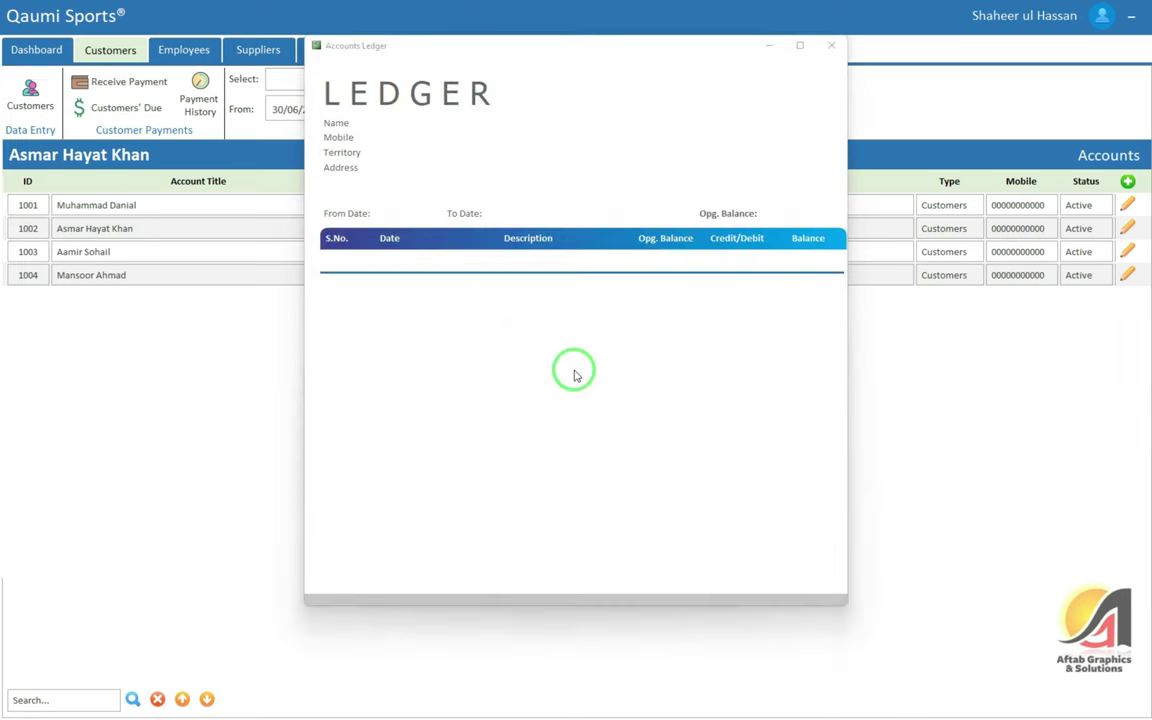
# Cancel the ledger export after browsing its formats, then close the ledger and Print Ledger windows
pyautogui.click(533, 204)
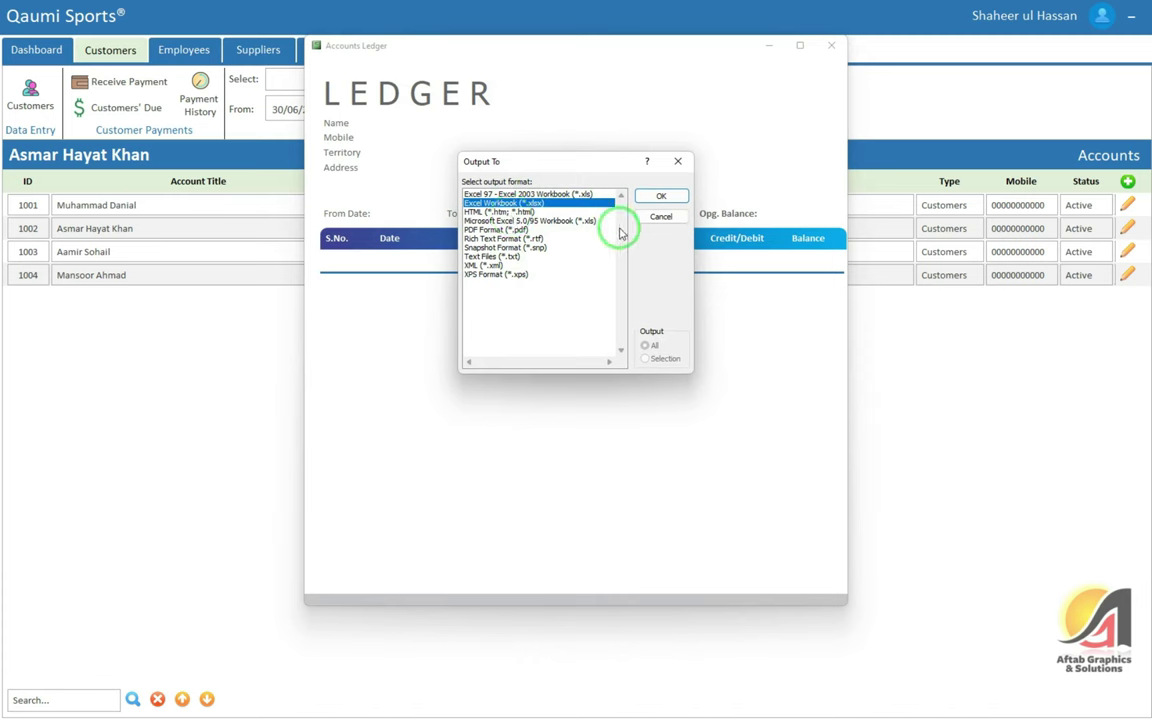
pyautogui.click(545, 230)
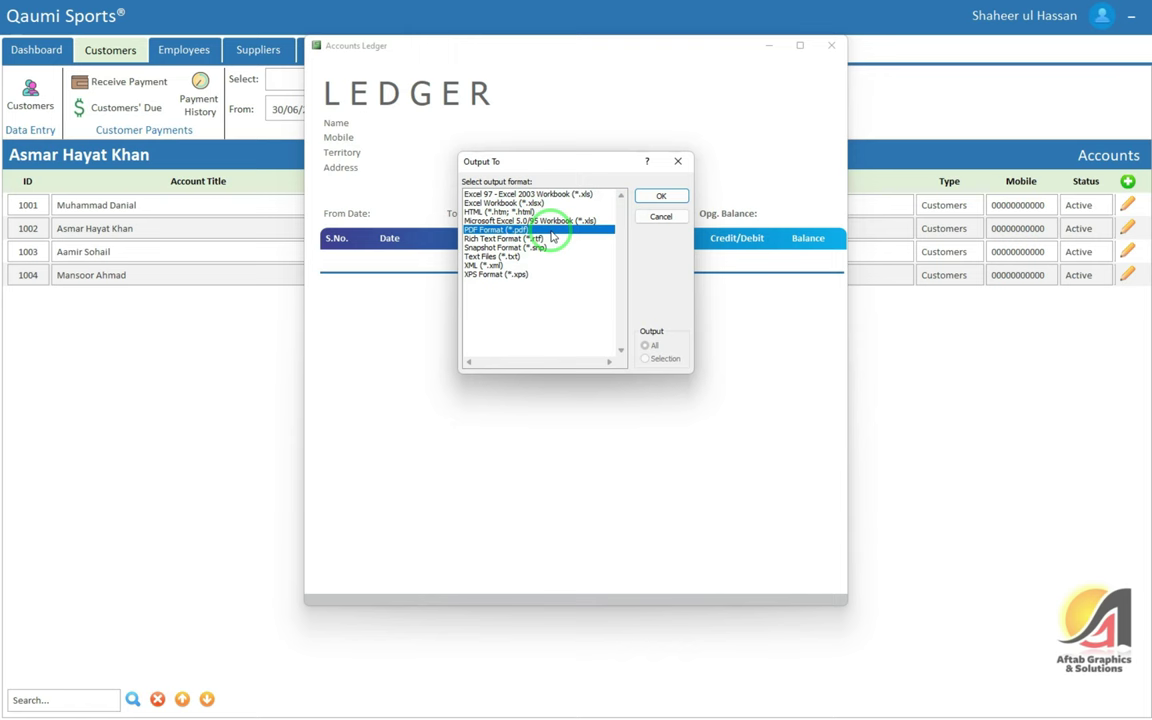
pyautogui.click(545, 240)
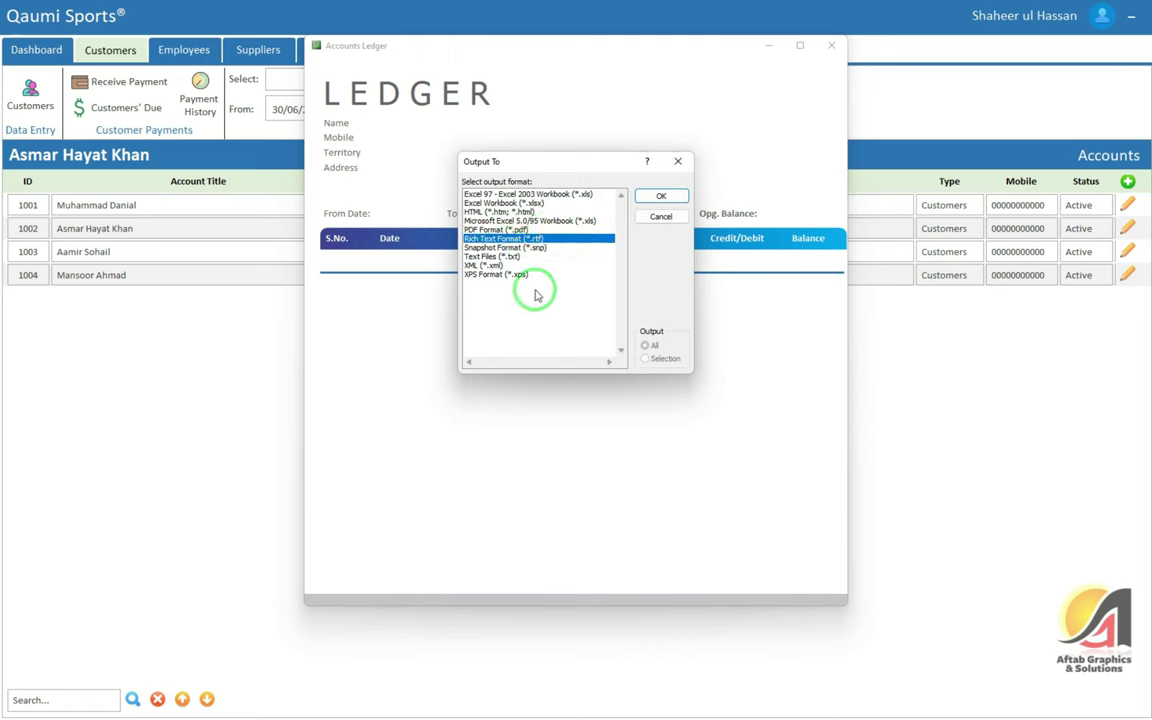
pyautogui.click(487, 266)
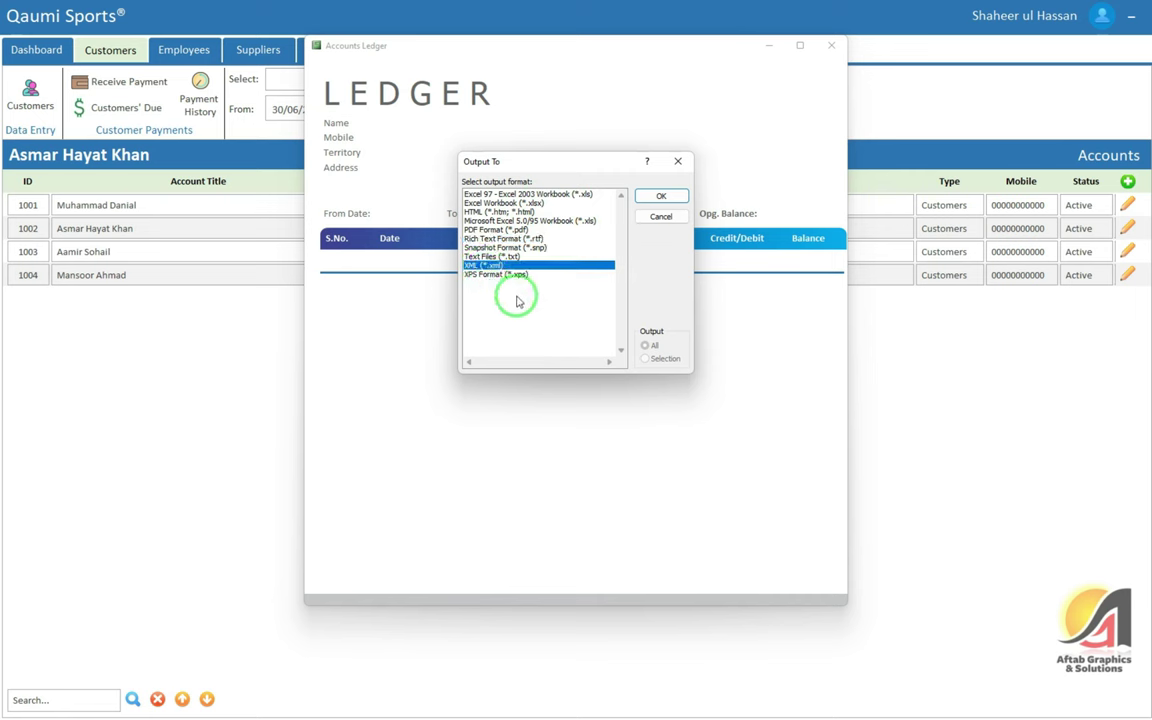
pyautogui.click(486, 212)
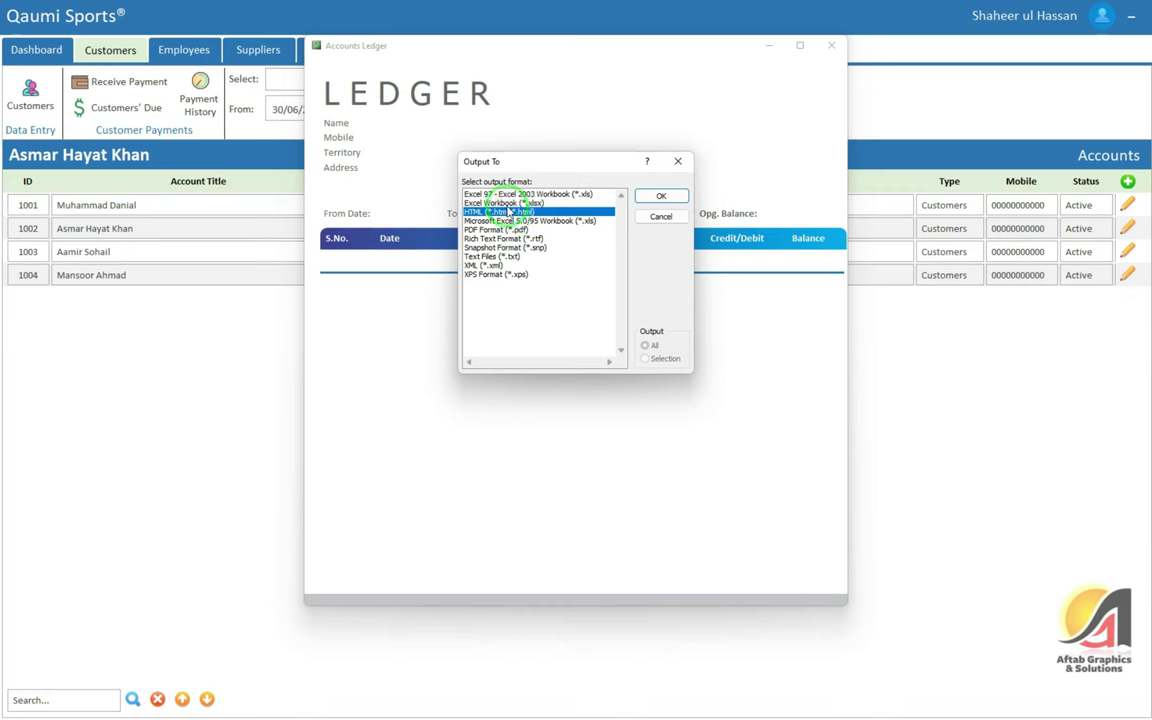
pyautogui.click(515, 194)
pyautogui.click(661, 222)
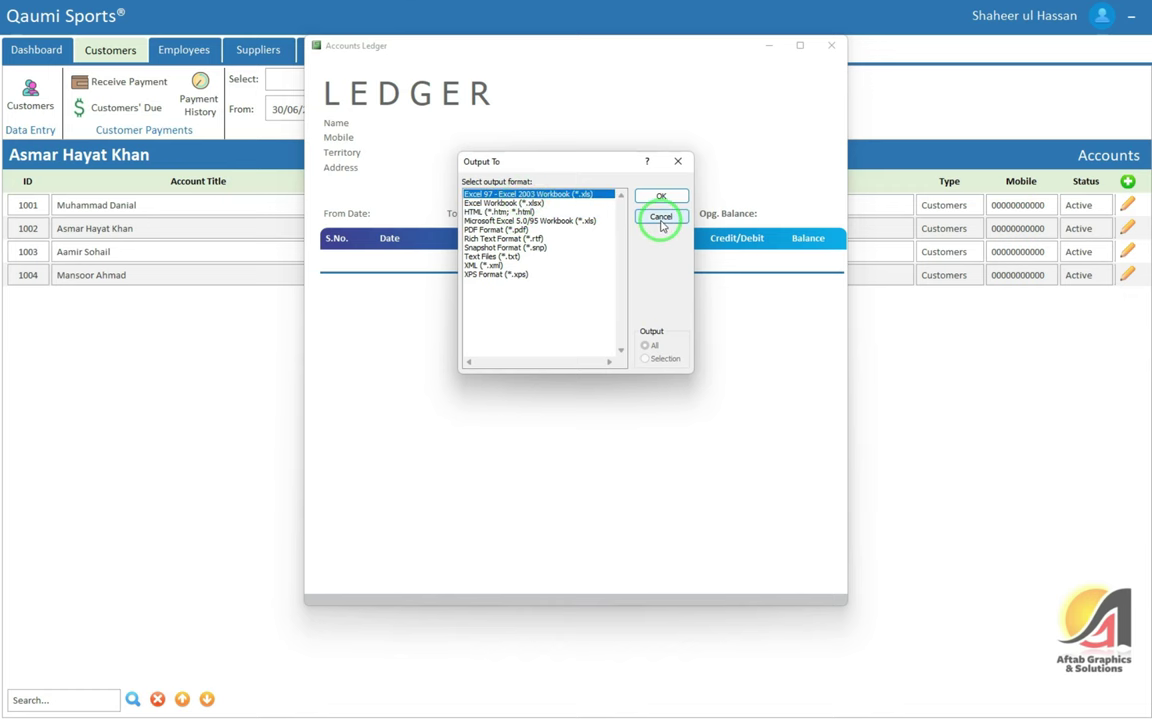
pyautogui.click(831, 45)
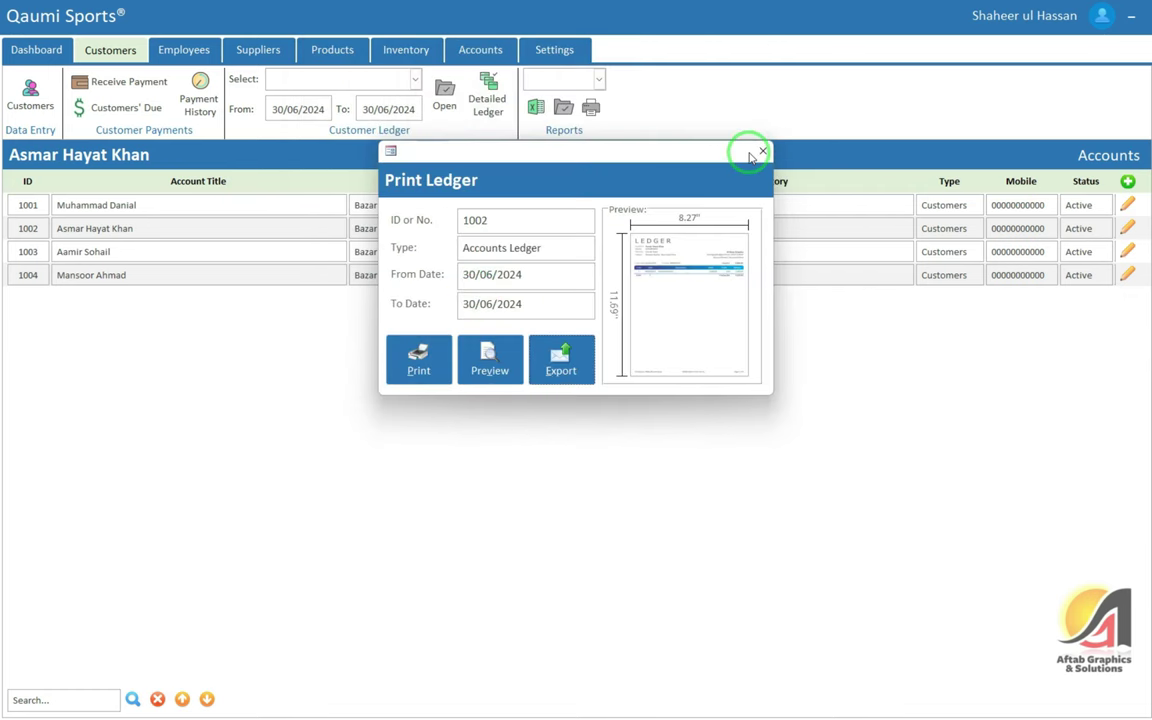
pyautogui.click(762, 152)
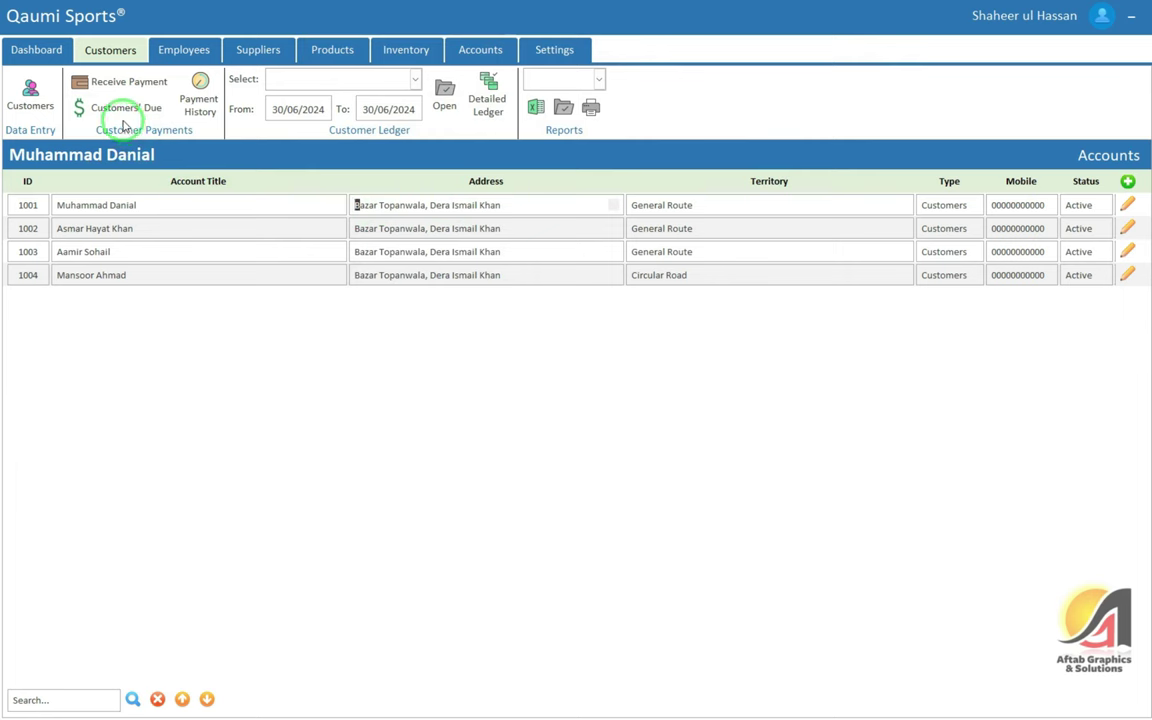
pyautogui.click(124, 115)
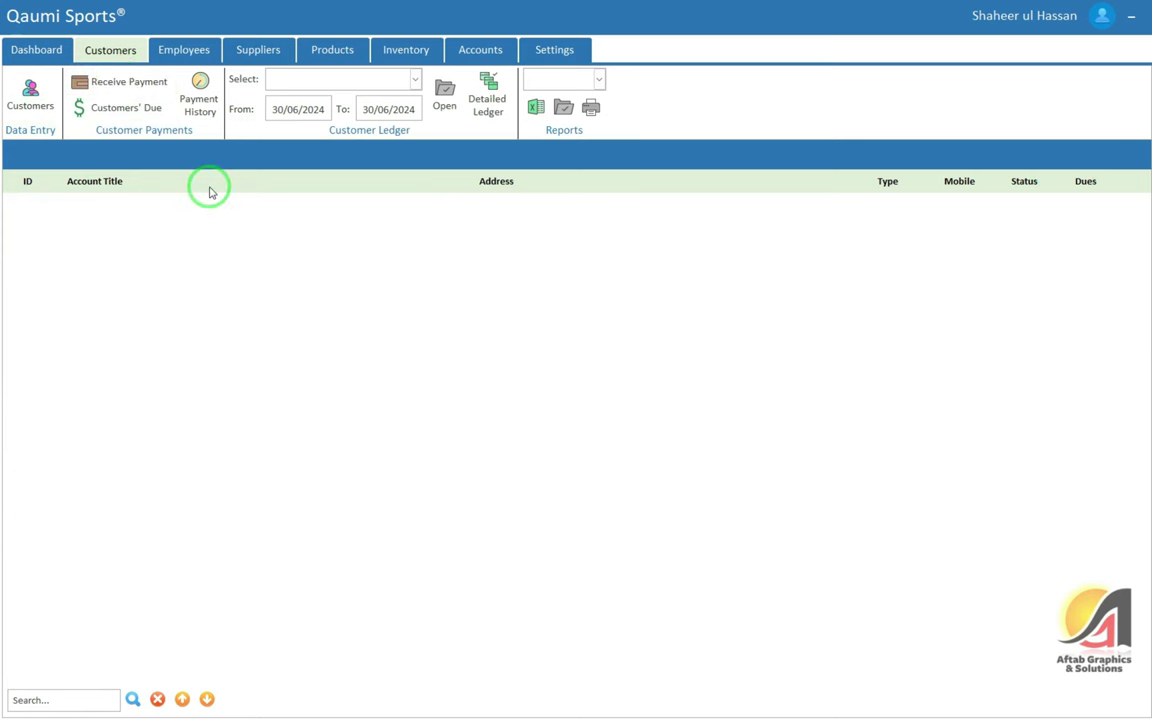
pyautogui.click(30, 97)
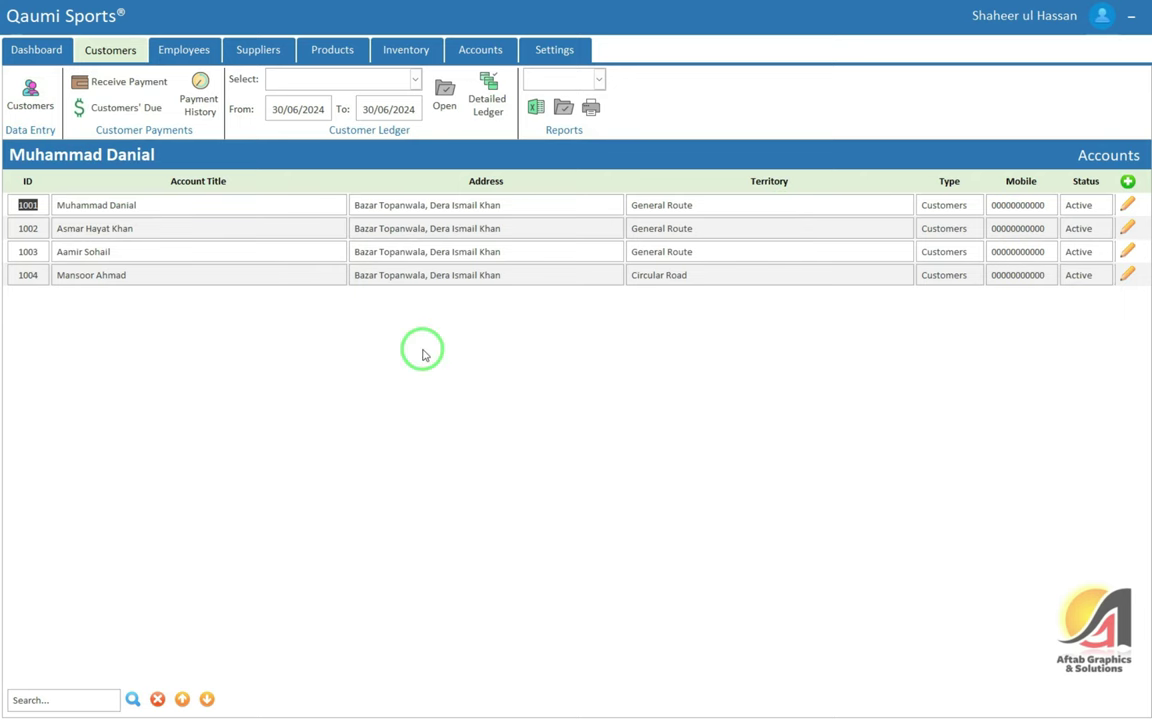
# Start a new account with the contact person's name and account type Customers
pyautogui.click(1127, 181)
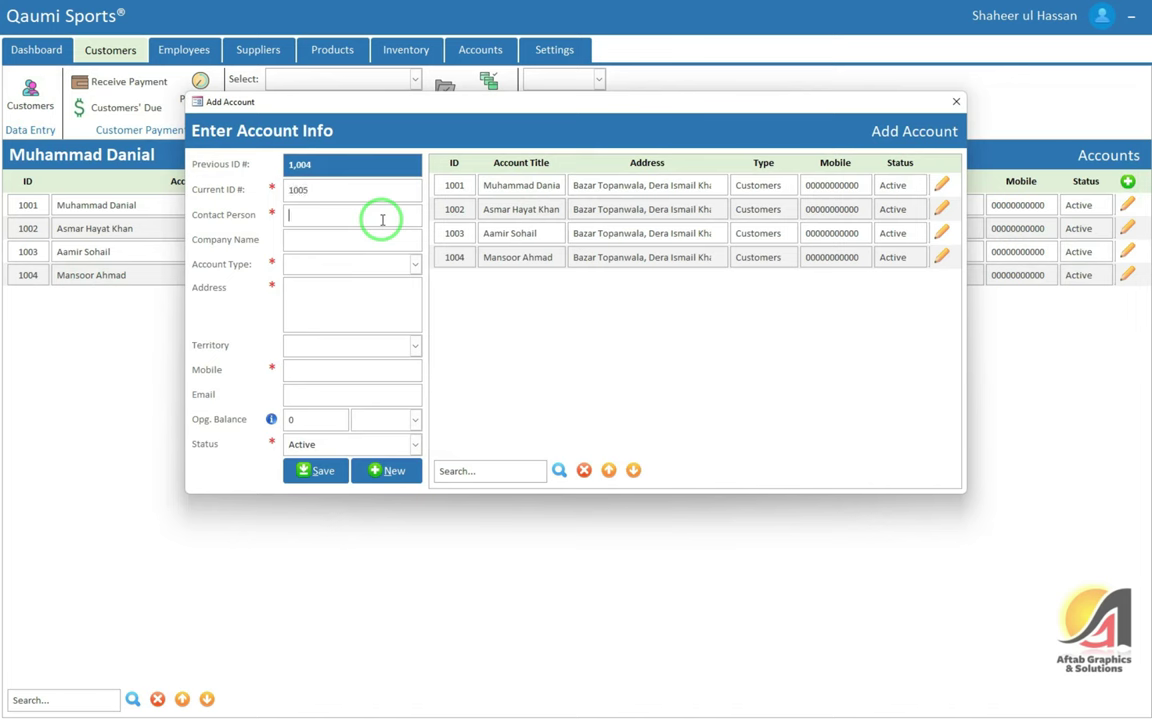
pyautogui.click(382, 220)
pyautogui.press('Tab')
pyautogui.press('Tab')
pyautogui.write('c')
pyautogui.press('Tab')
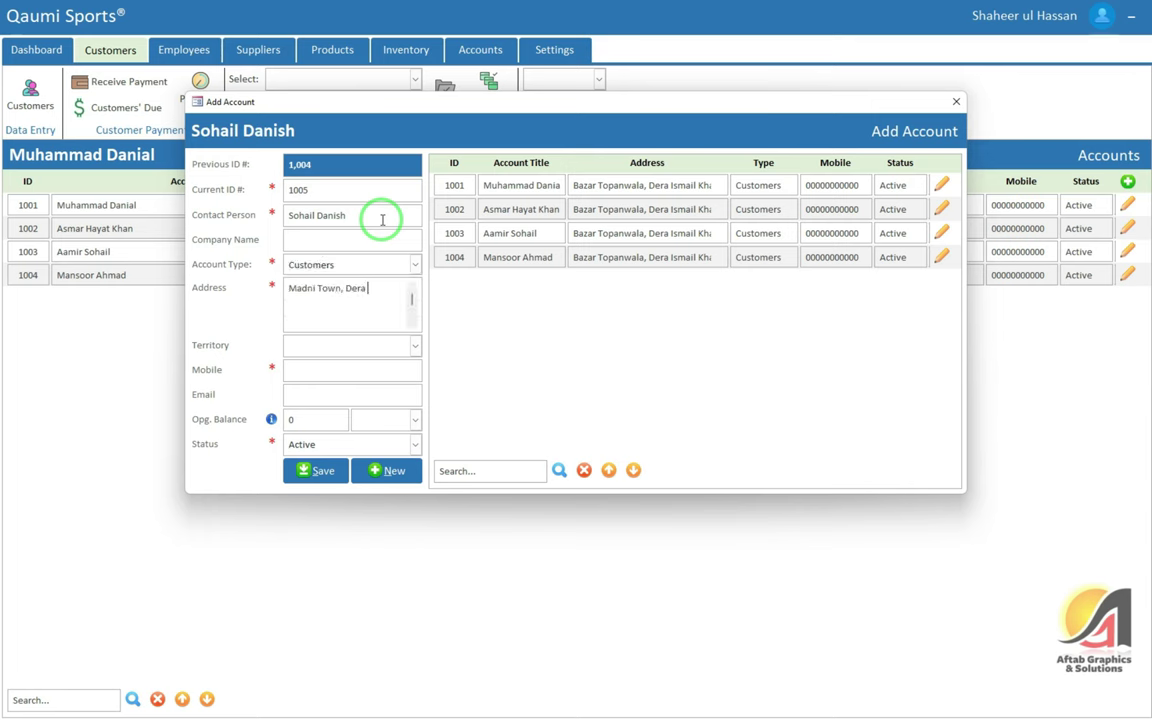
# Enter the customer's address, General Route territory, and 50,000 I'll Receive opening balance, then save
pyautogui.write('Madni Town, Dera Ismail Khan')
pyautogui.press('Tab')
pyautogui.write('g')
pyautogui.press('Tab')
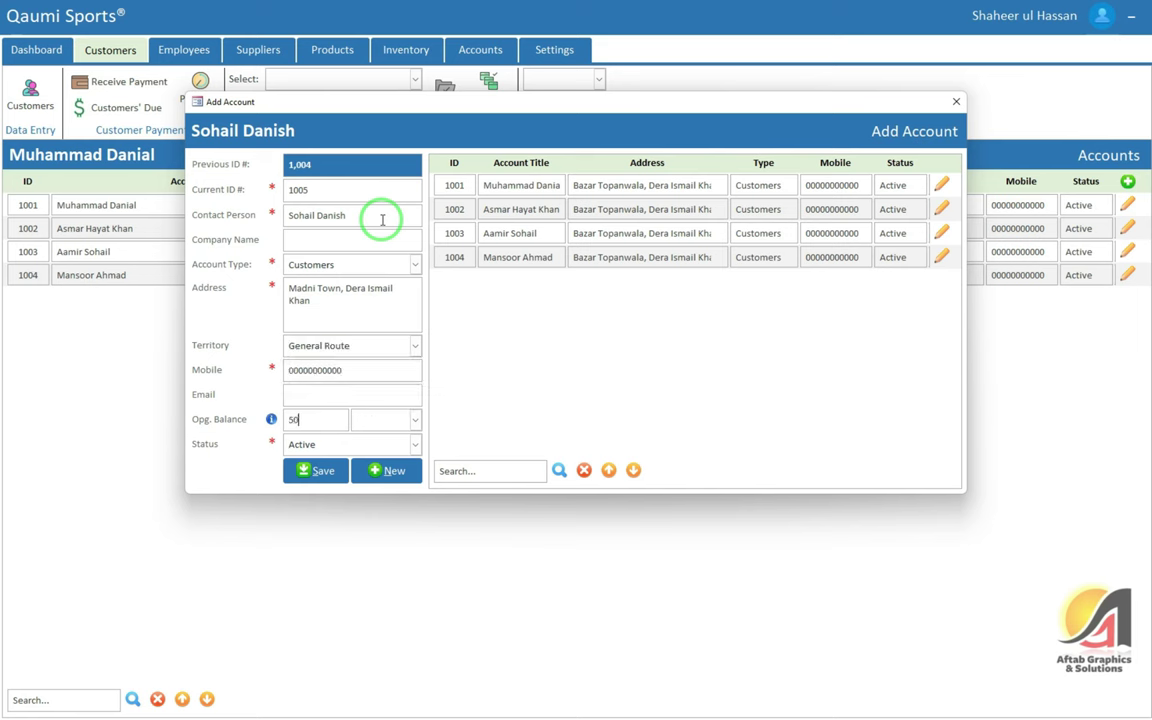
pyautogui.press('Tab')
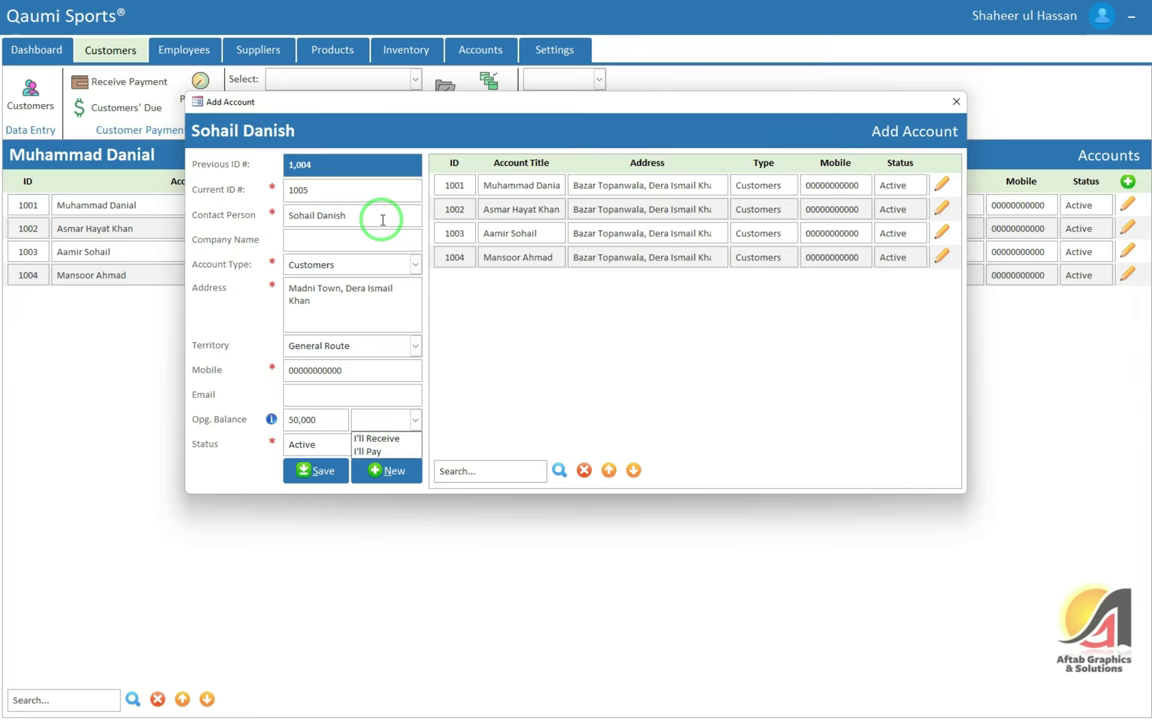
pyautogui.write('i')
pyautogui.press('Tab')
pyautogui.press('Tab')
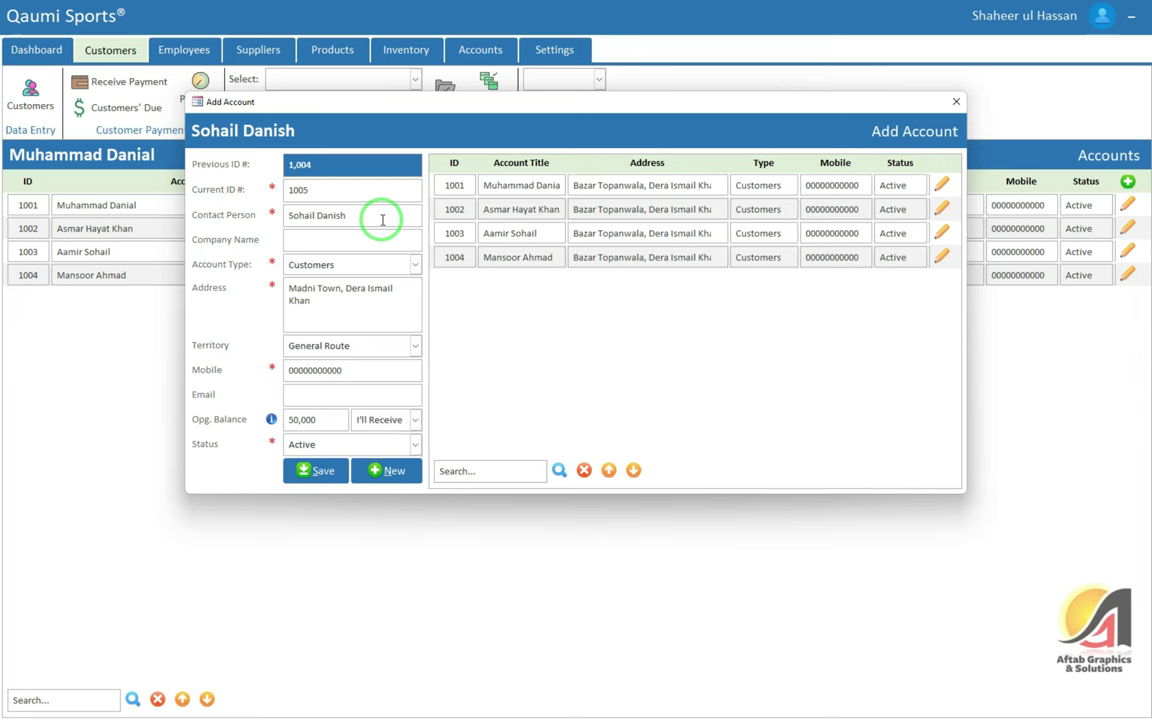
pyautogui.click(327, 484)
pyautogui.click(620, 388)
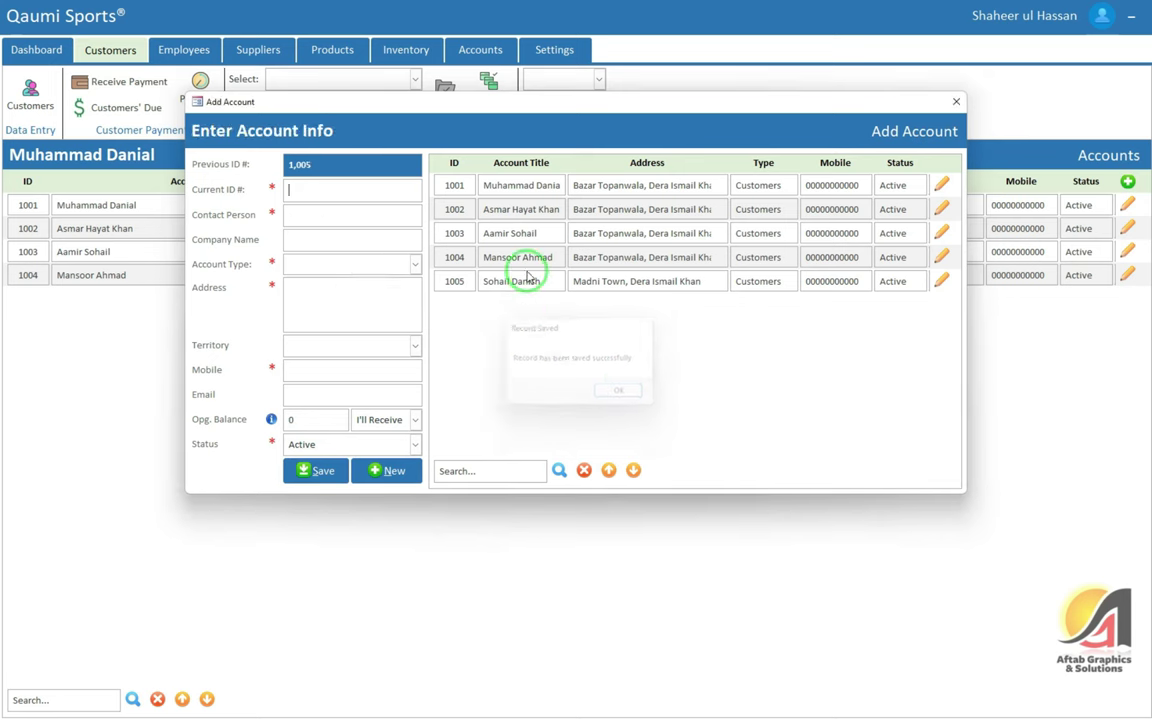
pyautogui.click(956, 101)
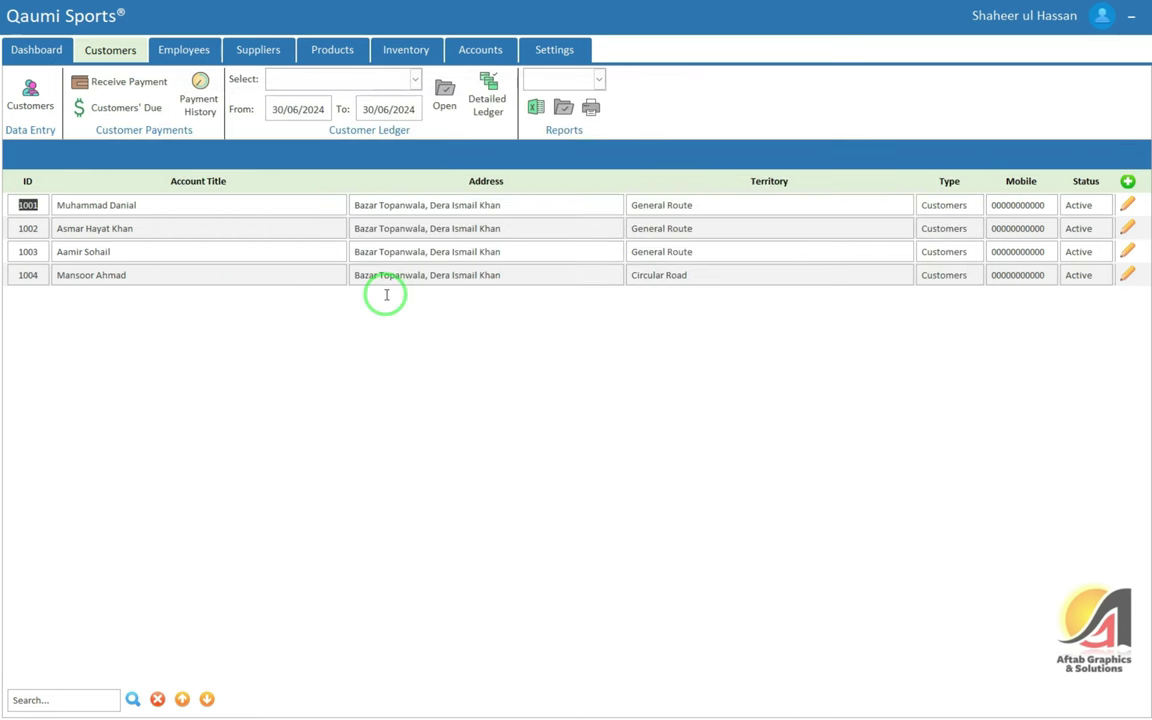
pyautogui.click(140, 108)
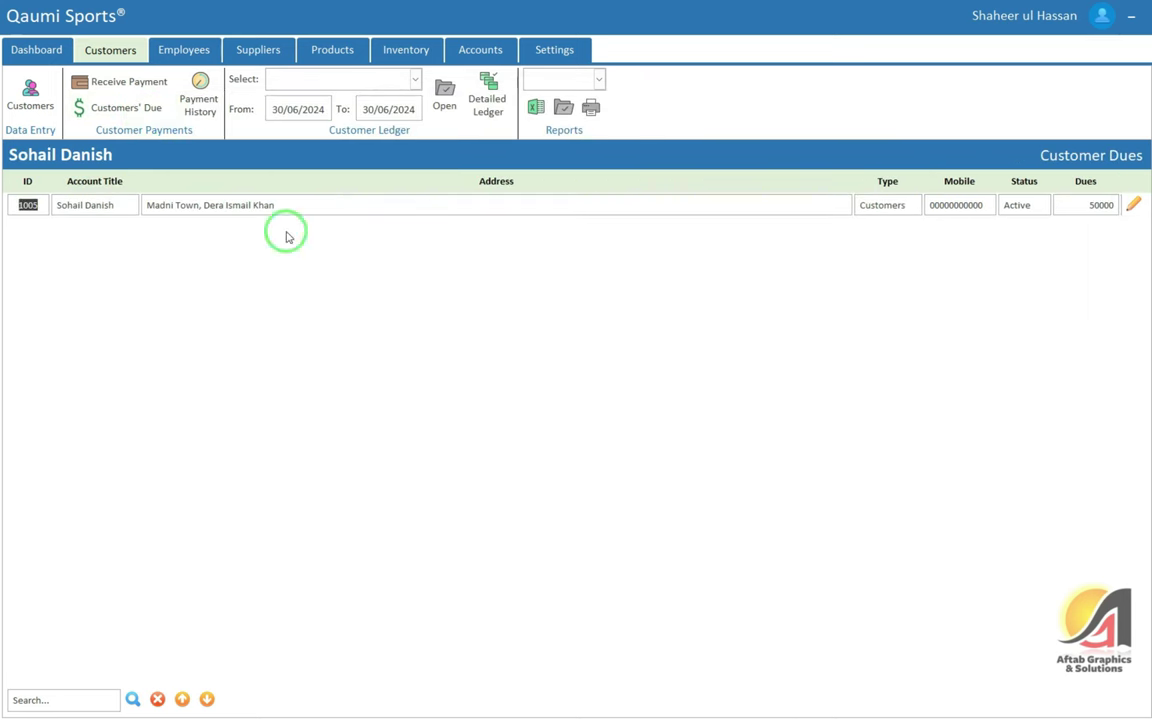
pyautogui.click(1098, 205)
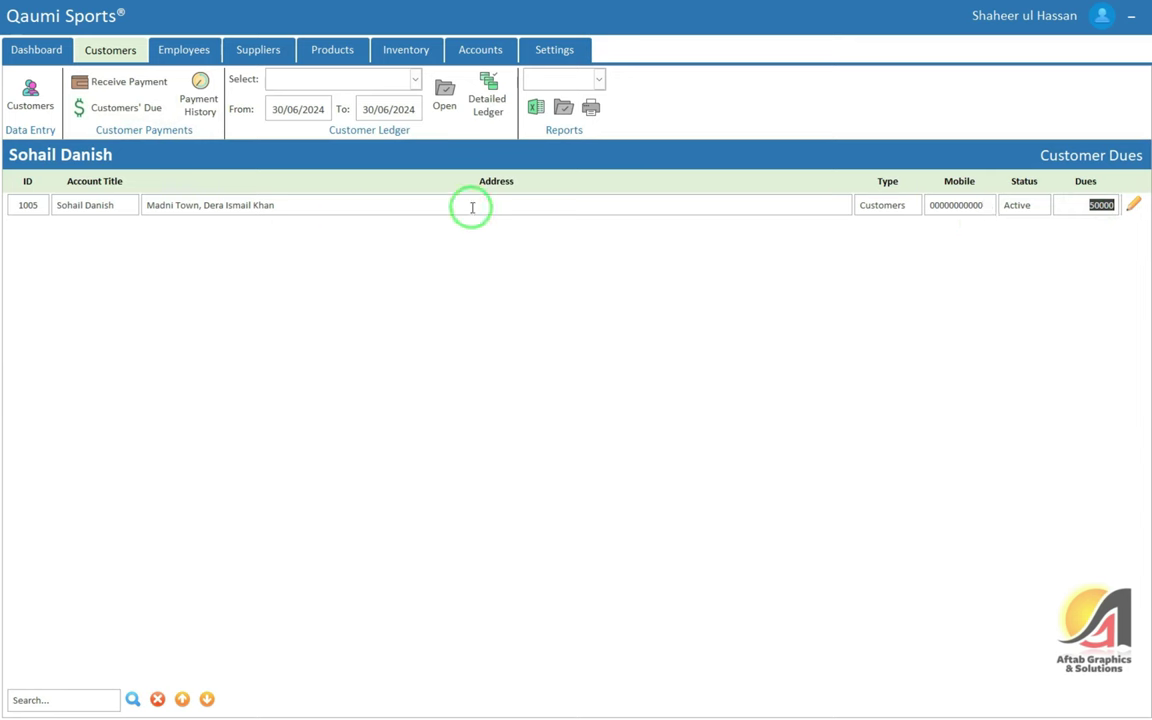
pyautogui.click(318, 204)
pyautogui.click(648, 204)
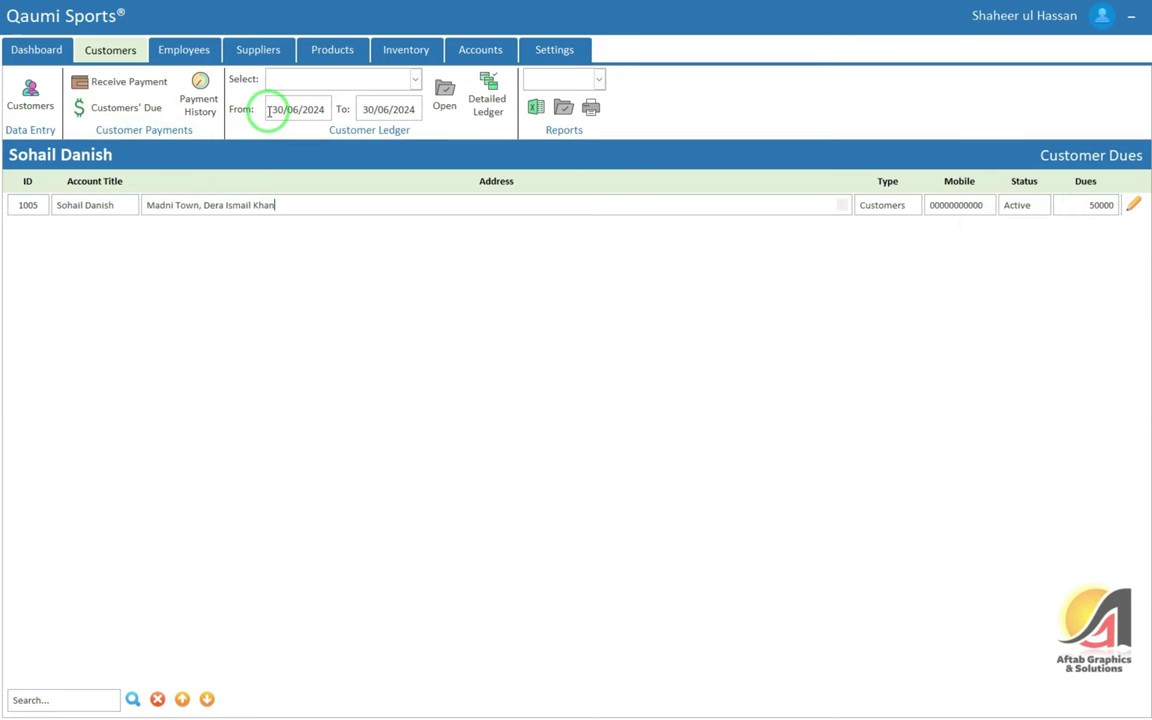
pyautogui.click(48, 126)
pyautogui.click(1127, 299)
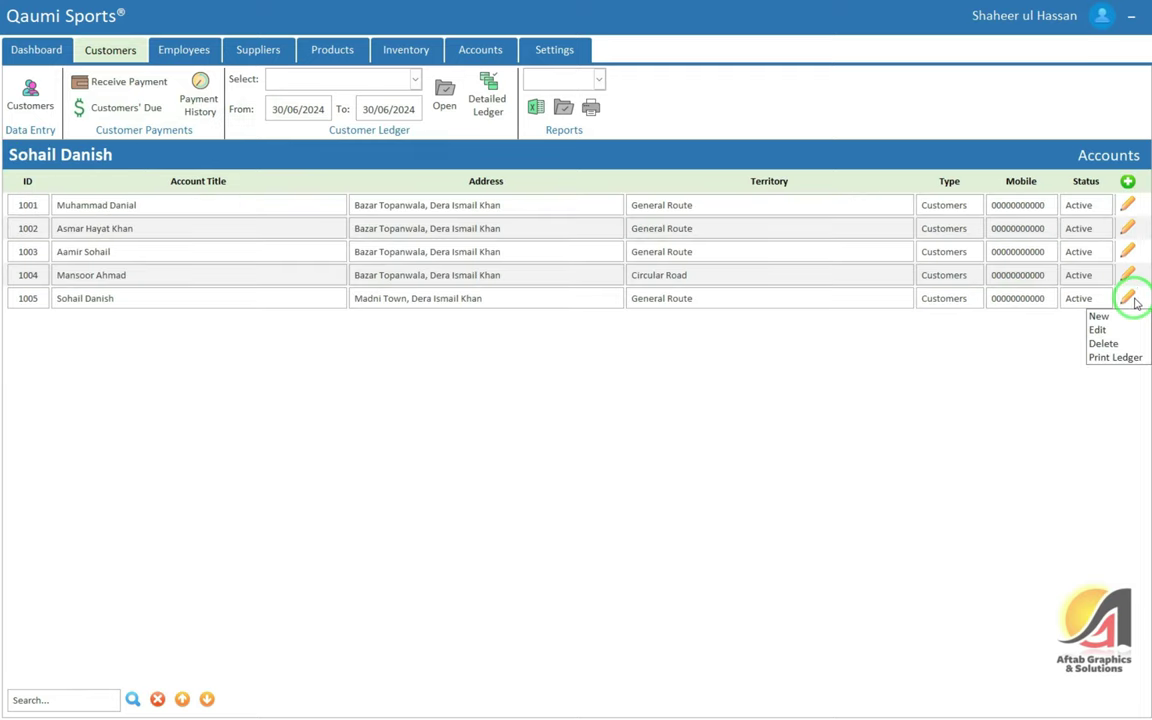
pyautogui.click(1113, 357)
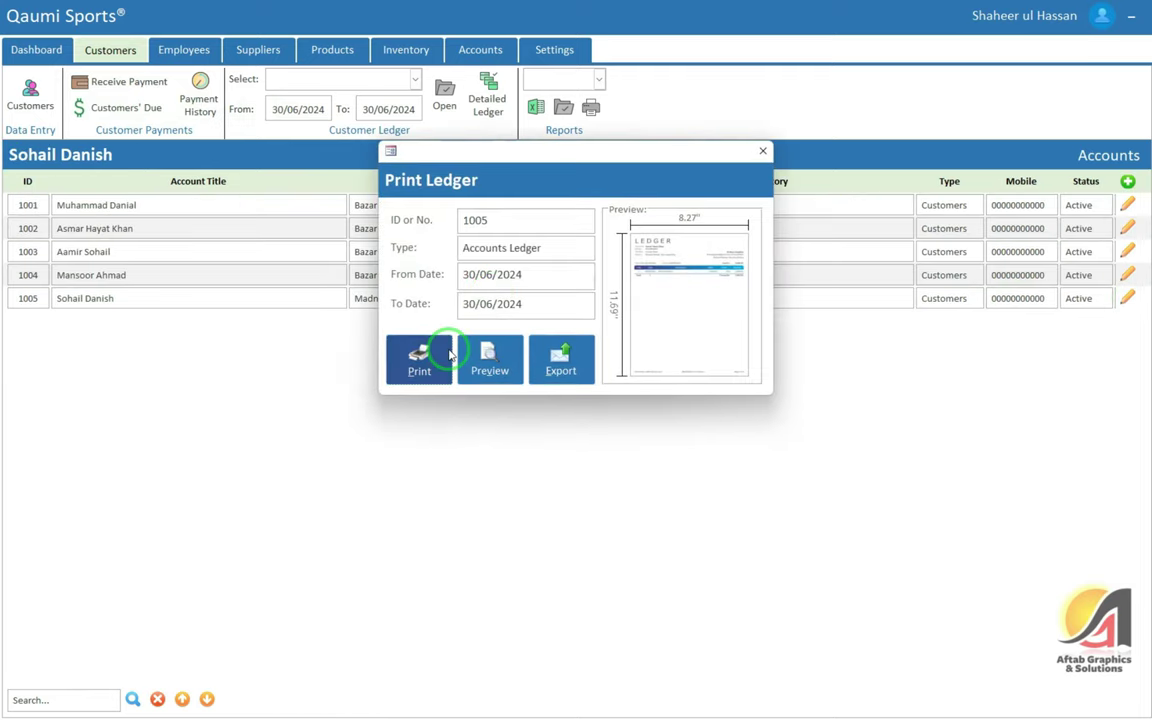
pyautogui.click(449, 355)
pyautogui.click(695, 350)
pyautogui.click(508, 262)
pyautogui.click(688, 260)
pyautogui.click(760, 260)
pyautogui.click(832, 260)
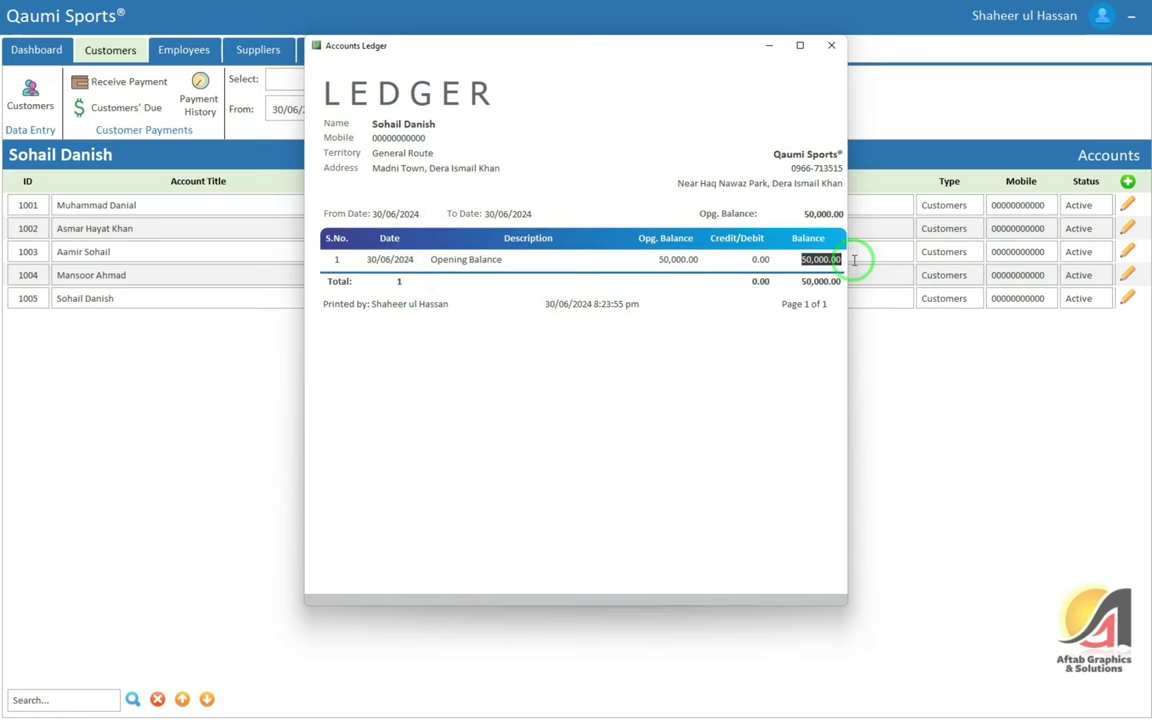
pyautogui.click(831, 46)
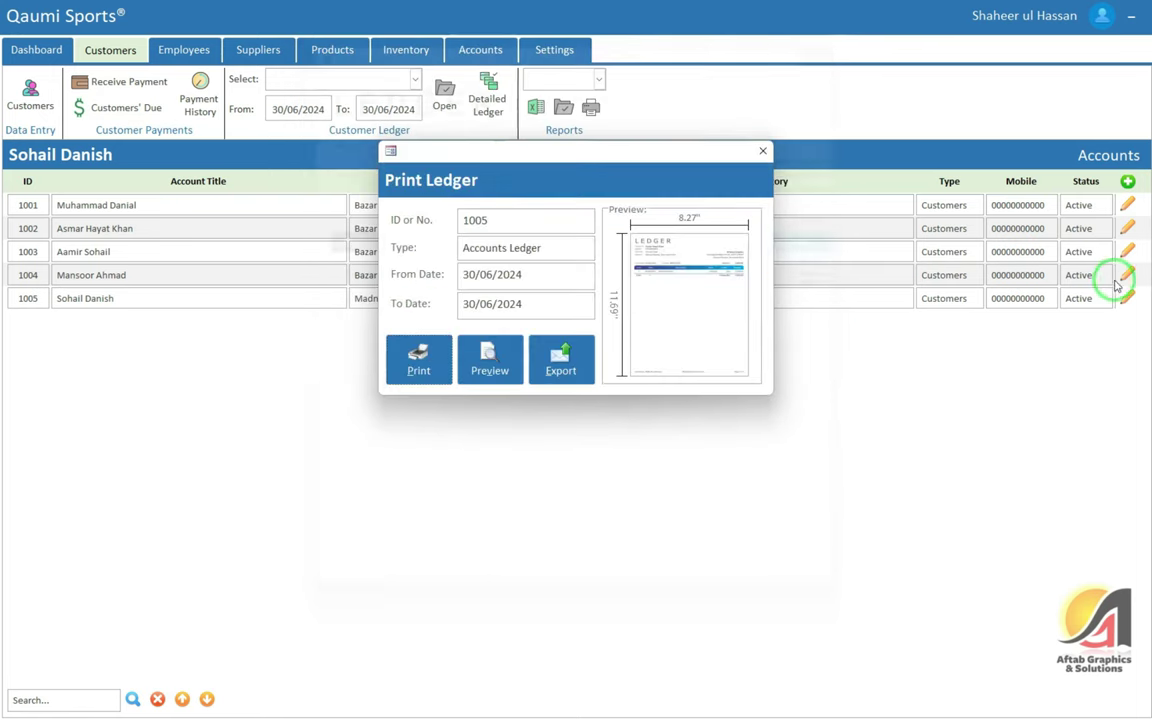
pyautogui.click(762, 151)
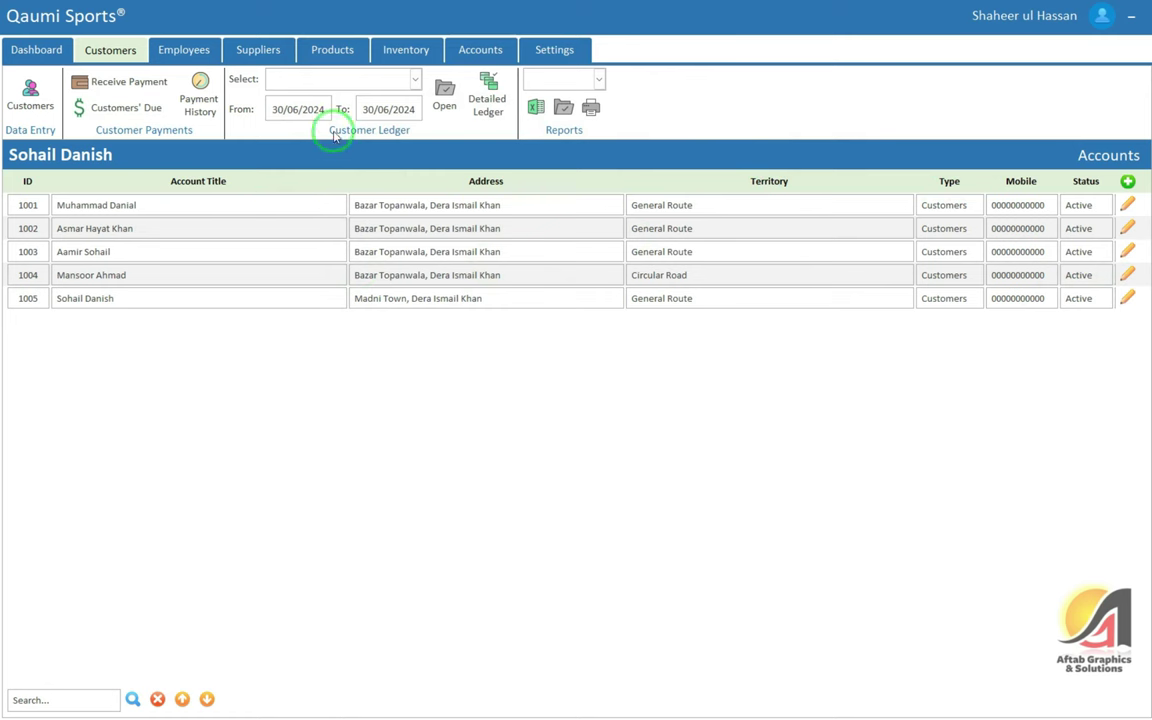
pyautogui.click(305, 80)
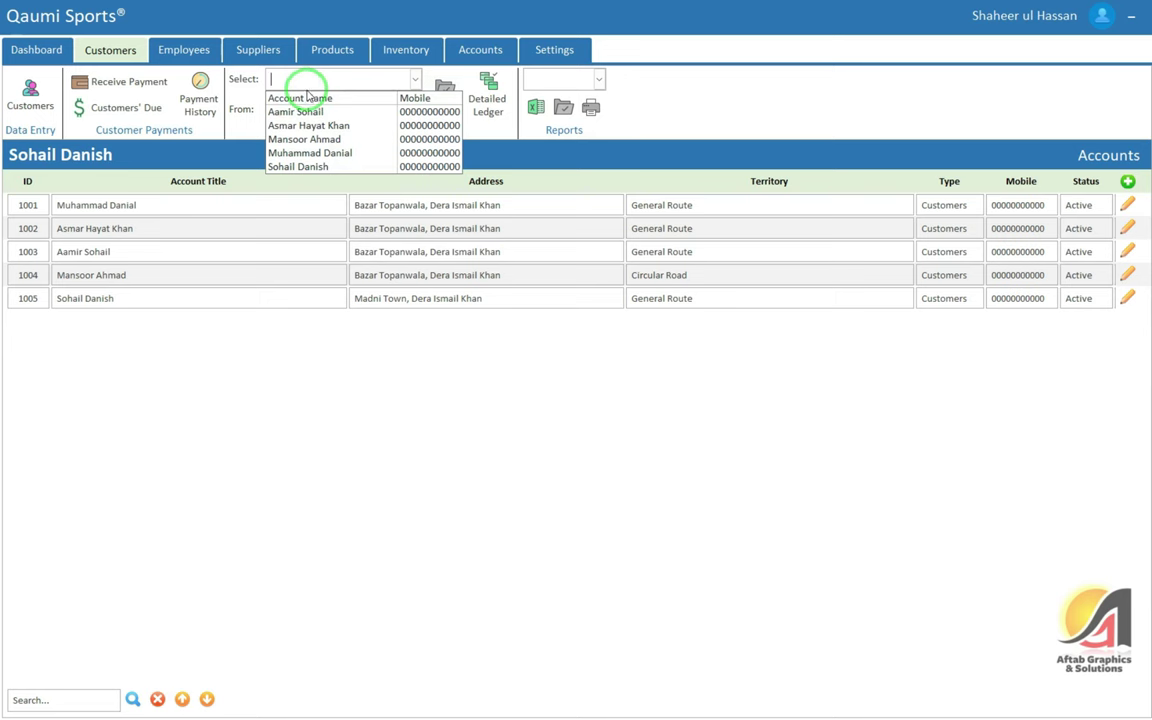
# Open the new customer's ledger from Customer Ledger and maximize the report
pyautogui.click(300, 166)
pyautogui.moveTo(278, 110); pyautogui.dragTo(395, 113)
pyautogui.click(444, 95)
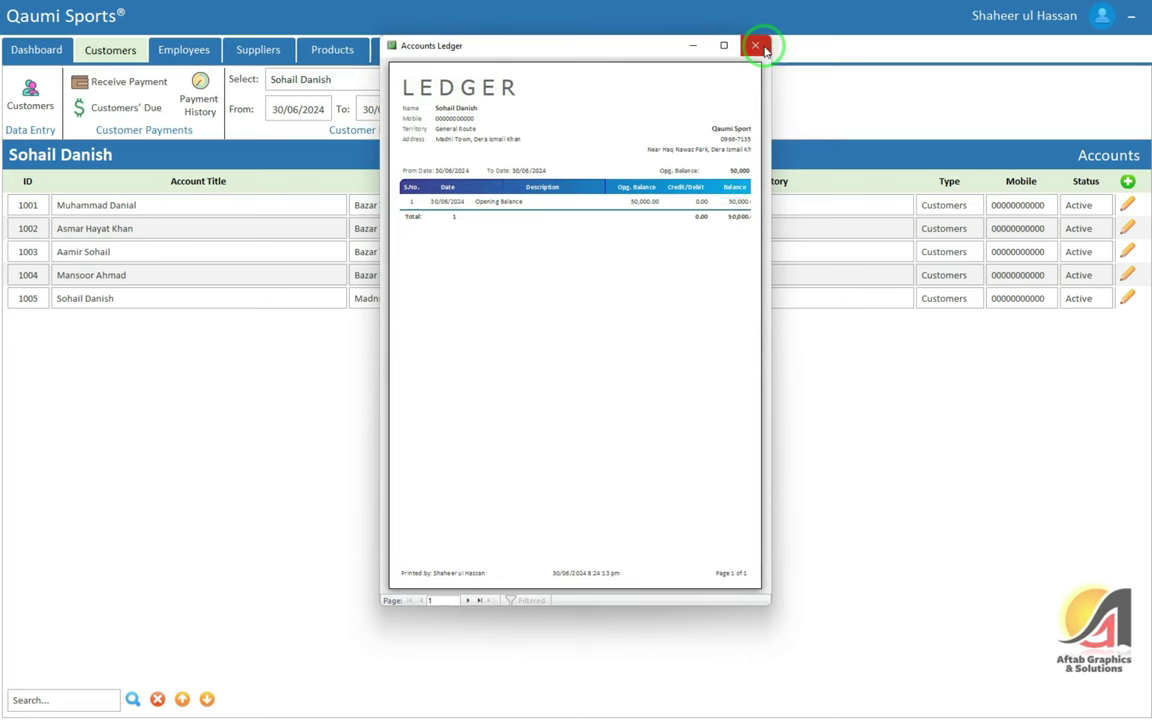
pyautogui.click(724, 45)
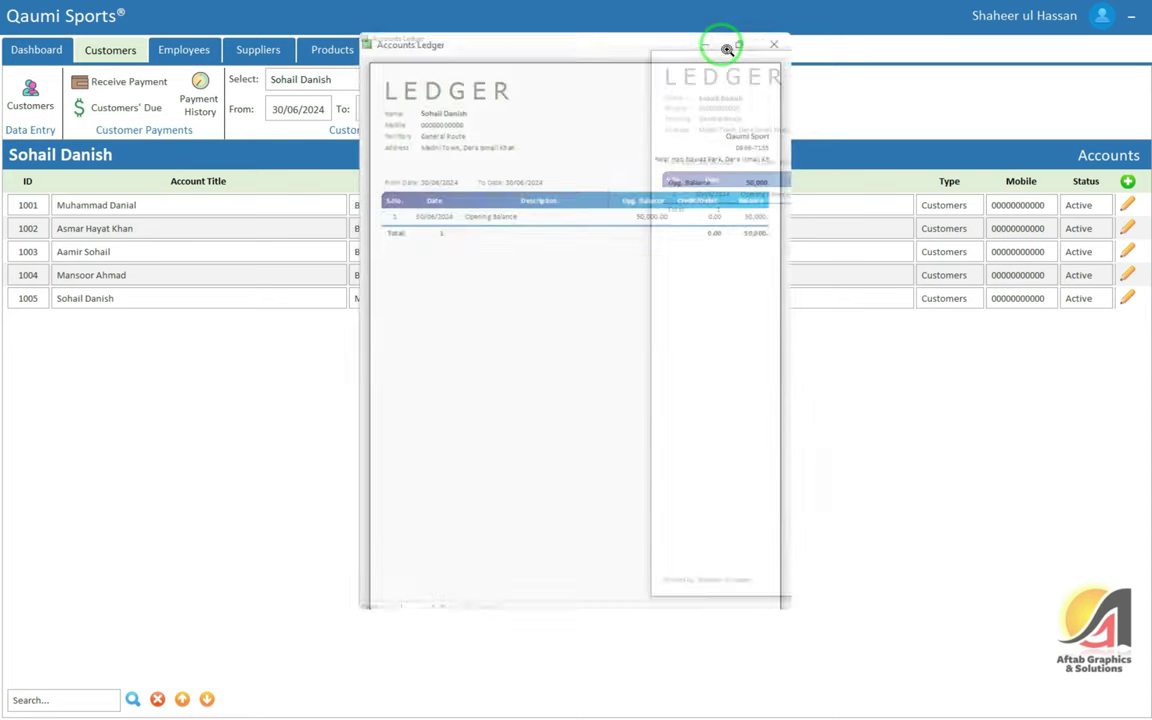
pyautogui.click(525, 154)
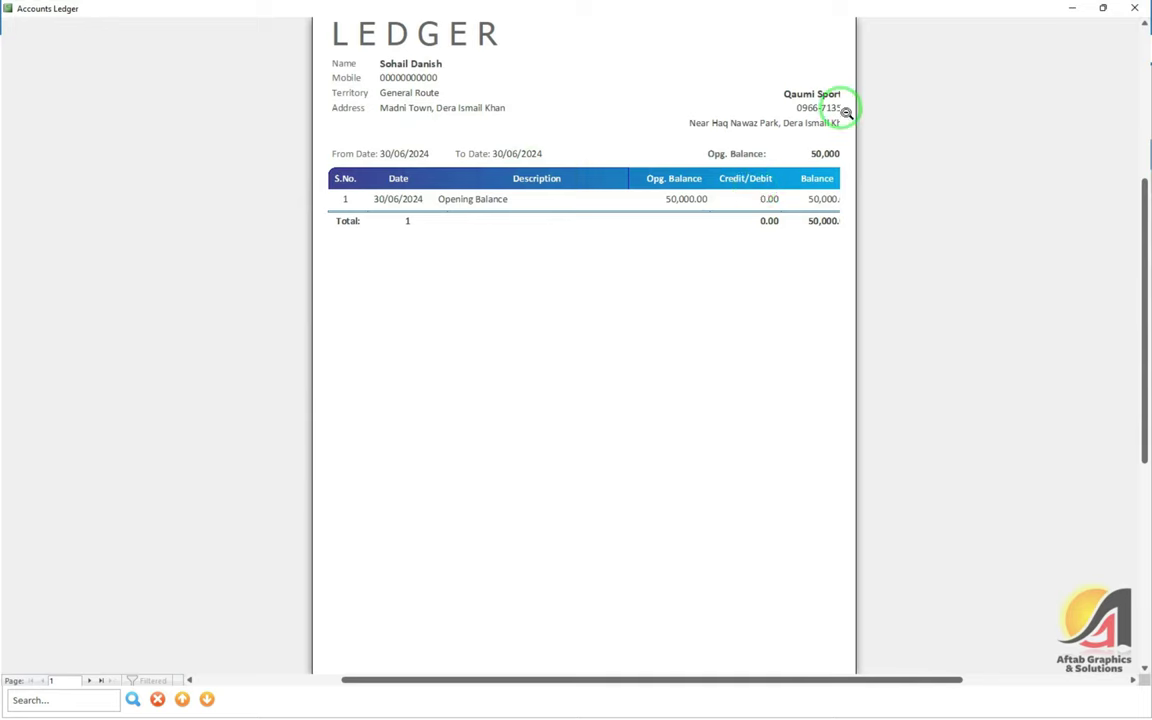
pyautogui.click(716, 200)
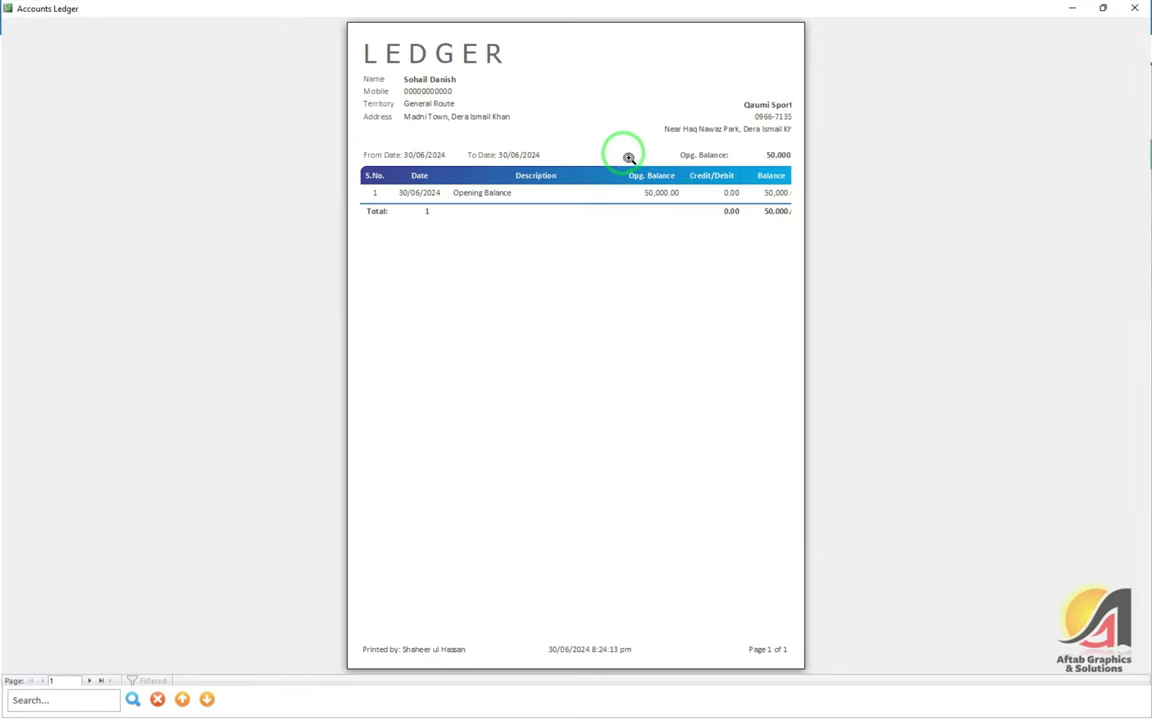
# Set the report's Page Setup paper size to Letter
pyautogui.rightClick(538, 205)
pyautogui.click(583, 324)
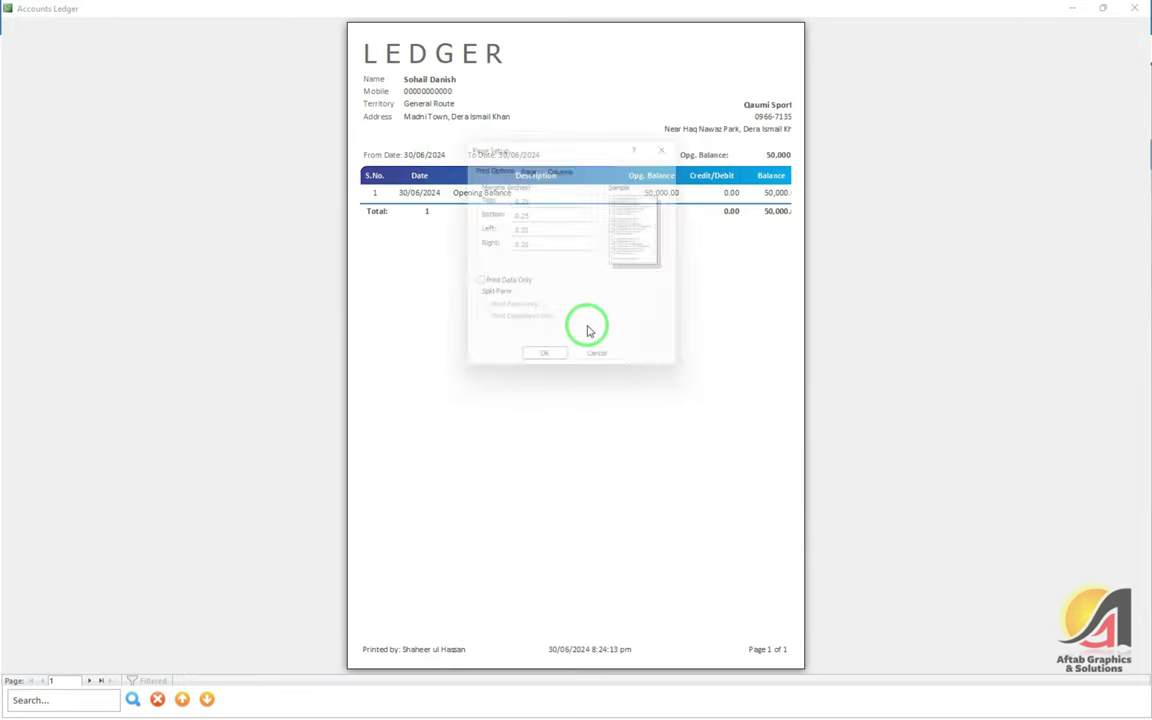
pyautogui.click(529, 166)
pyautogui.click(527, 241)
pyautogui.scroll(9, 555, 282)
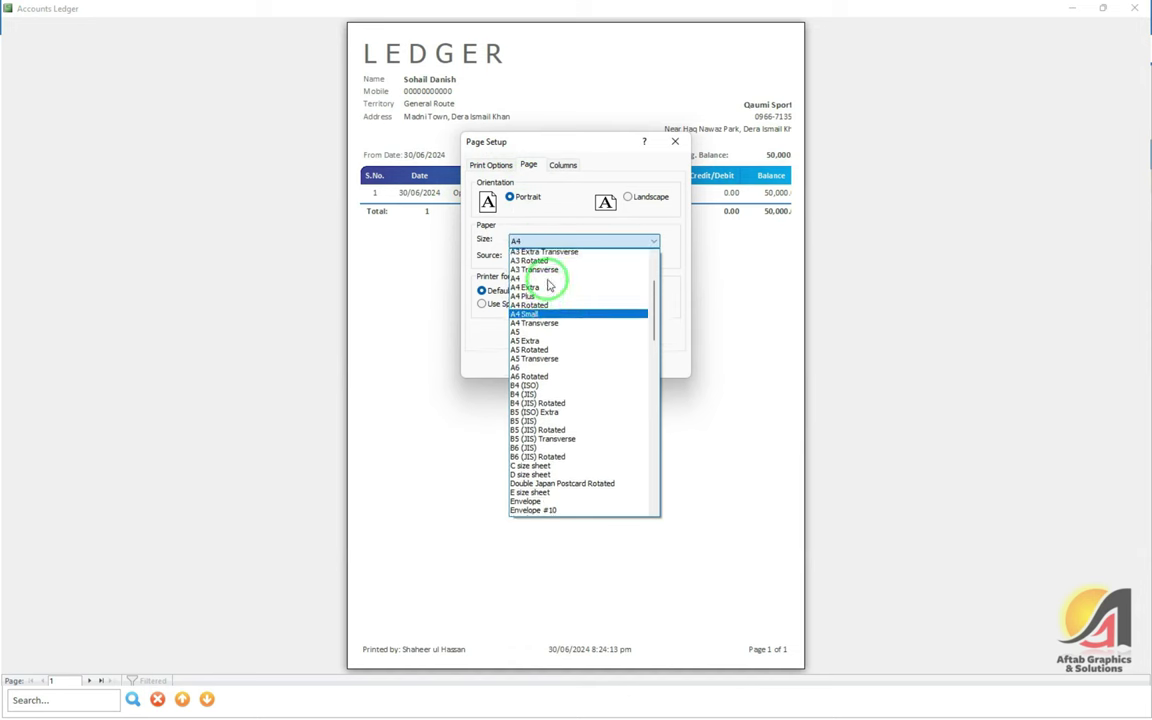
pyautogui.press('l')
pyautogui.press('l')
pyautogui.press('l')
pyautogui.press('l')
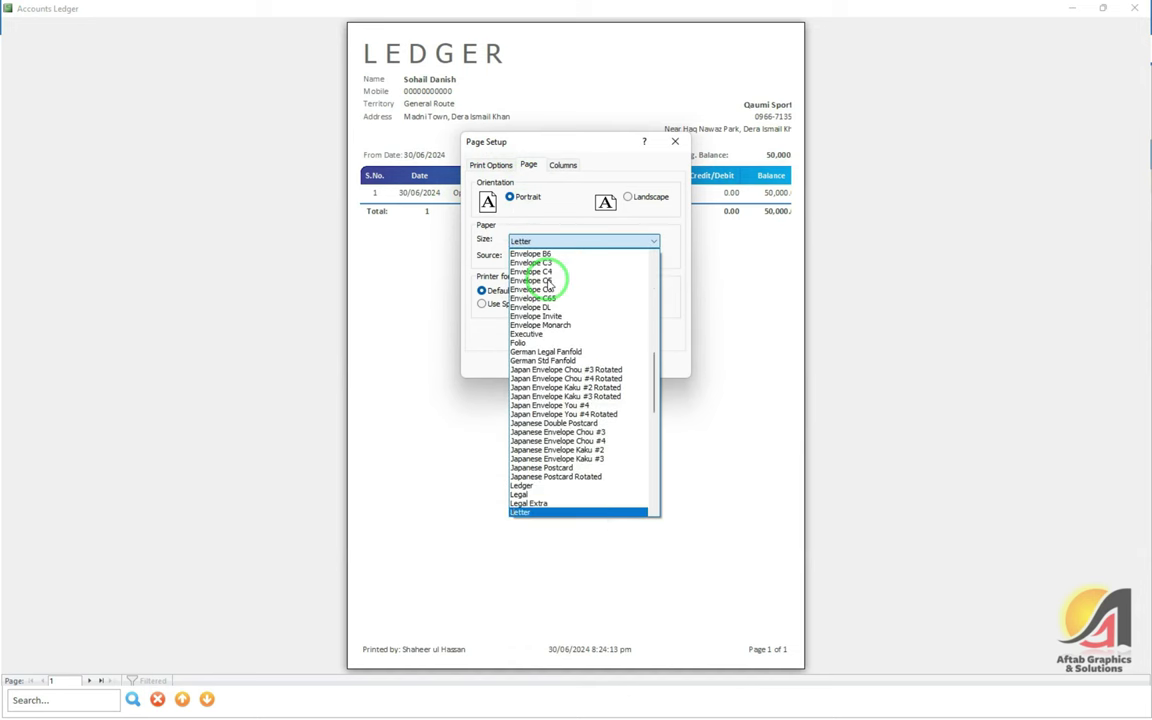
pyautogui.press('Return')
pyautogui.click(527, 362)
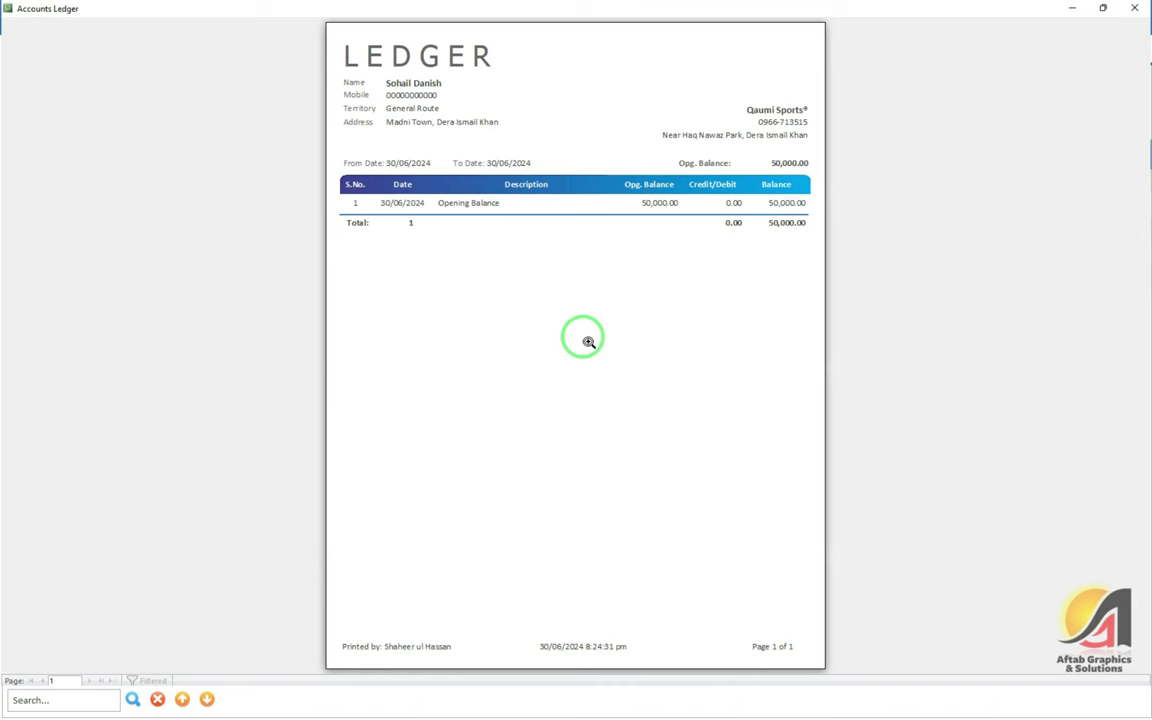
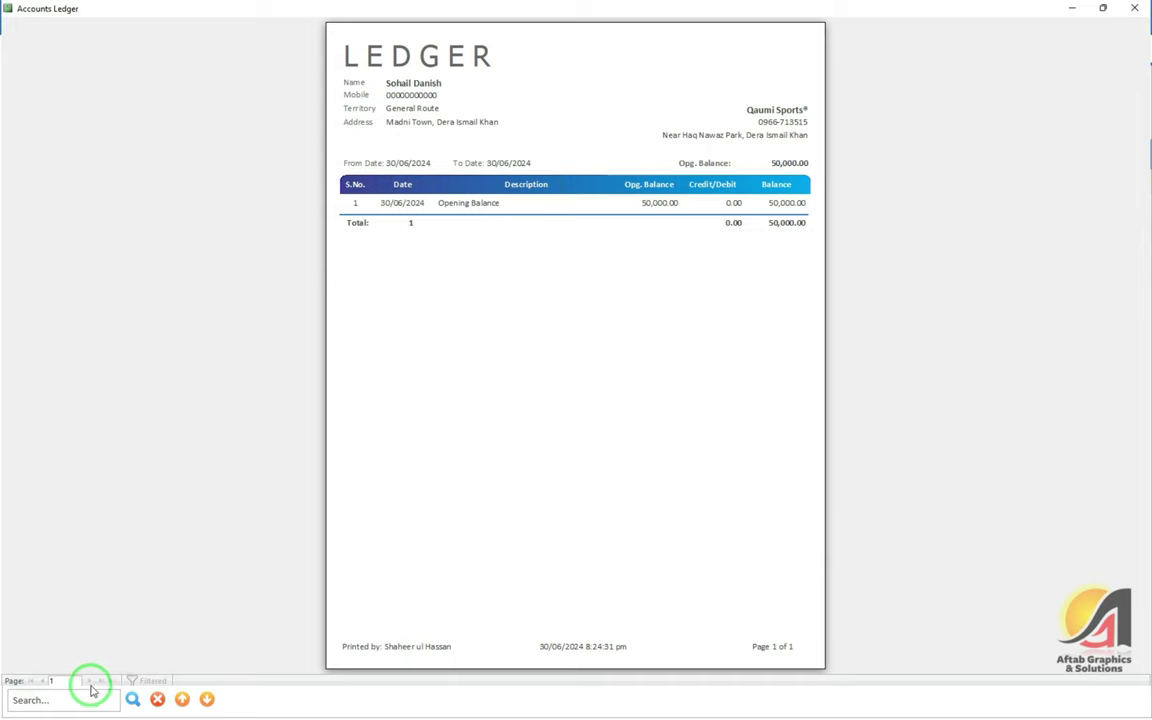
# Close the Accounts Ledger, then preview and close the customer's Detailed Ledger showing a 50,000.00 opening balance
pyautogui.click(1133, 9)
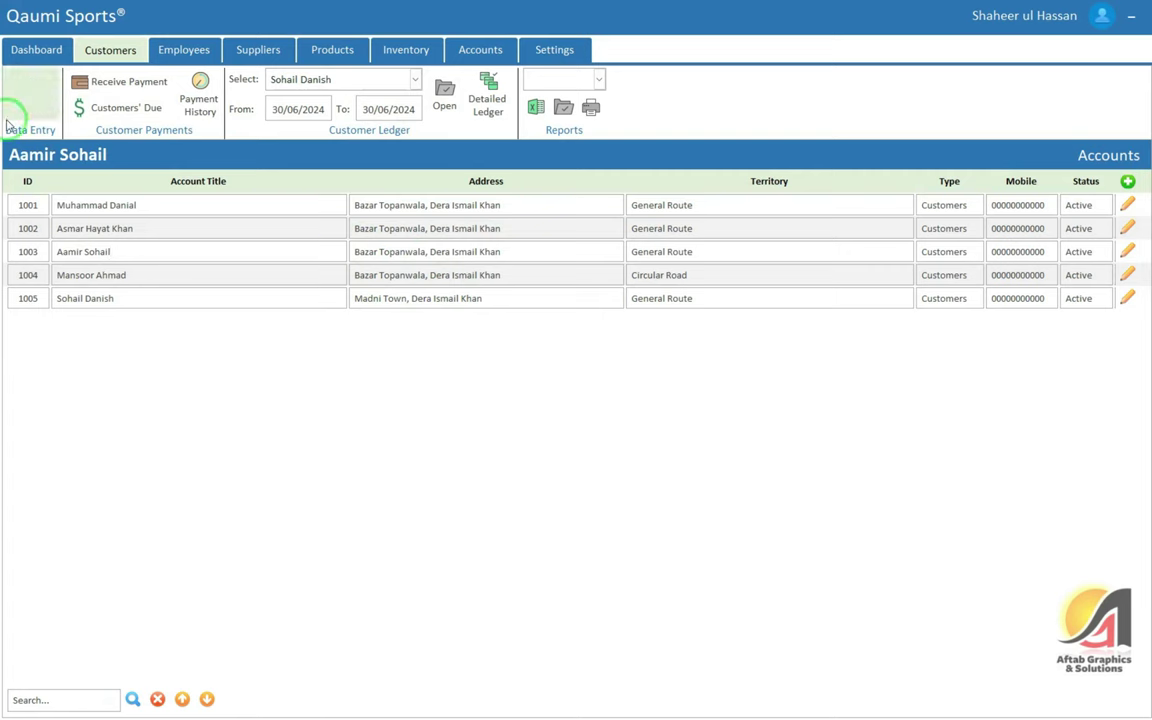
pyautogui.click(30, 95)
pyautogui.click(1130, 298)
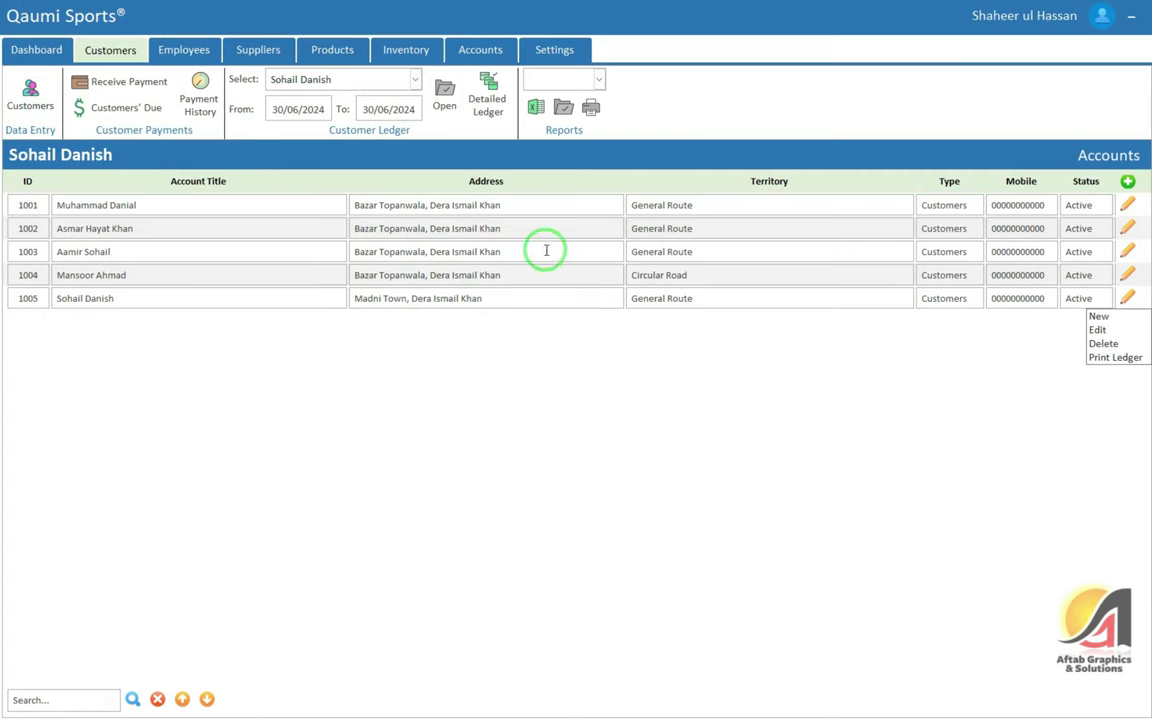
pyautogui.click(540, 250)
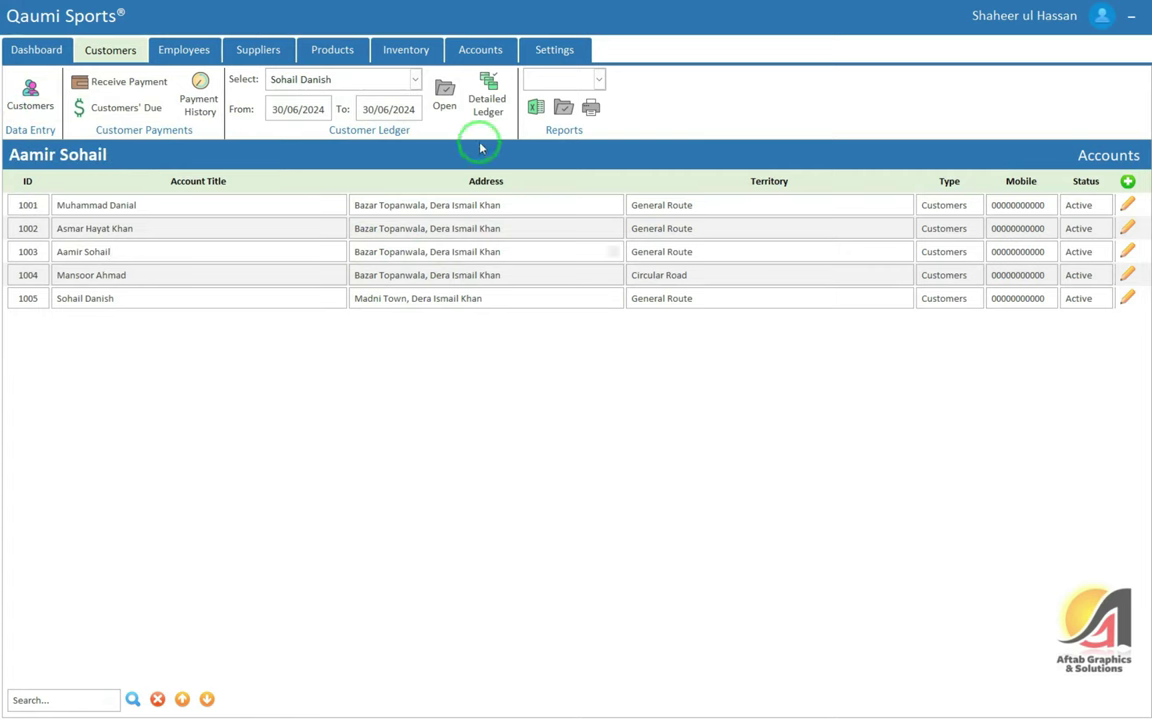
pyautogui.click(487, 100)
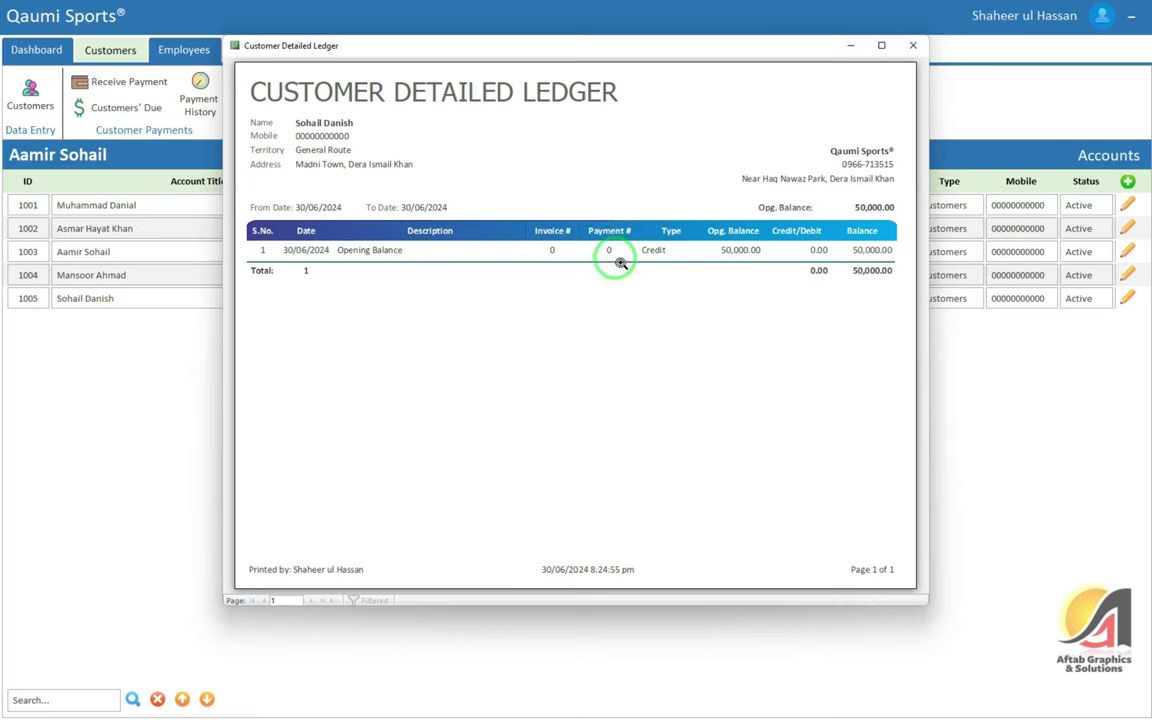
pyautogui.click(911, 46)
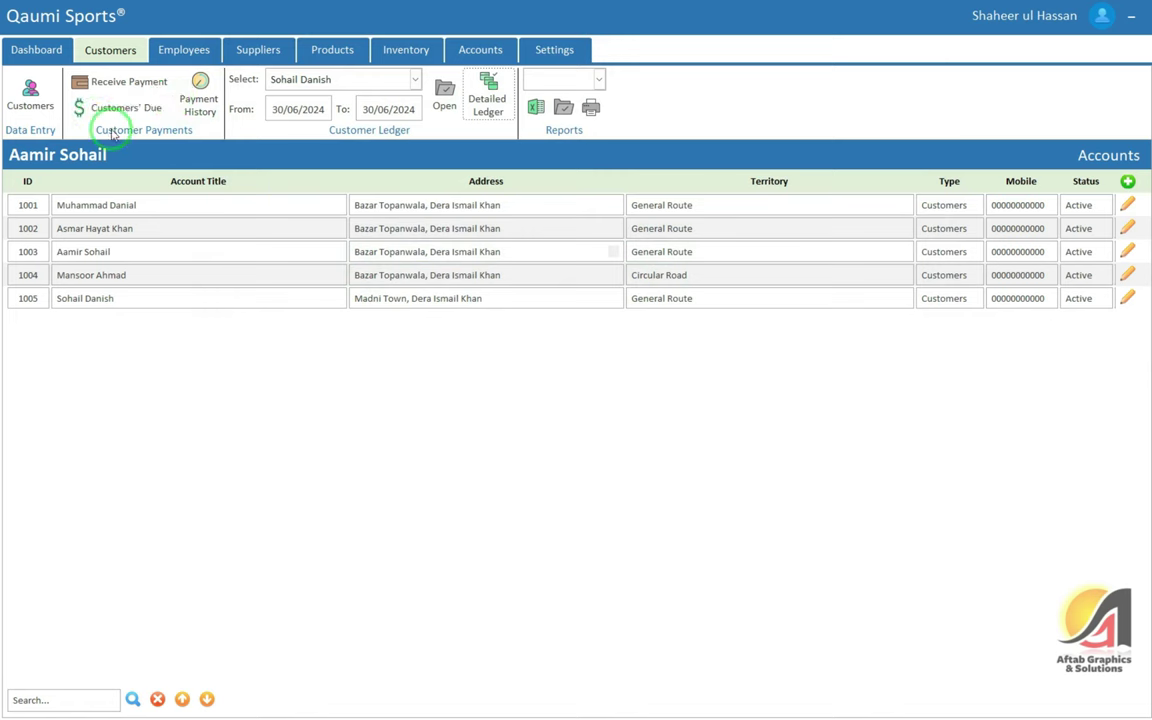
# Start a new received payment dated 30/06/2024 for the customer owing 50,000
pyautogui.click(118, 84)
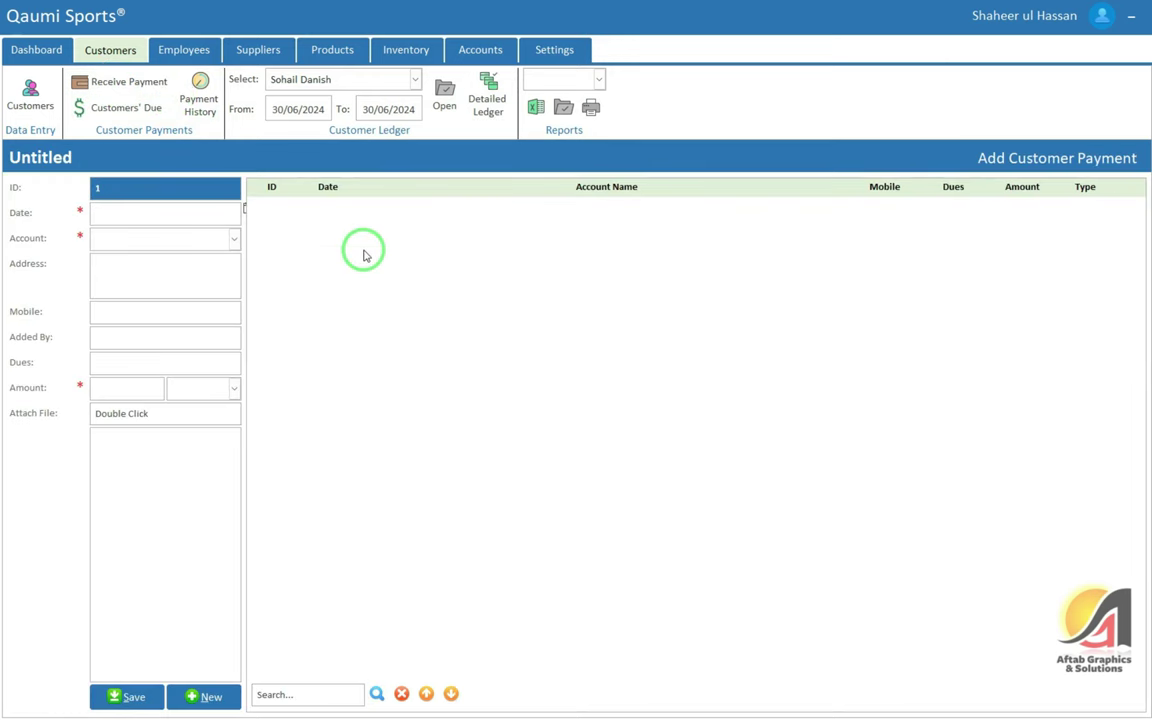
pyautogui.click(150, 82)
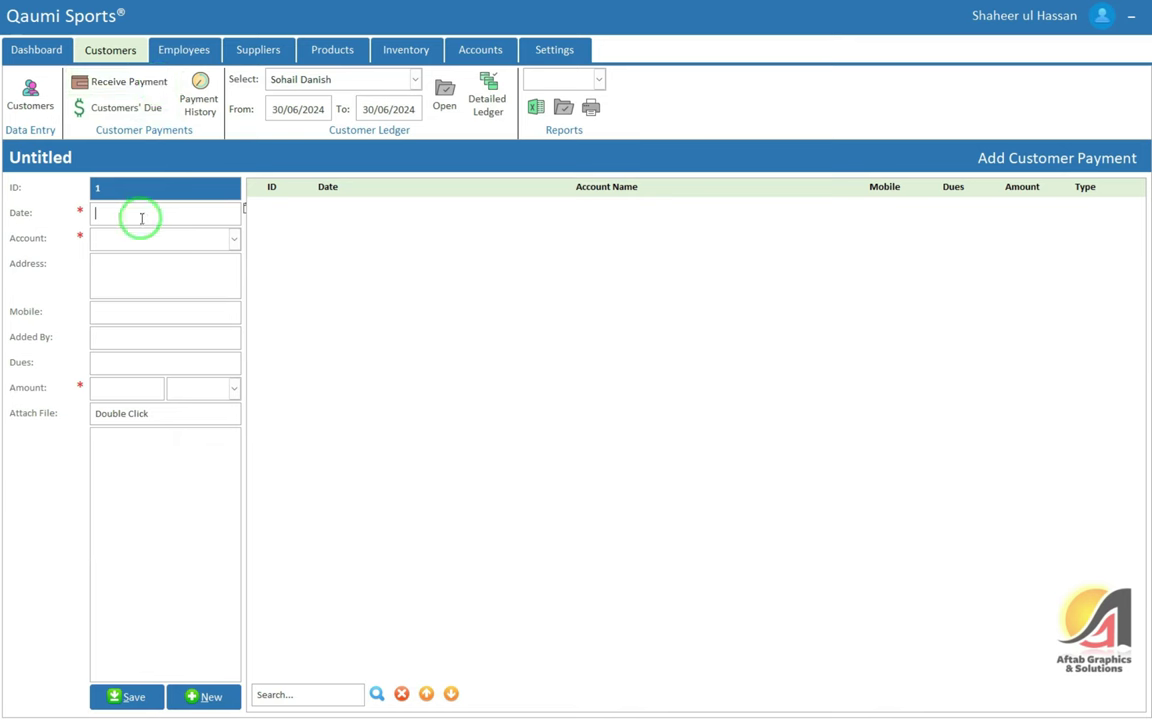
pyautogui.press('Return')
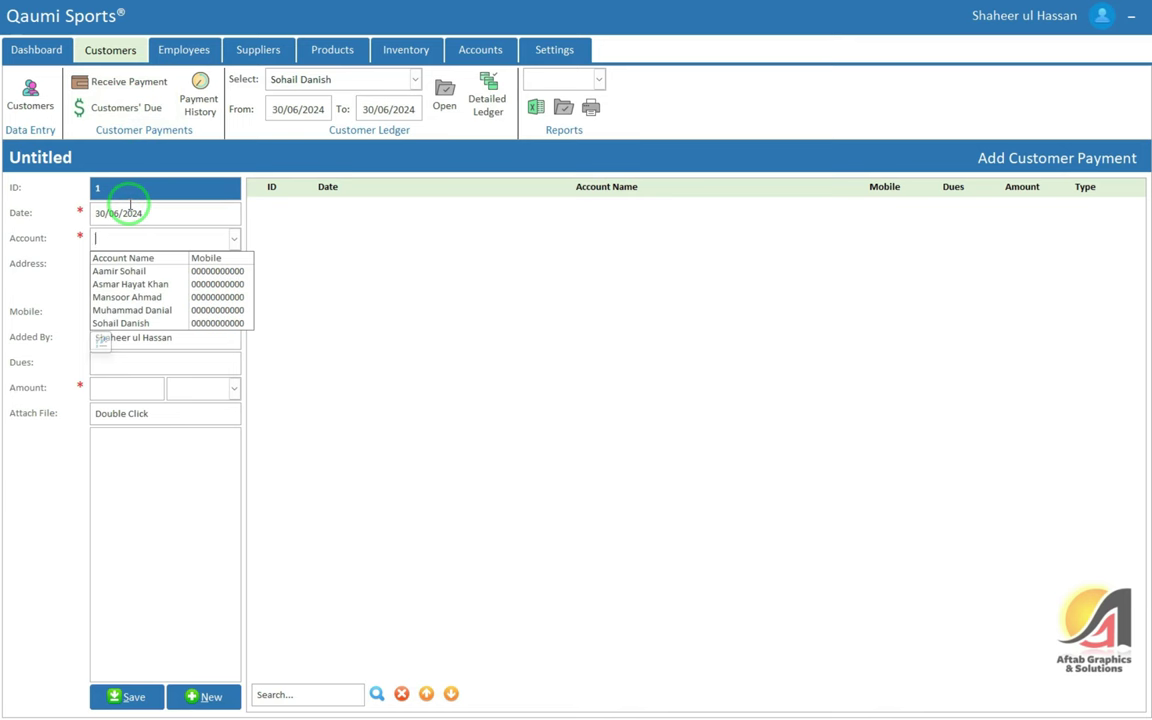
pyautogui.press('Return')
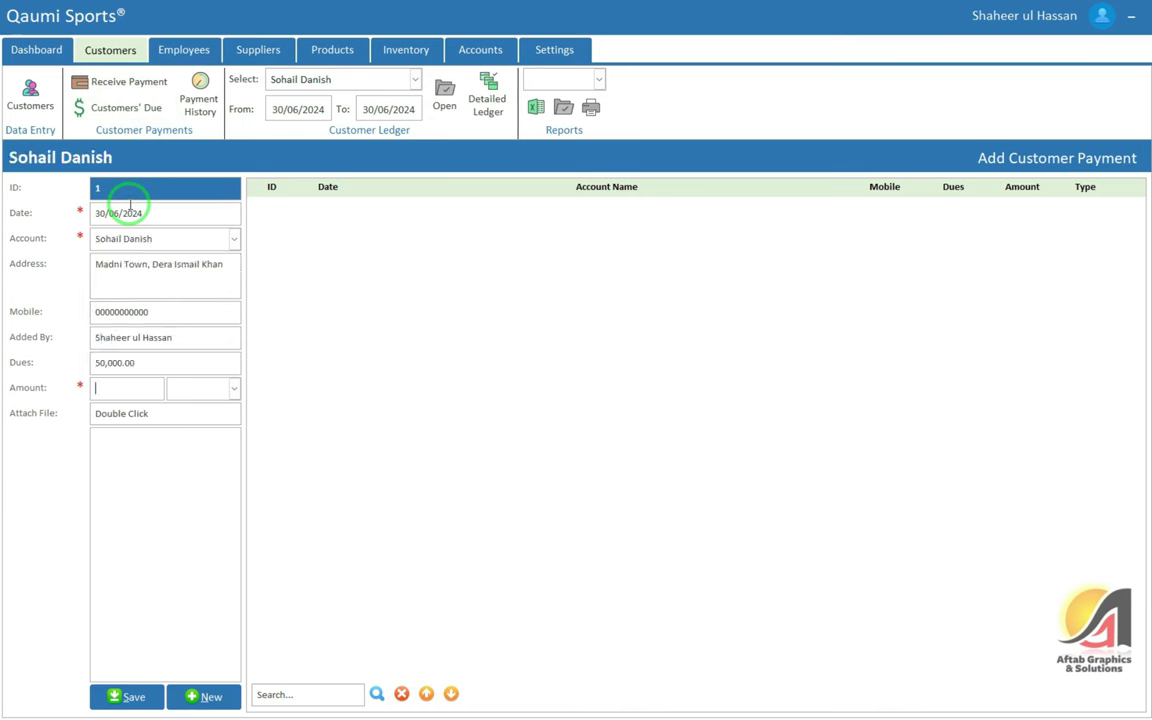
# Browse through other customer accounts, then reselect the customer owing 50,000
pyautogui.hotkey('shift', 'Tab')
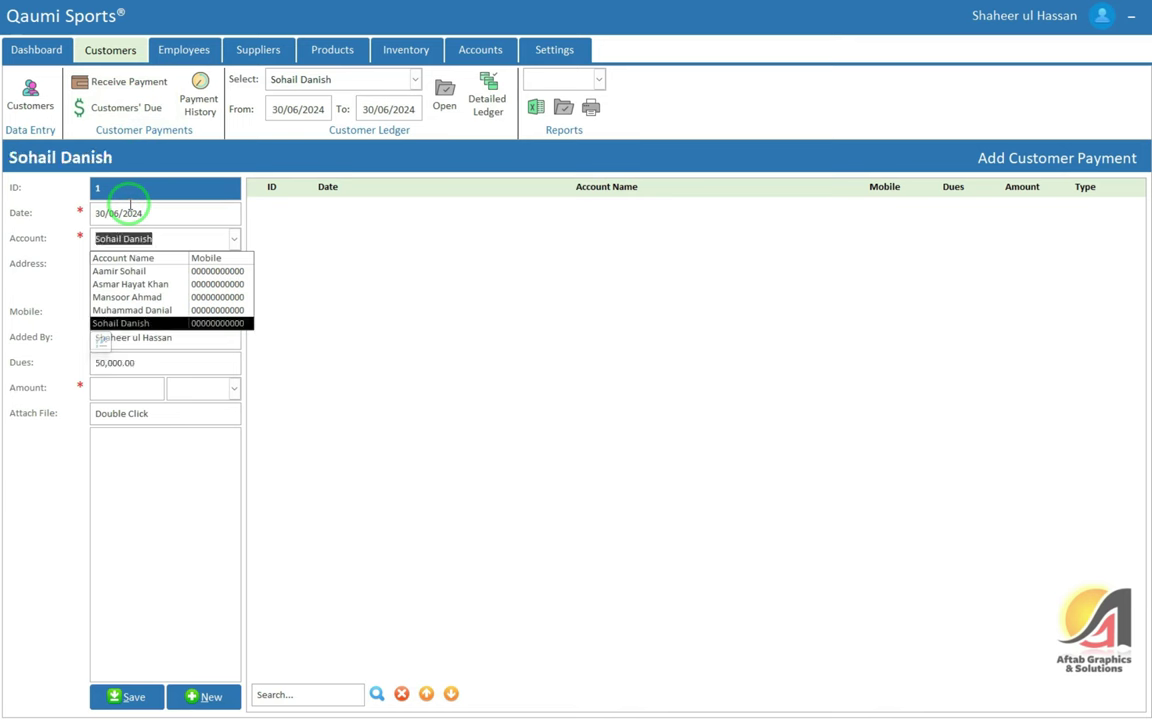
pyautogui.press('Up')
pyautogui.press('Up')
pyautogui.press('Up')
pyautogui.press('Up')
pyautogui.press('Return')
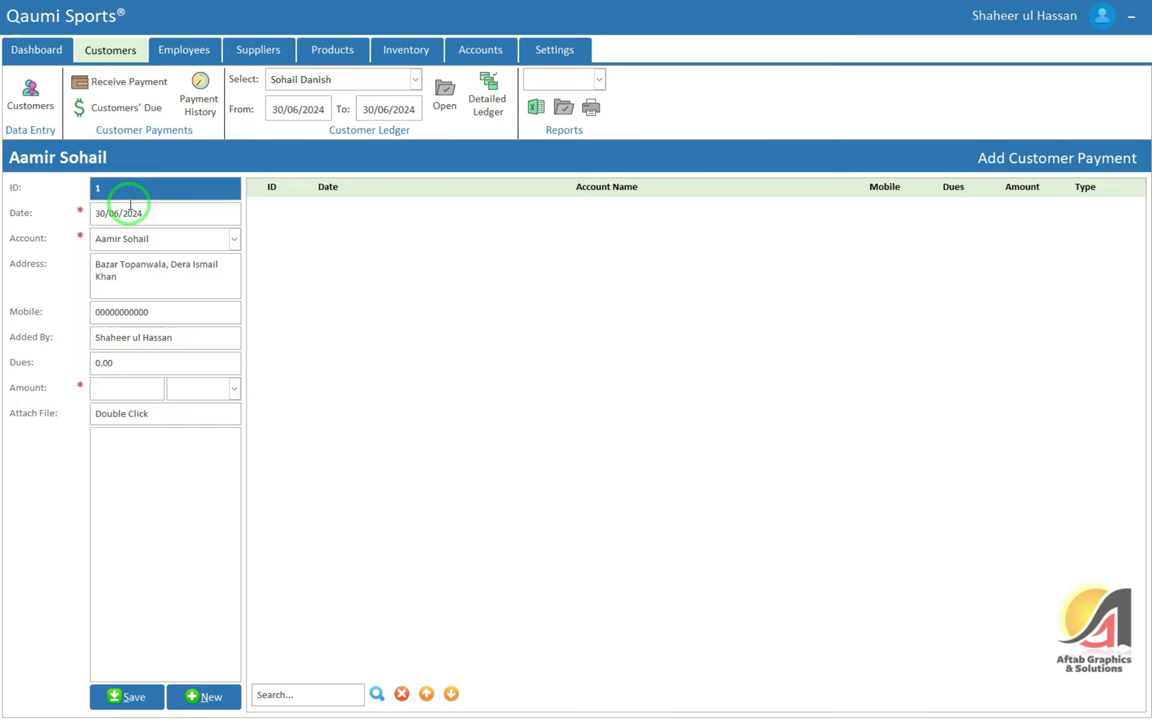
pyautogui.hotkey('shift', 'Tab')
pyautogui.press('Down')
pyautogui.press('Return')
pyautogui.hotkey('shift', 'Tab')
pyautogui.press('Down')
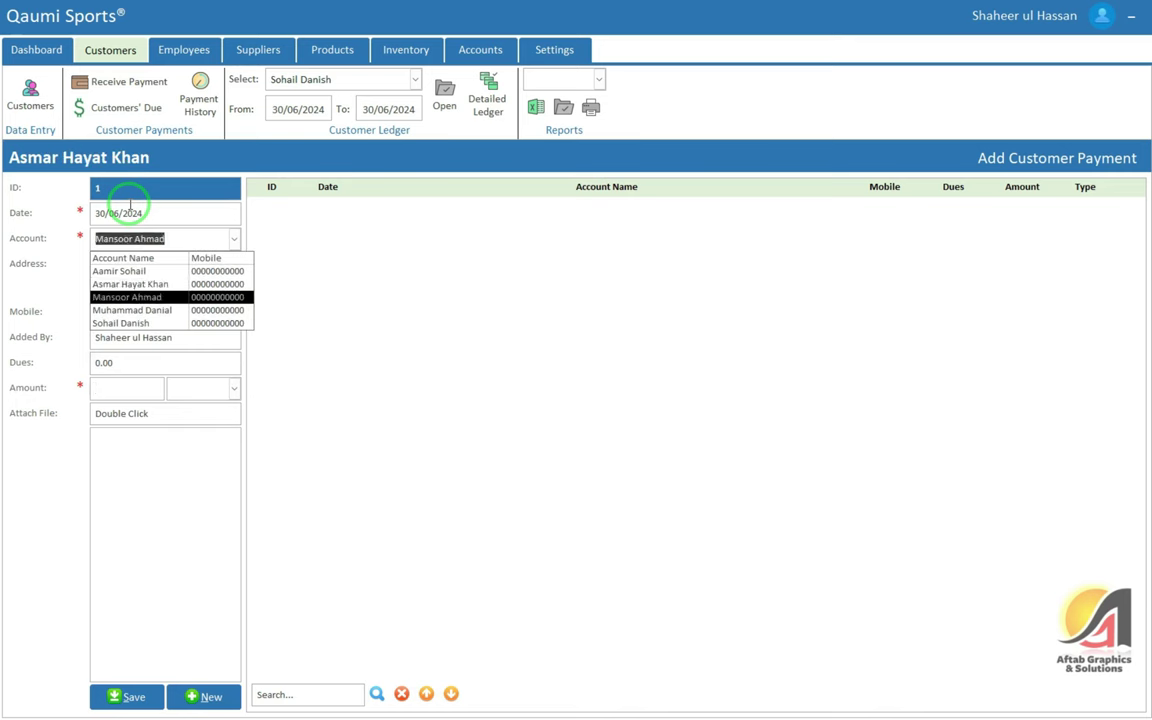
pyautogui.press('Return')
pyautogui.hotkey('shift', 'Tab')
pyautogui.press('Down')
pyautogui.press('Return')
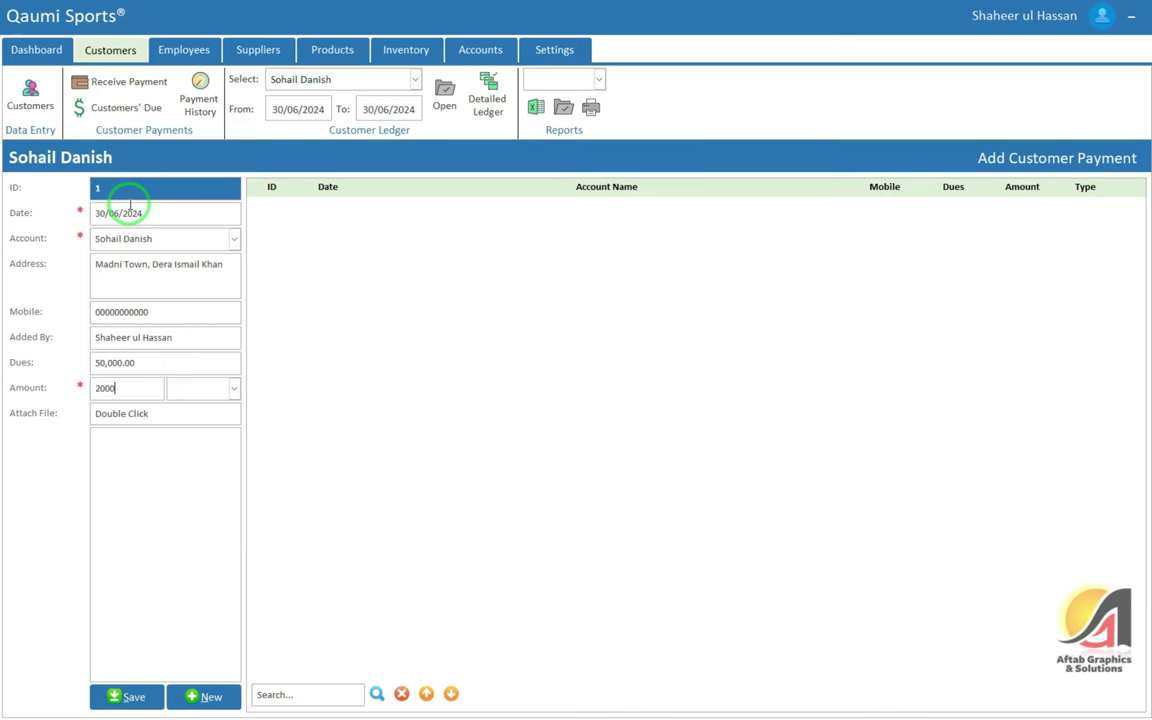
# Enter a 20,000 amount with payment type I've Received
pyautogui.press('Tab')
pyautogui.press('Down')
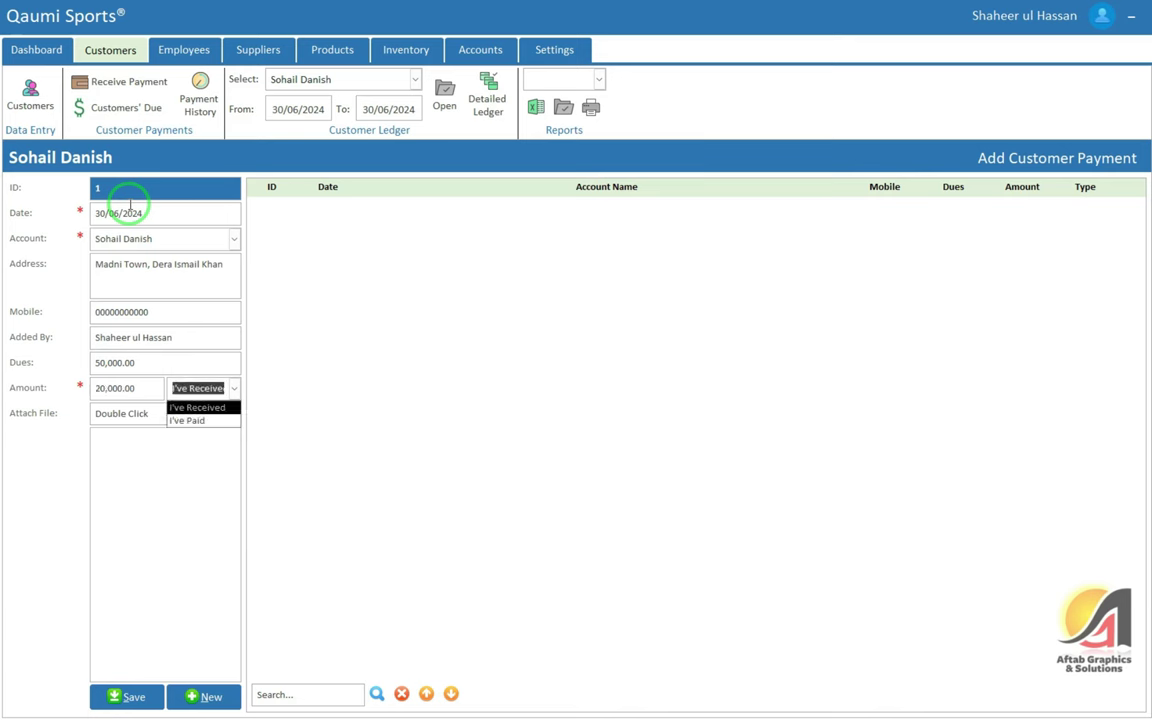
pyautogui.press('Tab')
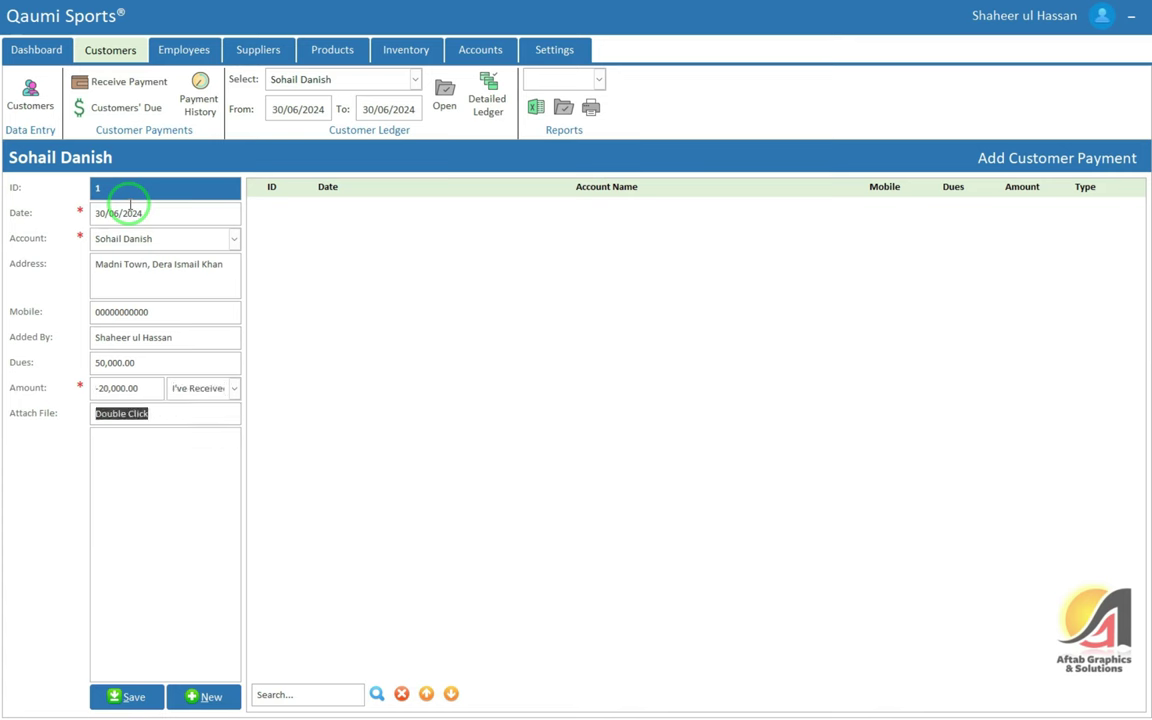
pyautogui.hotkey('shift', 'Tab')
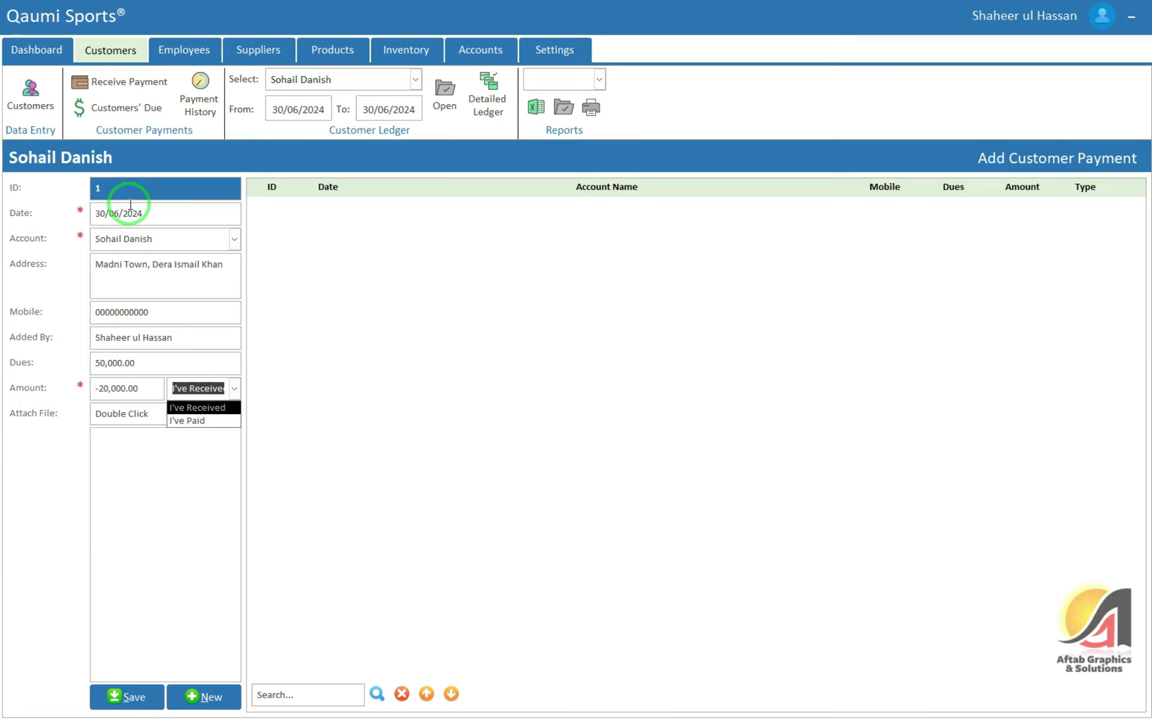
pyautogui.press('Tab')
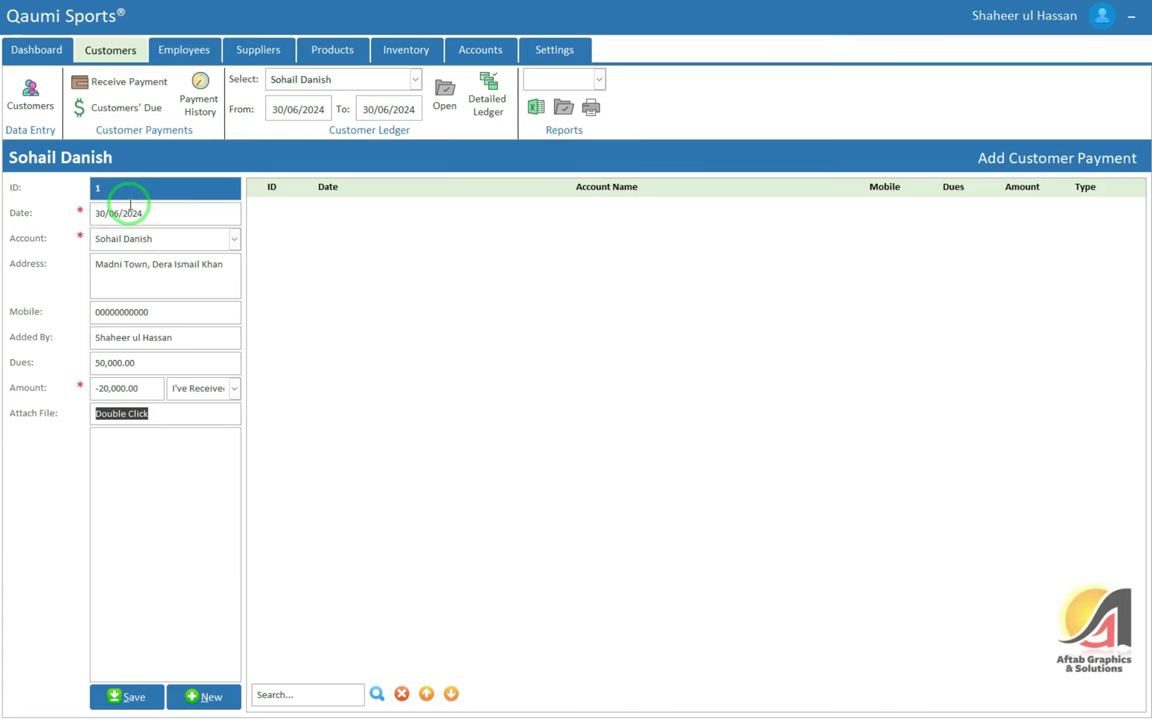
# Cancel the Attach File browser without attaching anything, then save the payment
pyautogui.doubleClick(166, 415)
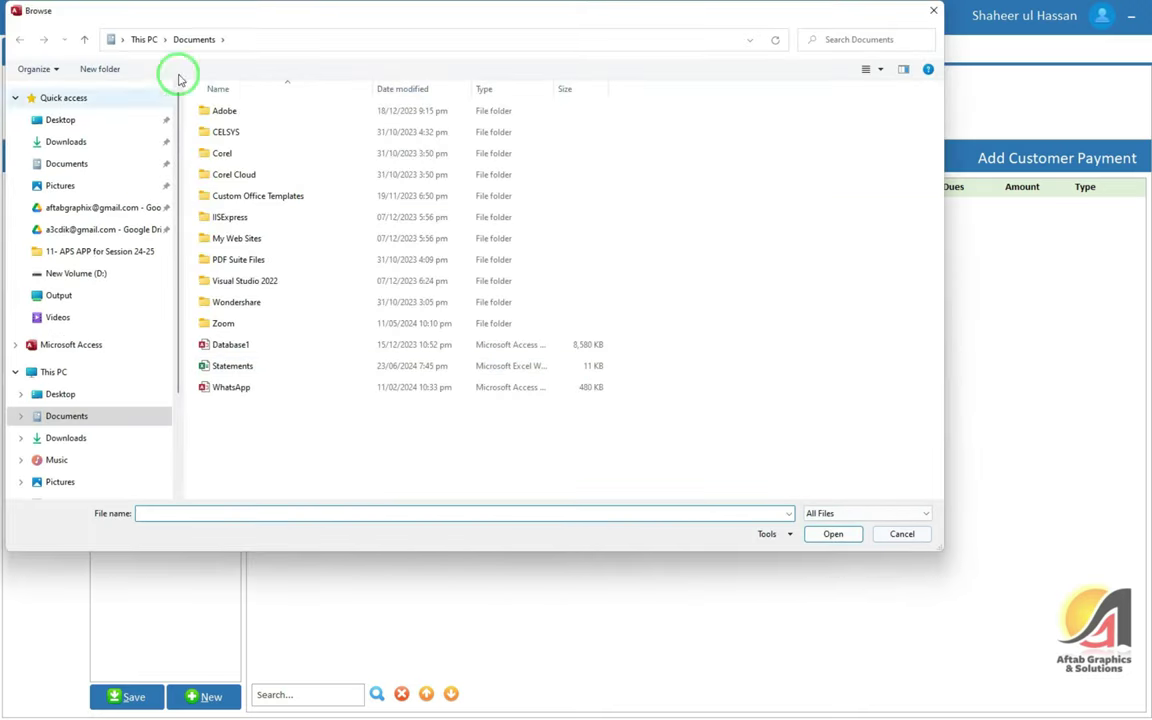
pyautogui.click(880, 535)
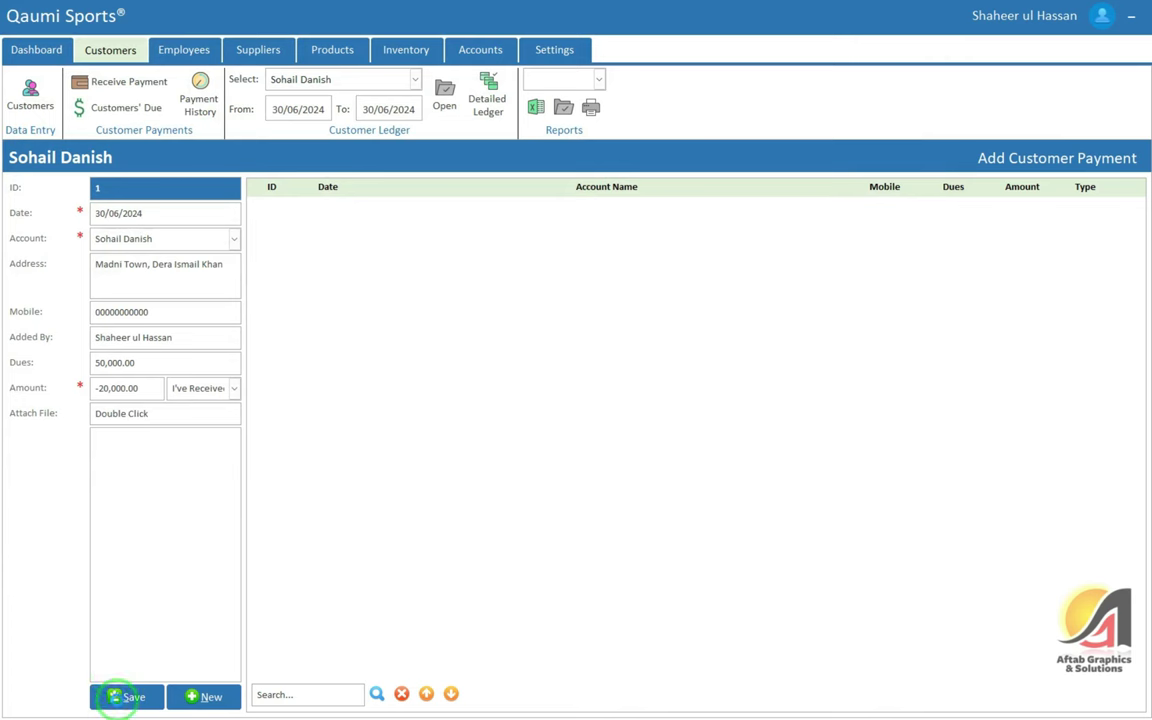
pyautogui.click(118, 697)
# Acknowledge the saved record and review the customer's ledger showing the 20,000 credit
pyautogui.click(628, 393)
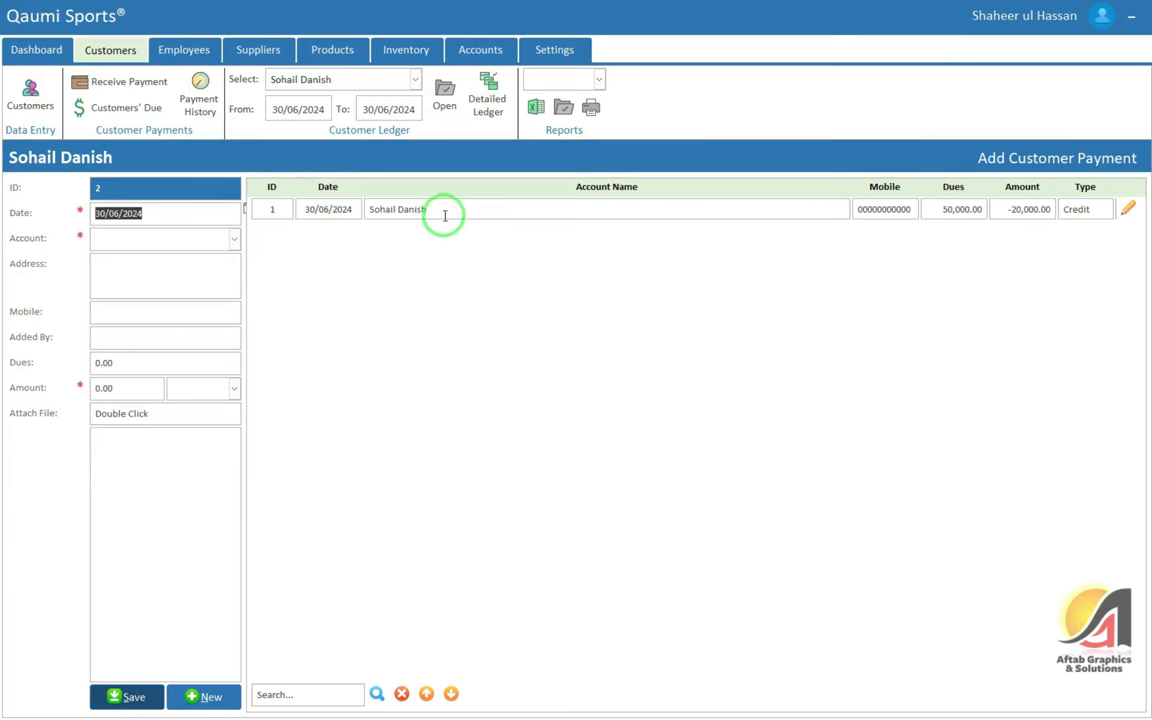
pyautogui.click(336, 109)
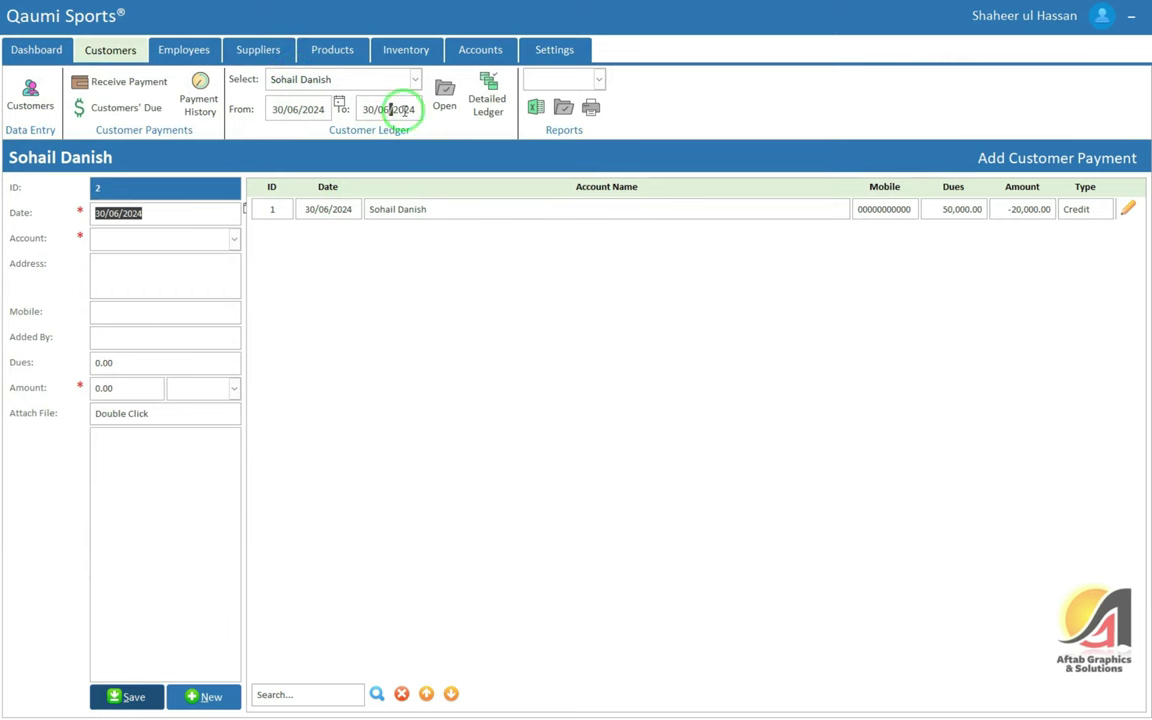
pyautogui.click(444, 92)
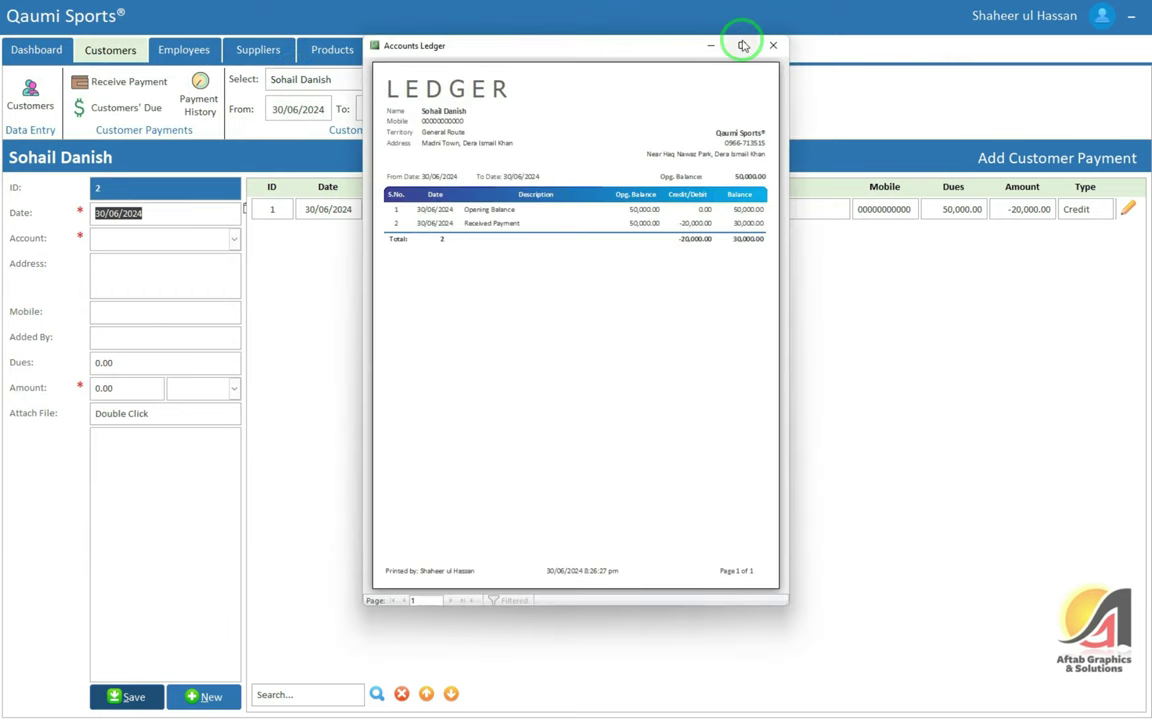
pyautogui.click(742, 46)
pyautogui.click(705, 215)
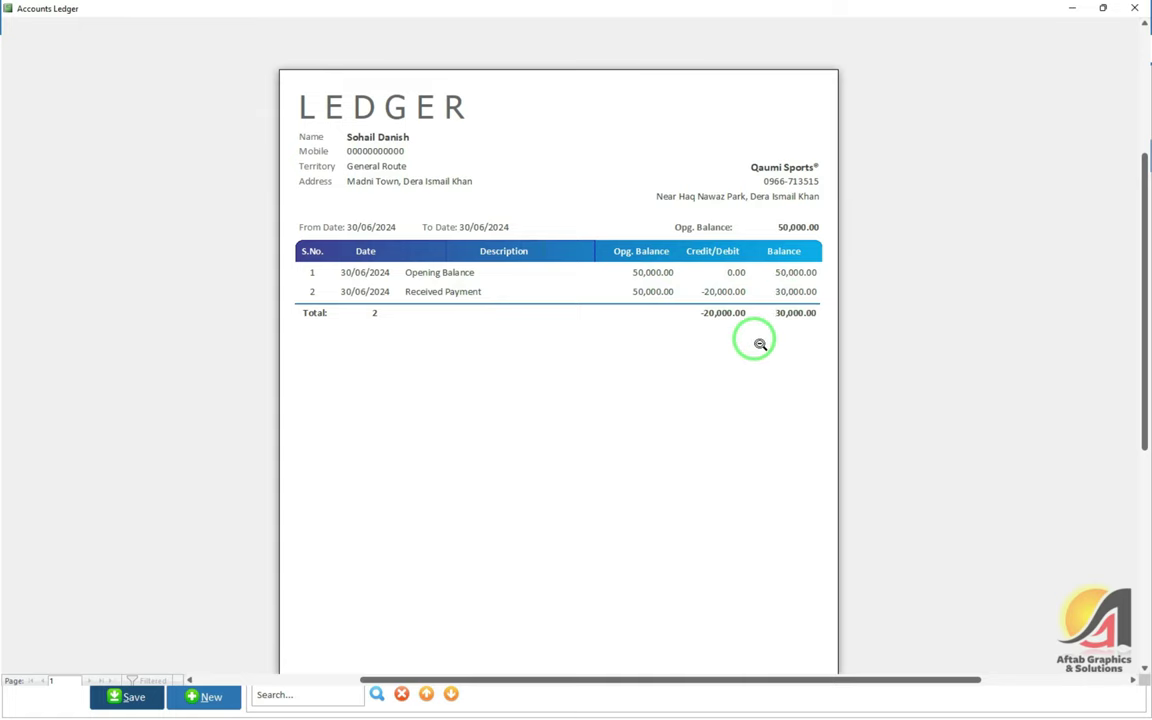
pyautogui.click(1134, 8)
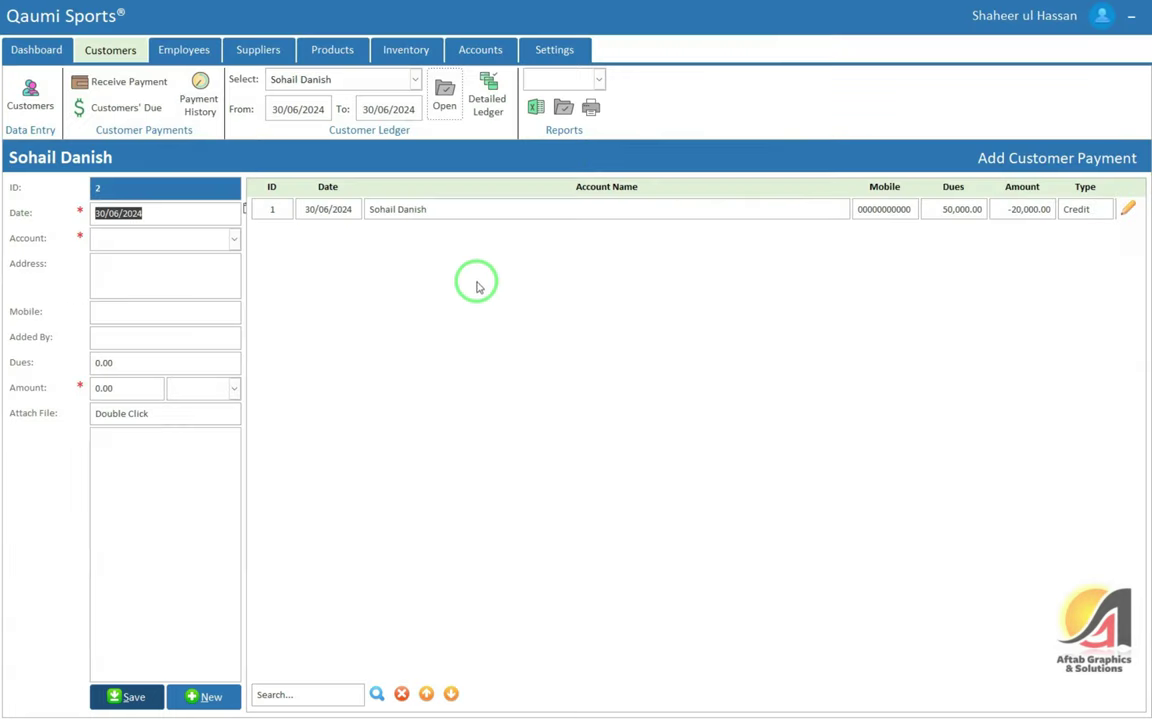
# Confirm the customer's 30000 due in Customers' Due, then print the saved payment's receipt
pyautogui.click(125, 110)
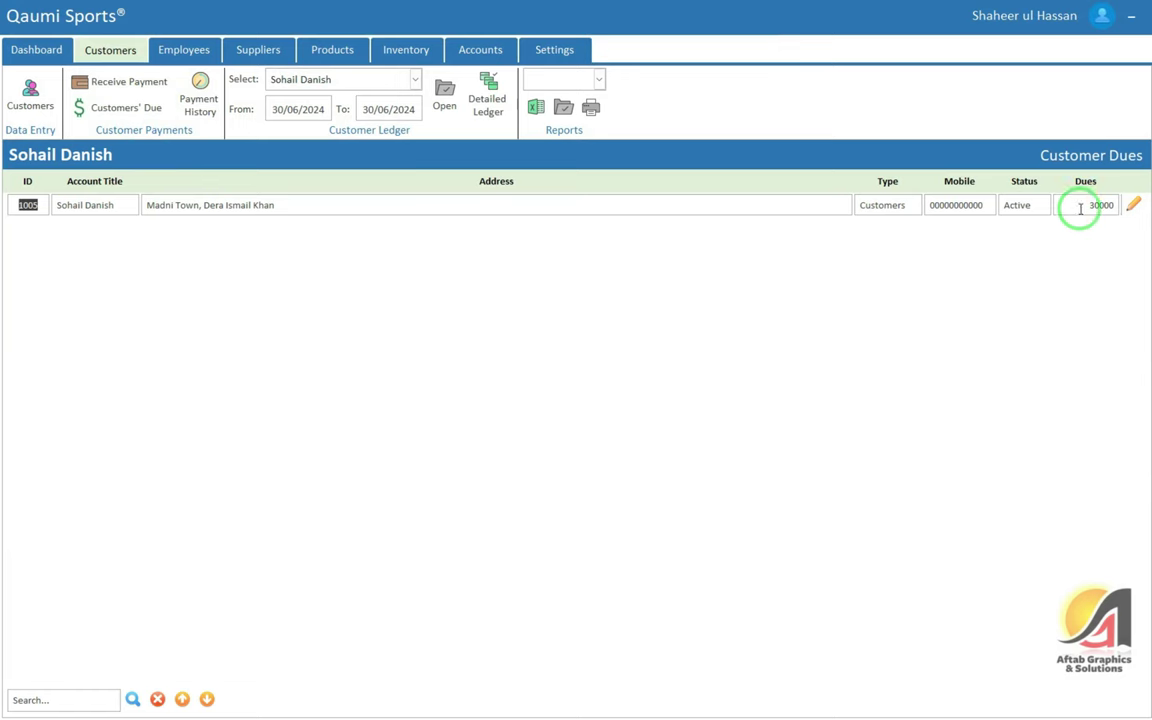
pyautogui.moveTo(1121, 204); pyautogui.dragTo(1062, 204)
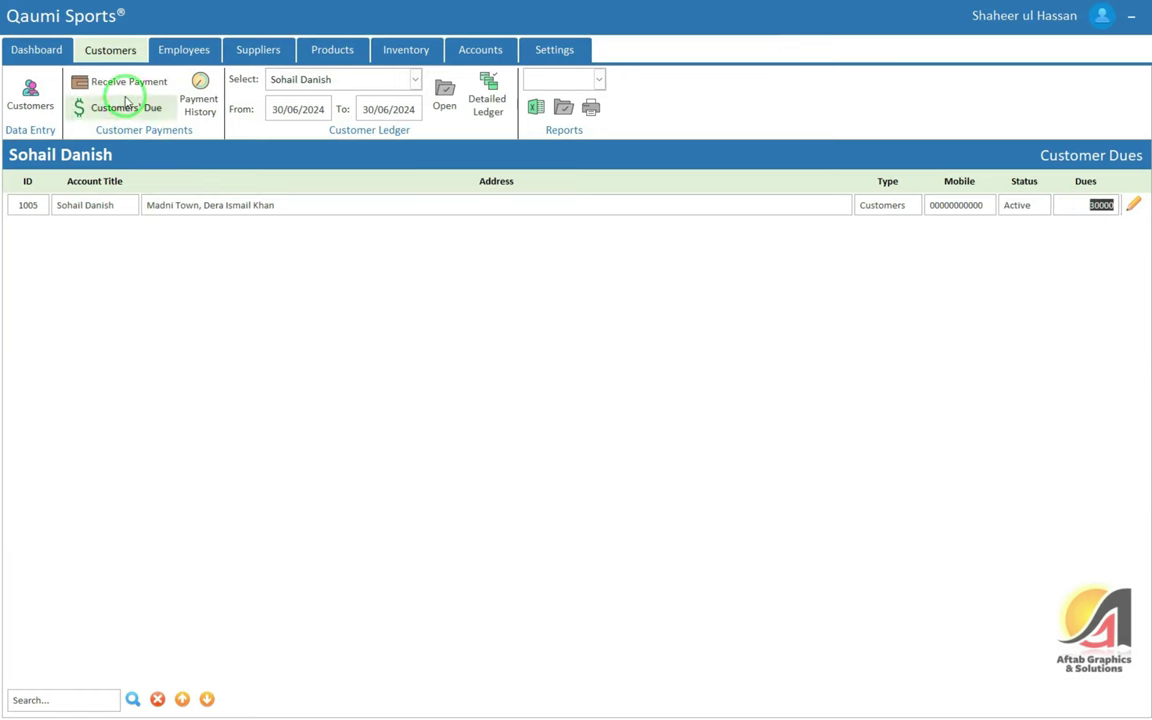
pyautogui.click(97, 81)
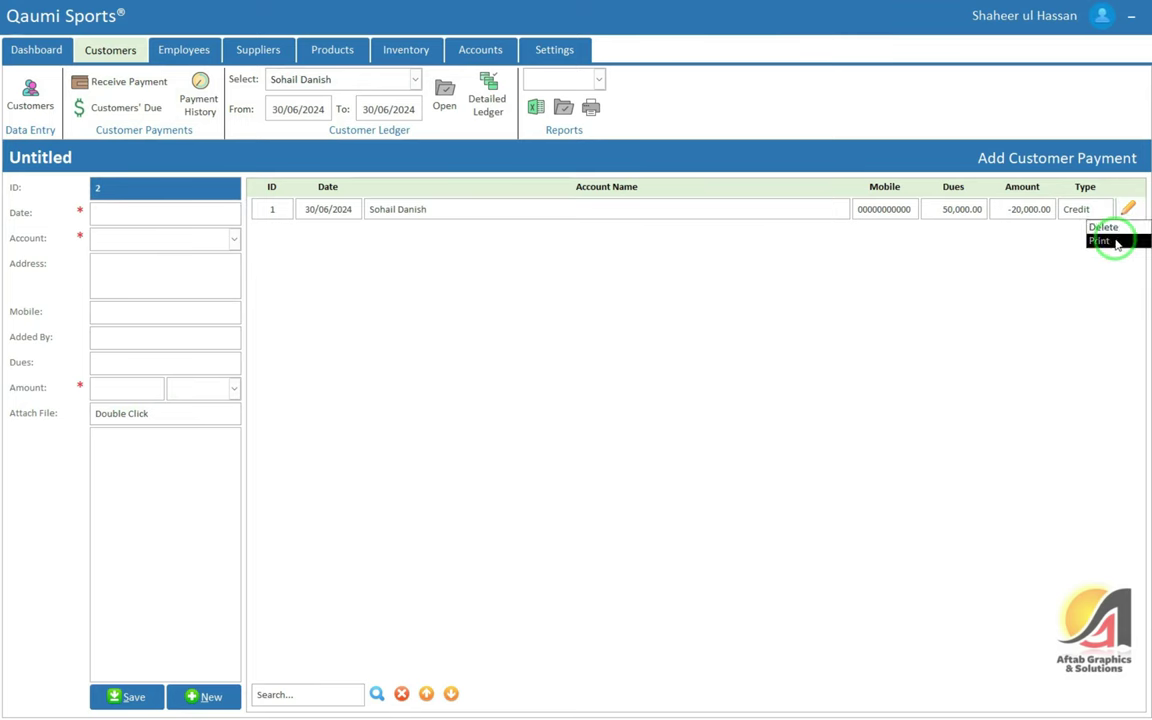
pyautogui.click(1103, 240)
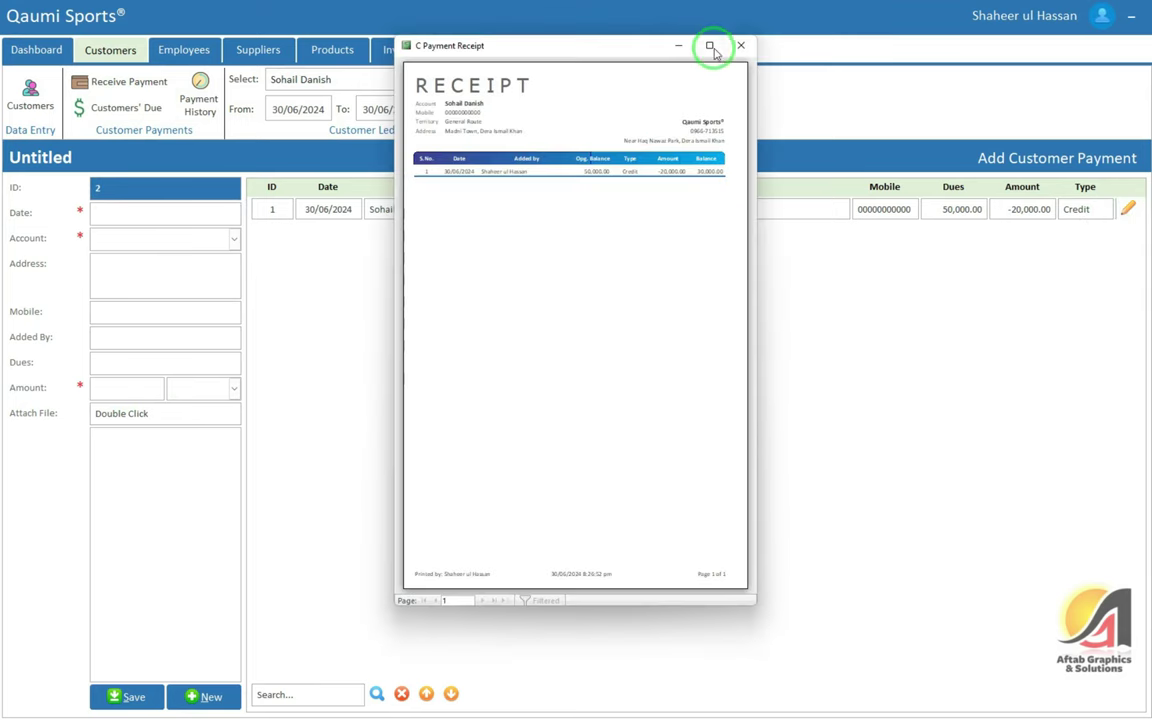
# Maximize the C Payment Receipt preview and zoom in and out on the page
pyautogui.click(712, 45)
pyautogui.click(496, 93)
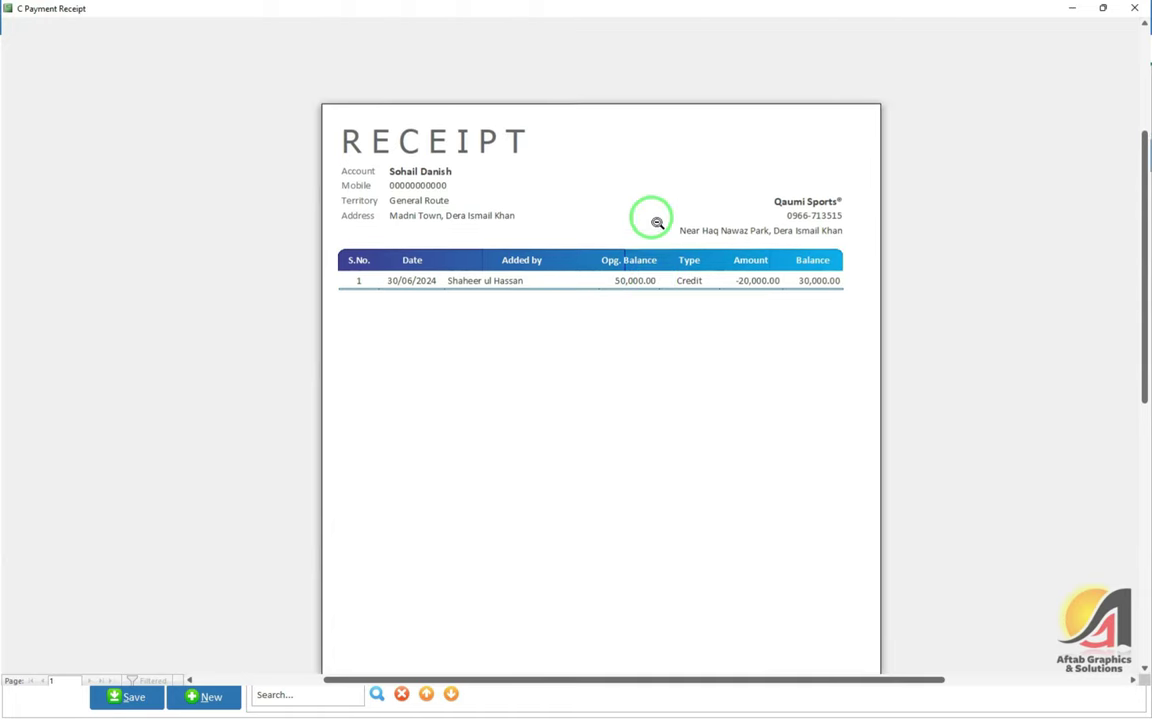
pyautogui.click(586, 216)
pyautogui.click(568, 159)
pyautogui.scroll(1, 590, 228)
# Set the receipt's Page Setup paper size to Letter, then close the preview
pyautogui.rightClick(560, 206)
pyautogui.click(625, 322)
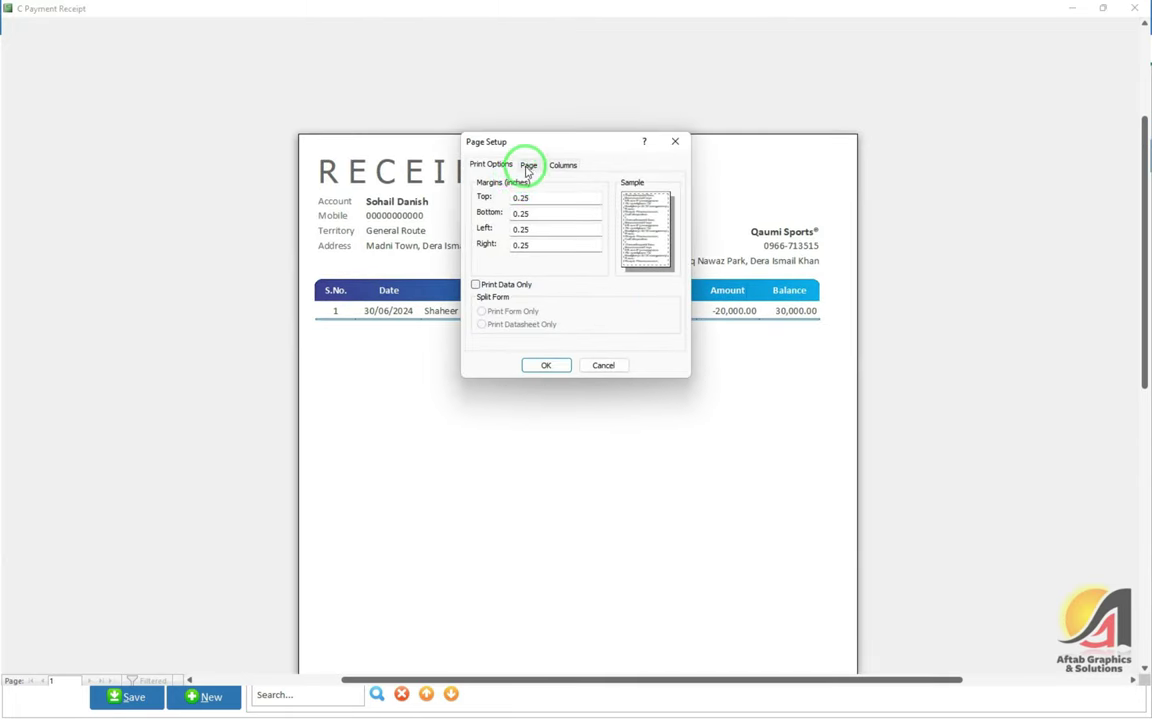
pyautogui.click(527, 168)
pyautogui.click(531, 242)
pyautogui.click(531, 242)
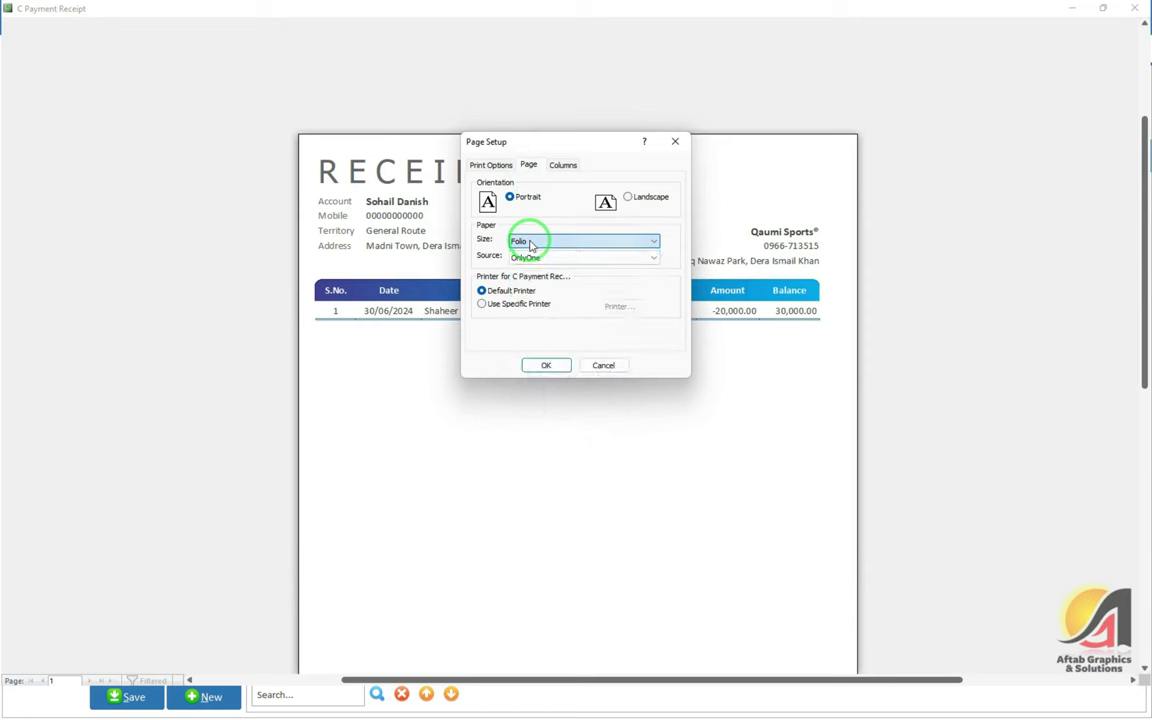
pyautogui.moveTo(563, 137); pyautogui.dragTo(481, 122)
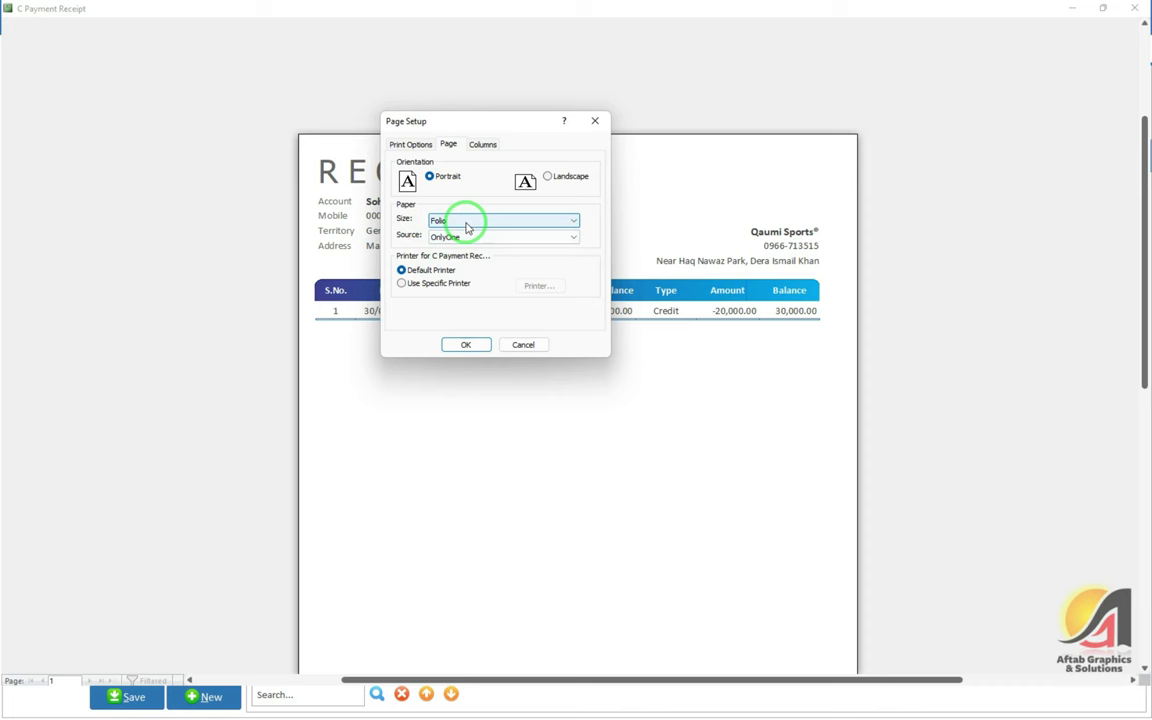
pyautogui.click(466, 227)
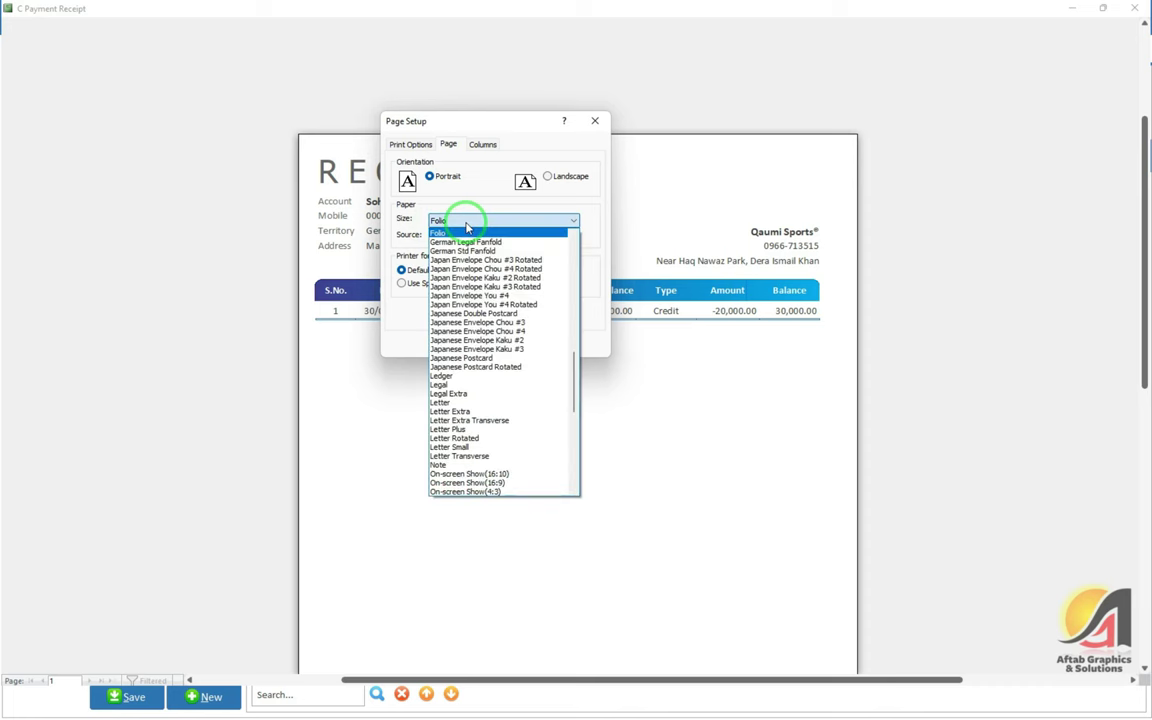
pyautogui.click(450, 402)
pyautogui.click(470, 343)
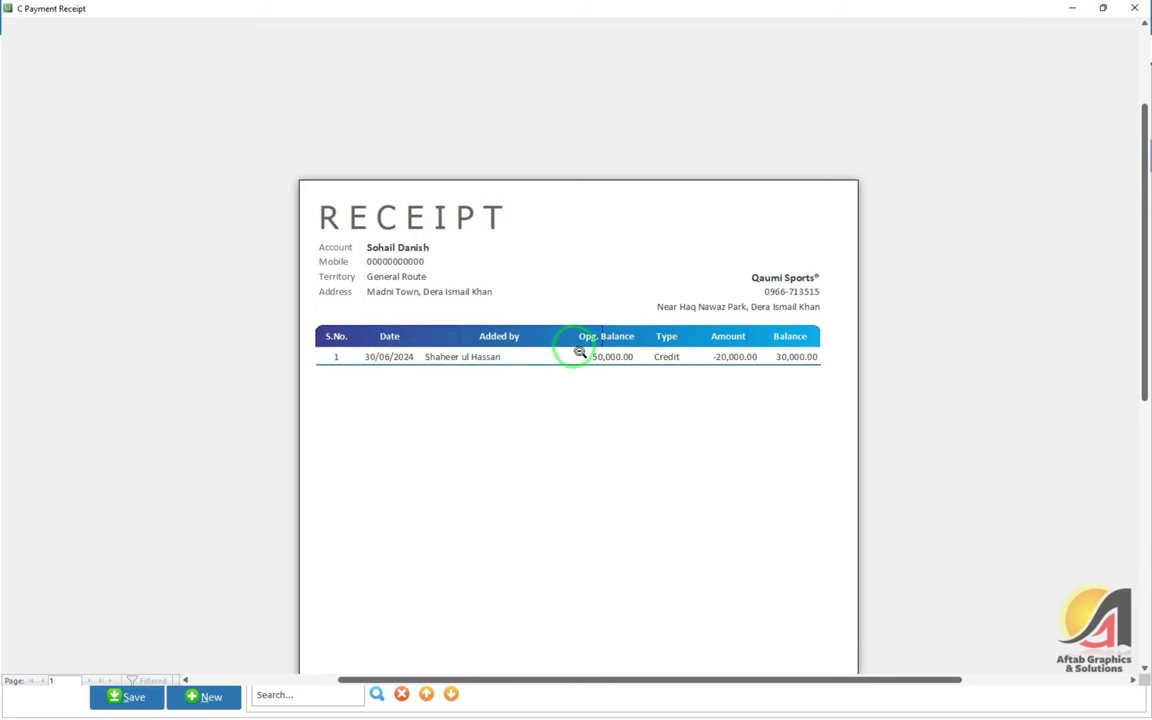
pyautogui.click(1136, 8)
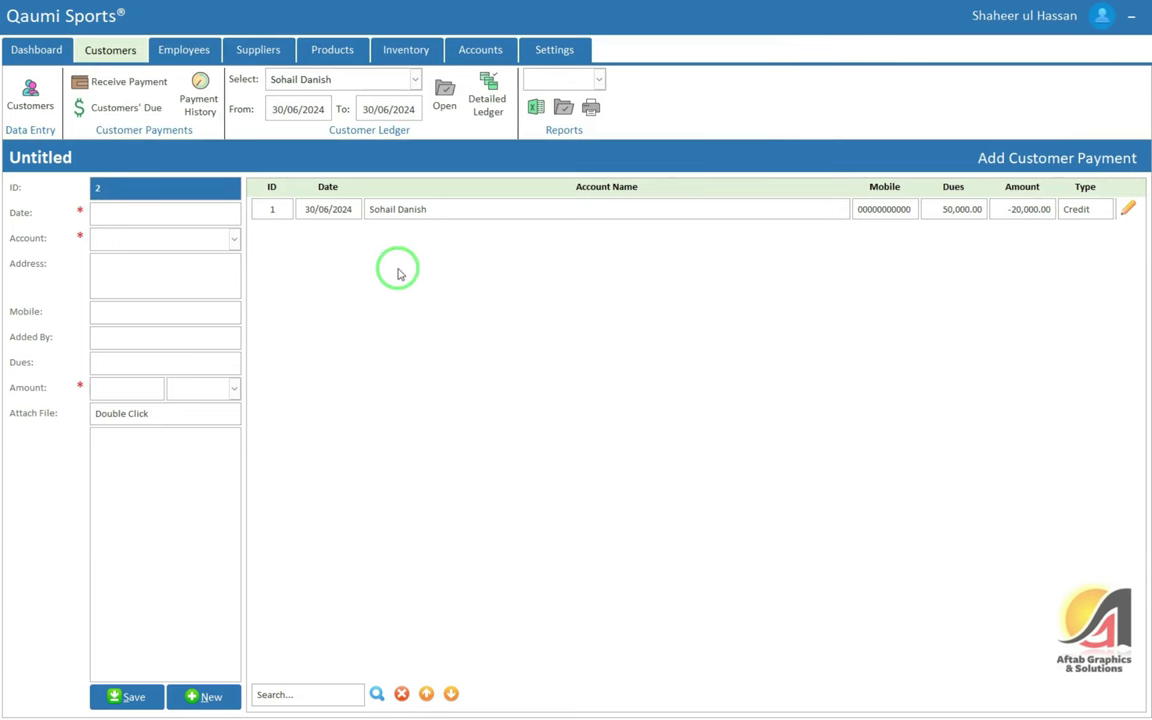
# Show the Customer Dues list with the customer's 30000 due and select their account title
pyautogui.click(103, 214)
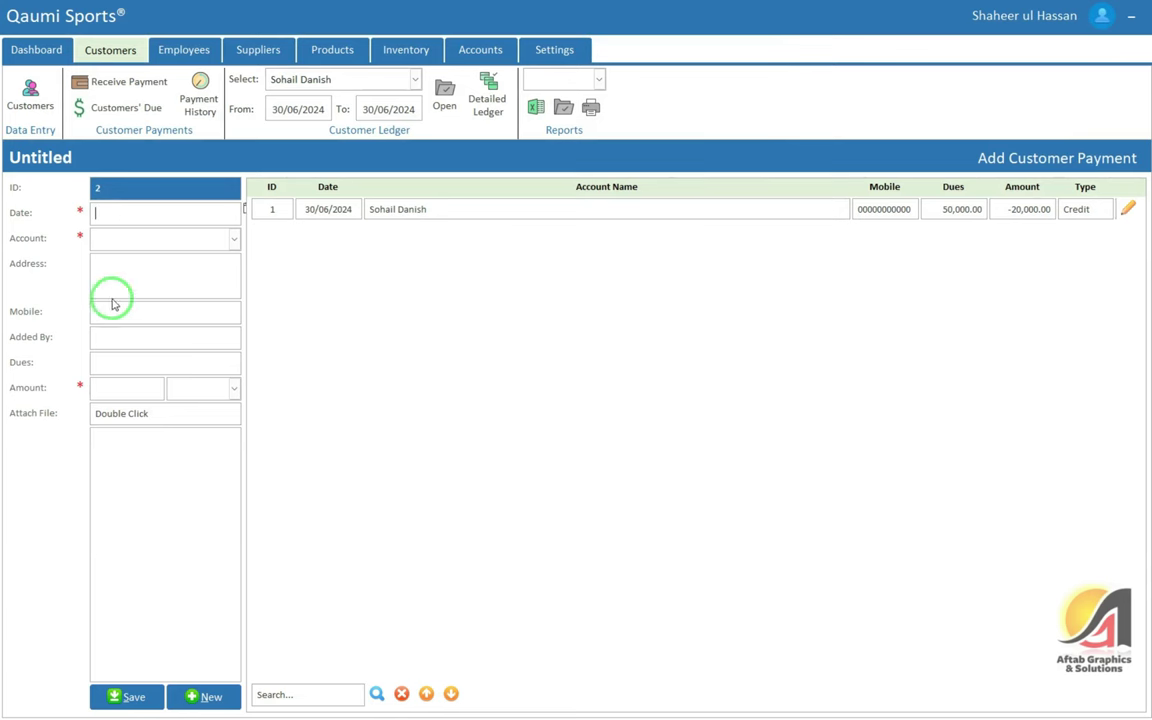
pyautogui.click(1128, 208)
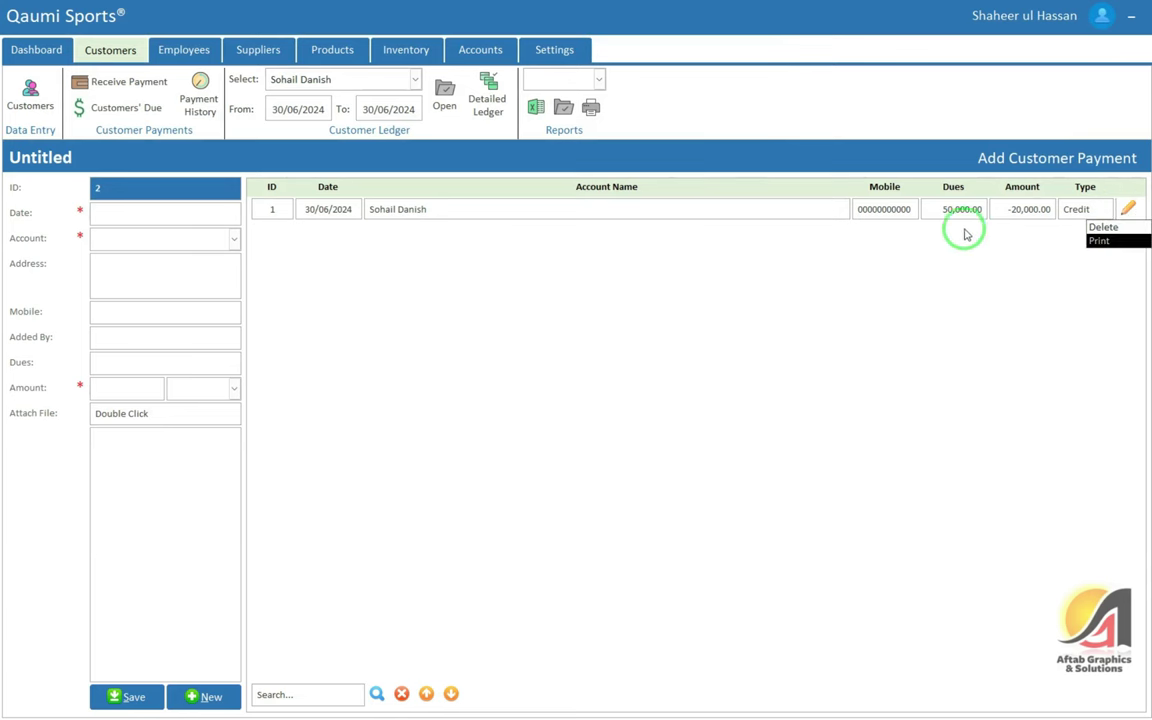
pyautogui.click(961, 209)
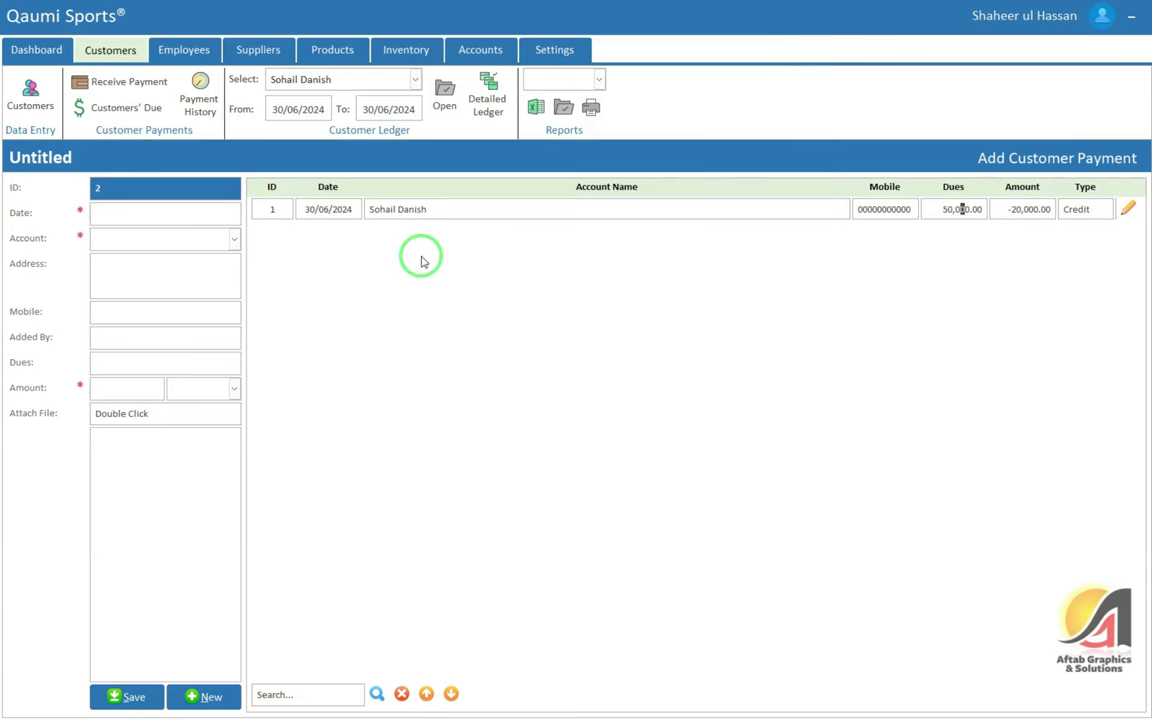
pyautogui.click(150, 108)
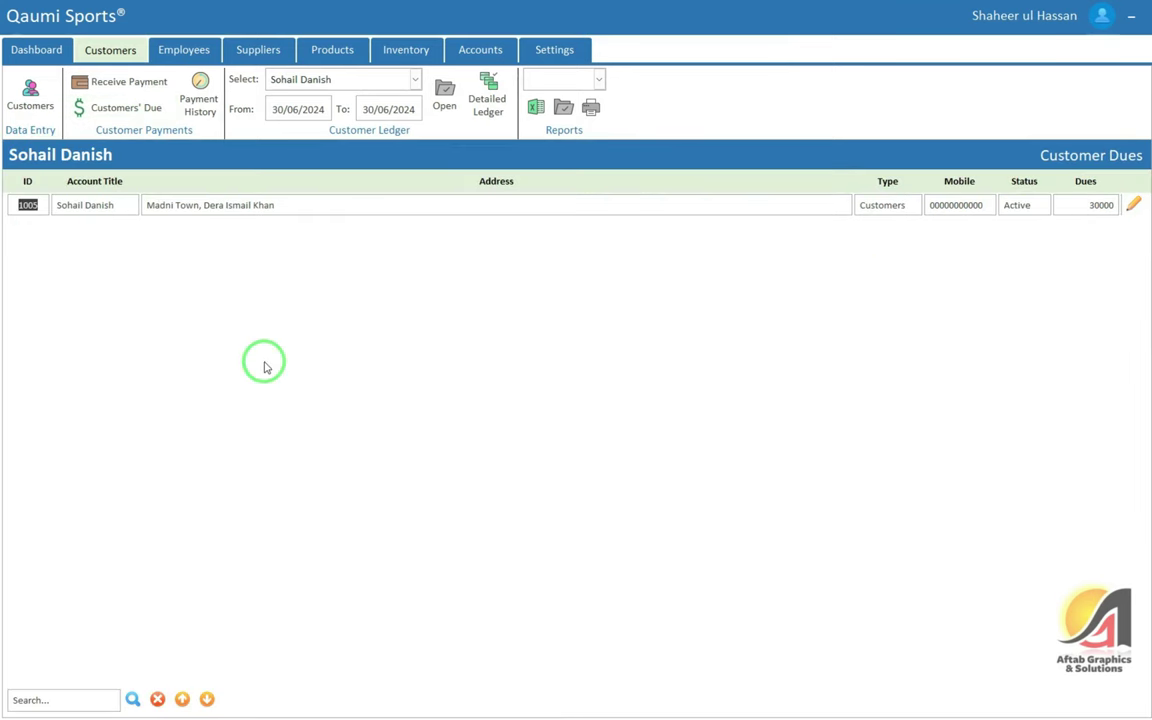
pyautogui.click(64, 699)
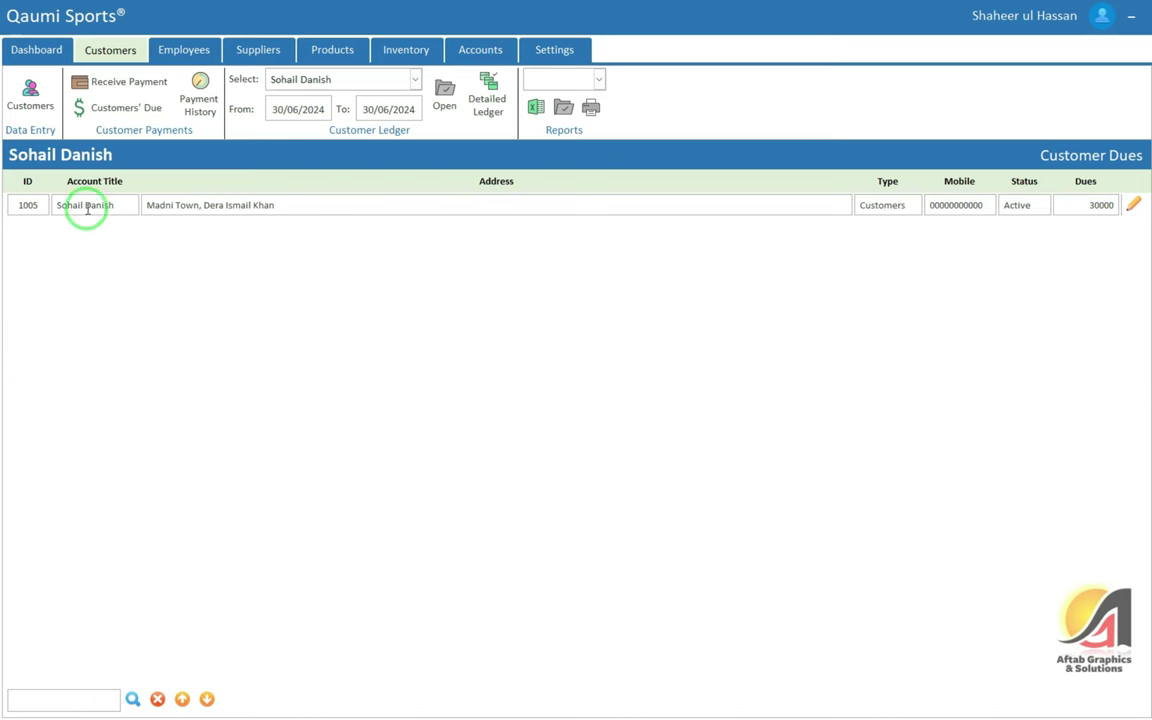
pyautogui.click(123, 204)
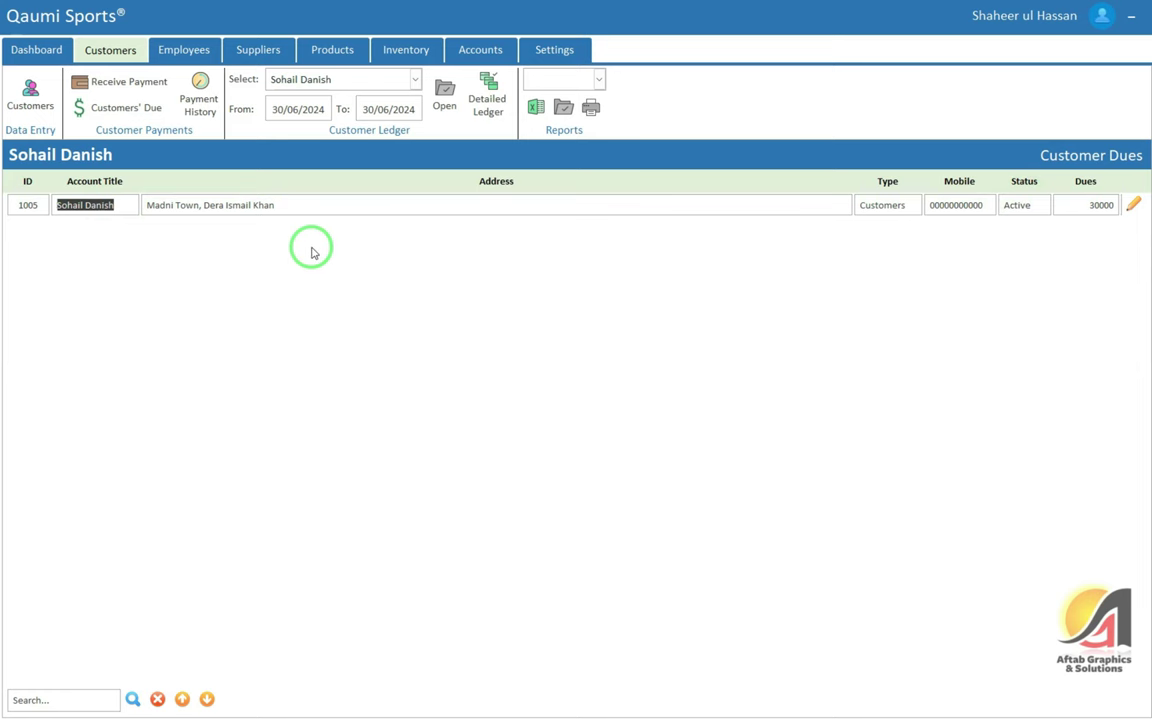
# Open the customer's Payment History and preview then close the payment's receipt
pyautogui.click(199, 103)
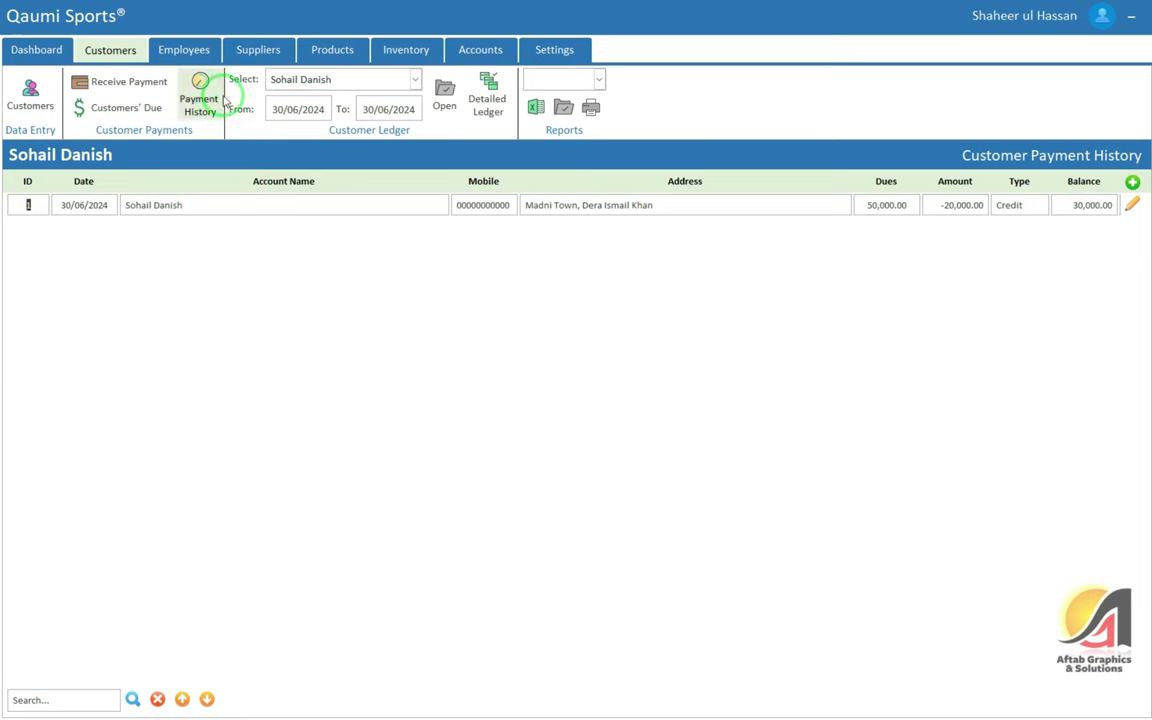
pyautogui.click(1133, 198)
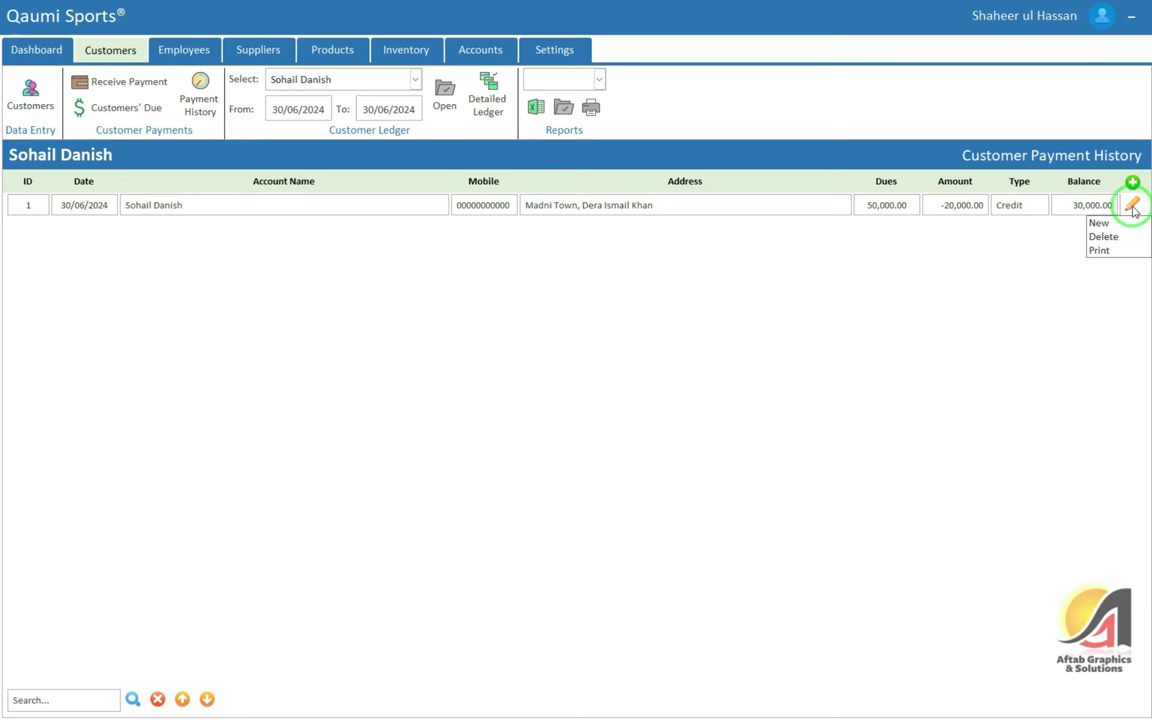
pyautogui.click(1104, 251)
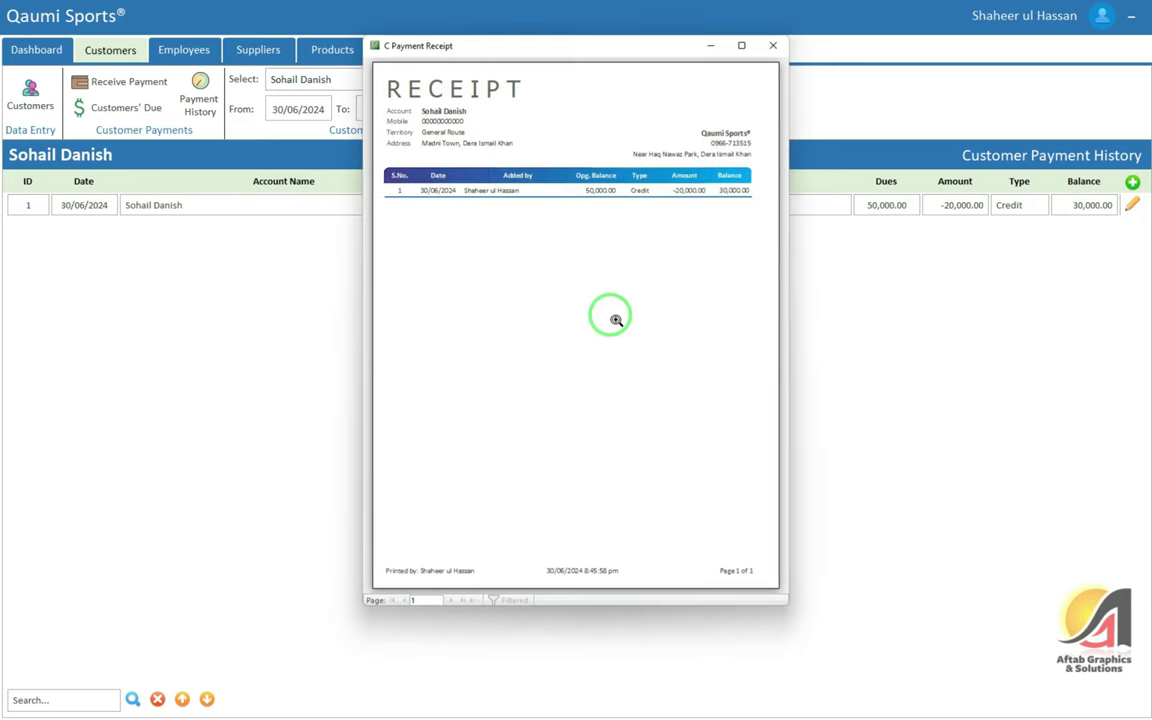
pyautogui.click(773, 45)
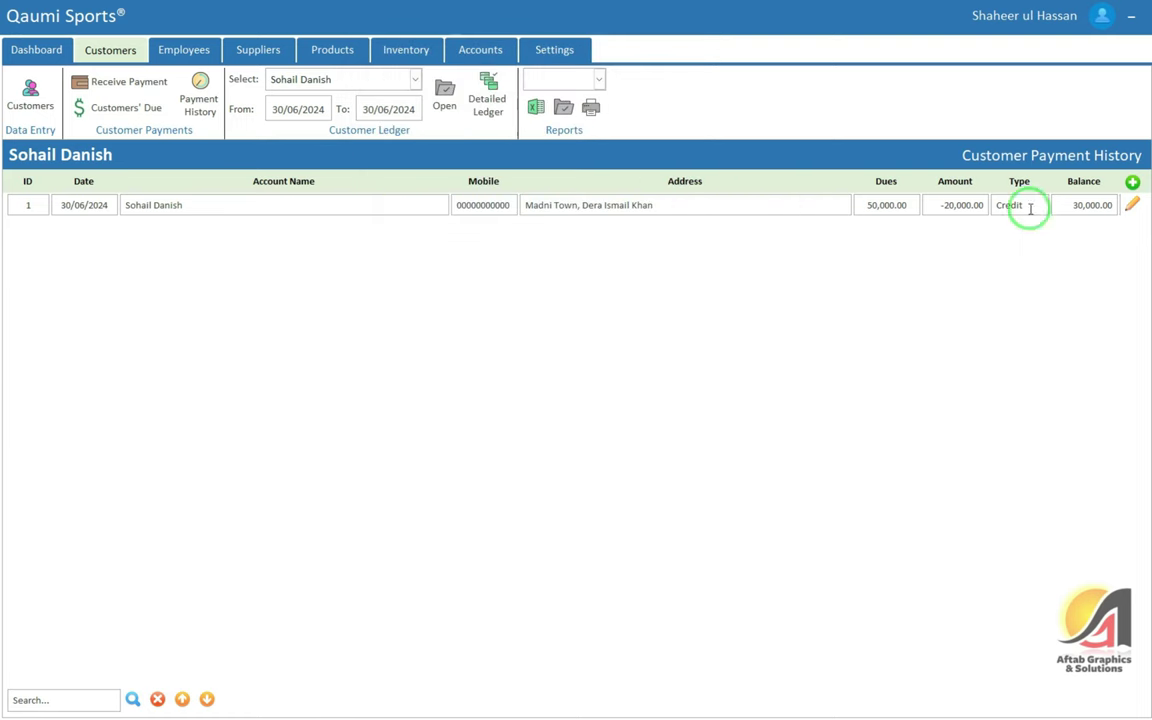
# Open and close Add Payment, then return to Receive Payment and its Reports list
pyautogui.click(1133, 206)
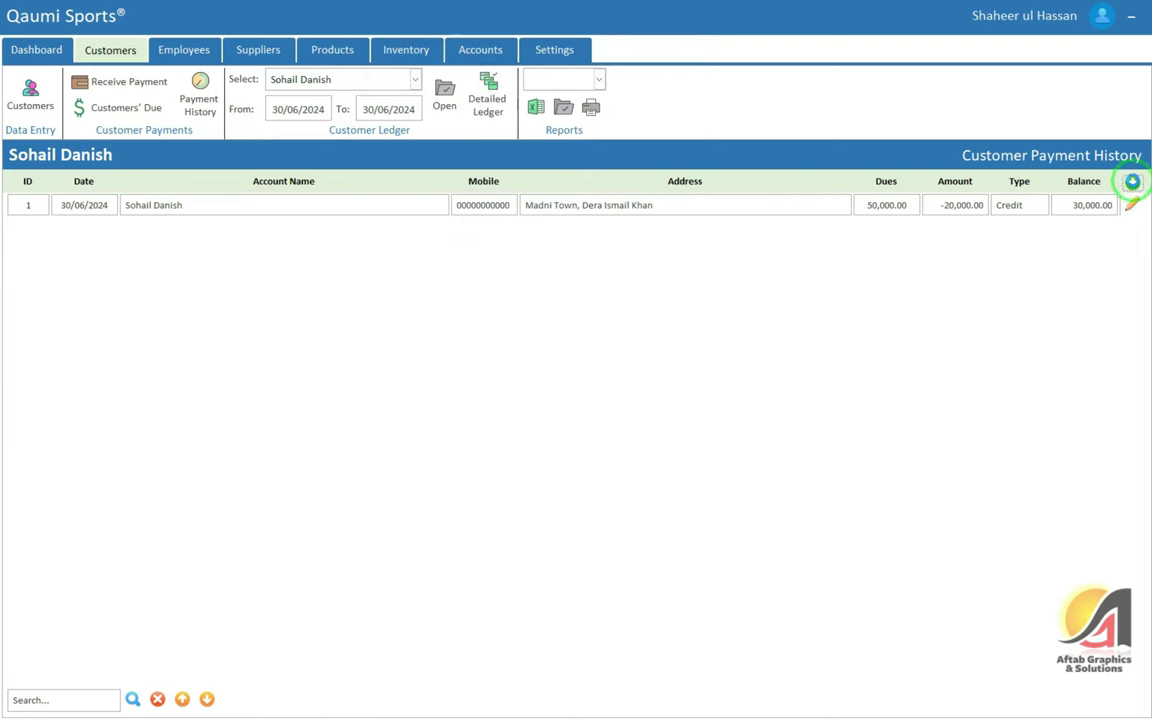
pyautogui.click(1133, 183)
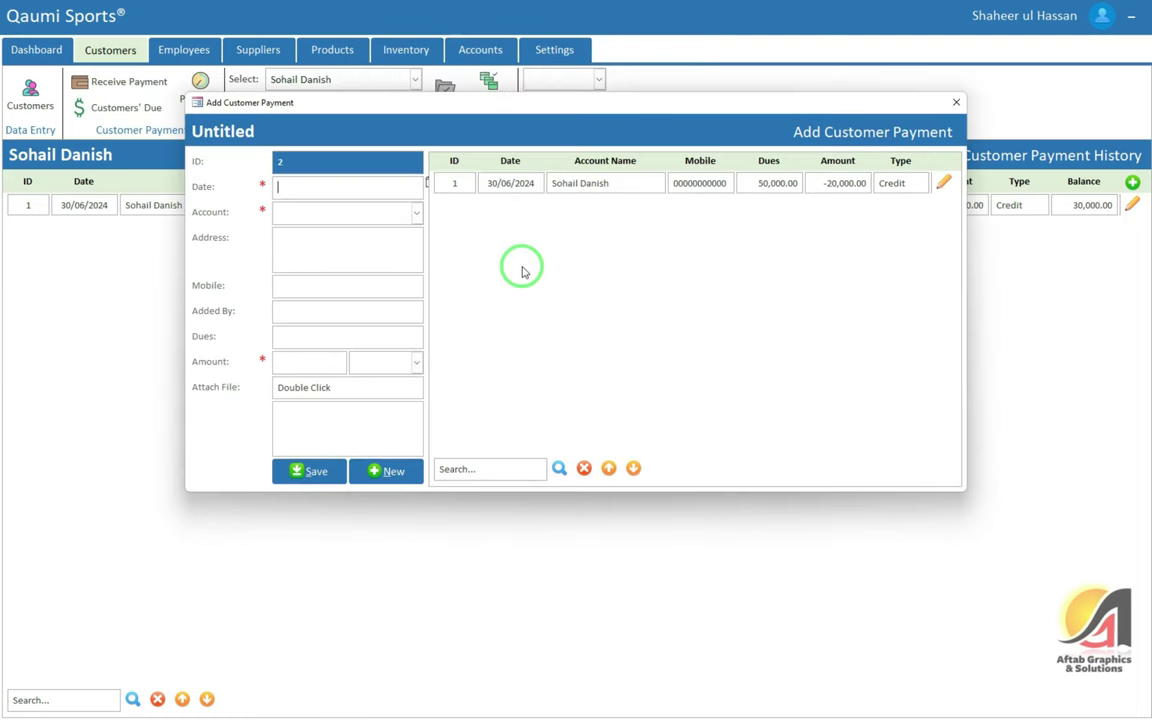
pyautogui.click(953, 101)
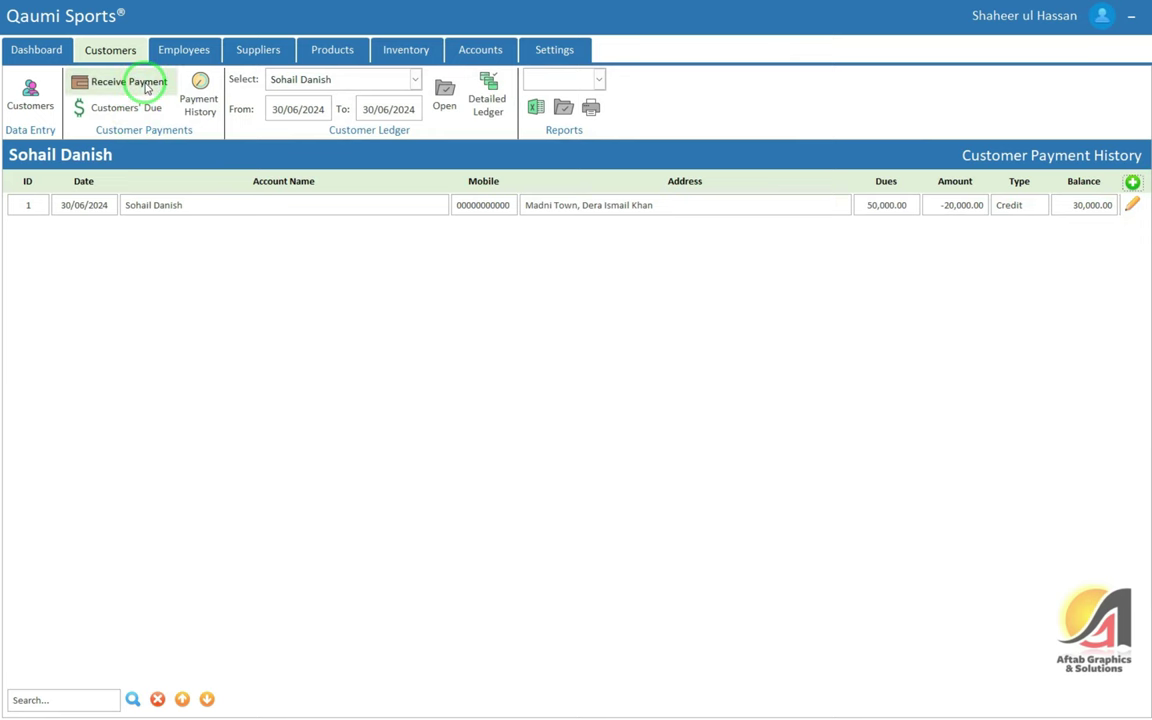
pyautogui.click(146, 81)
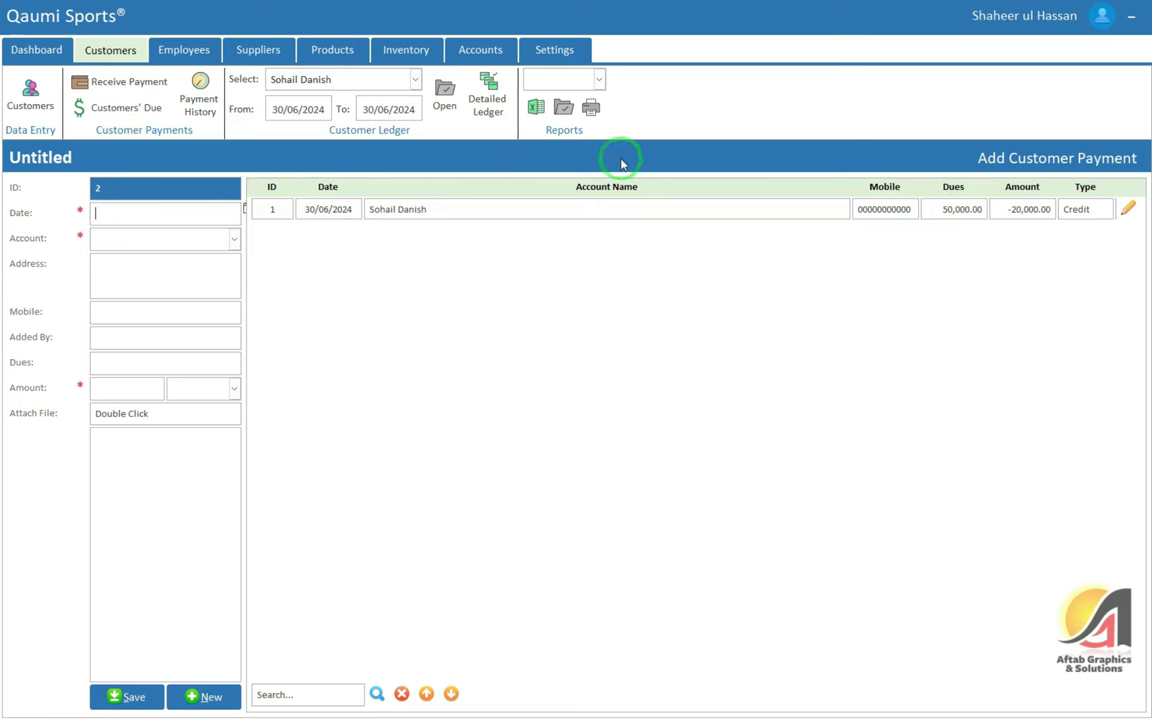
pyautogui.click(598, 79)
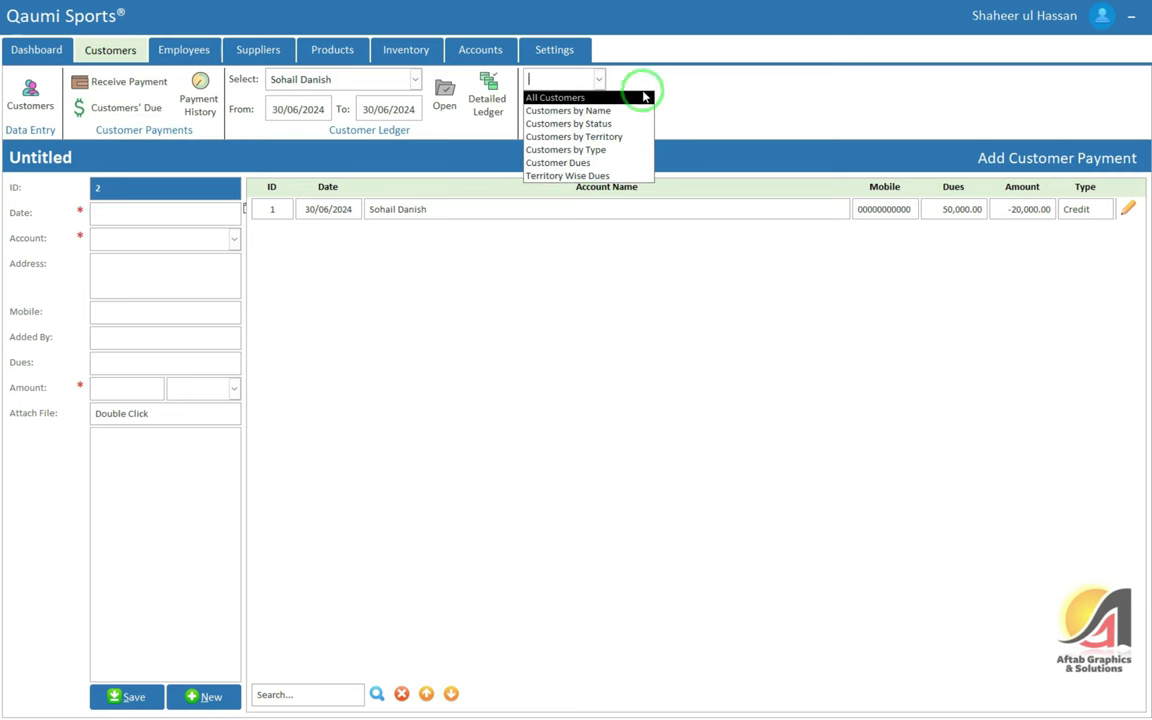
# Preview and close the All Customers and Customers by Name reports
pyautogui.click(595, 102)
pyautogui.click(560, 108)
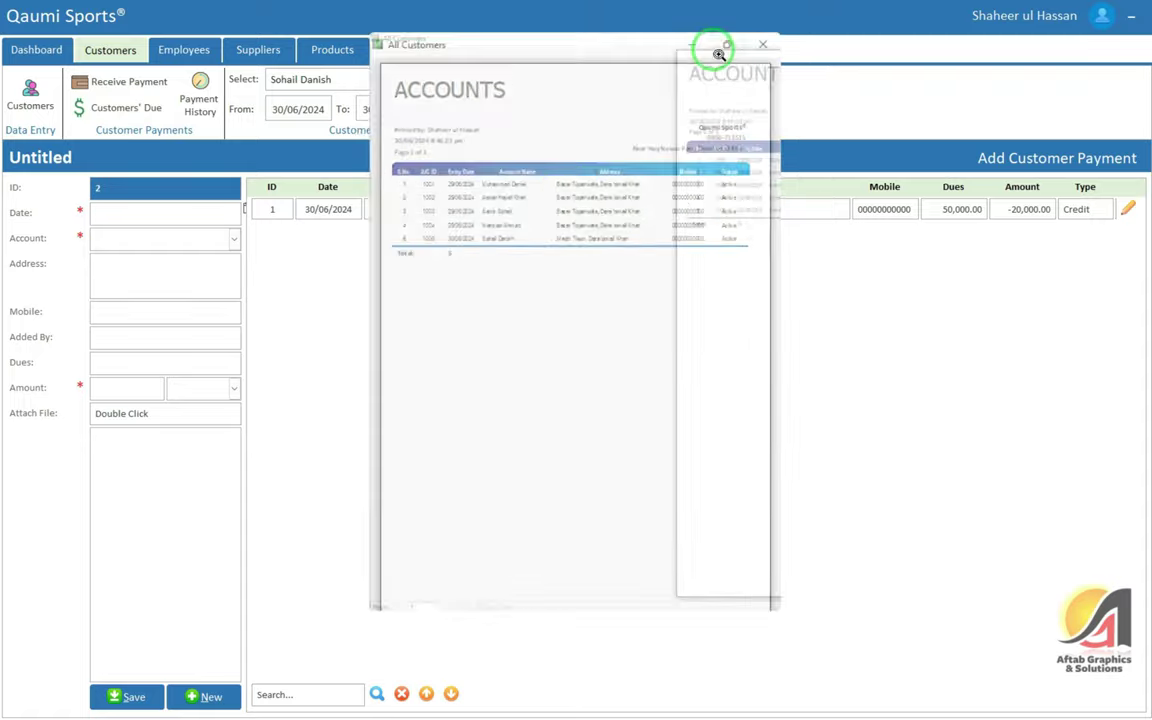
pyautogui.click(710, 45)
pyautogui.scroll(2, 642, 173)
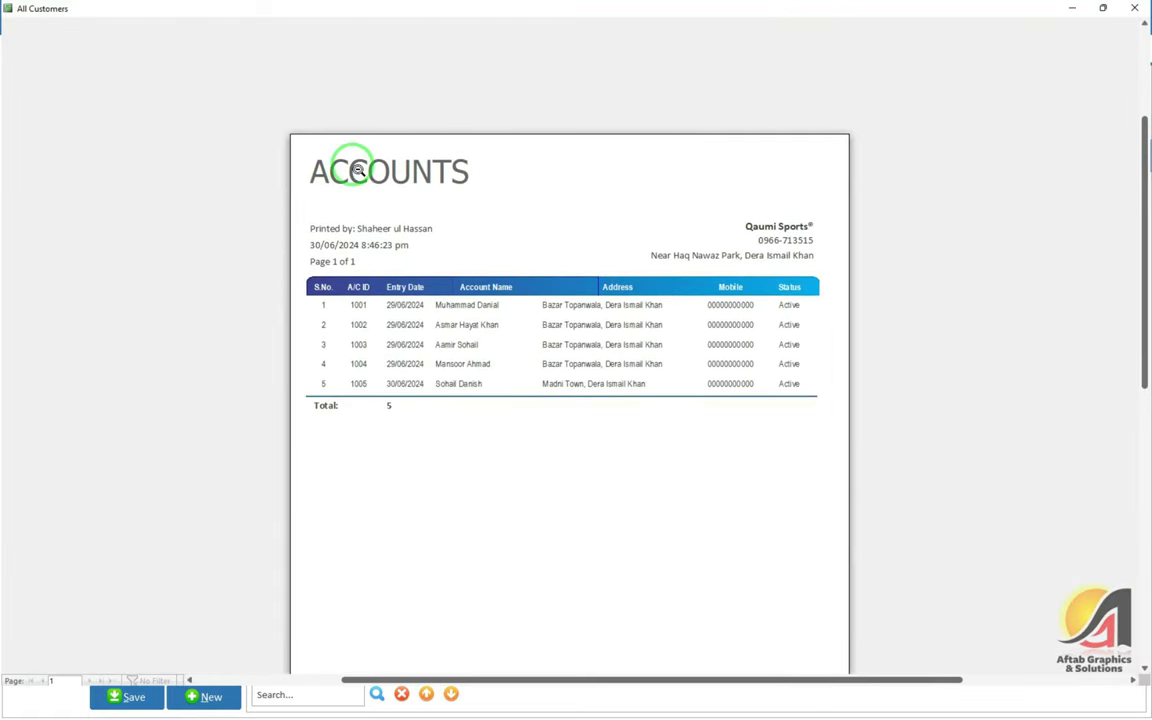
pyautogui.click(1135, 8)
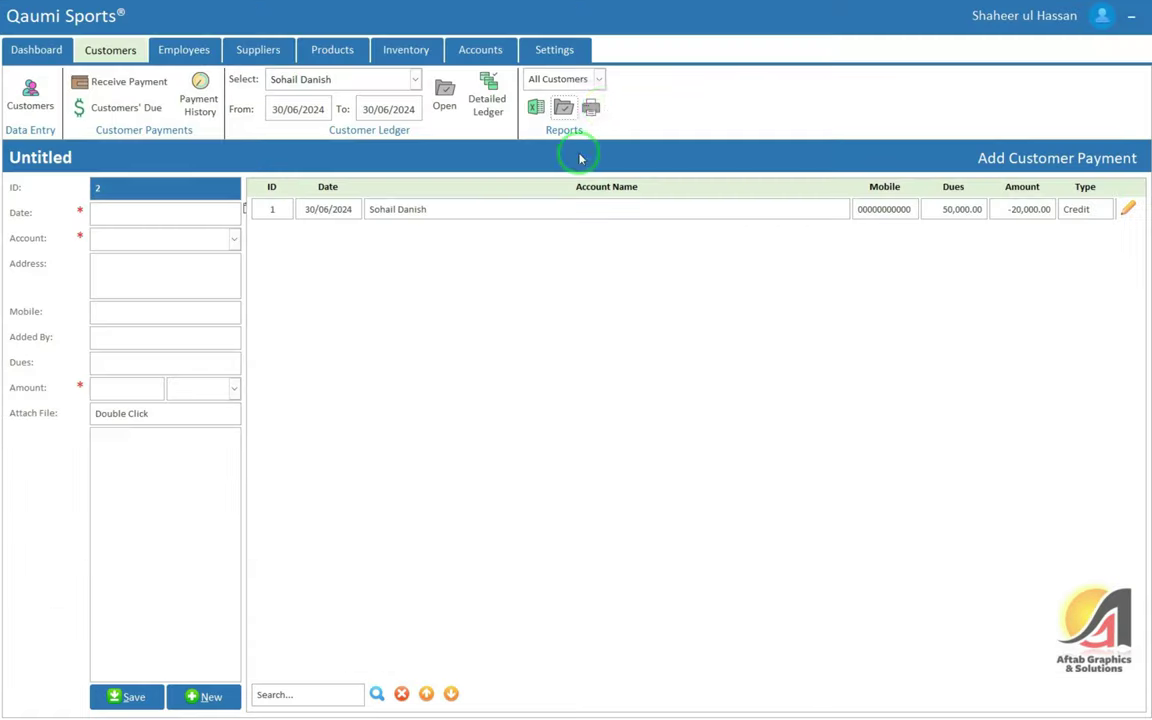
pyautogui.click(598, 79)
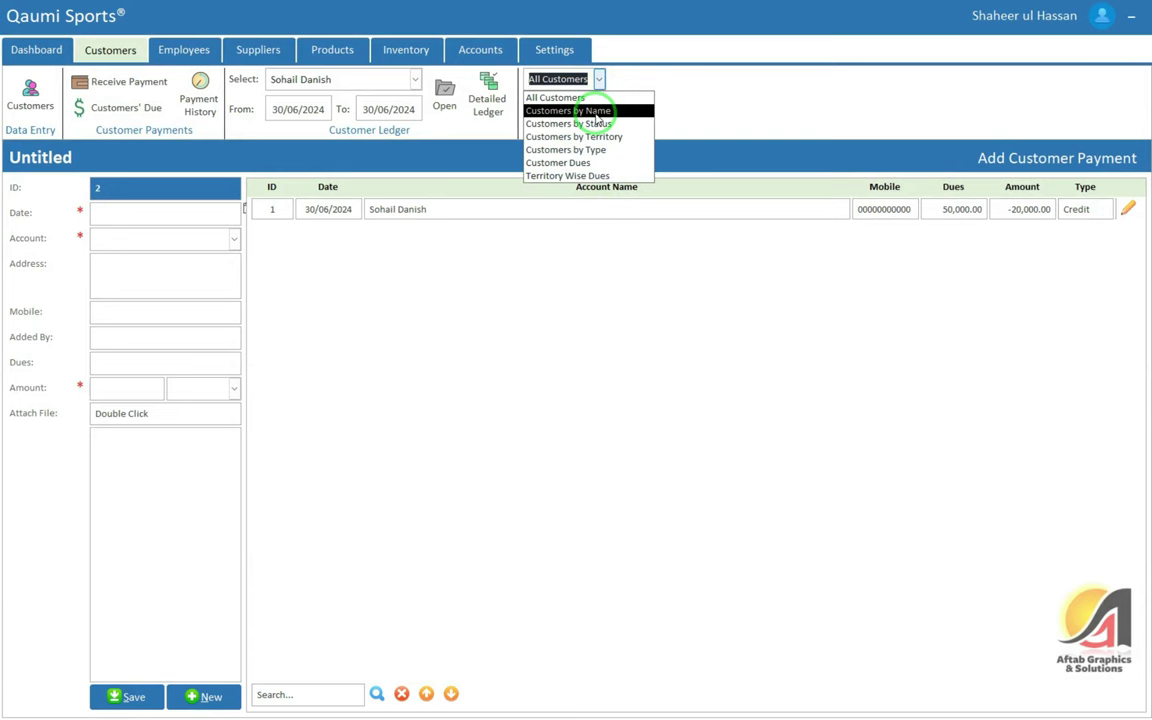
pyautogui.click(594, 112)
pyautogui.click(536, 104)
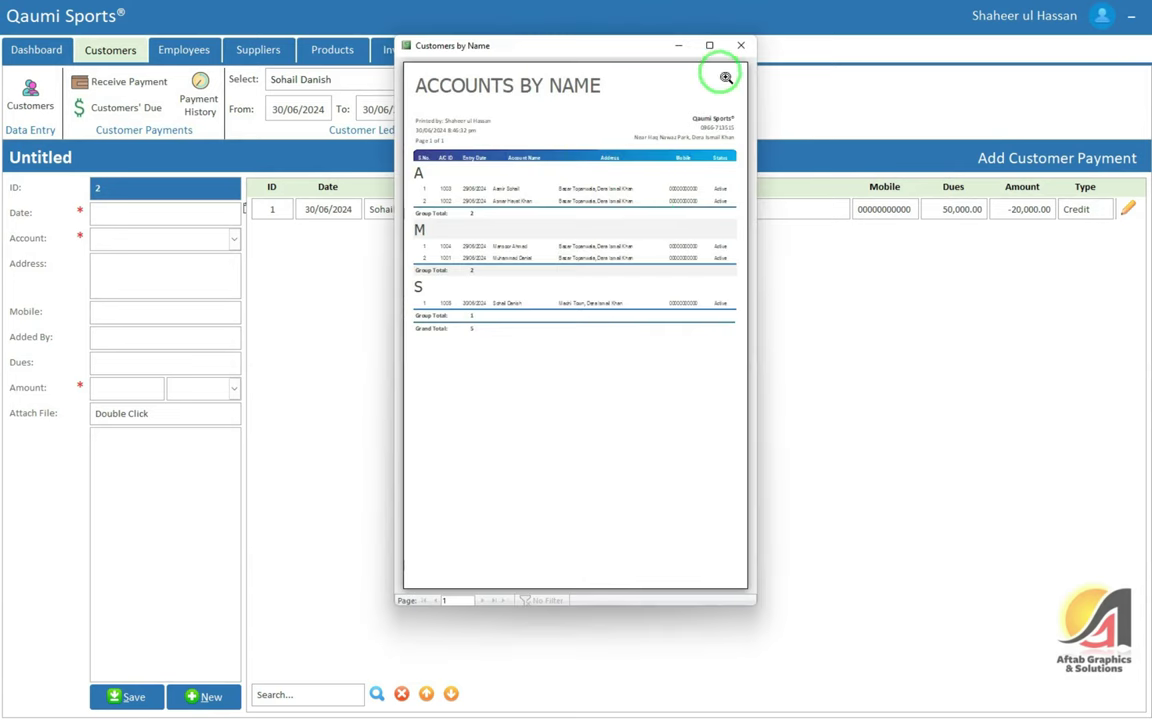
pyautogui.click(742, 45)
# Preview the Customer Dues report showing 30000 owed, check Page Setup without changes, then close it
pyautogui.click(598, 79)
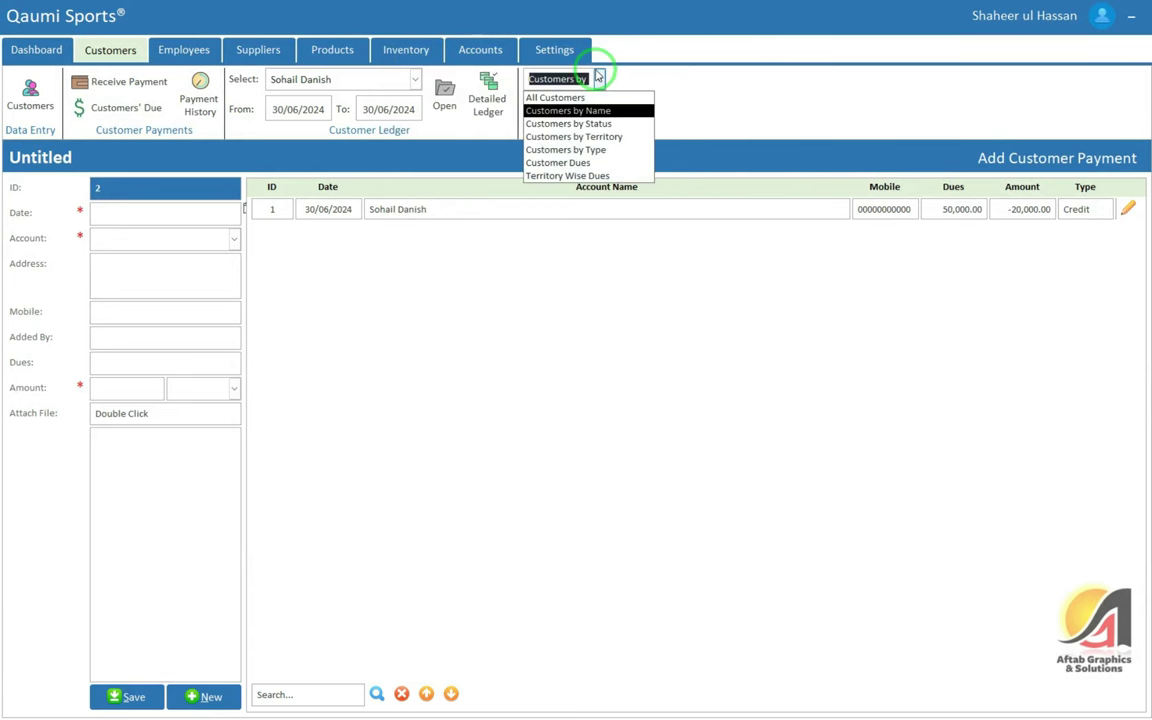
pyautogui.click(616, 164)
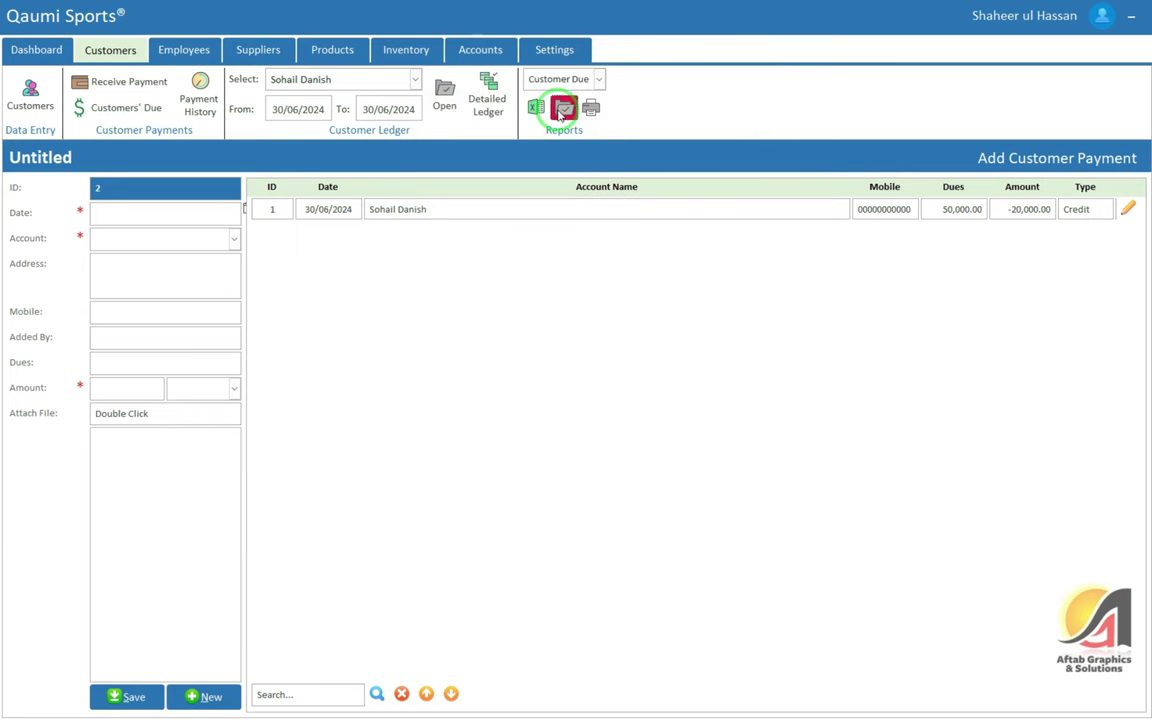
pyautogui.click(561, 107)
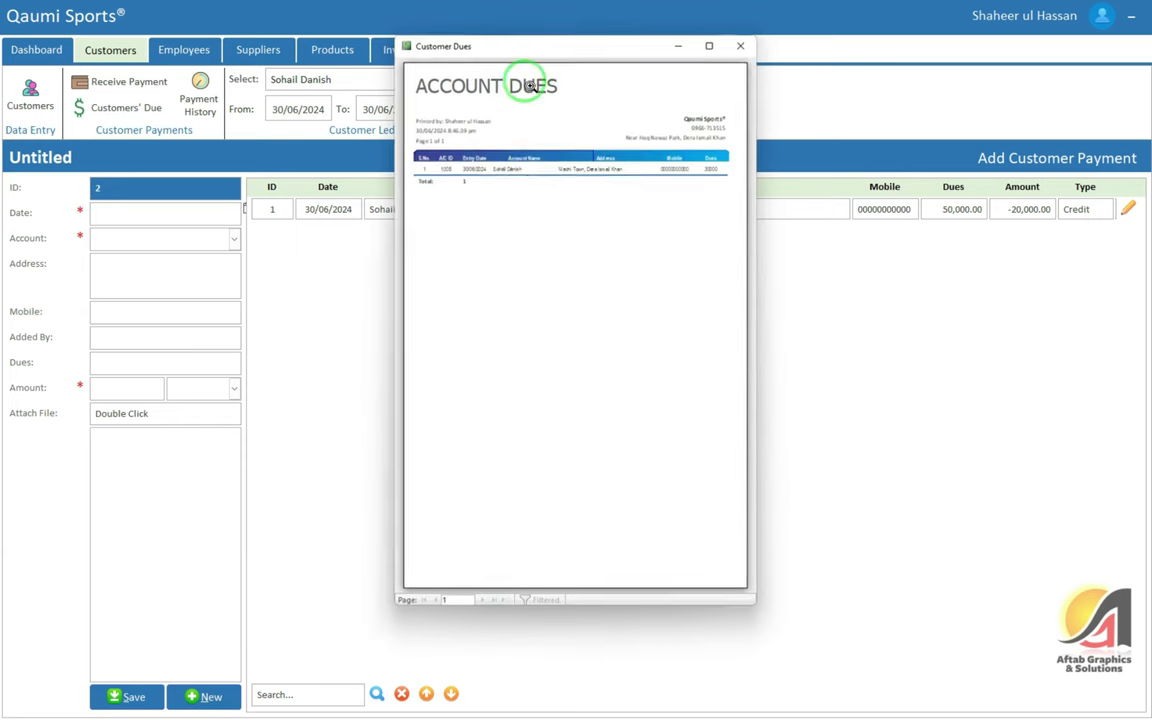
pyautogui.click(709, 46)
pyautogui.click(713, 125)
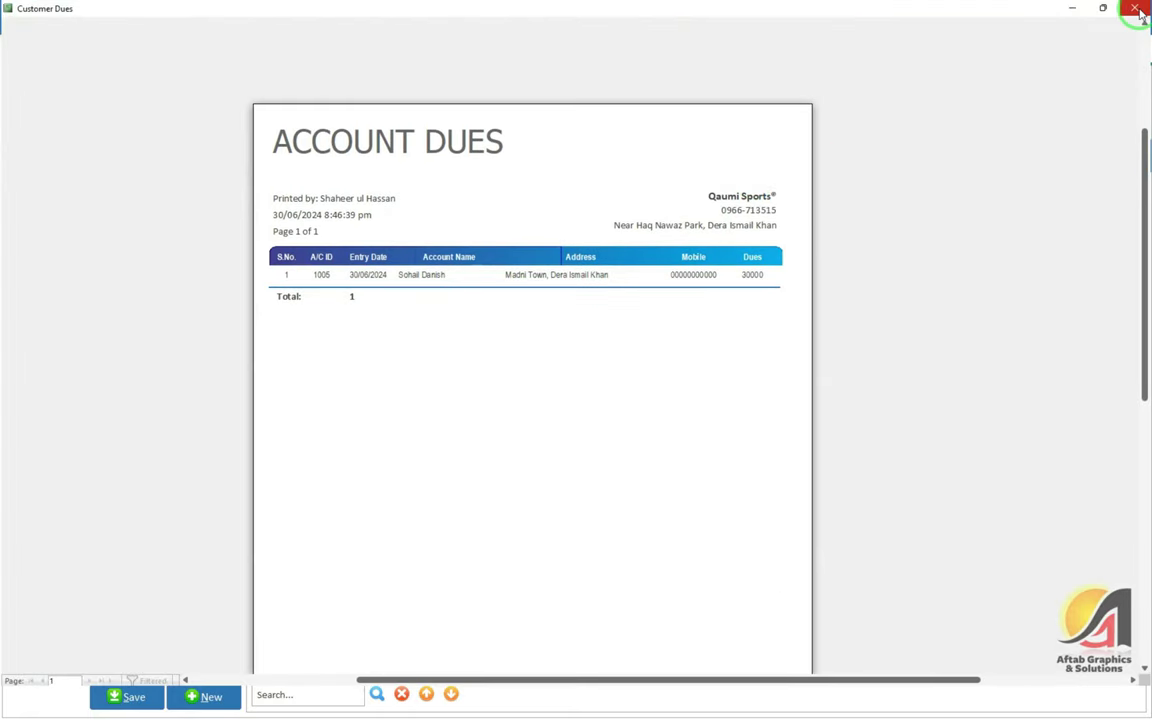
pyautogui.click(630, 211)
pyautogui.rightClick(590, 192)
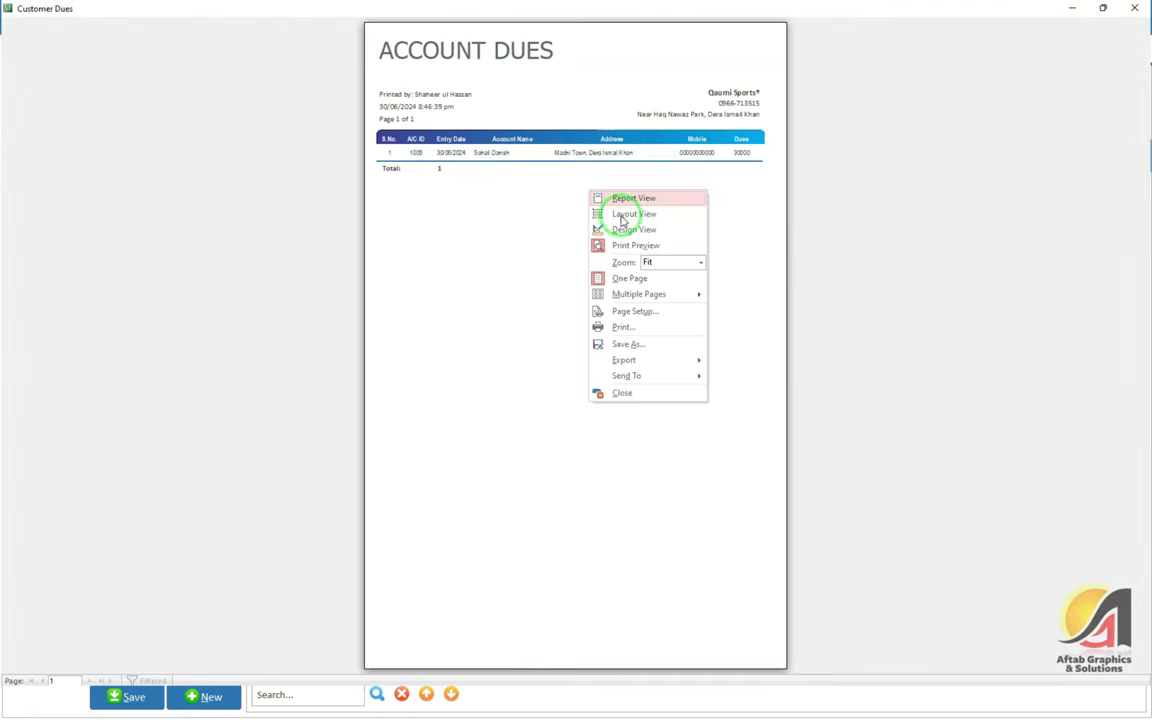
pyautogui.click(638, 313)
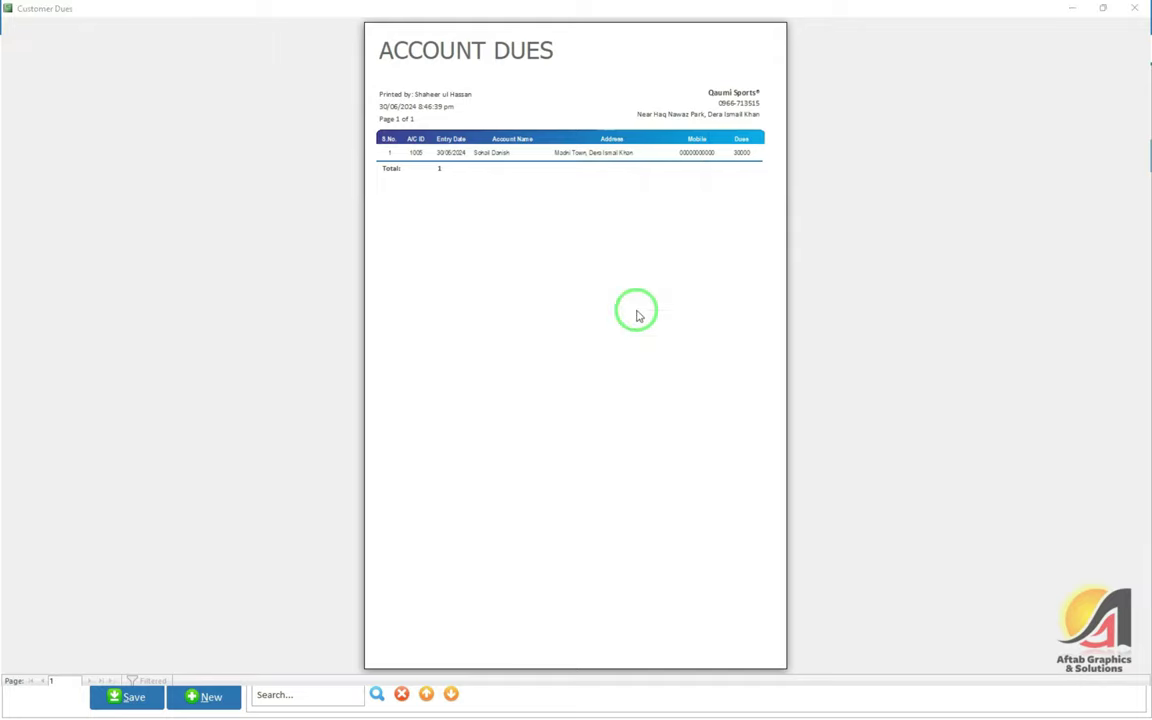
pyautogui.click(530, 162)
pyautogui.click(594, 366)
pyautogui.click(1145, 9)
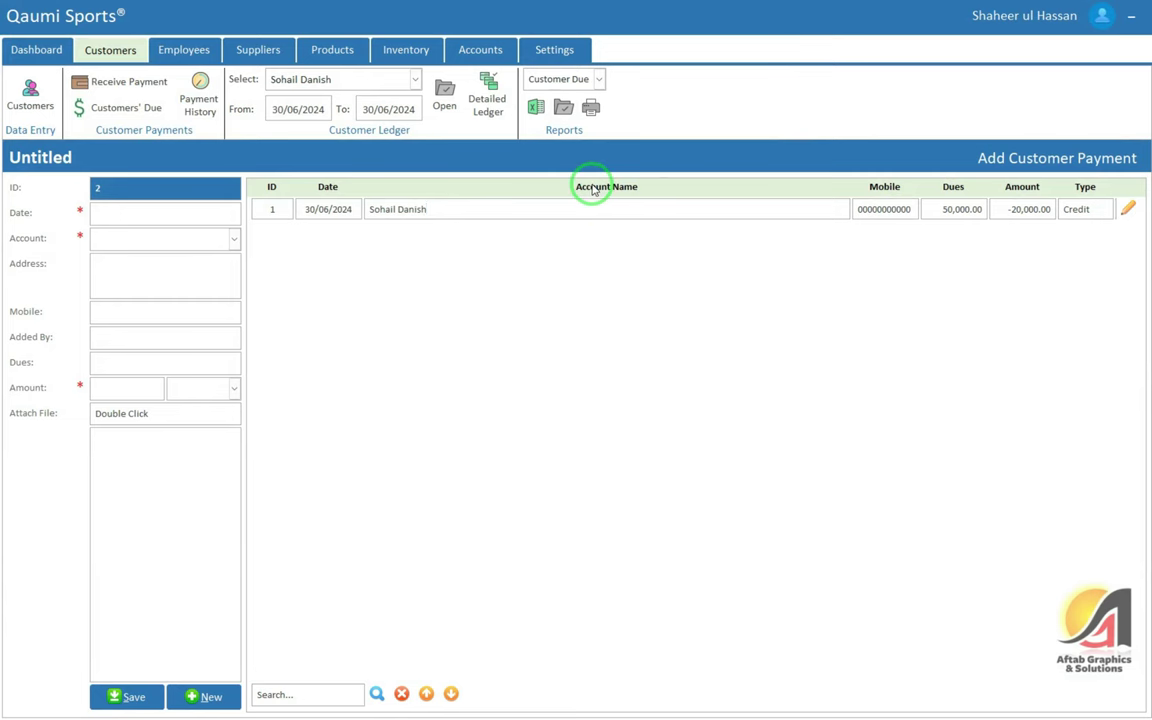
pyautogui.click(591, 110)
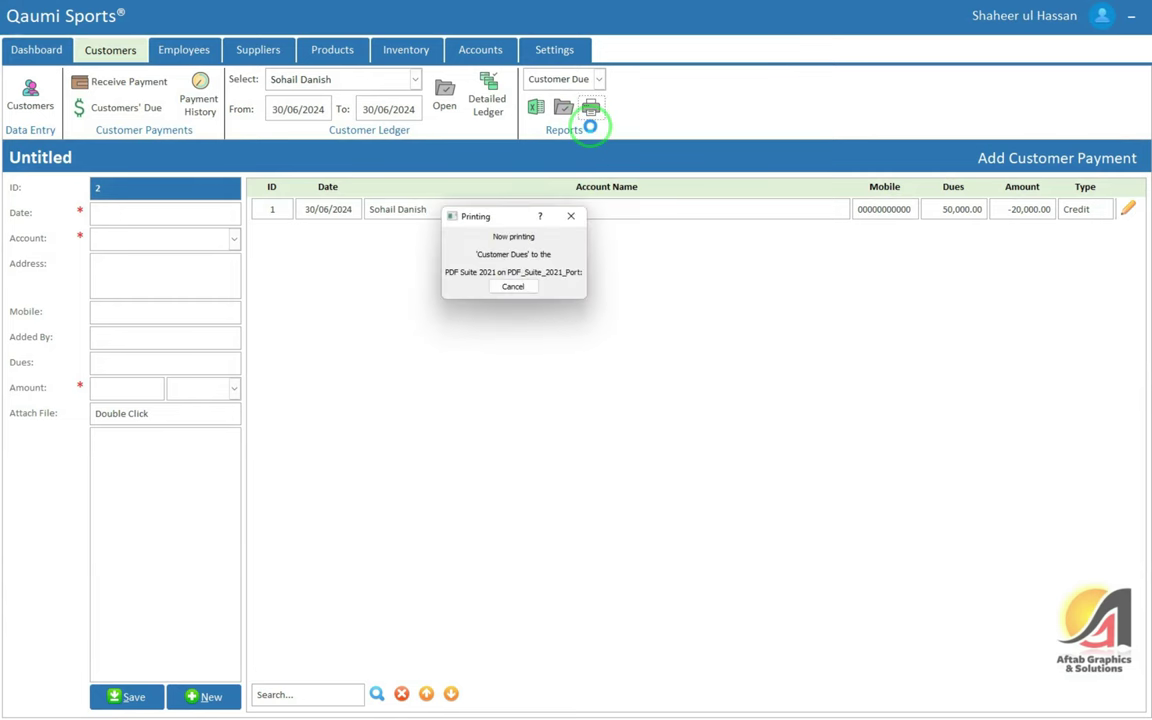
pyautogui.click(535, 78)
pyautogui.click(680, 77)
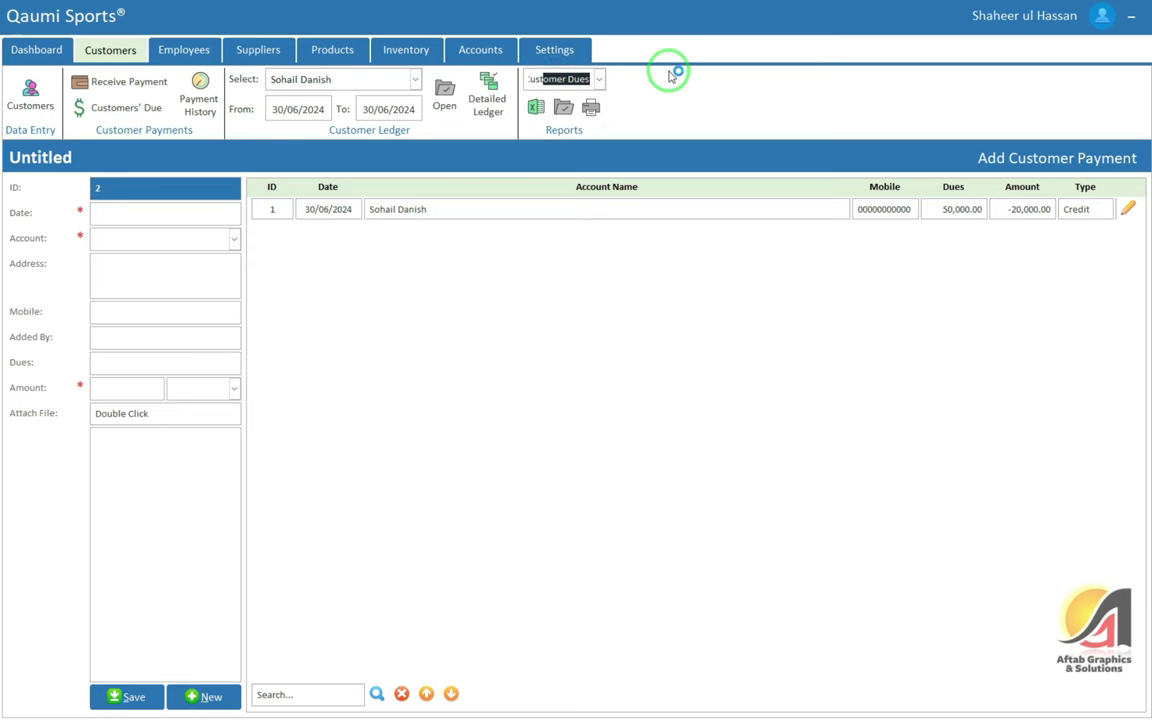
pyautogui.click(538, 108)
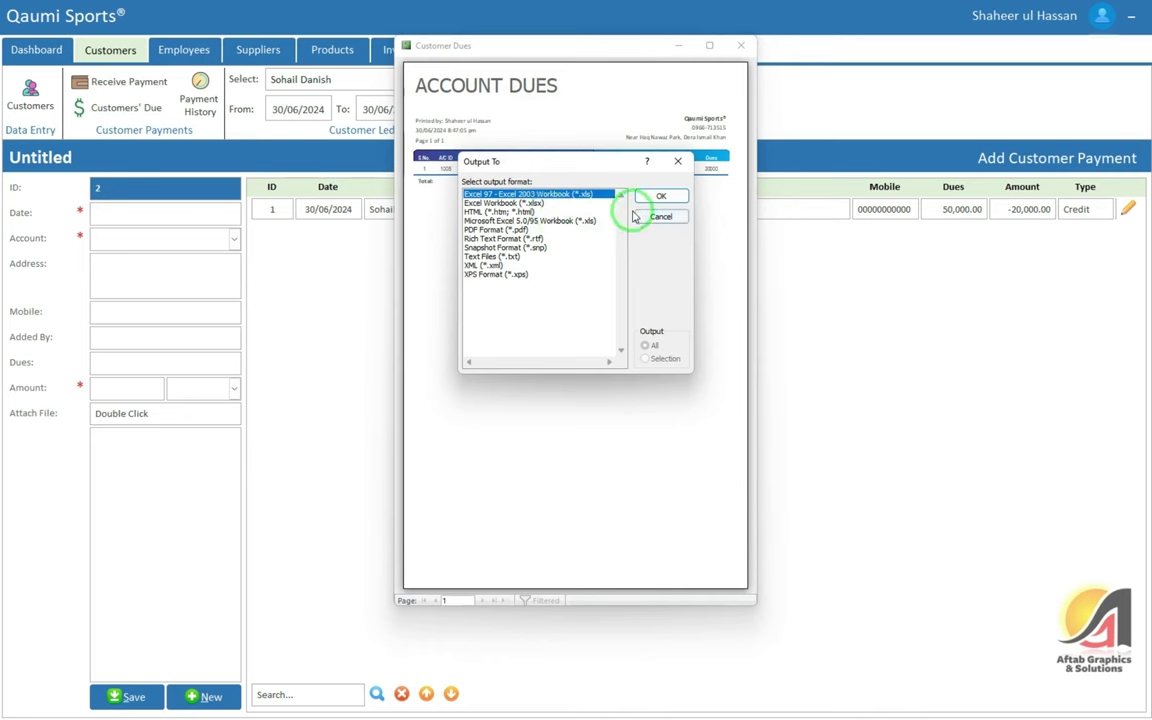
pyautogui.click(508, 203)
pyautogui.click(661, 198)
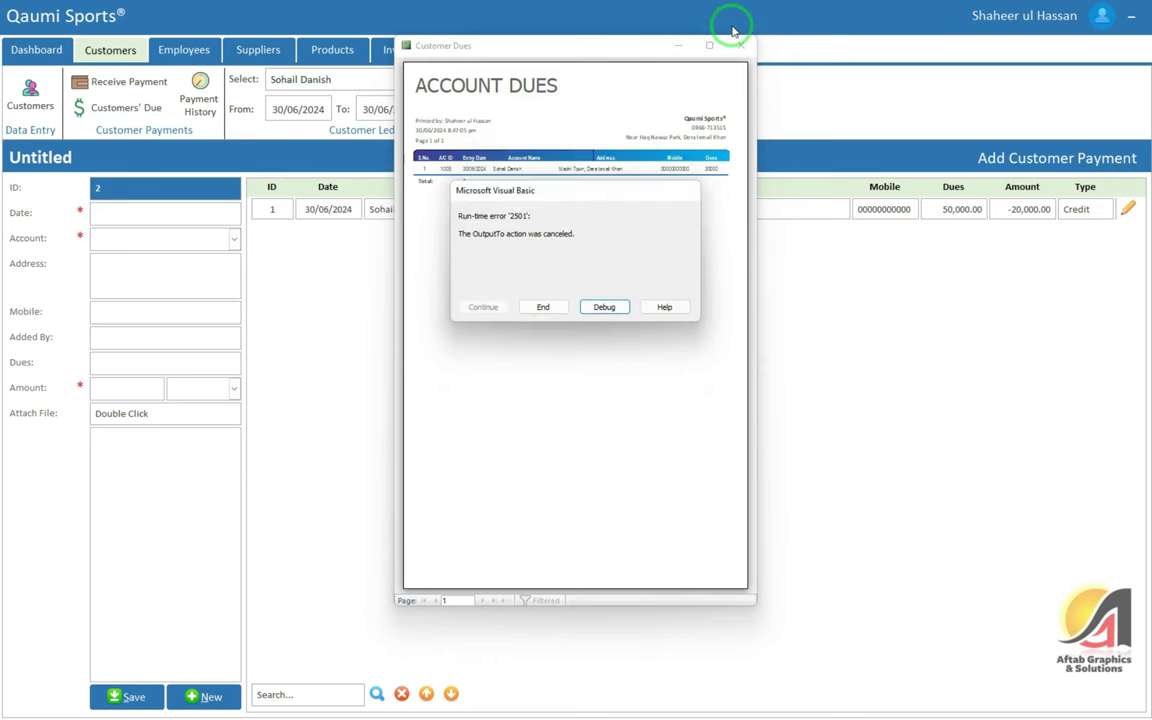
pyautogui.click(540, 306)
pyautogui.click(741, 45)
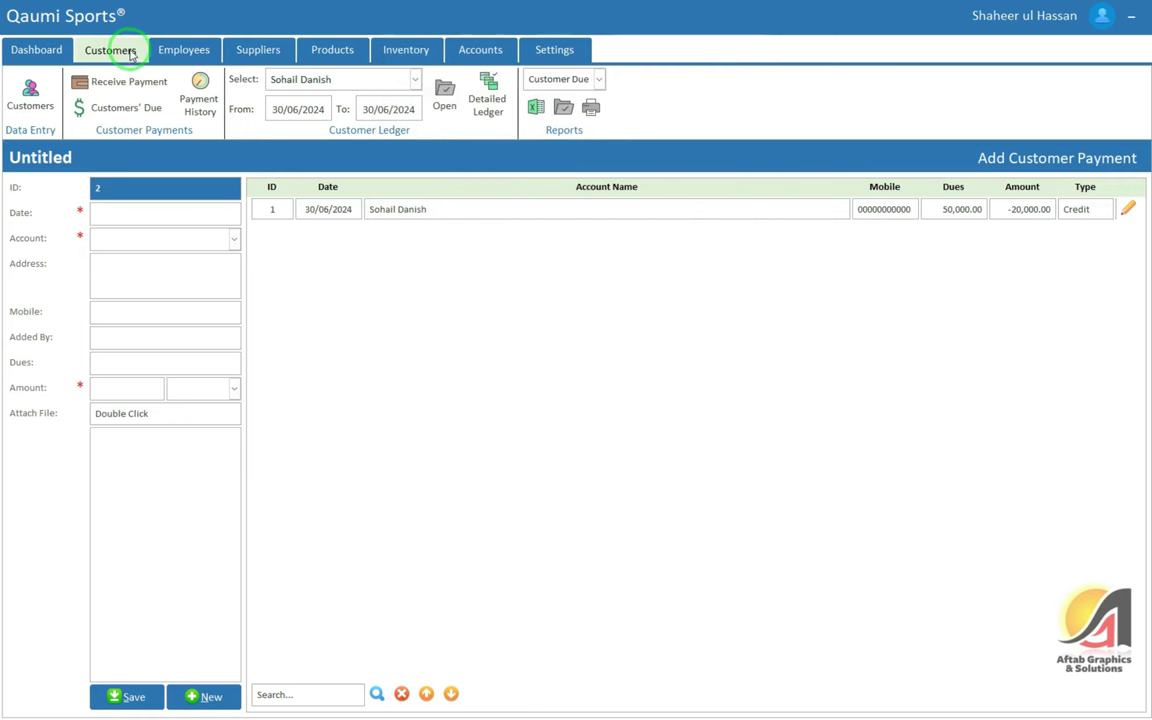
# Go to the Employees list and start a new employee entry
pyautogui.click(181, 49)
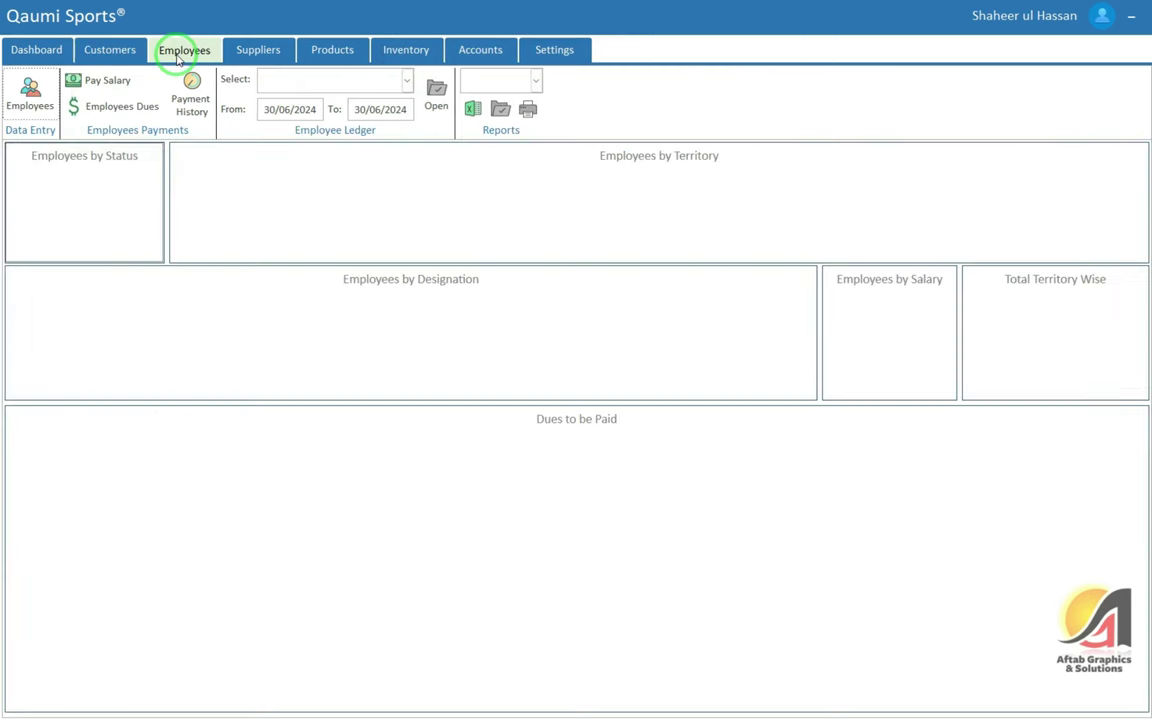
pyautogui.click(30, 90)
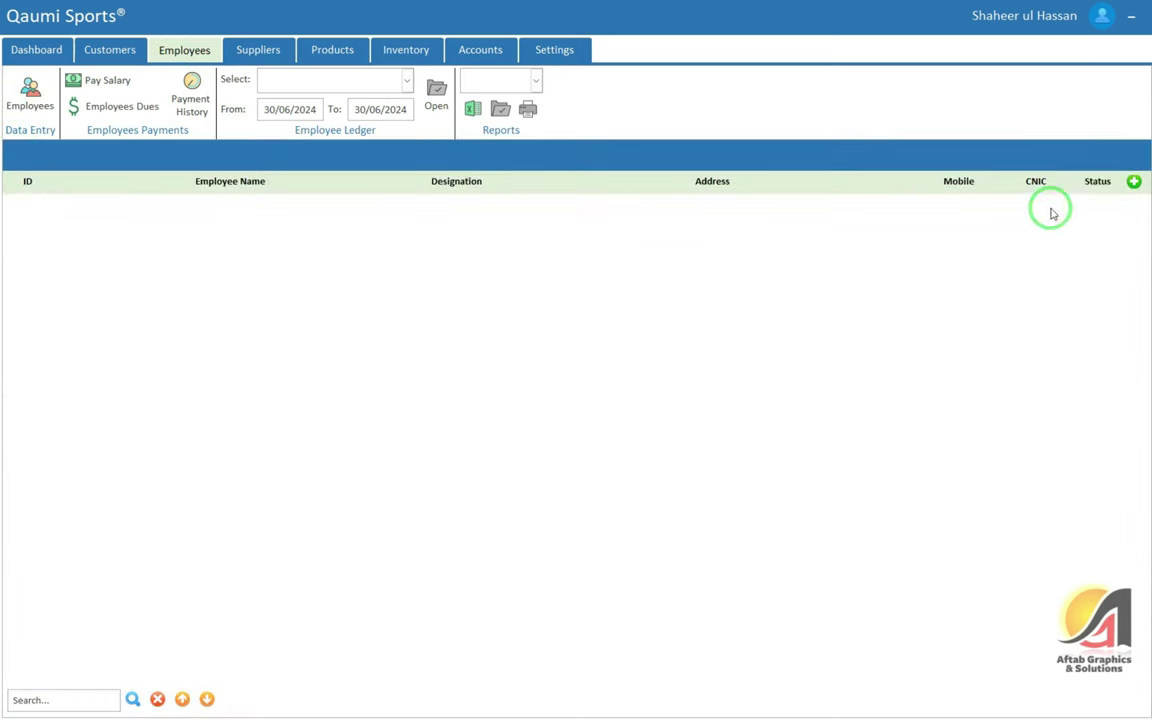
pyautogui.click(1134, 182)
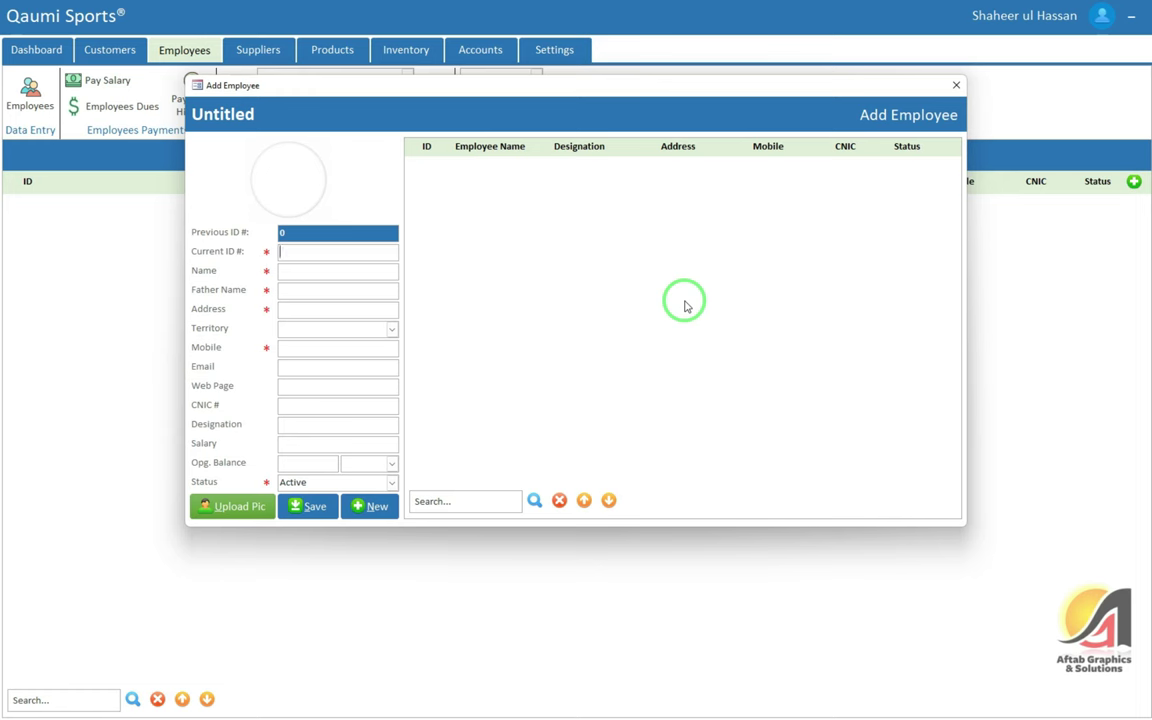
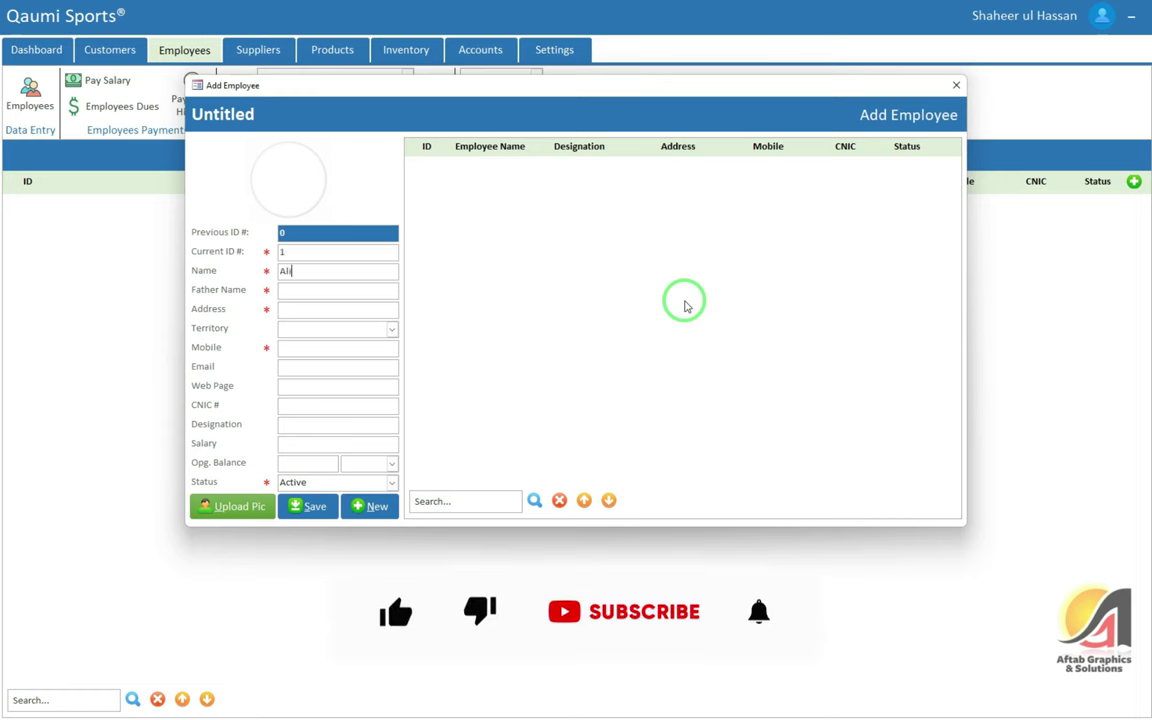
# Enter the employee's name and father name, General Route territory, 25,000 salary and 5,000 I'll Pay opening balance
pyautogui.press('Tab')
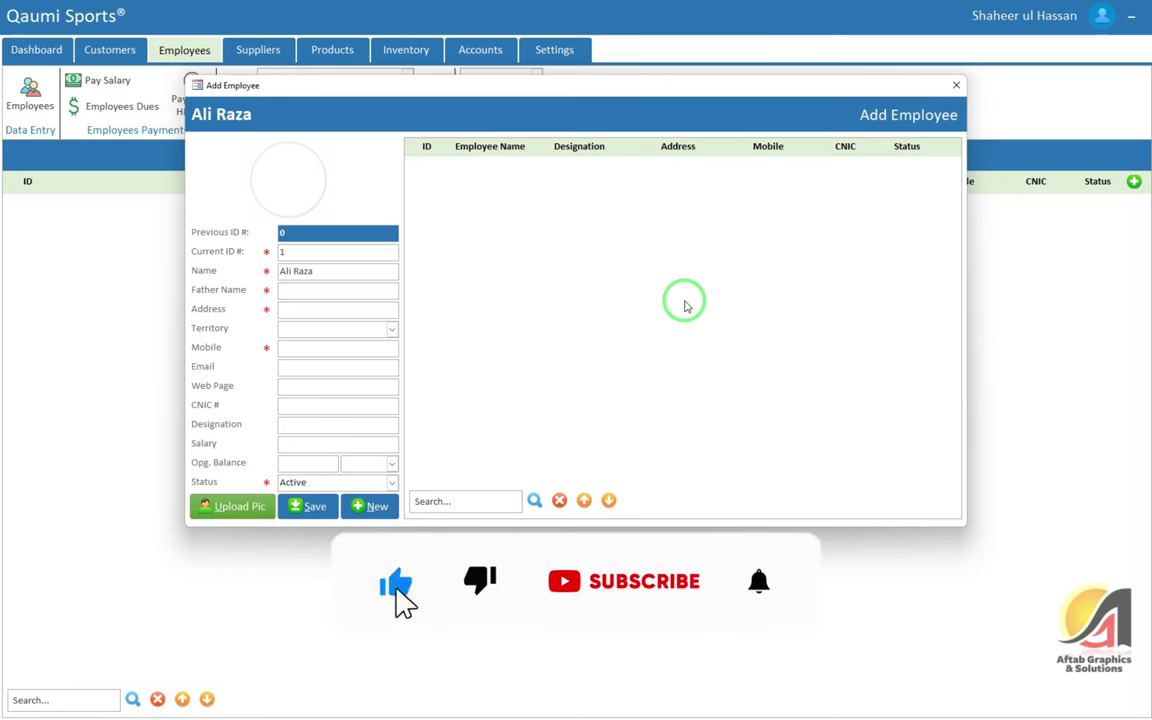
pyautogui.write('A')
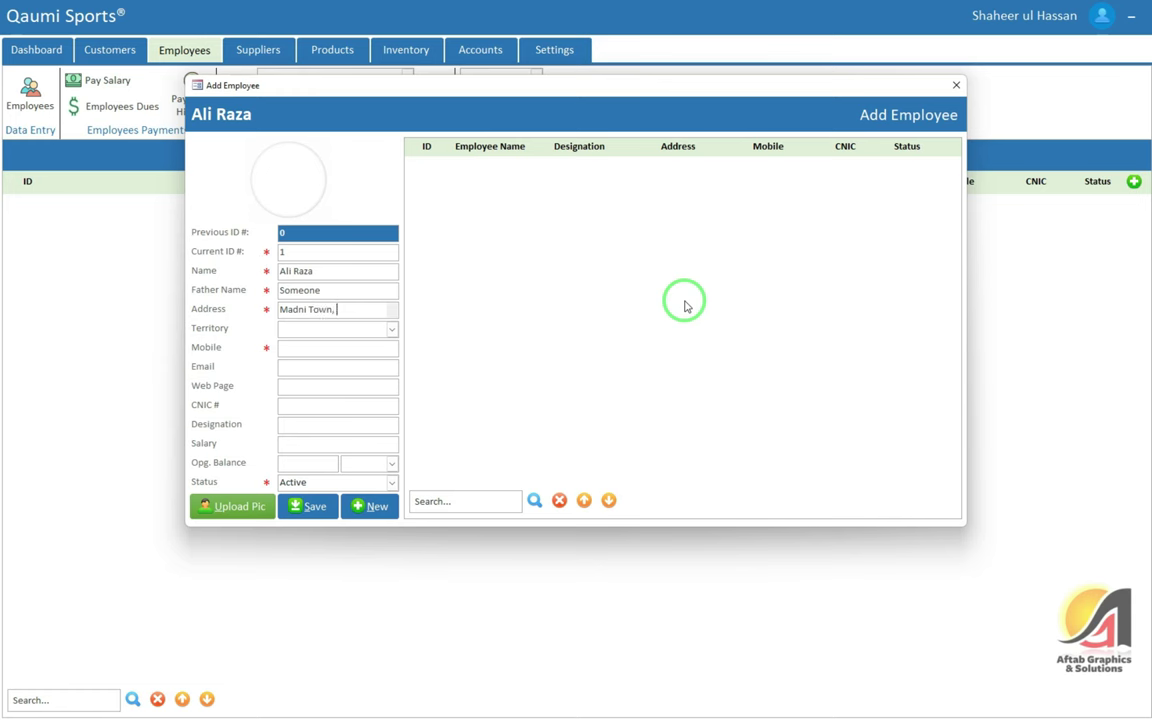
pyautogui.press('Tab')
pyautogui.press('Down')
pyautogui.press('Down')
pyautogui.press('Down')
pyautogui.press('Tab')
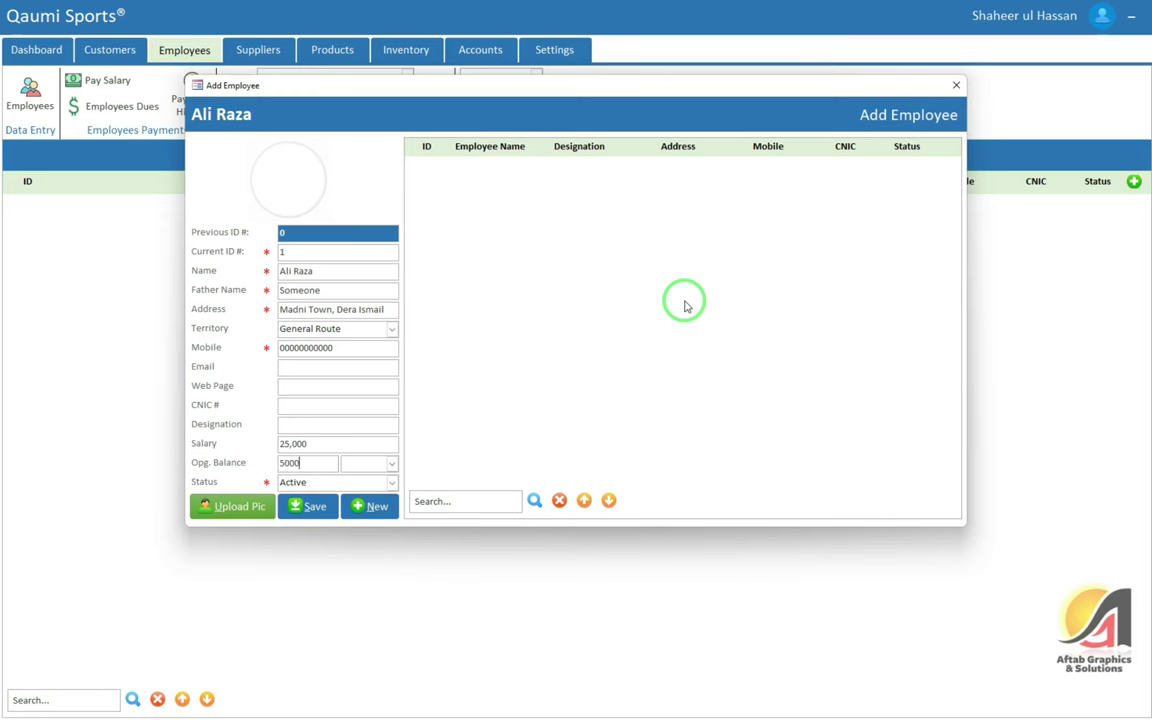
pyautogui.press('Return')
pyautogui.press('Down')
pyautogui.press('Return')
pyautogui.press('Return')
pyautogui.press('Return')
pyautogui.press('Return')
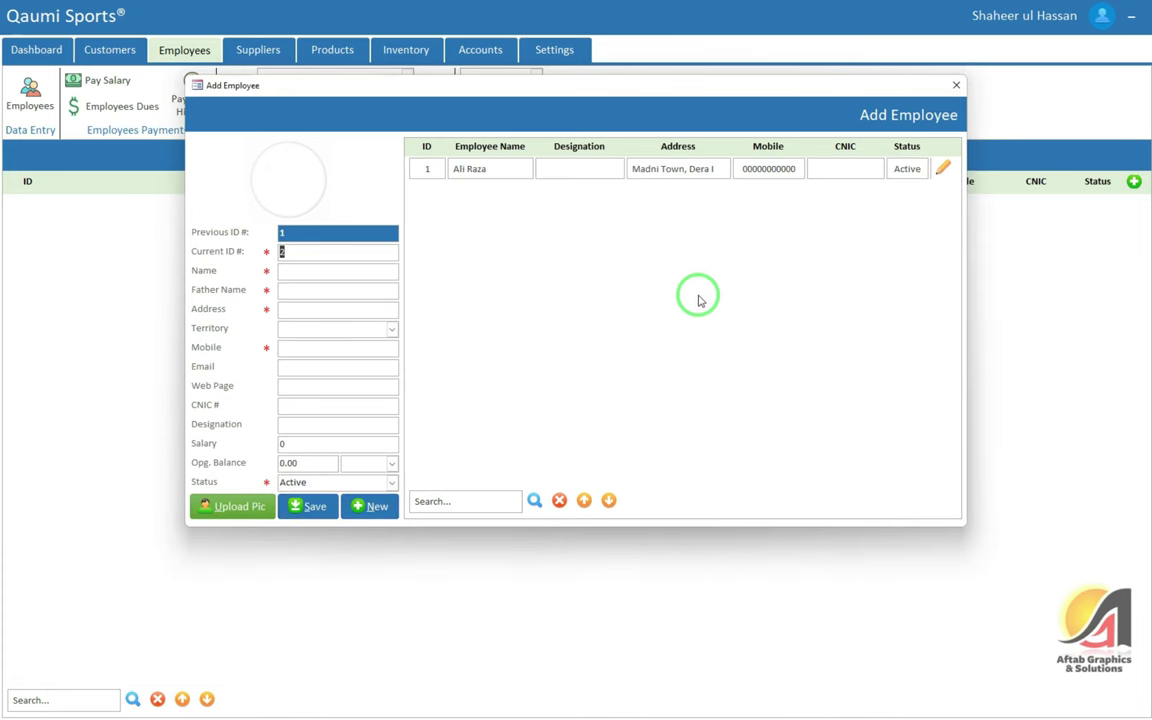
pyautogui.click(956, 86)
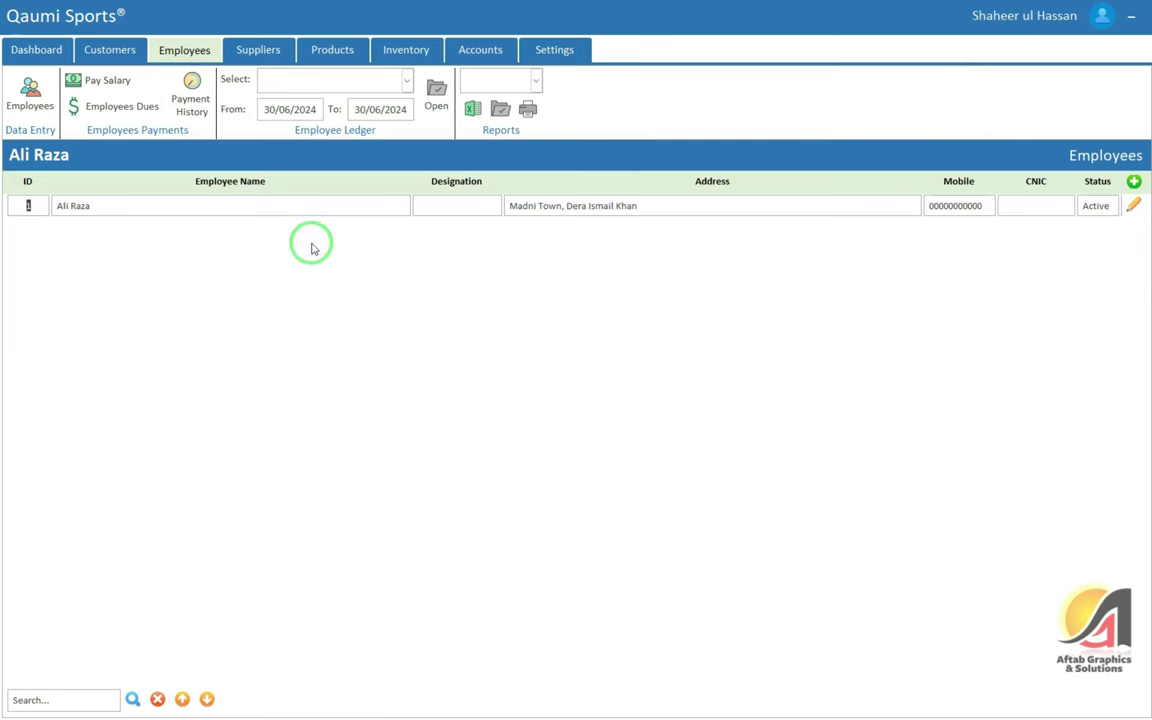
# Preview the new employee's ledger with its 5,000.00 opening balance dated 30/06/2024, then close it
pyautogui.click(405, 81)
pyautogui.click(300, 114)
pyautogui.click(432, 100)
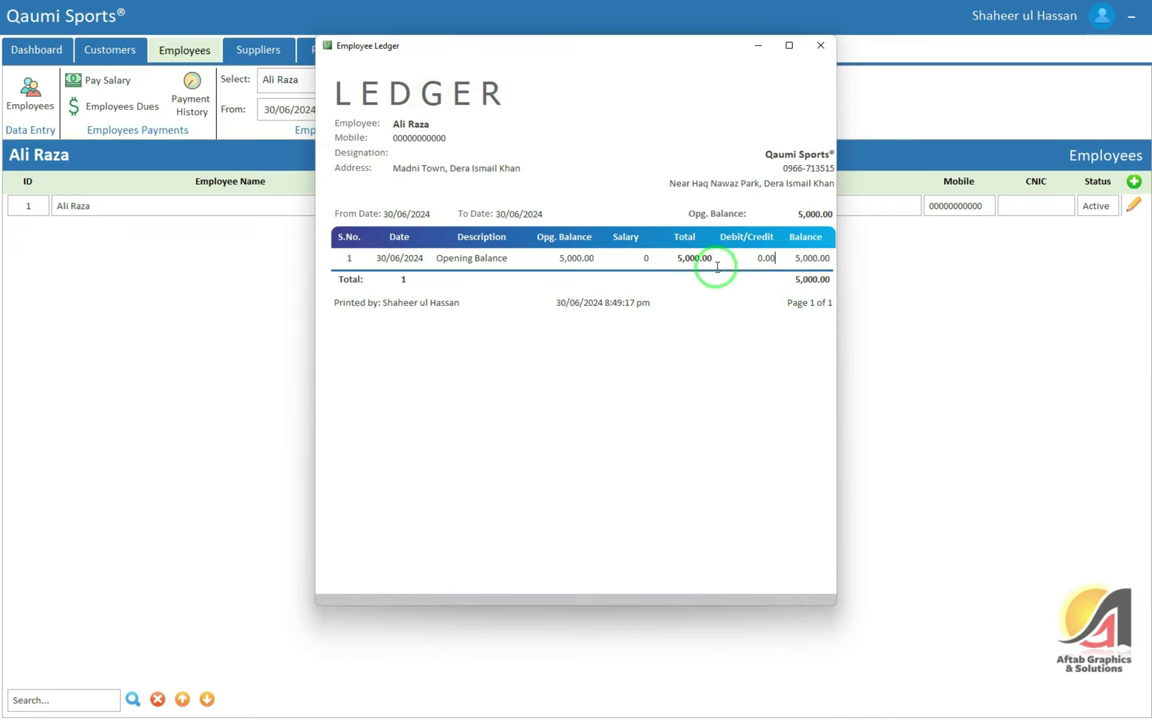
pyautogui.doubleClick(582, 262)
pyautogui.click(809, 260)
pyautogui.doubleClick(808, 257)
pyautogui.click(777, 283)
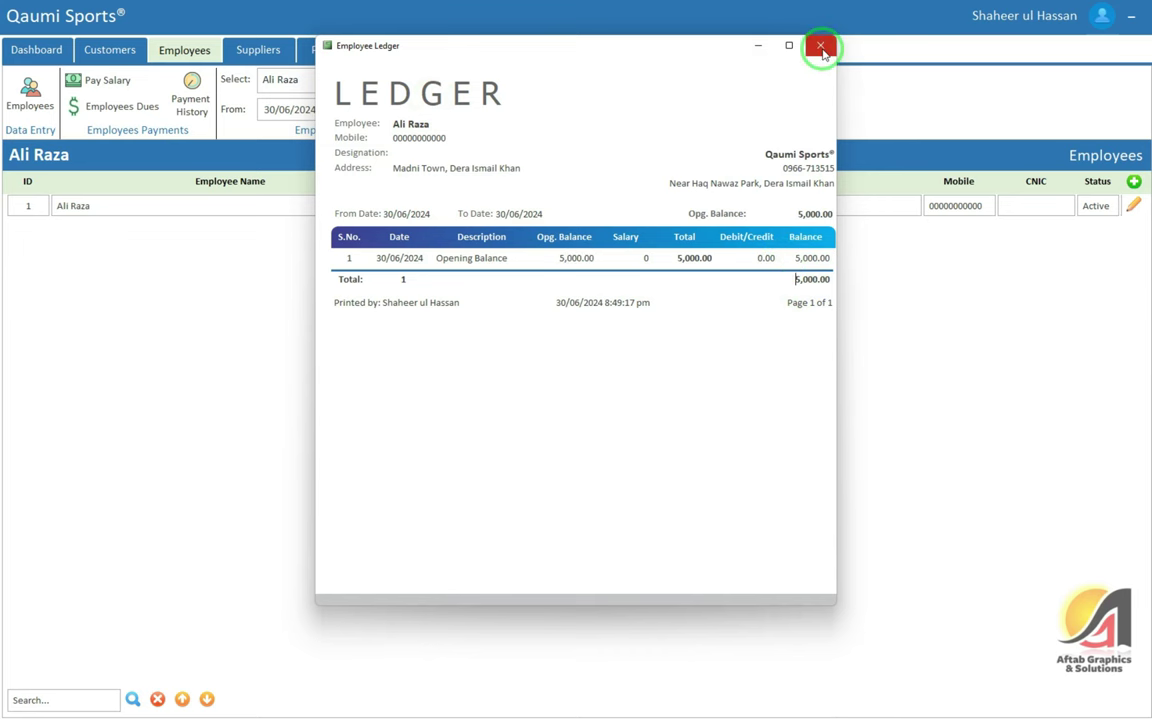
pyautogui.click(821, 47)
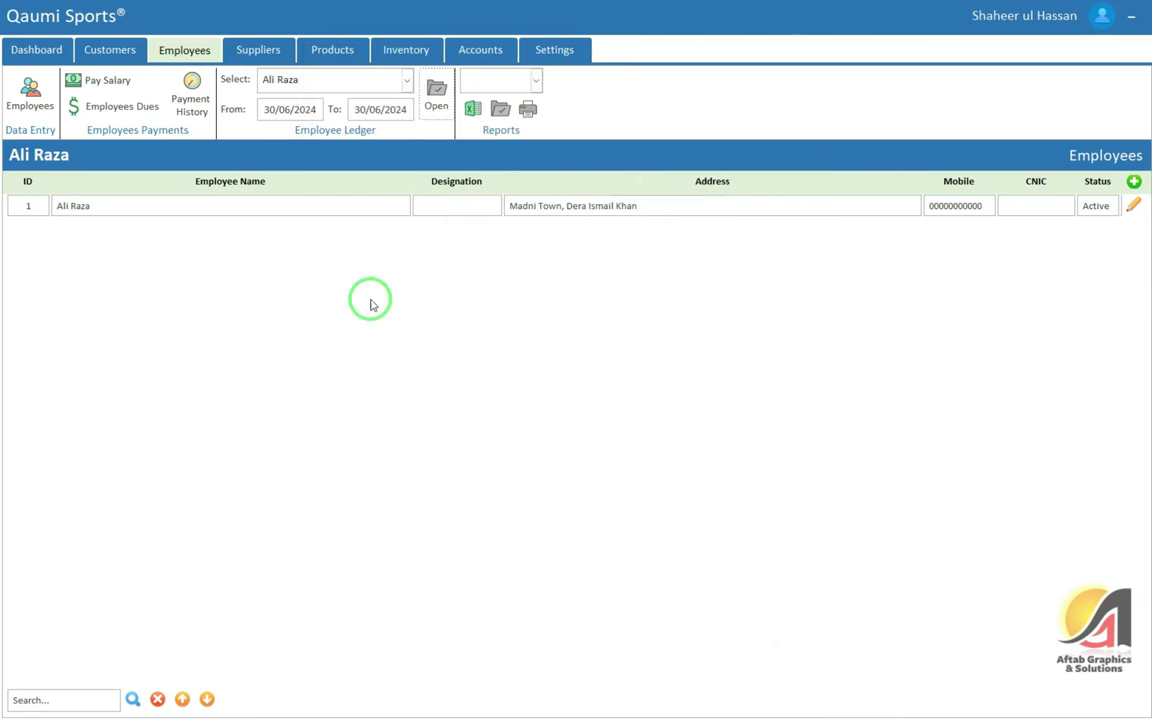
pyautogui.click(104, 94)
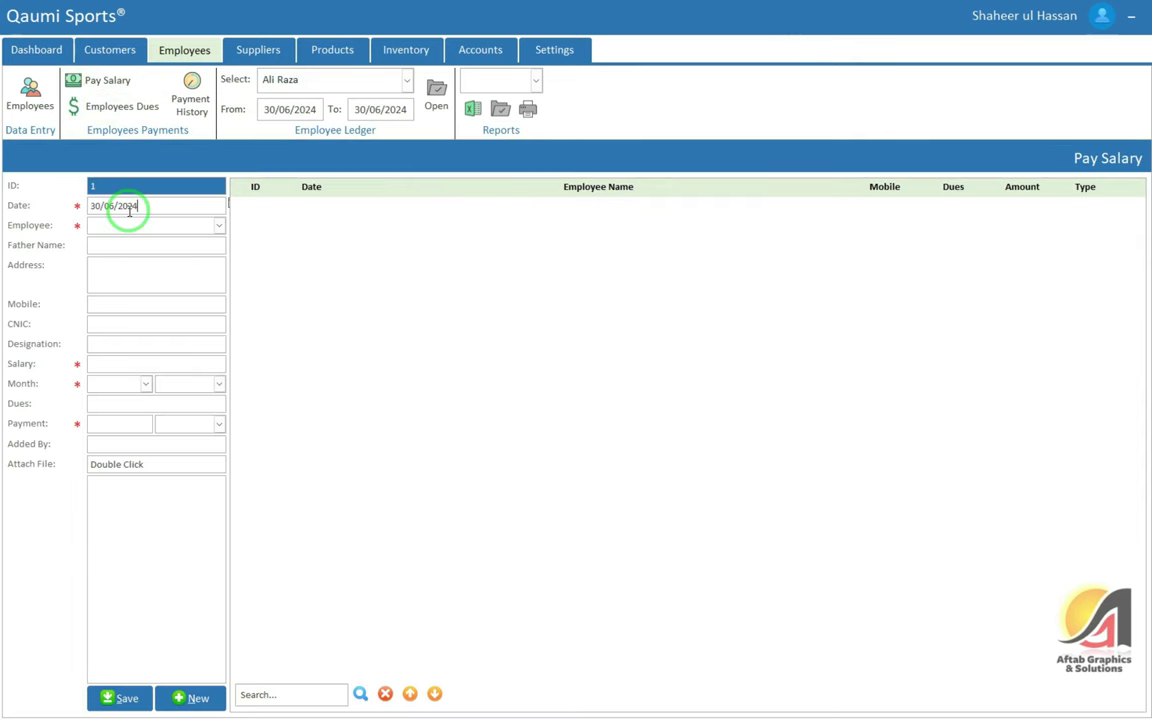
# Choose the new employee and set the salary month to Jul 2024
pyautogui.press('Tab')
pyautogui.press('Down')
pyautogui.press('Return')
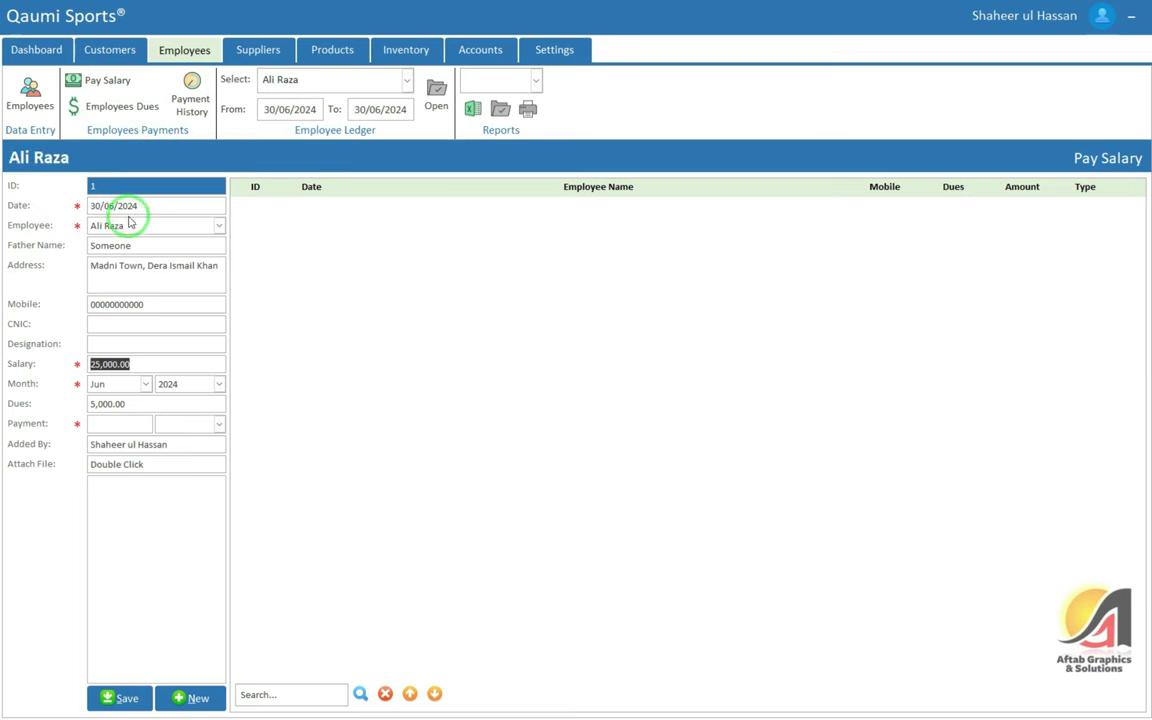
pyautogui.click(110, 384)
pyautogui.press('Tab')
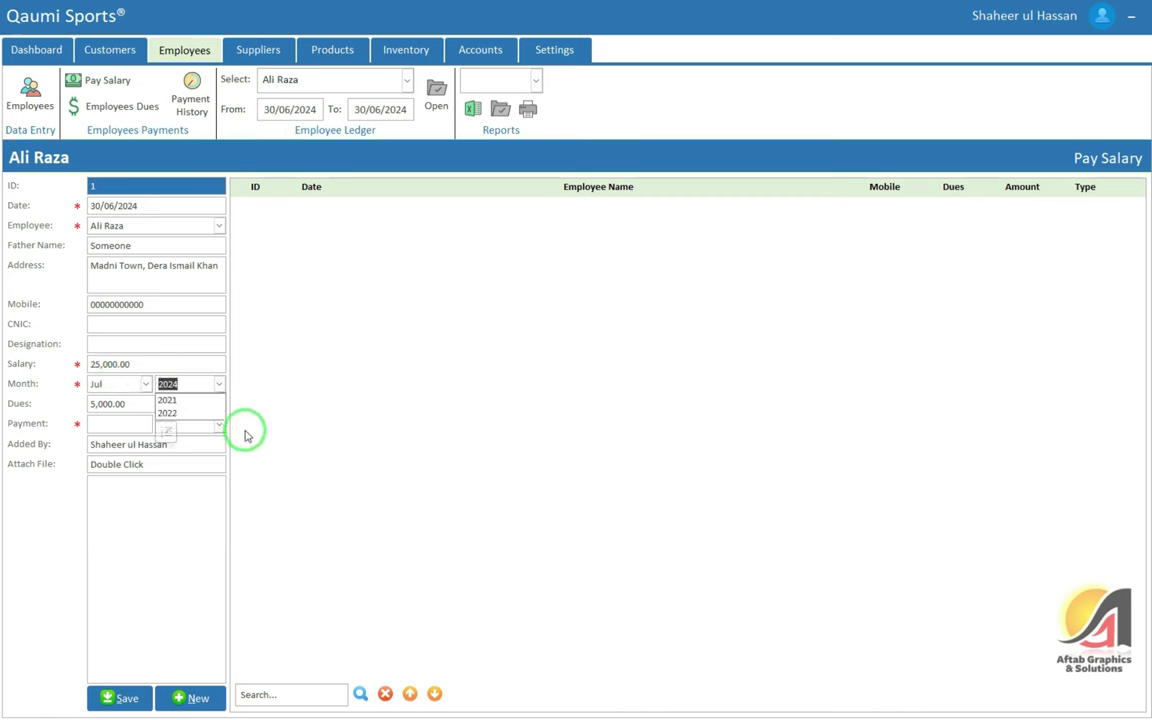
pyautogui.press('Tab')
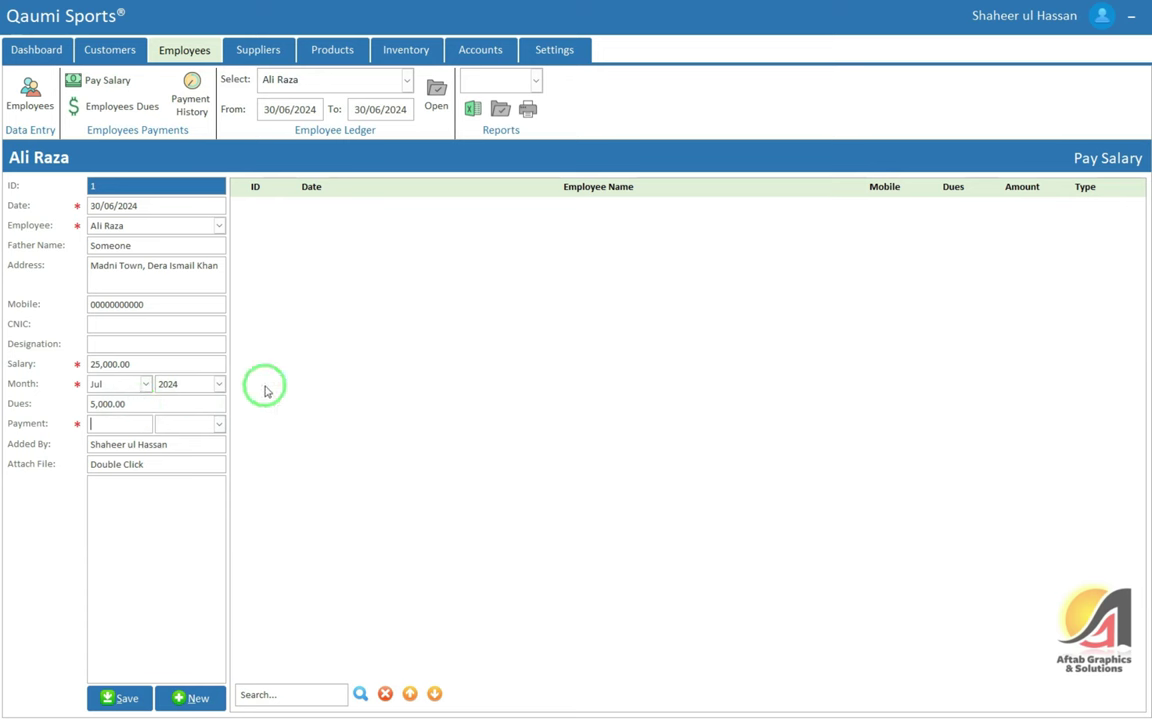
# Enter a 30,000.00 amount marked I've Paid and save the salary payment
pyautogui.write('00')
pyautogui.press('Tab')
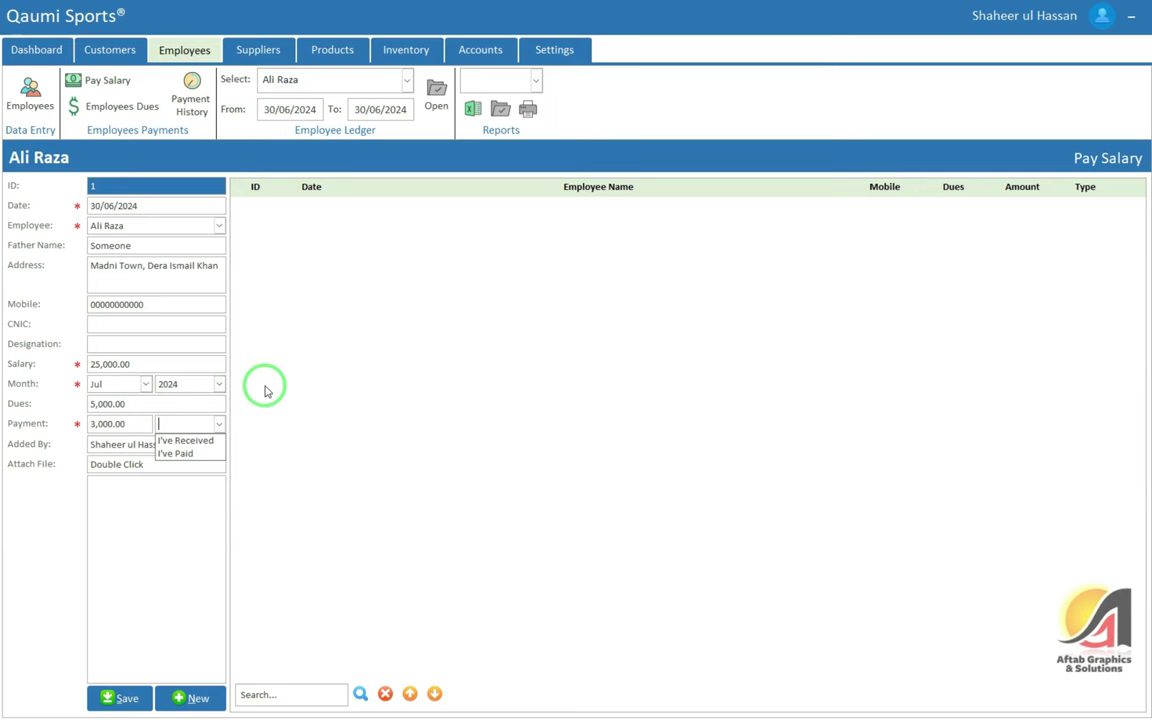
pyautogui.hotkey('shift', 'Tab')
pyautogui.write('30000')
pyautogui.press('Tab')
pyautogui.press('Down')
pyautogui.press('Down')
pyautogui.press('Tab')
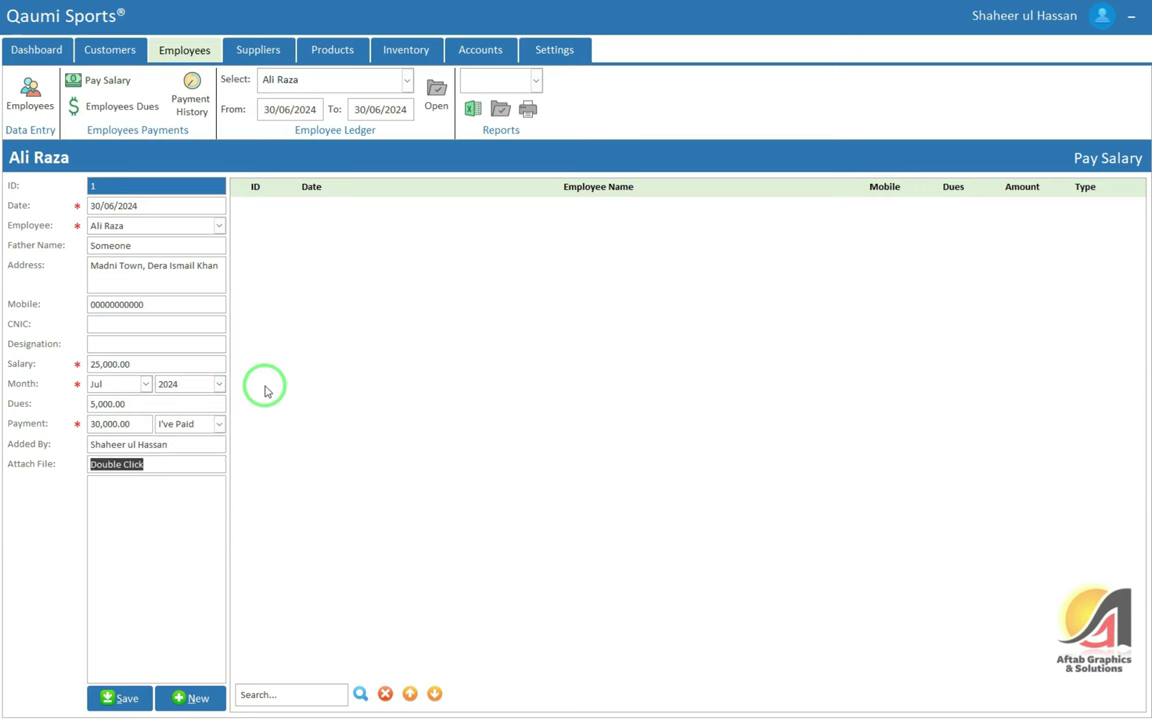
pyautogui.click(118, 697)
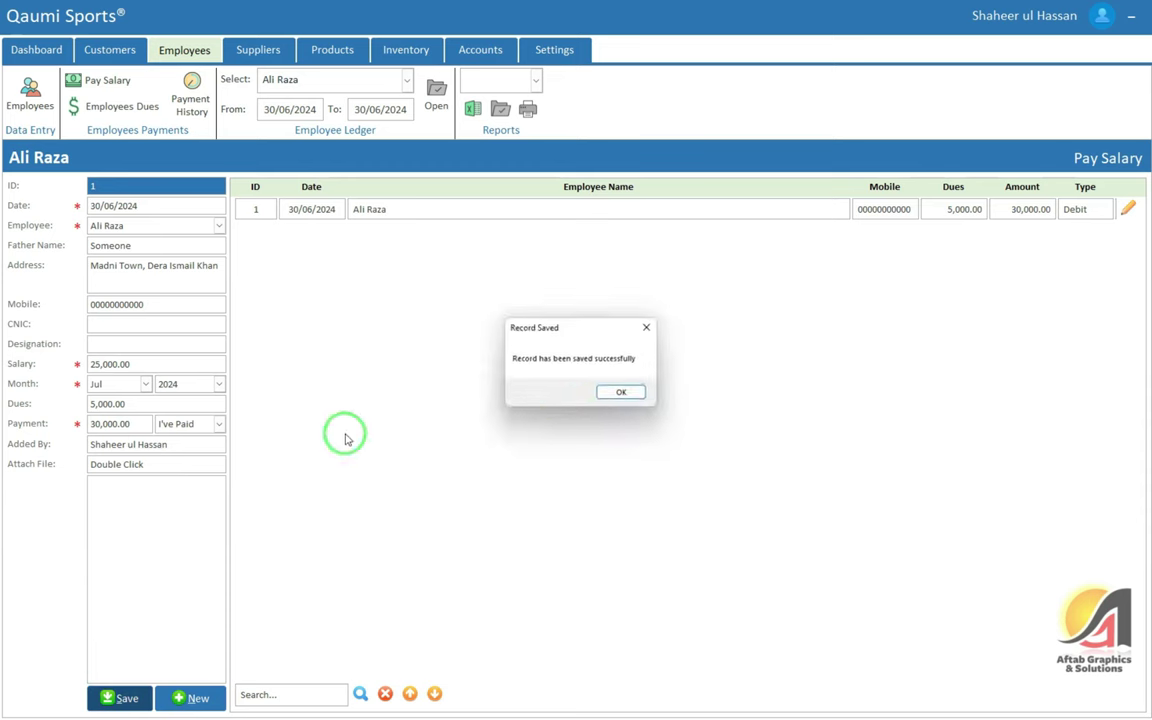
pyautogui.click(615, 397)
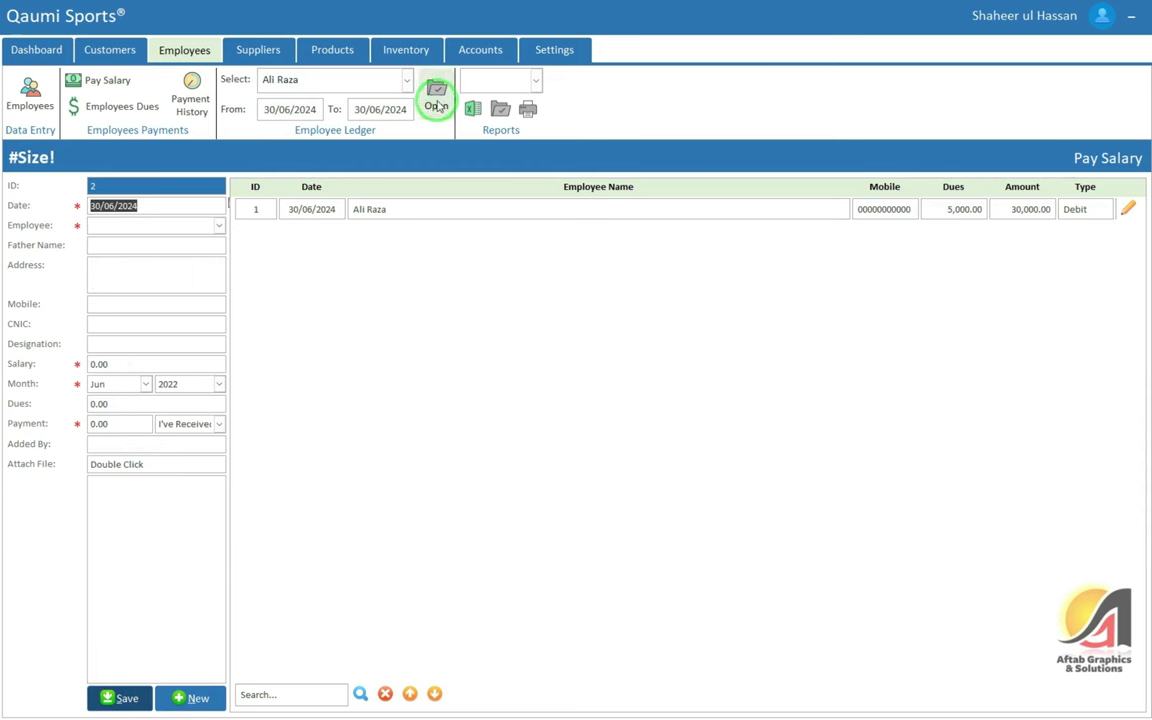
pyautogui.click(436, 105)
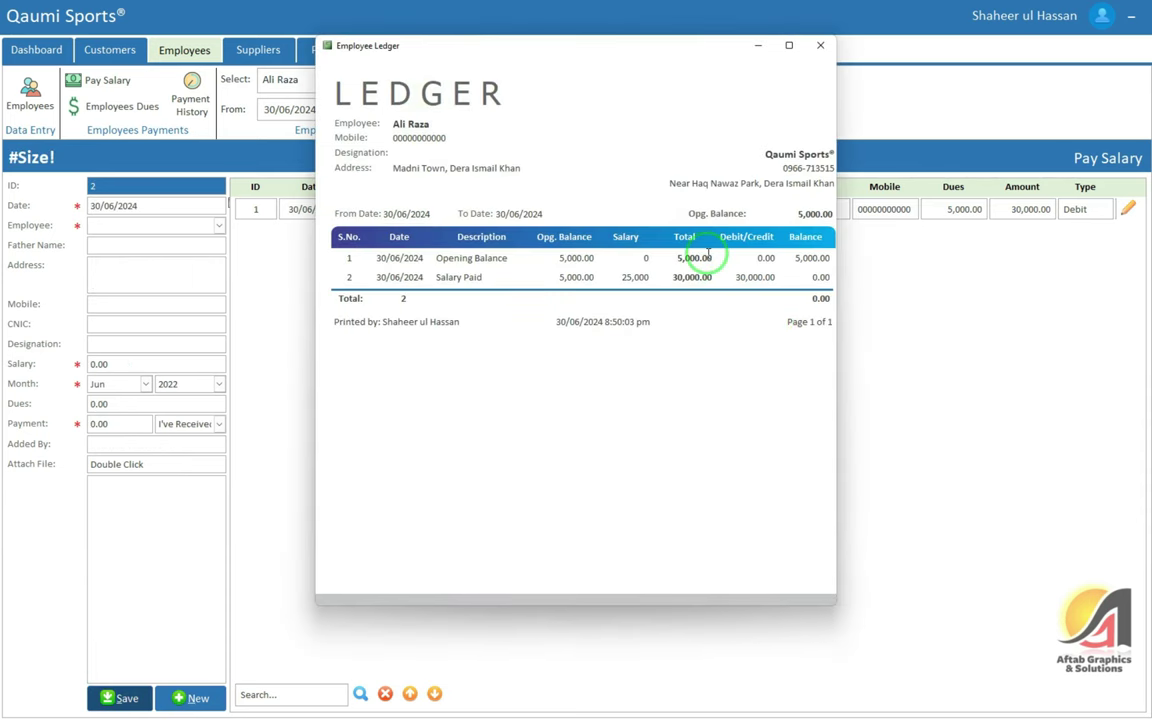
pyautogui.click(795, 258)
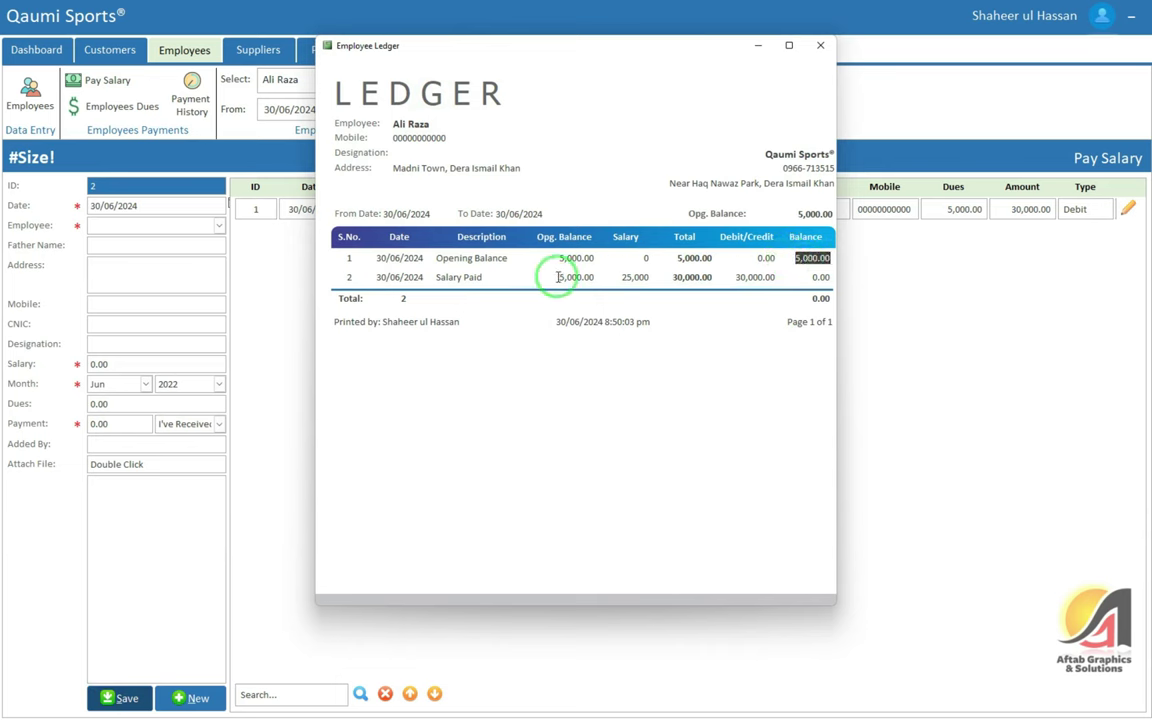
pyautogui.moveTo(559, 276); pyautogui.dragTo(599, 273)
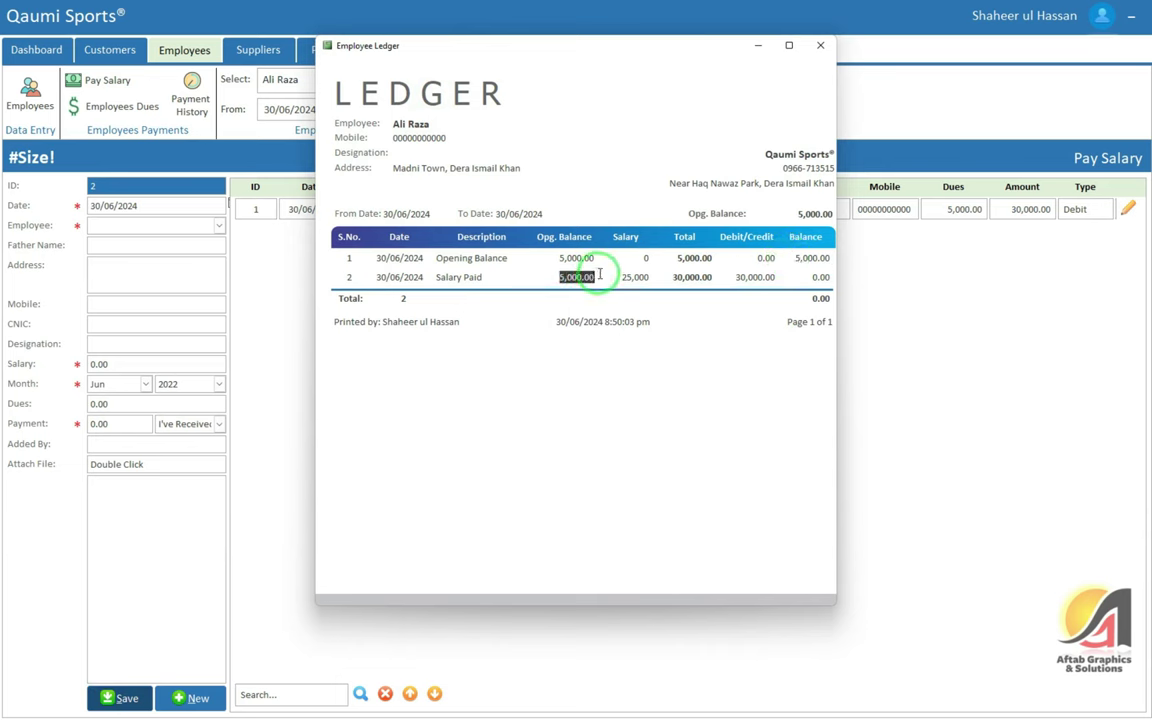
pyautogui.click(440, 277)
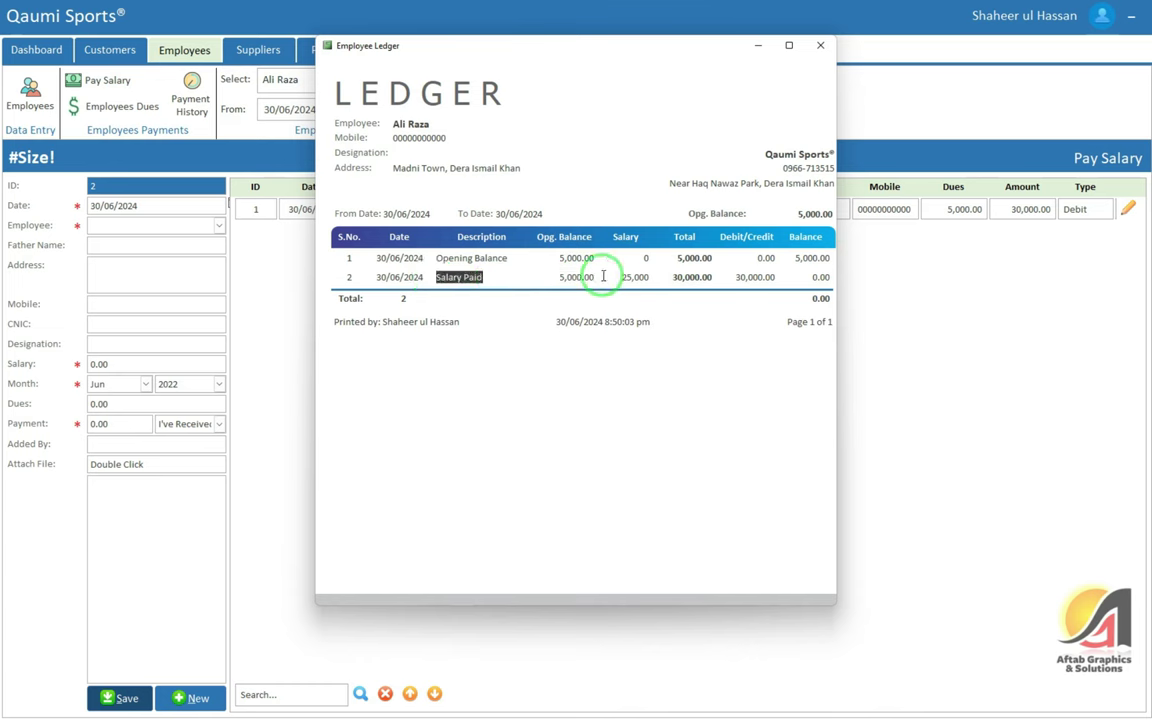
pyautogui.click(672, 278)
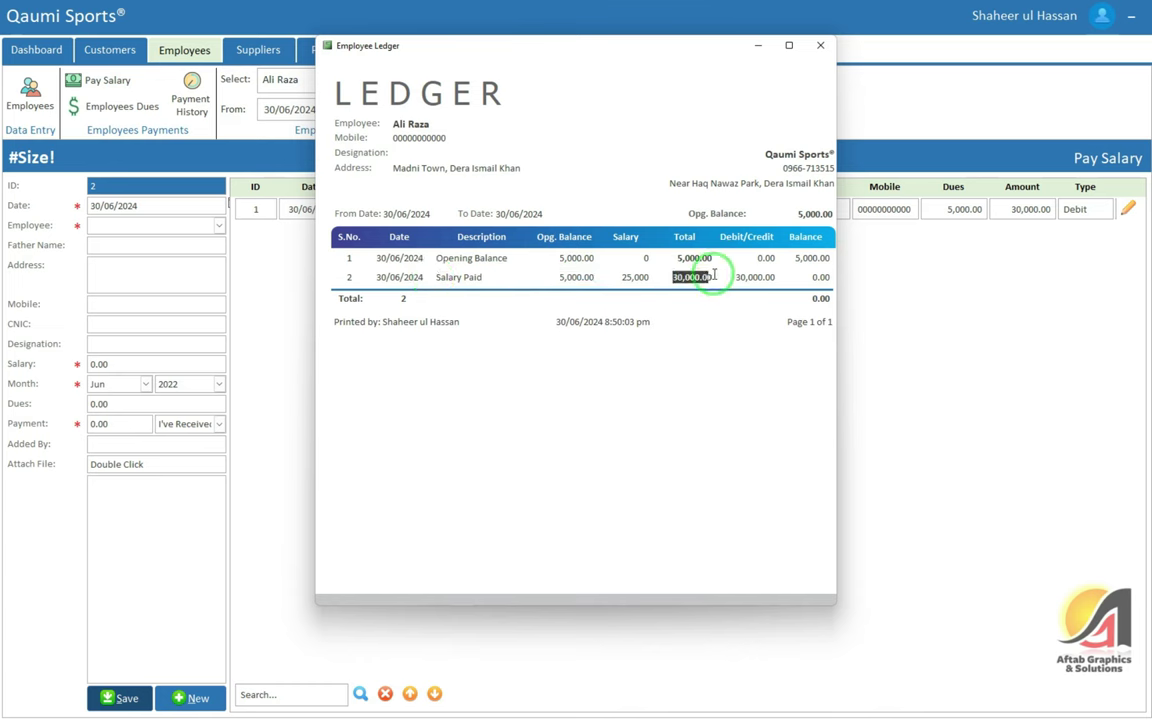
pyautogui.click(580, 277)
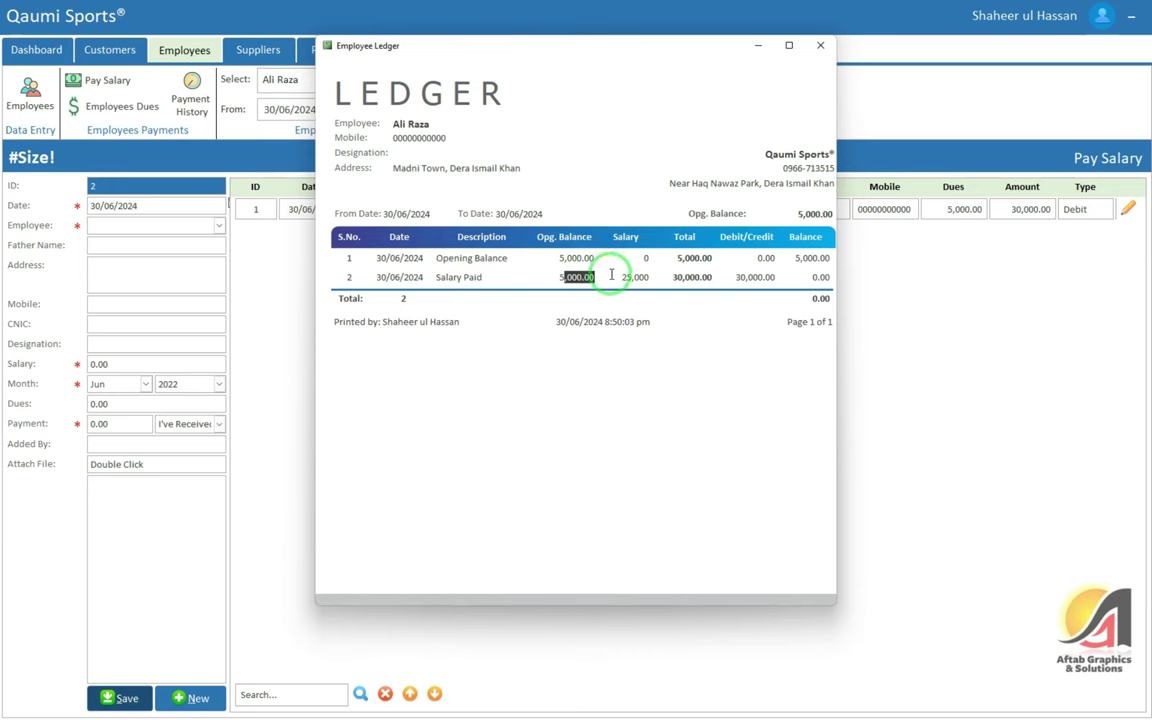
pyautogui.click(756, 277)
pyautogui.click(826, 275)
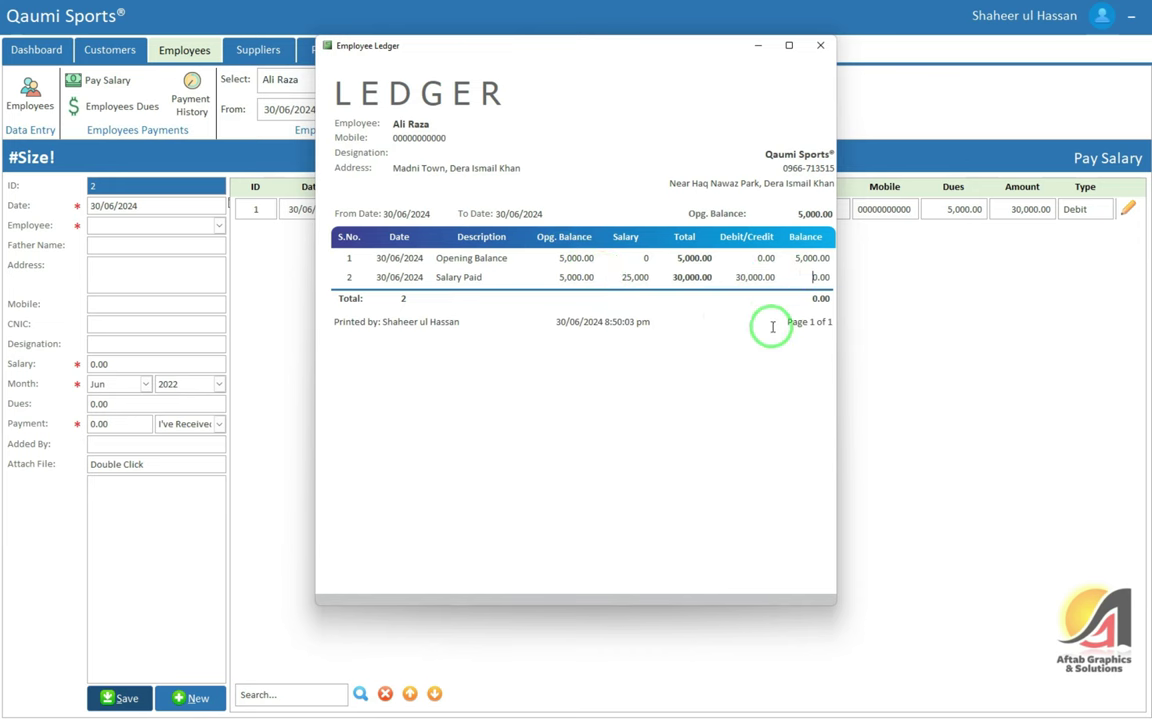
pyautogui.click(820, 45)
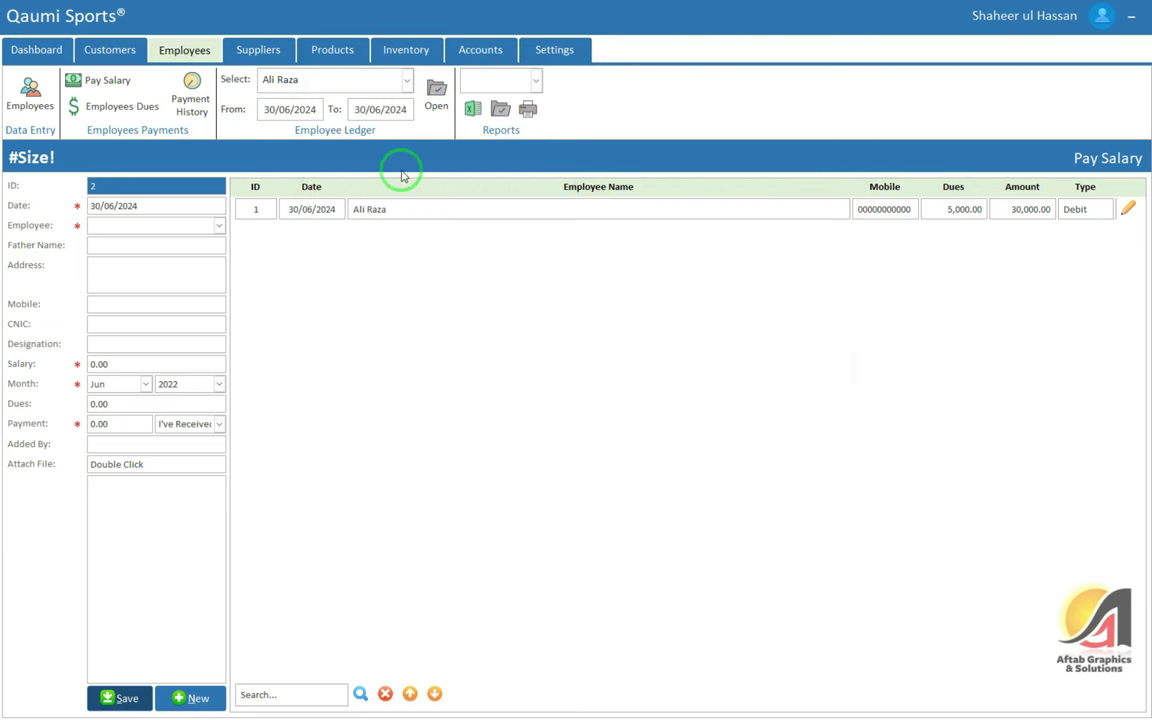
# Look up the employee's outstanding dues of 5,000.00
pyautogui.click(1127, 208)
pyautogui.click(323, 215)
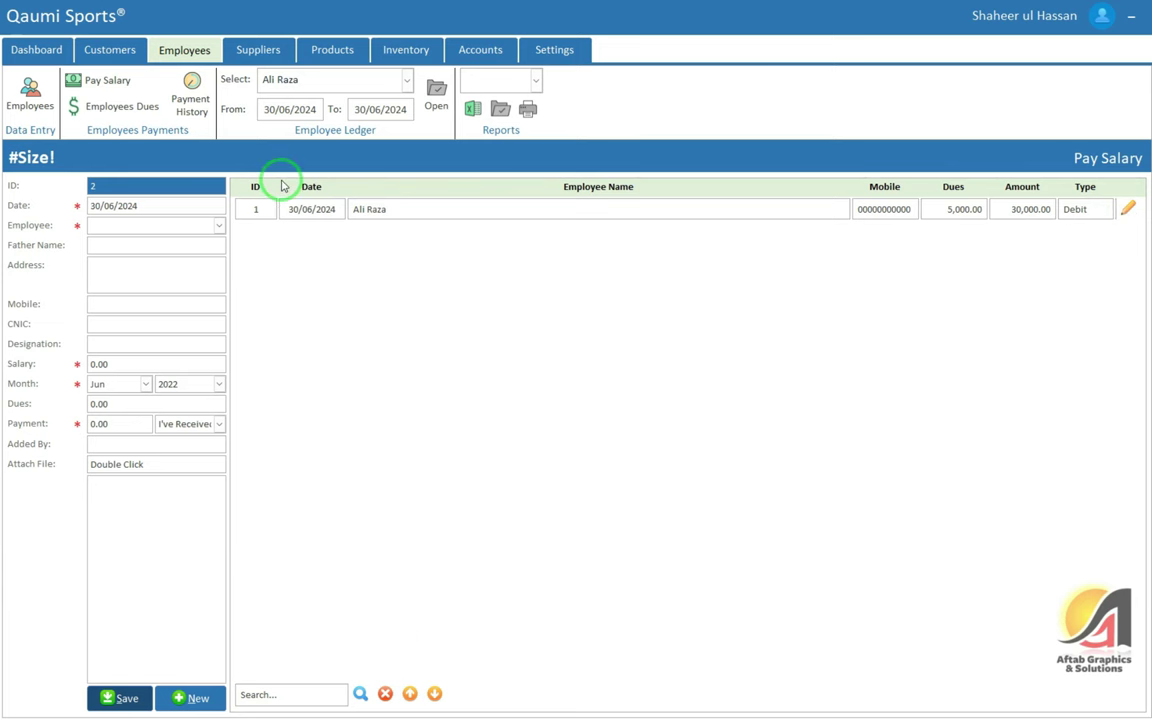
pyautogui.click(104, 112)
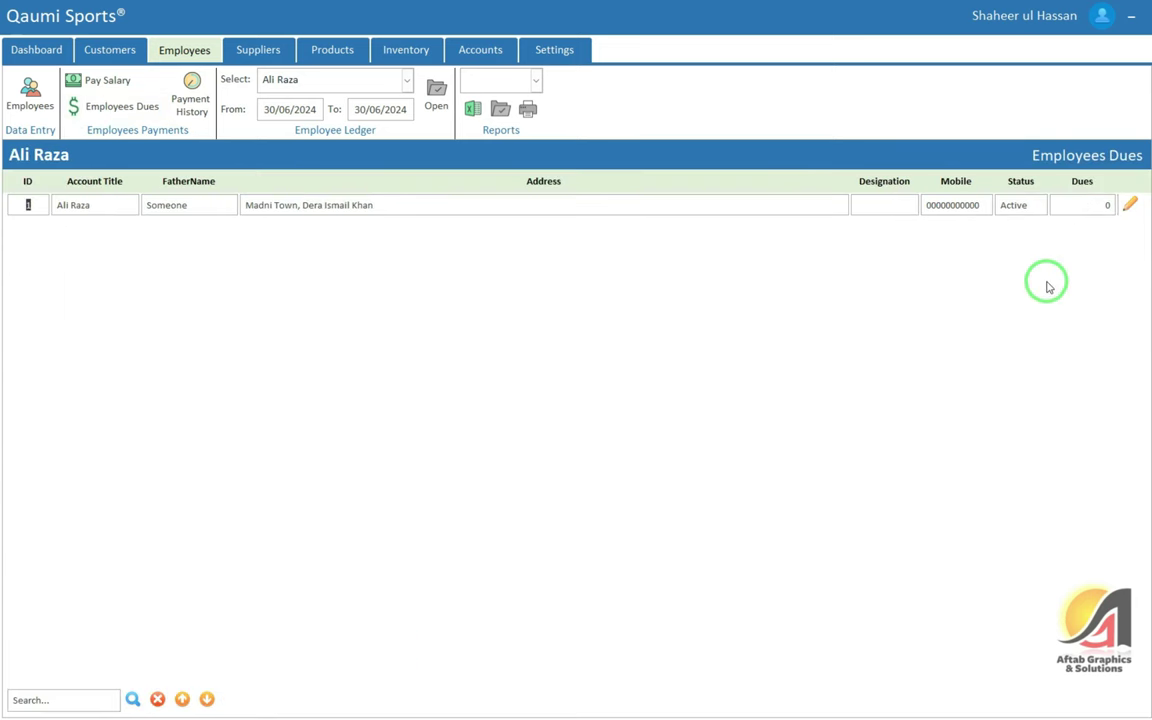
pyautogui.click(1106, 207)
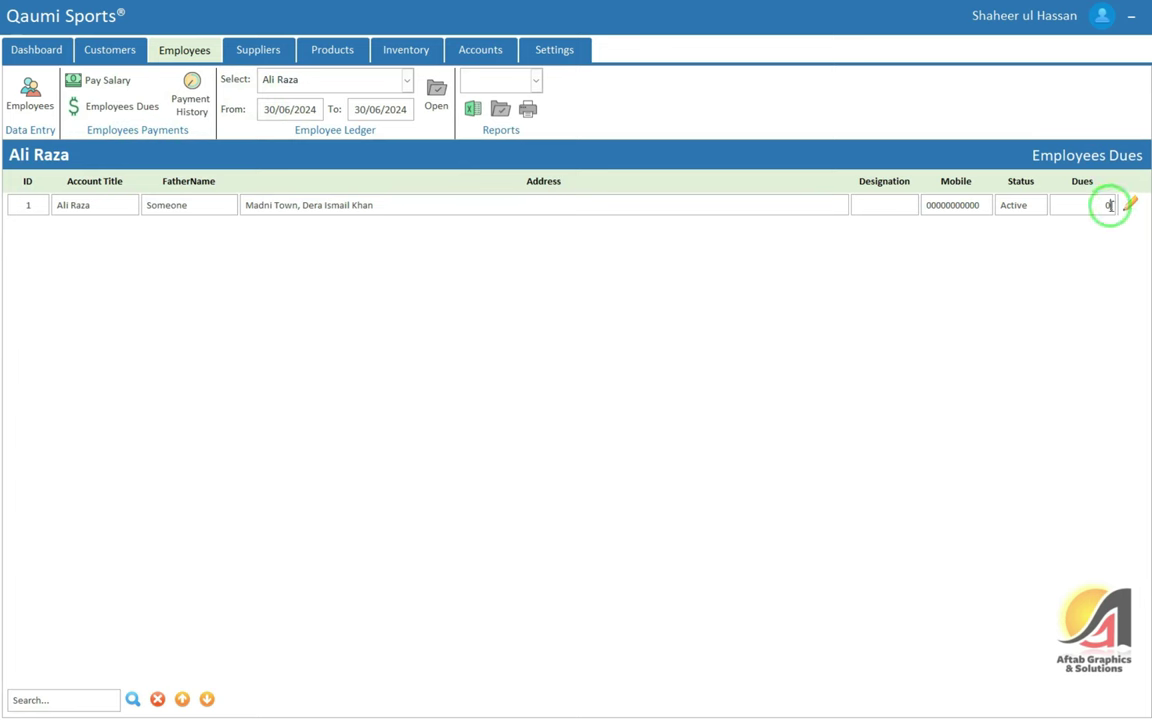
# View the employee's salary payment history, browsing the reports list without choosing one
pyautogui.click(185, 95)
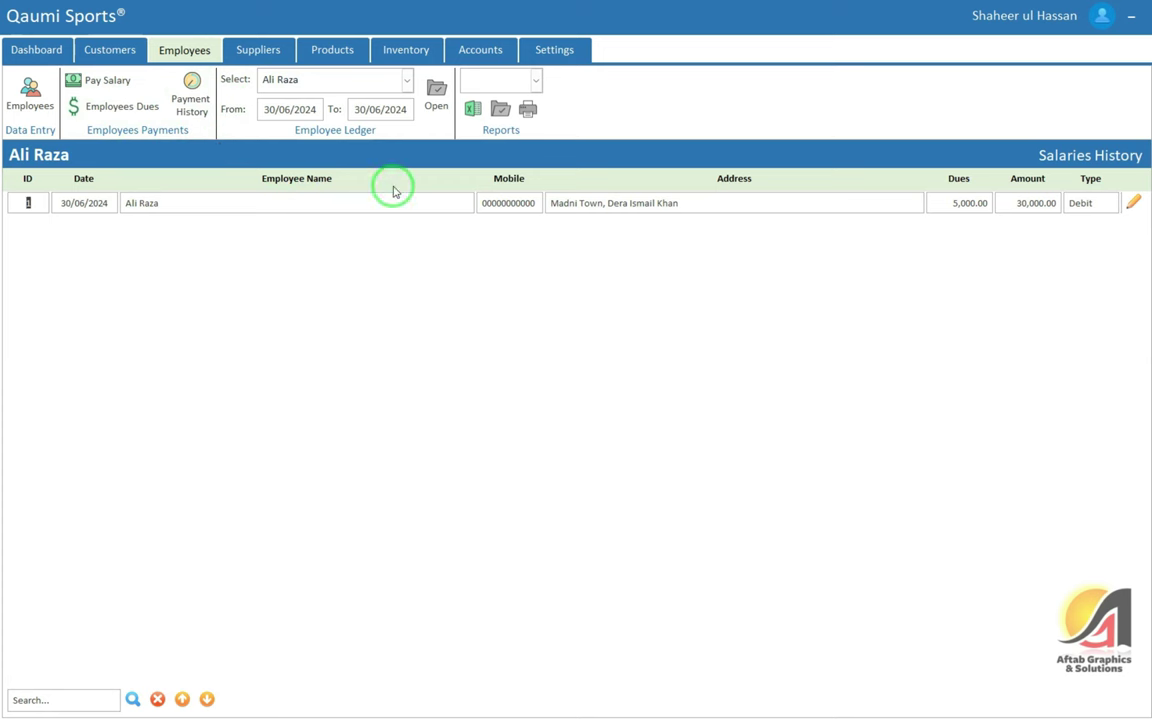
pyautogui.click(523, 87)
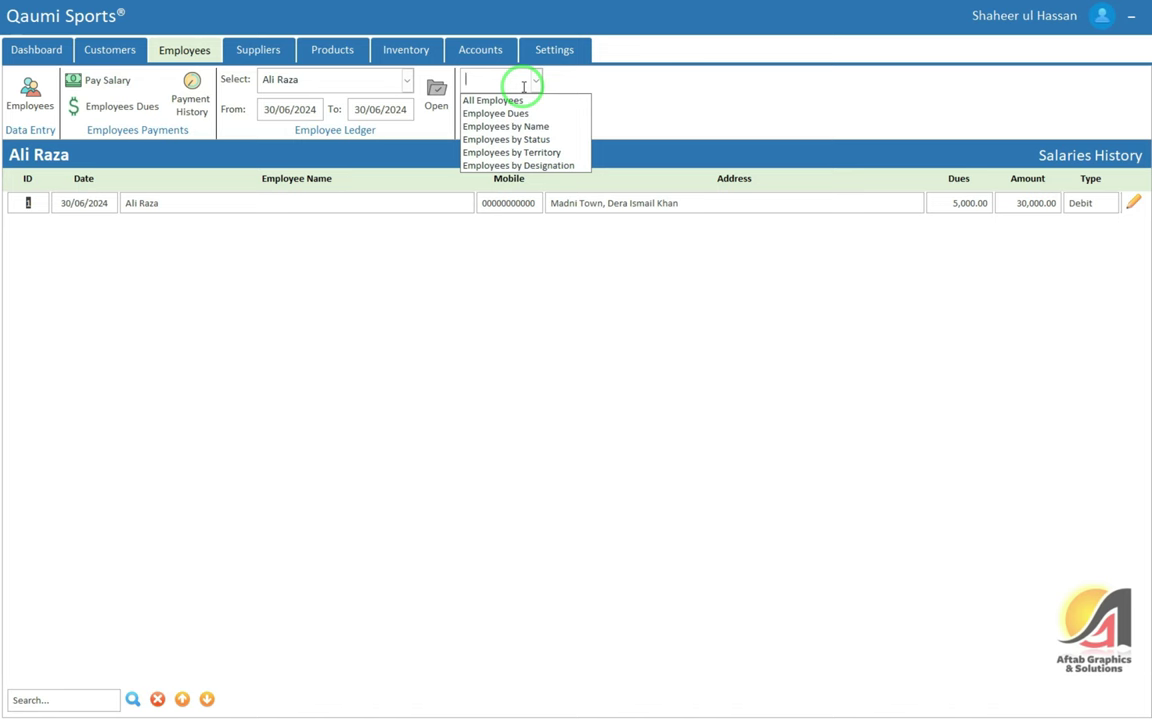
pyautogui.press('Down')
pyautogui.press('Down')
pyautogui.press('Down')
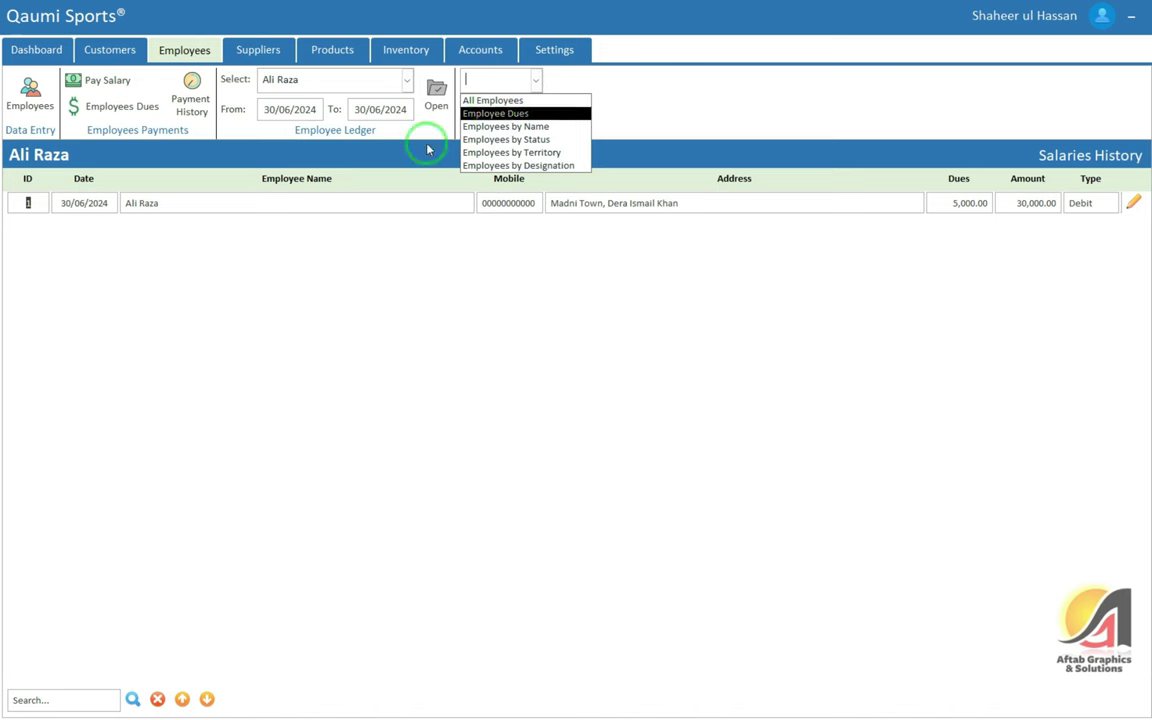
pyautogui.click(427, 210)
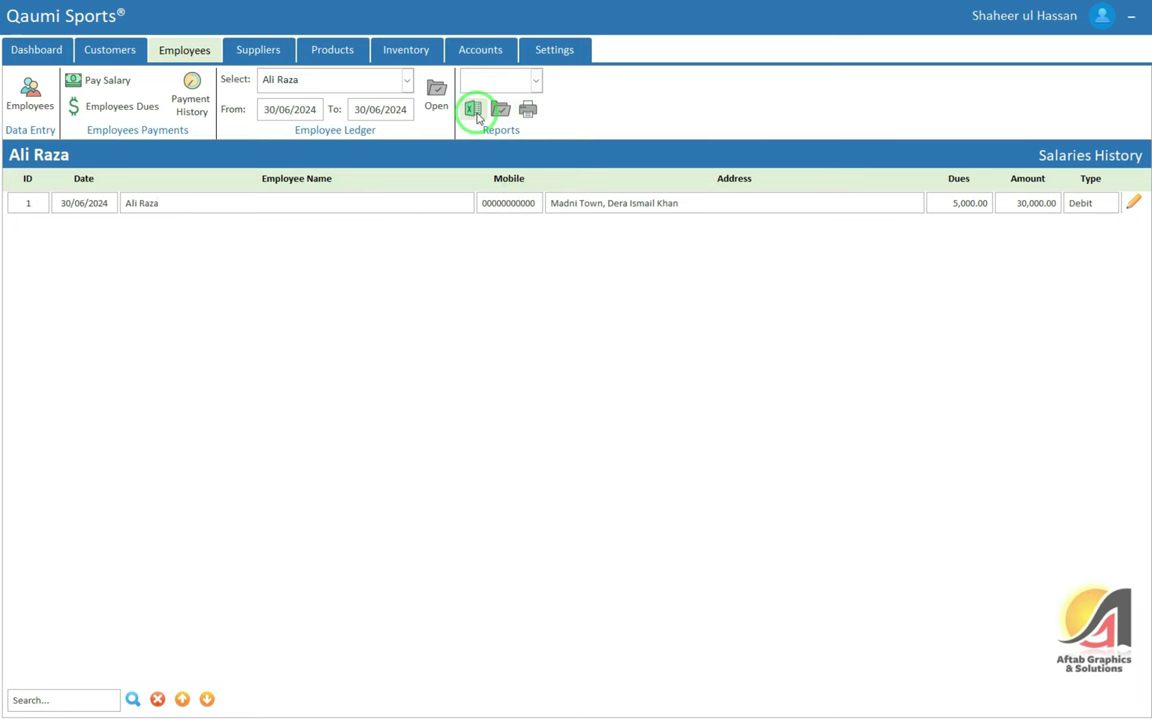
pyautogui.click(258, 52)
# Start a new supplier: ID 1, contact Supplier 1, Suppliers type, address Bazar Topanwala Dera Ismail Khan
pyautogui.click(32, 90)
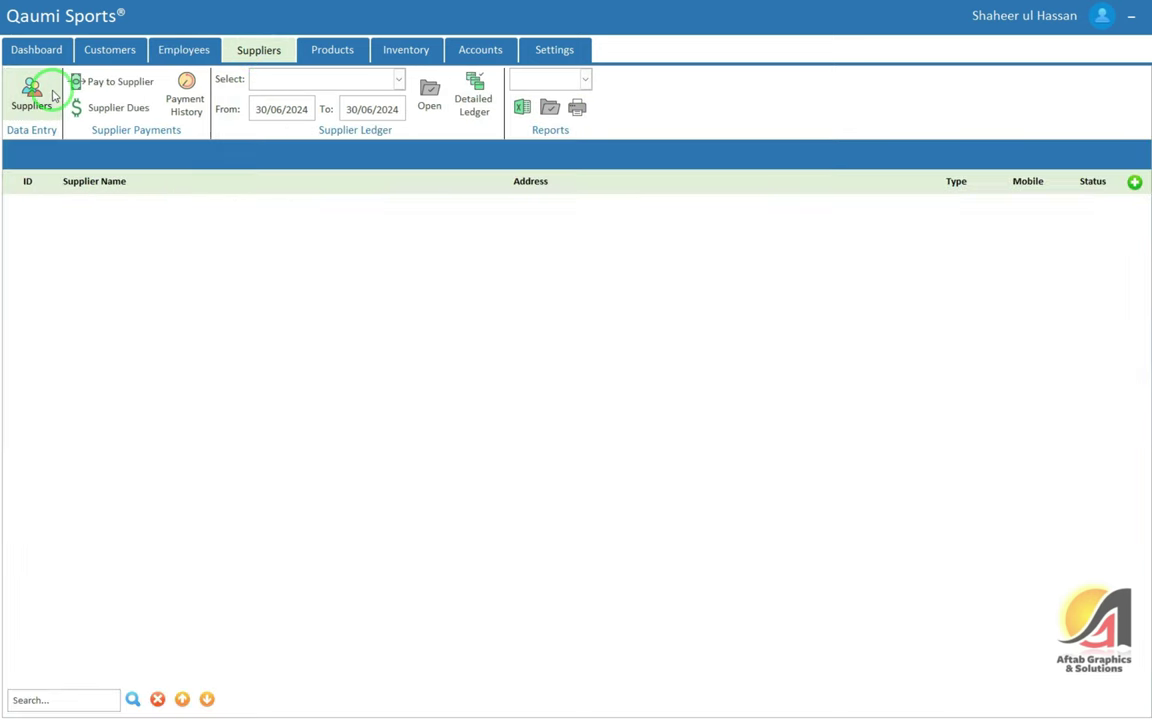
pyautogui.click(1134, 182)
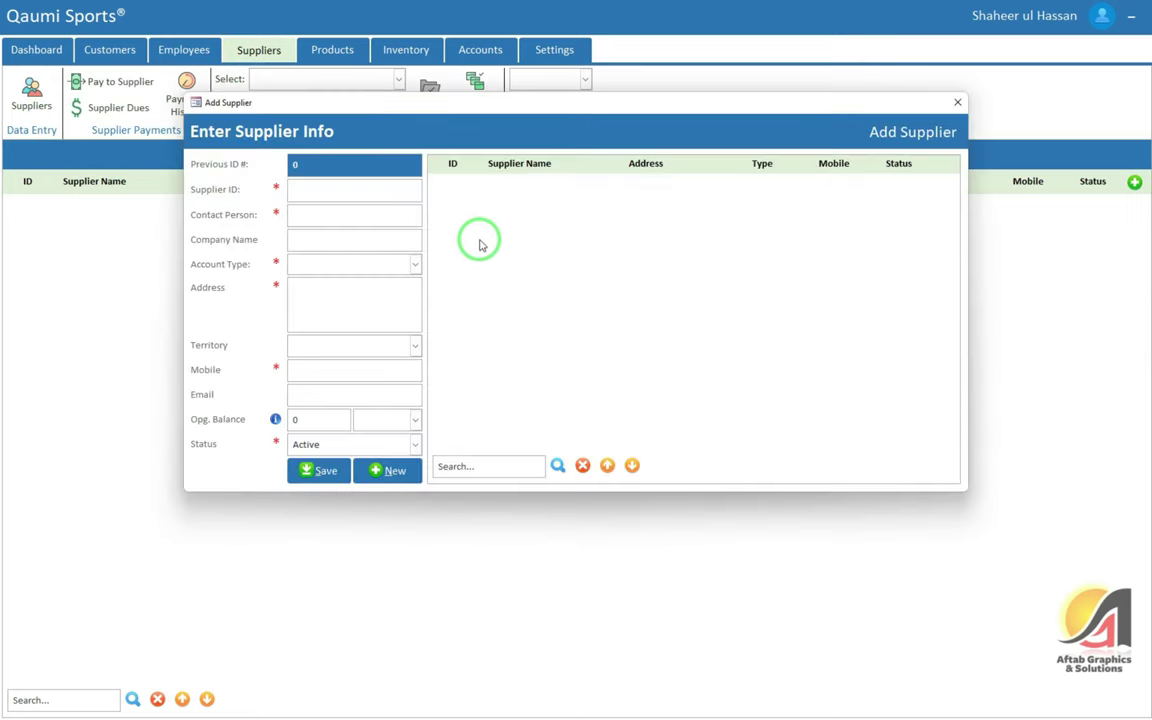
pyautogui.write('1Supplier 1')
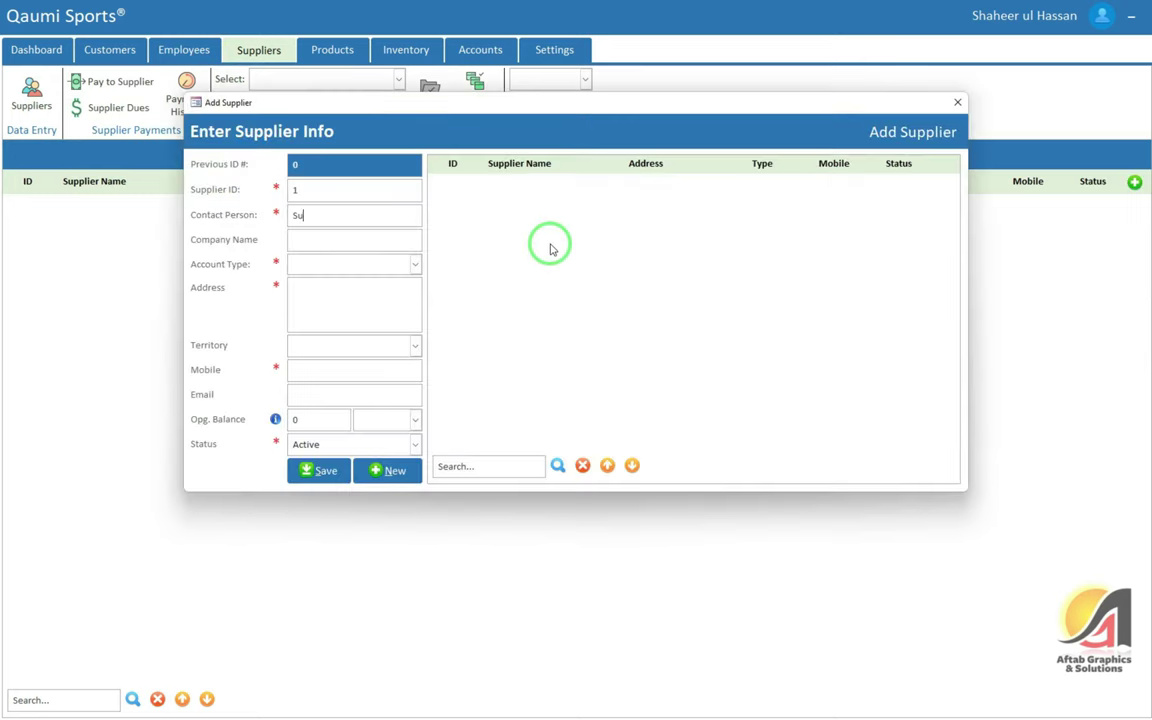
pyautogui.press('Tab')
pyautogui.press('Tab')
pyautogui.press('Down')
pyautogui.press('Down')
pyautogui.press('Down')
pyautogui.press('Tab')
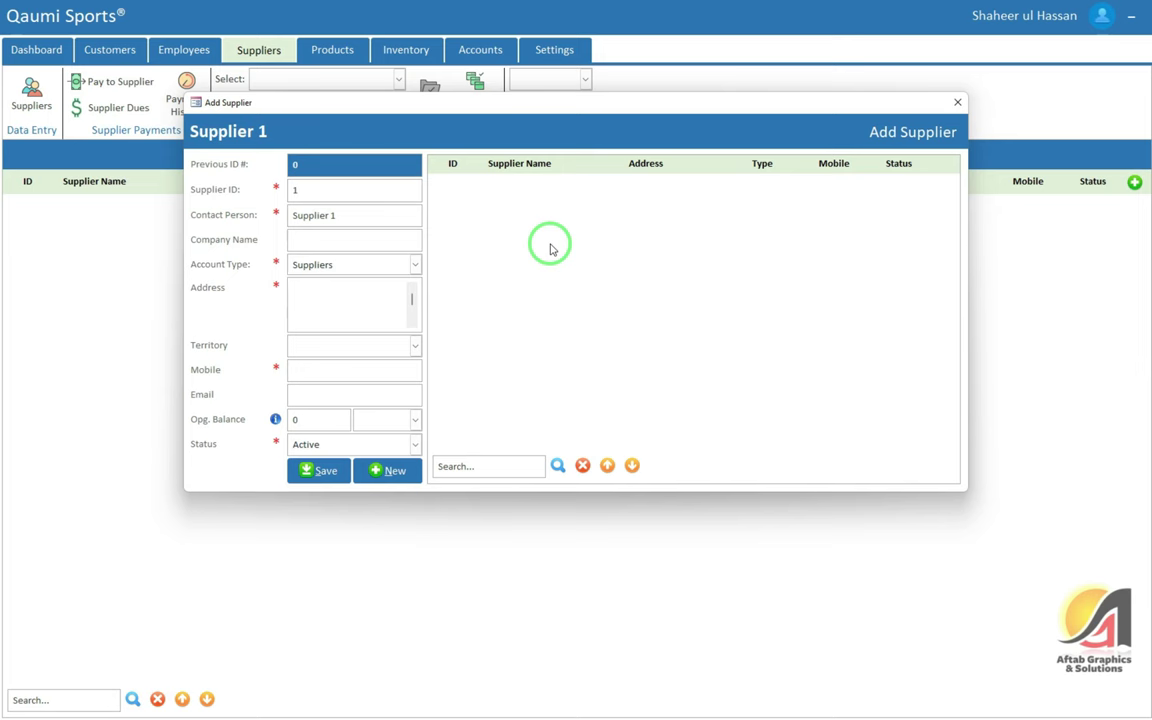
pyautogui.write('Bazar Topanwala Dera Ismail Khan')
# Set the territory to General Route, enter the mobile number, and save the supplier
pyautogui.press('Tab')
pyautogui.press('Down')
pyautogui.press('Down')
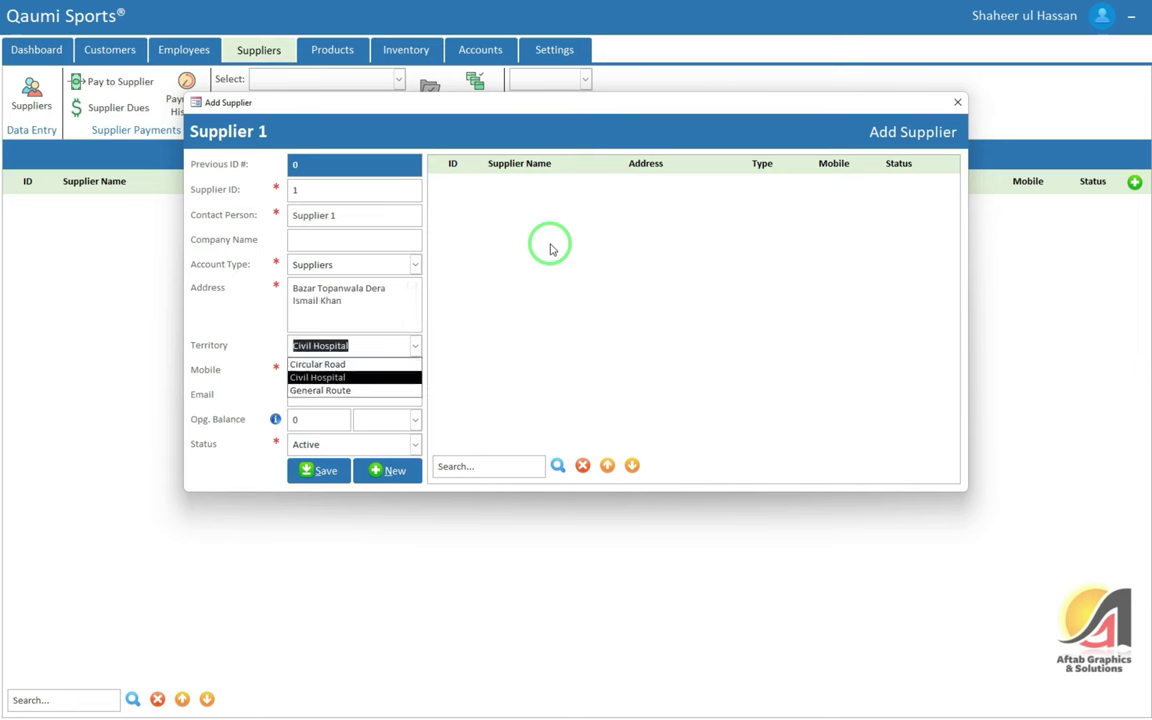
pyautogui.press('Down')
pyautogui.press('Tab')
pyautogui.write('00000000000')
pyautogui.press('Tab')
pyautogui.press('Tab')
pyautogui.press('Tab')
pyautogui.press('Return')
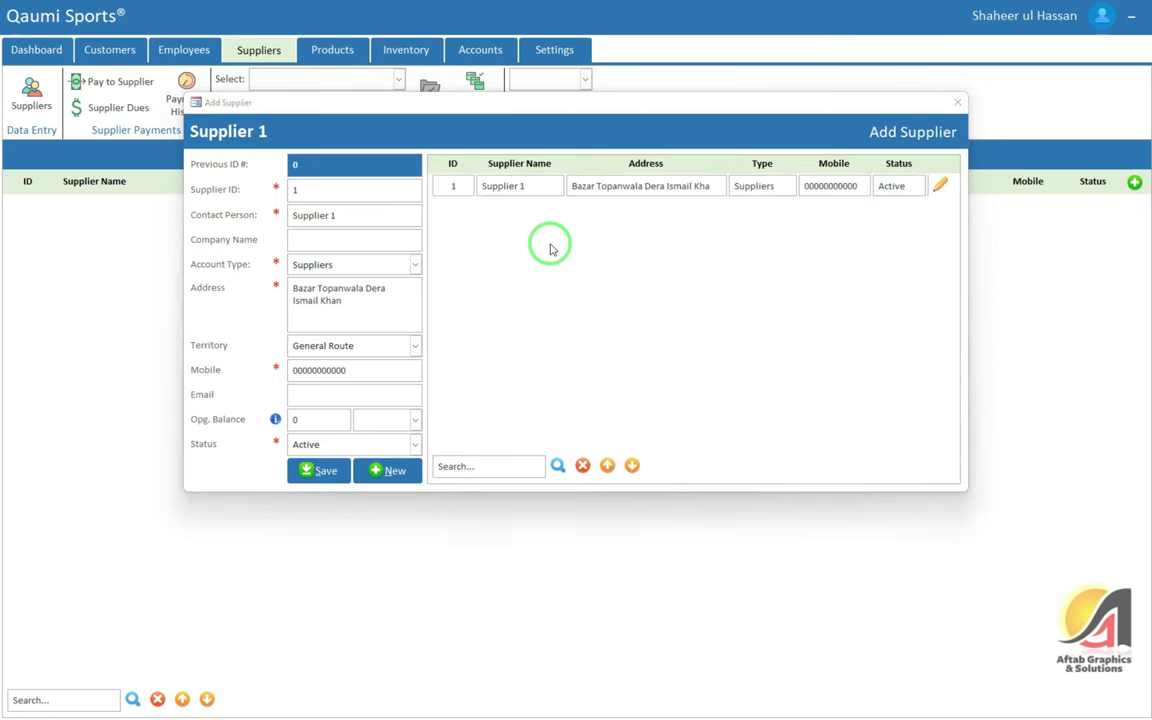
pyautogui.press('Return')
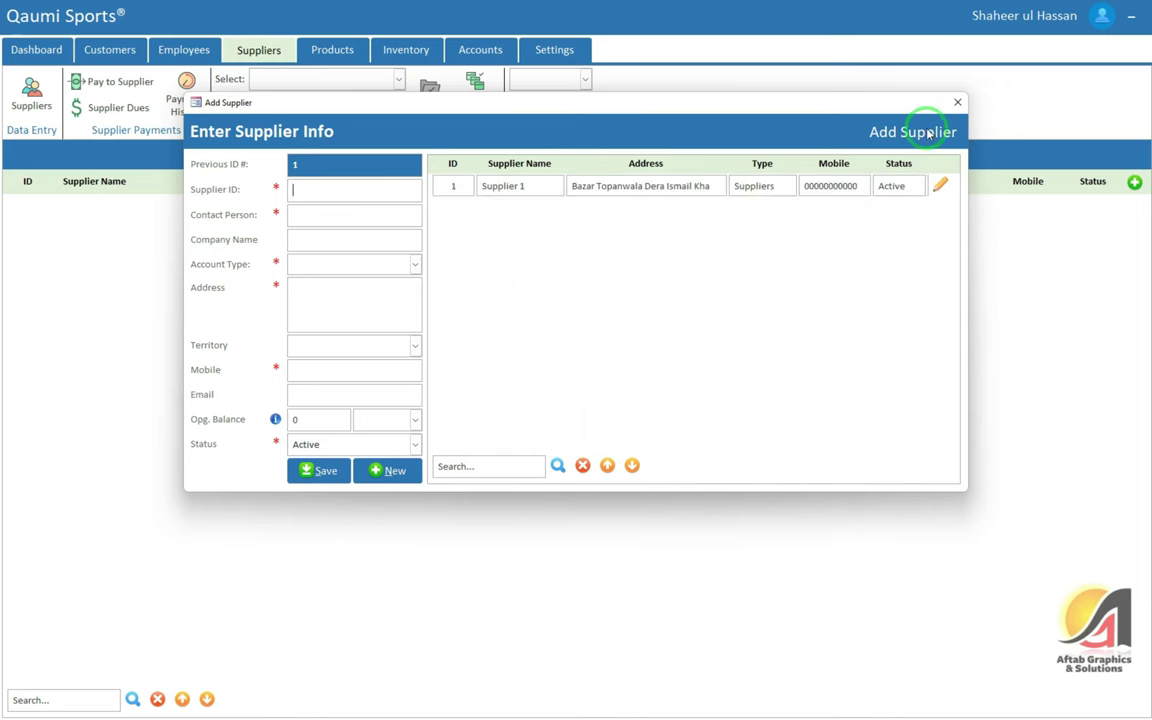
pyautogui.click(957, 102)
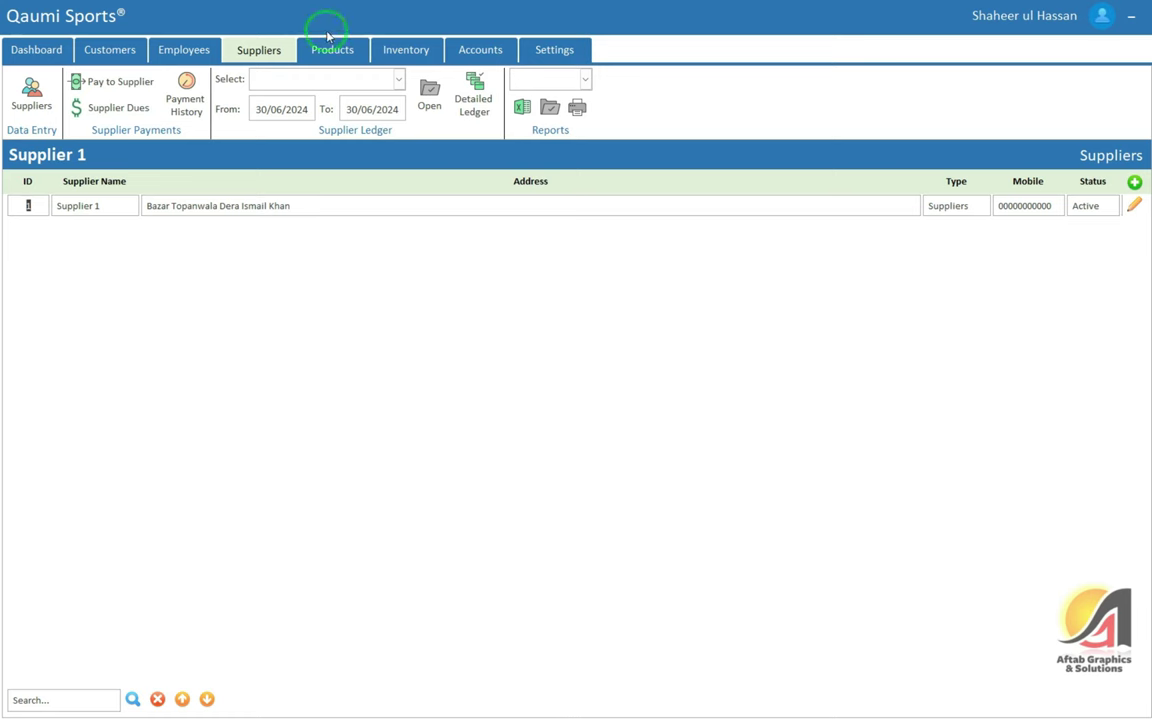
# View Supplier 1's ledger report and close it
pyautogui.click(376, 79)
pyautogui.click(300, 115)
pyautogui.click(429, 92)
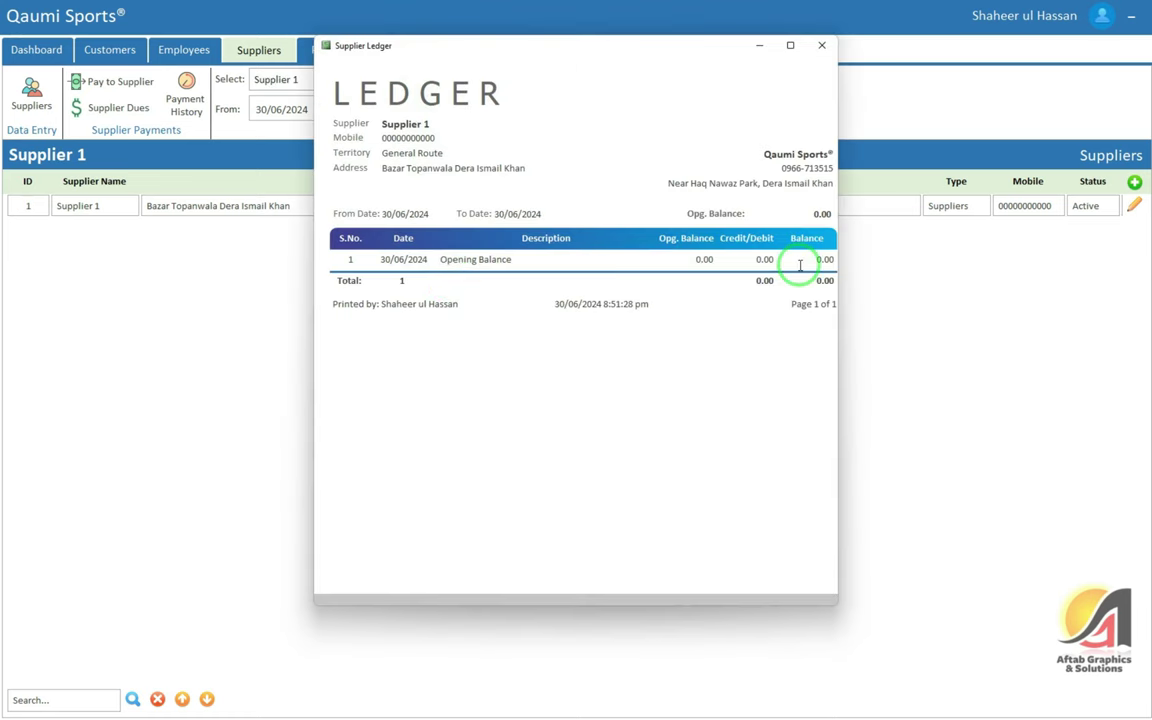
pyautogui.click(821, 45)
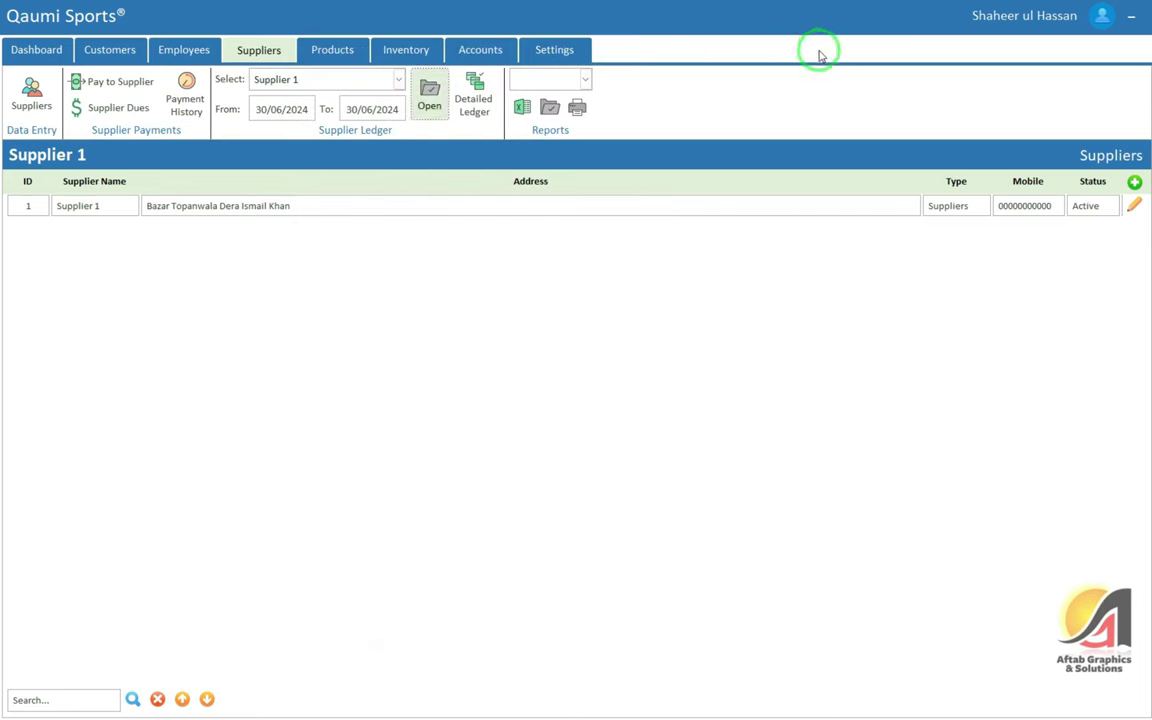
# Print the first customer's account ledger, review it, and return to the Suppliers dashboard
pyautogui.click(199, 55)
pyautogui.click(113, 48)
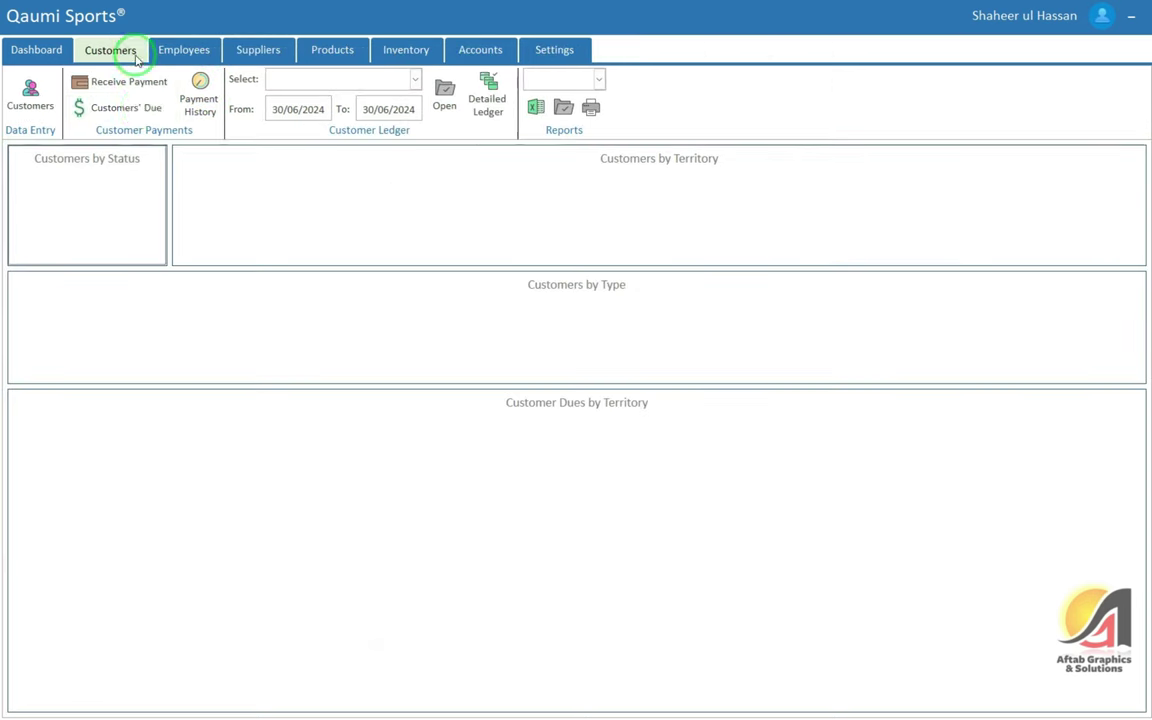
pyautogui.click(50, 97)
pyautogui.click(1126, 205)
pyautogui.click(1103, 268)
pyautogui.click(418, 358)
pyautogui.click(697, 353)
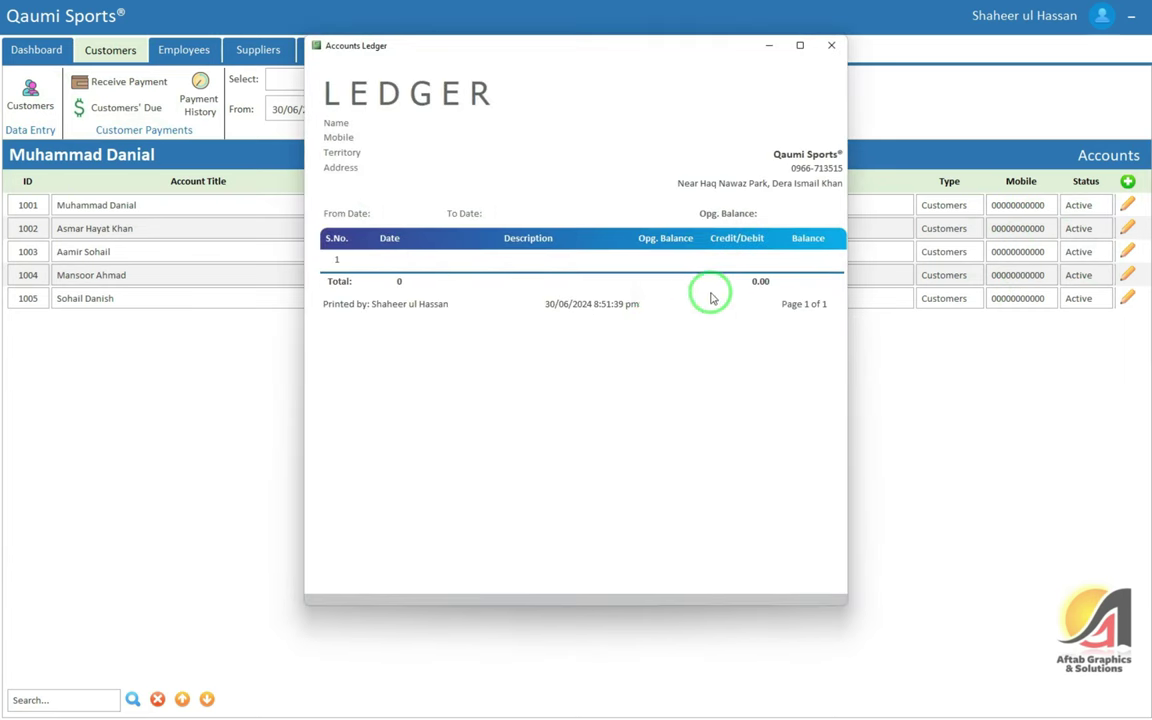
pyautogui.click(832, 44)
pyautogui.moveTo(546, 249); pyautogui.dragTo(442, 249)
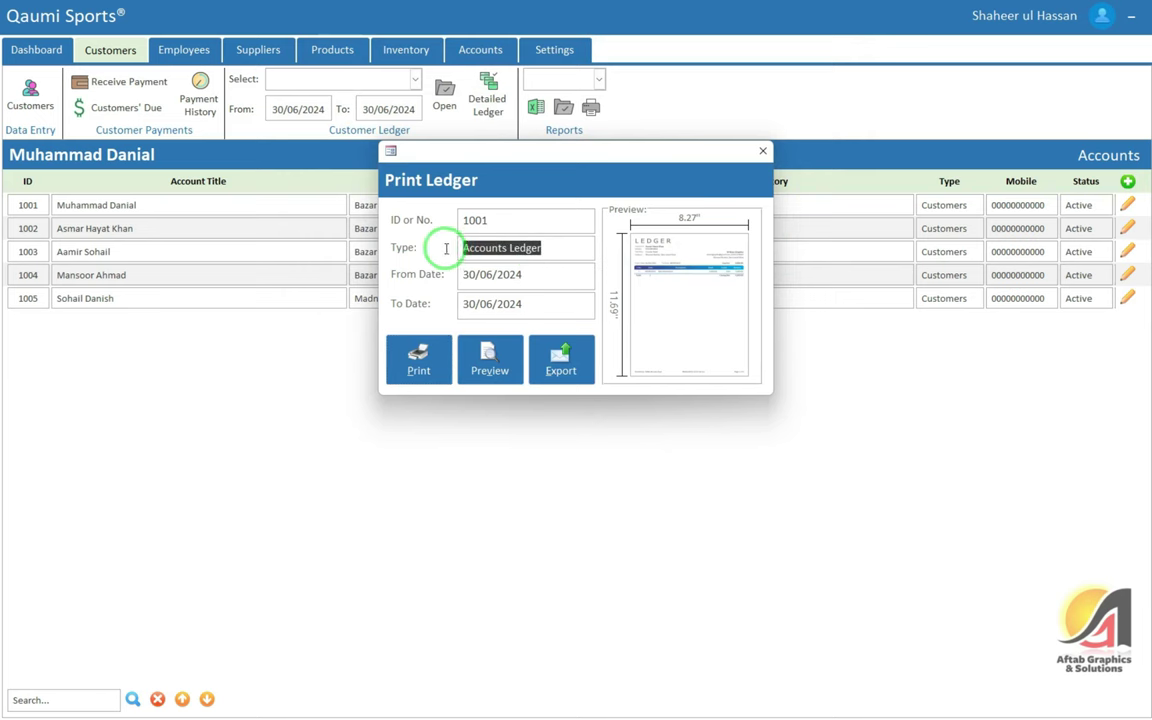
pyautogui.click(760, 152)
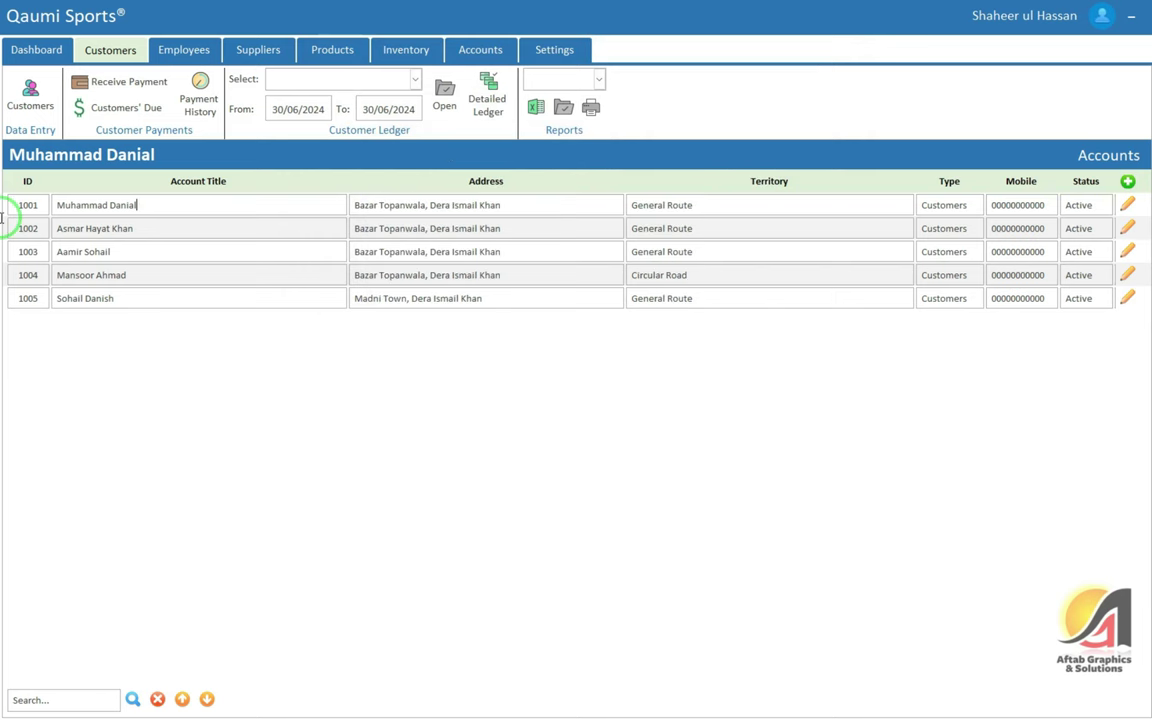
pyautogui.click(197, 208)
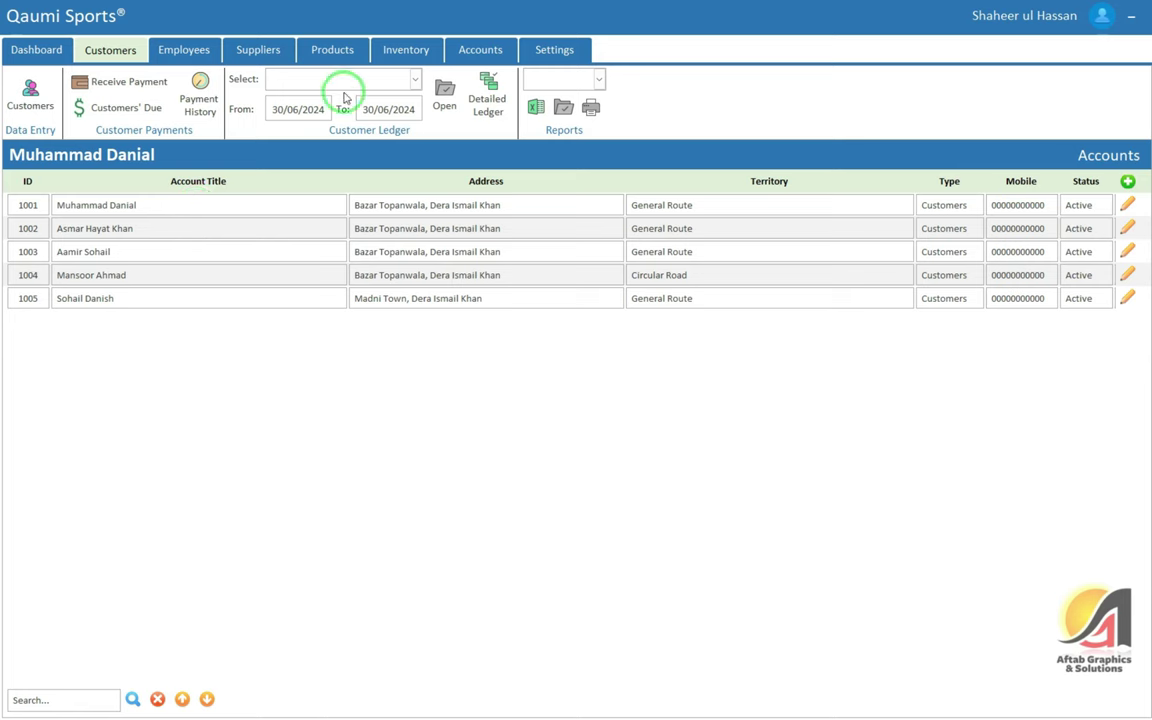
pyautogui.click(279, 57)
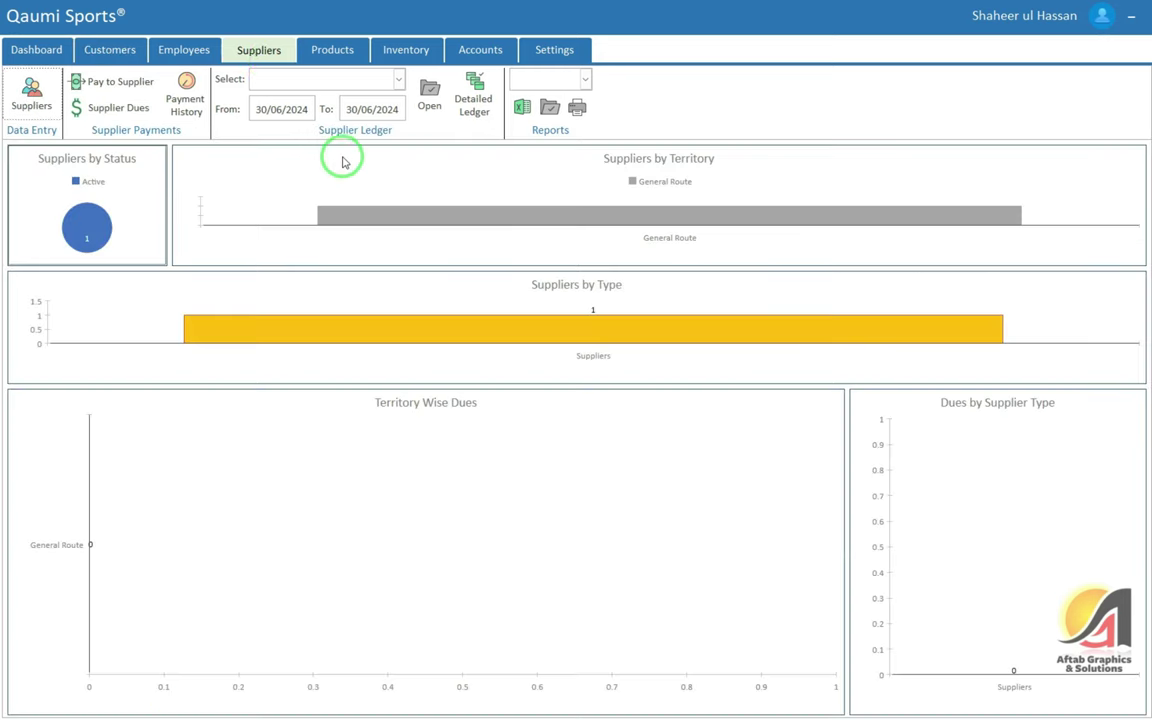
# Recheck Supplier 1's ledger, confirming its 0.00 opening balance, and close it
pyautogui.click(399, 79)
pyautogui.click(325, 111)
pyautogui.click(430, 87)
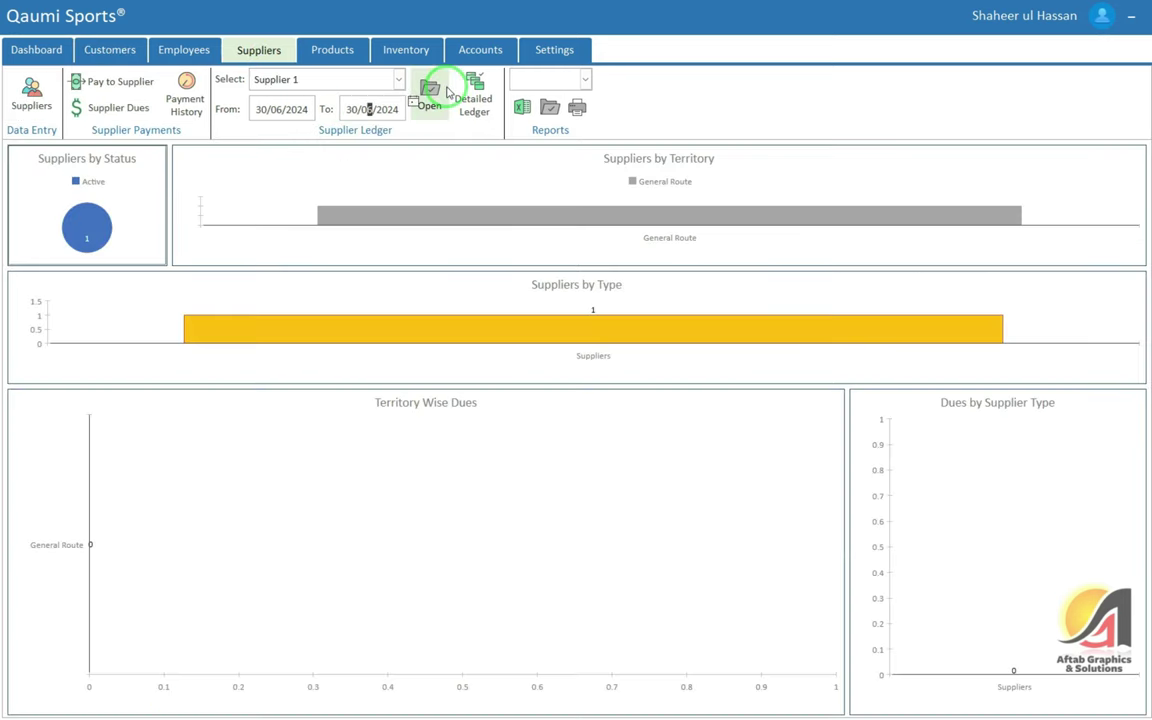
pyautogui.click(824, 259)
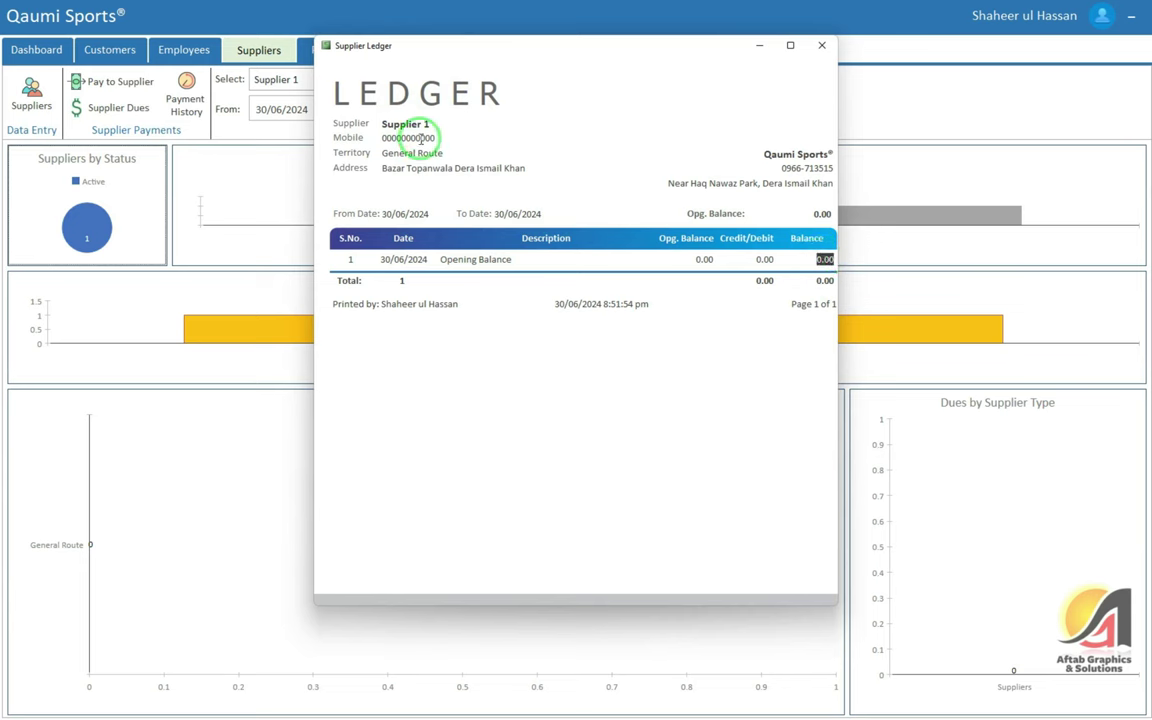
pyautogui.moveTo(383, 124); pyautogui.dragTo(465, 170)
pyautogui.click(385, 150)
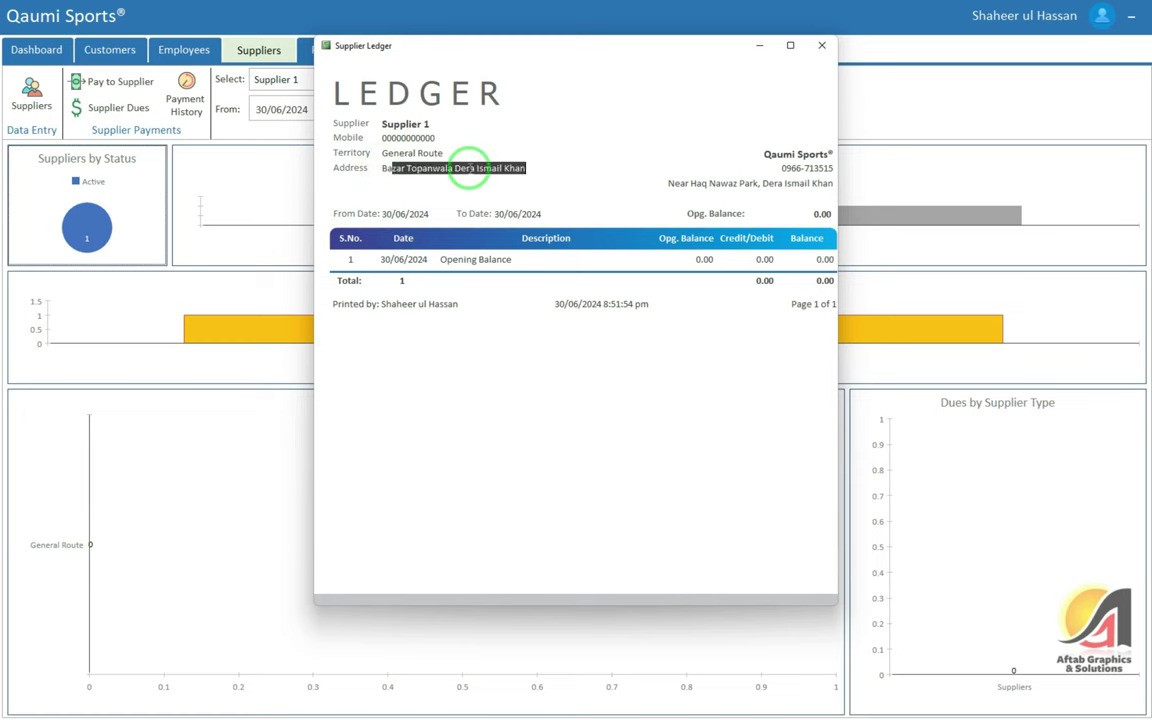
pyautogui.click(822, 47)
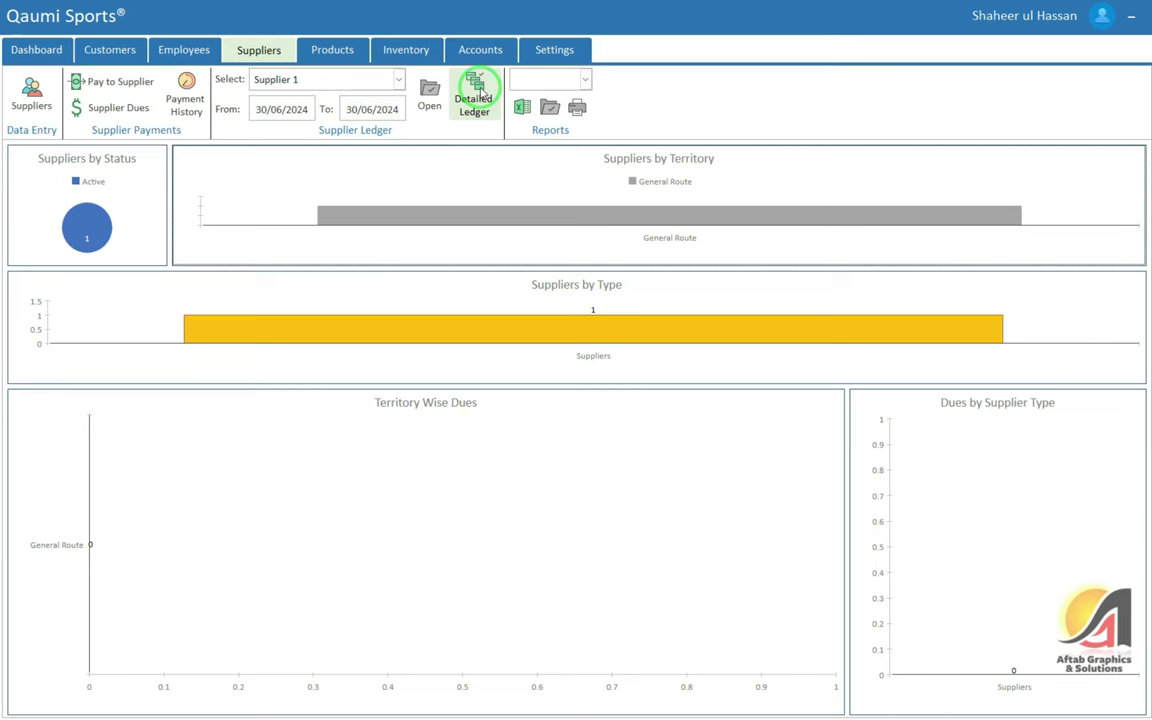
# Open the supplier reports list, then go to the Products list
pyautogui.click(568, 80)
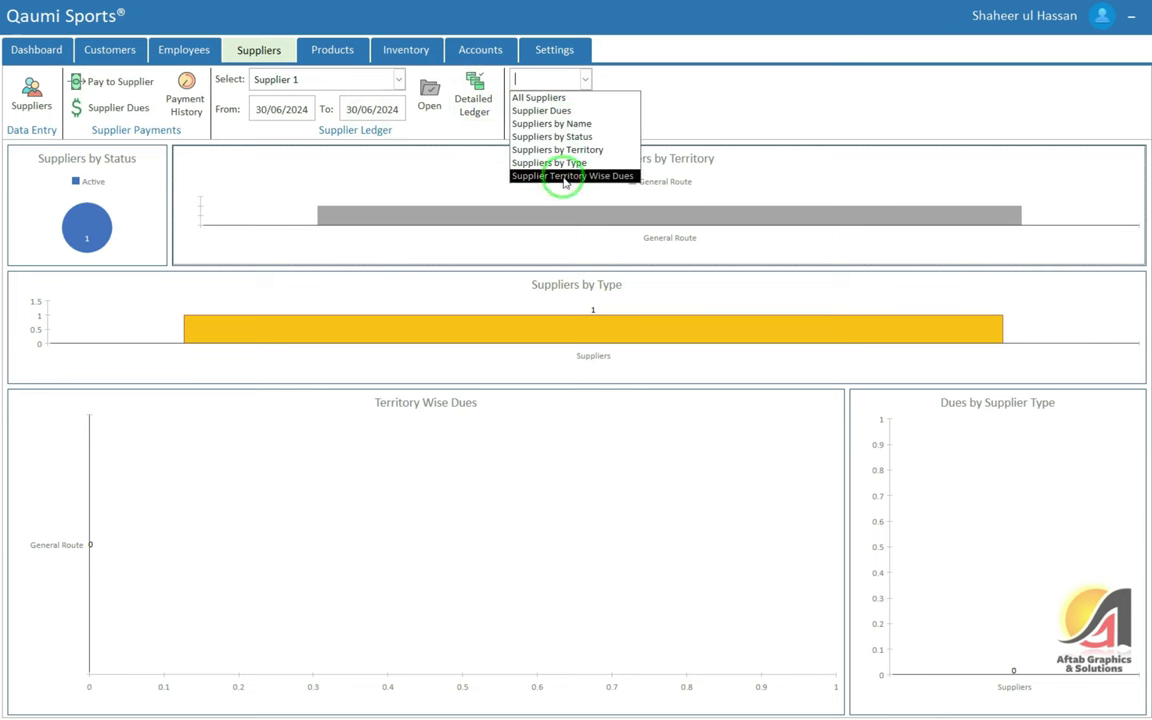
pyautogui.click(330, 52)
pyautogui.click(30, 95)
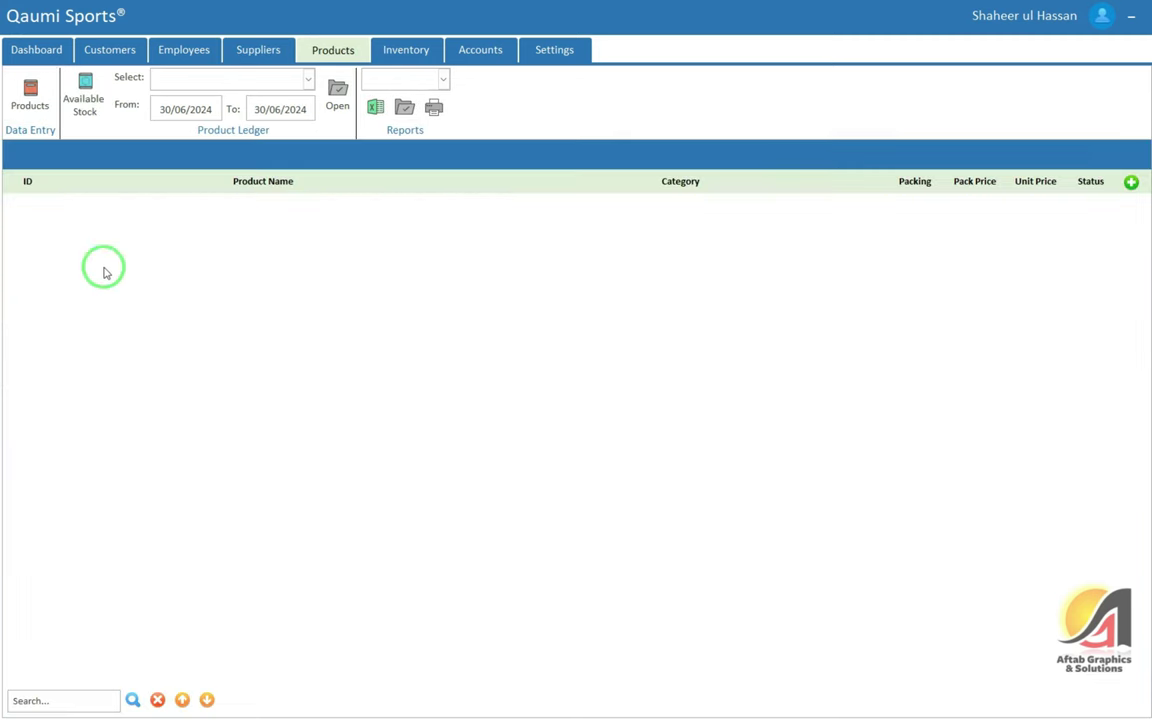
# Start product 1 Tennis Ball, adding a new Sports category and choosing it
pyautogui.click(1131, 183)
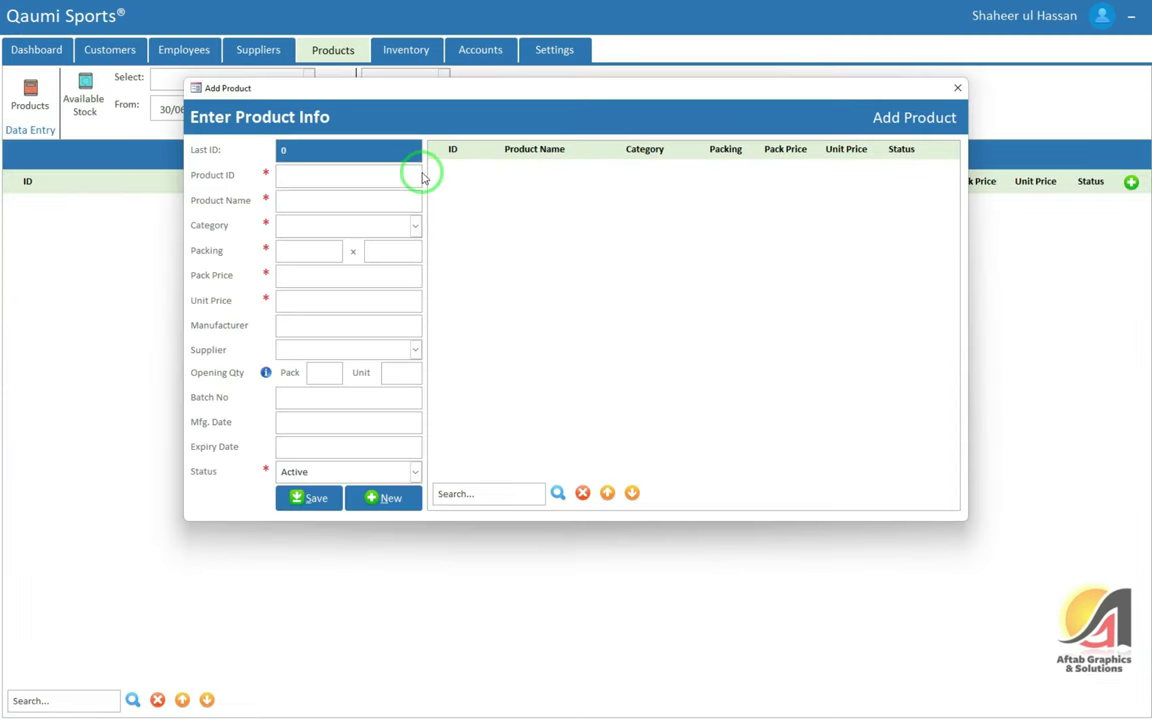
pyautogui.write('1')
pyautogui.write('Tennis Ball')
pyautogui.press('Tab')
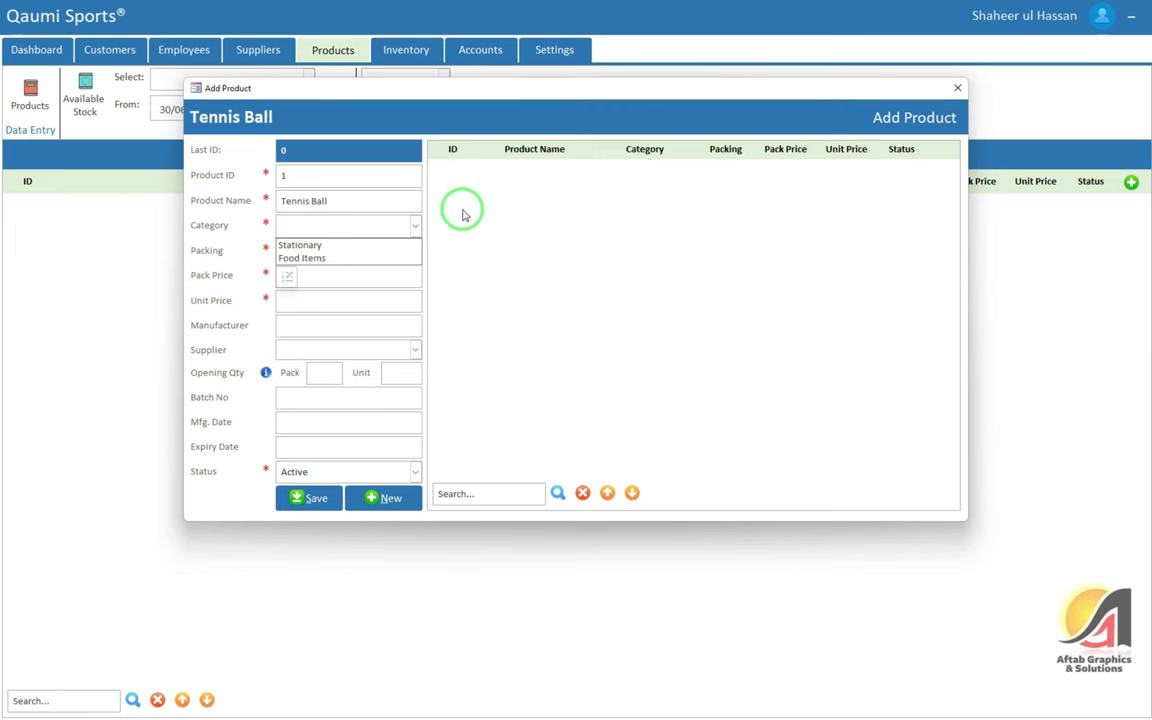
pyautogui.click(288, 276)
pyautogui.press('Return')
pyautogui.write('Sports')
pyautogui.click(586, 338)
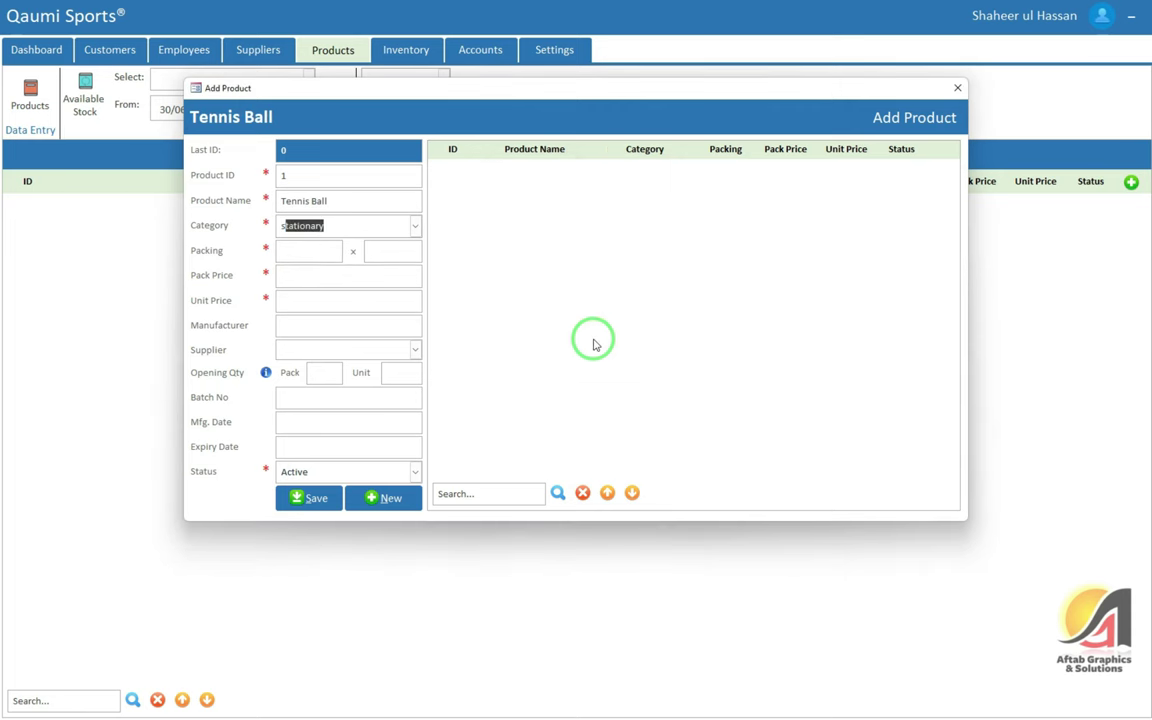
pyautogui.hotkey('alt', 'Down')
pyautogui.press('Down')
pyautogui.press('Down')
pyautogui.press('Tab')
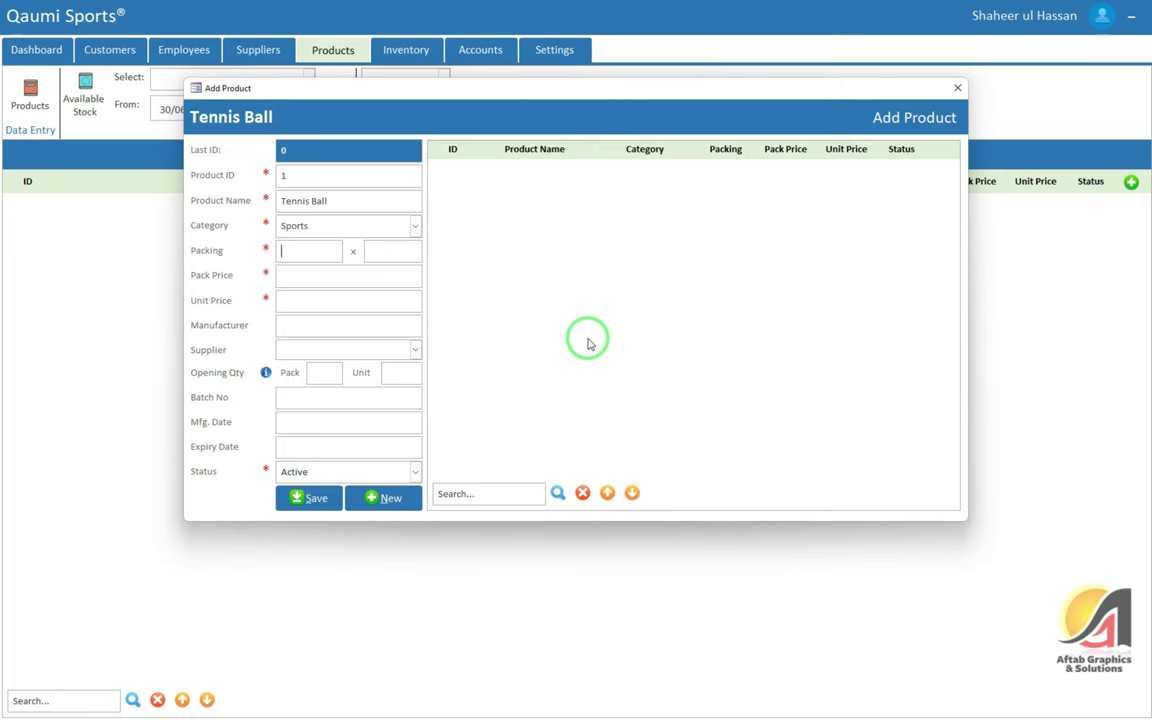
# Enter packing 1 x 10, unit price 28.00 (280.00 per pack), supplier Supplier 1, then save
pyautogui.write('1')
pyautogui.press('Tab')
pyautogui.write('10')
pyautogui.write('250')
pyautogui.press('Tab')
pyautogui.write('28')
pyautogui.press('Tab')
pyautogui.click(321, 275)
pyautogui.moveTo(321, 275); pyautogui.dragTo(284, 275)
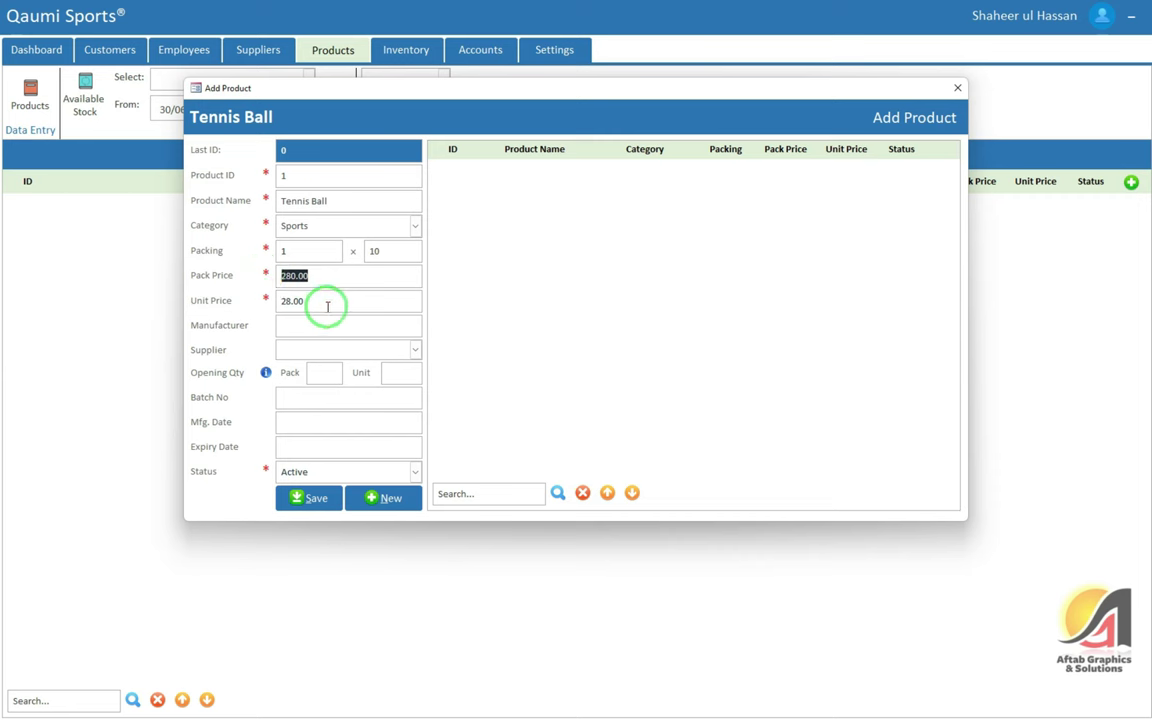
pyautogui.press('Tab')
pyautogui.press('Tab')
pyautogui.press('Tab')
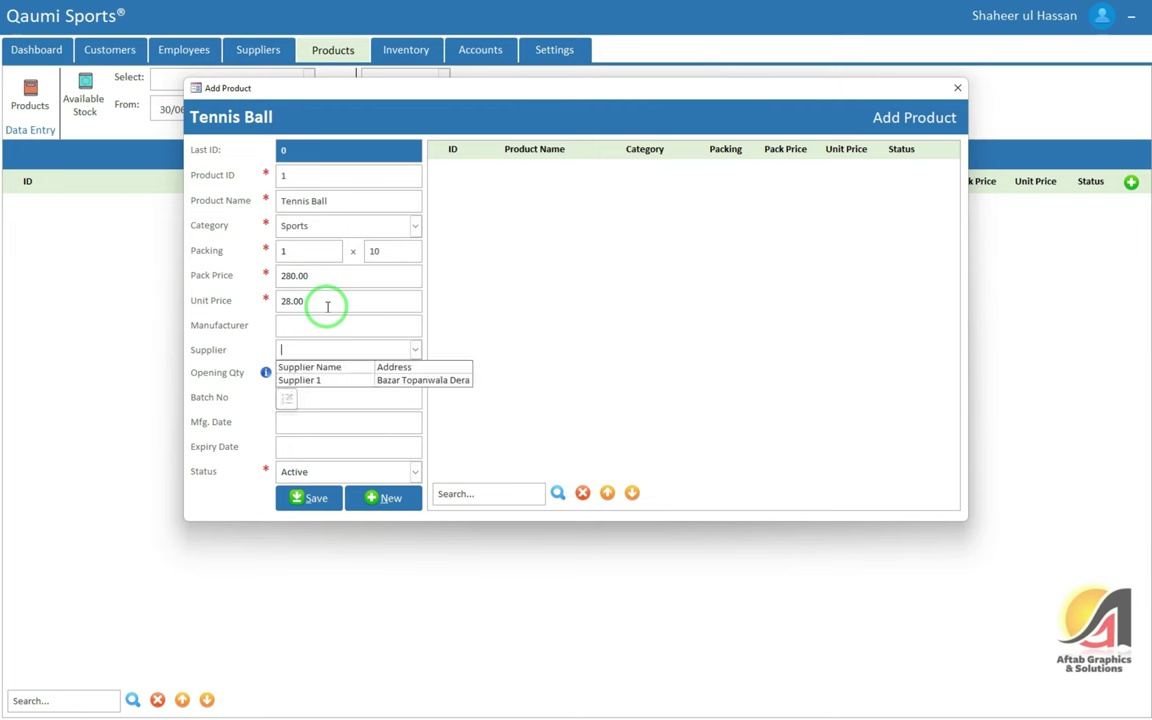
pyautogui.press('Down')
pyautogui.press('Tab')
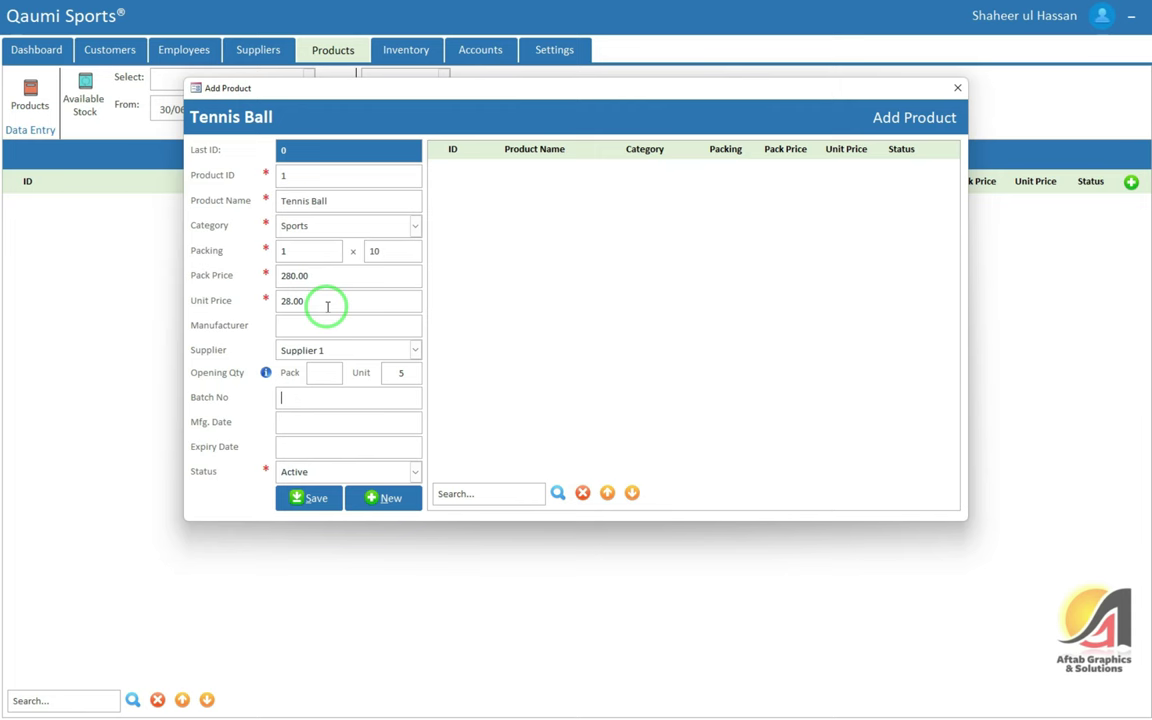
pyautogui.press('Return')
pyautogui.press('Return')
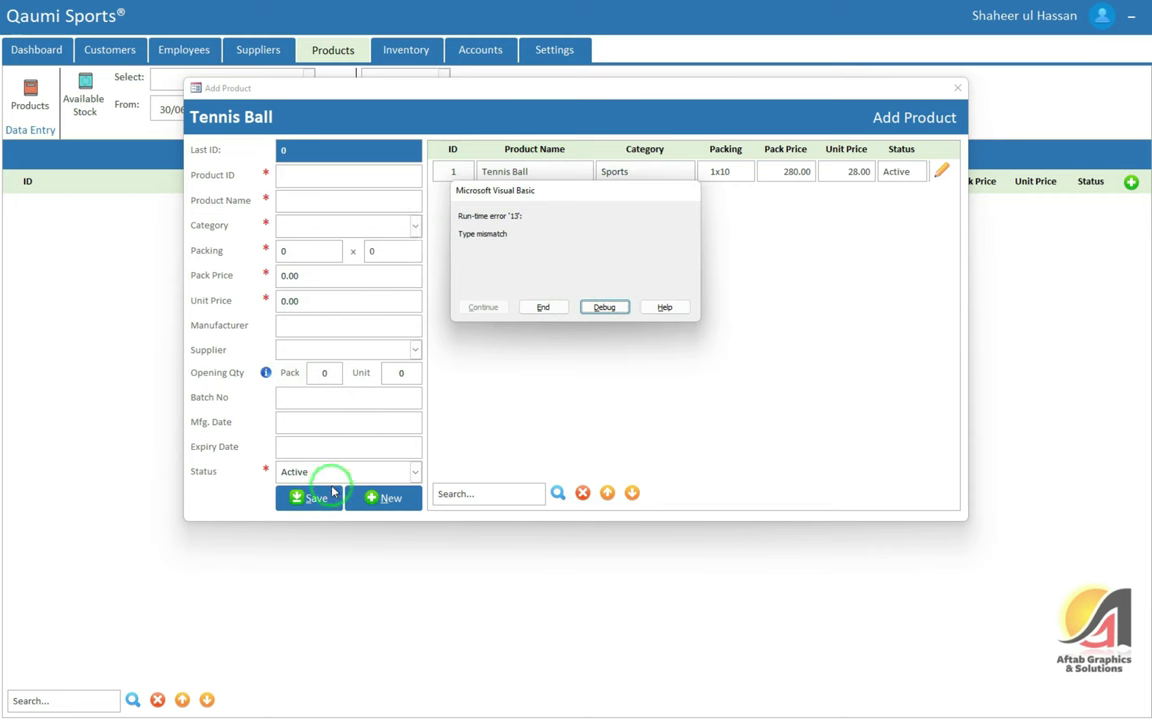
# Debug the type-mismatch error, reset the VBA code, and close the editor and Add Product form
pyautogui.click(604, 307)
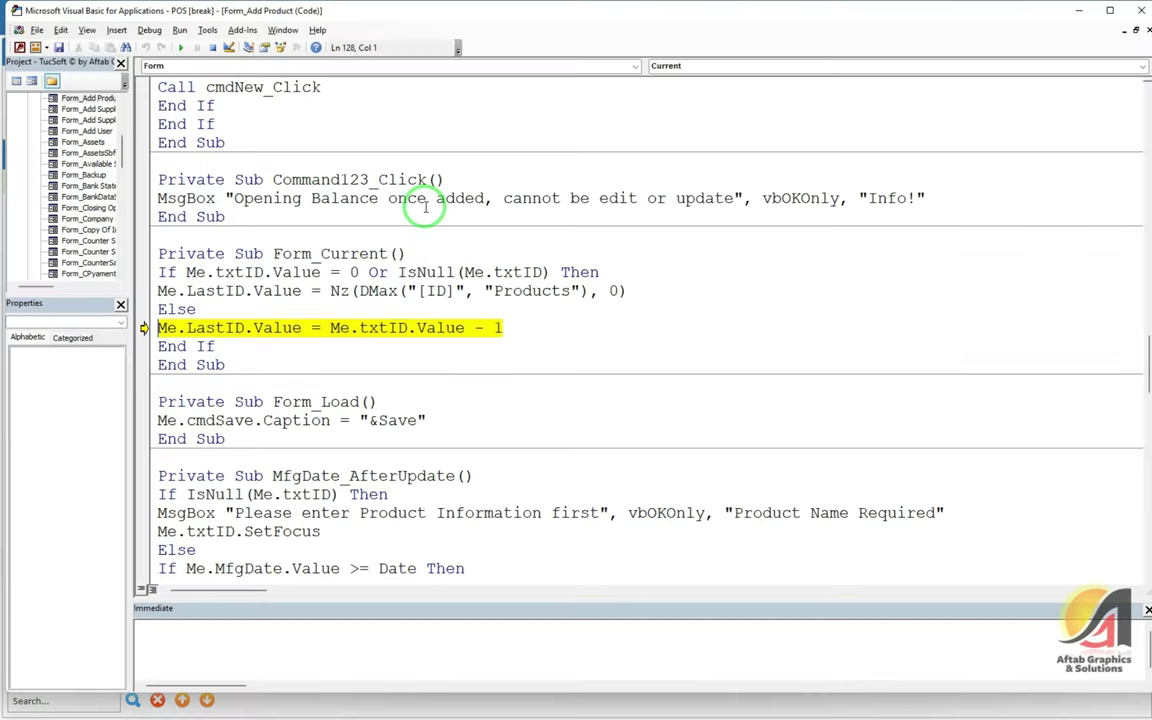
pyautogui.click(212, 47)
pyautogui.click(493, 291)
pyautogui.click(1139, 10)
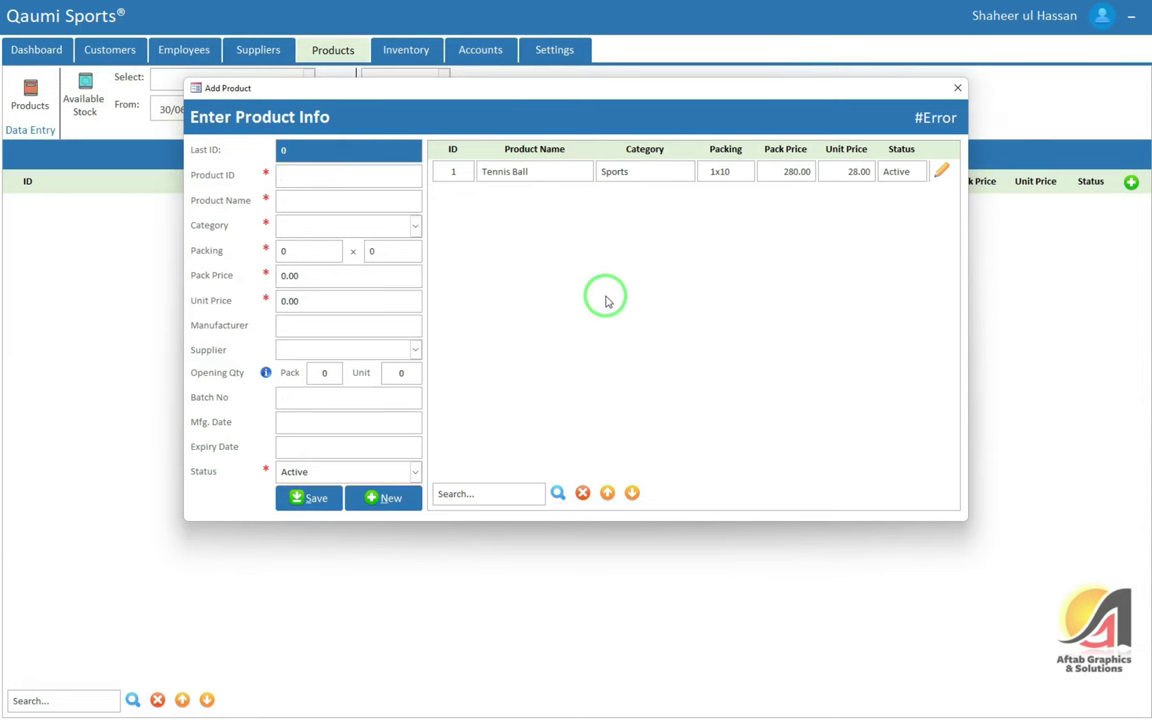
pyautogui.click(957, 88)
pyautogui.press('super')
pyautogui.press('super')
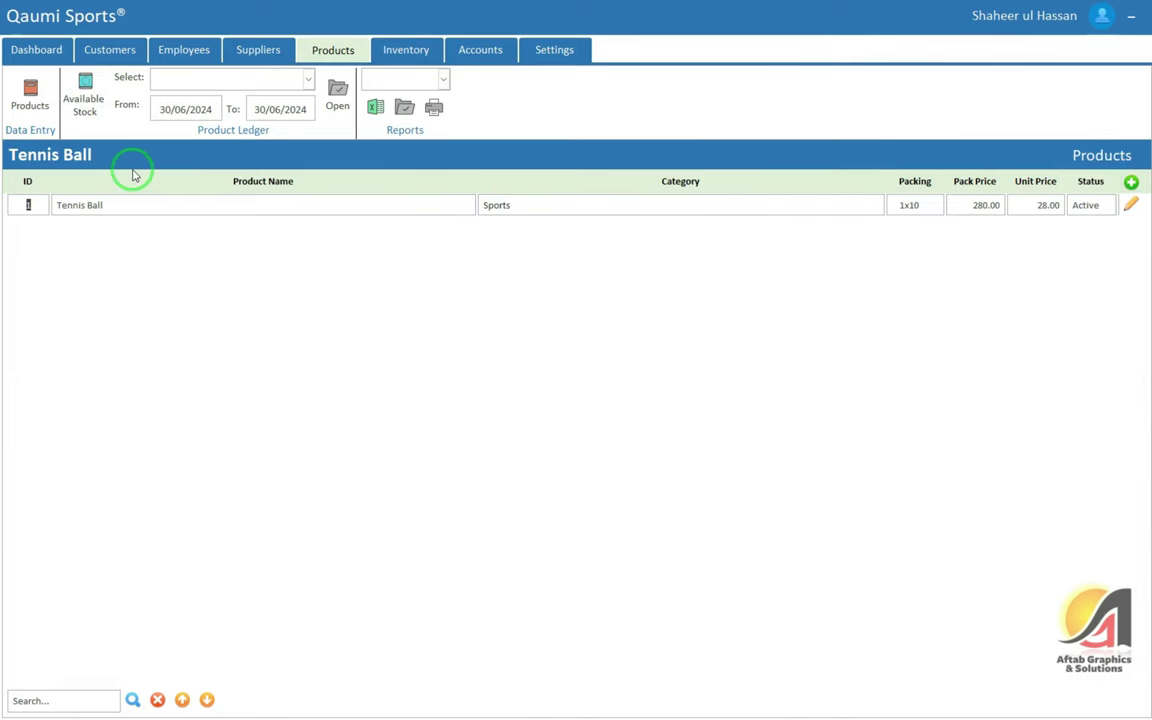
# Show Available Stock and enter 5 as the unit balance
pyautogui.click(86, 96)
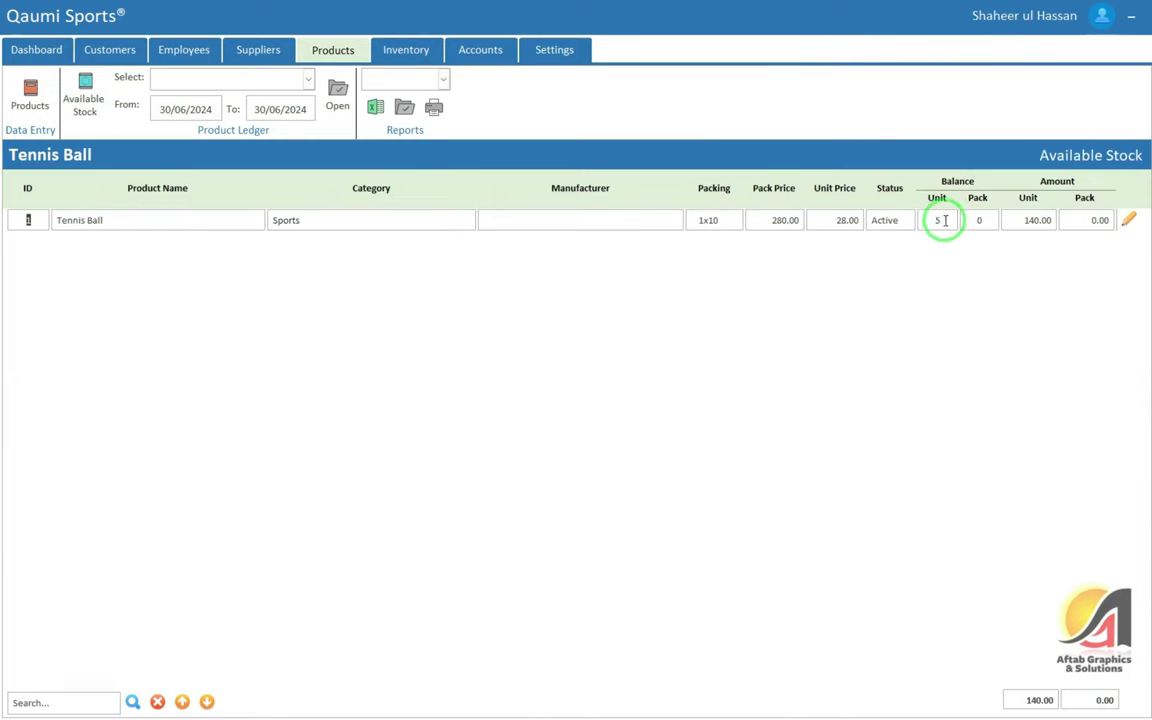
pyautogui.write('5')
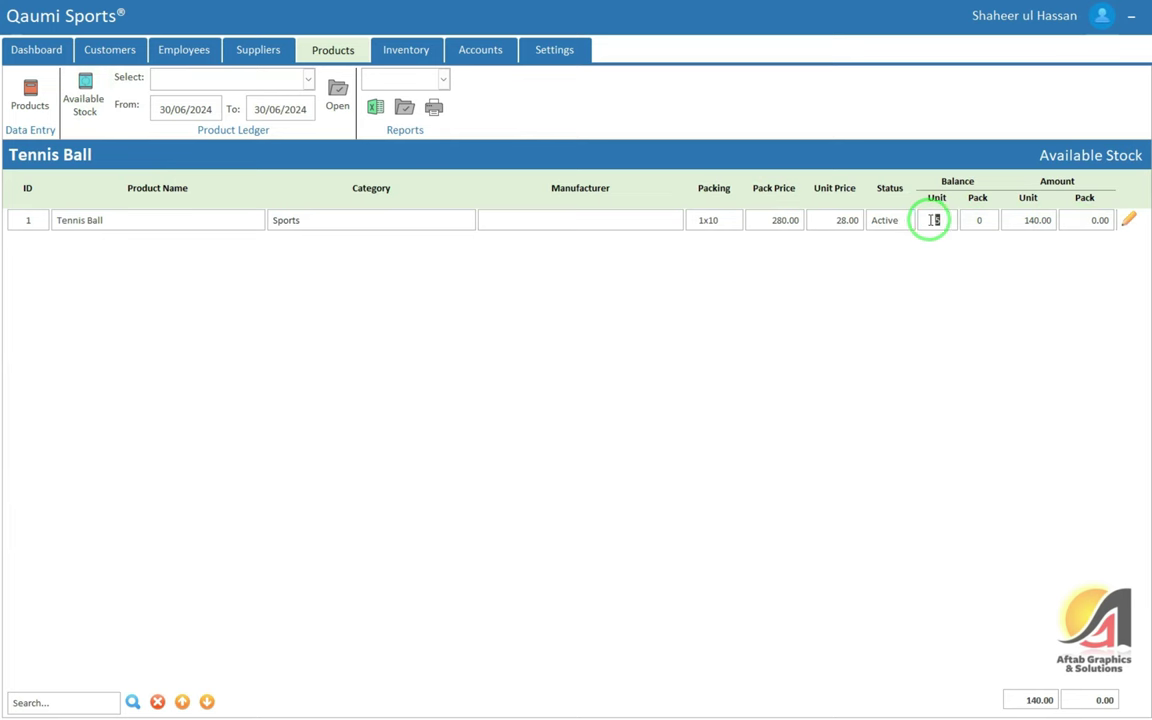
pyautogui.press('Tab')
pyautogui.hotkey('shift', 'Tab')
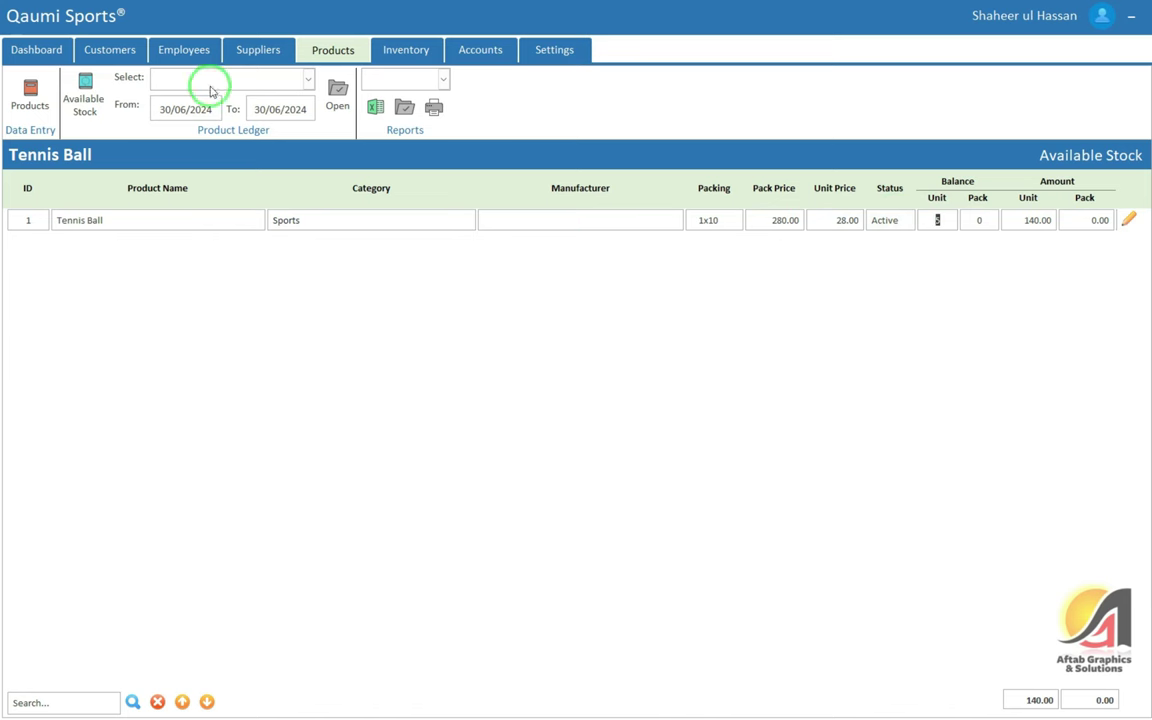
# Select Tennis Ball in the Product Ledger box and open its ledger
pyautogui.click(255, 79)
pyautogui.click(247, 110)
pyautogui.click(196, 109)
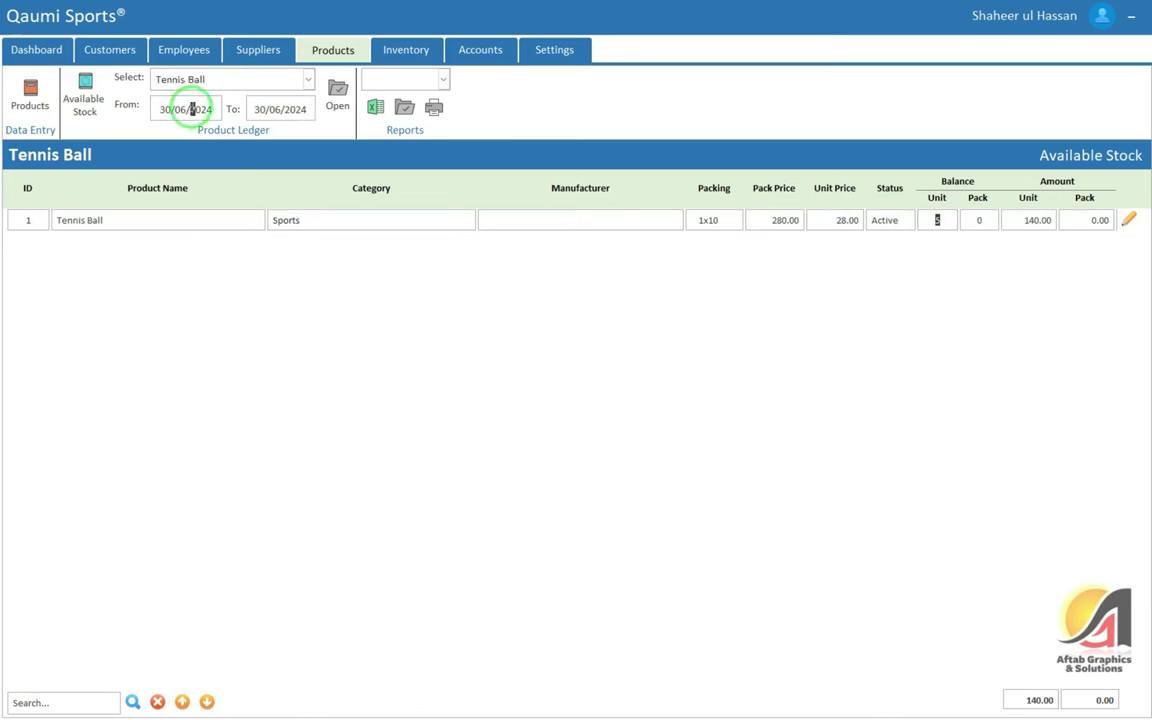
pyautogui.click(338, 87)
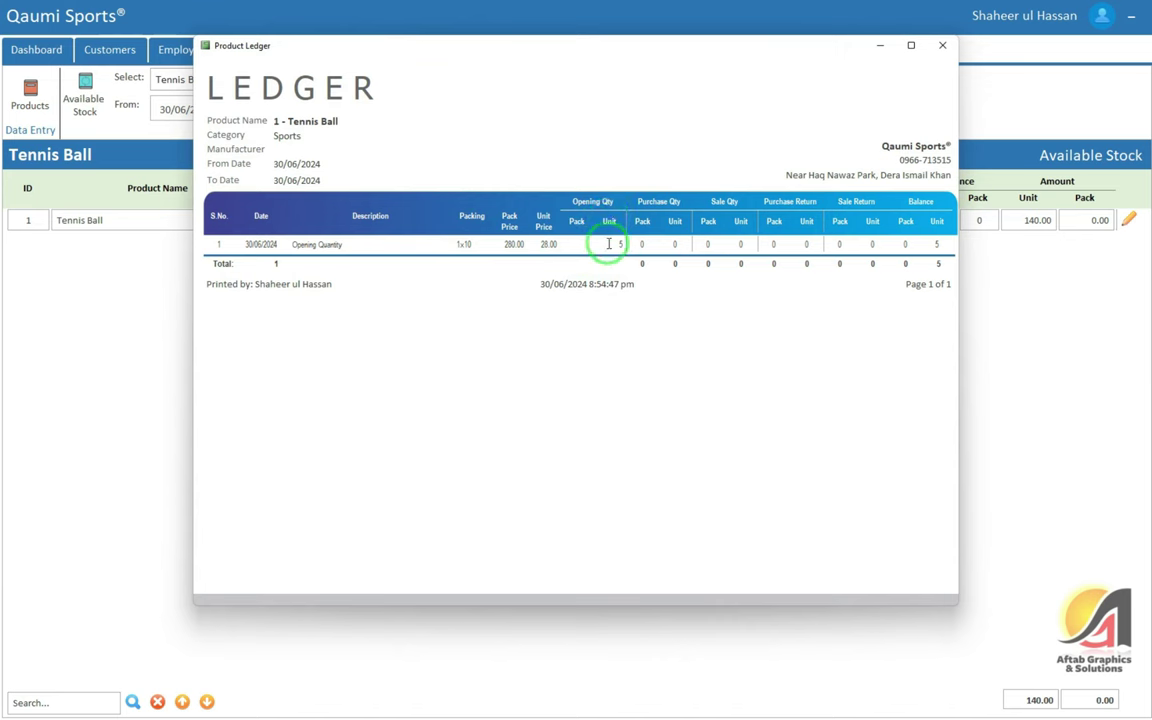
# Check the ledger line: opening 5 units, 1x10 packing, 280.00/28.00 prices, balance 5
pyautogui.moveTo(607, 244); pyautogui.dragTo(626, 243)
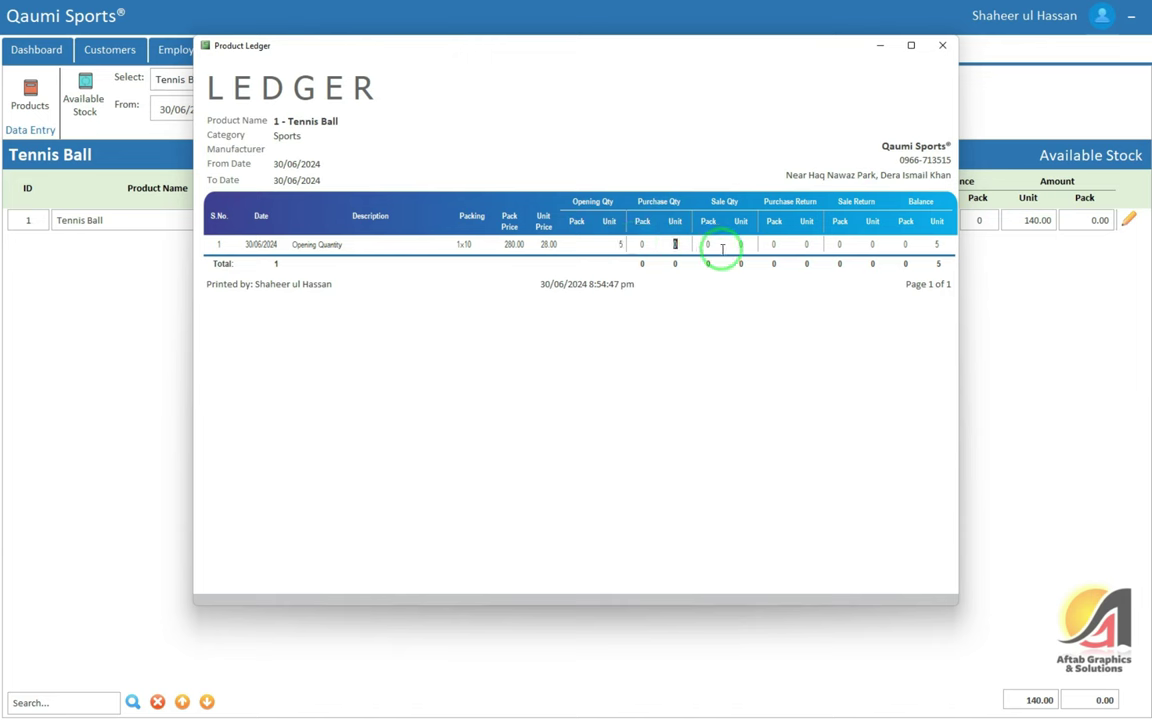
pyautogui.moveTo(700, 244); pyautogui.dragTo(712, 244)
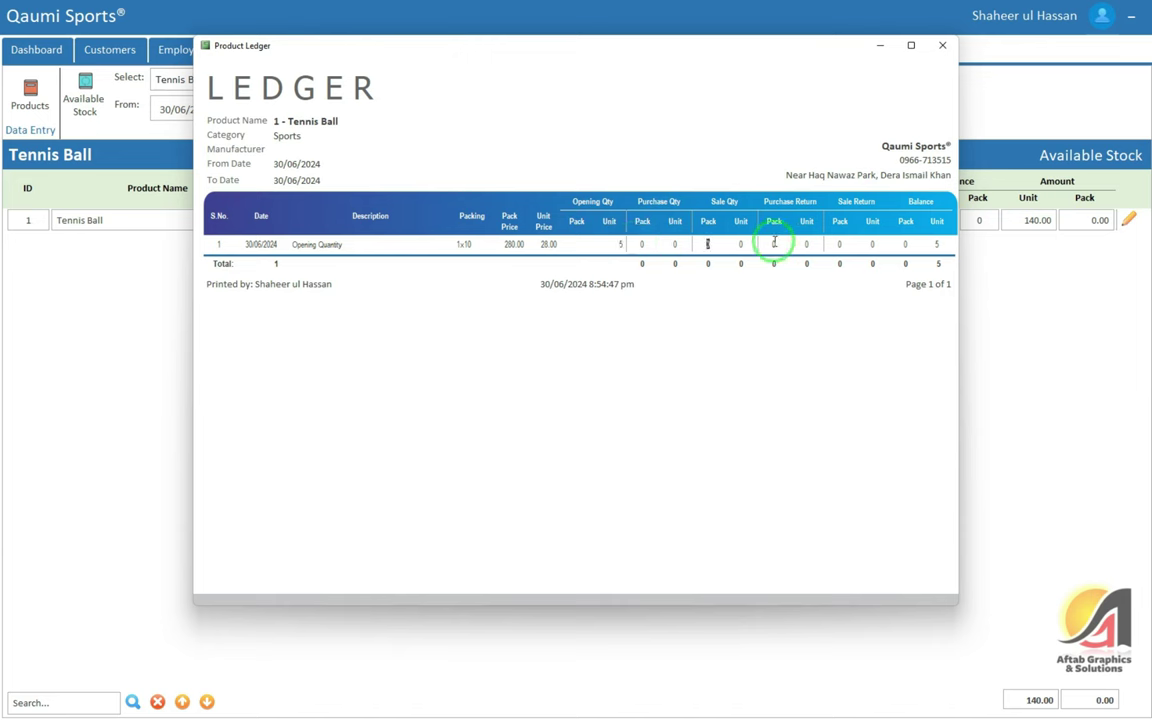
pyautogui.moveTo(835, 244); pyautogui.dragTo(845, 245)
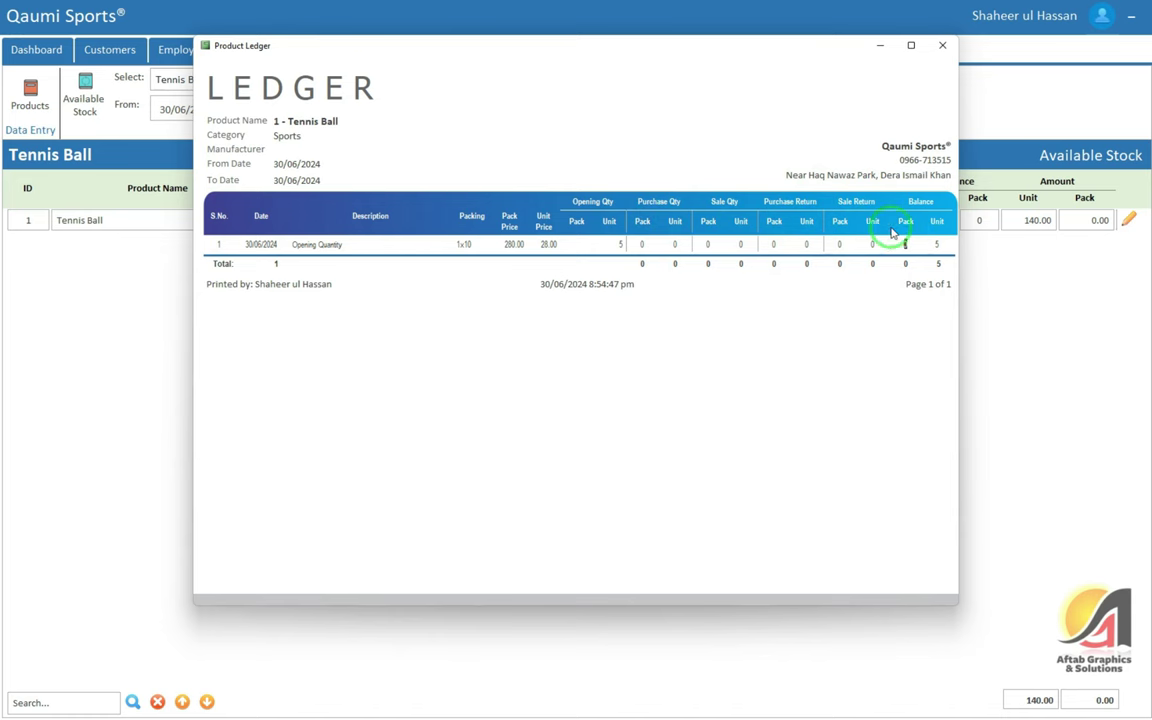
pyautogui.moveTo(352, 239); pyautogui.dragTo(279, 240)
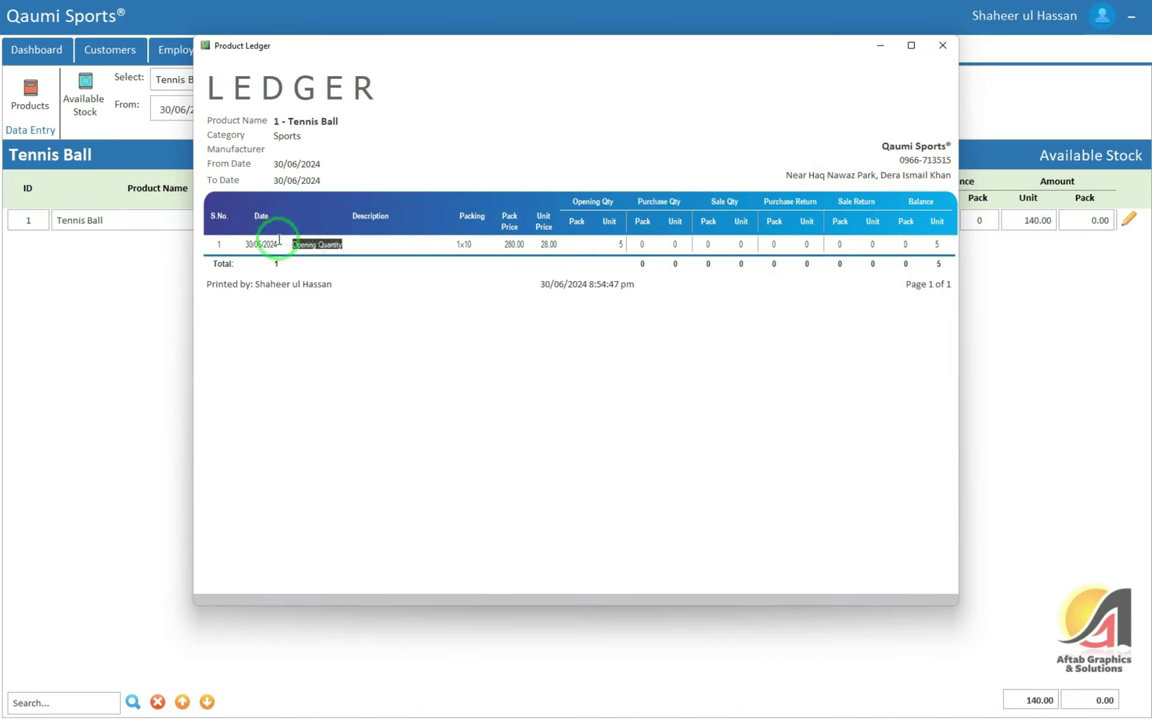
pyautogui.doubleClick(476, 244)
pyautogui.doubleClick(509, 244)
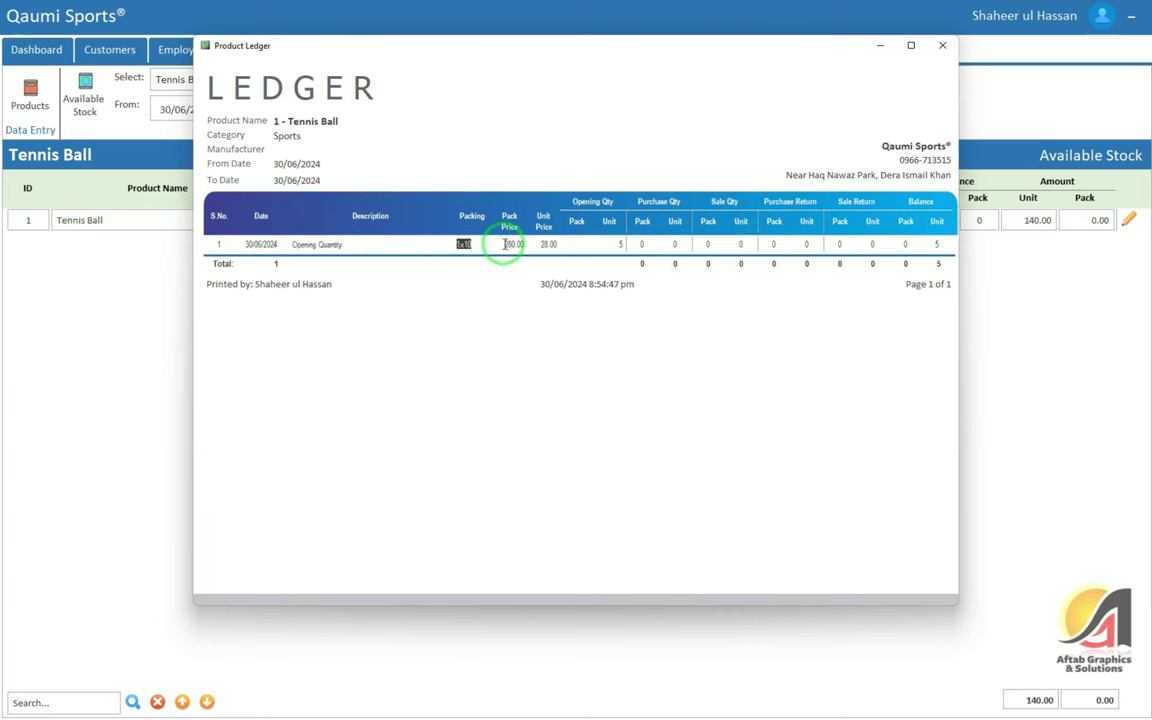
pyautogui.doubleClick(555, 244)
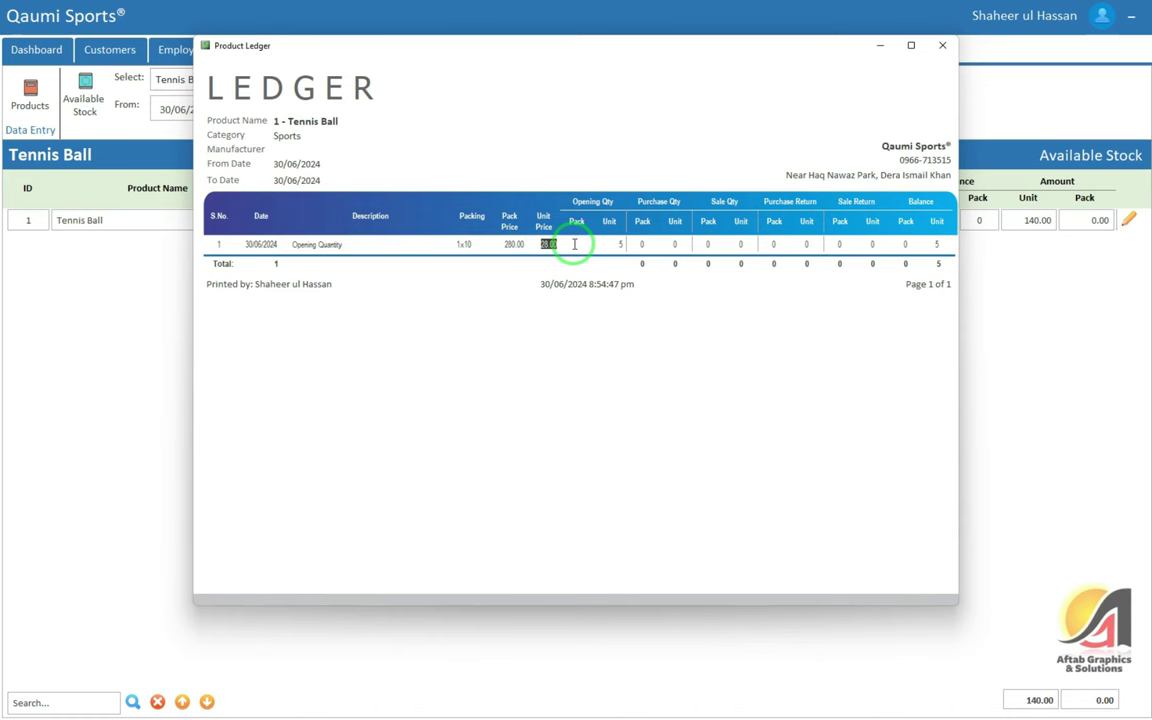
pyautogui.doubleClick(939, 244)
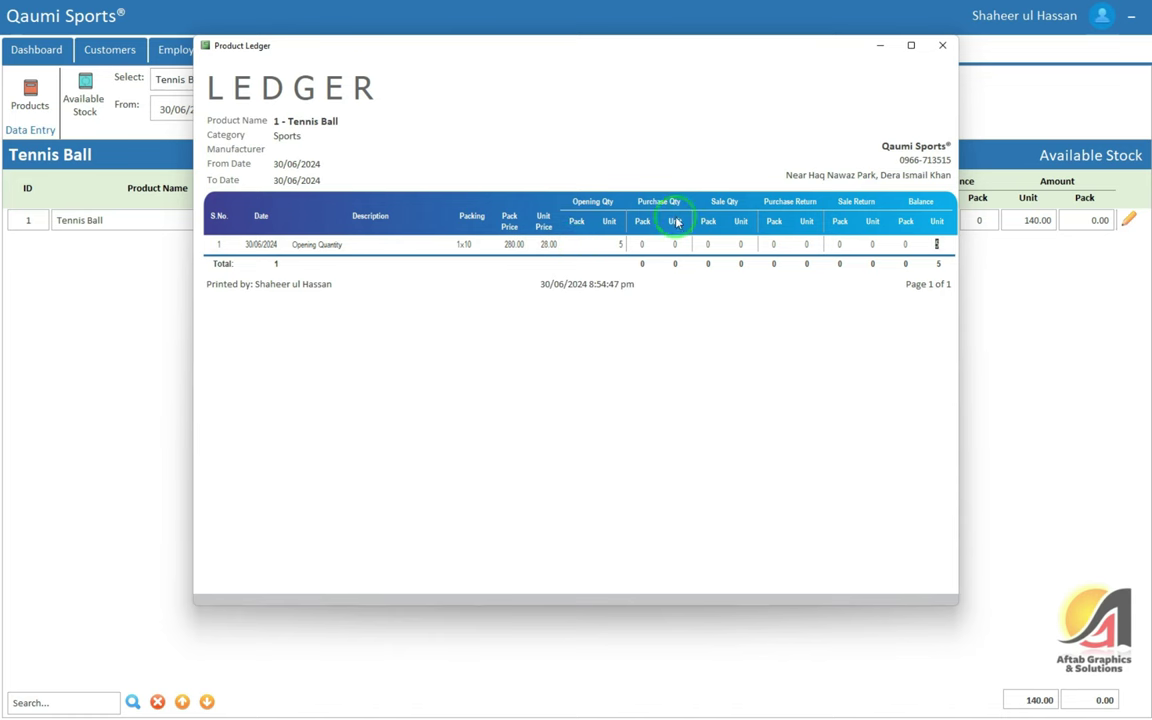
# Check the header (1 - Tennis Ball, Sports, From Date), then close the report
pyautogui.moveTo(274, 121); pyautogui.dragTo(363, 120)
pyautogui.doubleClick(280, 136)
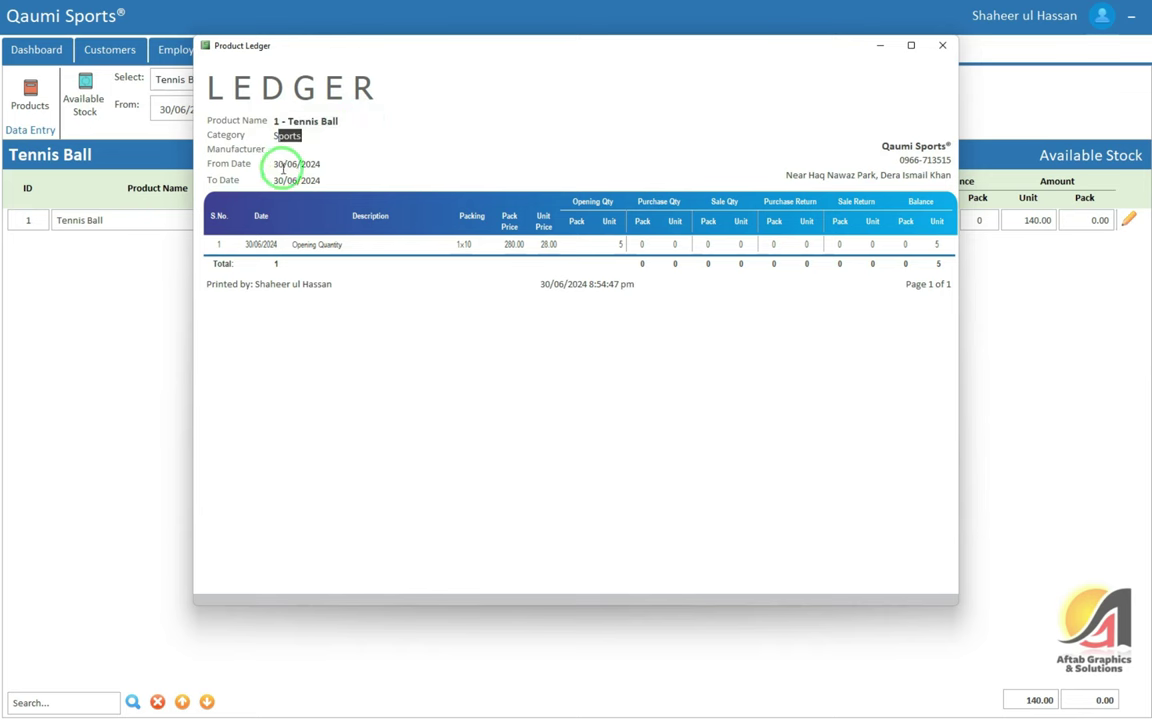
pyautogui.moveTo(276, 164); pyautogui.dragTo(332, 165)
pyautogui.click(288, 180)
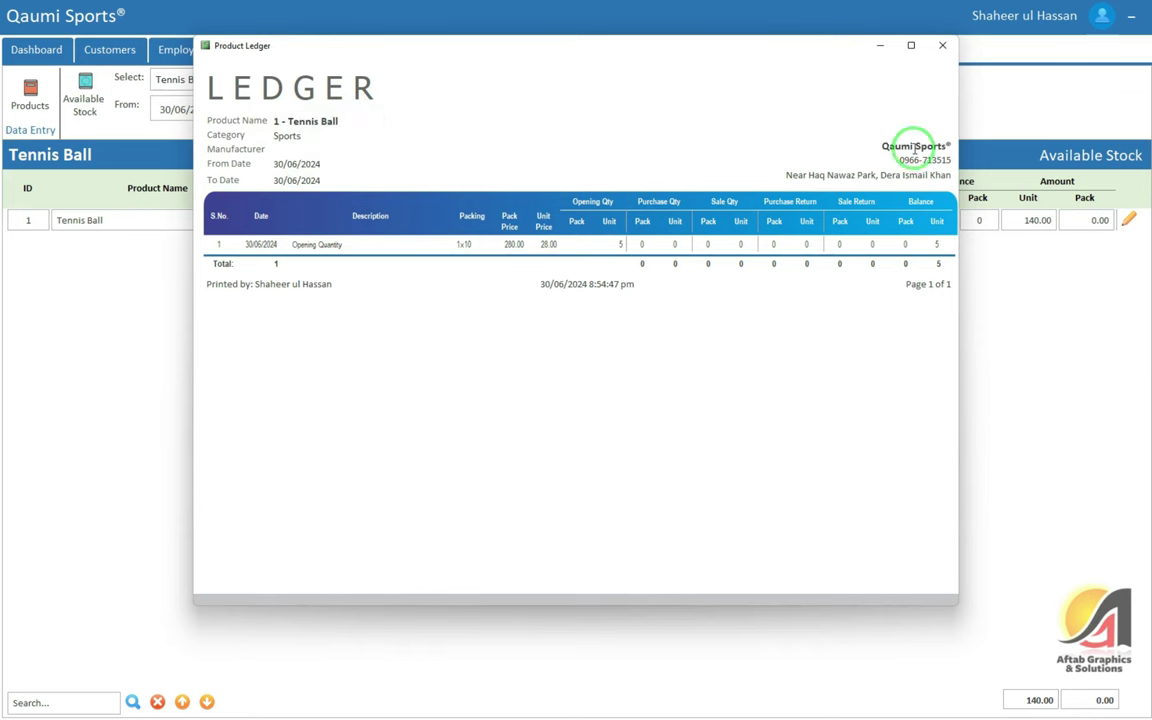
pyautogui.click(943, 46)
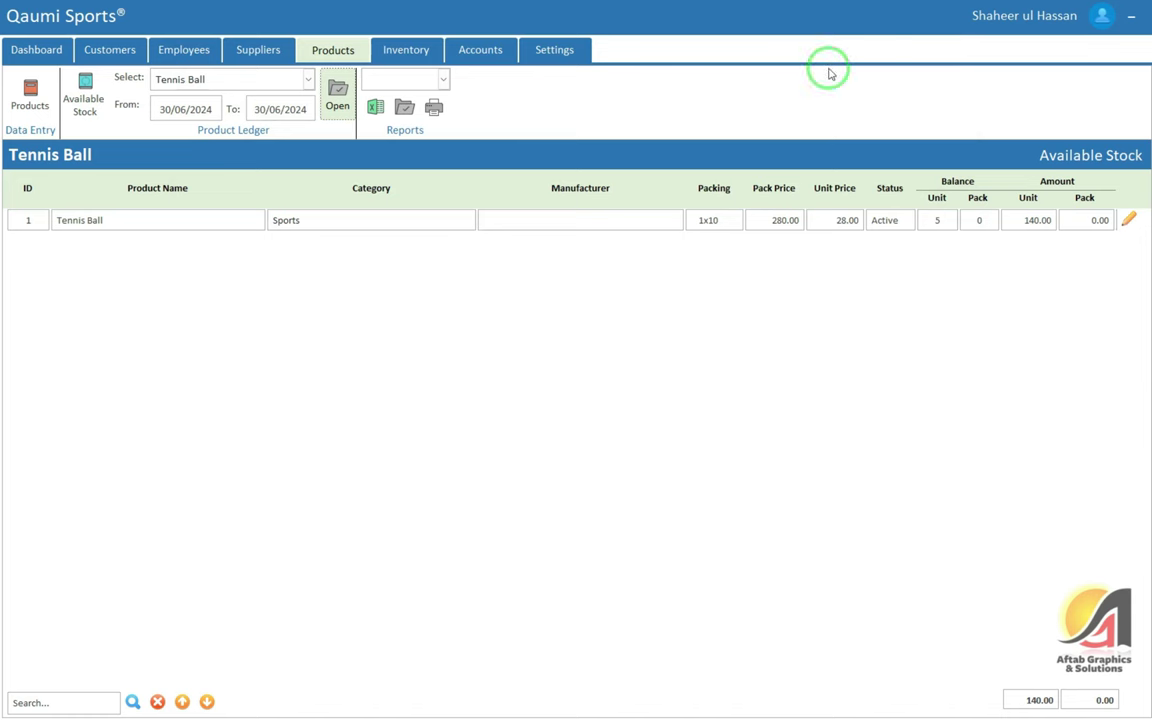
# Pick Stock Available from the product Reports list, then go to the Inventory section
pyautogui.click(413, 78)
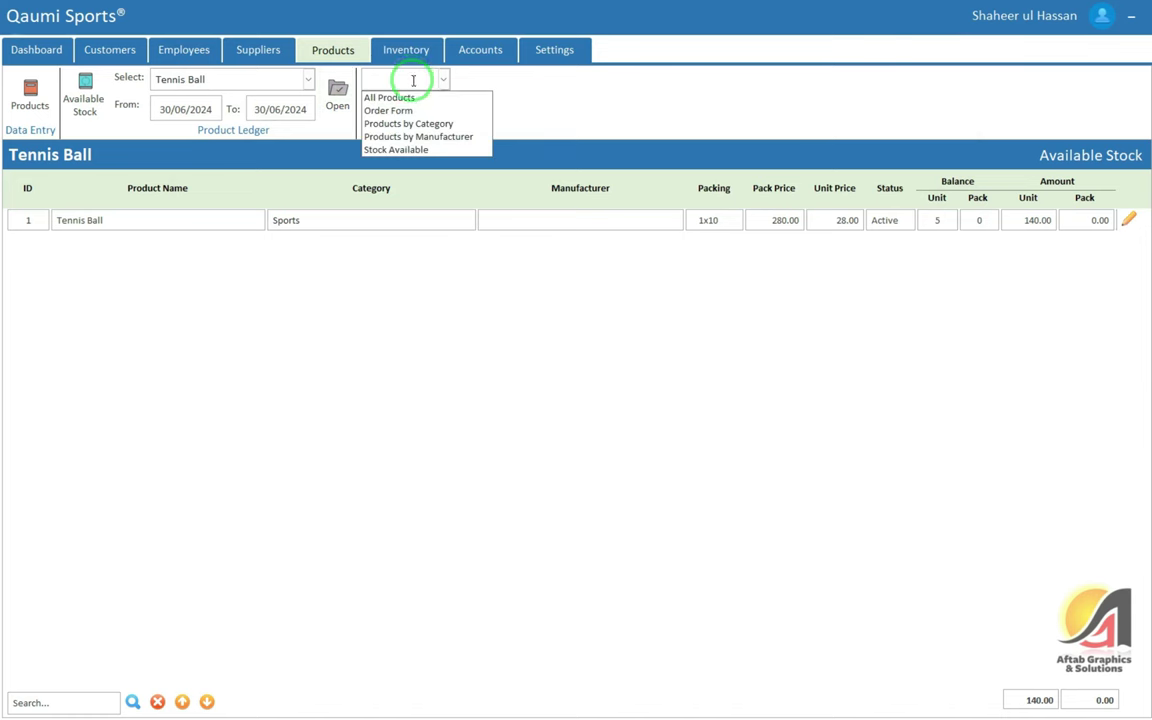
pyautogui.click(433, 151)
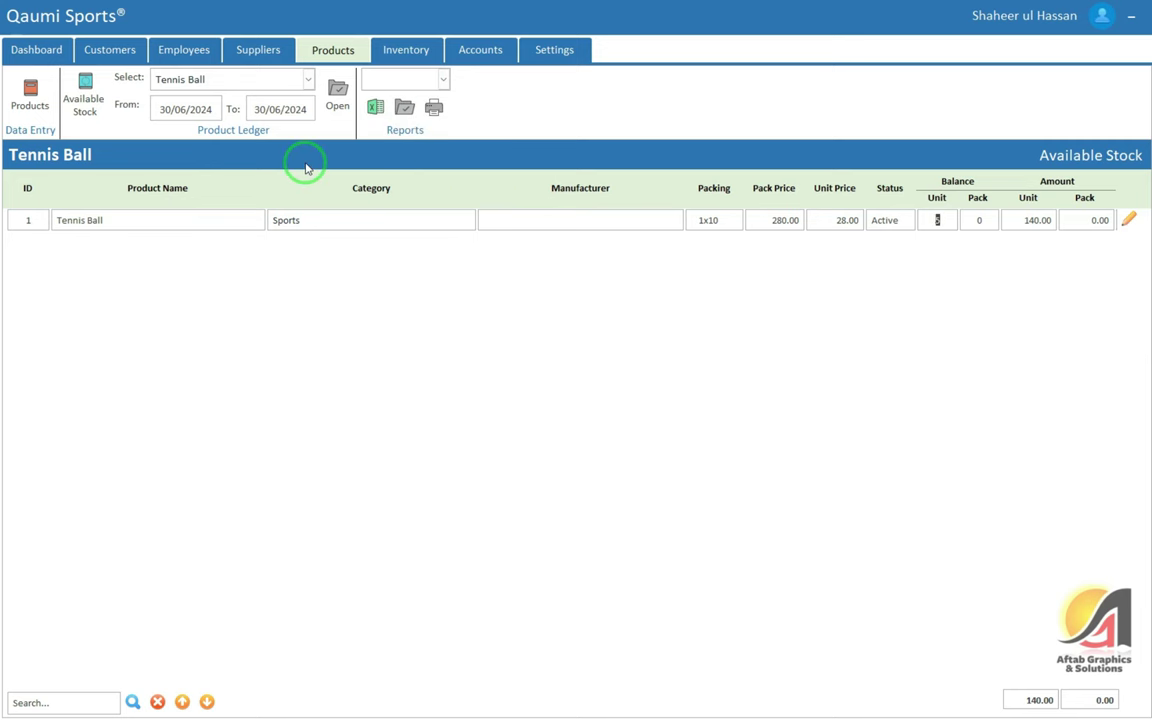
pyautogui.click(410, 50)
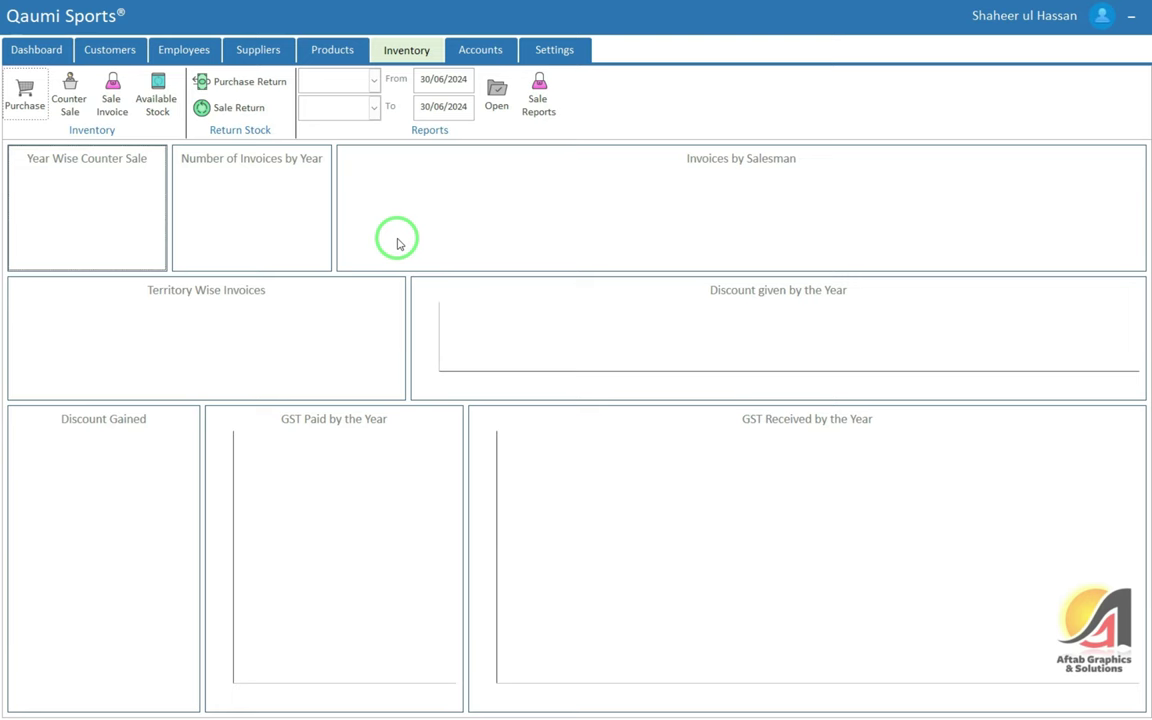
# Start new purchase invoice 1 and choose Supplier 1 as its account
pyautogui.click(25, 98)
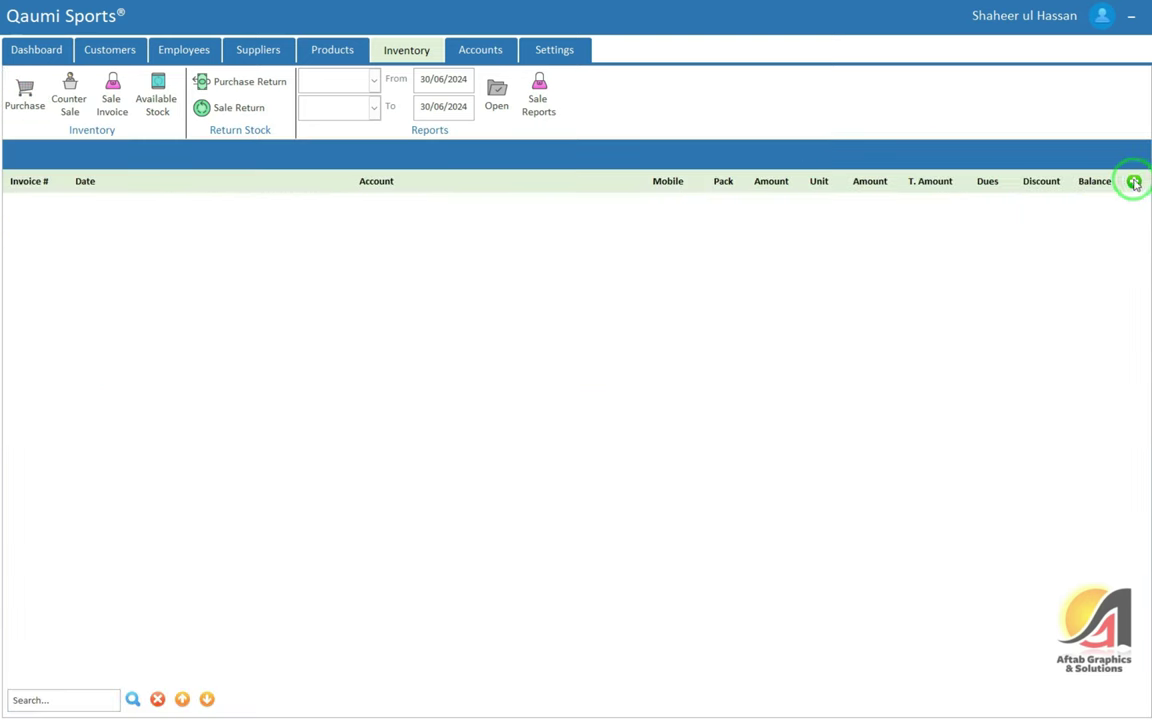
pyautogui.click(1134, 182)
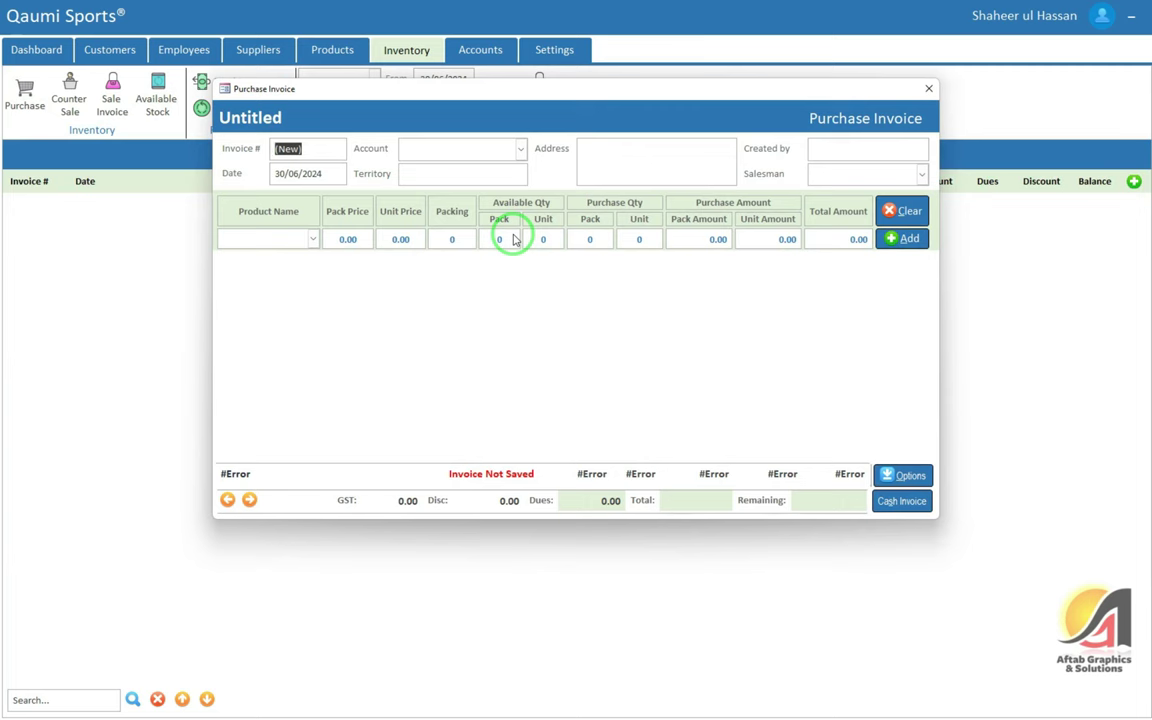
pyautogui.press('Tab')
pyautogui.click(452, 181)
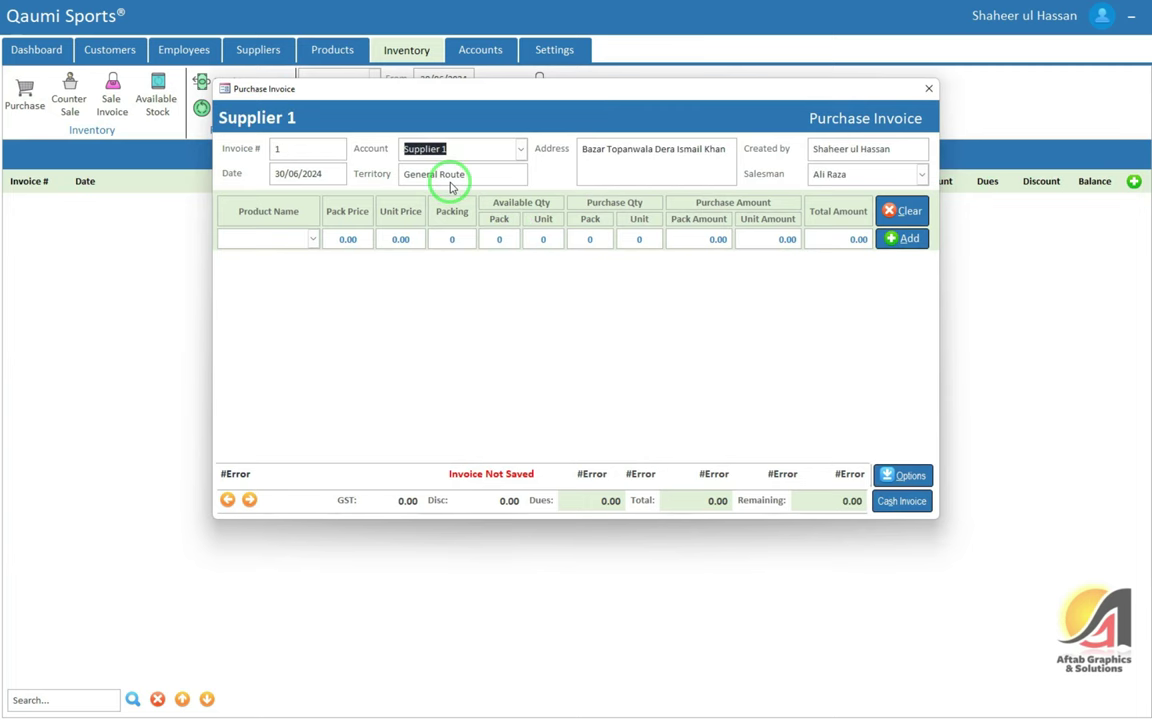
pyautogui.click(522, 150)
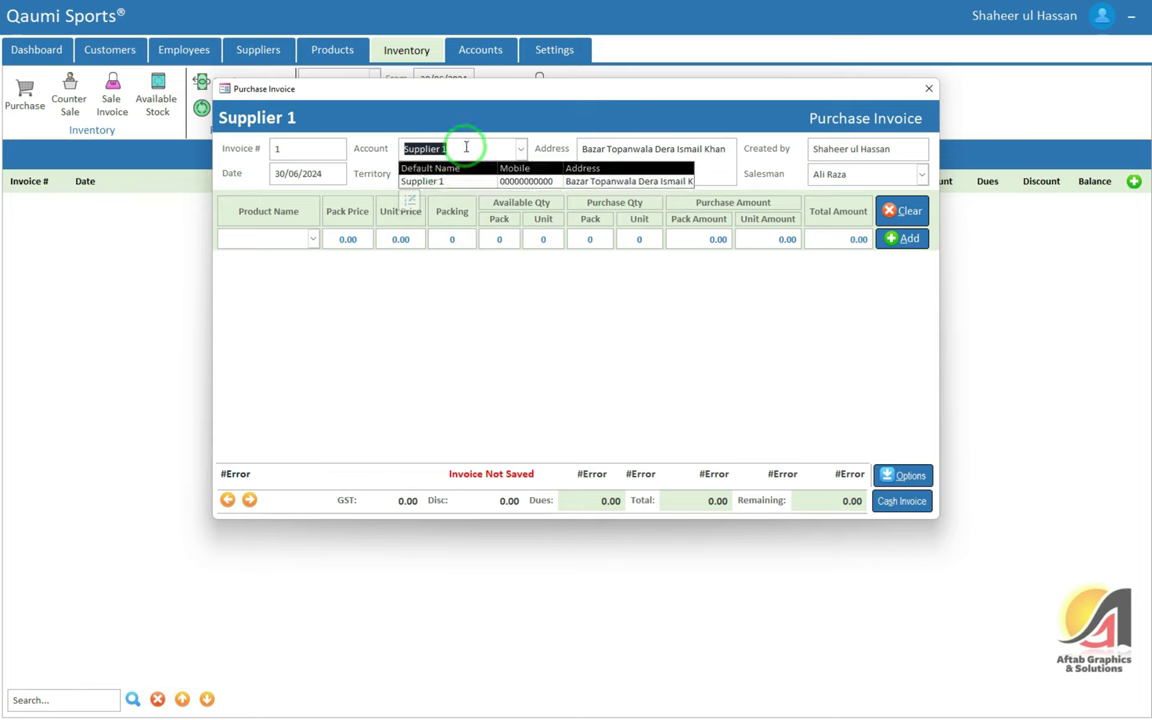
# Open the add-supplier form from the account list and close it unchanged
pyautogui.click(411, 203)
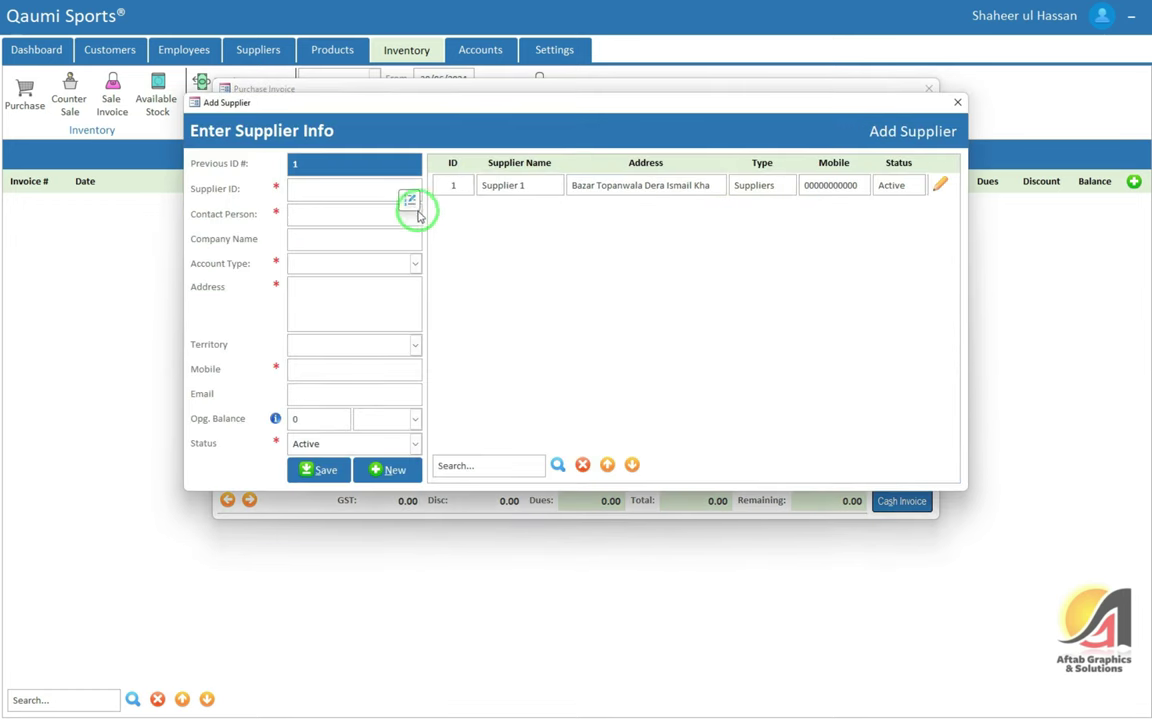
pyautogui.click(326, 192)
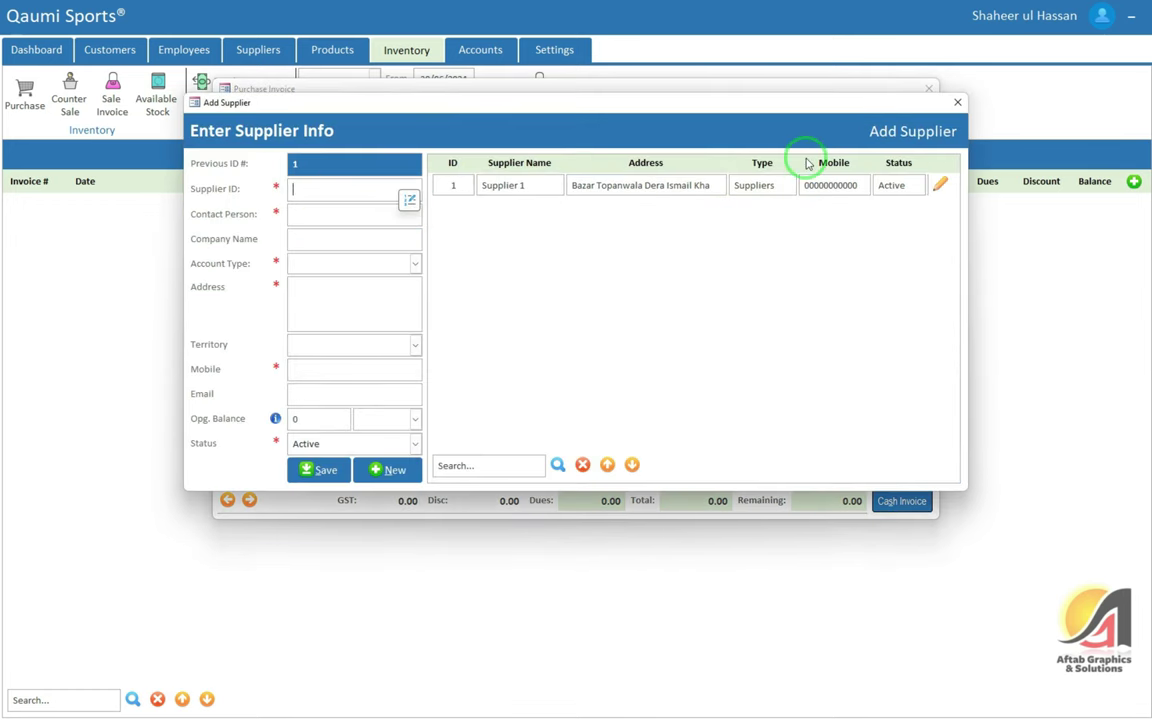
pyautogui.click(957, 102)
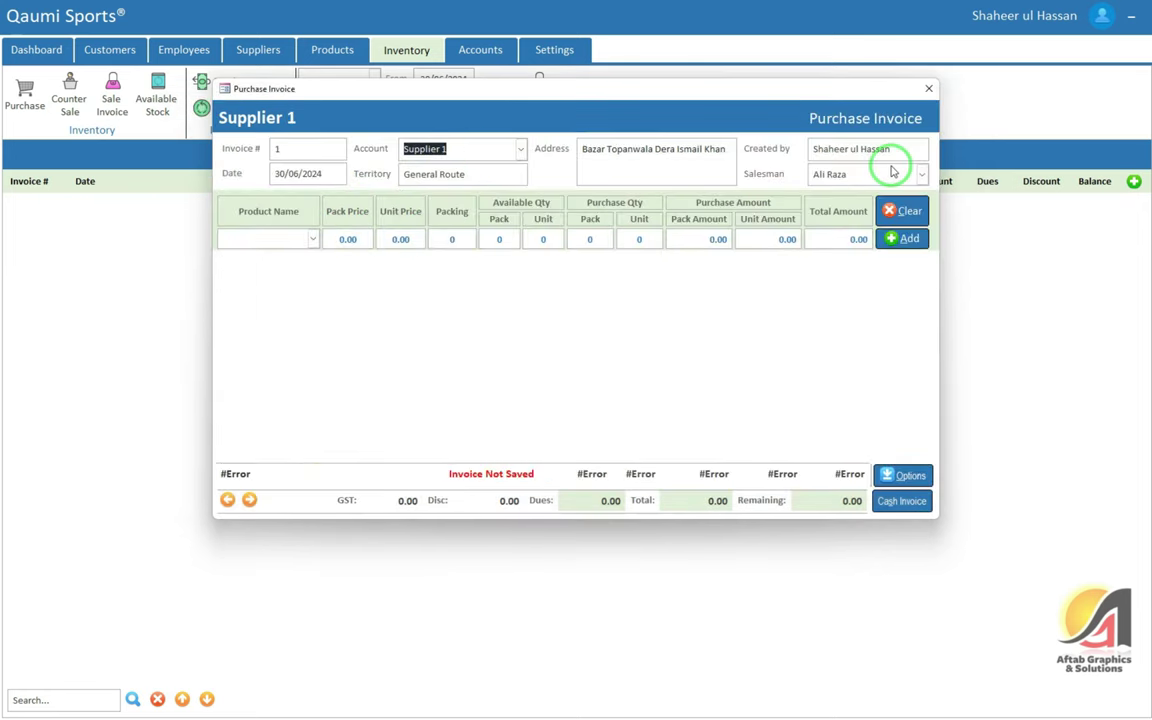
# Check the invoice's assigned salesman and keep the same name selected
pyautogui.click(855, 177)
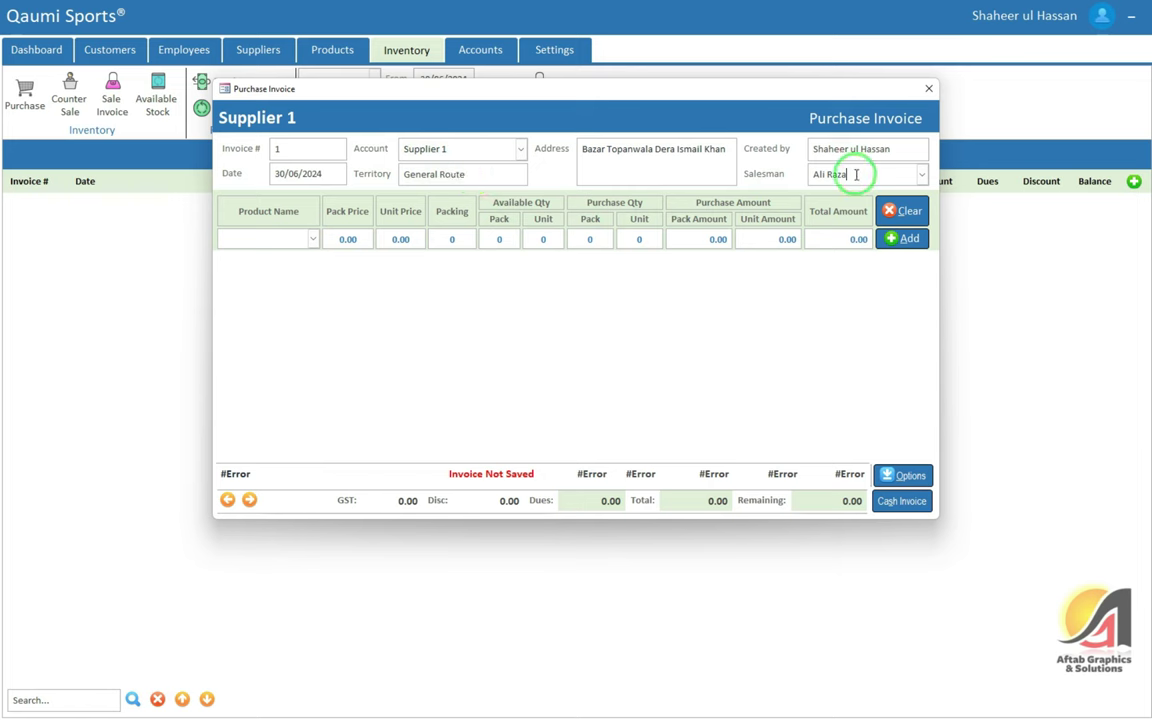
pyautogui.moveTo(861, 175); pyautogui.dragTo(807, 170)
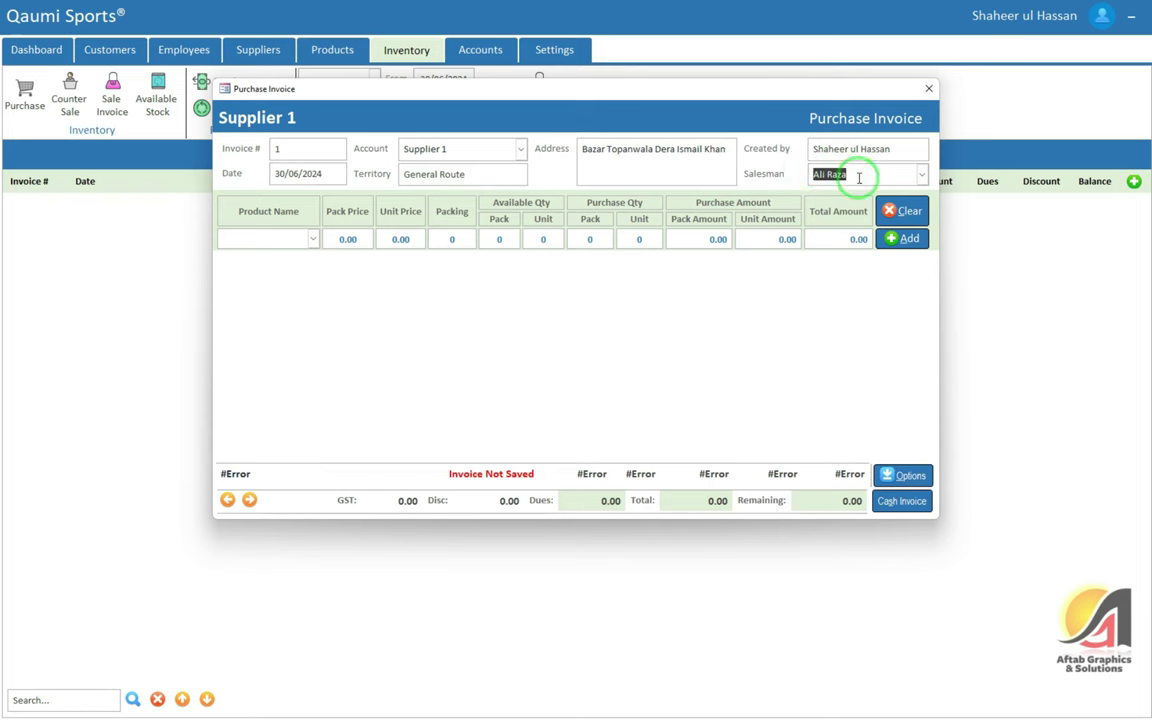
pyautogui.click(923, 175)
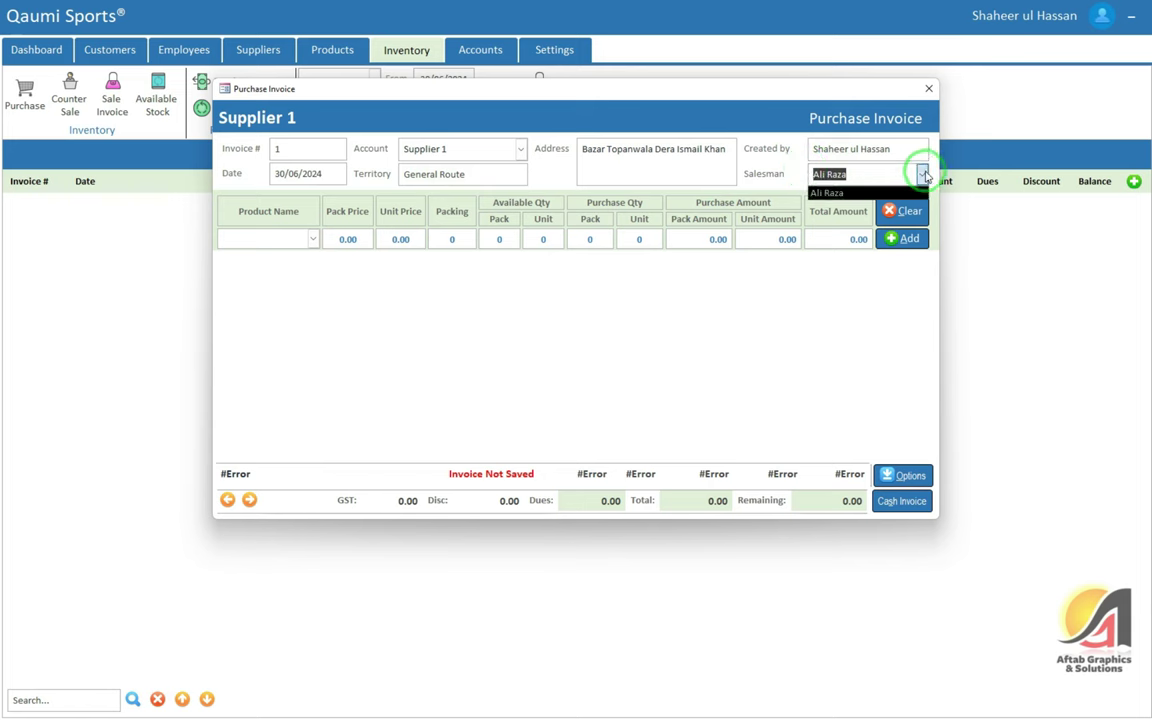
pyautogui.click(922, 175)
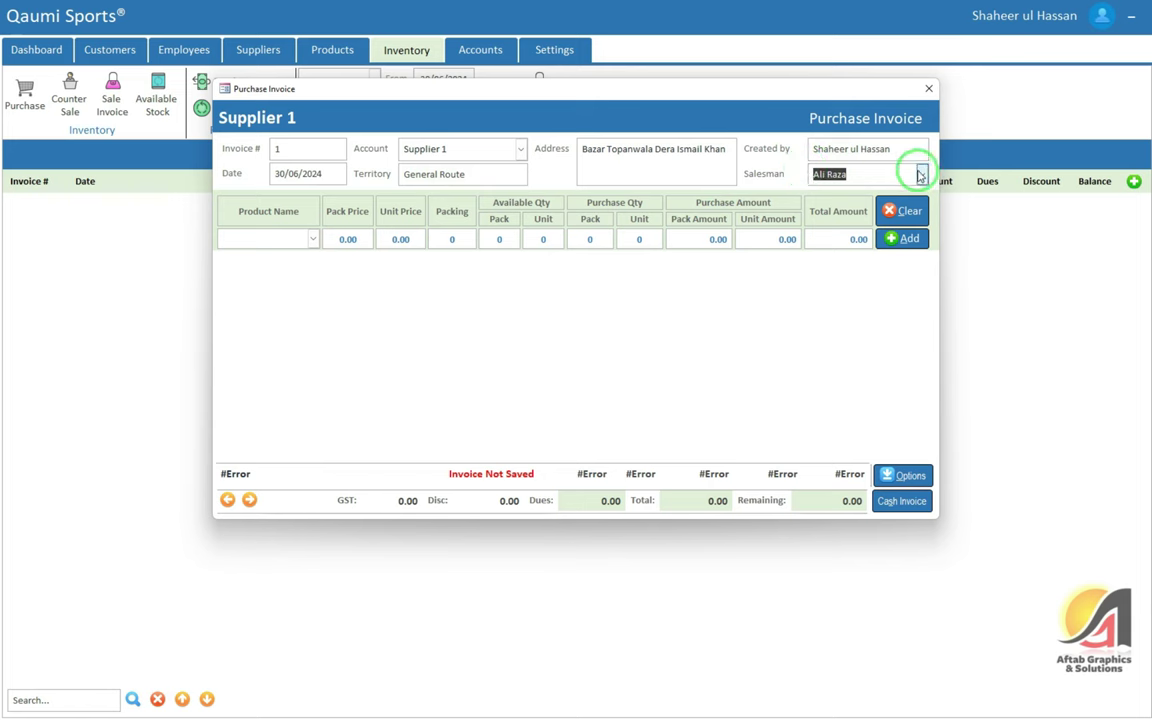
pyautogui.click(921, 175)
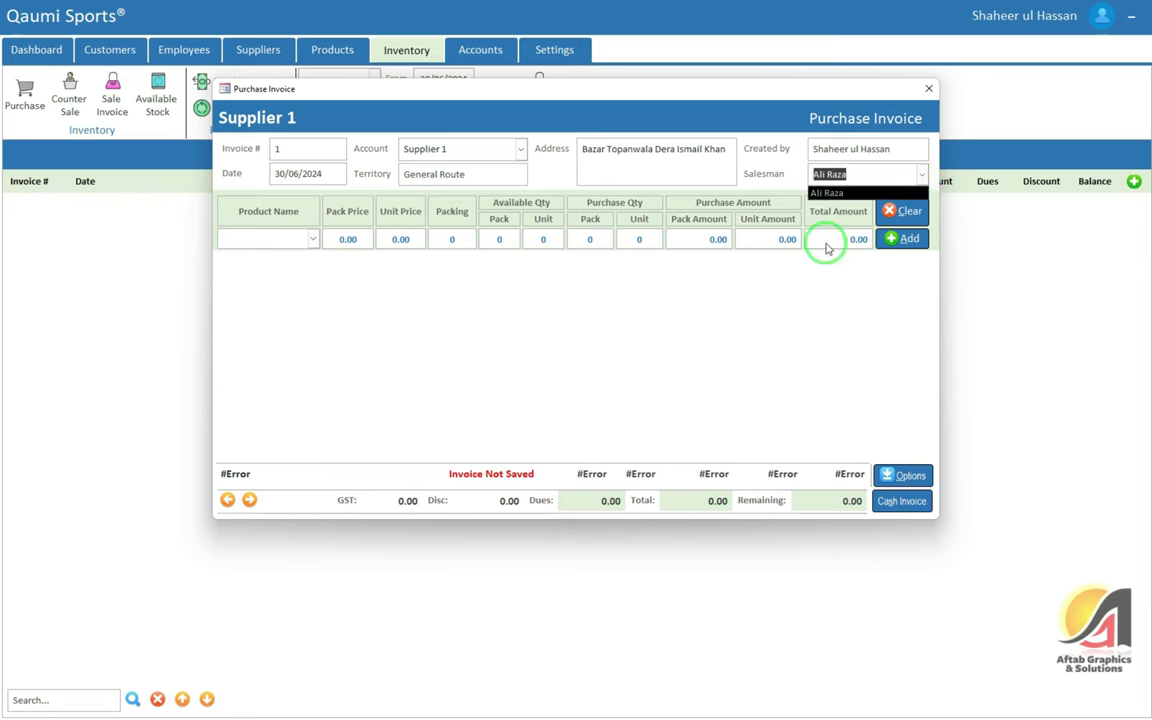
pyautogui.click(826, 174)
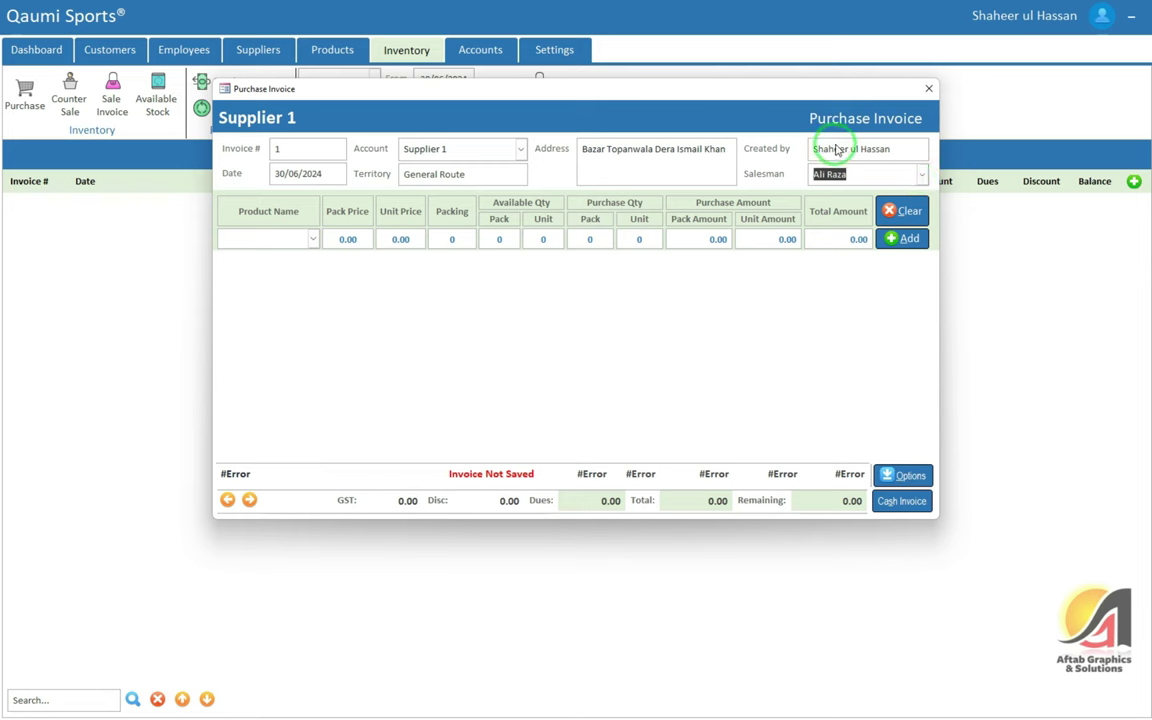
# Choose Tennis Ball as the product and move to the purchase quantity fields
pyautogui.click(267, 237)
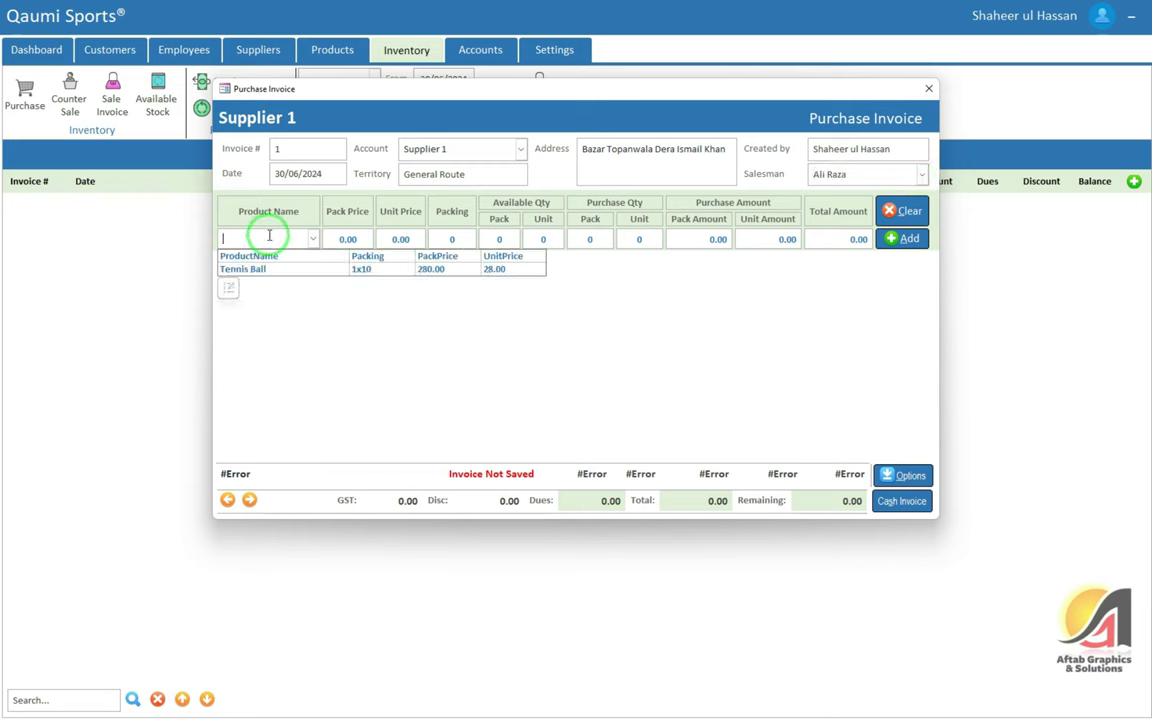
pyautogui.click(271, 270)
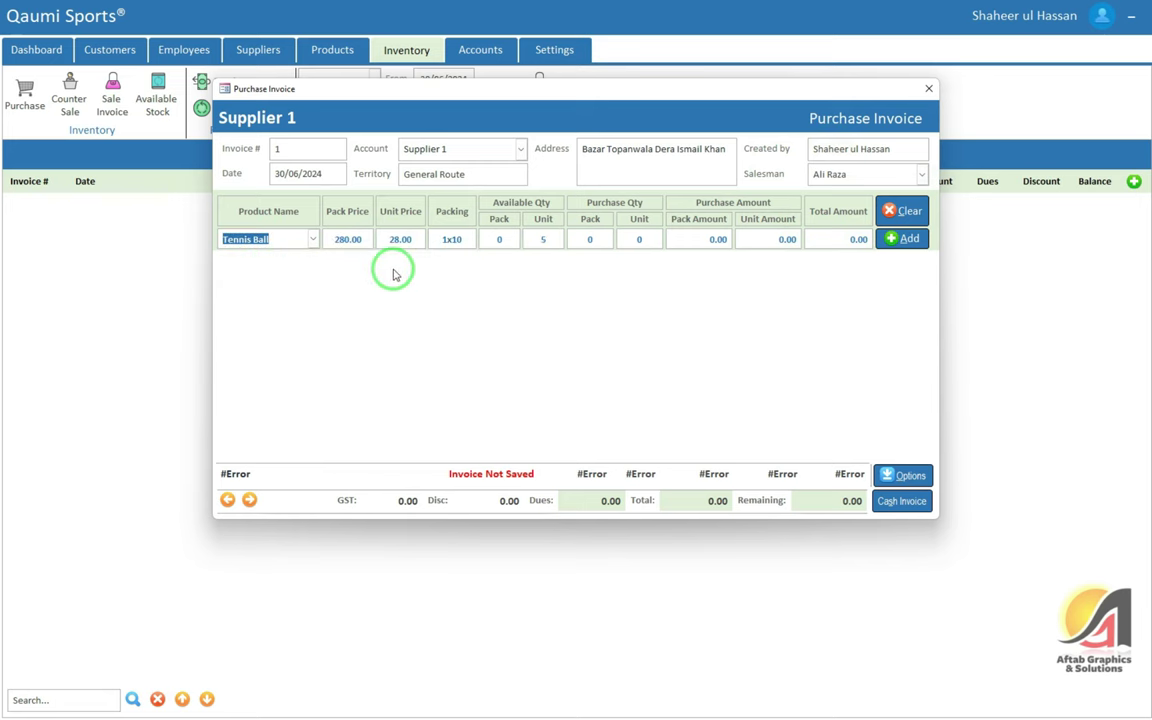
pyautogui.press('Tab')
pyautogui.press('Tab')
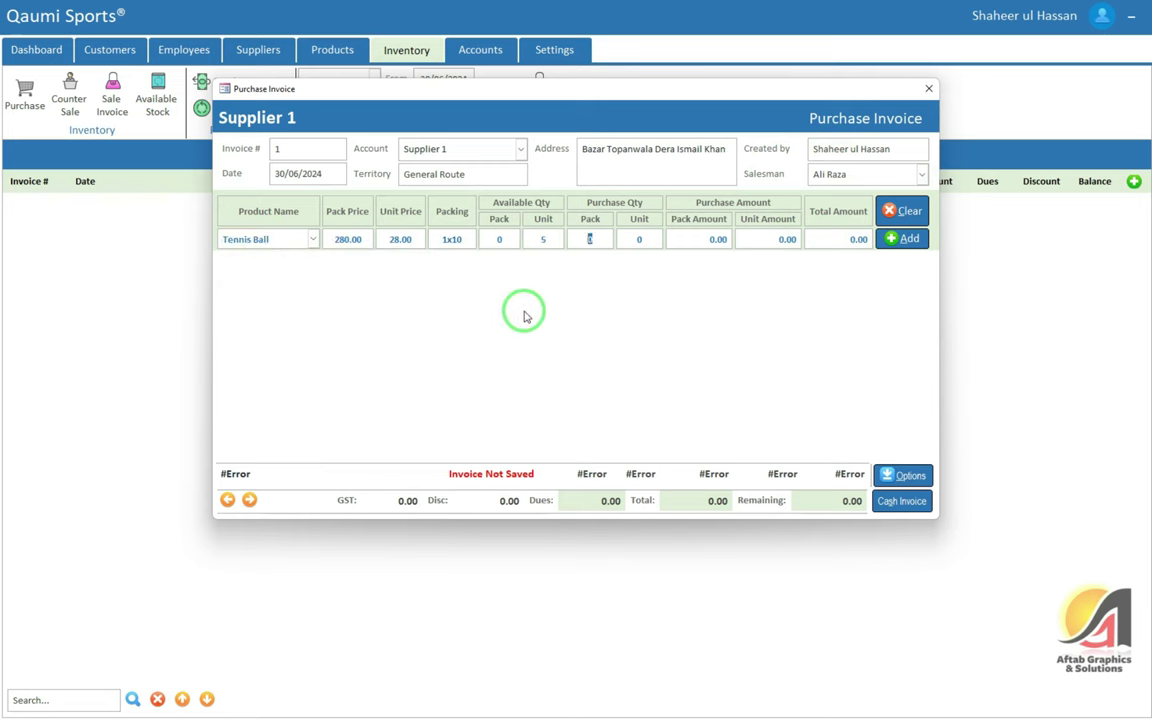
pyautogui.press('Tab')
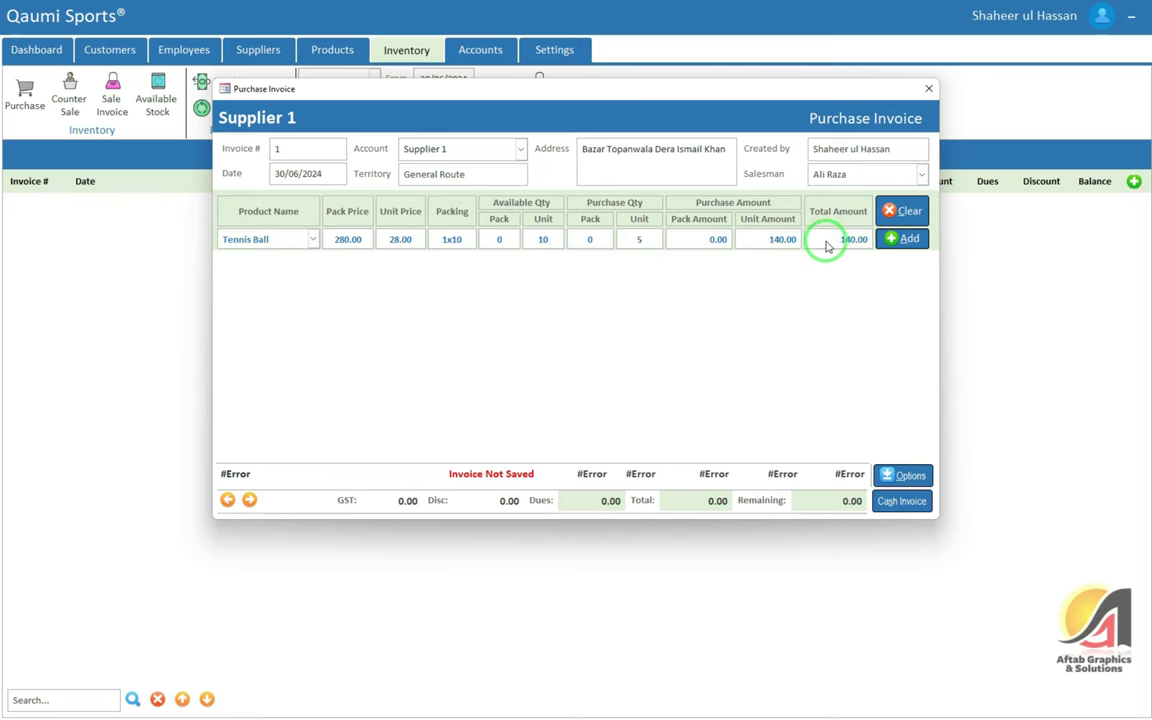
# Verify 5 × 28 = 140 in Calculator, then add the 5-unit Tennis Ball line at 140.00
pyautogui.press('super+r')
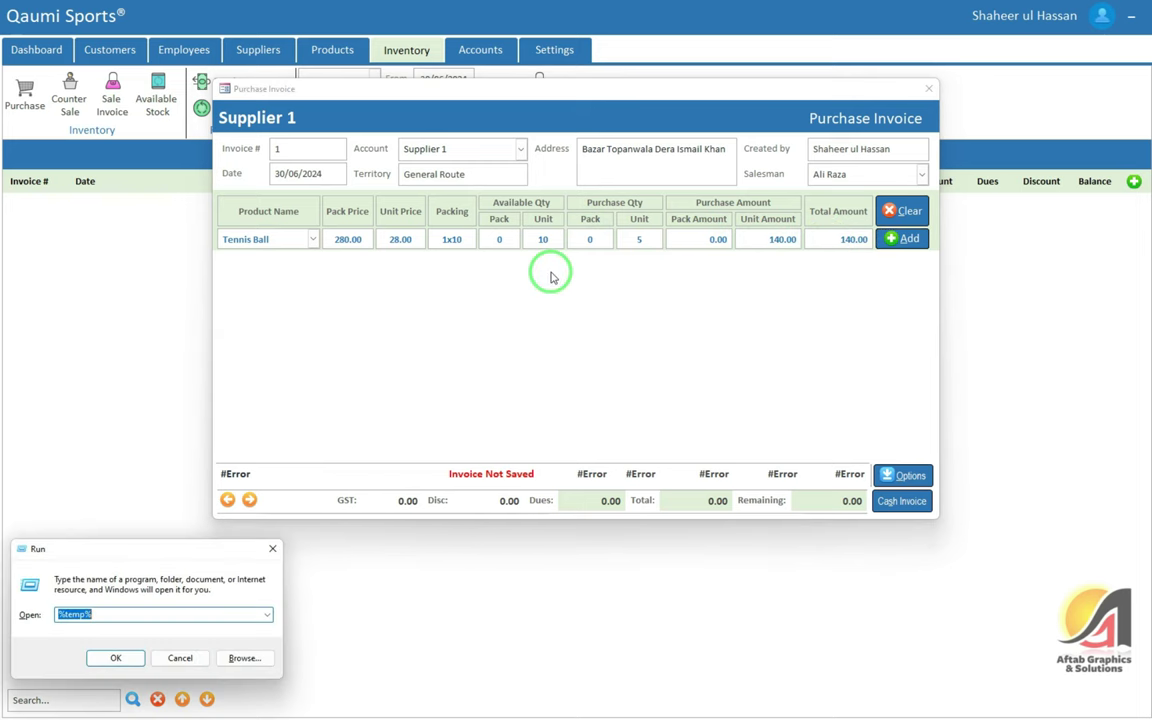
pyautogui.write('cal')
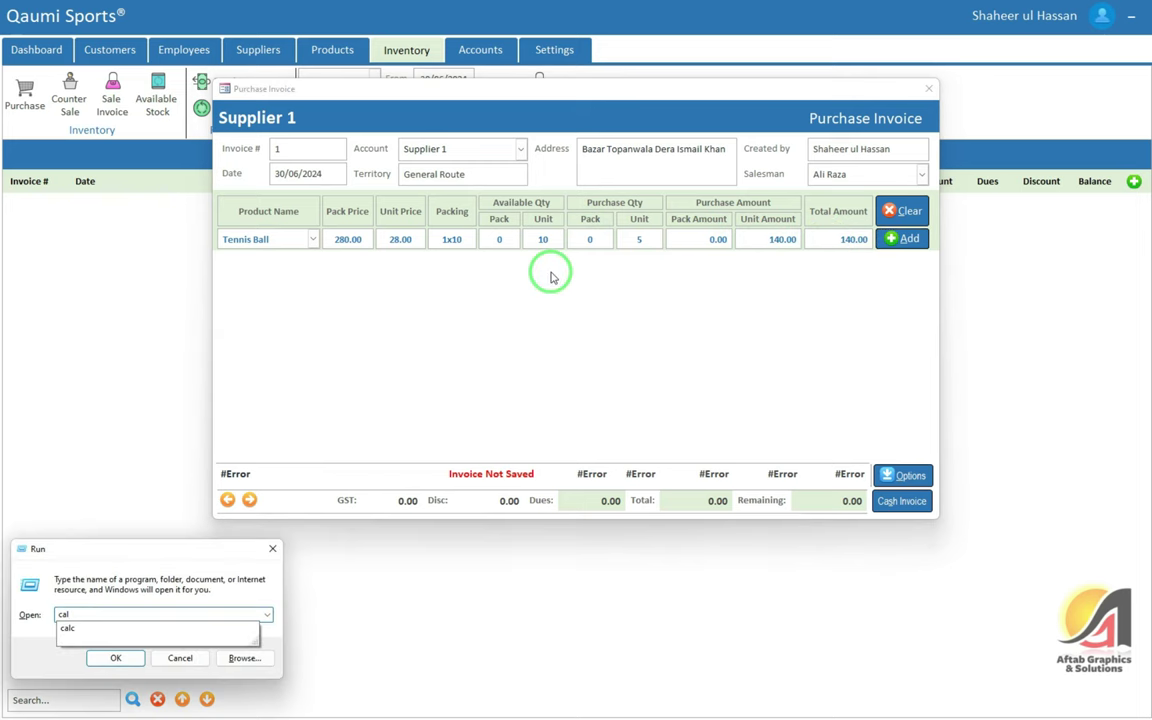
pyautogui.write('c')
pyautogui.press('Return')
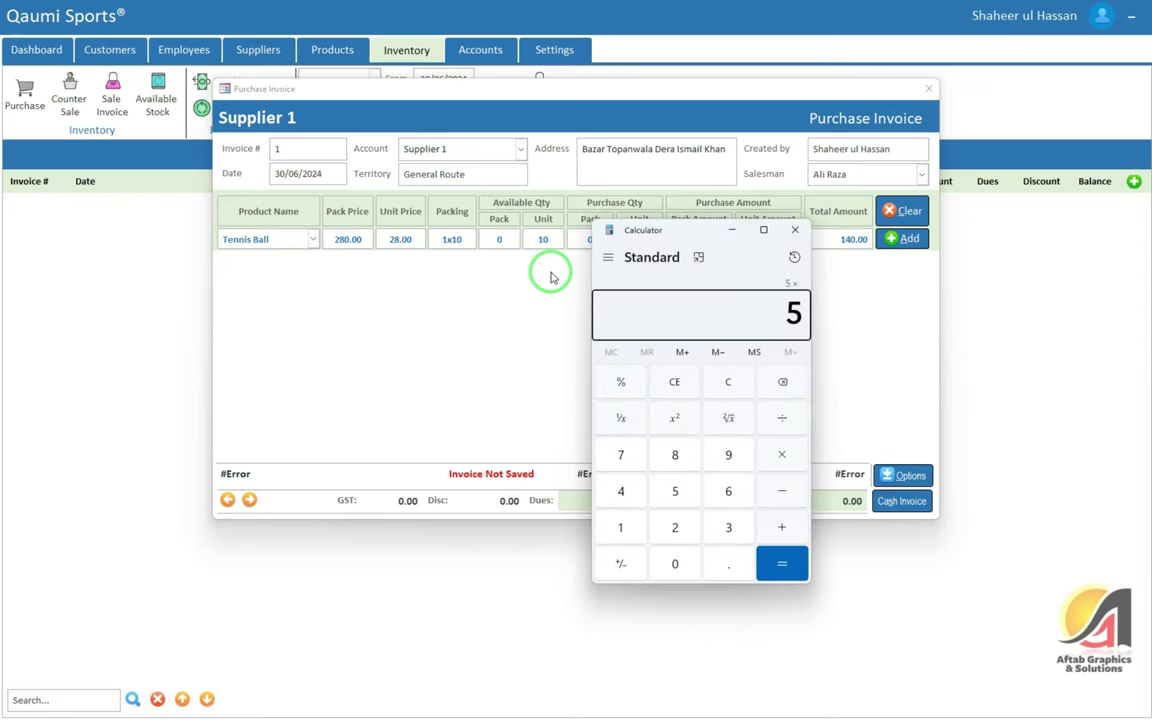
pyautogui.moveTo(694, 231); pyautogui.dragTo(474, 293)
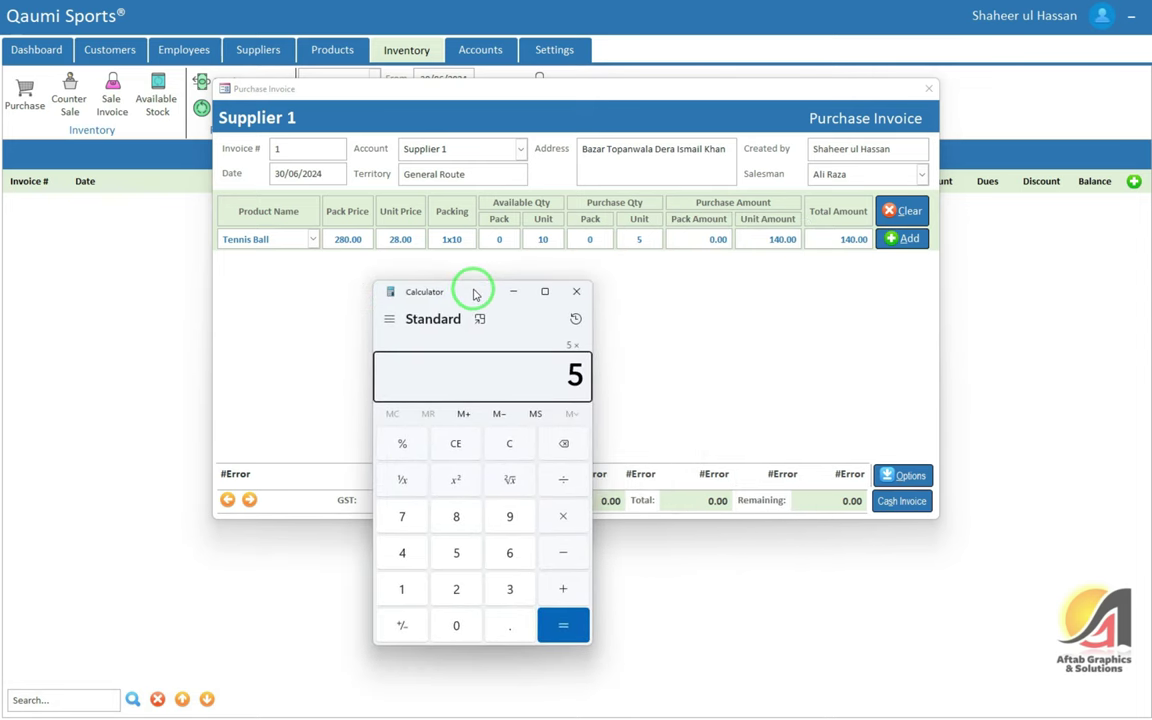
pyautogui.press('Return')
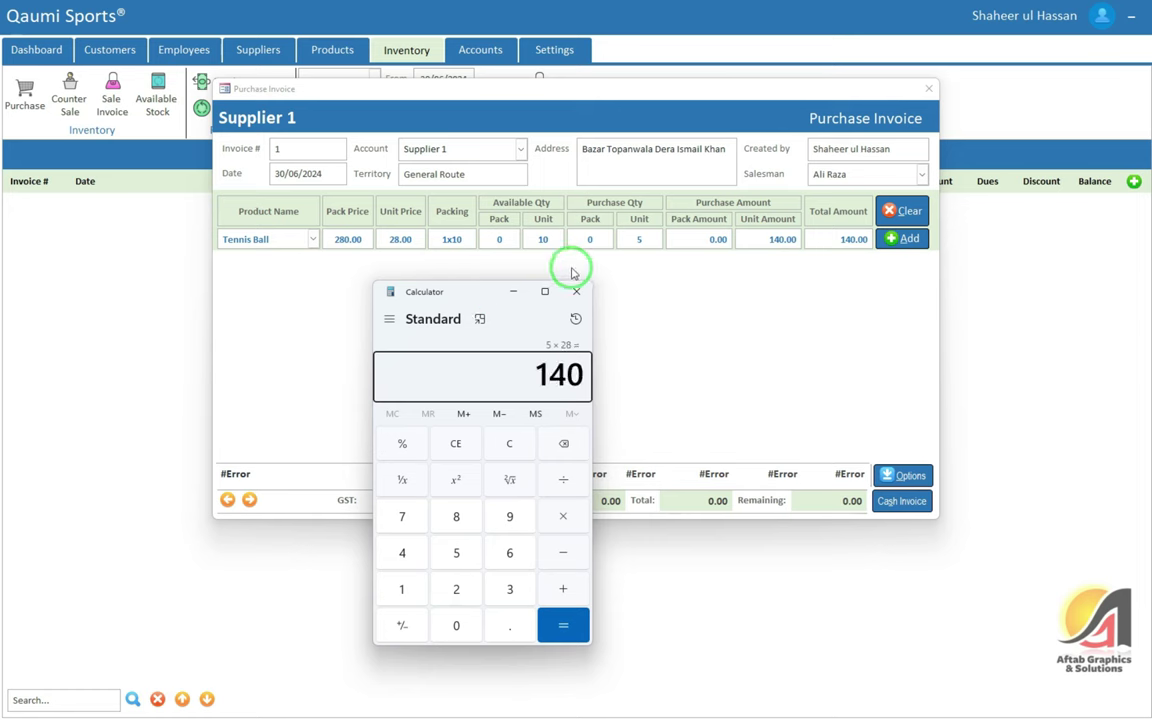
pyautogui.click(576, 291)
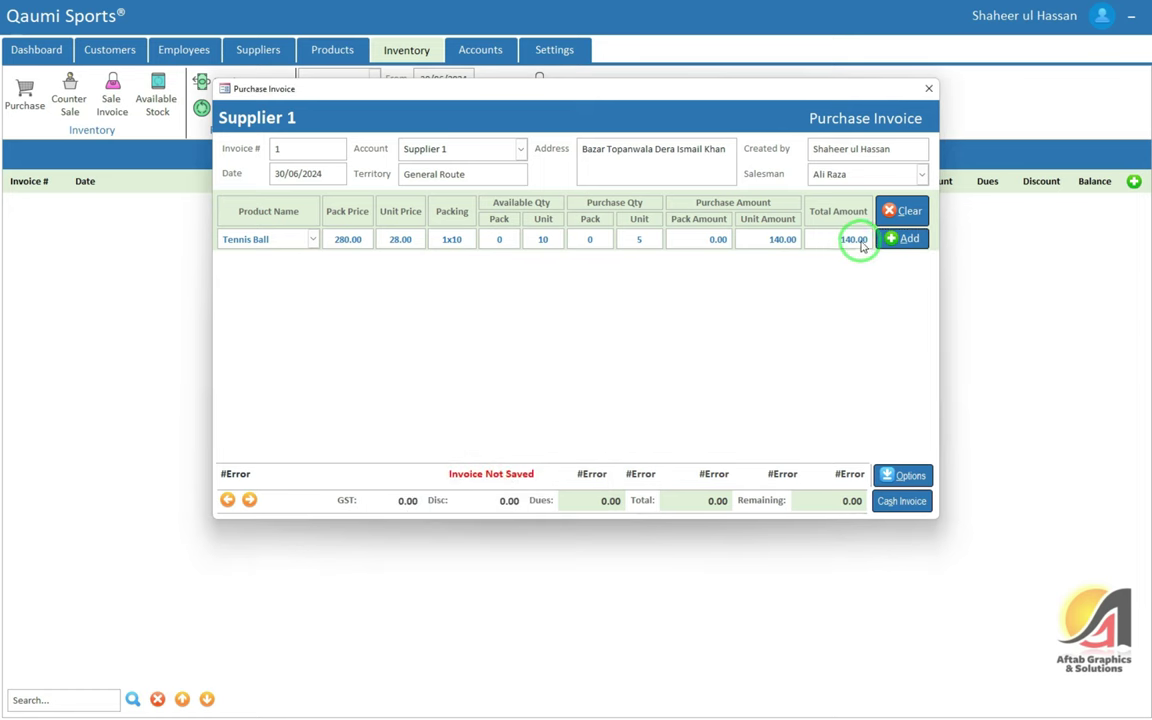
pyautogui.click(905, 239)
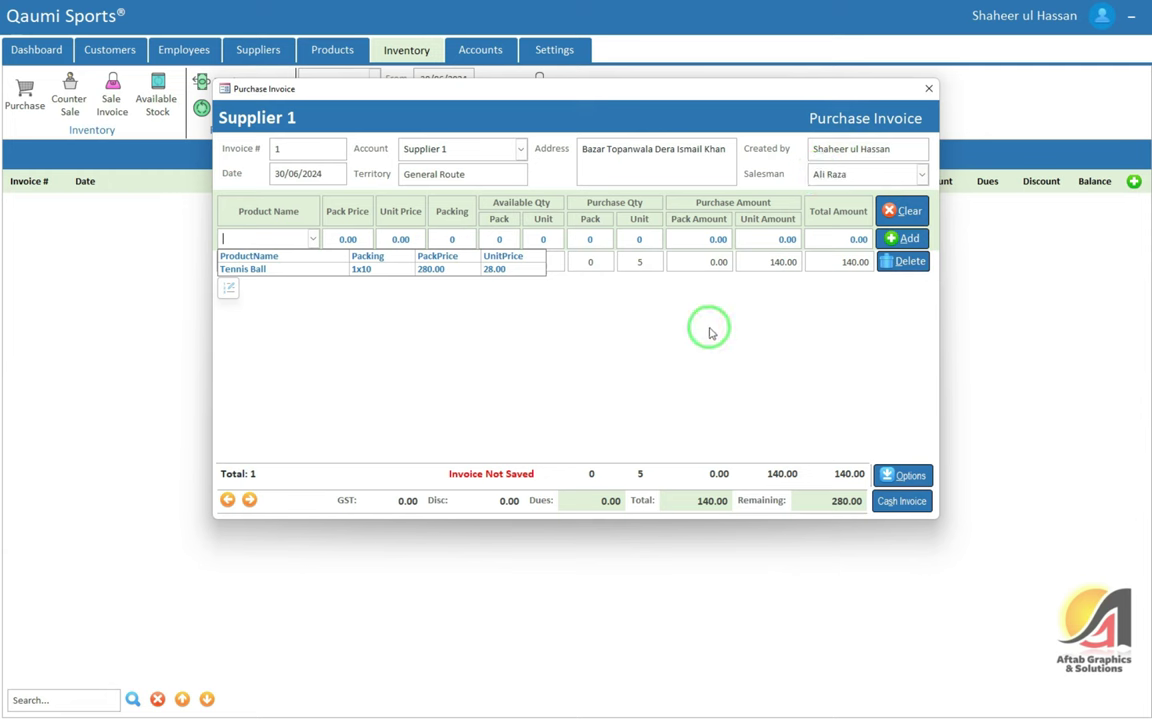
pyautogui.click(709, 332)
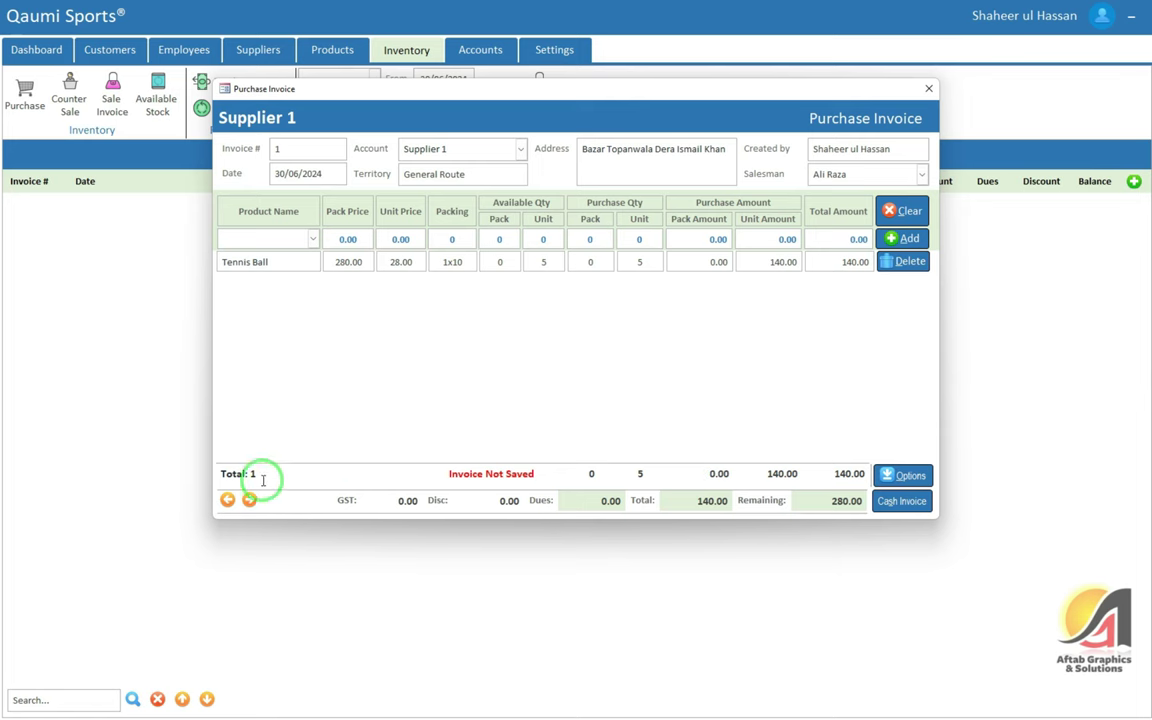
pyautogui.moveTo(263, 480); pyautogui.dragTo(234, 474)
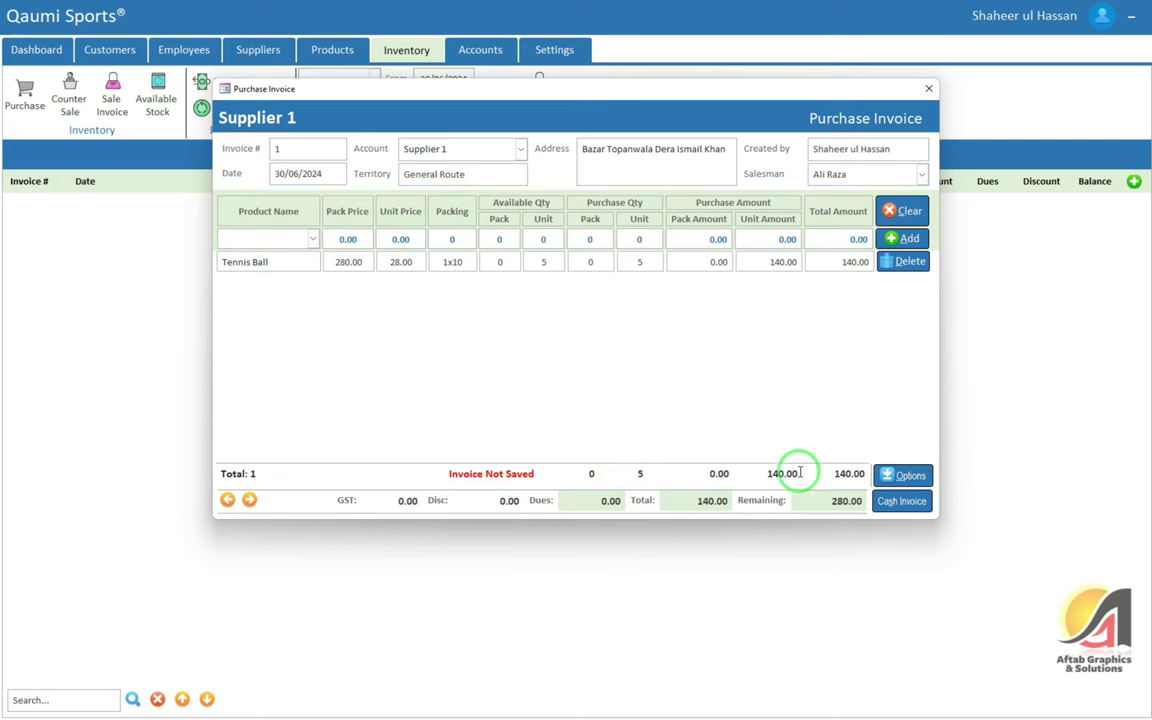
pyautogui.doubleClick(845, 474)
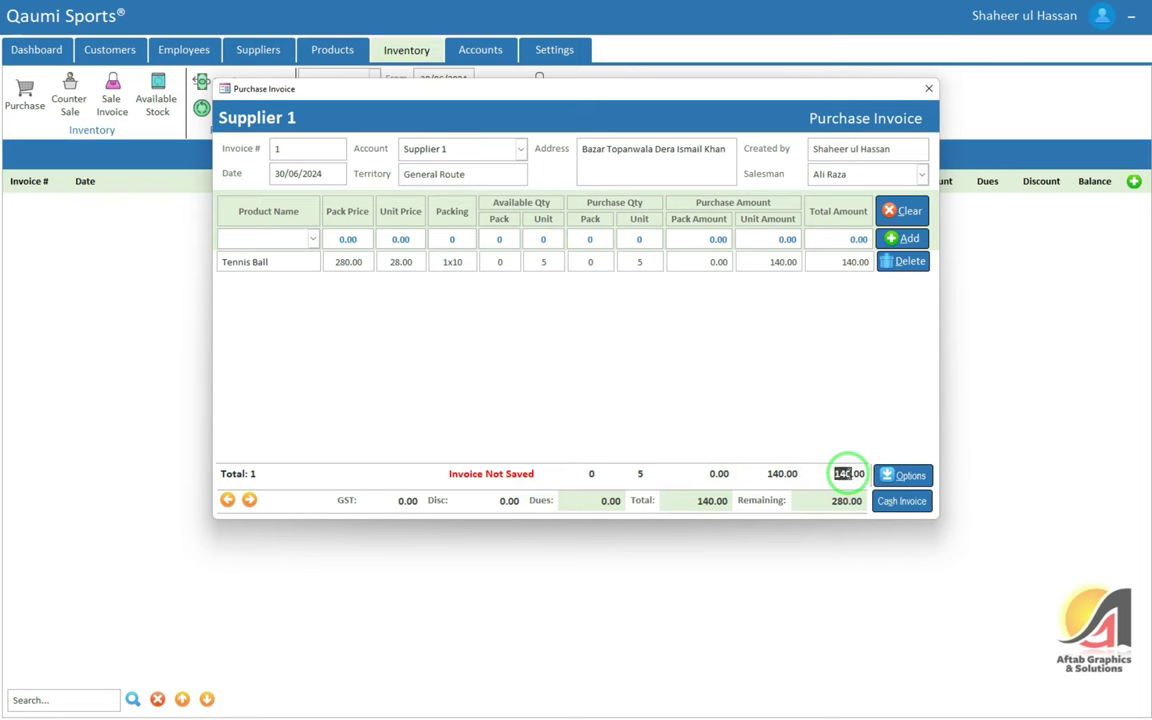
# Replace the invoice's discount value with 50.00
pyautogui.doubleClick(405, 500)
pyautogui.click(509, 500)
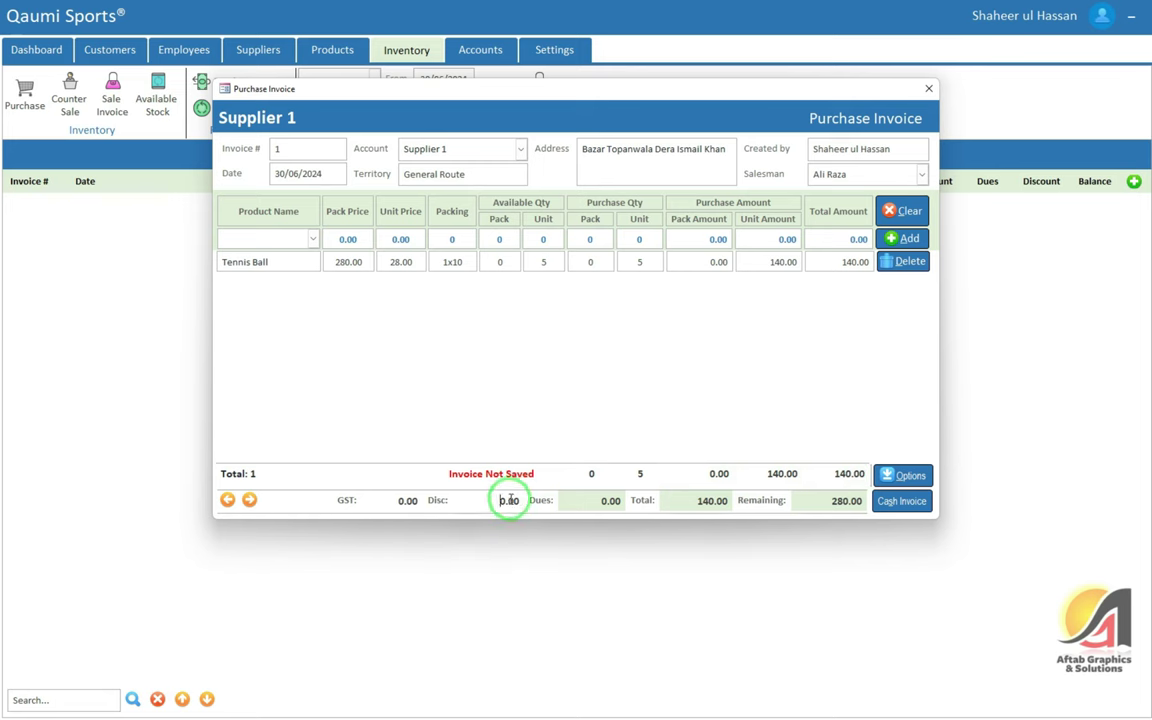
pyautogui.doubleClick(509, 500)
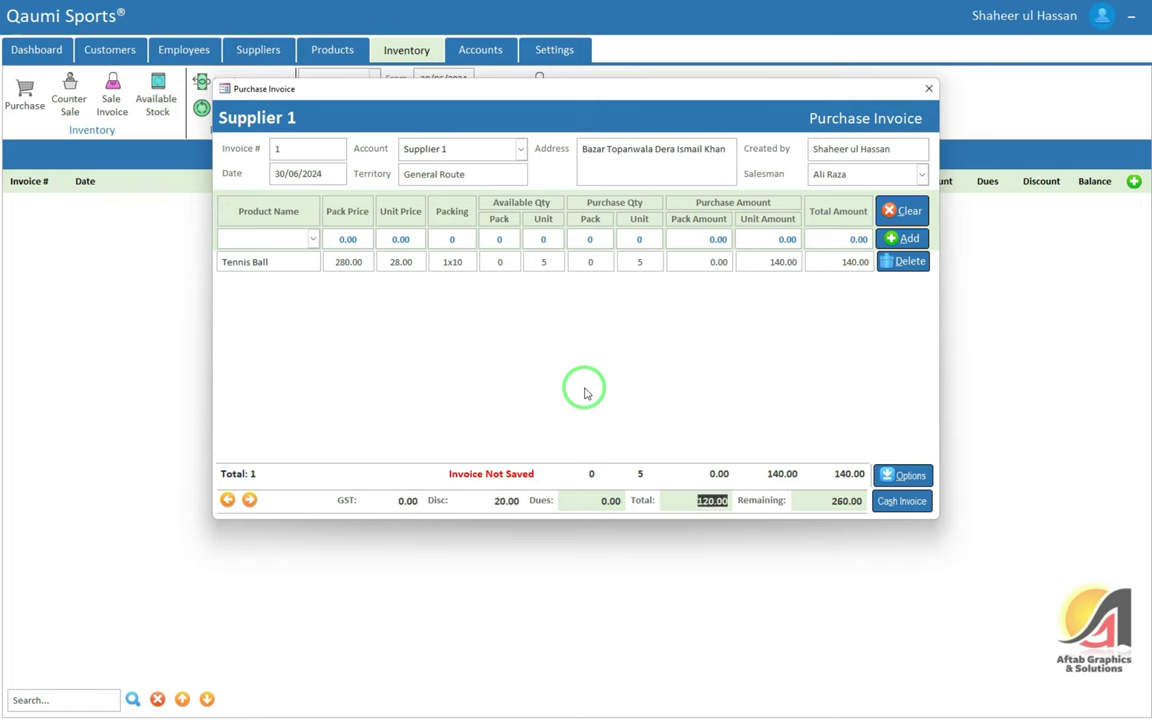
pyautogui.write('50')
pyautogui.press('Tab')
# Check the discounted total of 90.00 and the remaining amount of 230.00
pyautogui.click(500, 499)
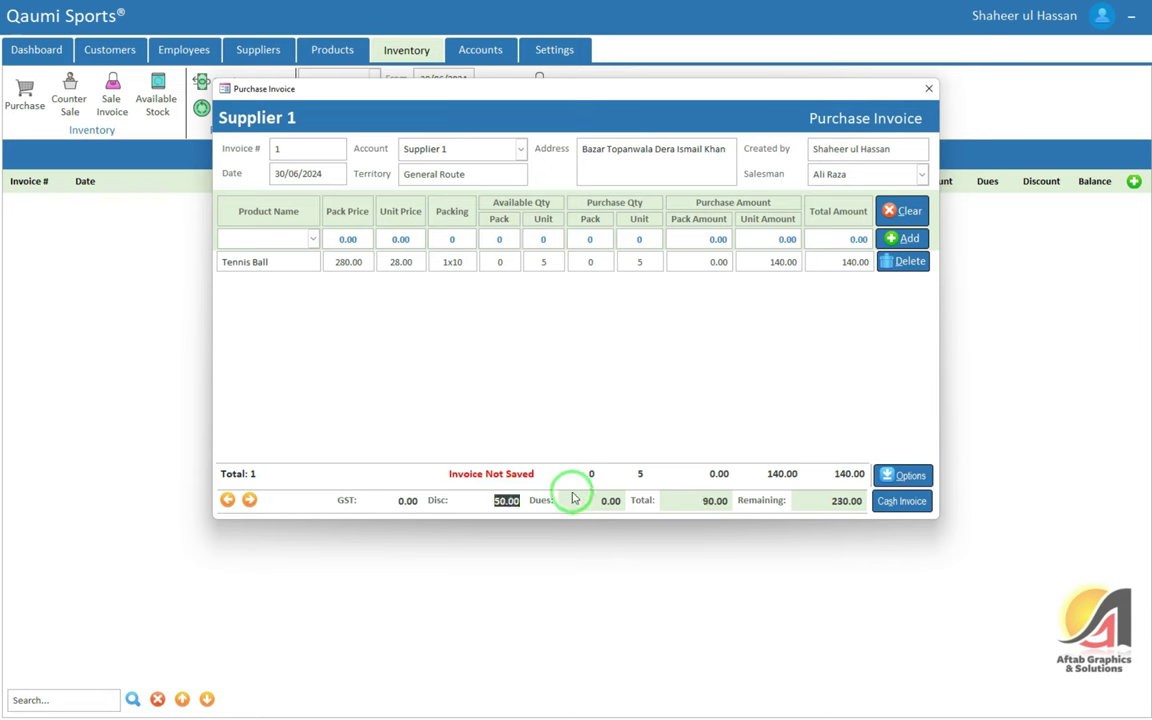
pyautogui.click(715, 502)
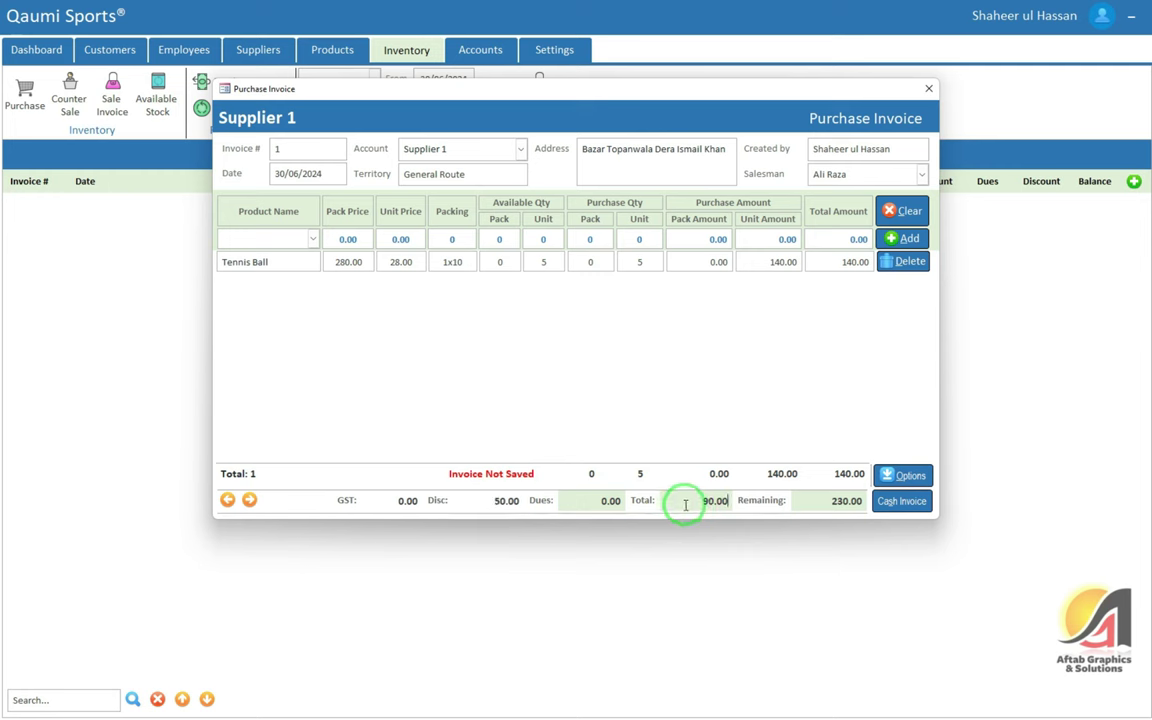
pyautogui.moveTo(681, 501); pyautogui.dragTo(820, 503)
pyautogui.click(822, 506)
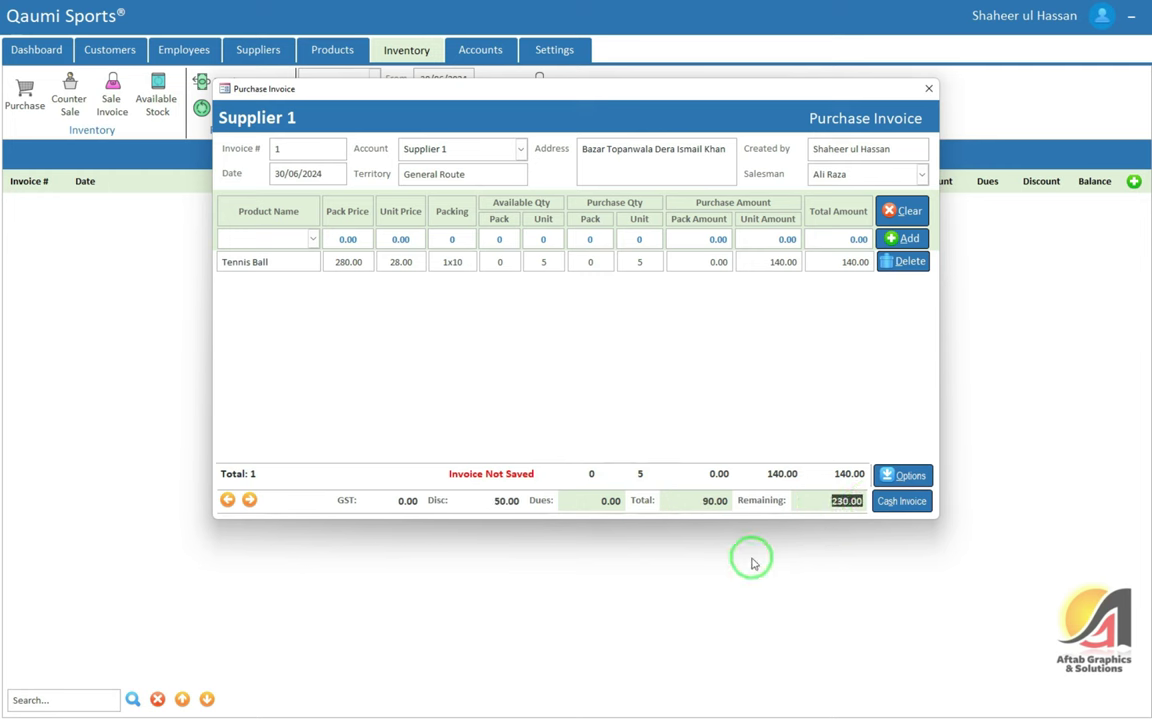
pyautogui.click(694, 497)
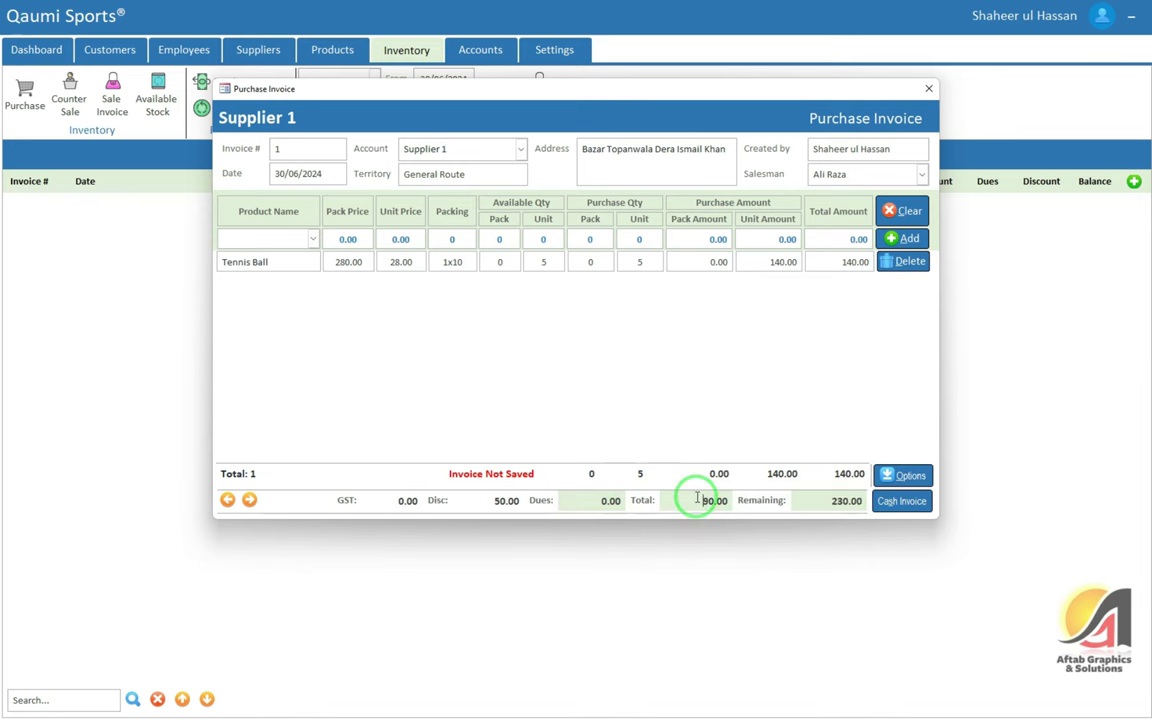
# Close the invoice and review the amounts due to each supplier
pyautogui.click(929, 88)
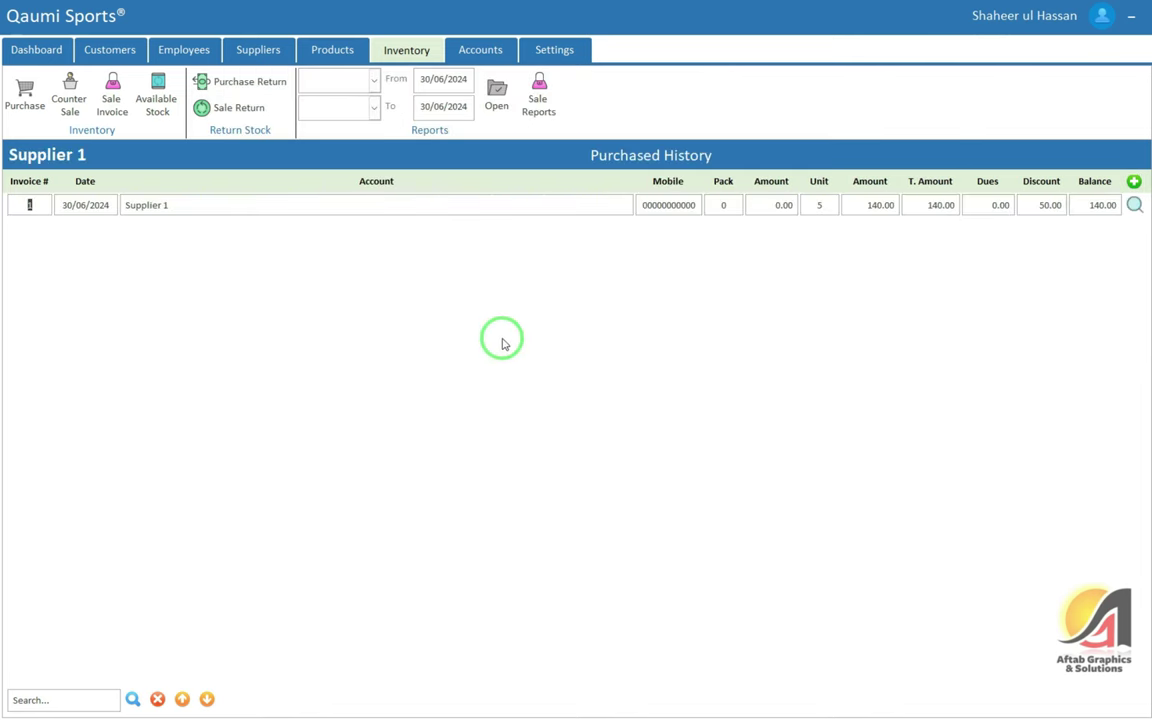
pyautogui.click(108, 50)
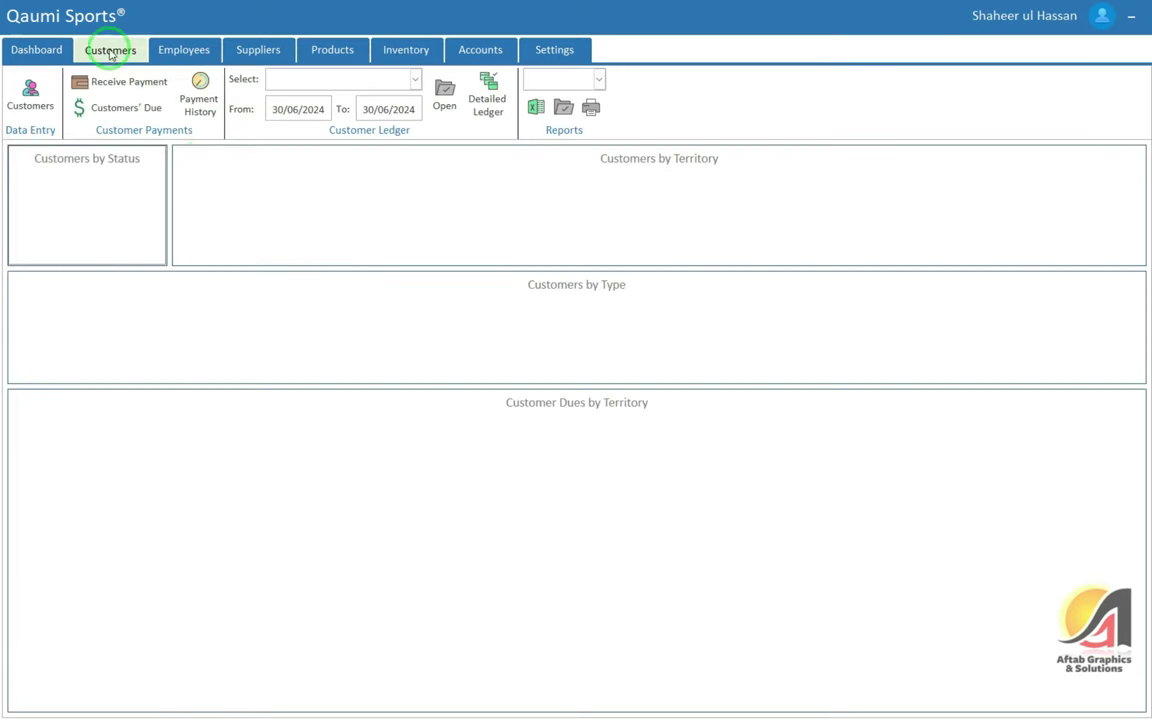
pyautogui.click(262, 52)
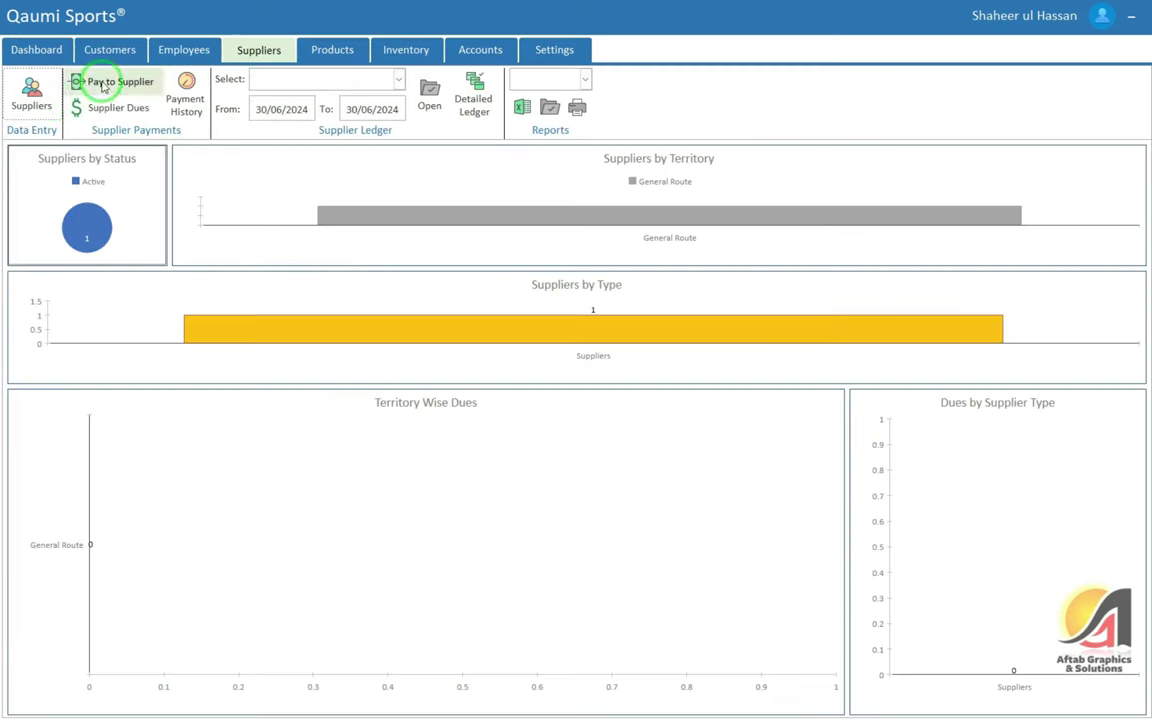
pyautogui.click(75, 82)
pyautogui.click(115, 108)
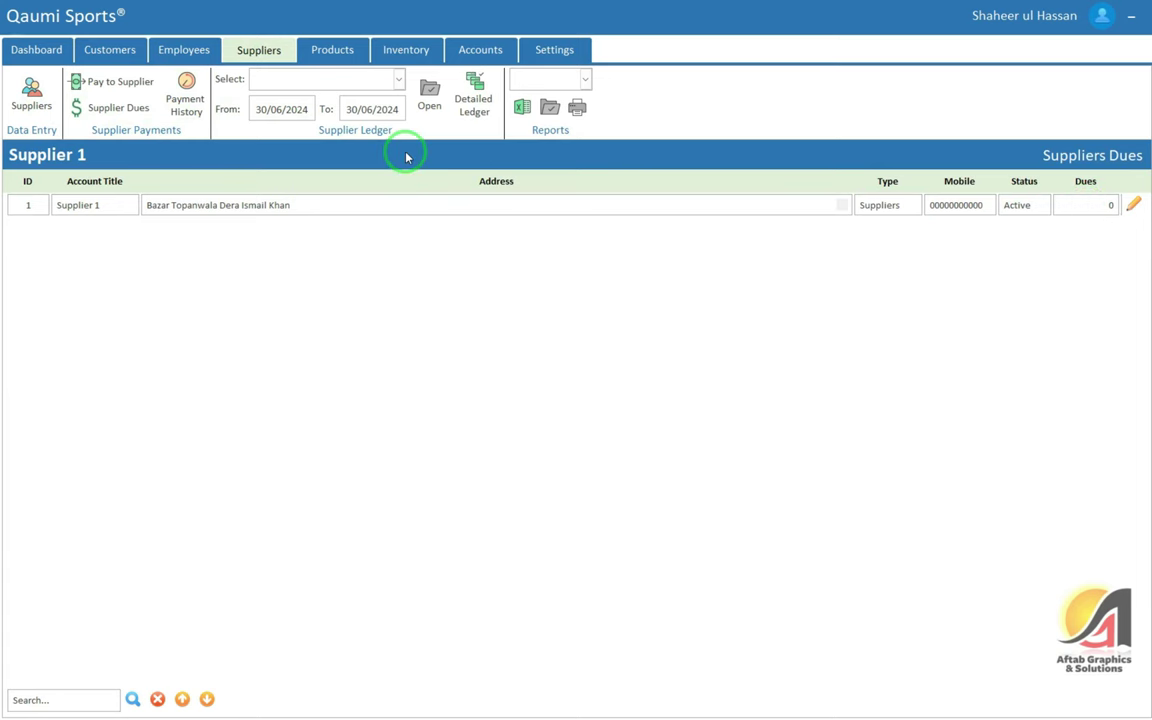
# Open Supplier 1's invoice from the Inventory Purchased History list
pyautogui.click(412, 48)
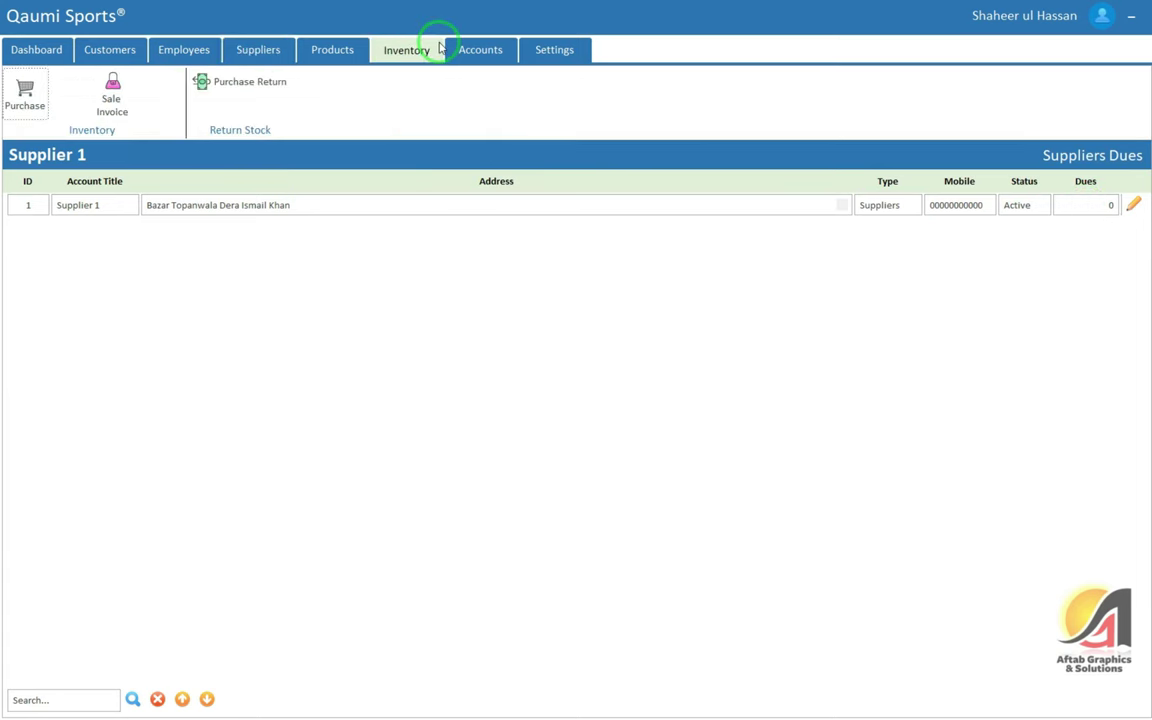
pyautogui.click(25, 95)
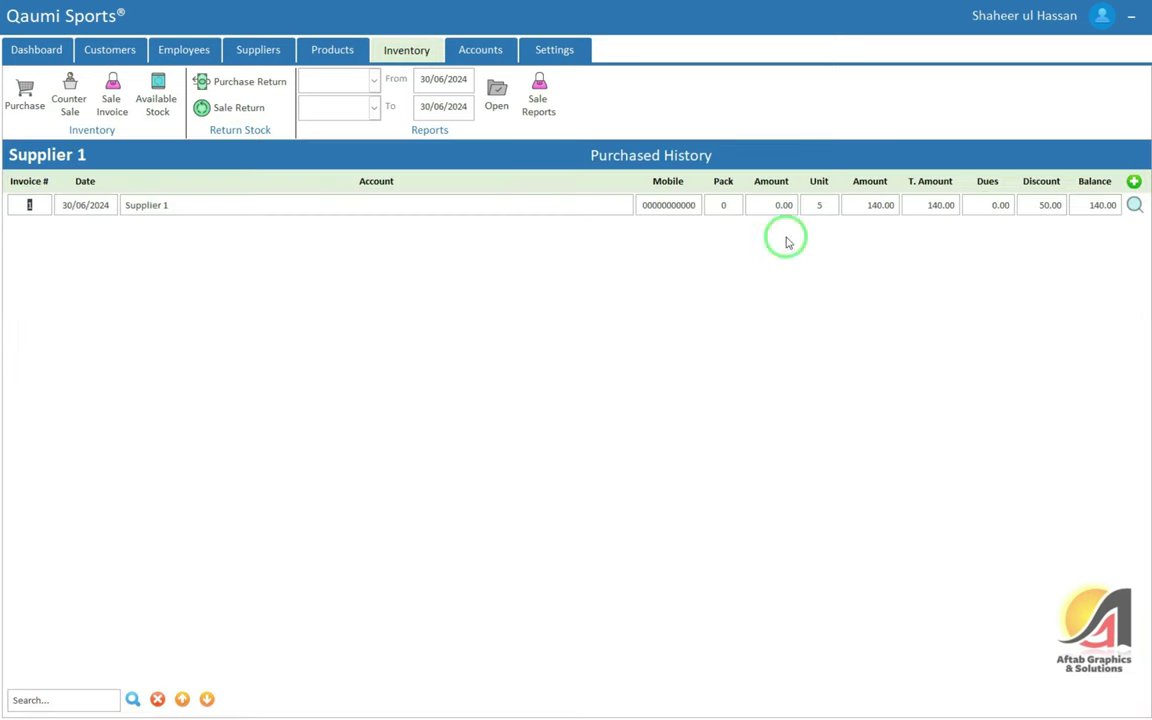
pyautogui.click(1136, 205)
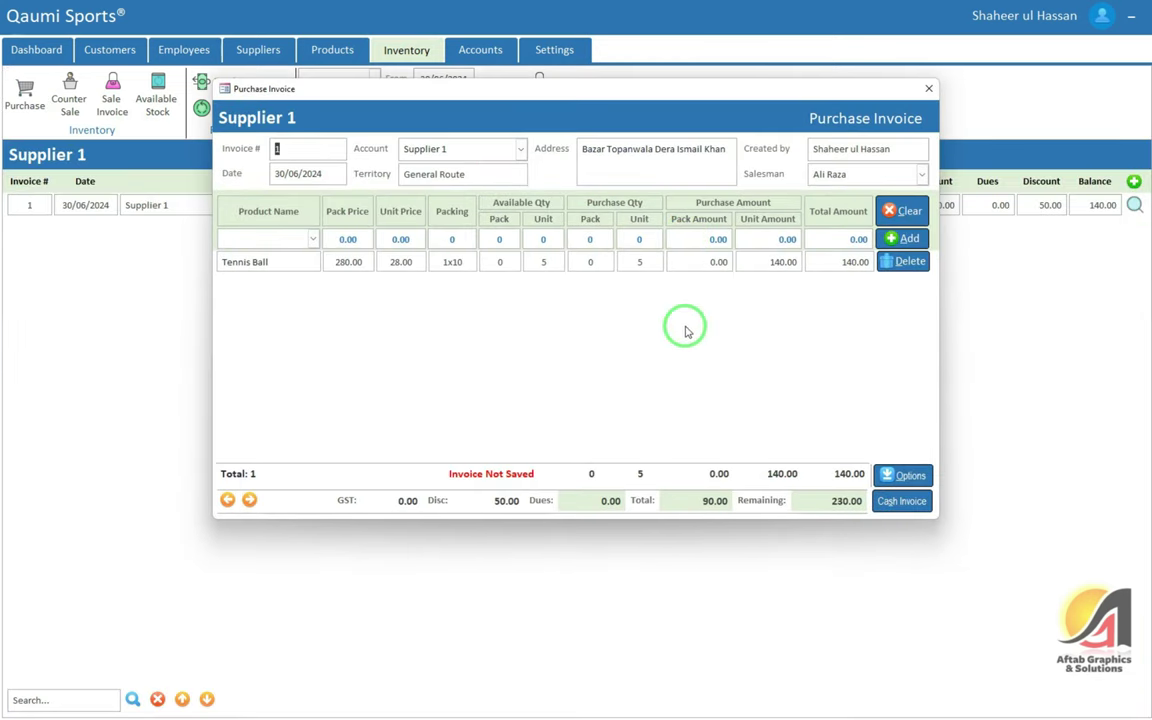
pyautogui.moveTo(667, 95); pyautogui.dragTo(664, 258)
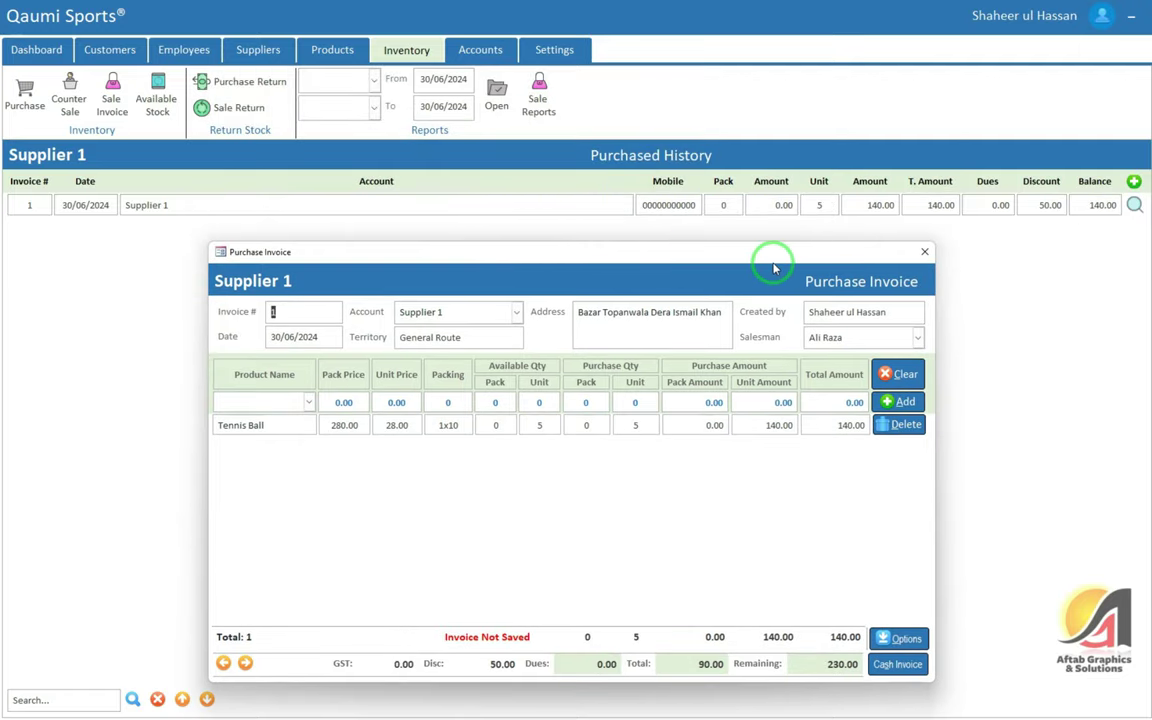
pyautogui.moveTo(773, 268); pyautogui.dragTo(793, 197)
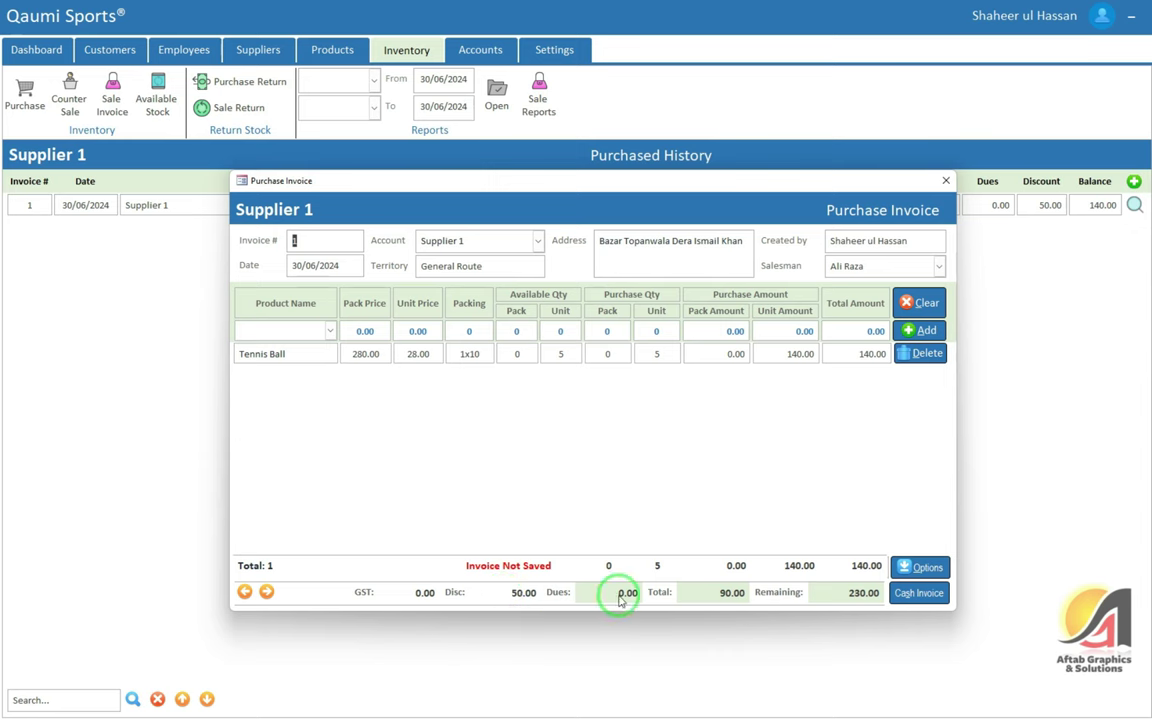
pyautogui.press('Tab')
pyautogui.press('Tab')
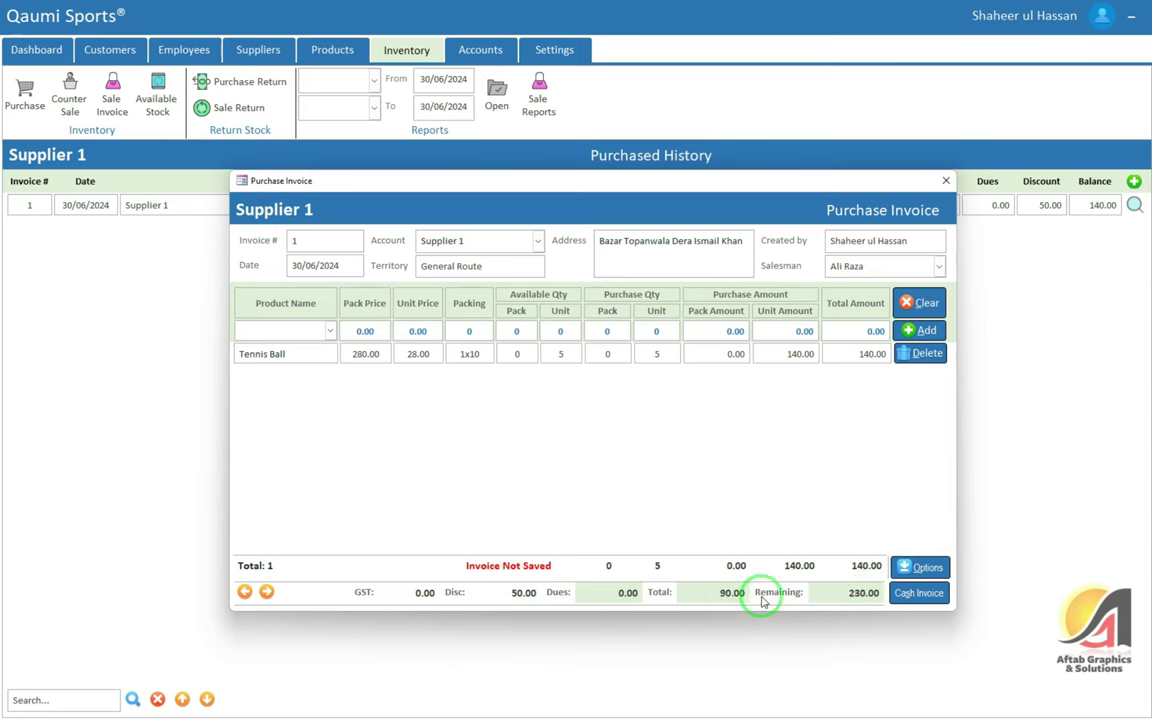
pyautogui.click(856, 593)
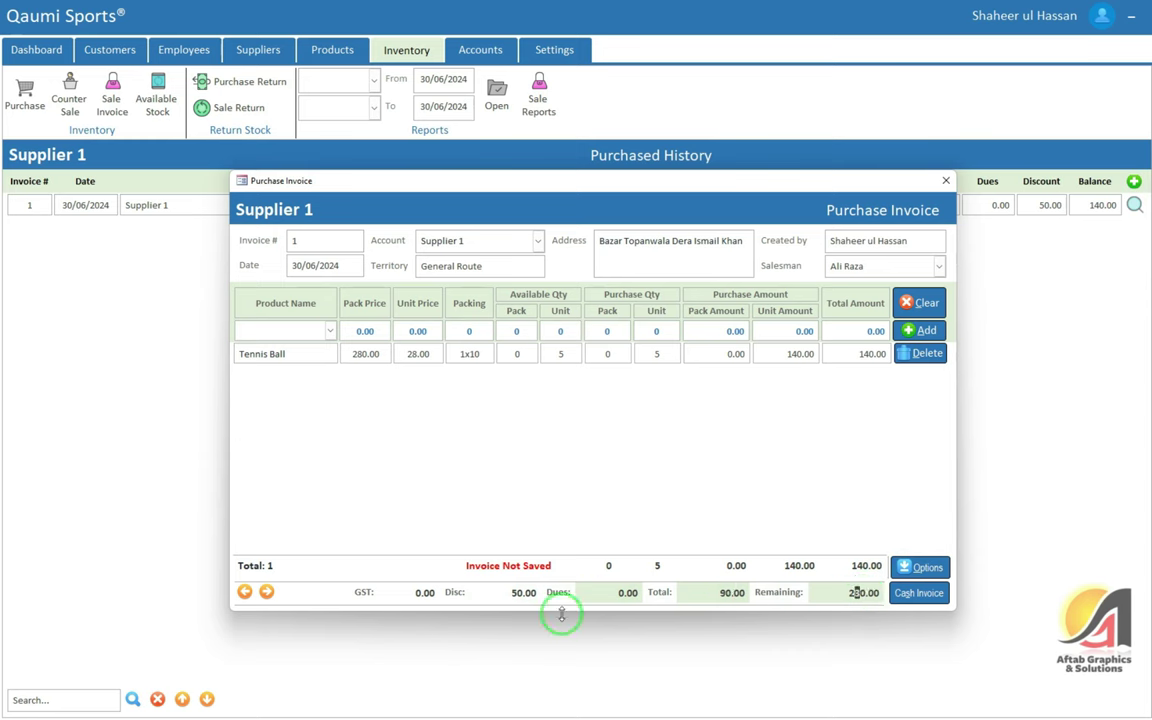
pyautogui.click(927, 569)
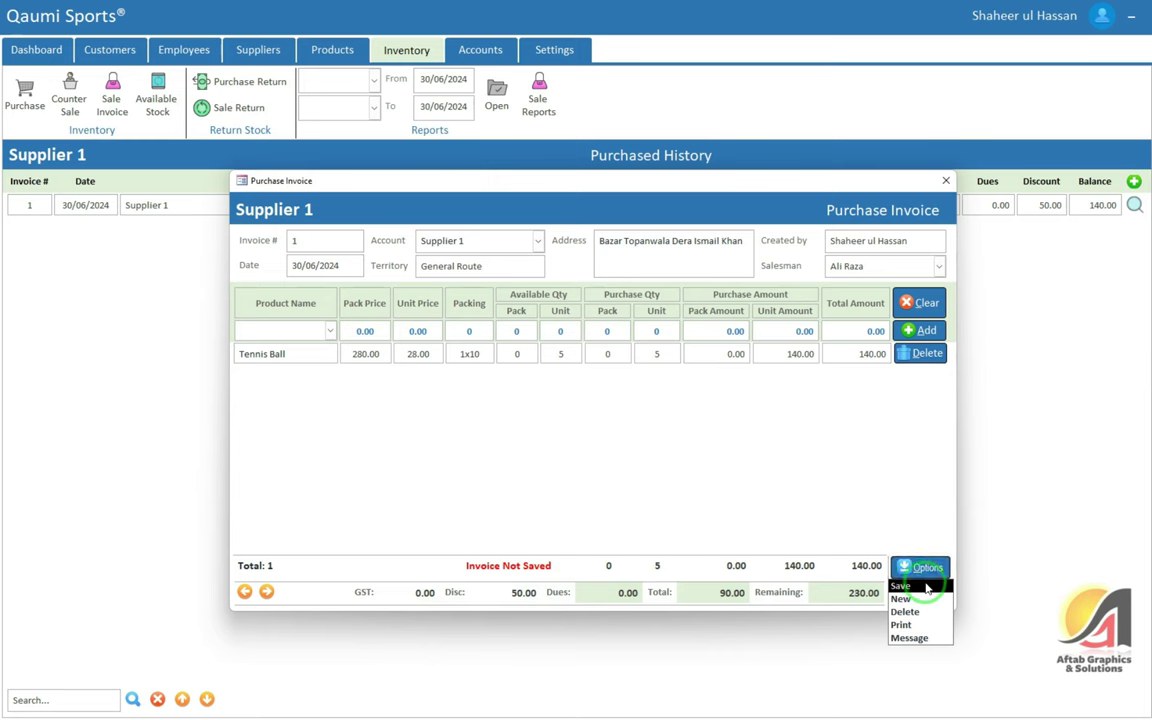
pyautogui.moveTo(698, 184); pyautogui.dragTo(676, 103)
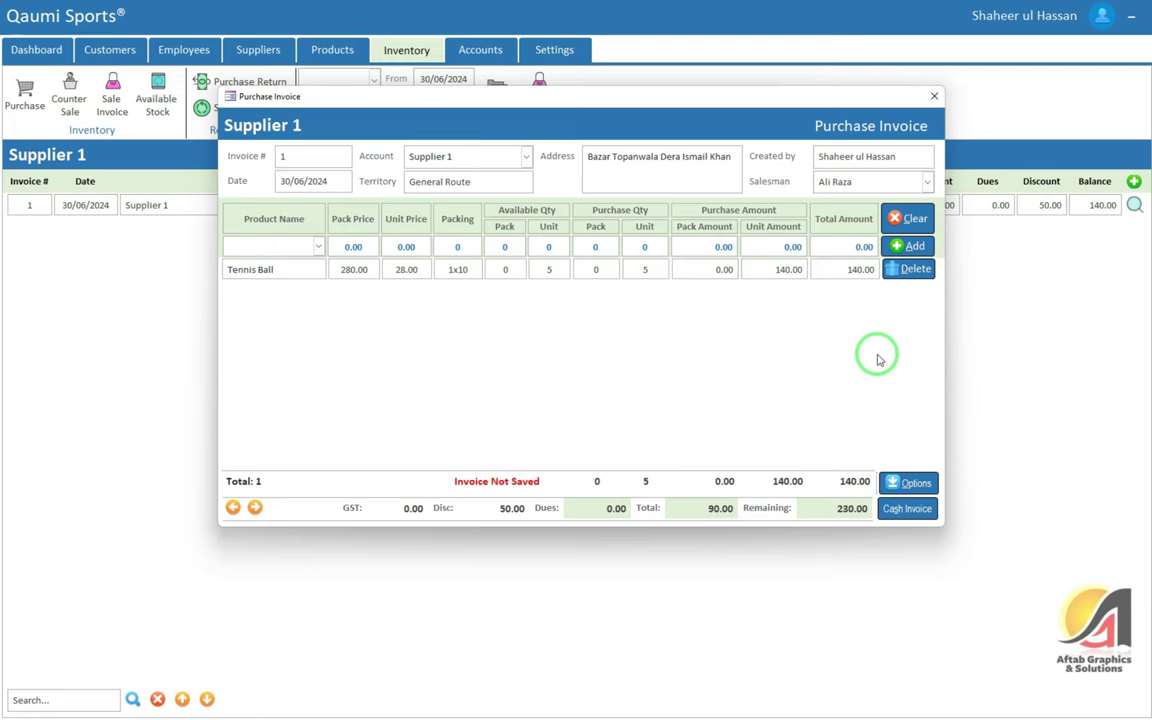
pyautogui.click(933, 96)
pyautogui.click(330, 49)
pyautogui.click(110, 49)
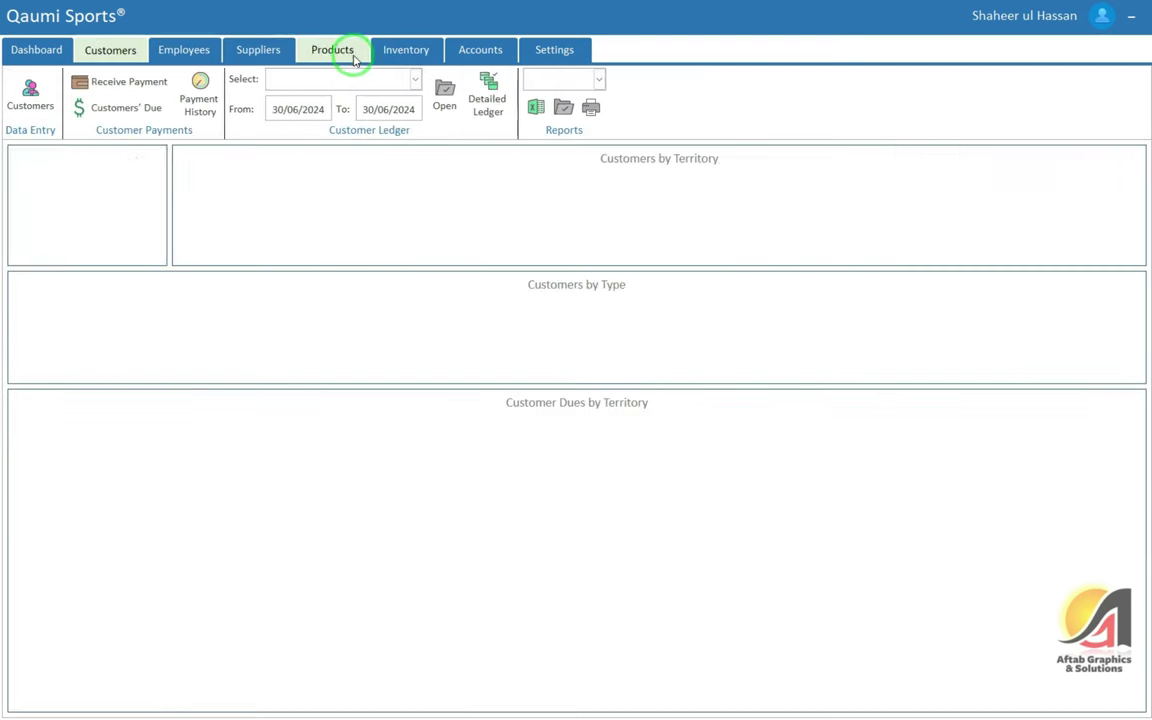
pyautogui.click(24, 95)
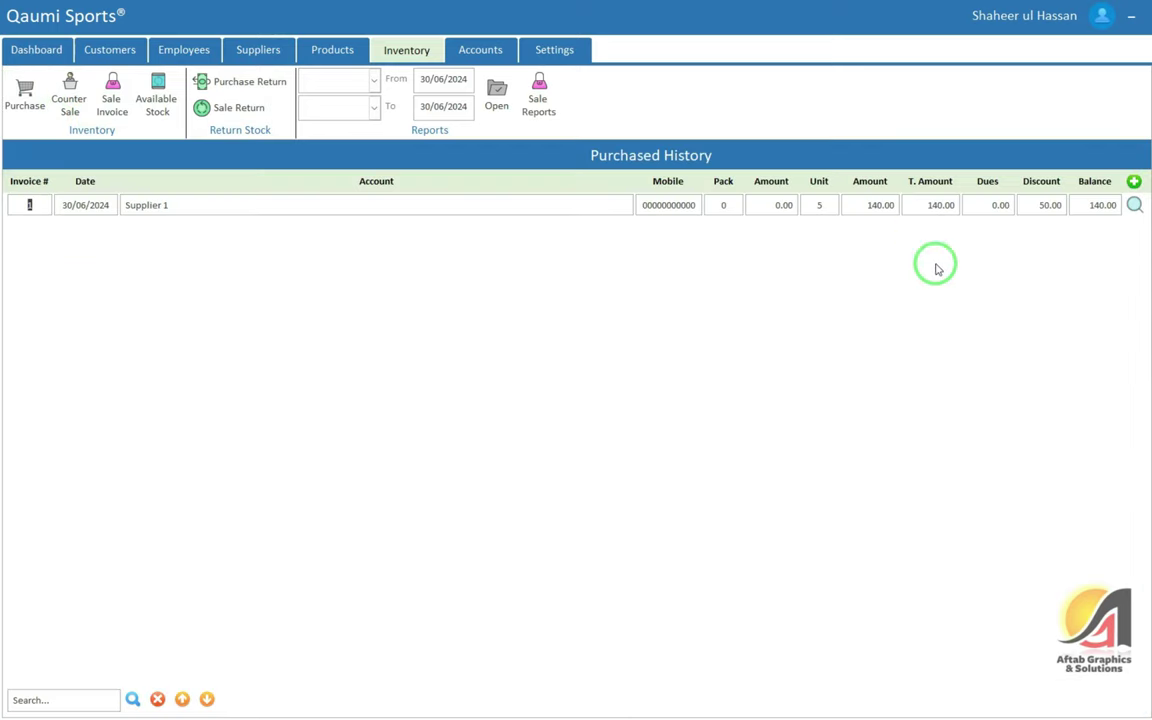
pyautogui.click(1135, 206)
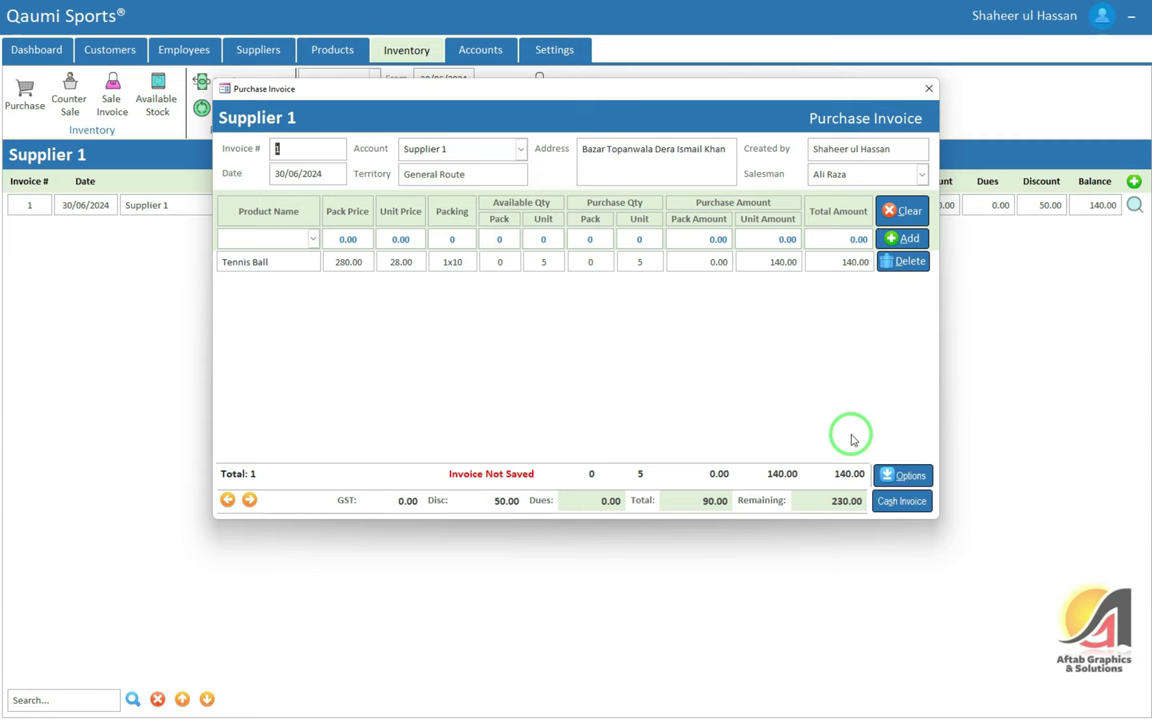
# Save the purchase invoice and dismiss the record-saved confirmation
pyautogui.click(905, 475)
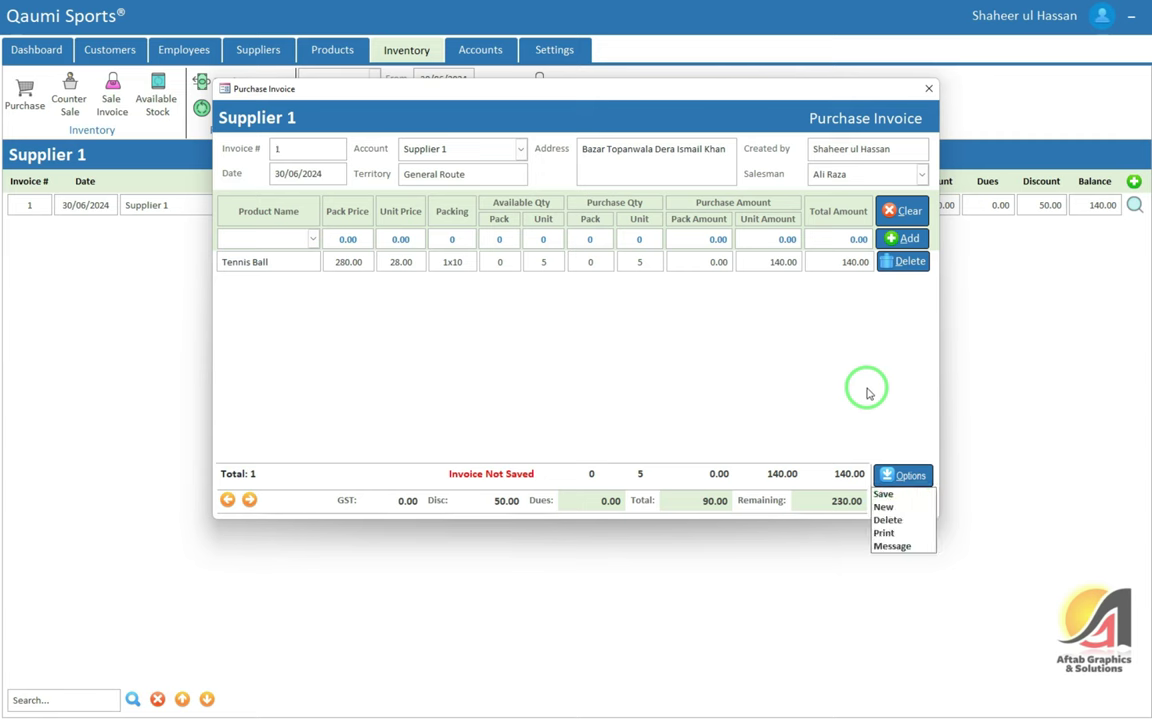
pyautogui.click(900, 494)
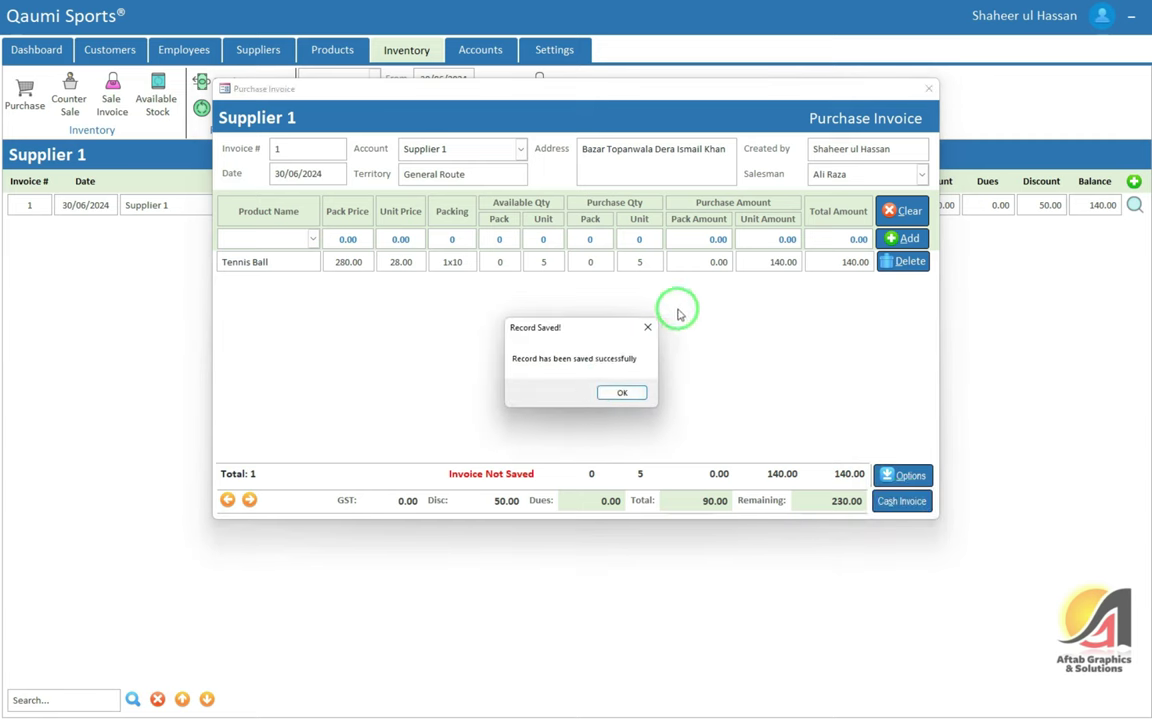
pyautogui.click(635, 391)
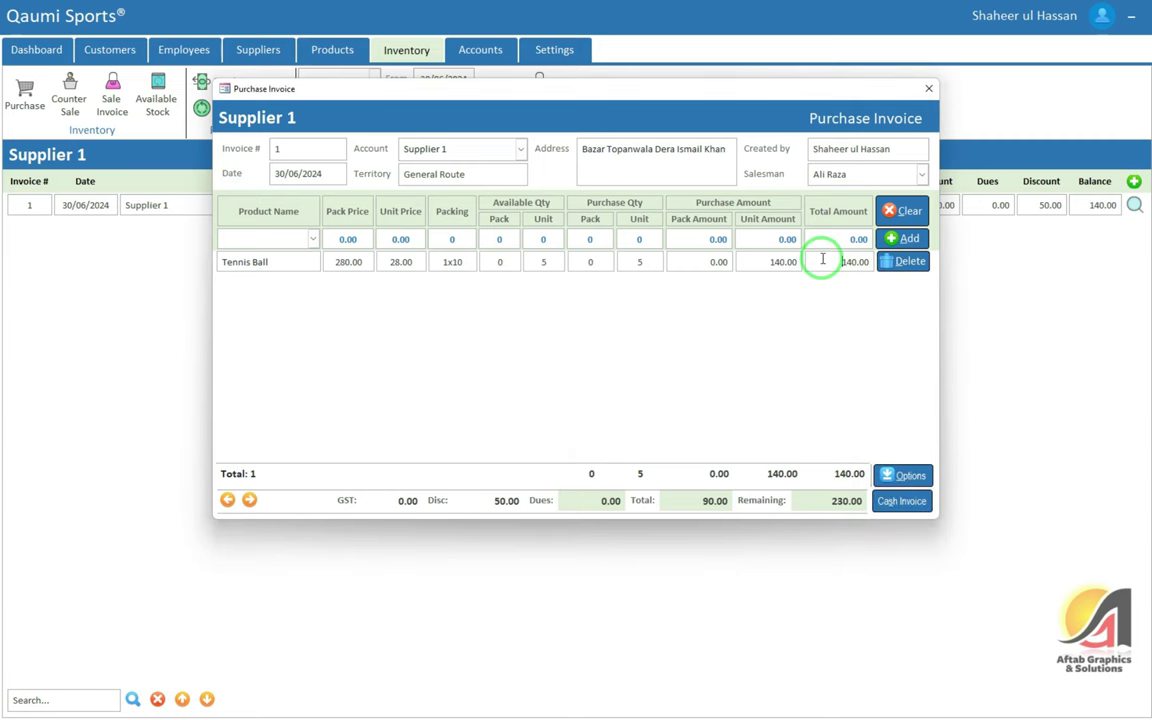
# Start a new blank invoice, then navigate back to the Supplier 1 invoice
pyautogui.click(905, 475)
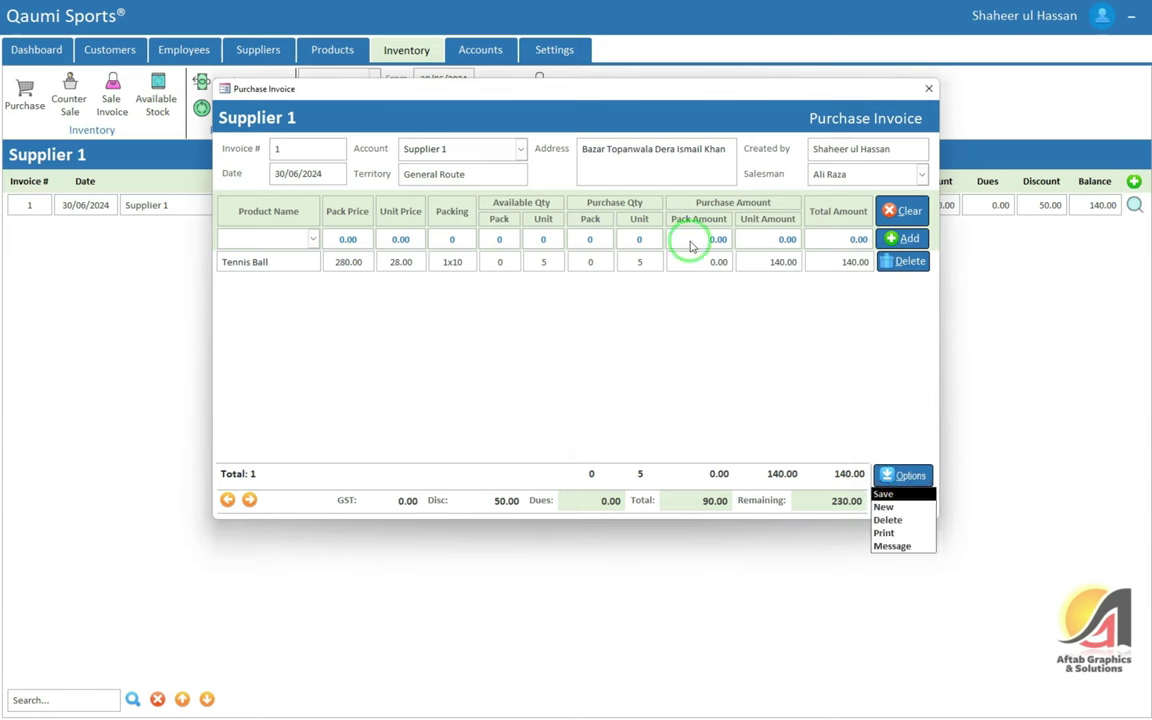
pyautogui.click(893, 510)
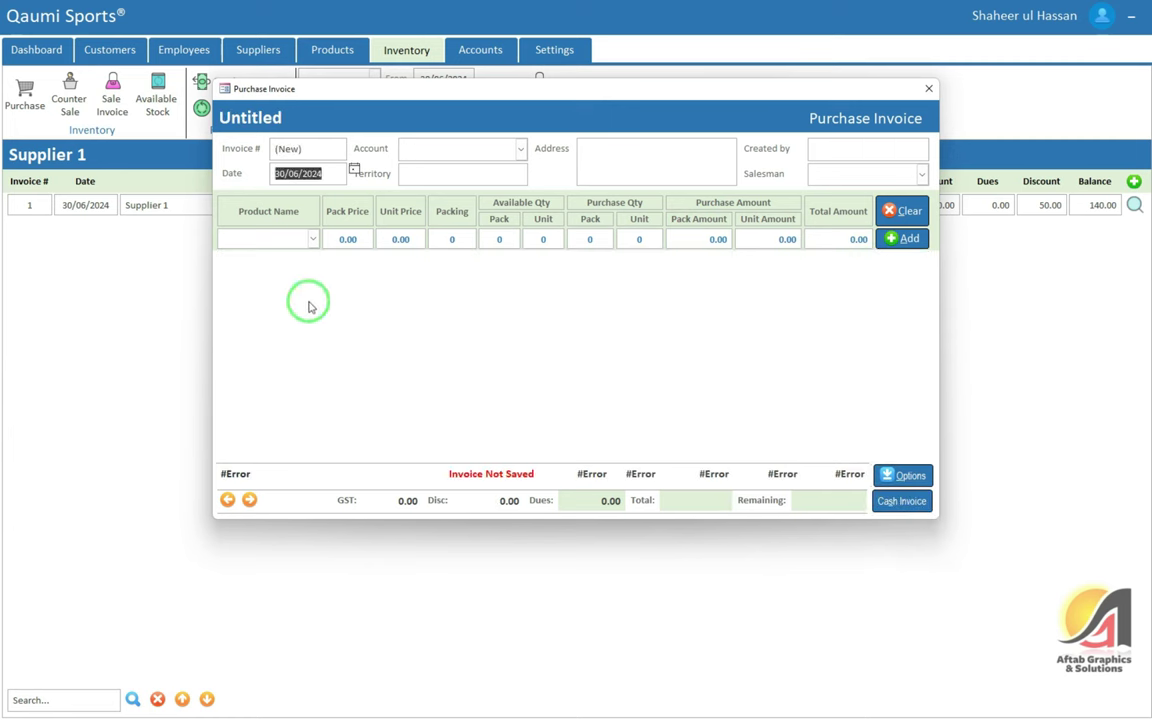
pyautogui.click(229, 500)
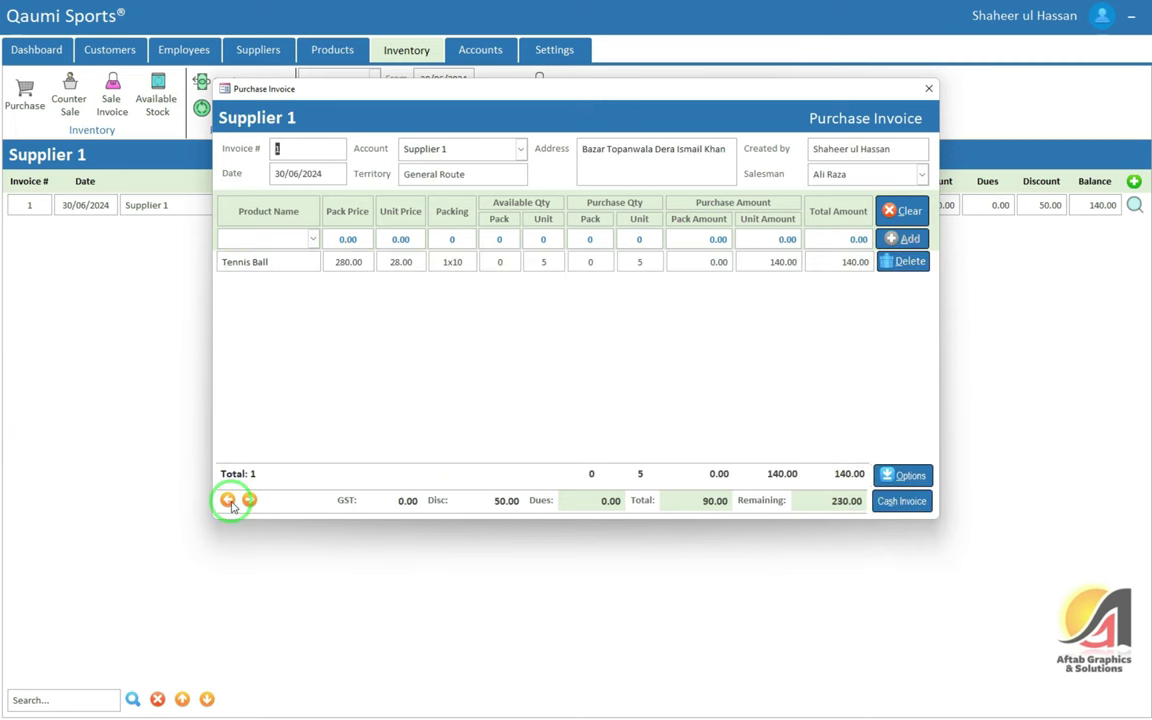
pyautogui.click(250, 500)
pyautogui.click(228, 500)
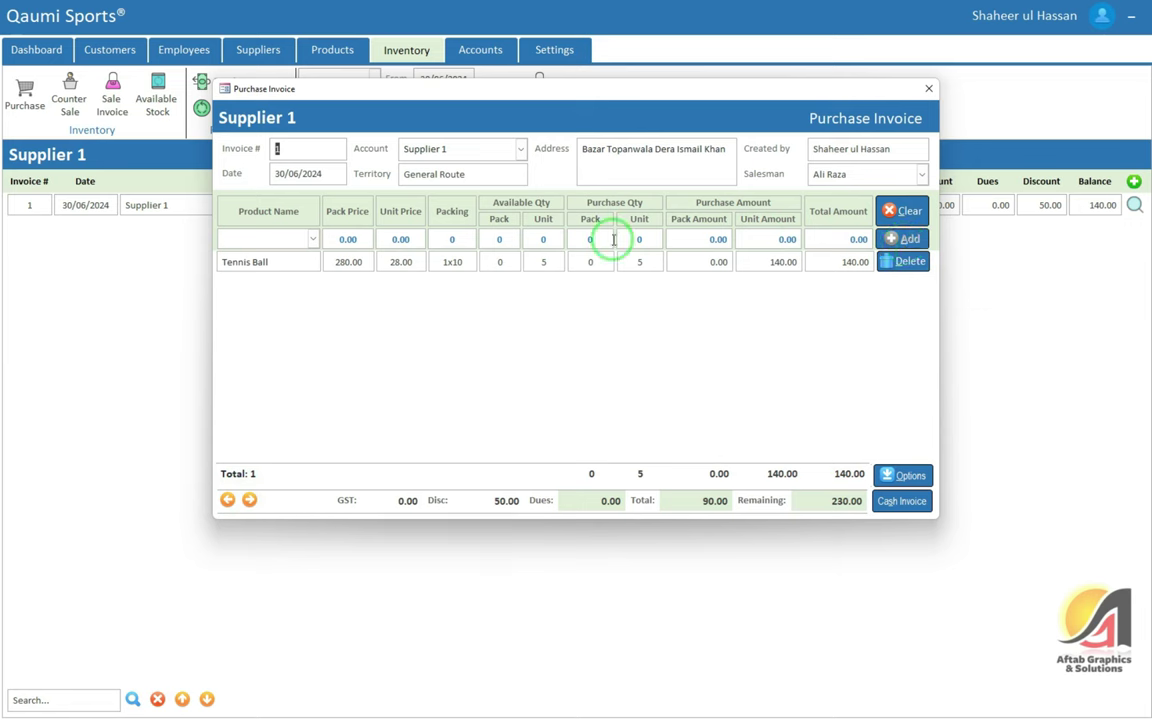
# Cancel a deletion of the invoice, then print the Purchase Invoice report
pyautogui.click(896, 476)
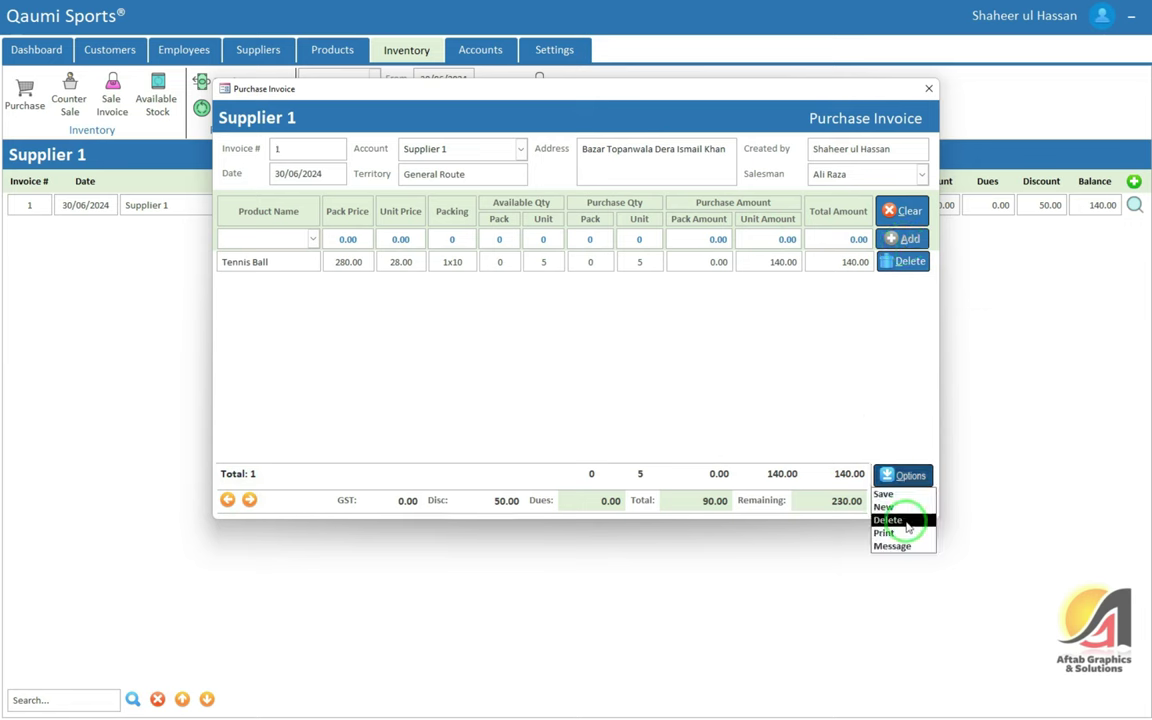
pyautogui.click(905, 522)
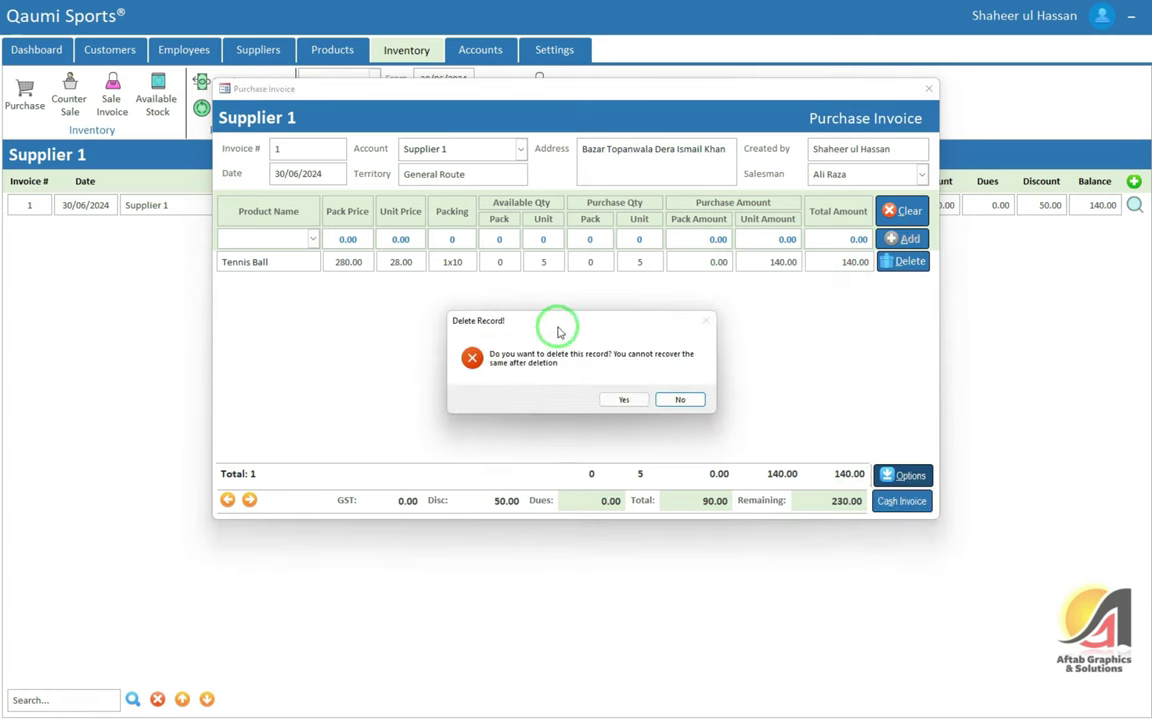
pyautogui.click(684, 403)
pyautogui.click(908, 475)
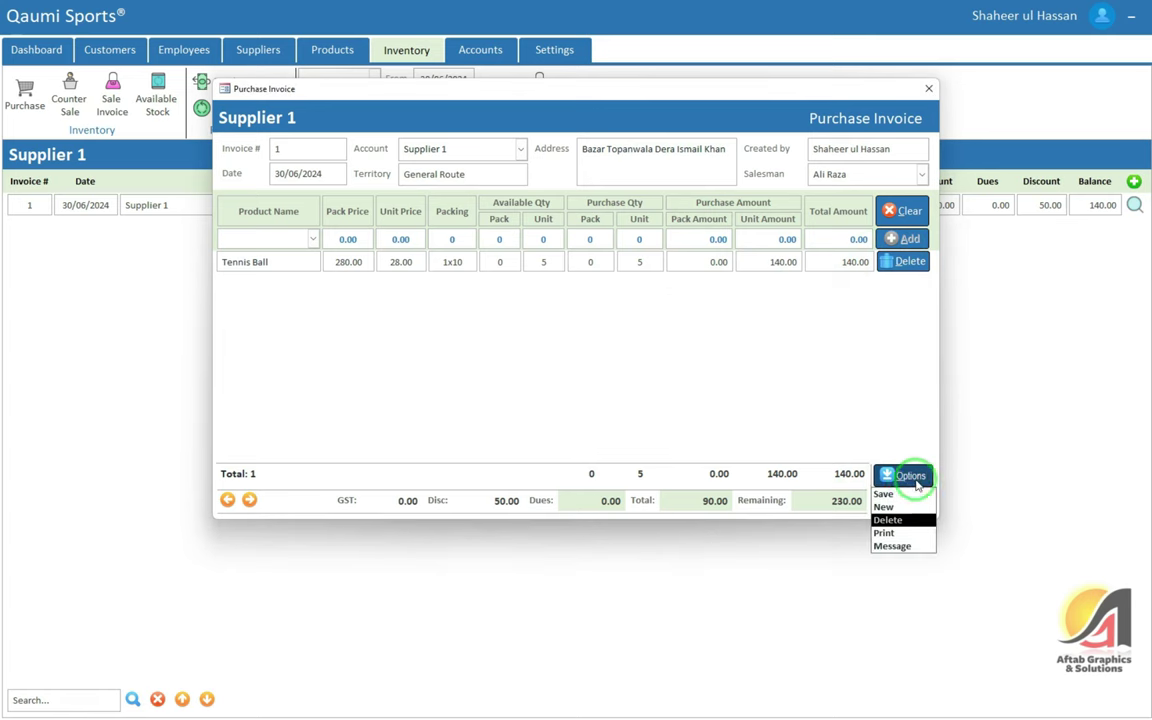
pyautogui.click(904, 535)
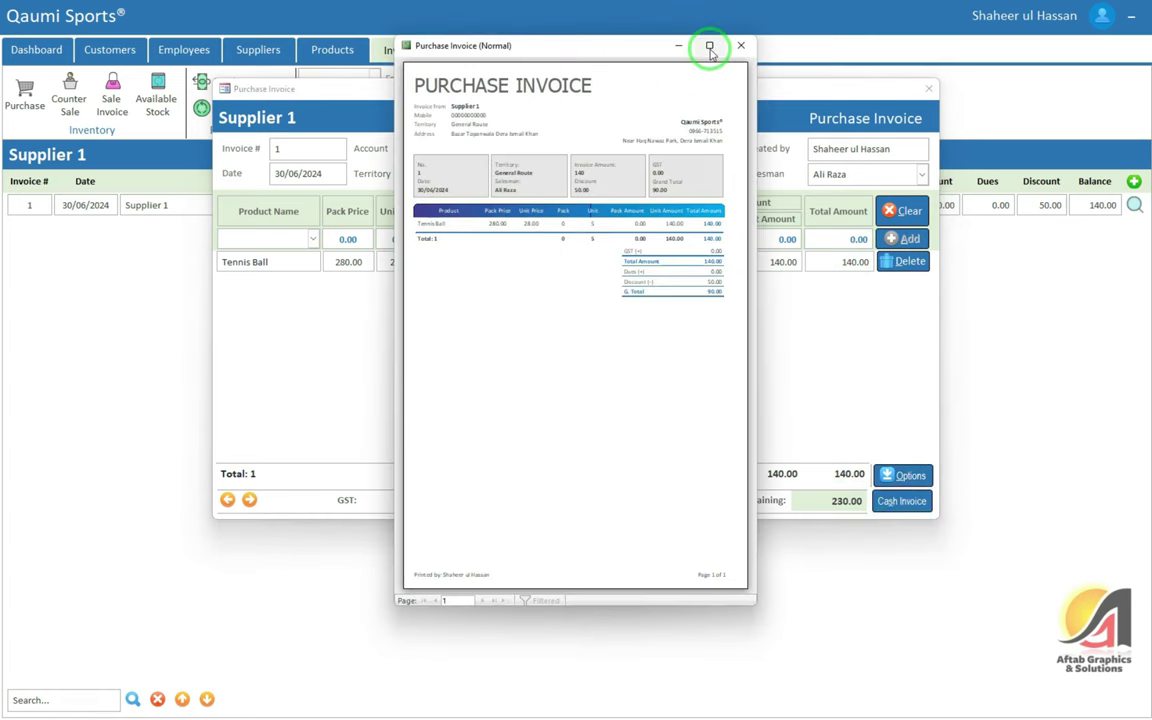
# Maximize the report preview and set its paper size to Letter in Page Setup
pyautogui.click(714, 48)
pyautogui.rightClick(634, 142)
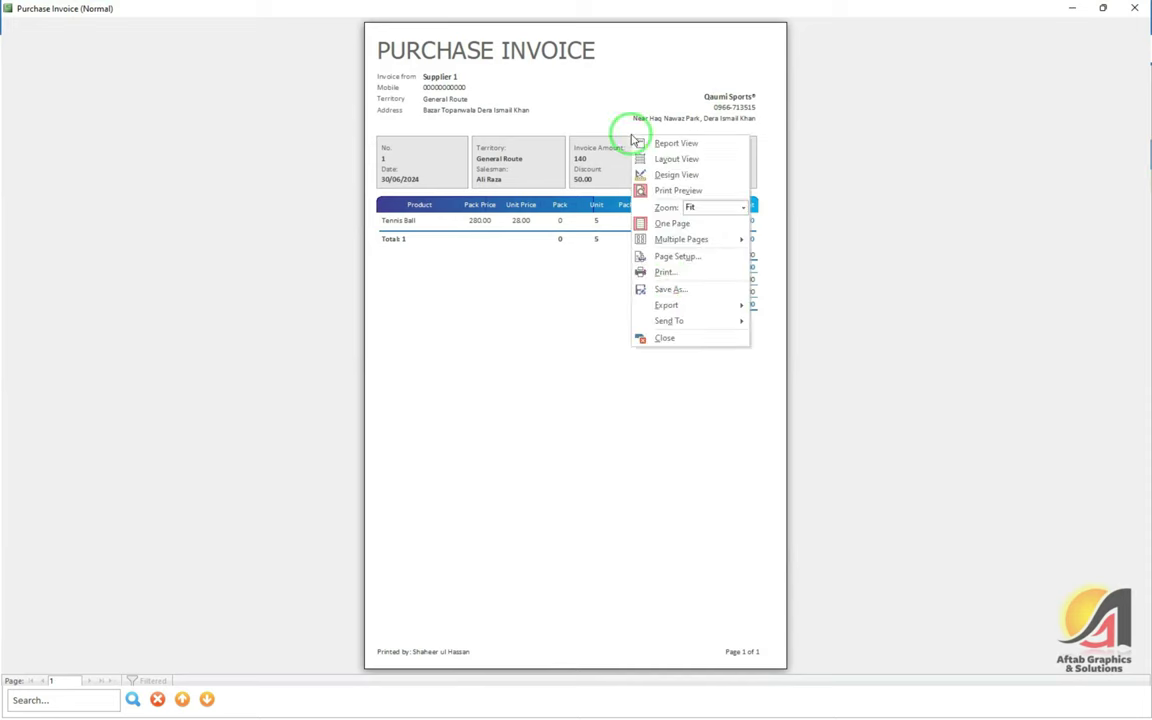
pyautogui.click(673, 256)
pyautogui.click(561, 168)
pyautogui.click(528, 164)
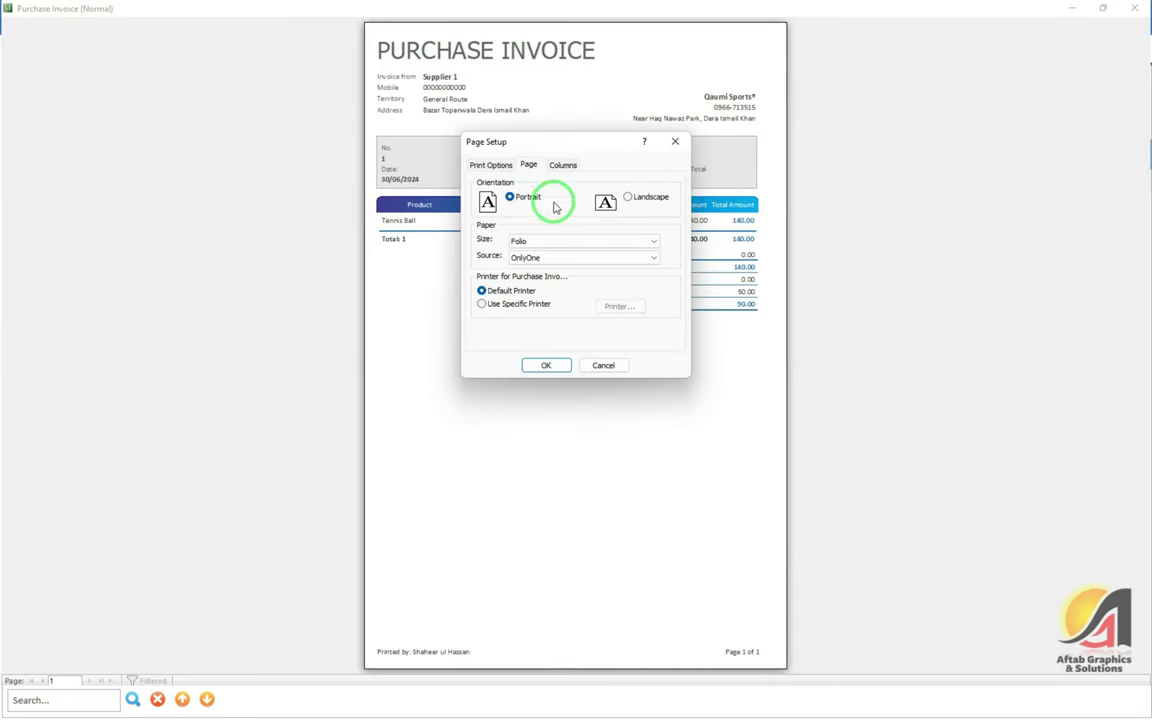
pyautogui.click(547, 242)
pyautogui.press('l')
pyautogui.press('l')
pyautogui.press('l')
pyautogui.press('l')
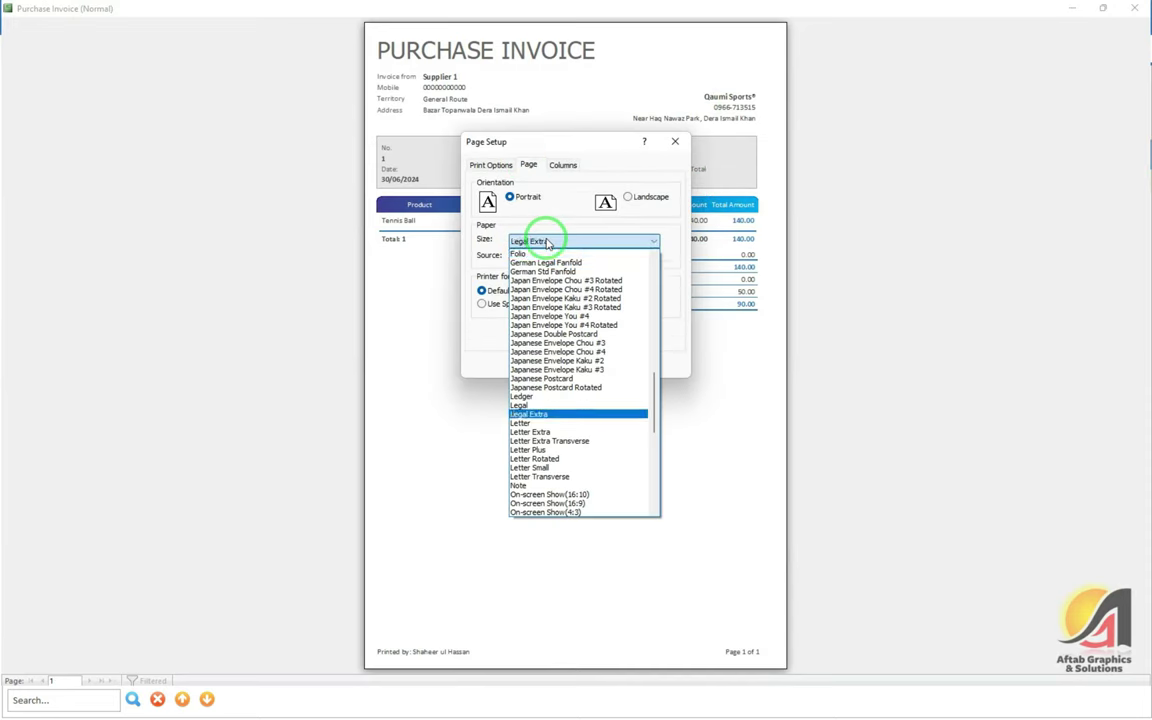
pyautogui.click(476, 366)
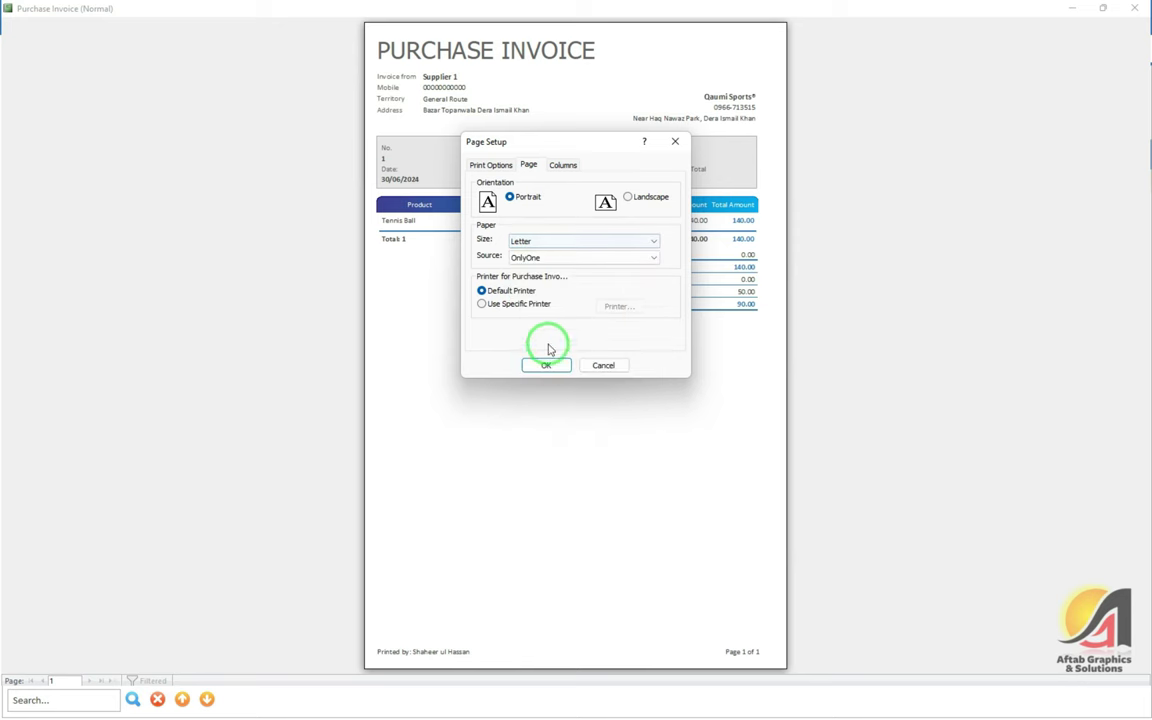
pyautogui.click(543, 364)
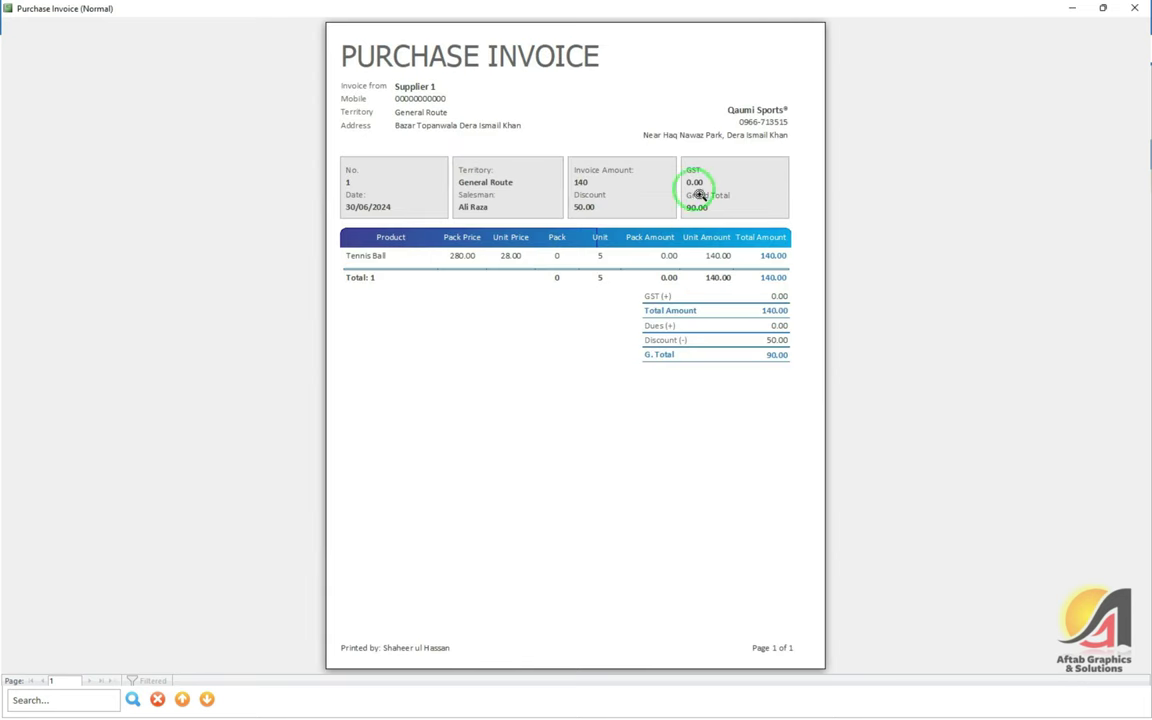
# Zoom in to review the Purchase Invoice report, then close the preview
pyautogui.click(695, 192)
pyautogui.scroll(-1, 712, 219)
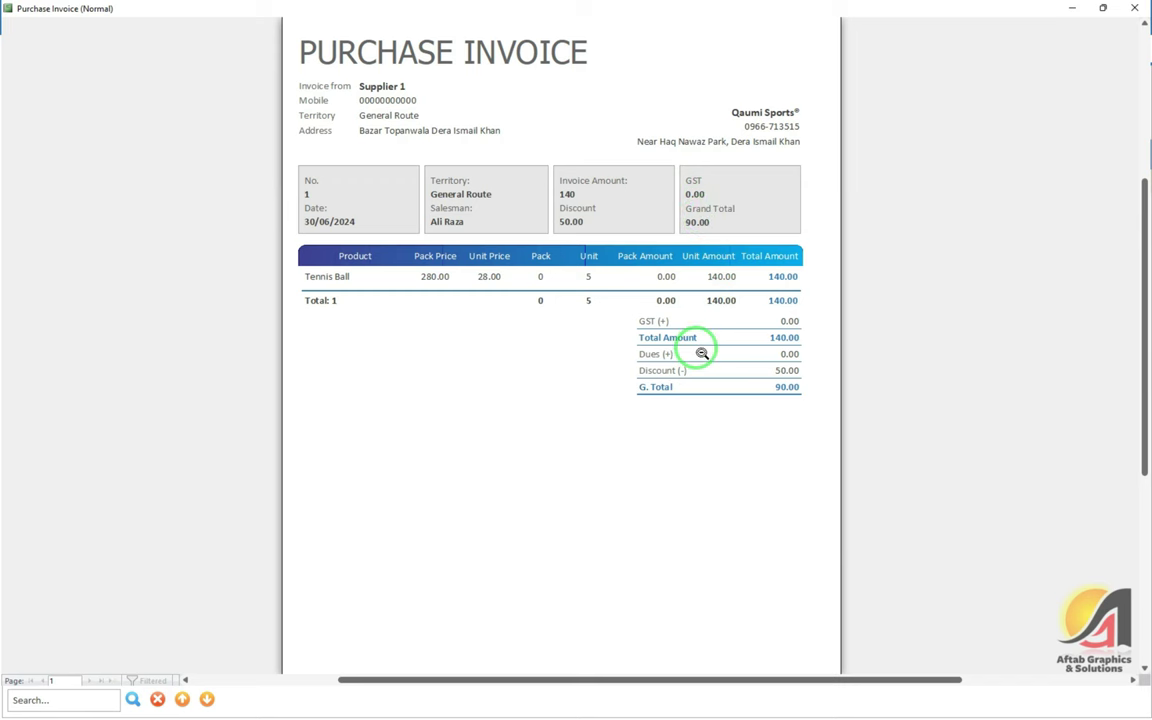
pyautogui.click(1134, 8)
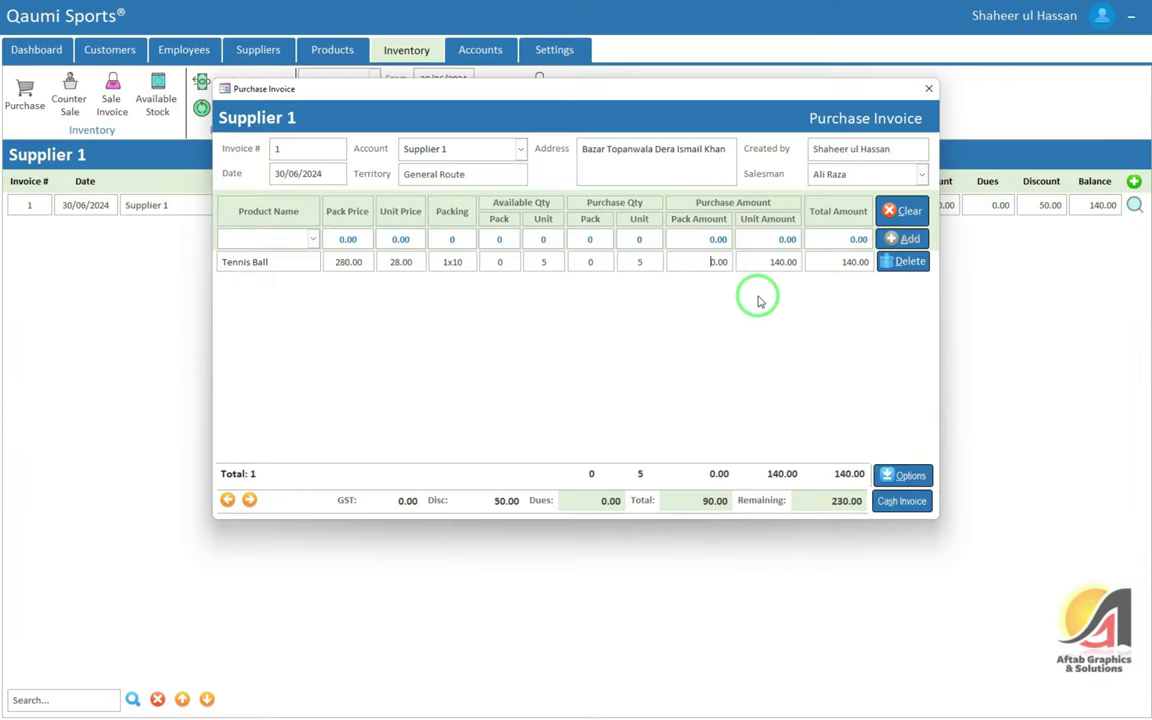
pyautogui.click(889, 476)
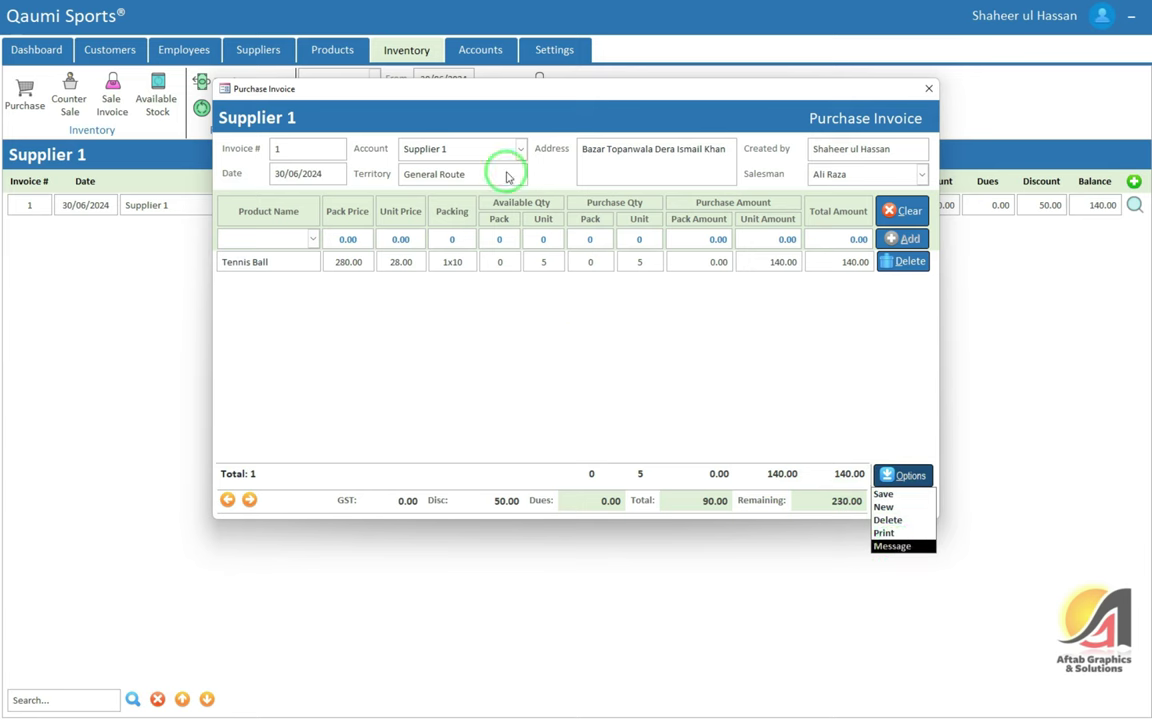
pyautogui.click(633, 170)
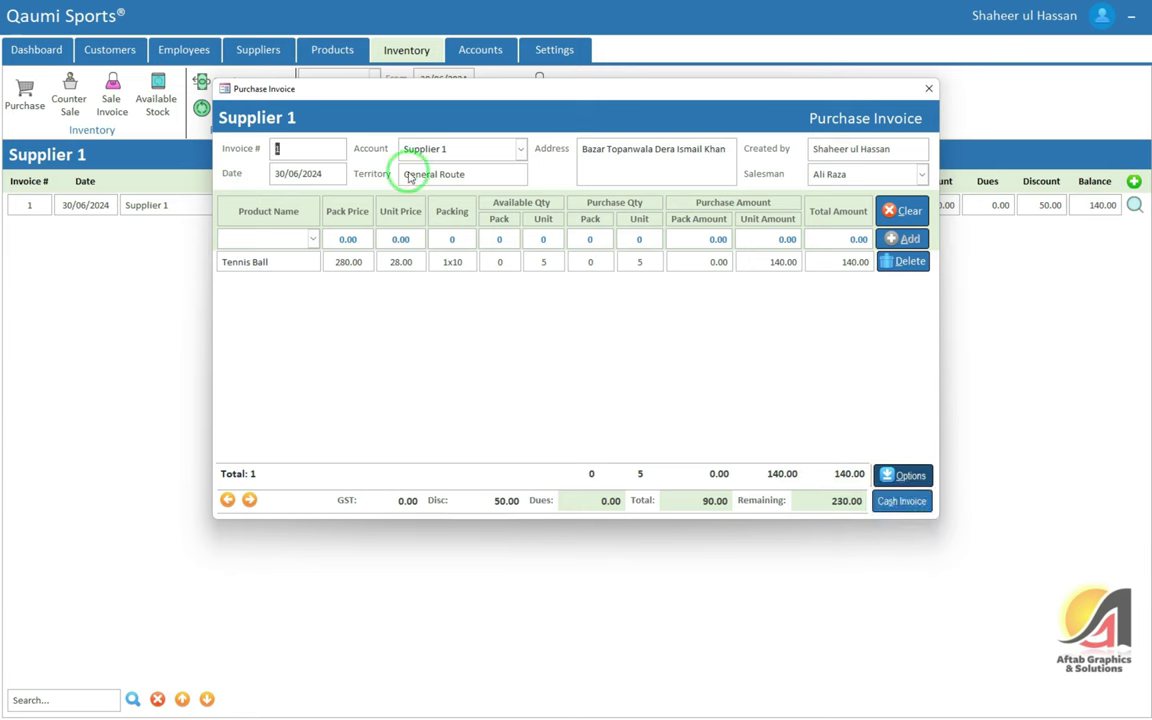
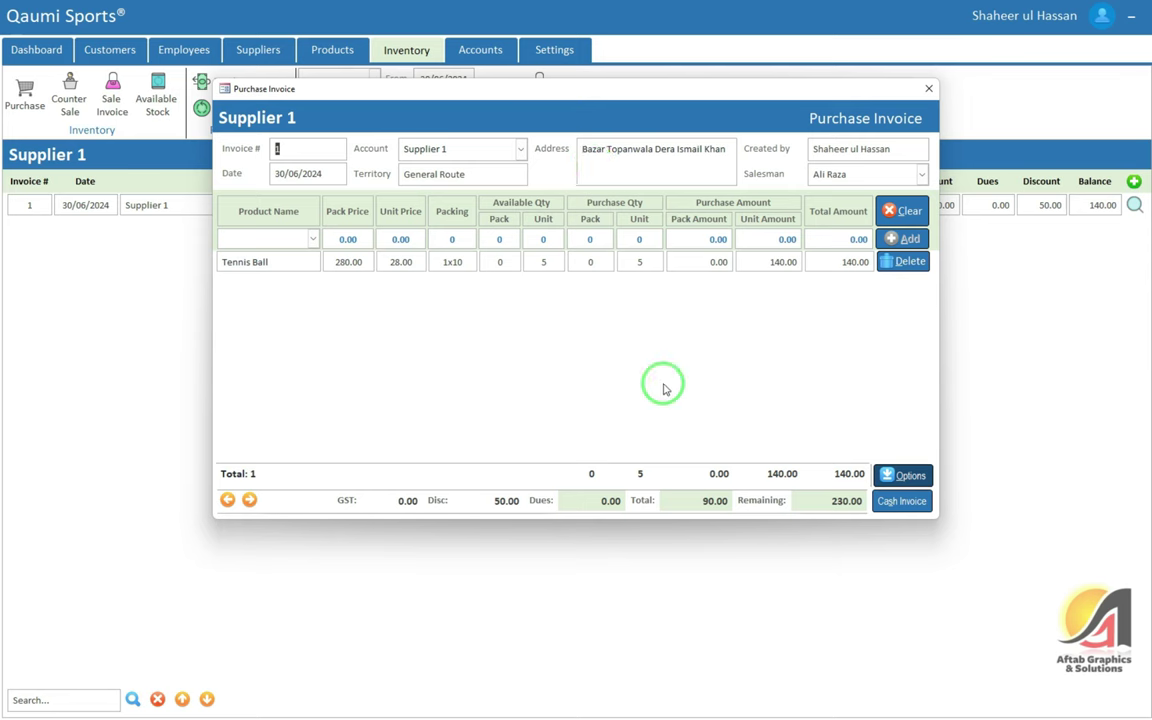
# Try finalising Purchase Invoice No. 1 as cash, then close the invoice
pyautogui.click(906, 475)
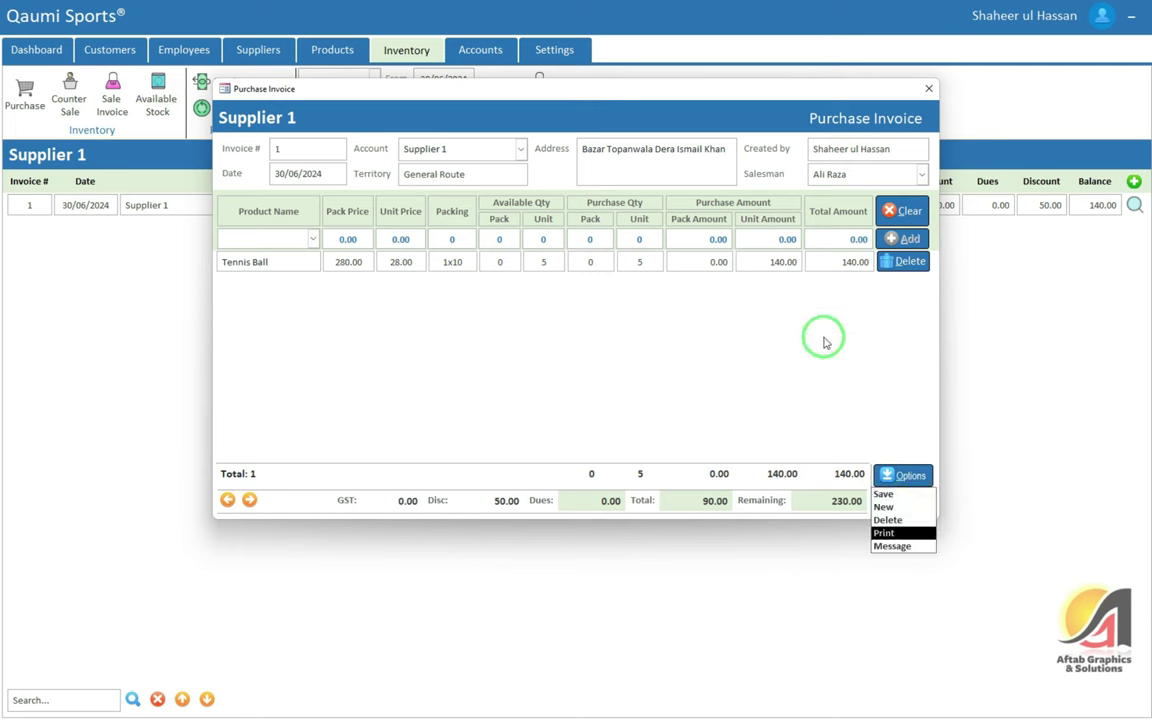
pyautogui.click(818, 337)
pyautogui.click(906, 503)
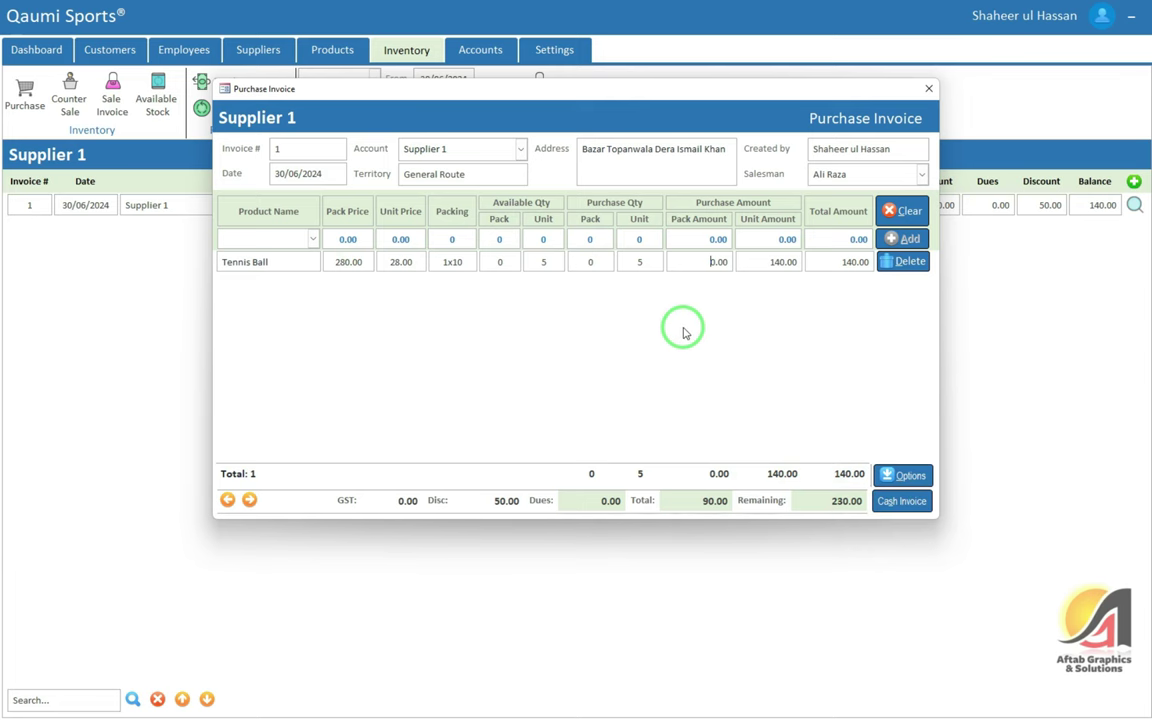
pyautogui.click(927, 93)
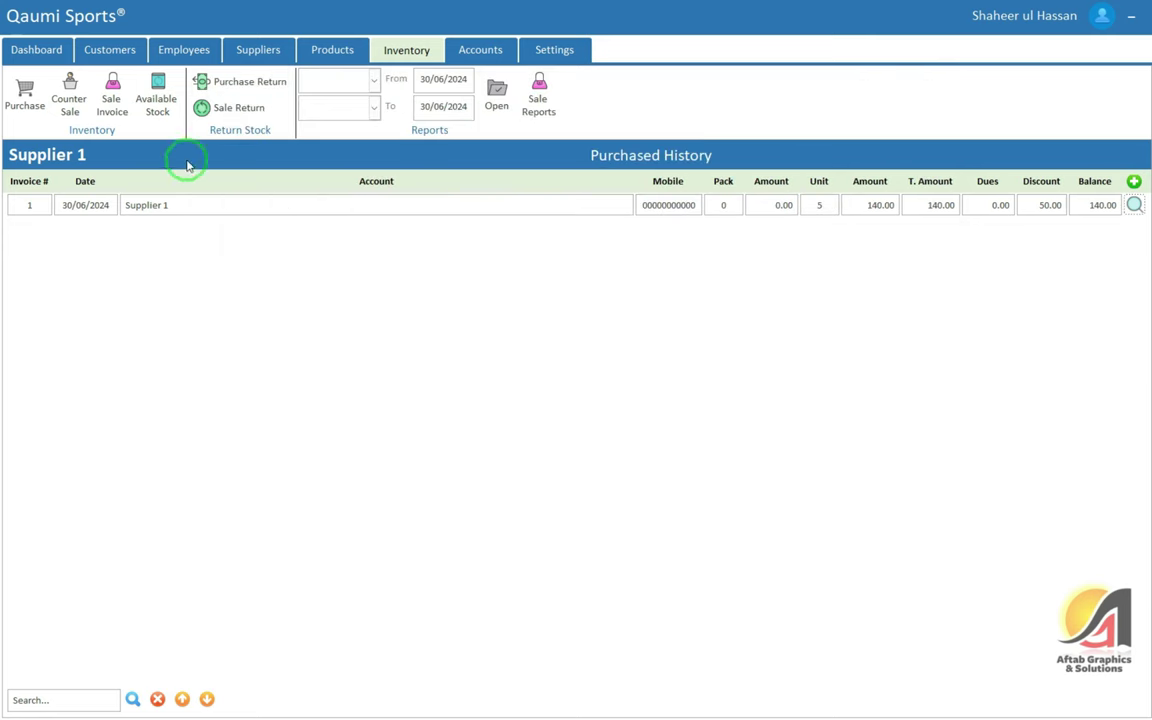
# Open Supplier 1's ledger report from the Suppliers dashboard
pyautogui.click(266, 46)
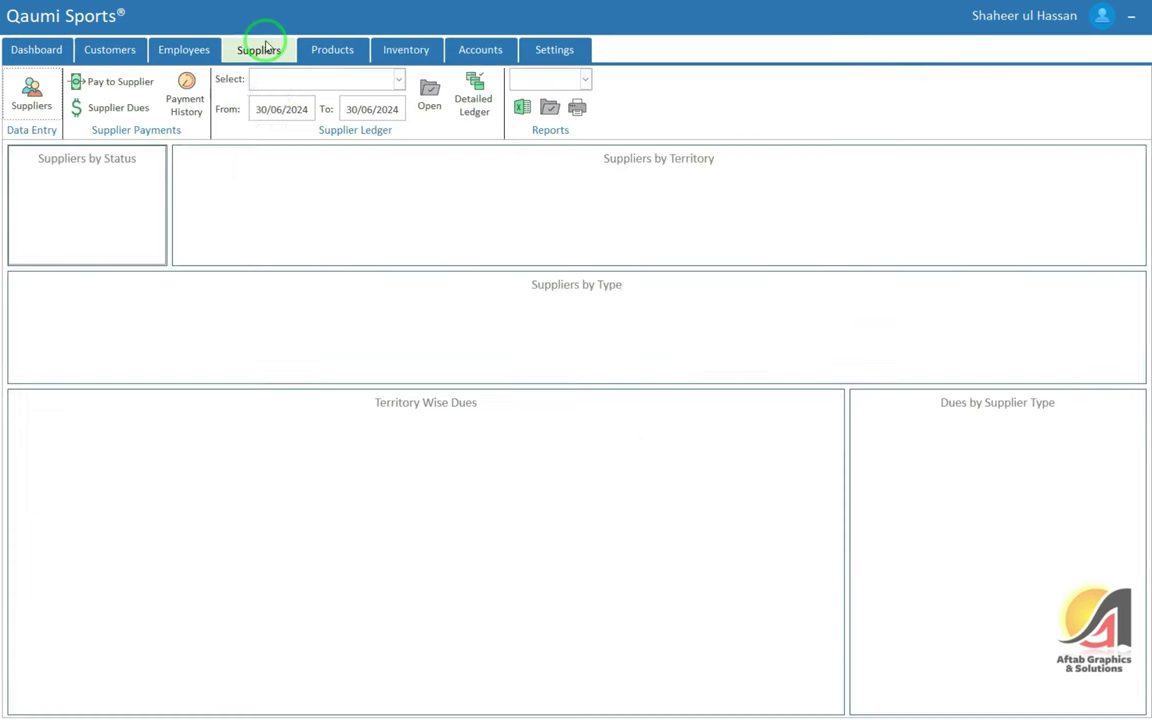
pyautogui.click(300, 80)
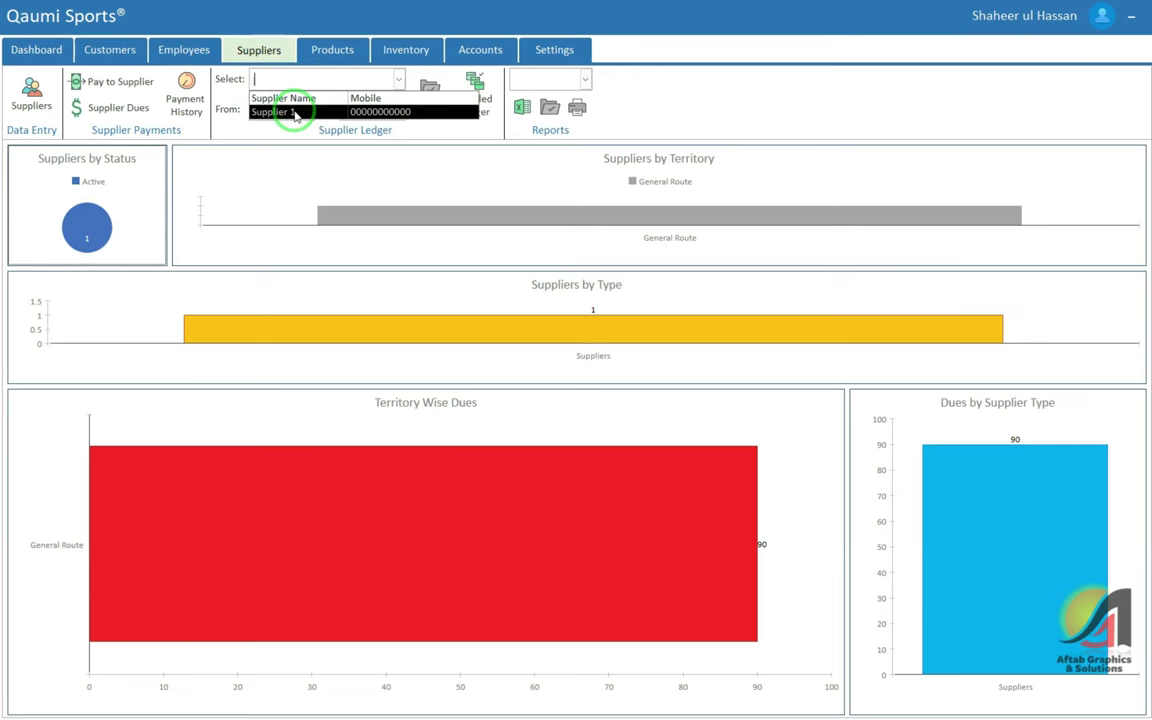
pyautogui.click(295, 113)
pyautogui.click(436, 107)
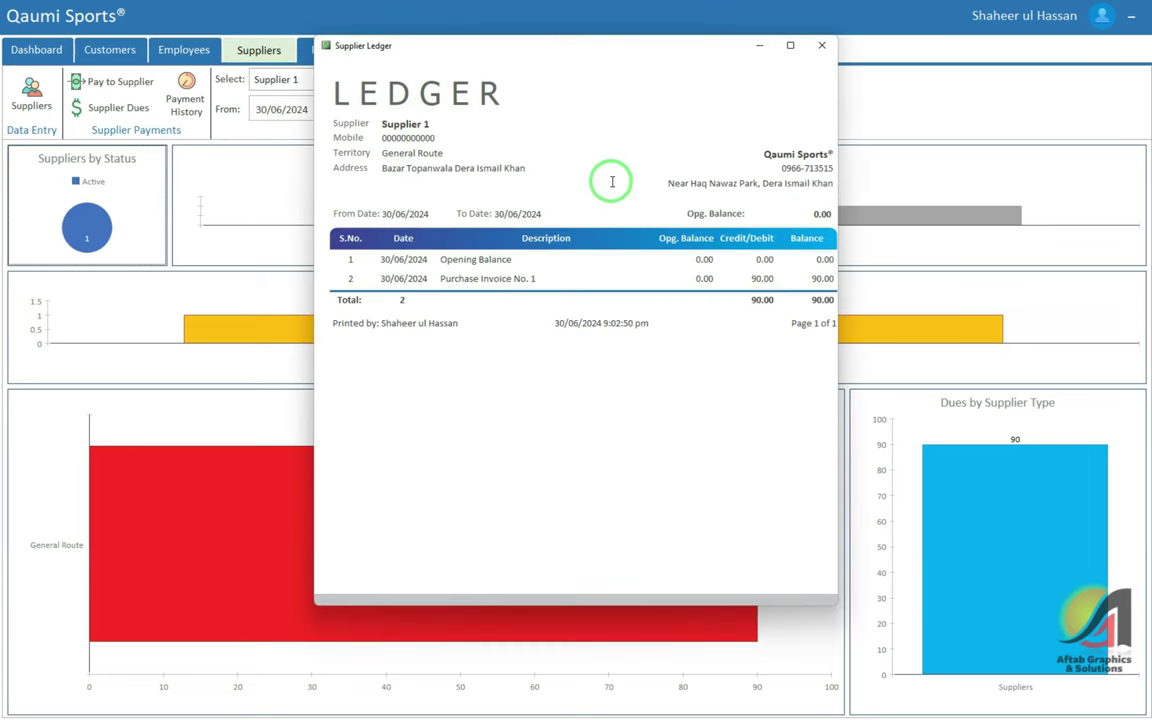
# Check the opening balance and the Purchase Invoice No. 1 row with its 90.00 balance, then close the ledger
pyautogui.doubleClick(503, 259)
pyautogui.moveTo(532, 277); pyautogui.dragTo(437, 272)
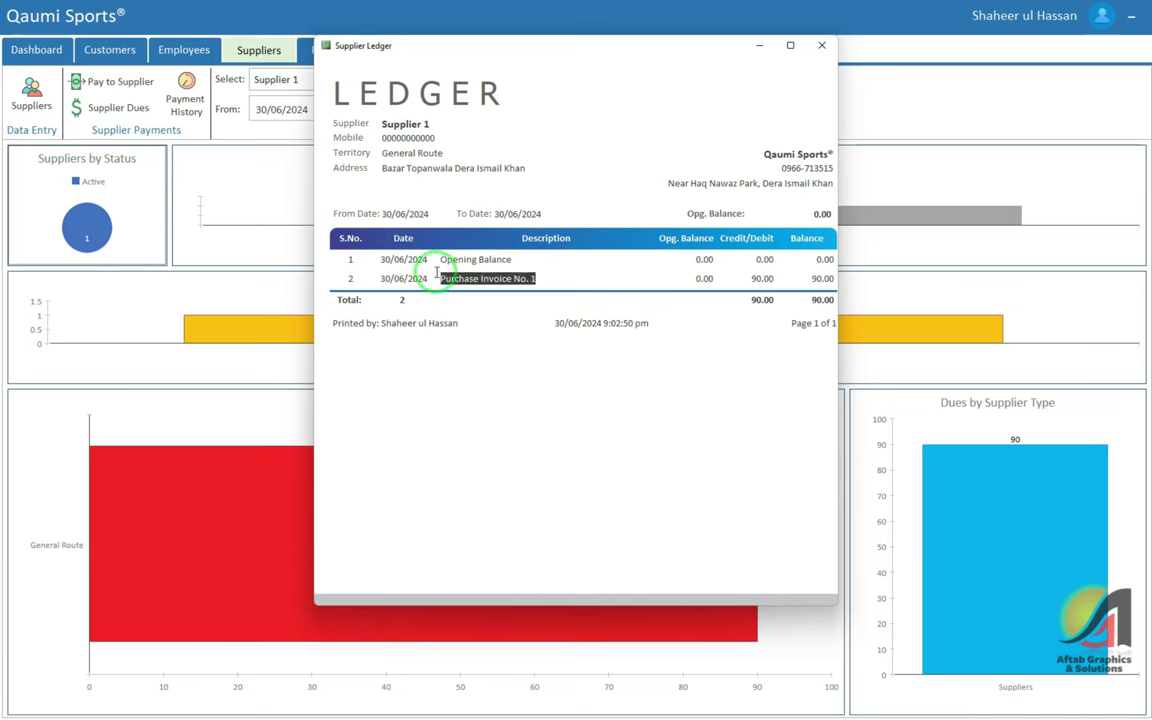
pyautogui.moveTo(528, 284); pyautogui.dragTo(566, 283)
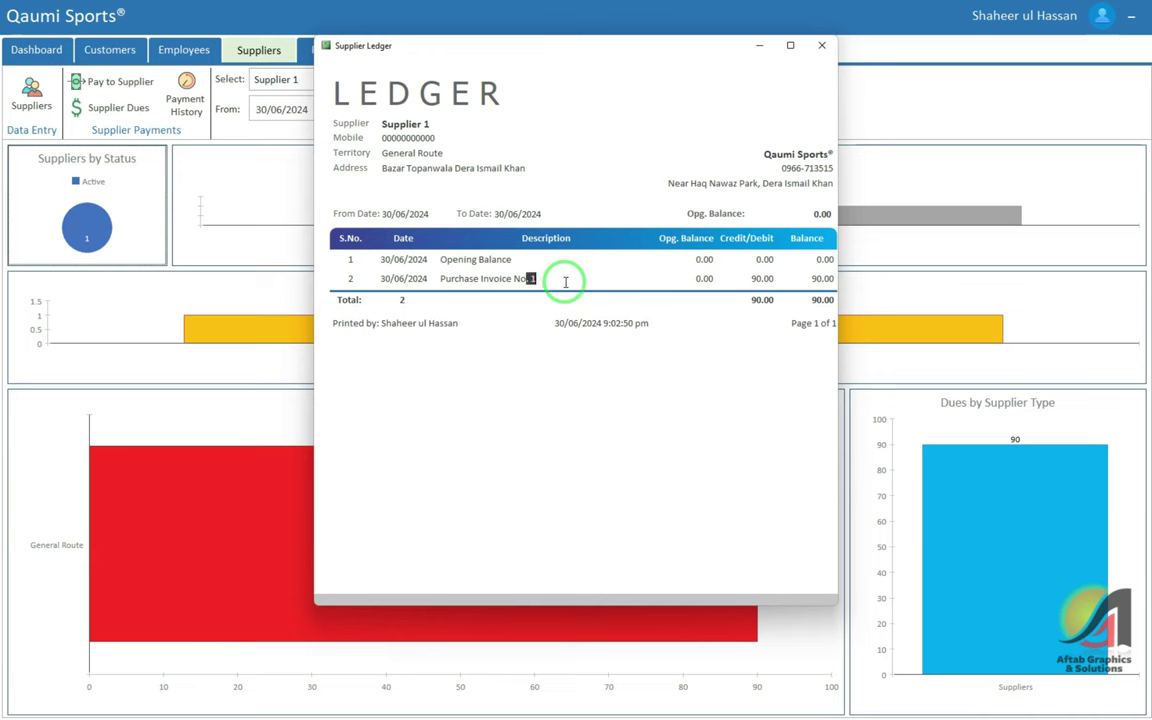
pyautogui.doubleClick(760, 278)
pyautogui.doubleClick(823, 278)
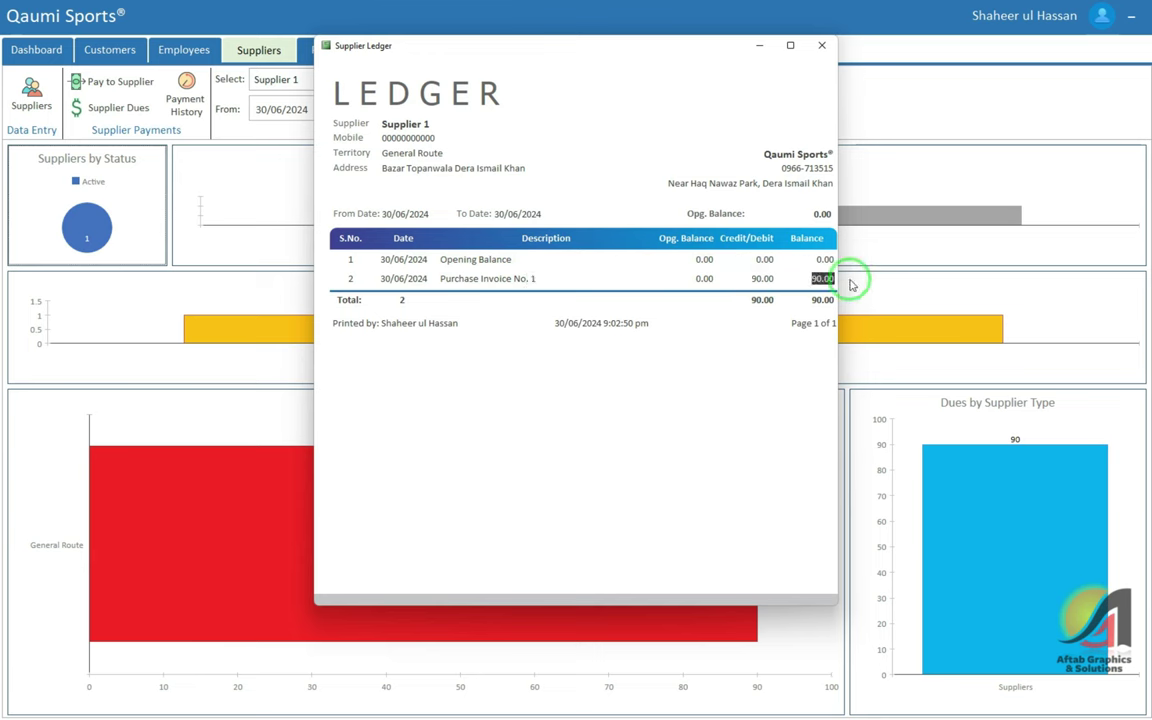
pyautogui.doubleClick(812, 299)
pyautogui.click(811, 272)
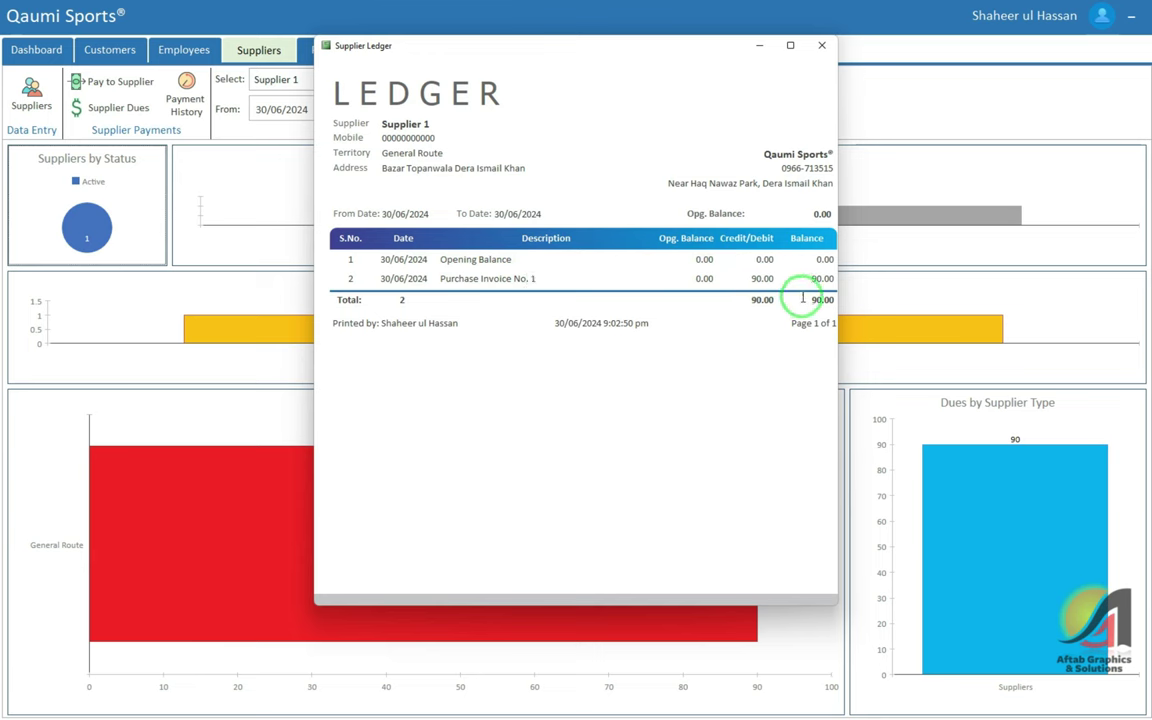
pyautogui.doubleClick(812, 297)
pyautogui.click(808, 275)
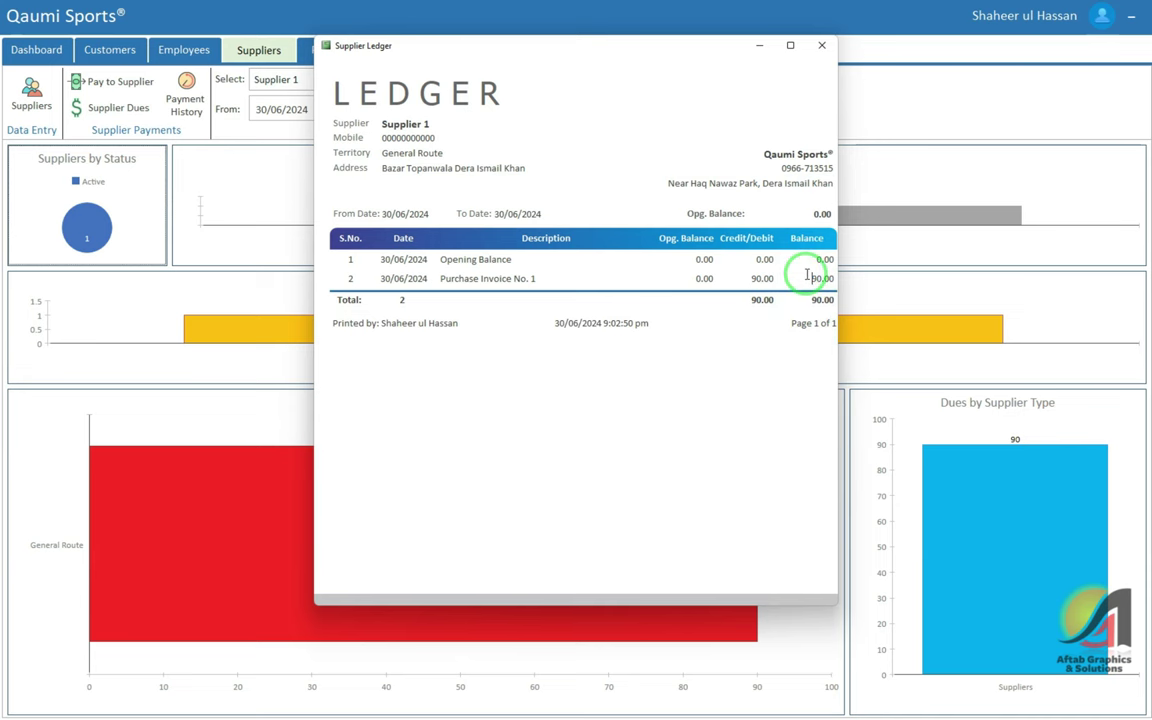
pyautogui.click(822, 46)
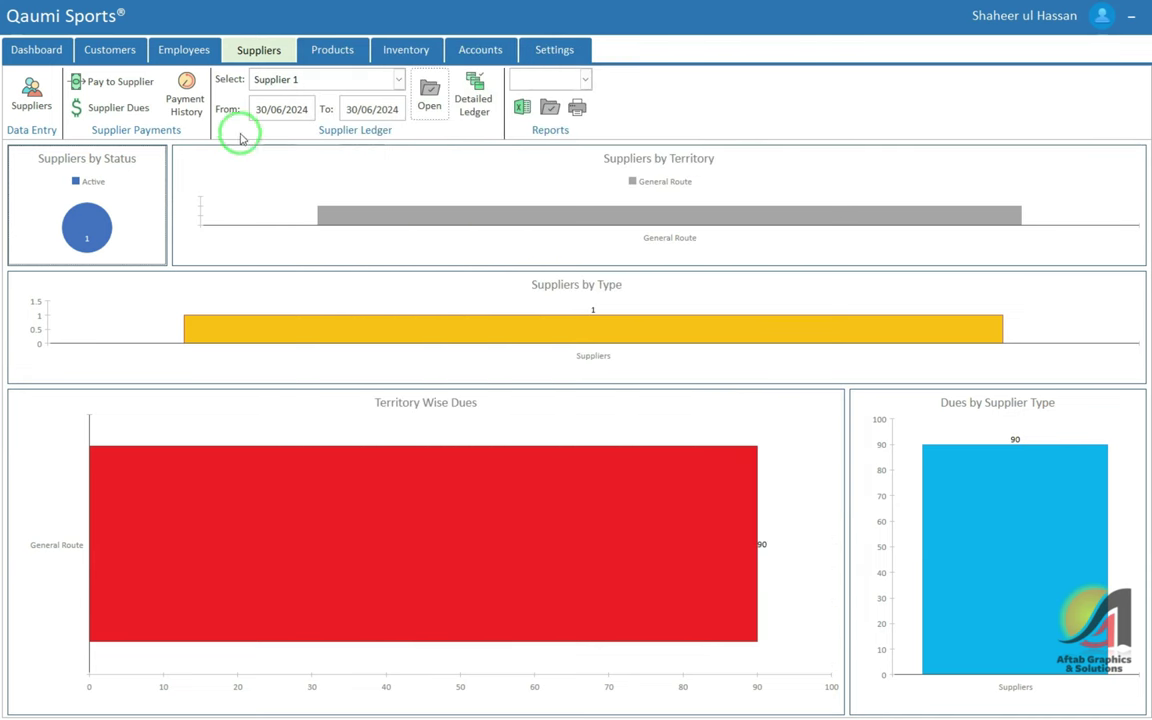
# Review the Tennis Ball product ledger's purchase invoice entry, then close it
pyautogui.click(322, 49)
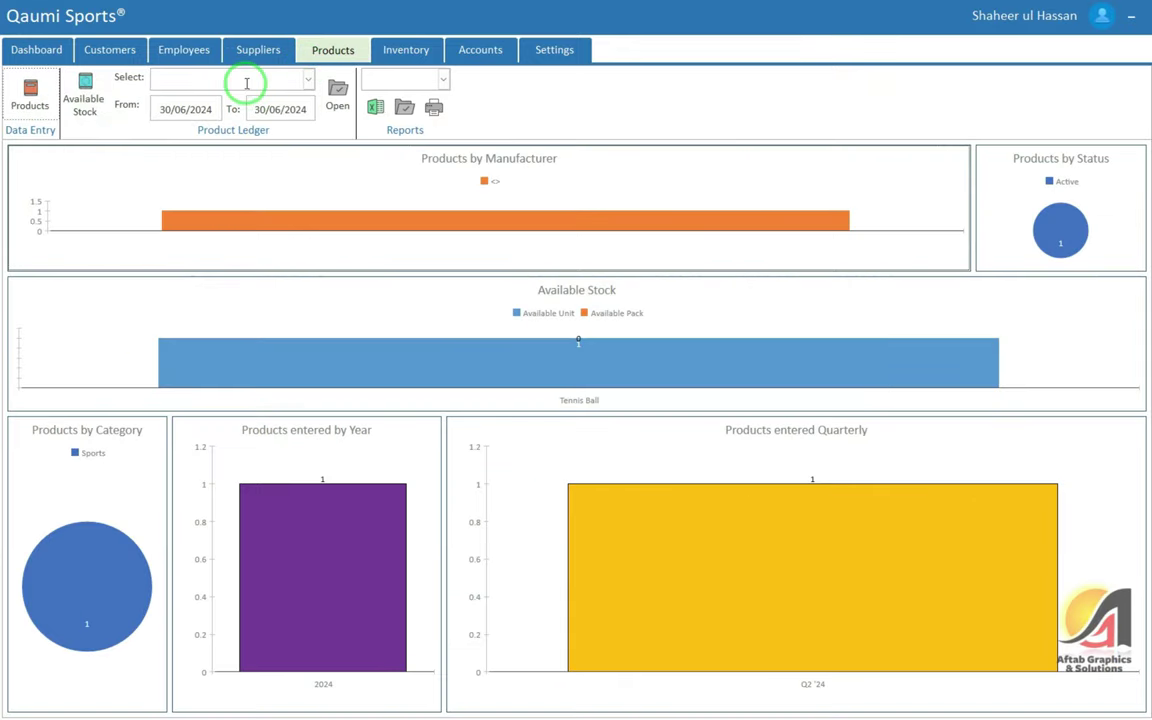
pyautogui.click(246, 83)
pyautogui.click(246, 110)
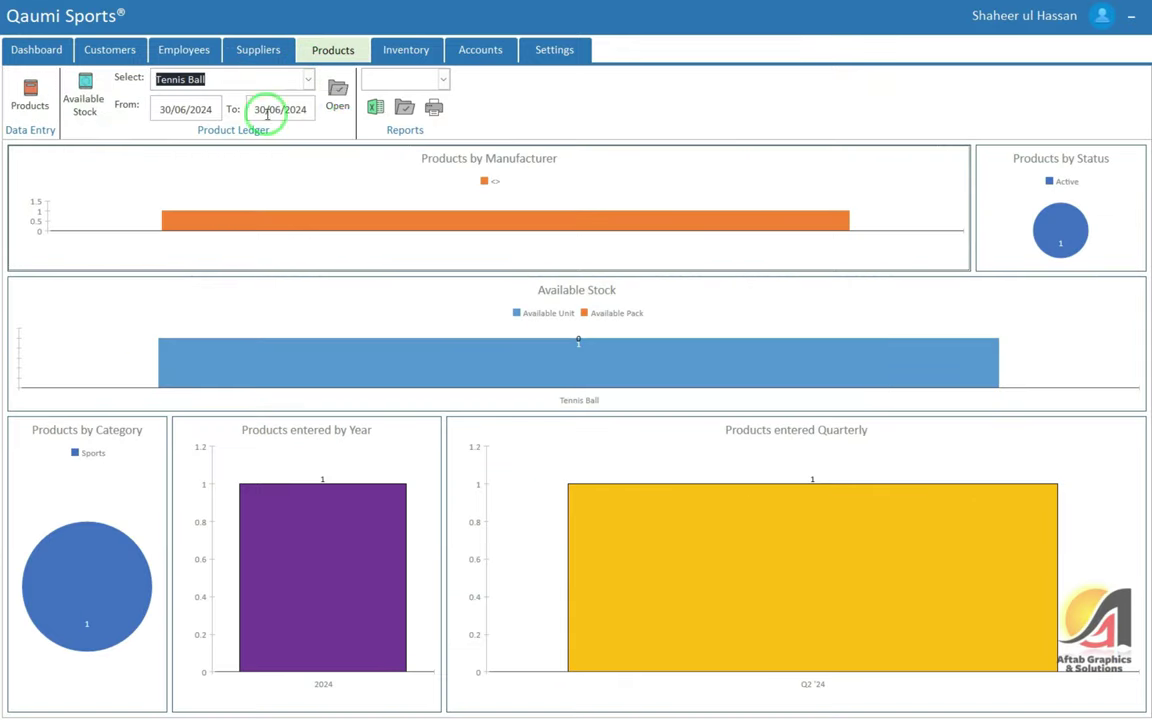
pyautogui.click(340, 109)
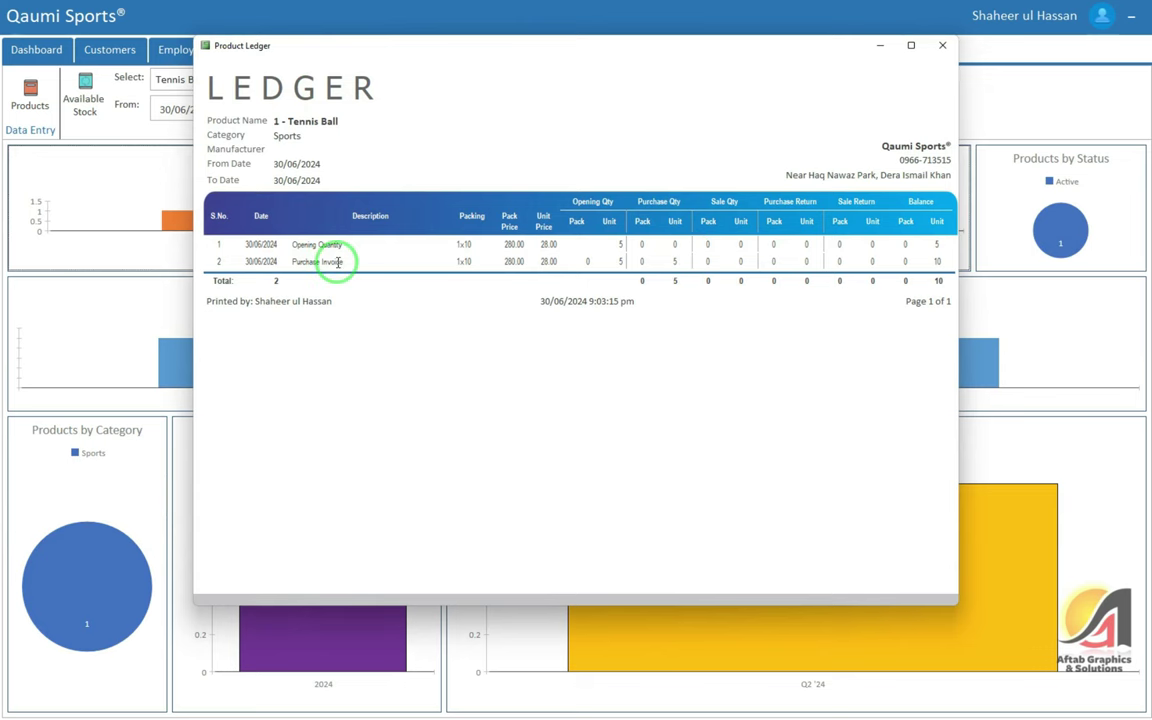
pyautogui.moveTo(340, 261); pyautogui.dragTo(288, 263)
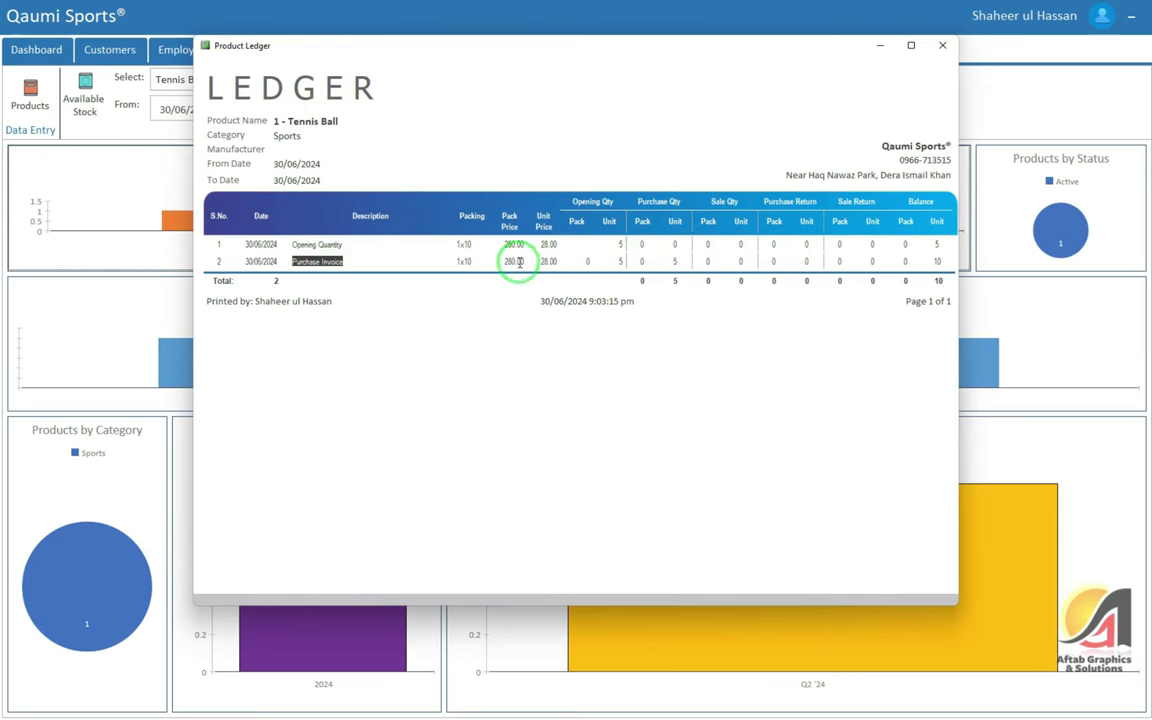
pyautogui.moveTo(614, 261); pyautogui.dragTo(938, 262)
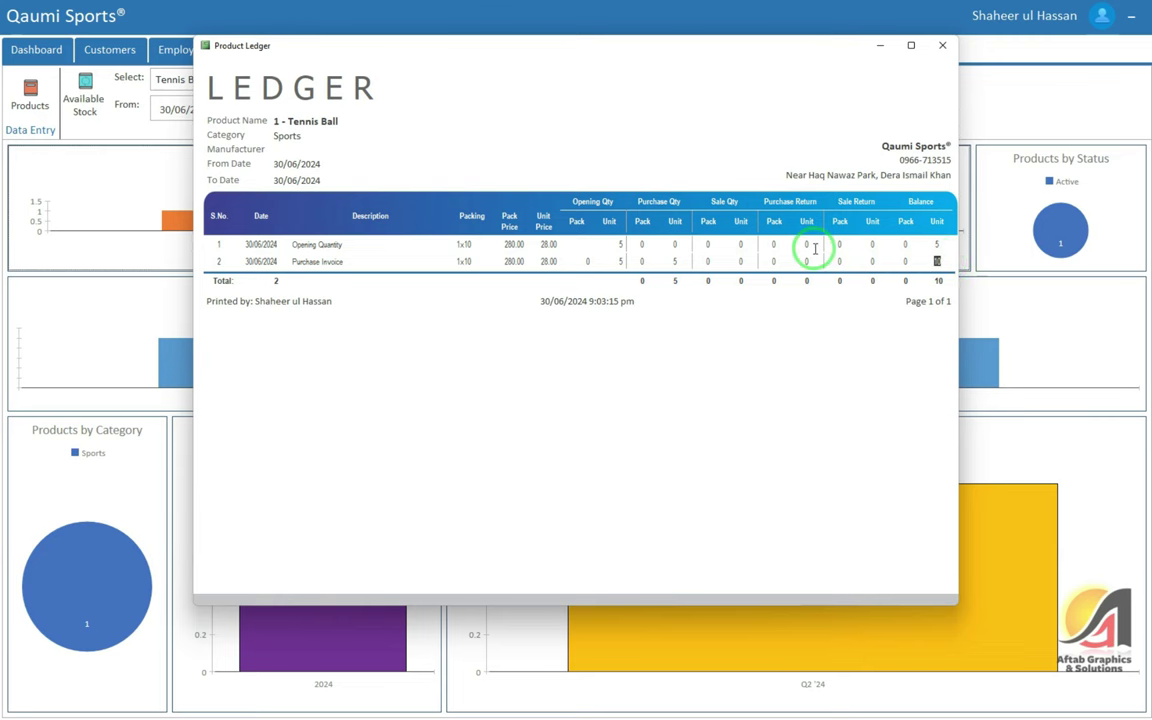
pyautogui.click(942, 45)
# Confirm Tennis Ball's available stock of 10 units, then return to the Inventory dashboard
pyautogui.click(85, 95)
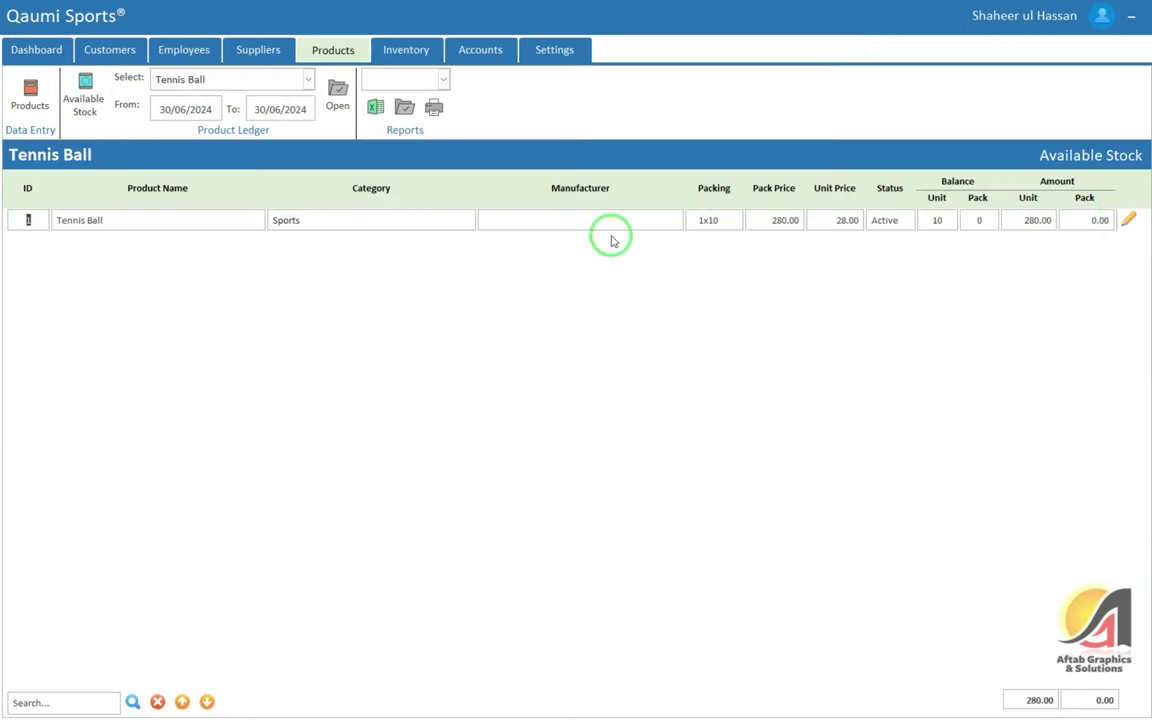
pyautogui.doubleClick(940, 220)
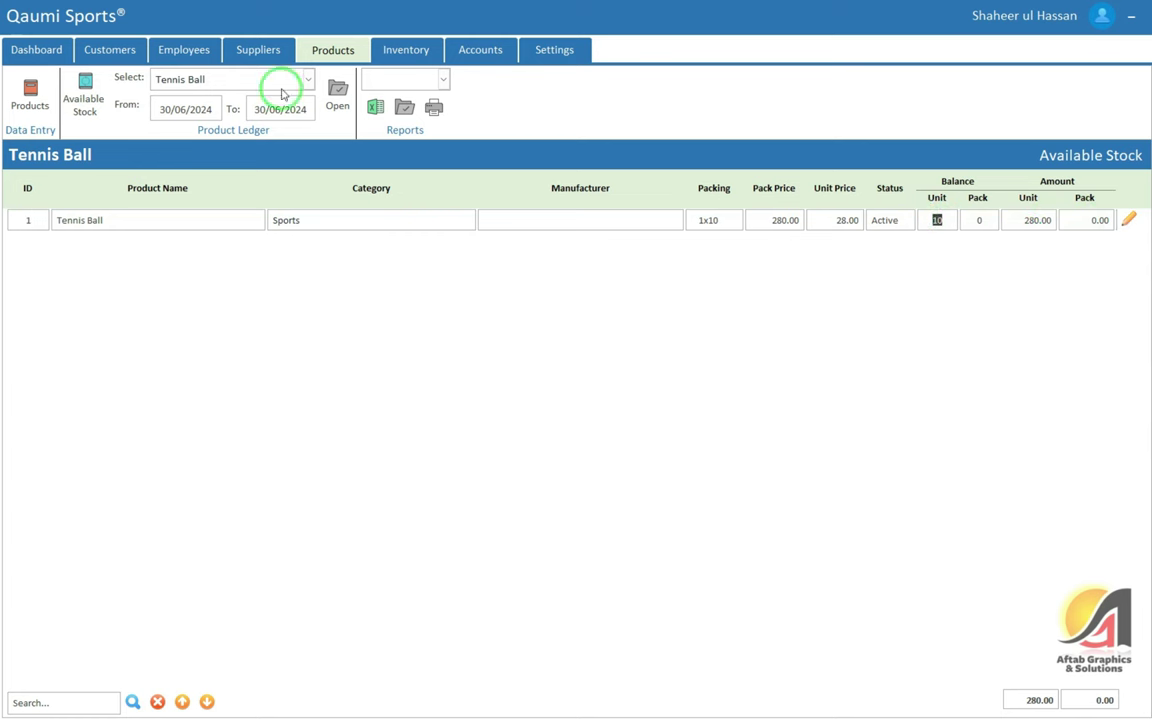
pyautogui.click(403, 52)
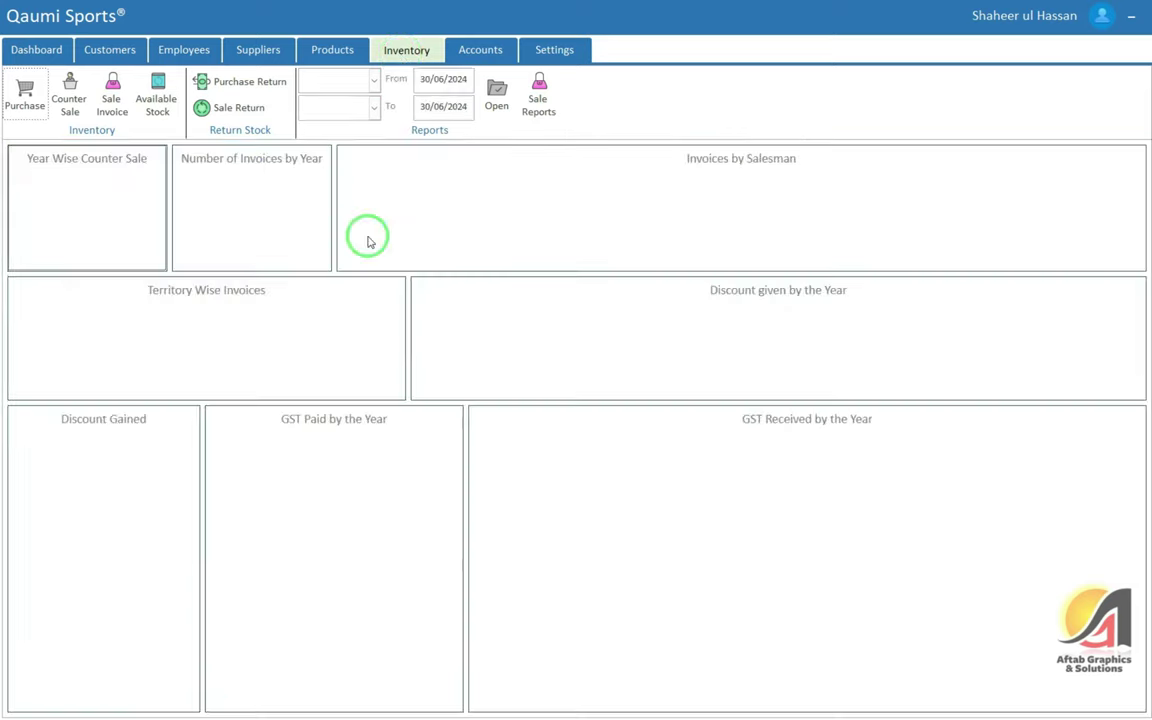
# Reopen Supplier 1's purchase invoice 1, confirm it's already saved, close it, and list counter sales
pyautogui.click(25, 95)
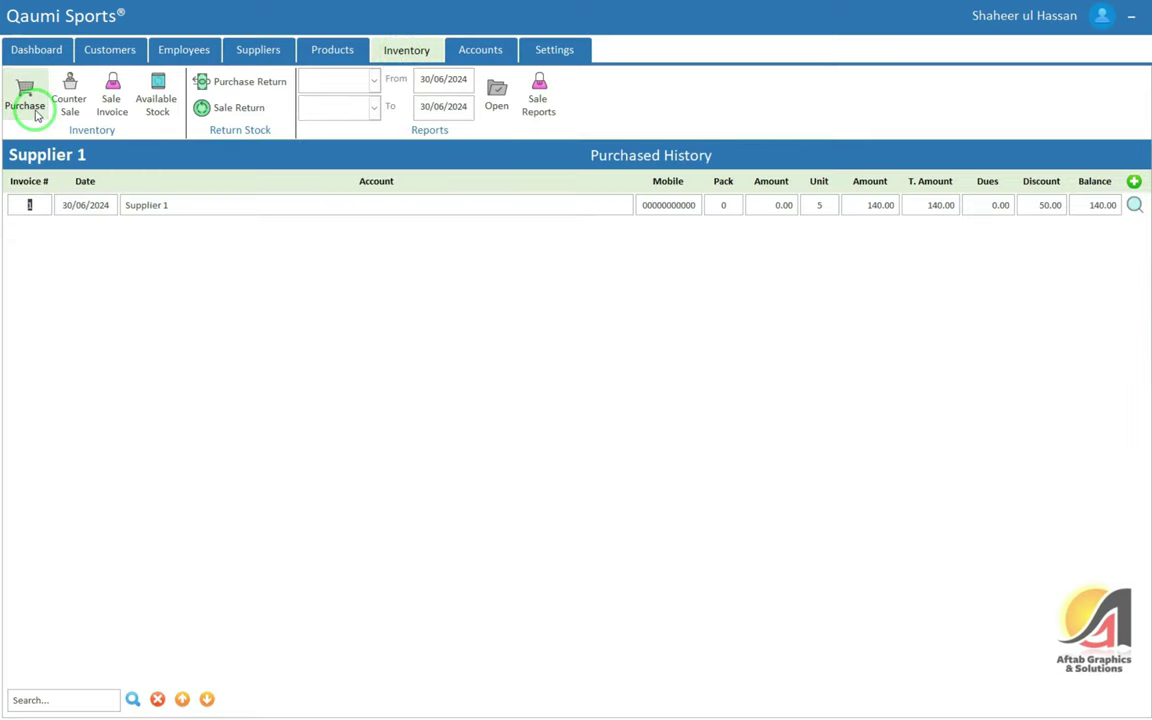
pyautogui.click(1134, 205)
pyautogui.click(903, 502)
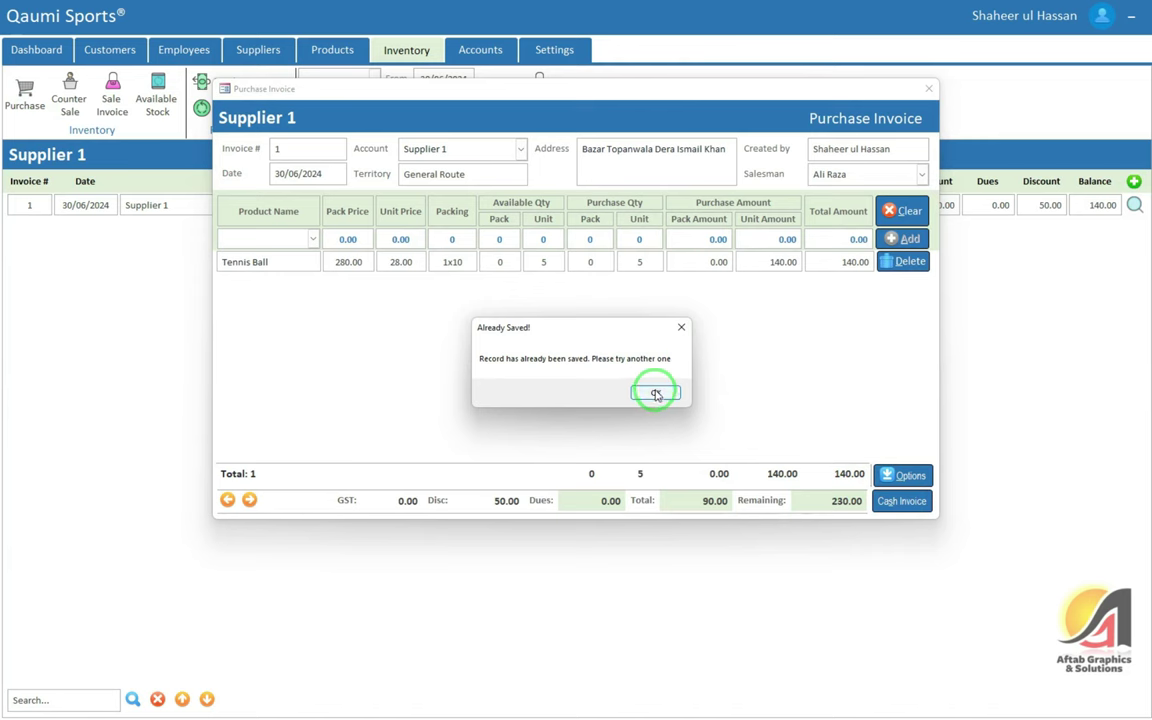
pyautogui.click(655, 394)
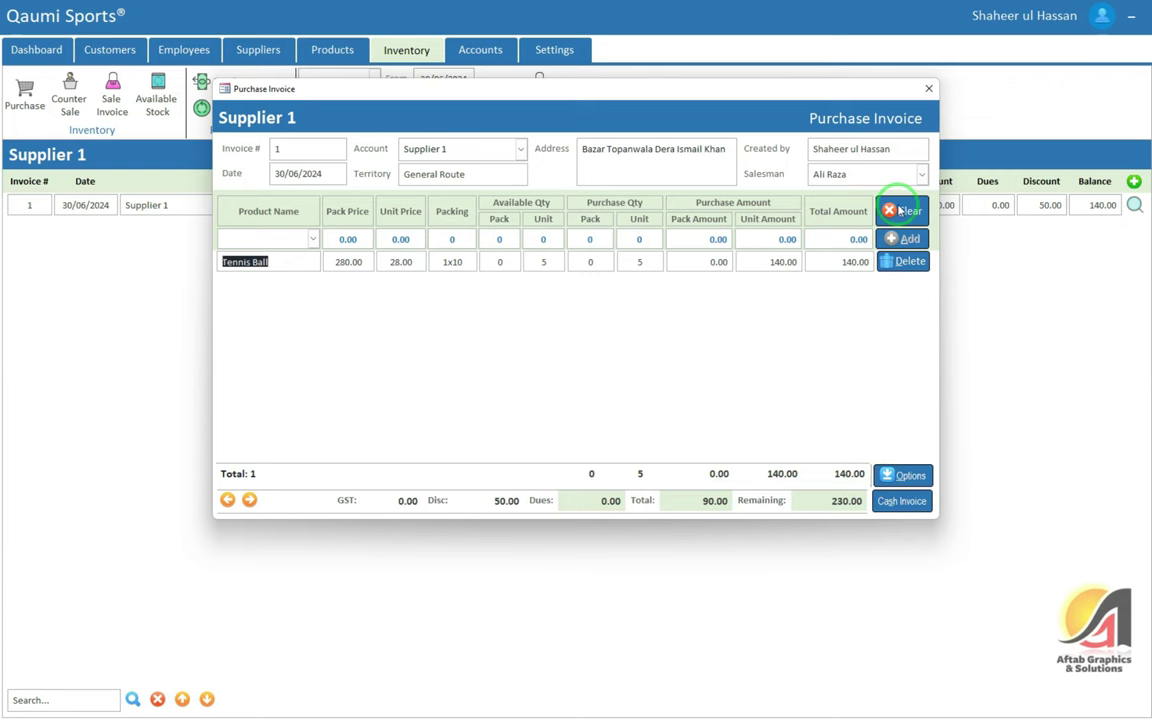
pyautogui.click(929, 89)
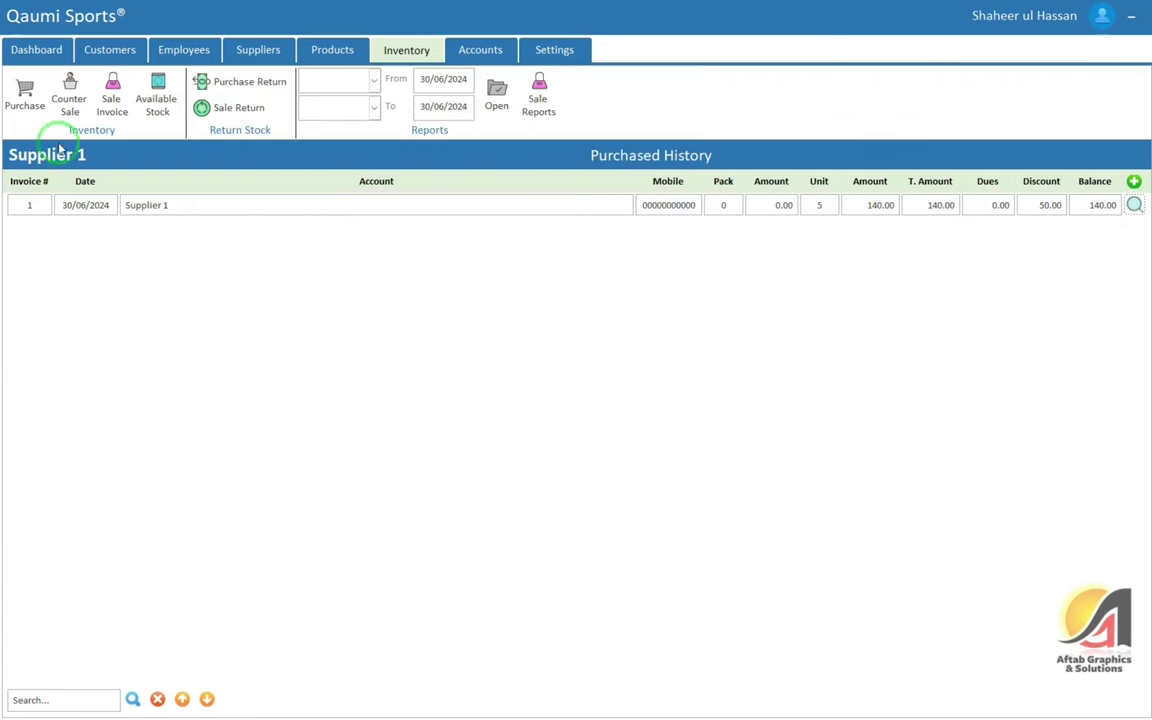
pyautogui.click(68, 98)
# Start a new counter sale with today's date and the customer's phone number
pyautogui.click(1135, 185)
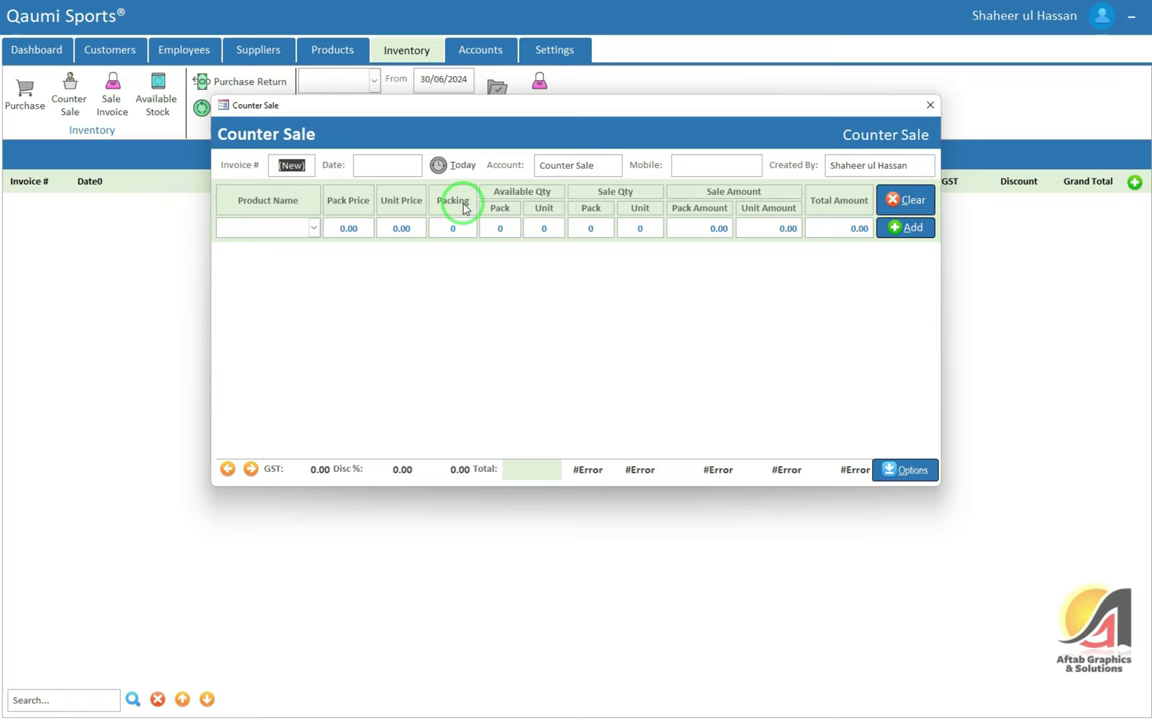
pyautogui.press('Tab')
pyautogui.press('Tab')
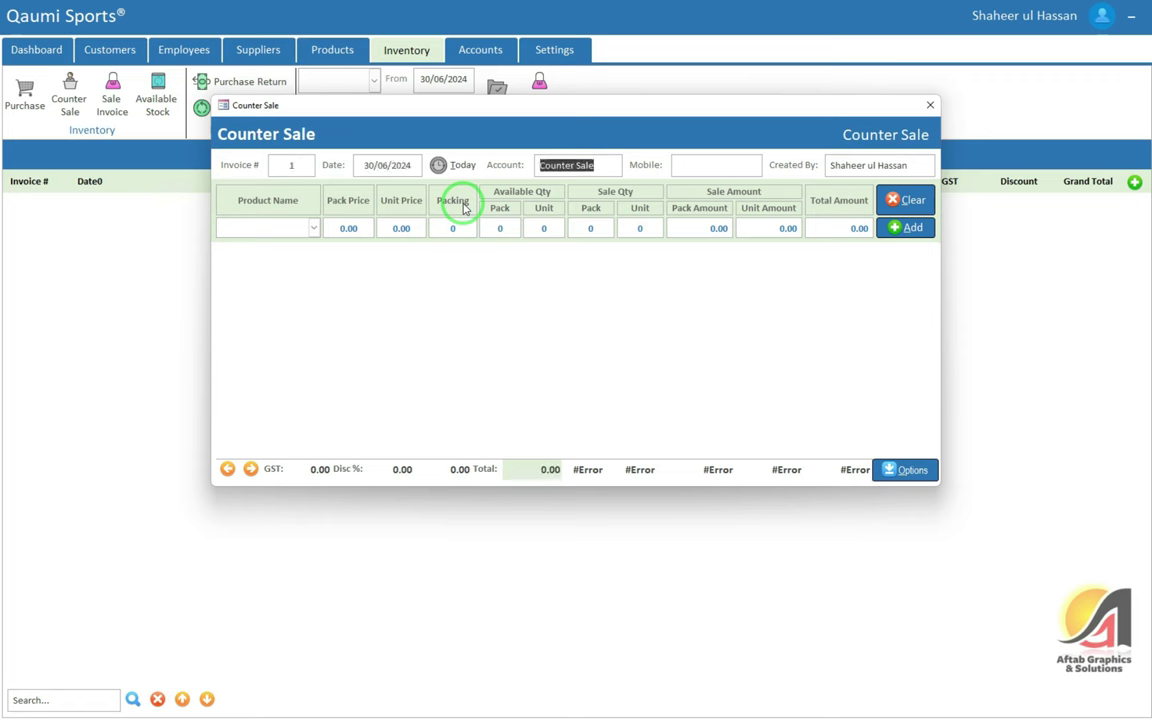
pyautogui.press('Tab')
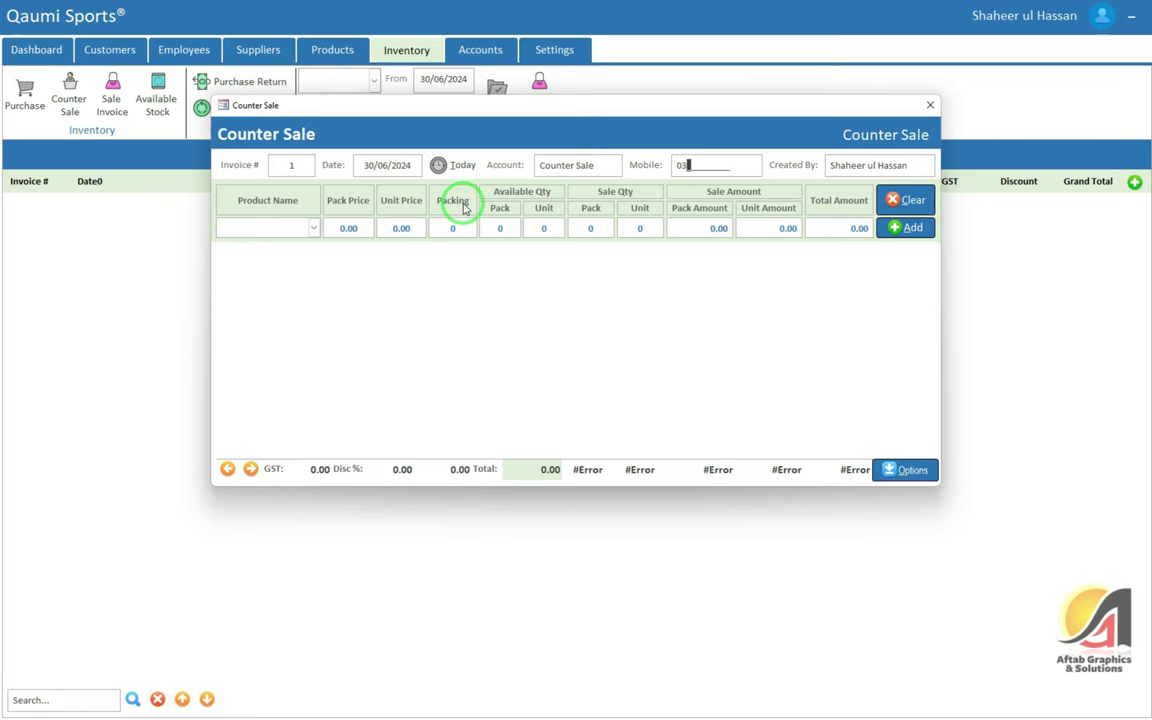
# Add a Tennis Ball line of 2 units at 28.00, totalling 56.00
pyautogui.press('Tab')
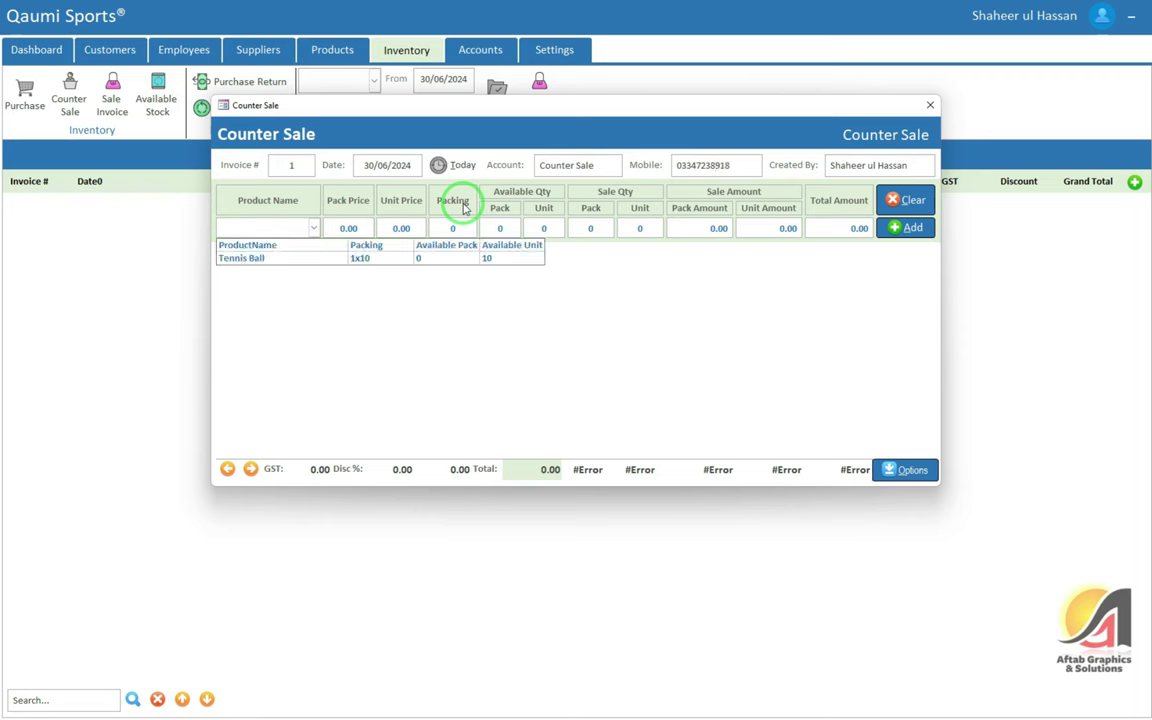
pyautogui.press('Down')
pyautogui.press('Return')
pyautogui.press('Return')
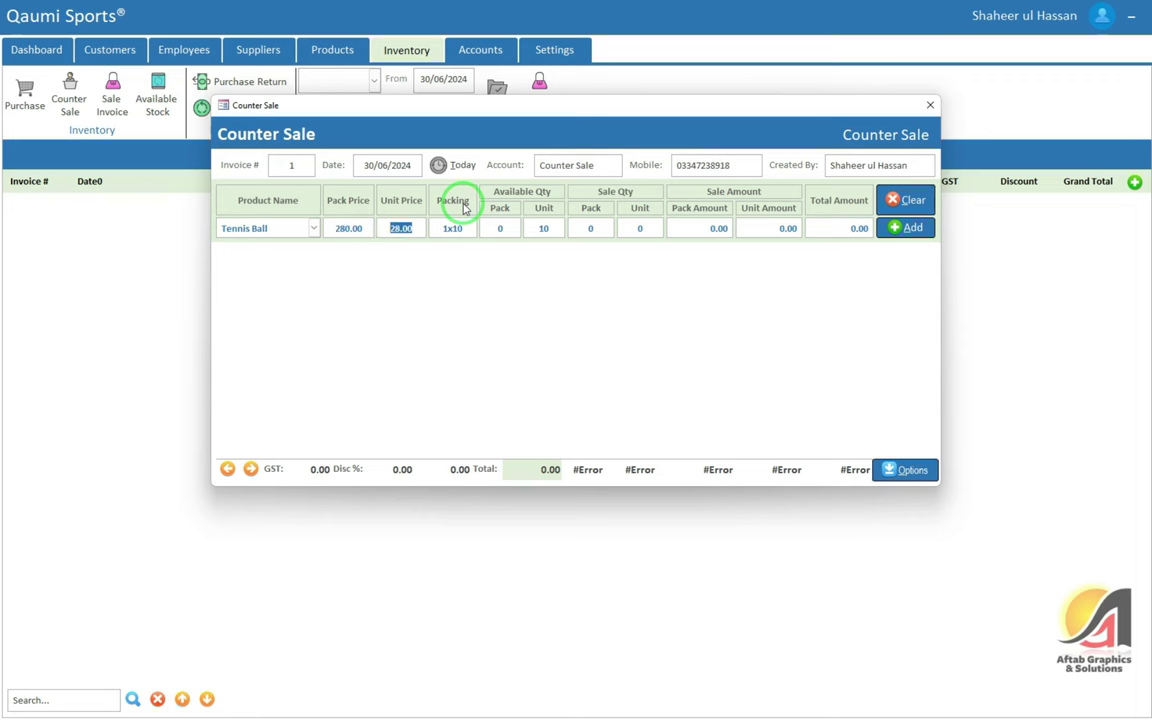
pyautogui.press('Return')
pyautogui.press('Return')
pyautogui.write('15')
pyautogui.press('Return')
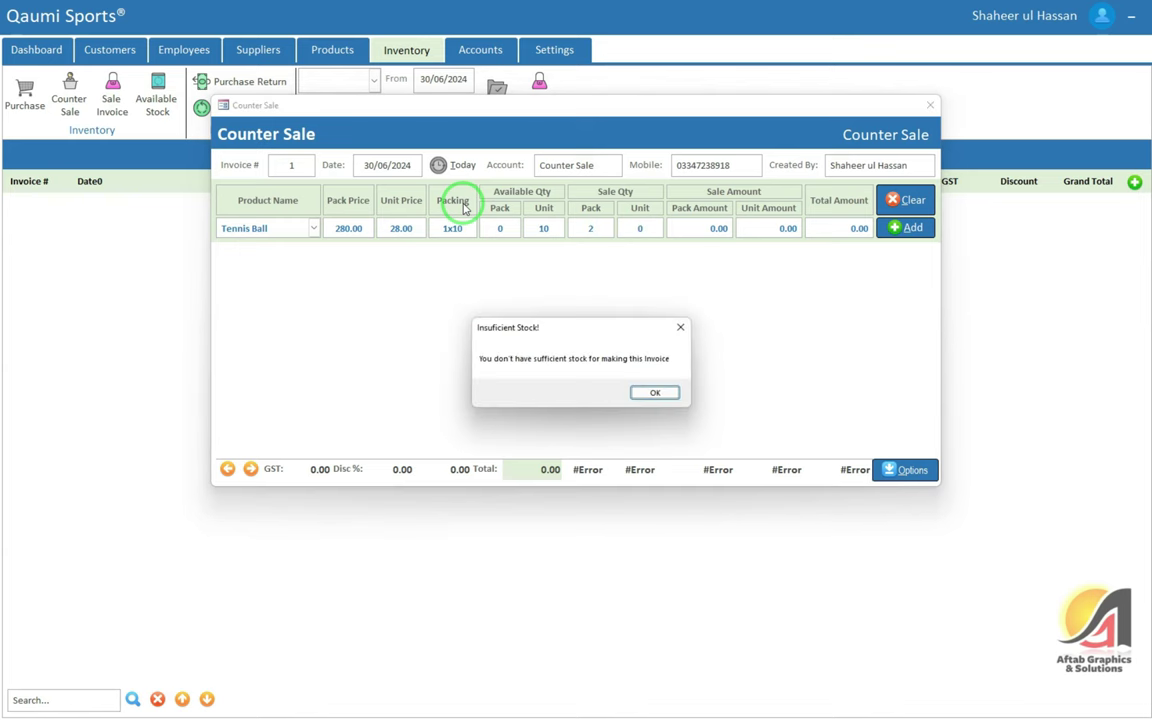
pyautogui.press('Return')
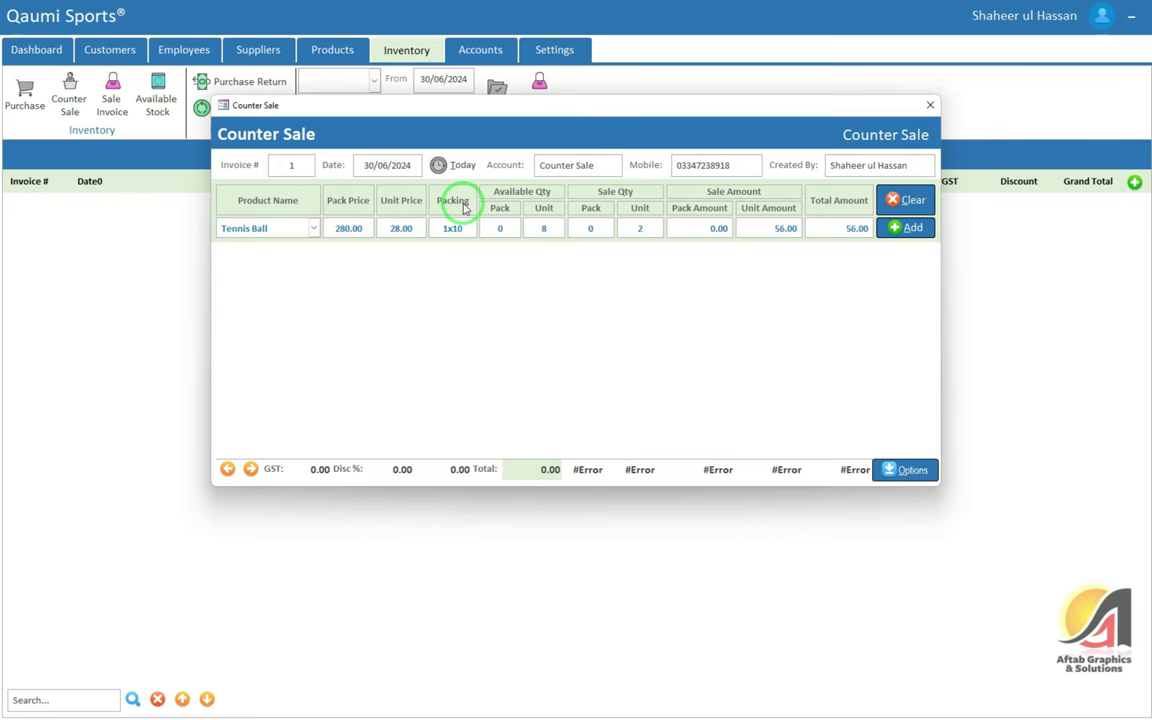
pyautogui.press('Return')
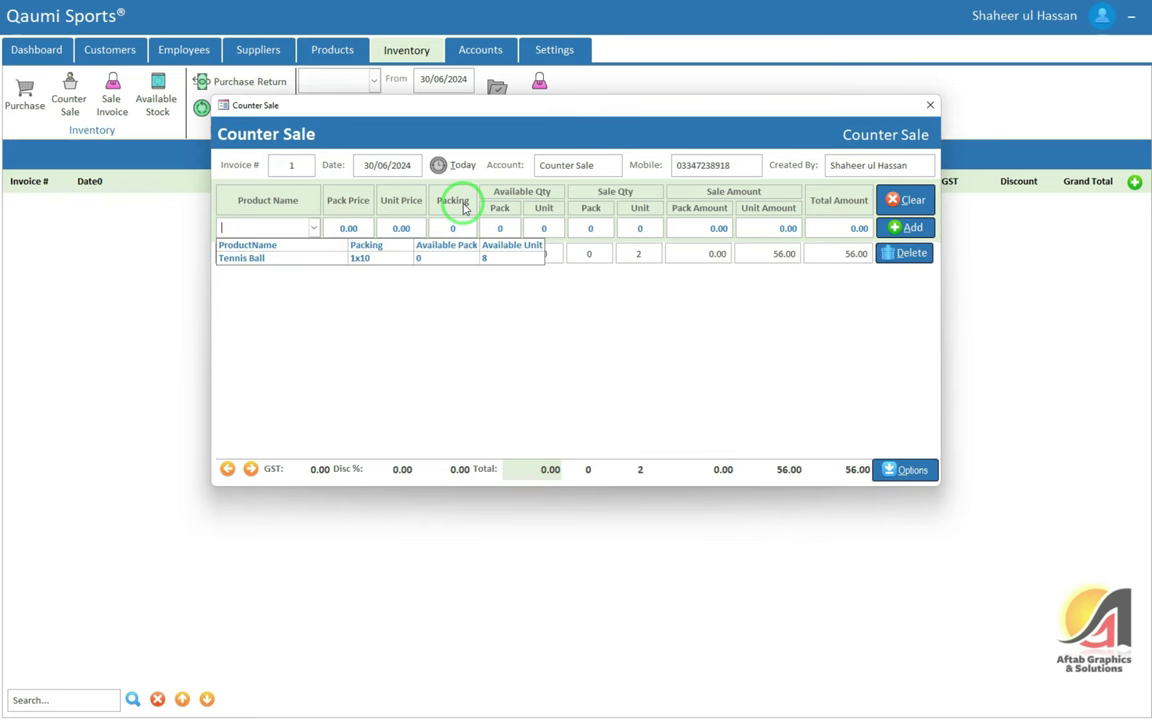
pyautogui.press('Tab')
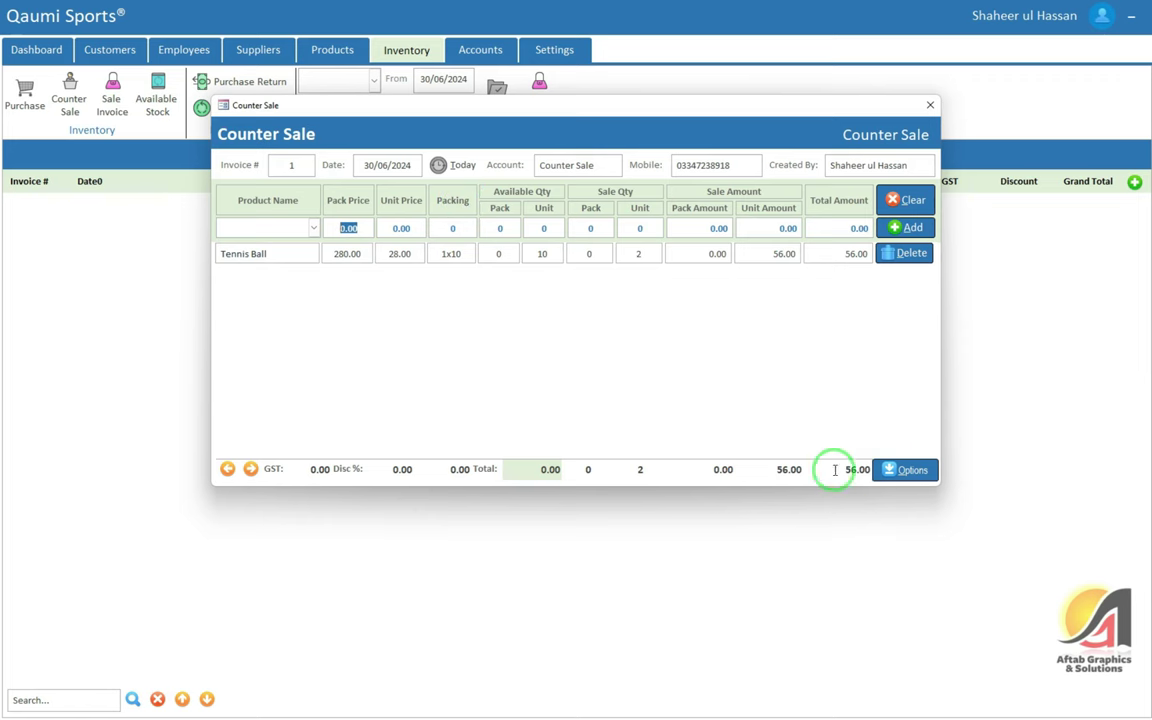
# Save the Tennis Ball counter sale, close the form, and view invoice 1 (56.00) in the Counter Sales list
pyautogui.click(897, 471)
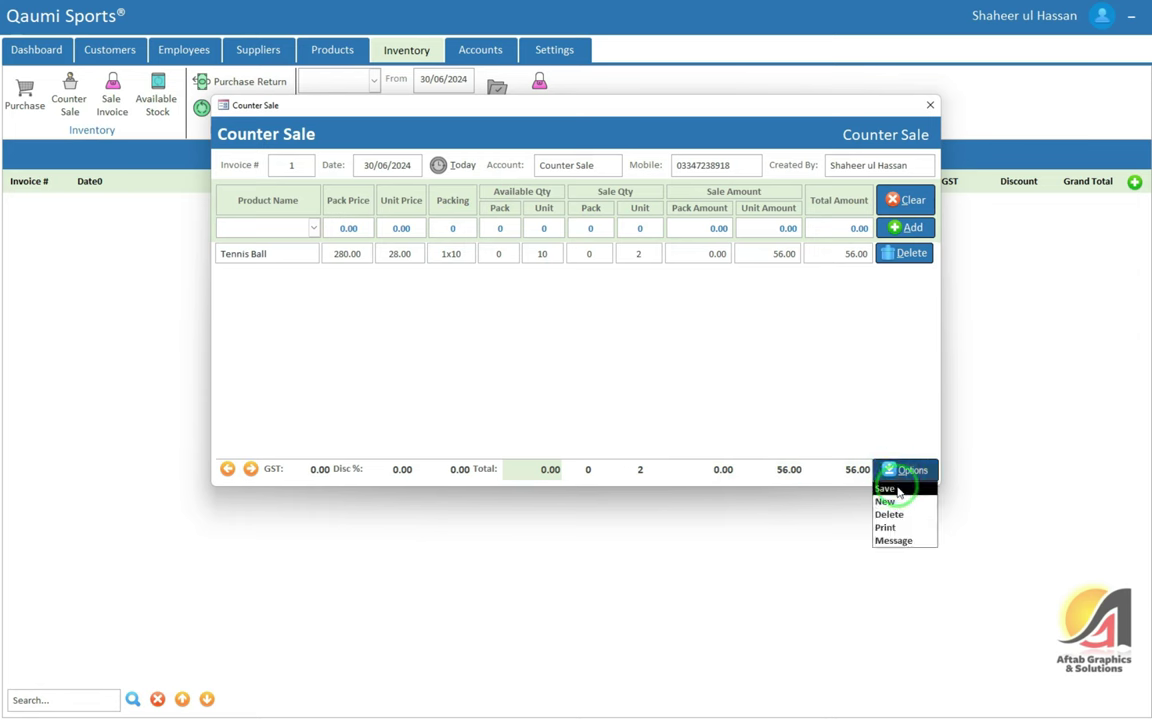
pyautogui.click(897, 491)
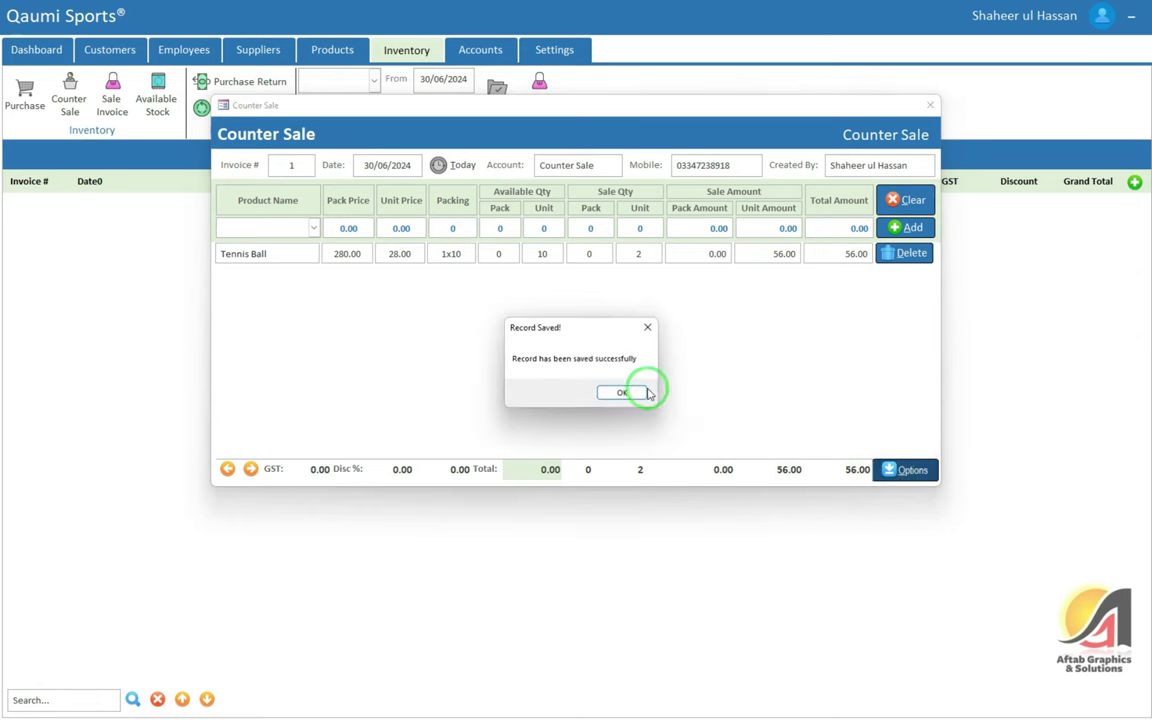
pyautogui.click(620, 394)
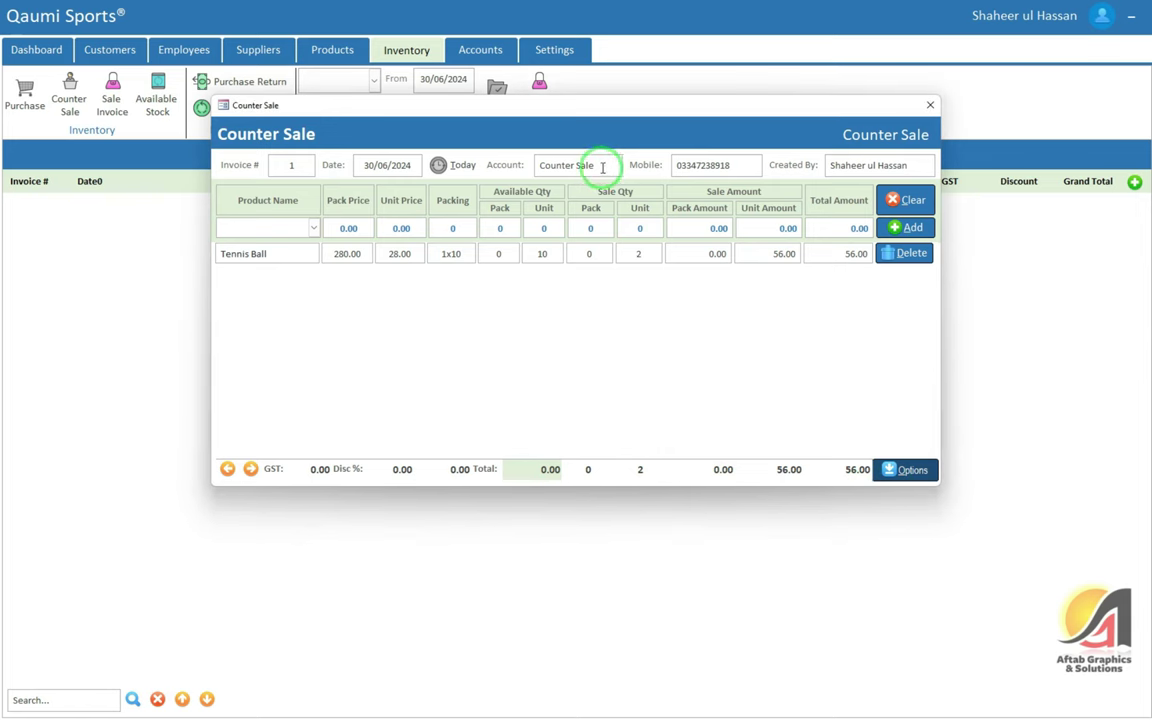
pyautogui.click(930, 105)
pyautogui.click(69, 98)
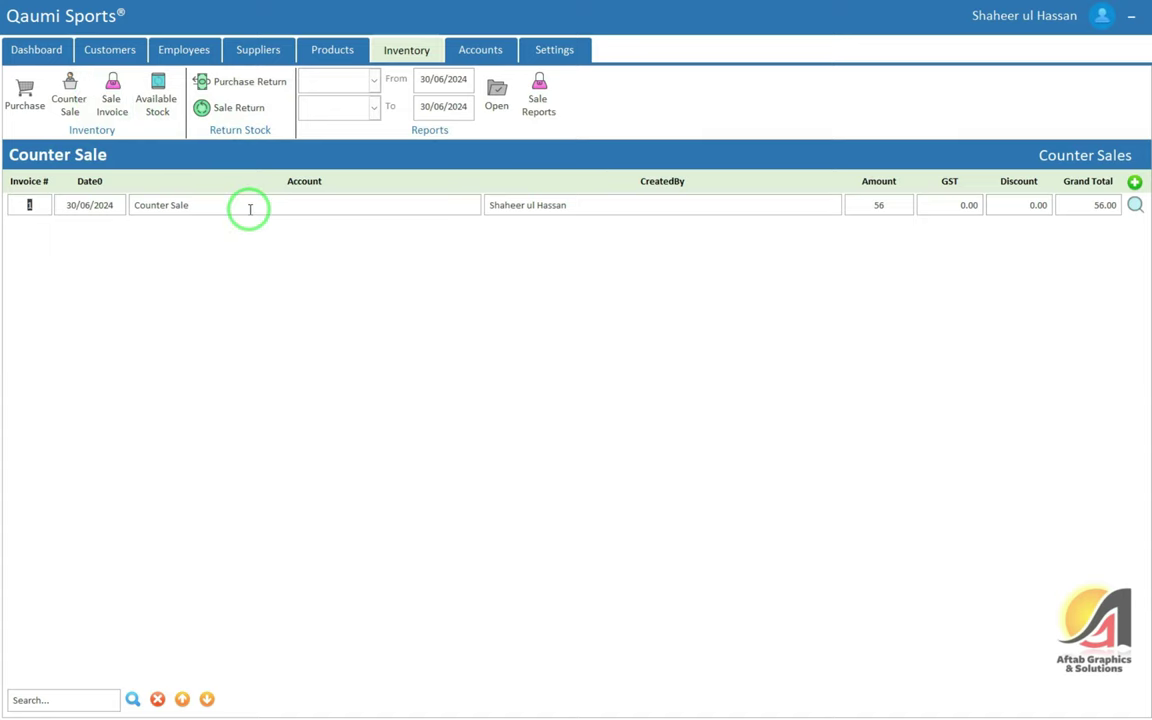
# Open Tennis Ball's product ledger, check the 2-unit counter sale and 8-unit balance, then close it
pyautogui.click(334, 51)
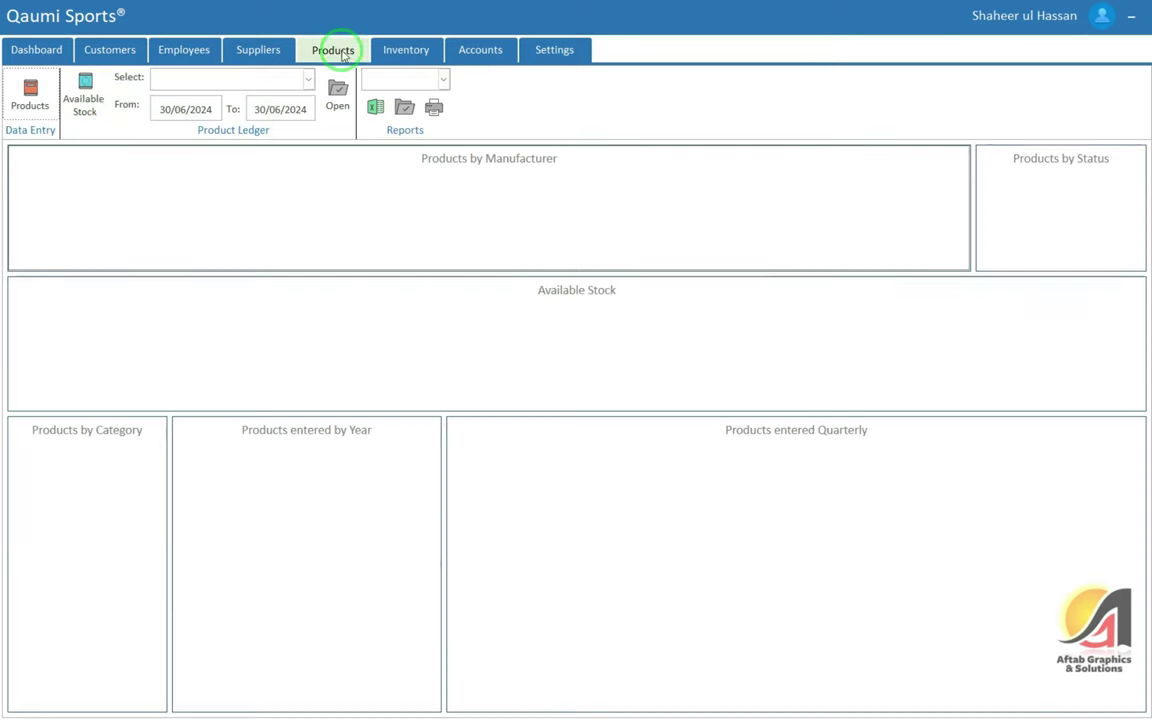
pyautogui.click(185, 80)
pyautogui.click(185, 110)
pyautogui.click(335, 88)
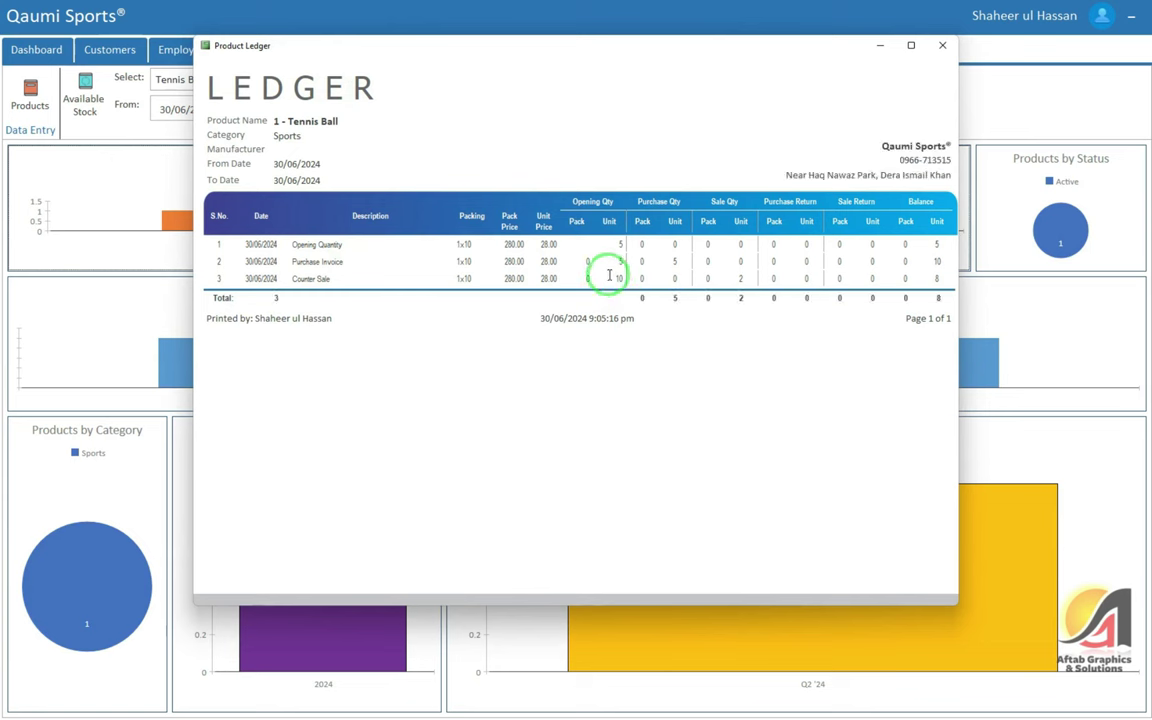
pyautogui.click(616, 278)
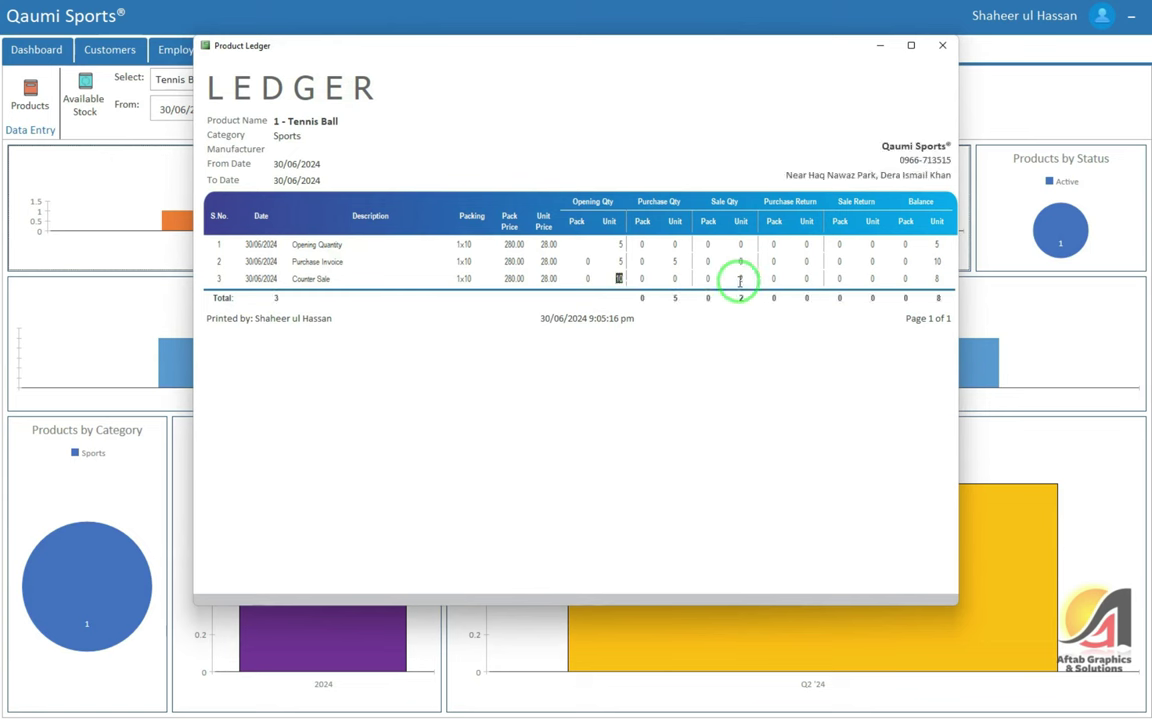
pyautogui.click(945, 279)
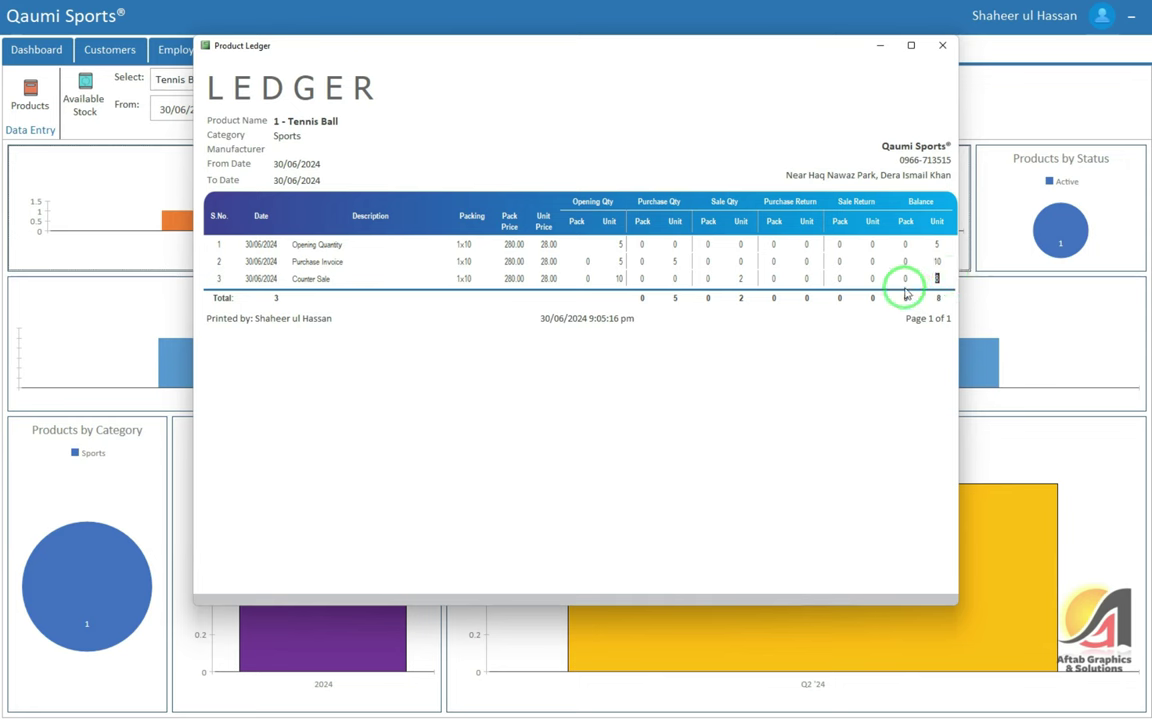
pyautogui.click(906, 295)
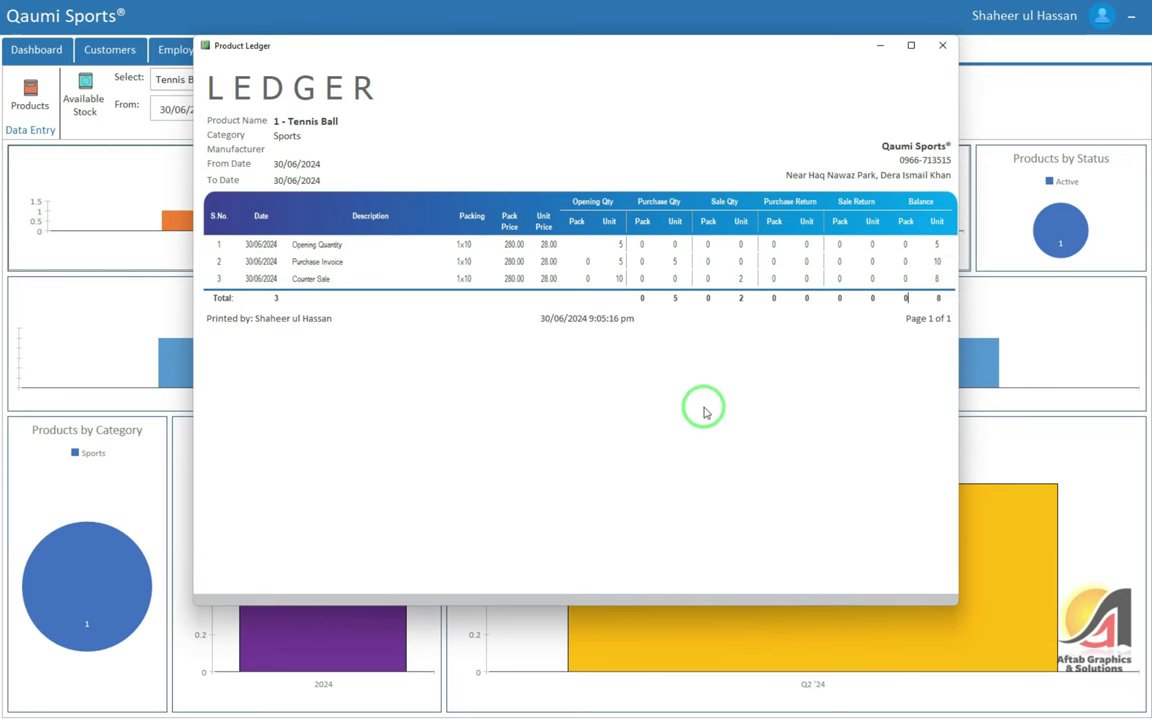
pyautogui.click(741, 244)
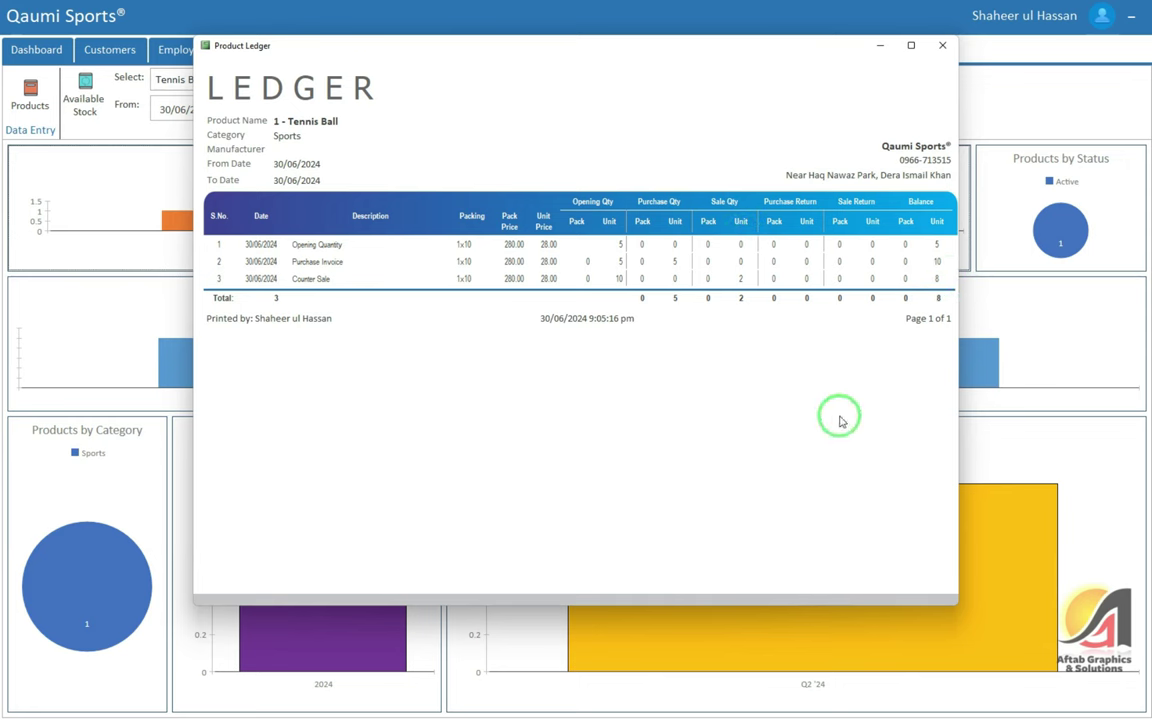
pyautogui.click(941, 46)
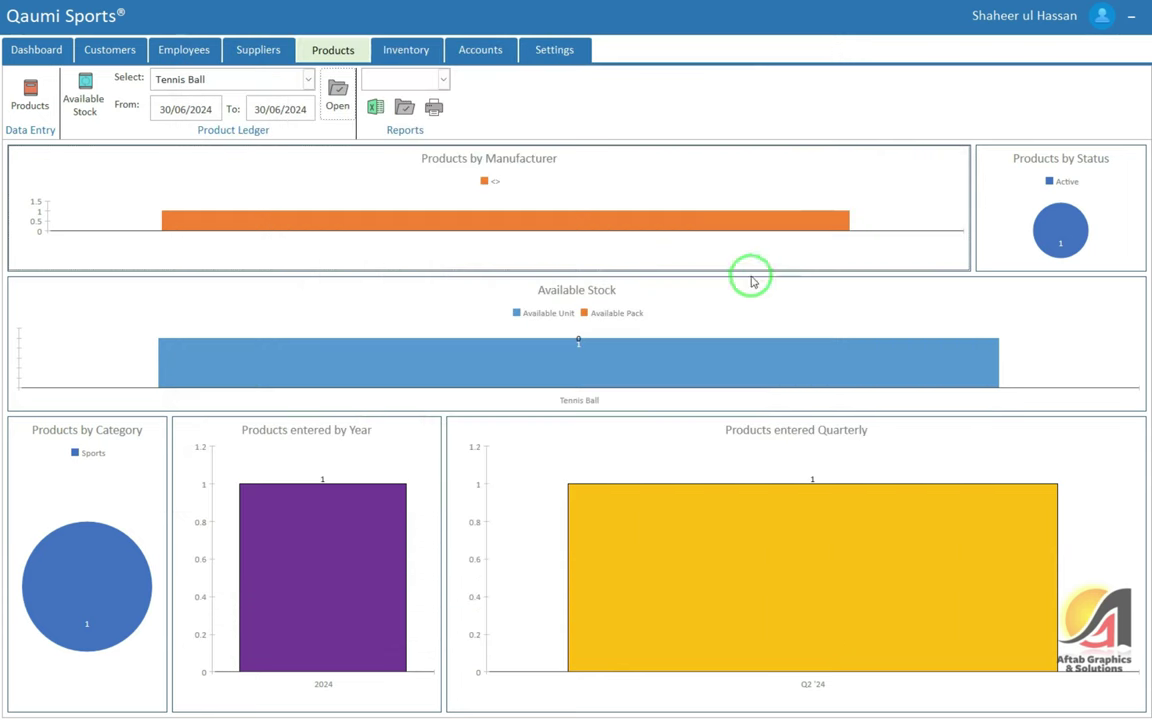
# From the Inventory tab, open the Sale Invoice list and create new invoice 1 dated 30/06/2024
pyautogui.click(420, 55)
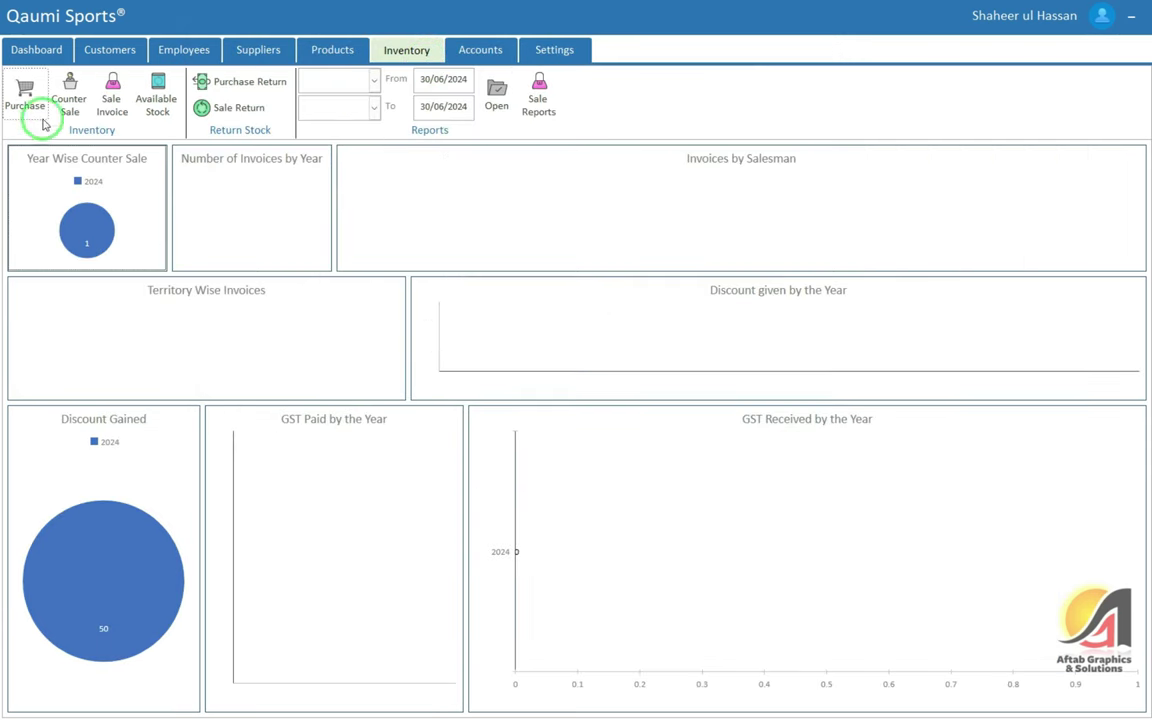
pyautogui.click(113, 104)
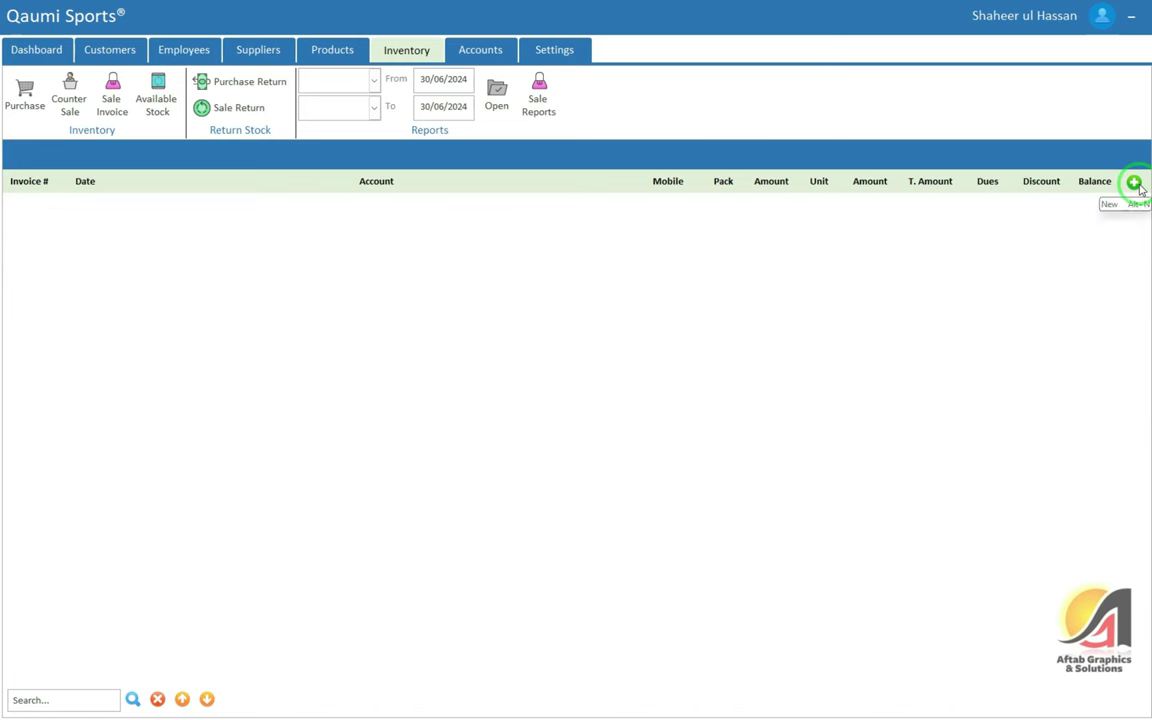
pyautogui.click(1136, 184)
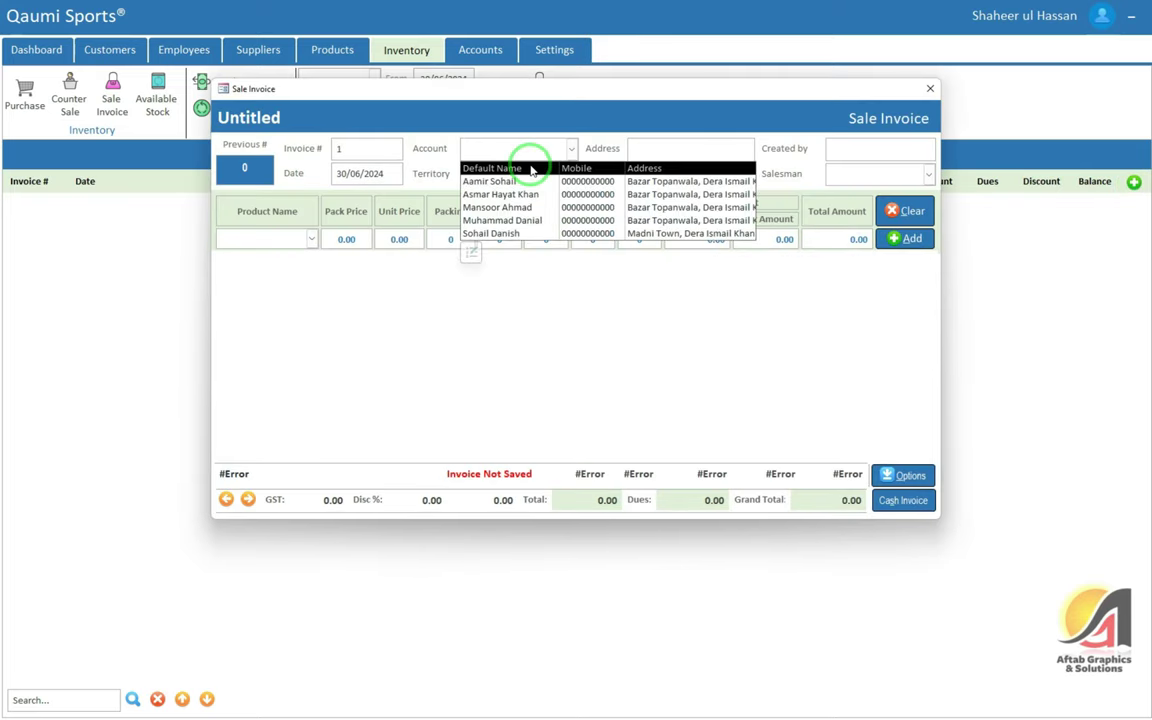
# Bill the chosen customer with the suggested salesman and add 5 Tennis Ball units totalling 140.00
pyautogui.click(514, 236)
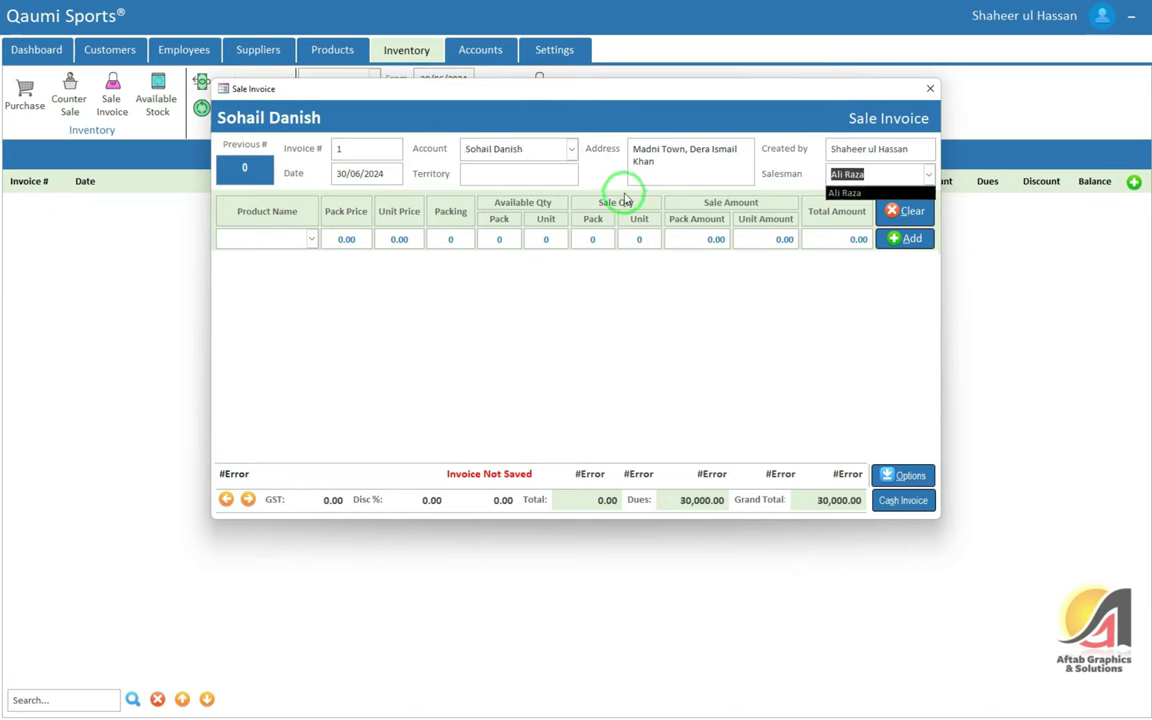
pyautogui.press('Return')
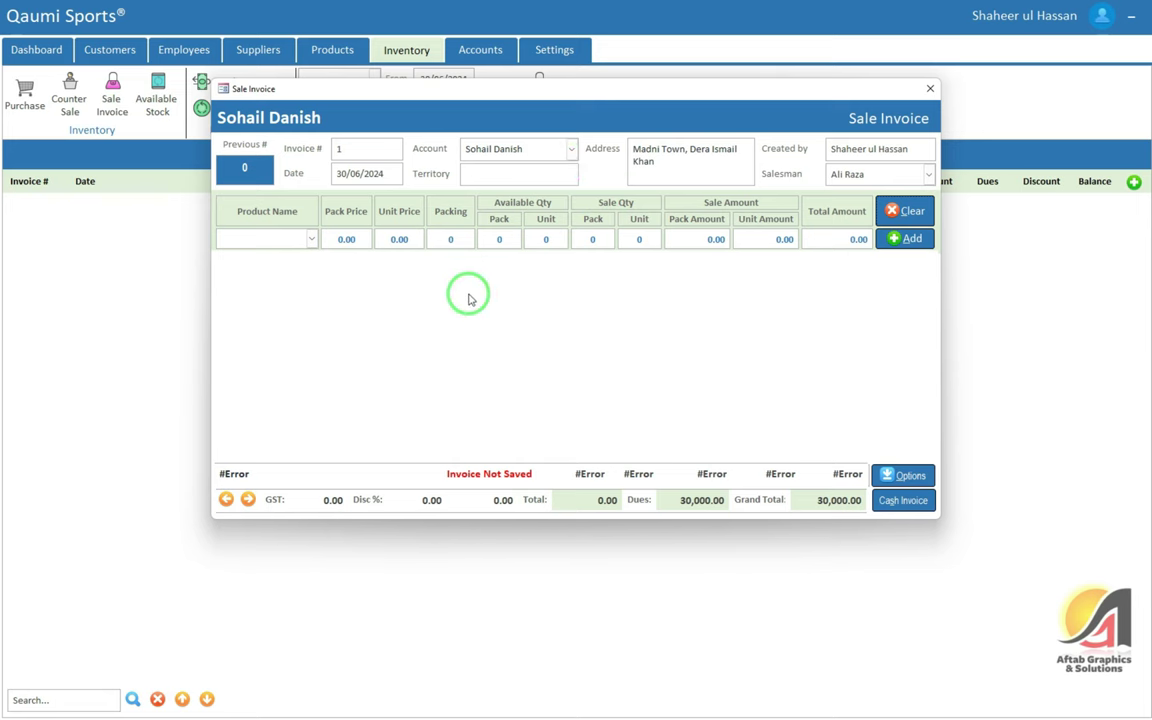
pyautogui.press('Tab')
pyautogui.click(266, 270)
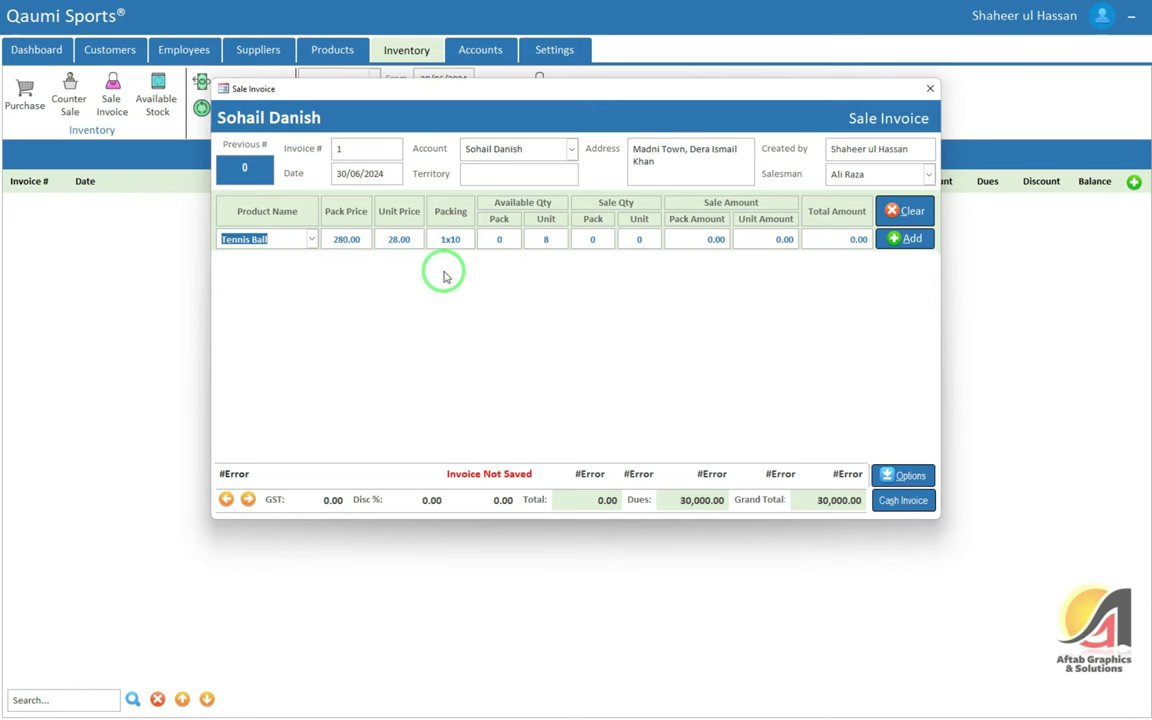
pyautogui.press('Tab')
pyautogui.press('Tab')
pyautogui.press('Tab')
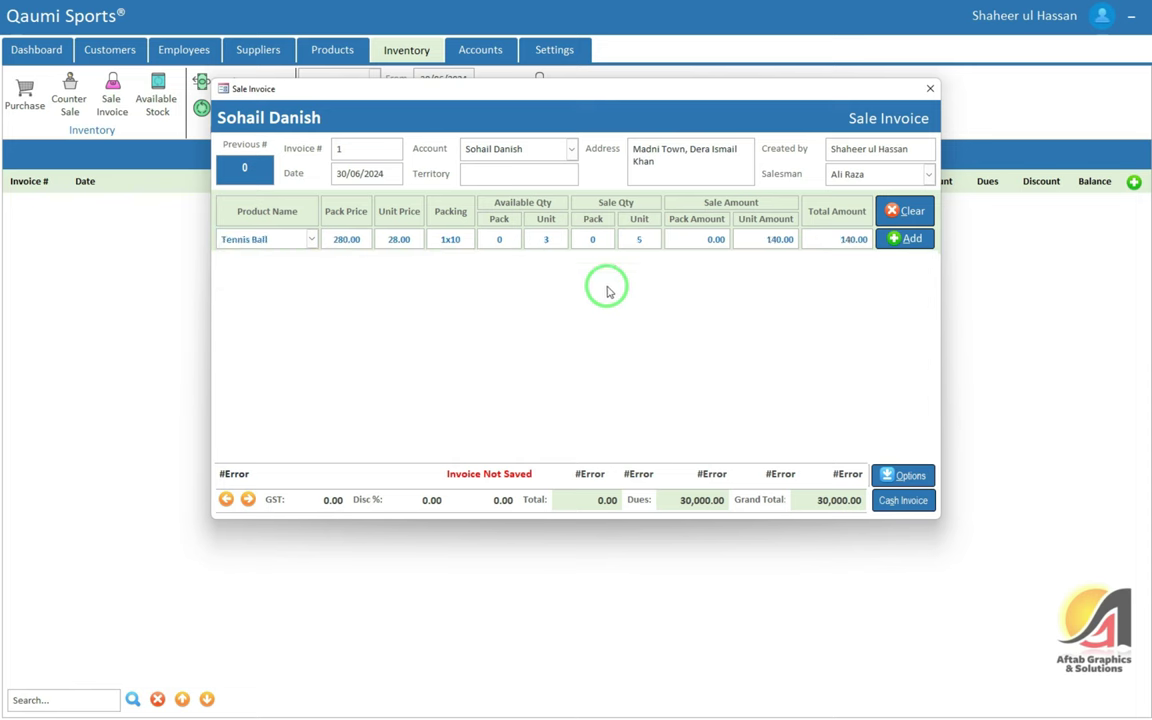
pyautogui.click(900, 239)
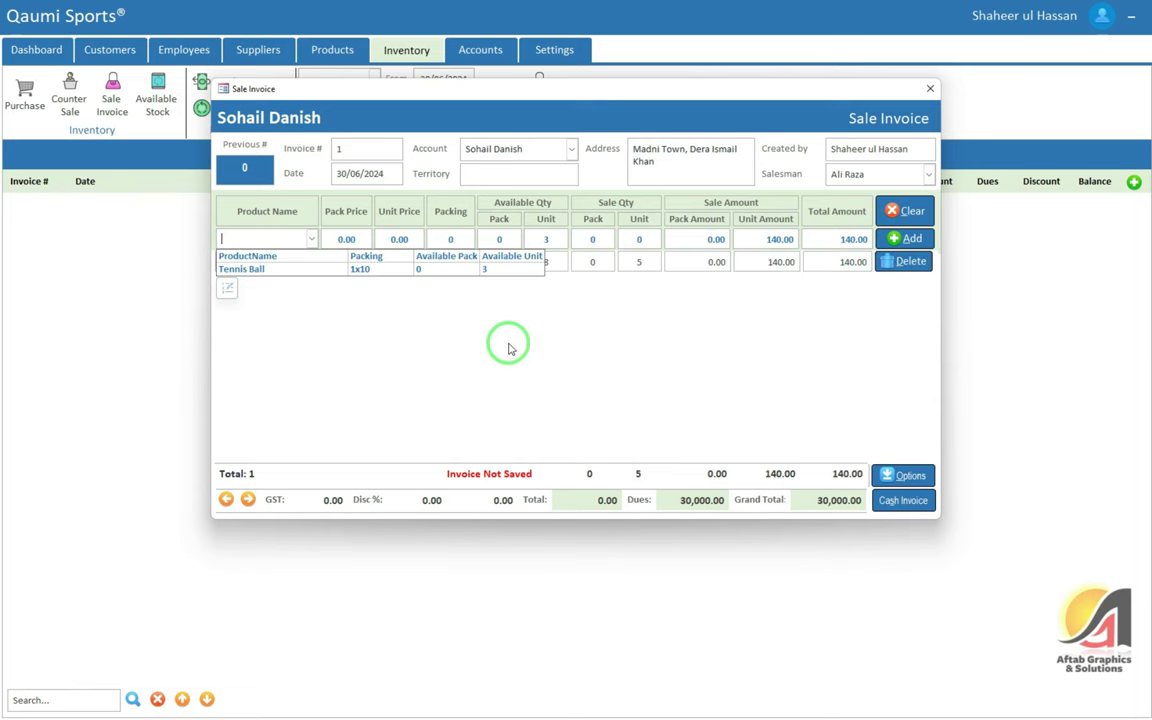
pyautogui.click(595, 262)
# Check the 5-unit, 140.00 line totals and recalculate the grand total to 30,140.00
pyautogui.click(635, 476)
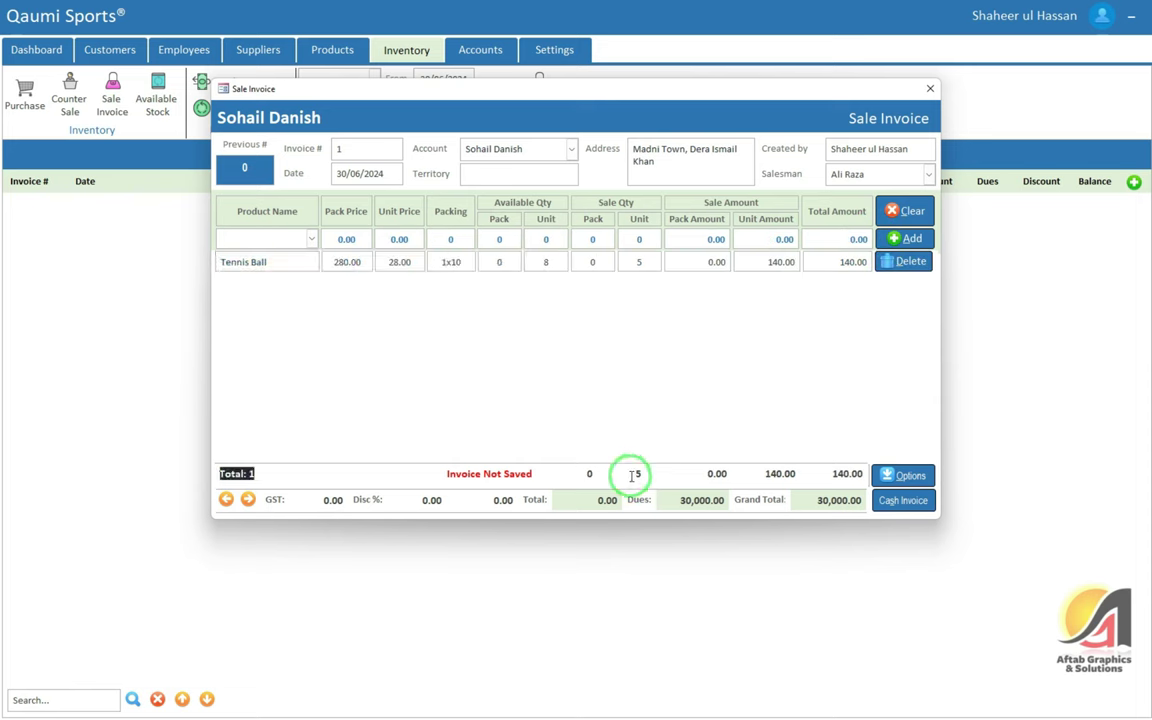
pyautogui.click(600, 476)
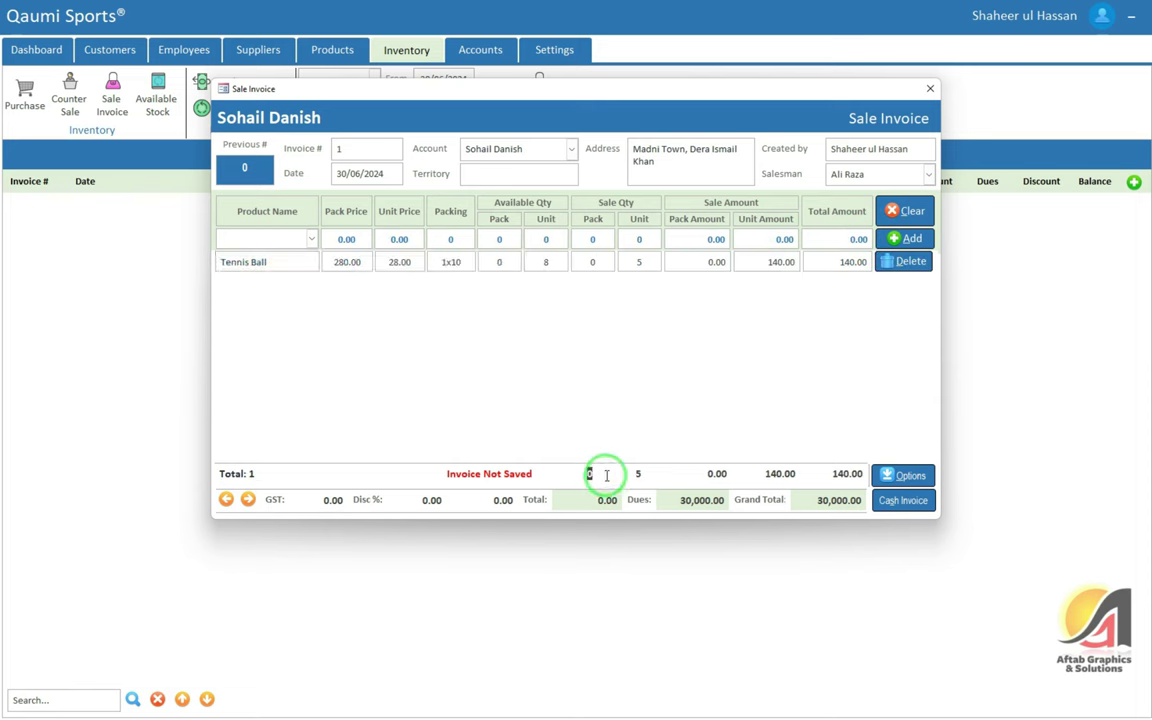
pyautogui.click(596, 262)
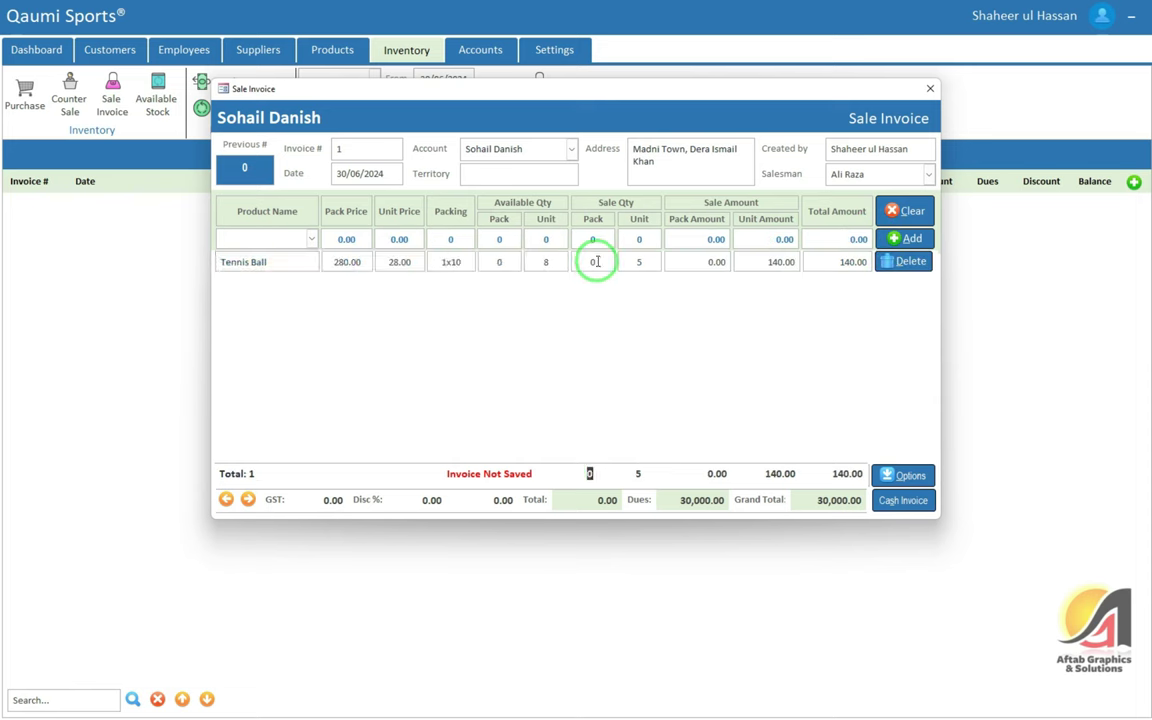
pyautogui.click(636, 473)
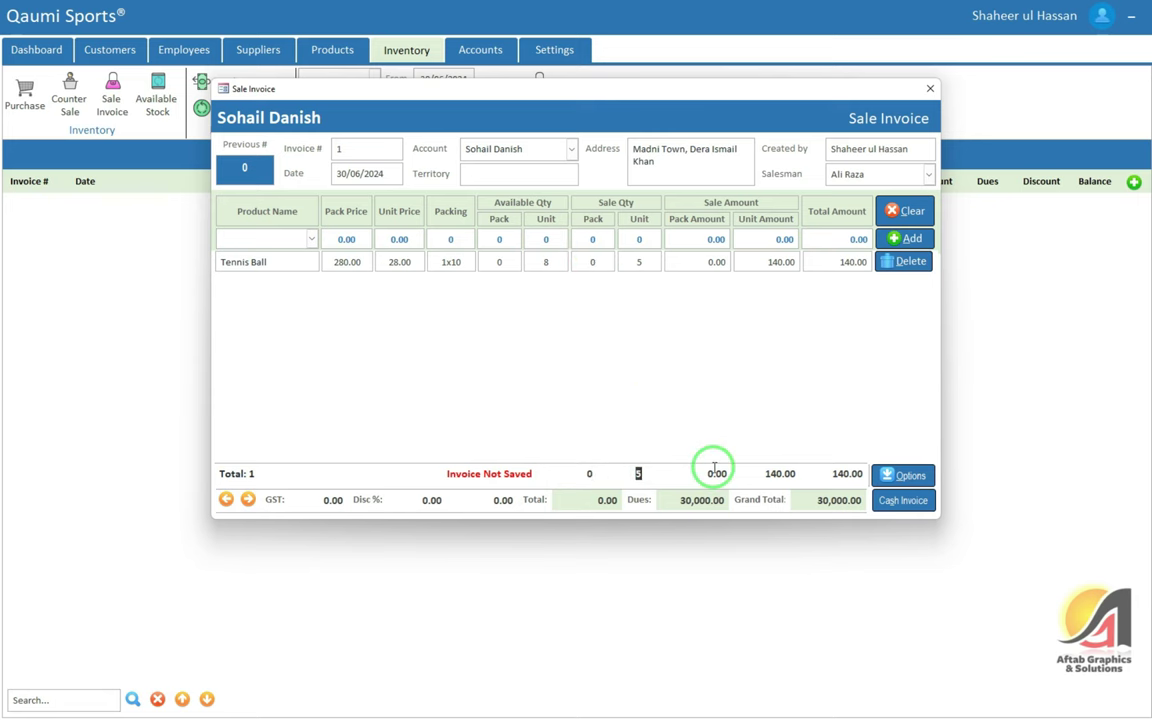
pyautogui.click(776, 474)
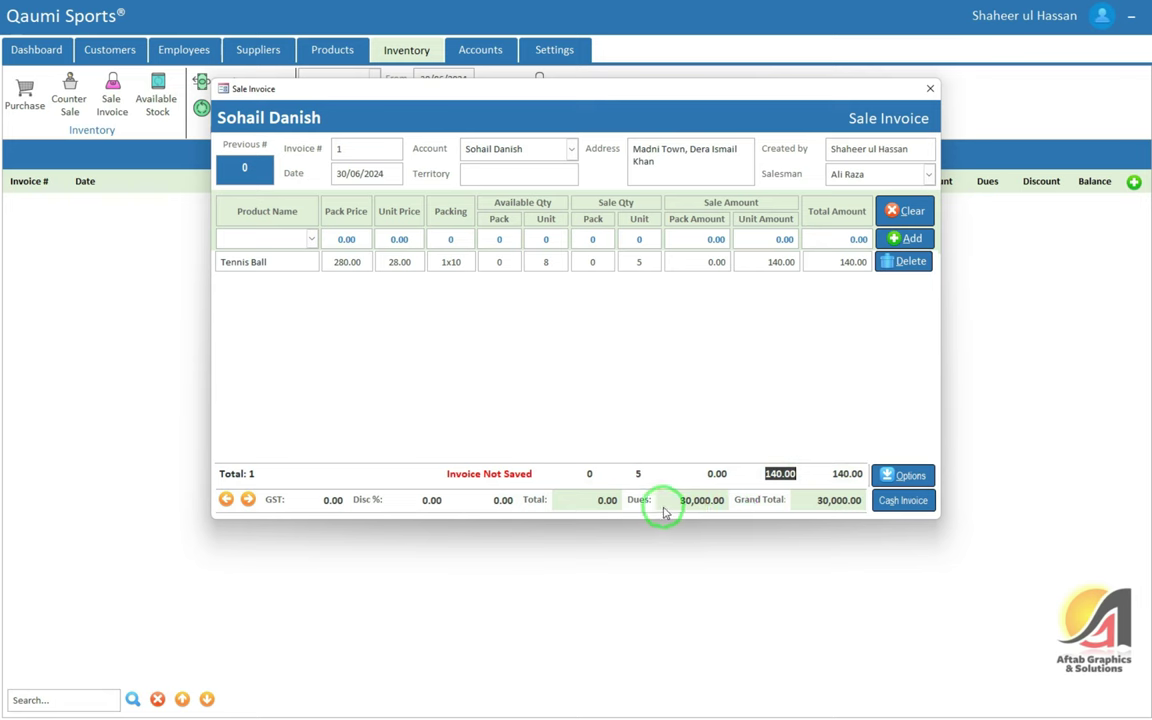
pyautogui.click(603, 500)
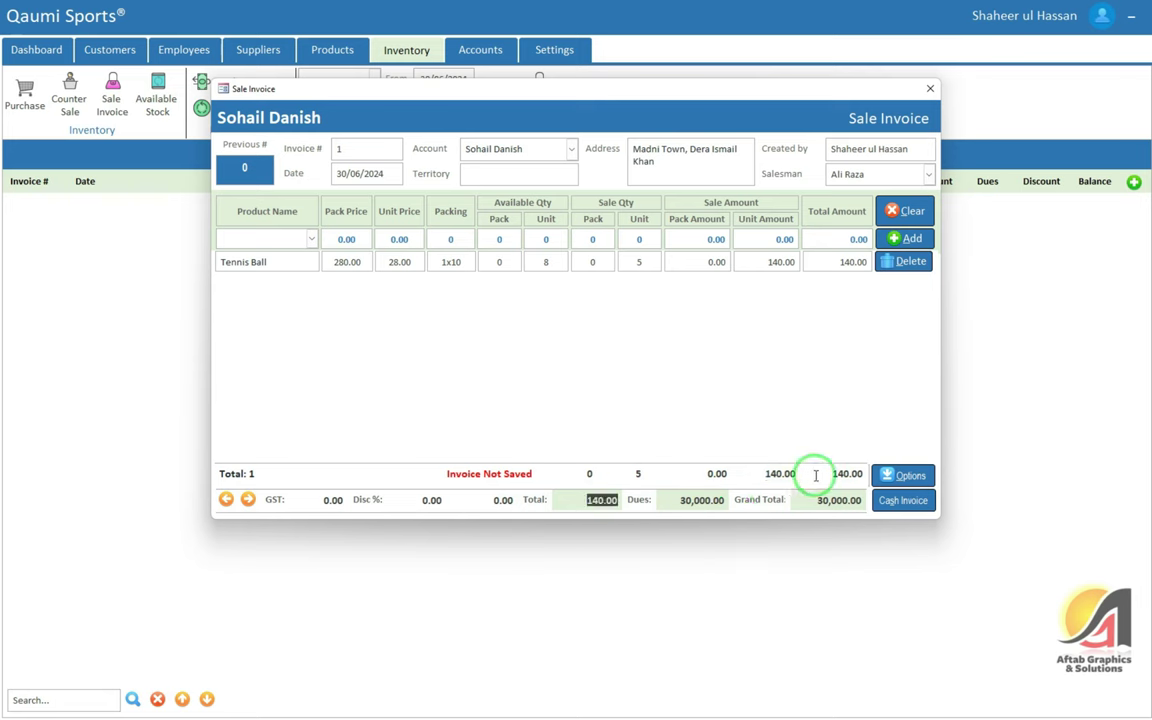
pyautogui.press('Return')
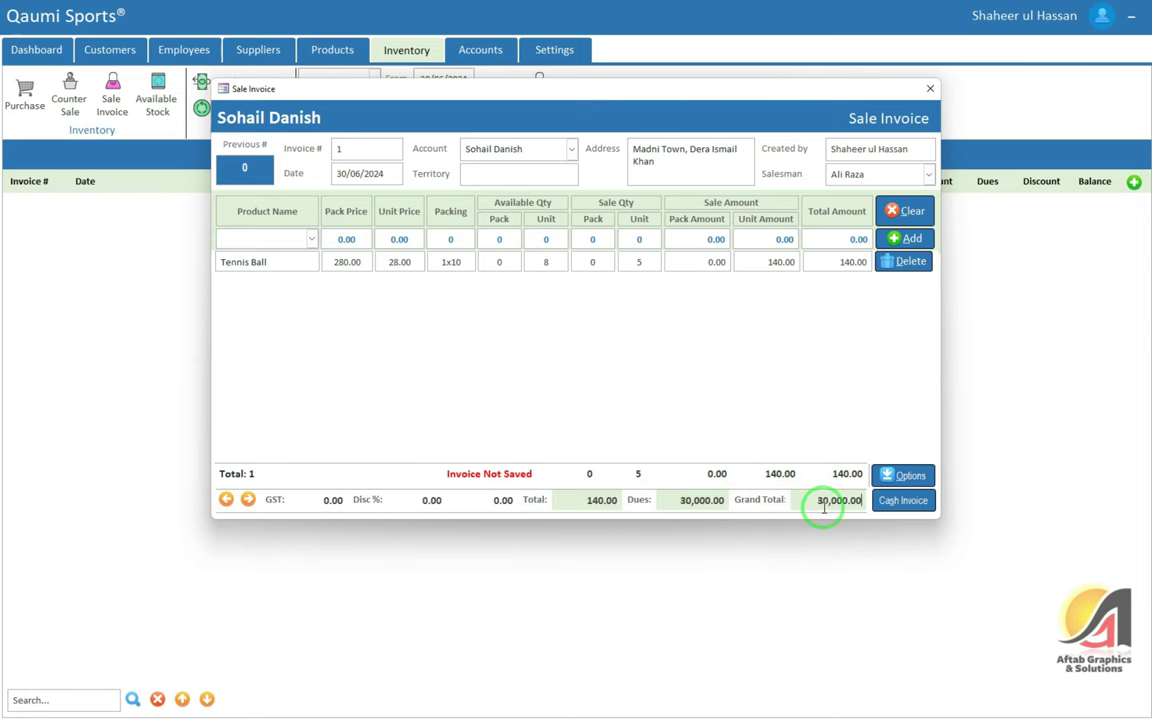
pyautogui.click(403, 509)
pyautogui.click(838, 505)
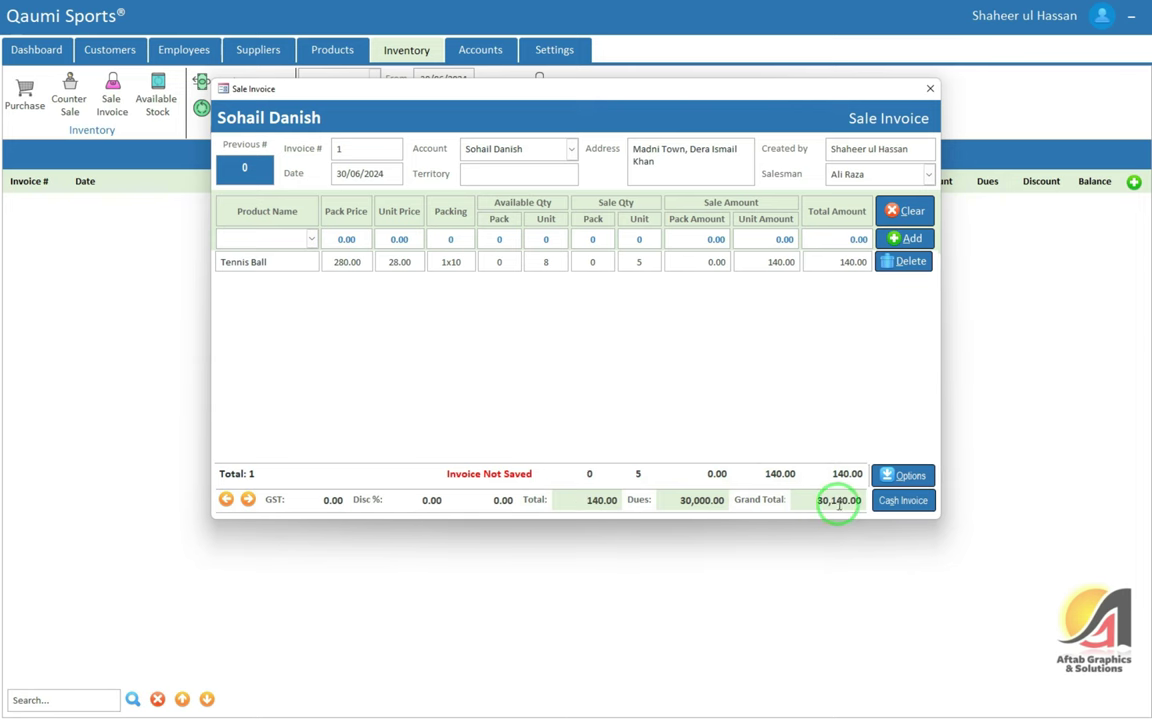
pyautogui.doubleClick(820, 500)
pyautogui.click(822, 502)
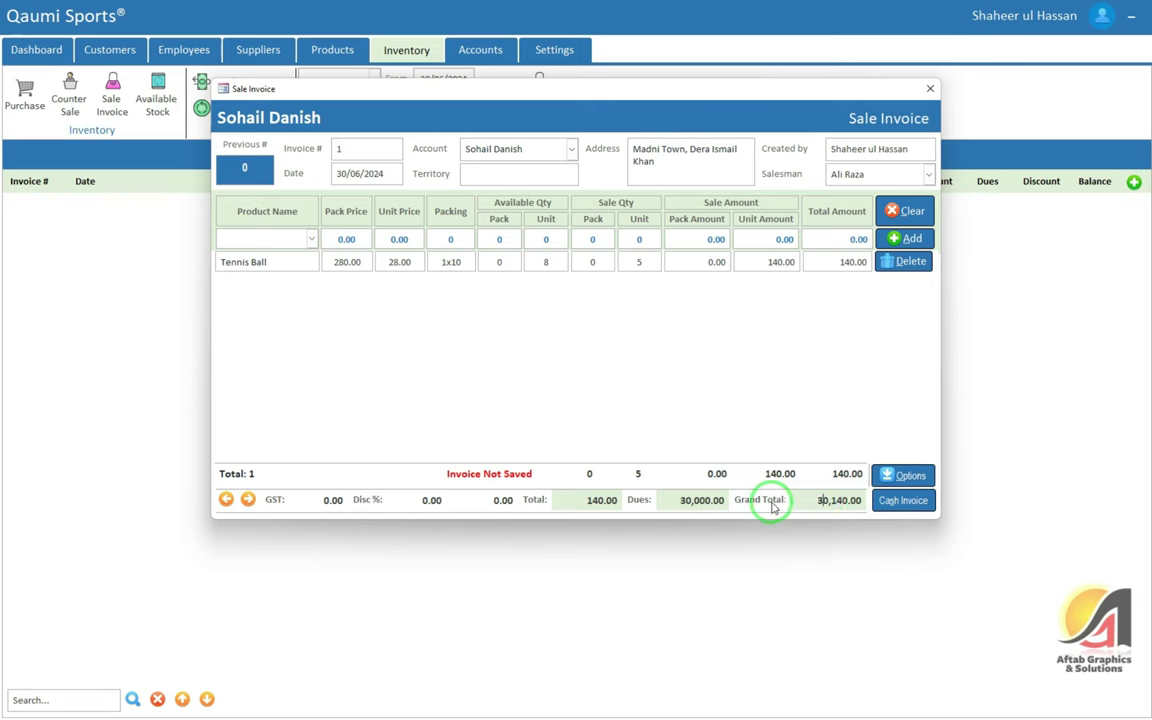
# Save the sale as a cash invoice and close the Sale Invoice form
pyautogui.click(903, 479)
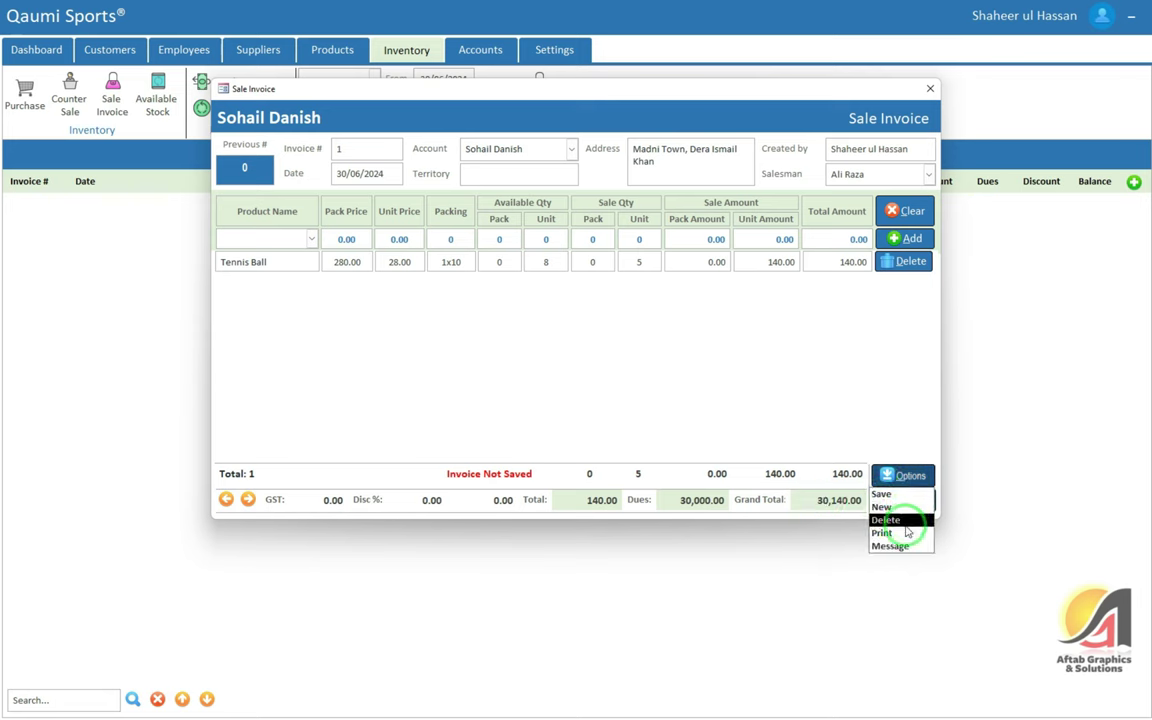
pyautogui.click(853, 501)
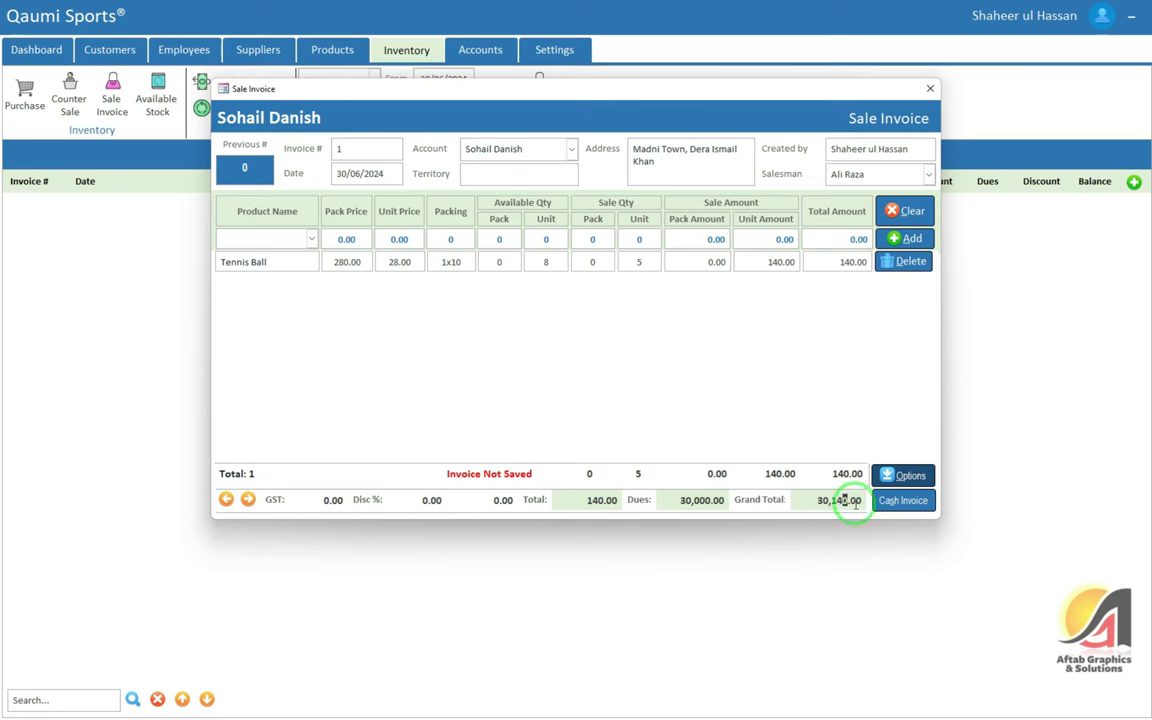
pyautogui.click(901, 501)
pyautogui.click(622, 392)
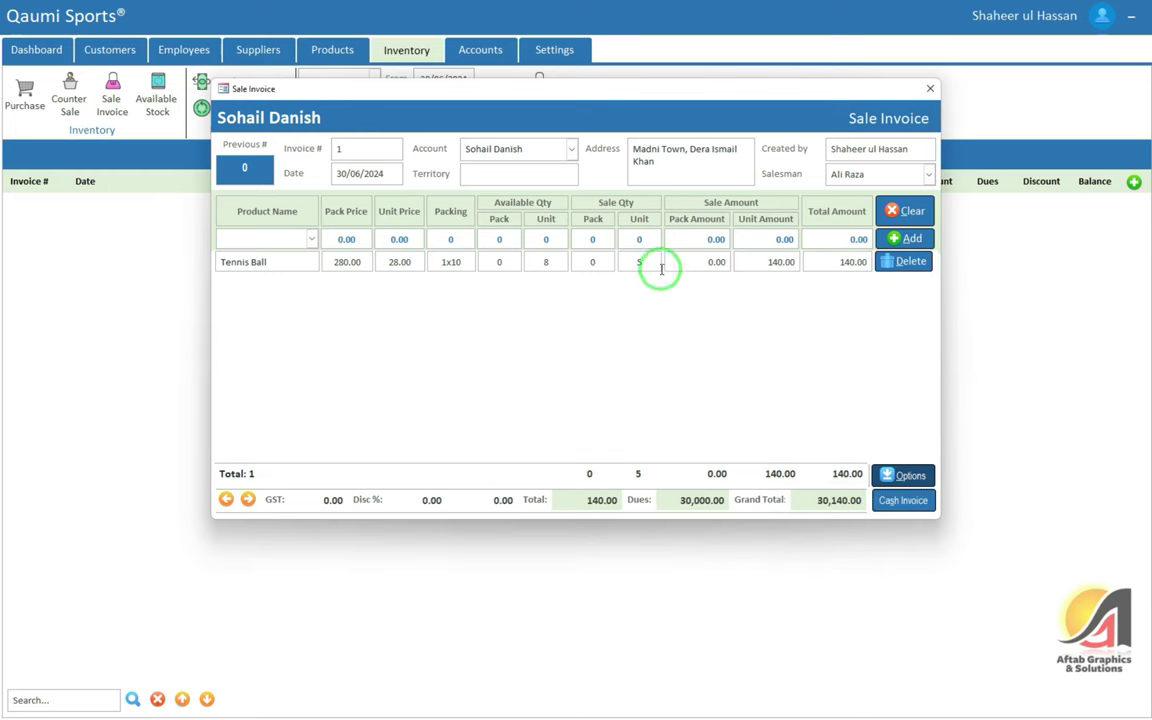
pyautogui.click(818, 500)
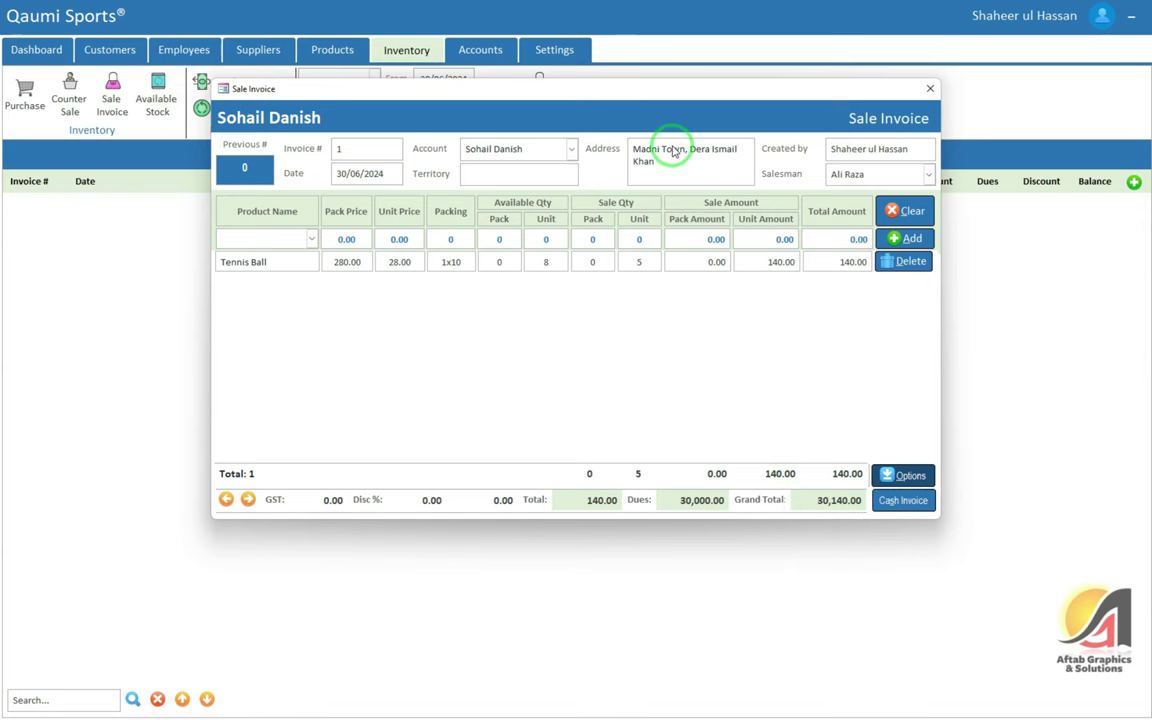
pyautogui.click(930, 88)
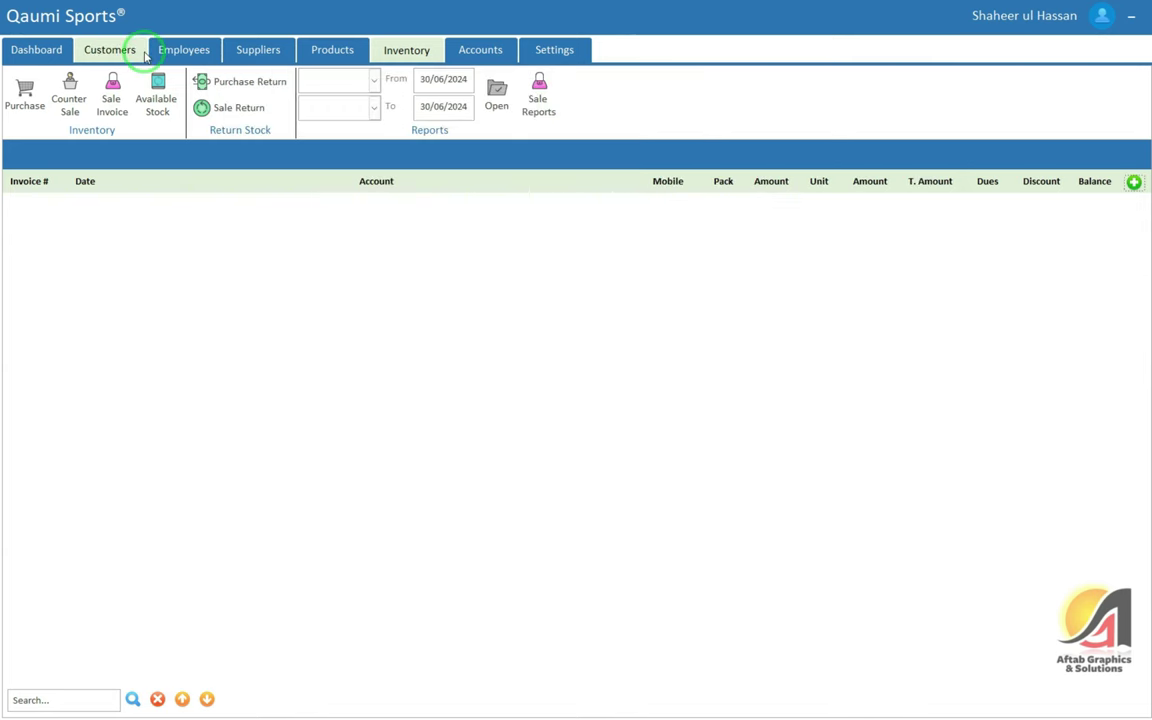
# Open the customer's accounts ledger full-screen, showing the 140.00 cash invoice and 29,860.00 closing balance
pyautogui.click(143, 52)
pyautogui.click(380, 82)
pyautogui.click(314, 155)
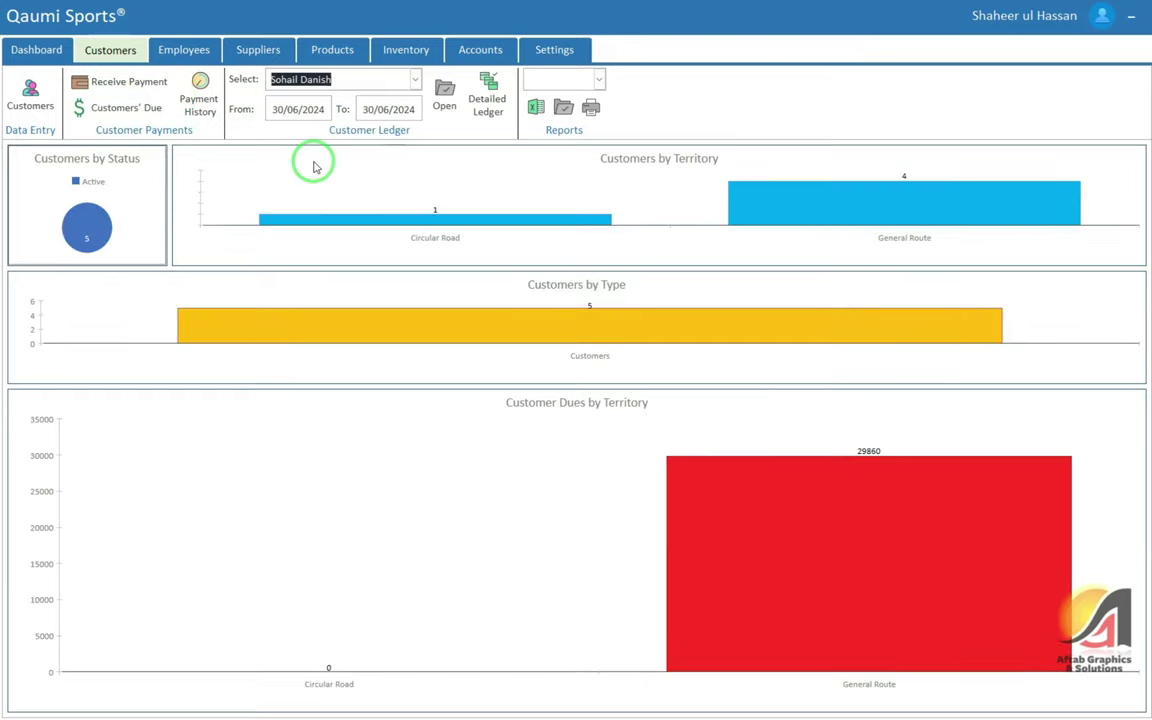
pyautogui.click(444, 95)
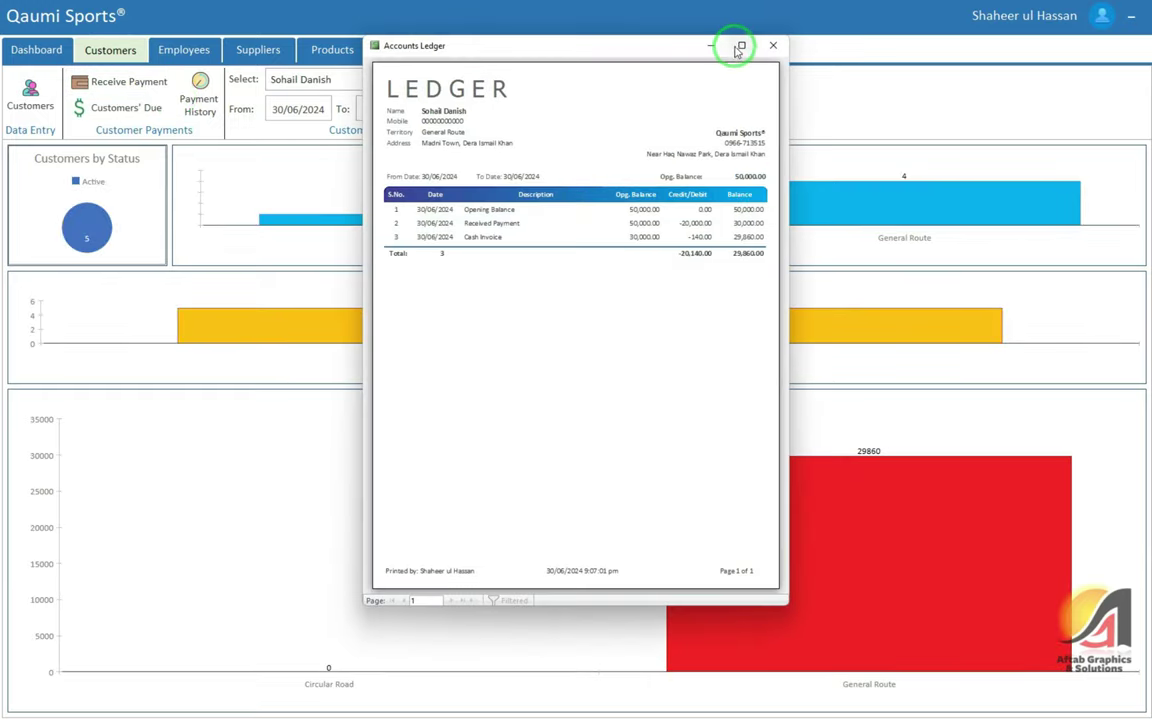
pyautogui.click(740, 46)
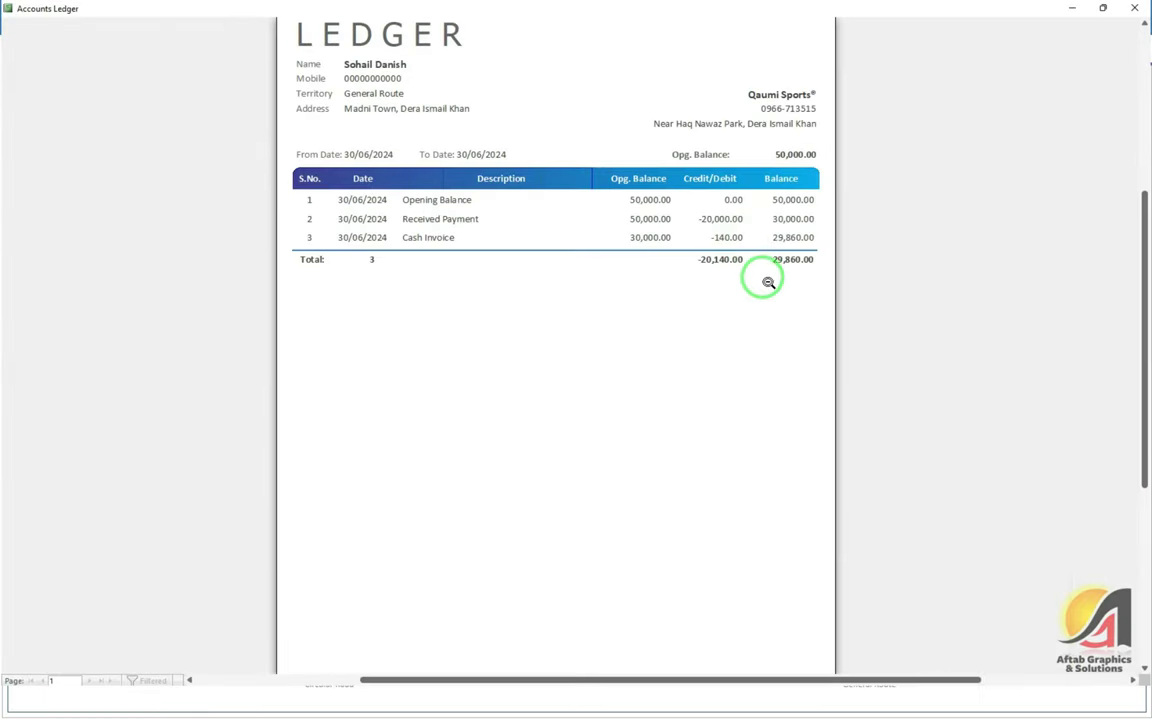
pyautogui.scroll(1, 768, 282)
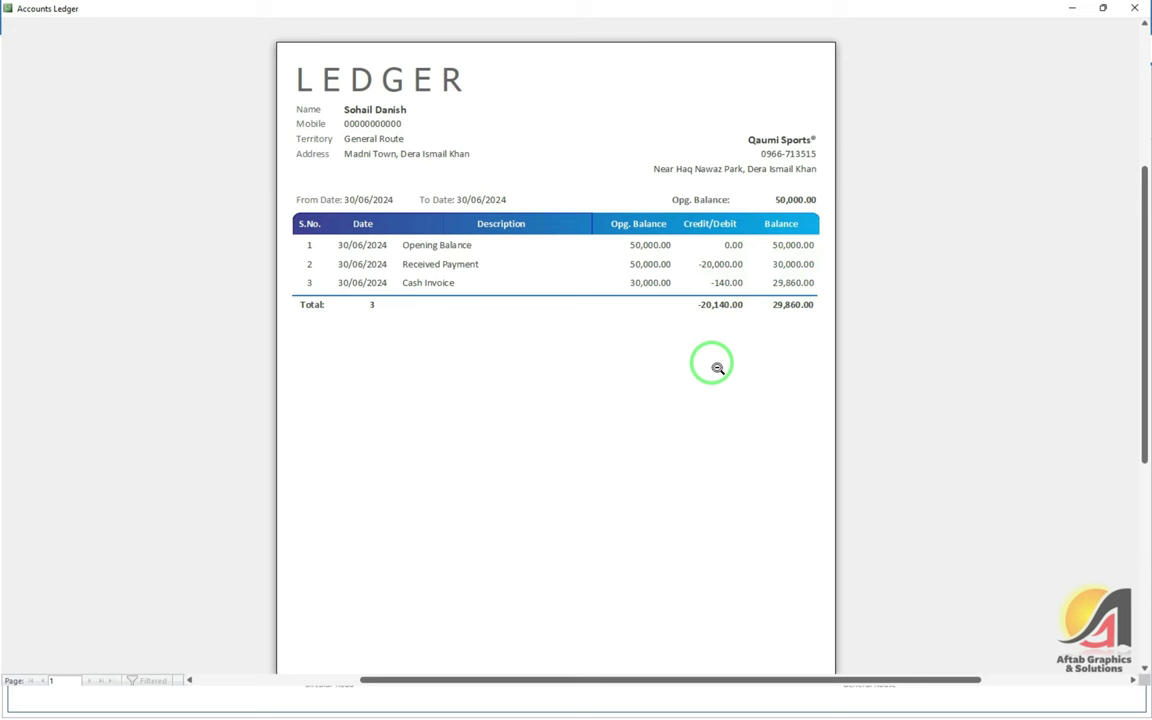
pyautogui.press('super')
# Compute 30000 − 140 = 29,860 in Windows Calculator to match the ledger, then close it
pyautogui.press('super+r')
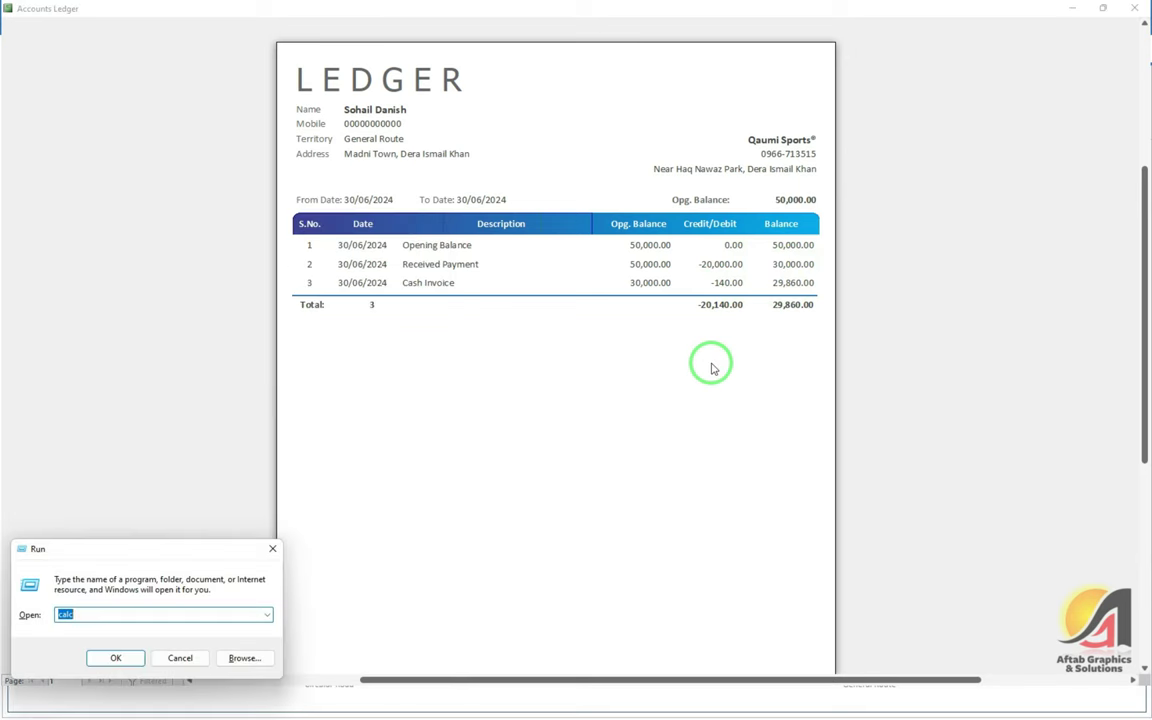
pyautogui.press('Return')
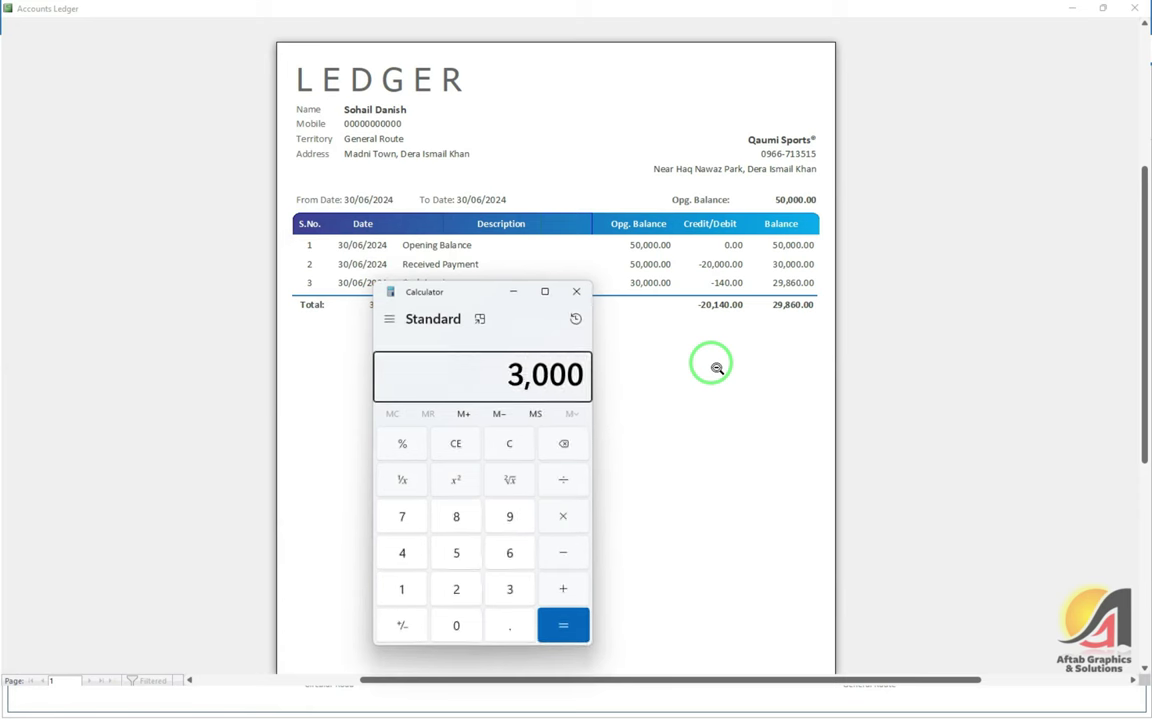
pyautogui.press('Escape')
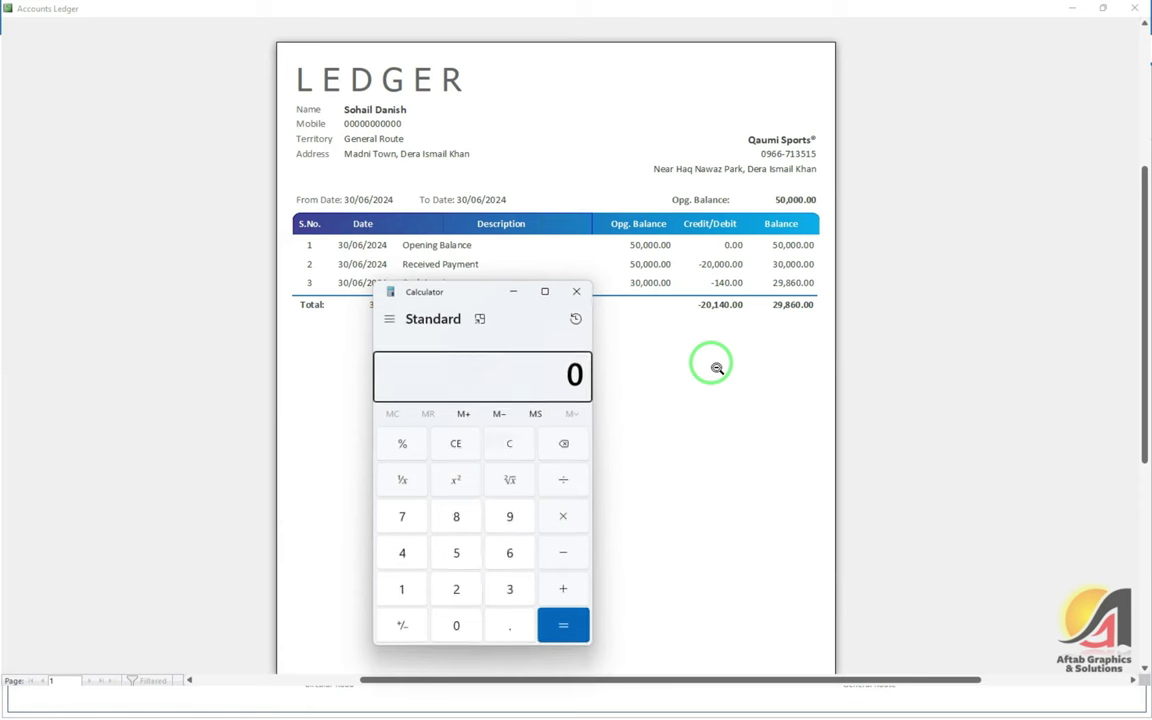
pyautogui.write('14')
pyautogui.press('Return')
pyautogui.press('Escape')
pyautogui.write('30000 - 140')
pyautogui.press('Return')
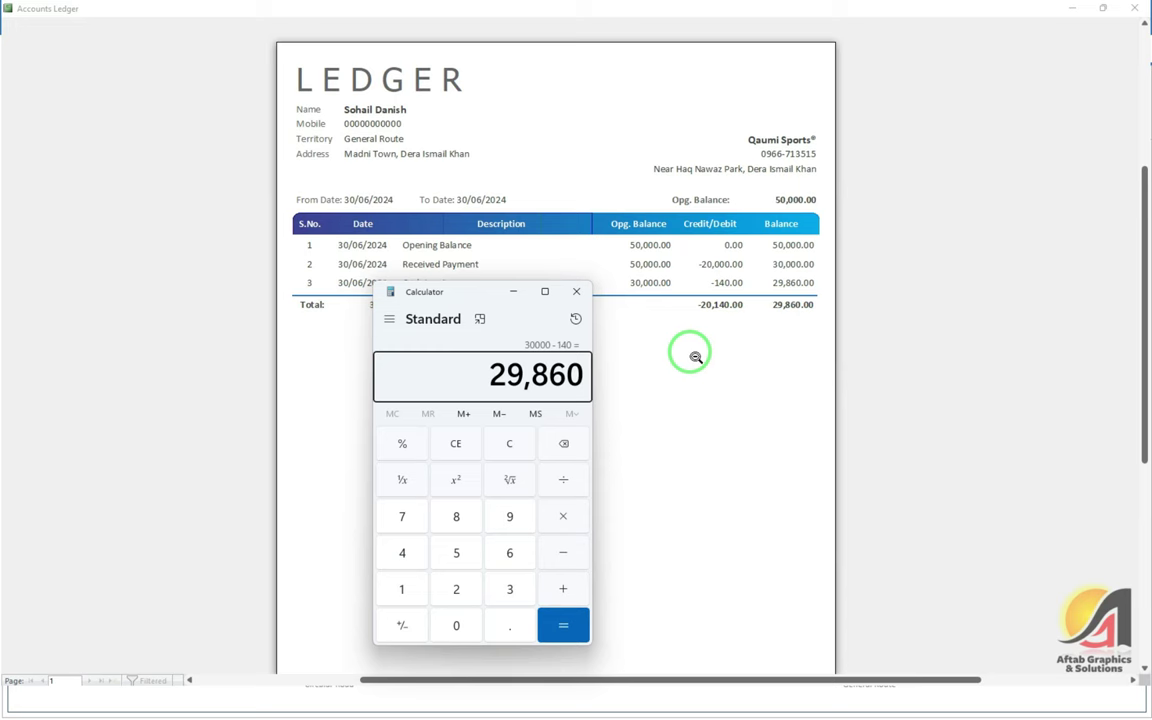
pyautogui.click(576, 291)
# Open the Tennis Ball product ledger and point out the 5-unit sale and 3-unit balance
pyautogui.click(1138, 10)
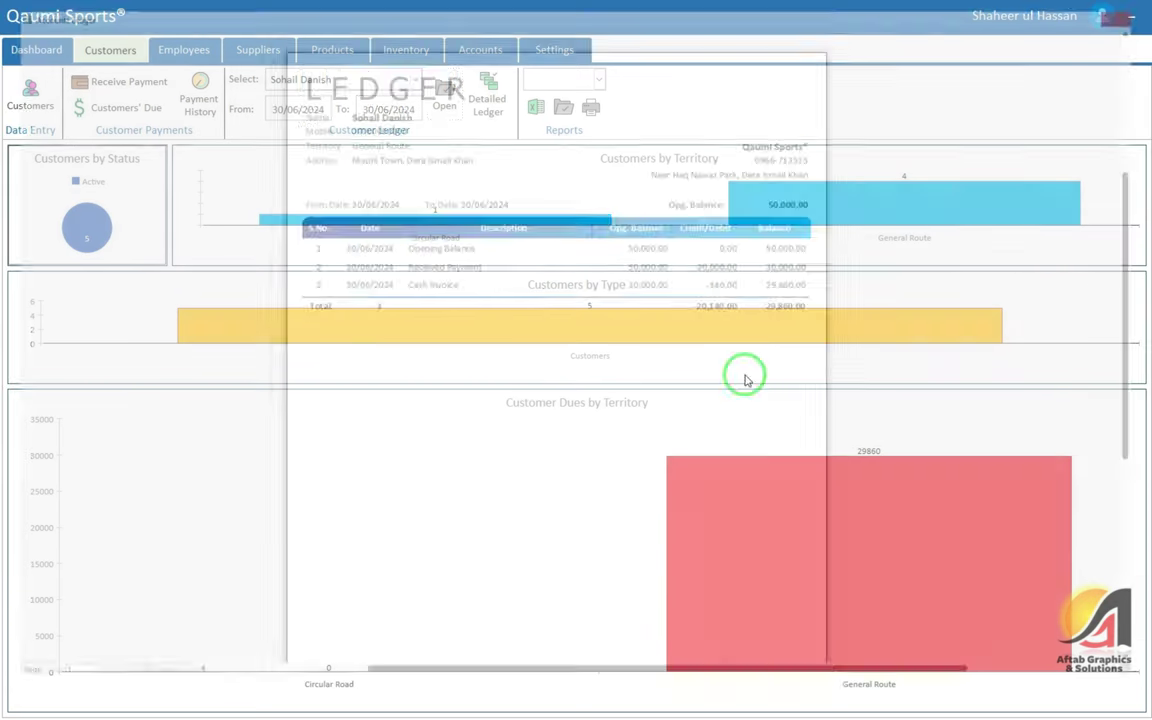
pyautogui.click(336, 48)
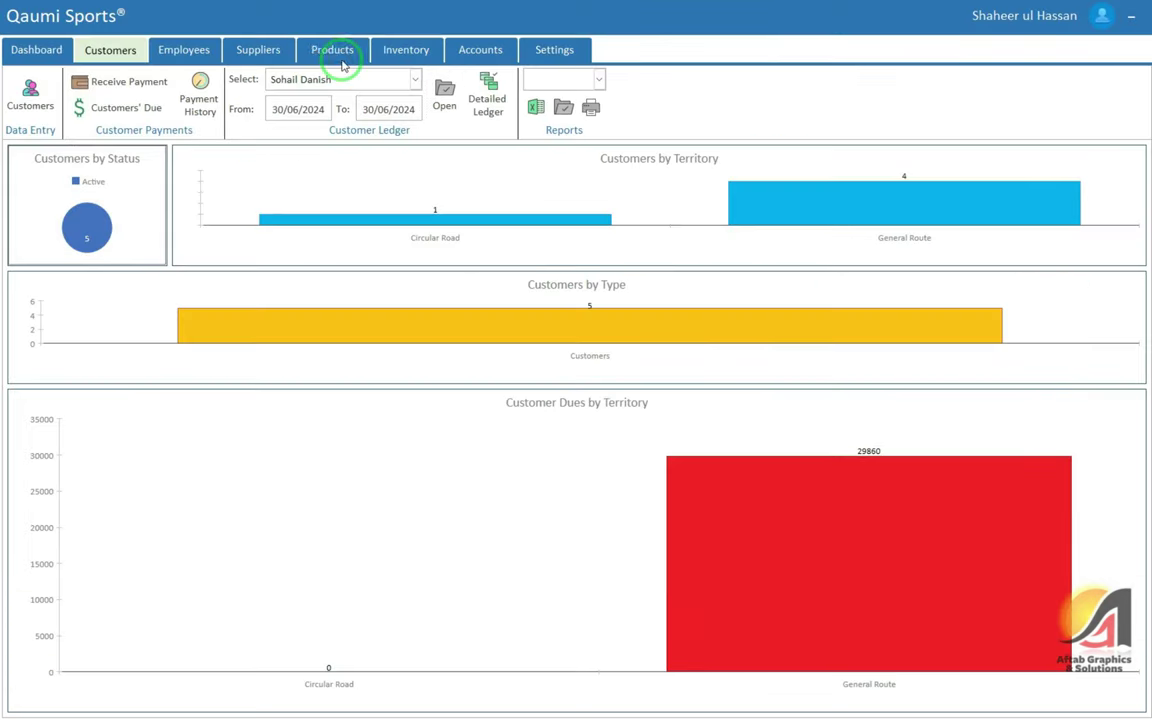
pyautogui.click(234, 77)
pyautogui.click(224, 108)
pyautogui.click(326, 106)
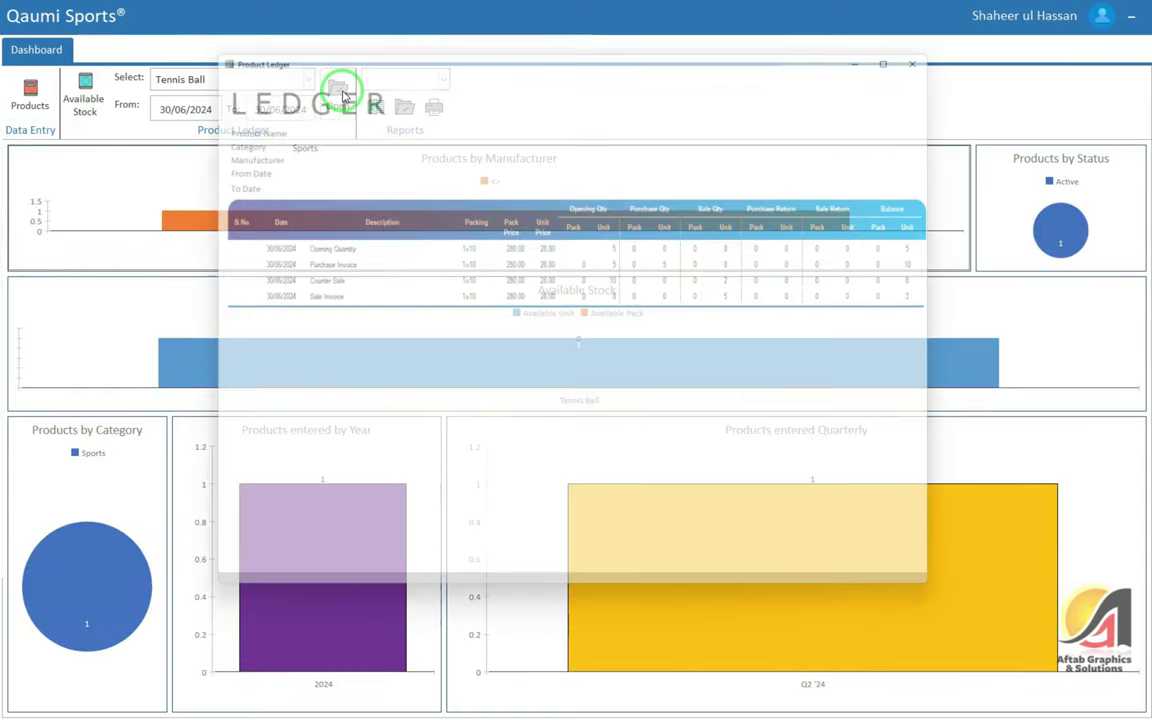
pyautogui.doubleClick(306, 296)
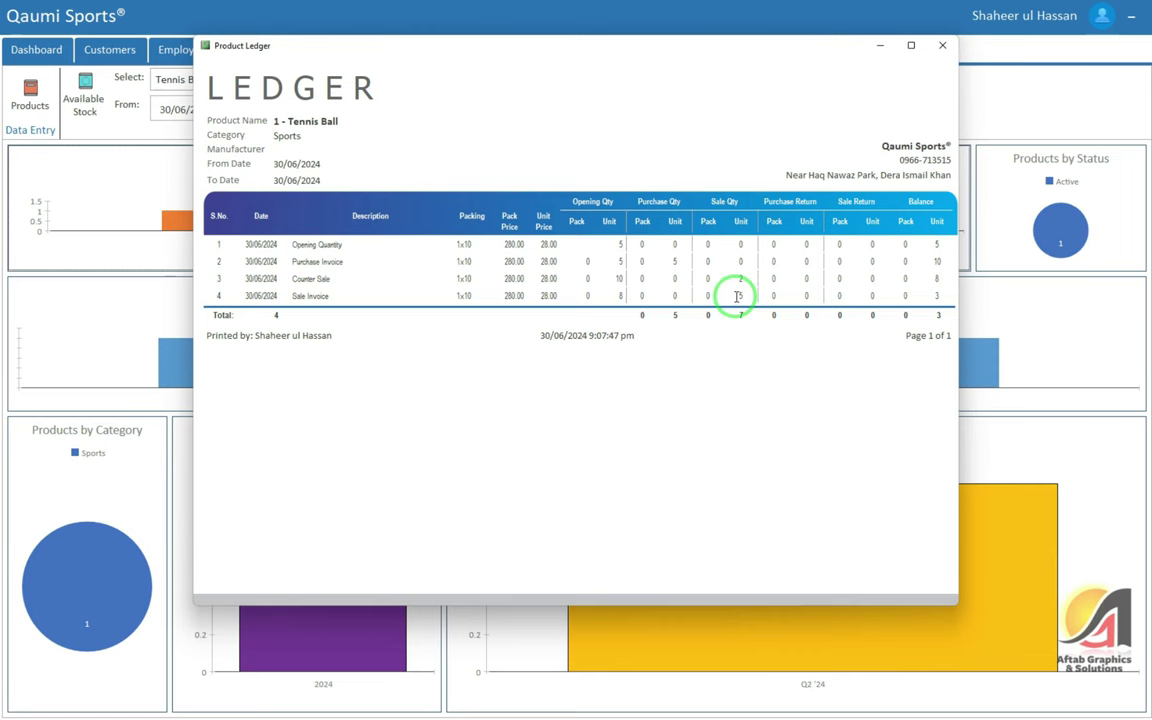
pyautogui.doubleClick(739, 296)
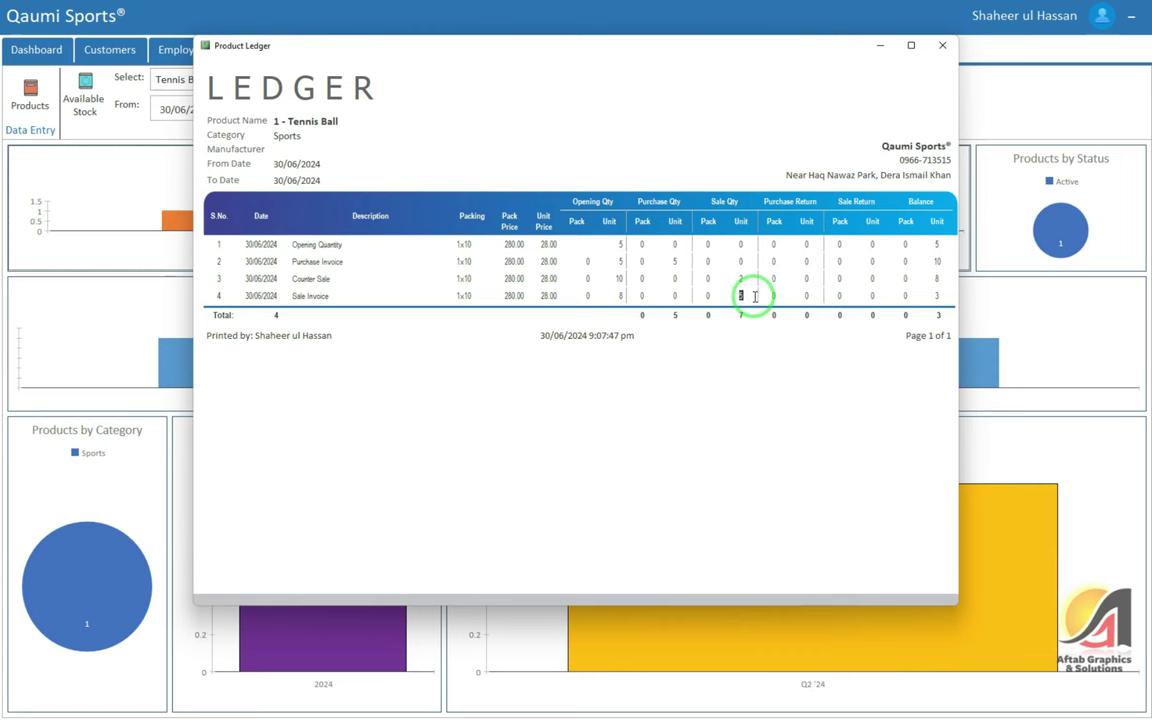
pyautogui.doubleClick(939, 295)
# Show the Available Stock list with Tennis Ball at 3 units
pyautogui.click(941, 46)
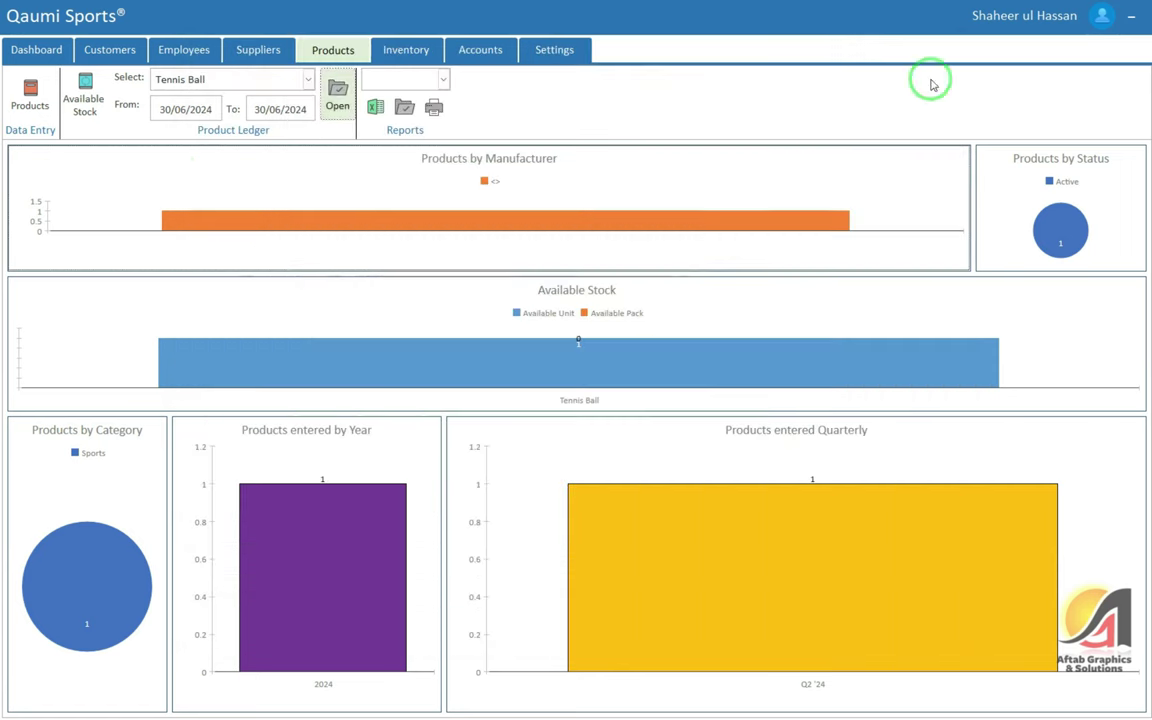
pyautogui.click(86, 98)
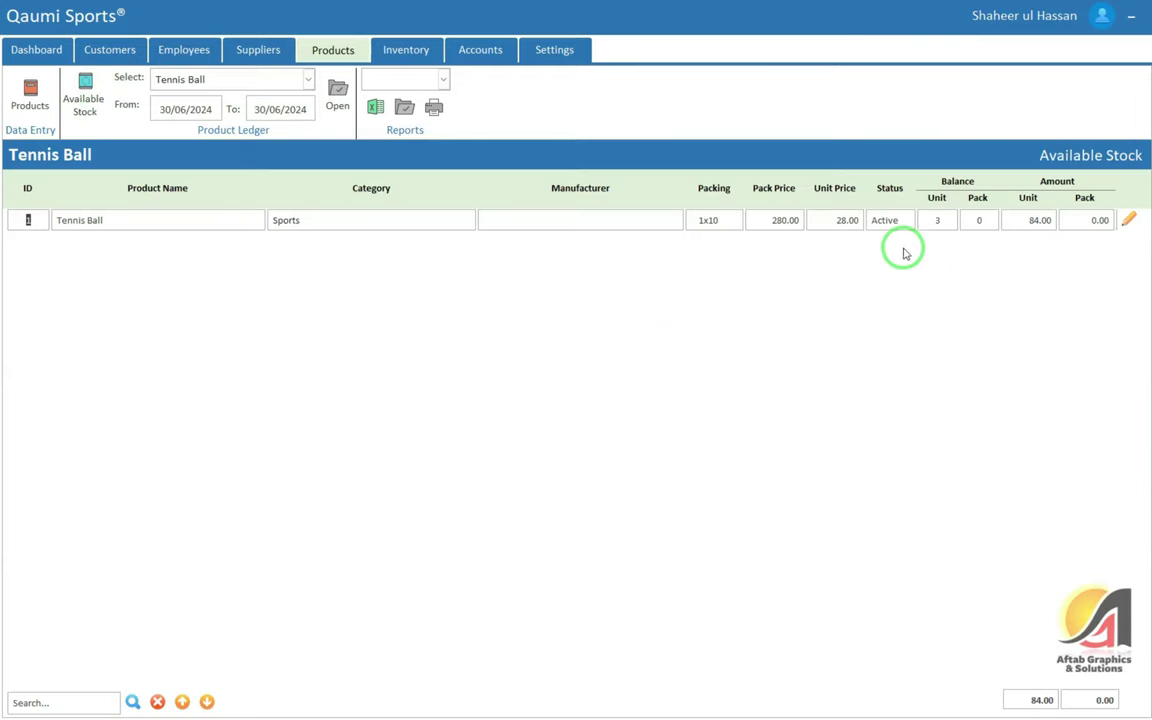
pyautogui.doubleClick(946, 220)
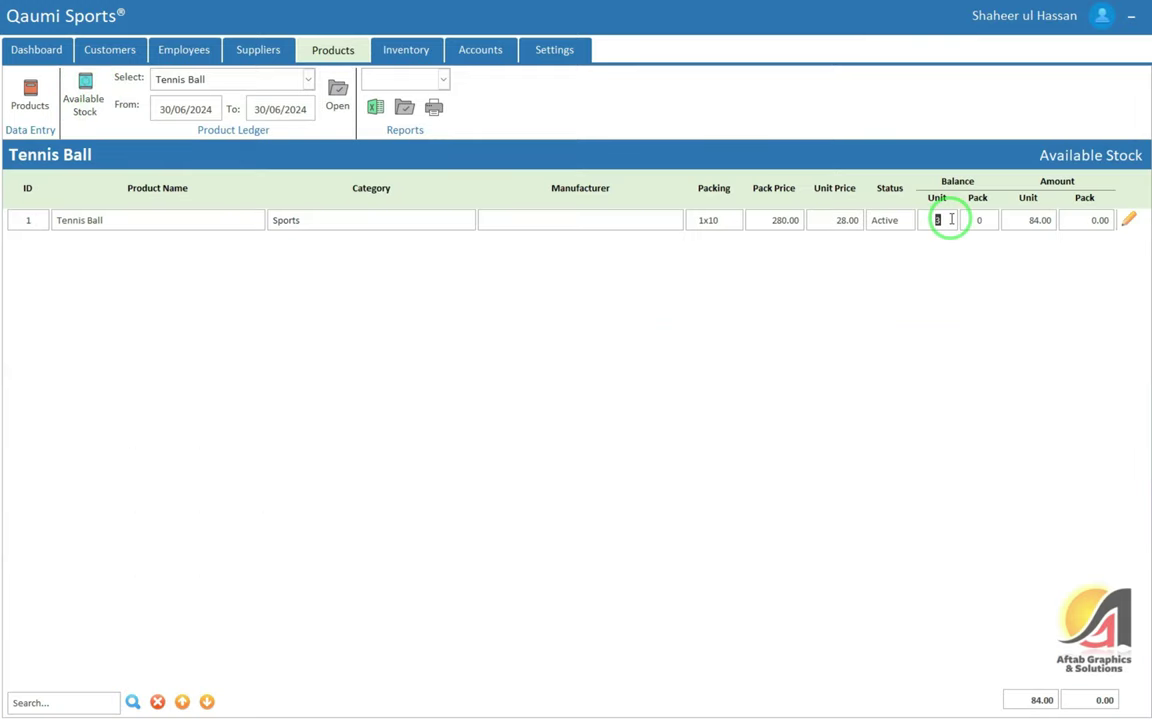
# Show Available Stock from the Inventory section: Tennis Ball at 3 units worth 84.00
pyautogui.click(400, 48)
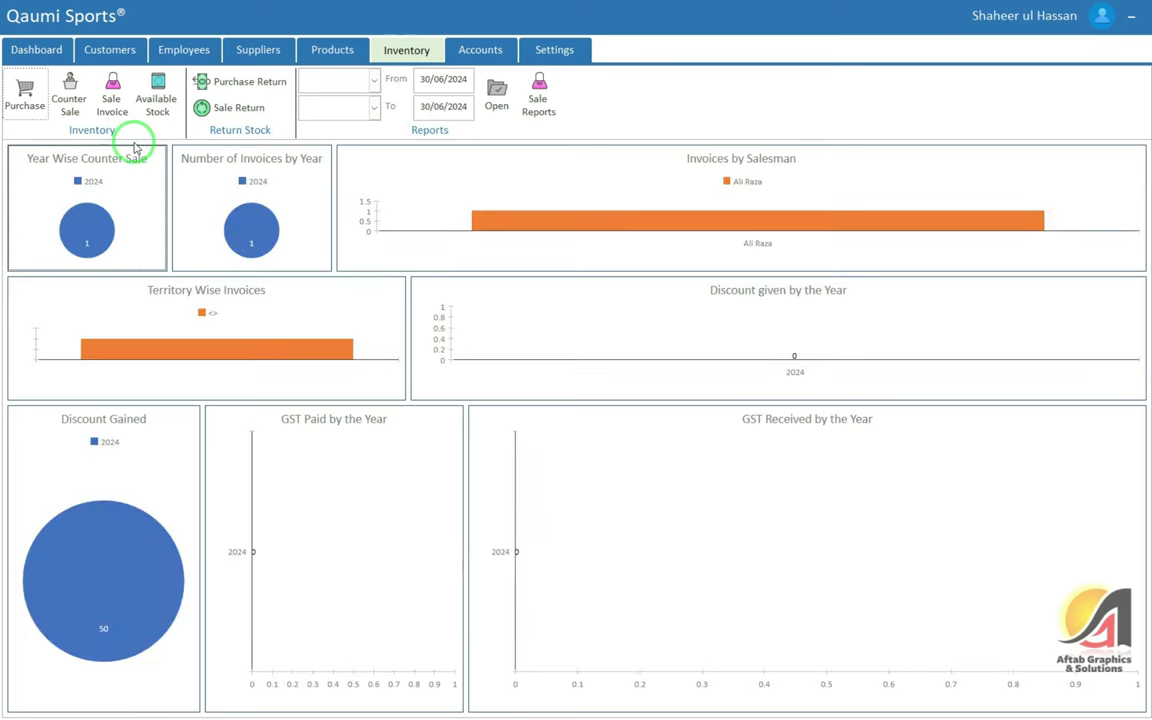
pyautogui.click(155, 100)
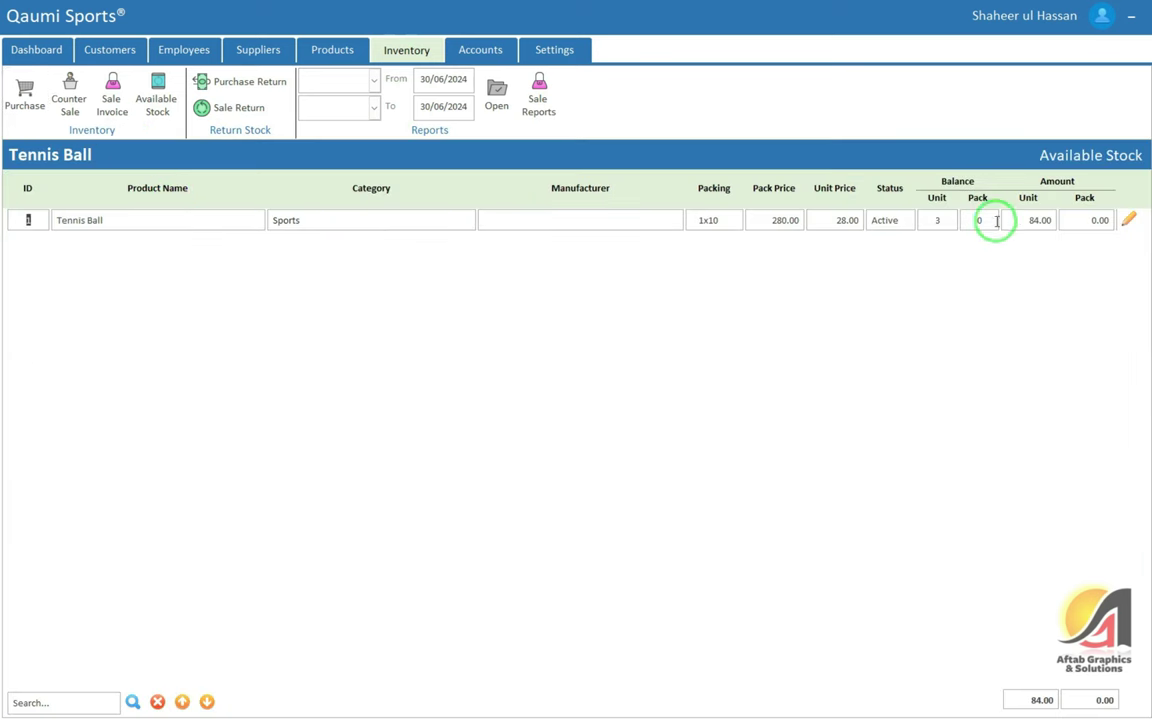
pyautogui.press('Tab')
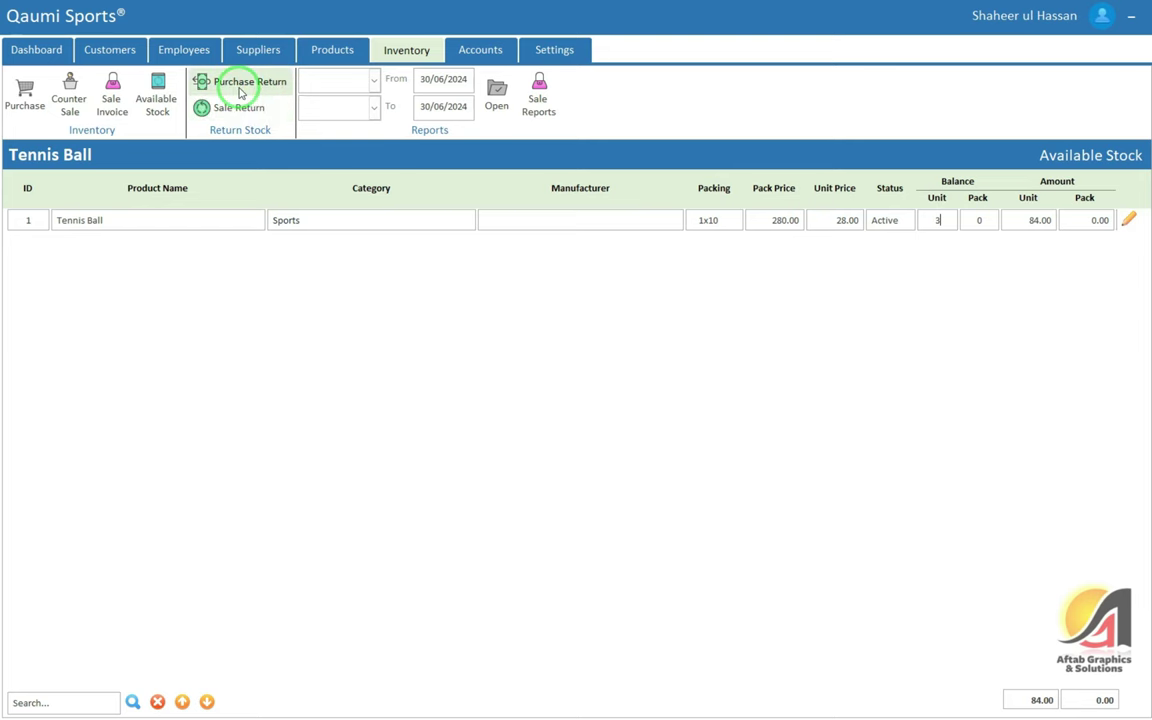
# Start a new purchase return against invoice 1, copying its complete record of items
pyautogui.click(246, 86)
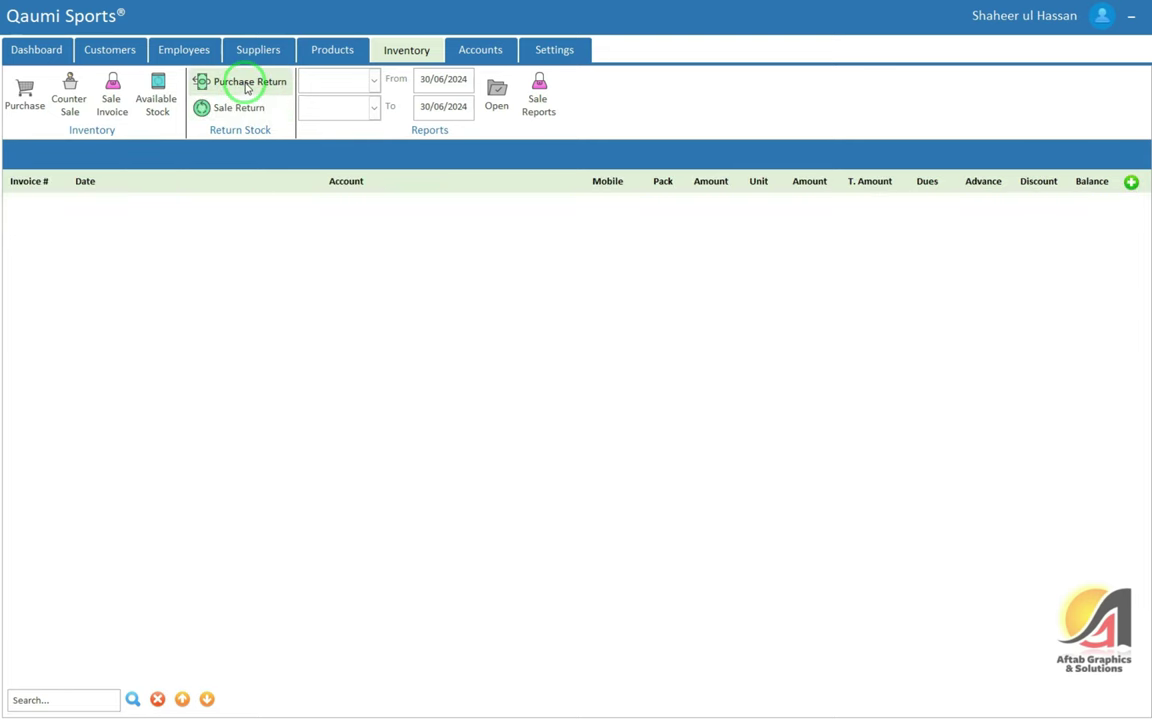
pyautogui.click(1131, 182)
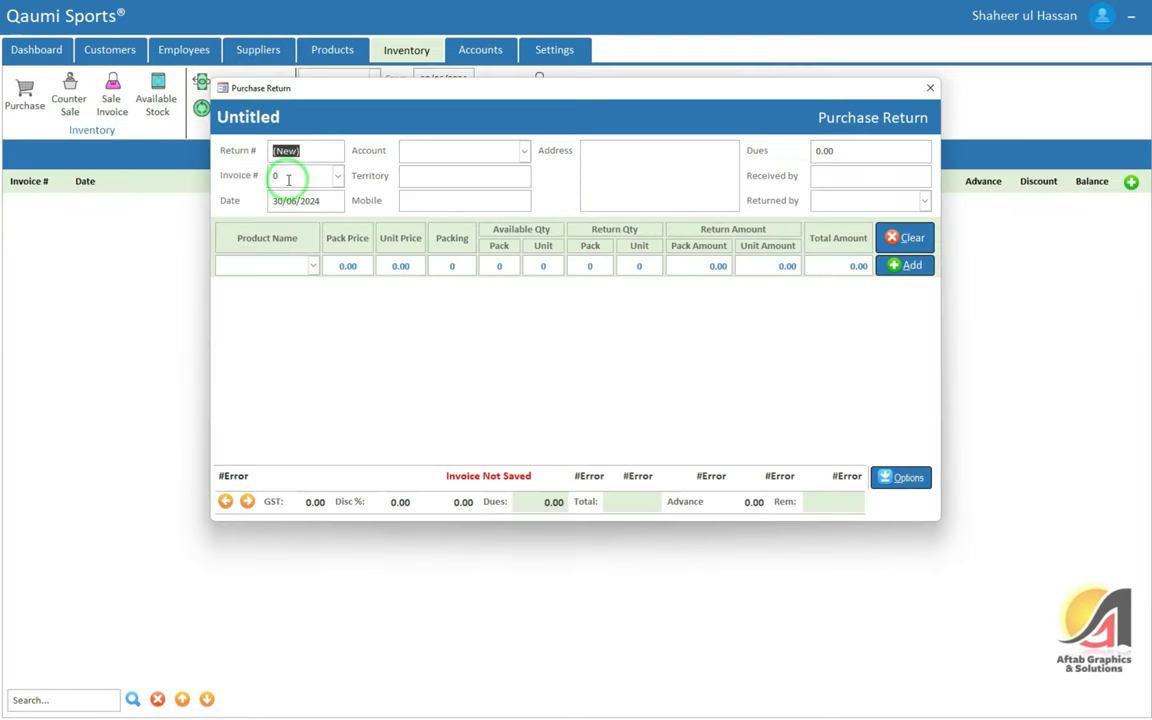
pyautogui.click(420, 149)
pyautogui.click(291, 175)
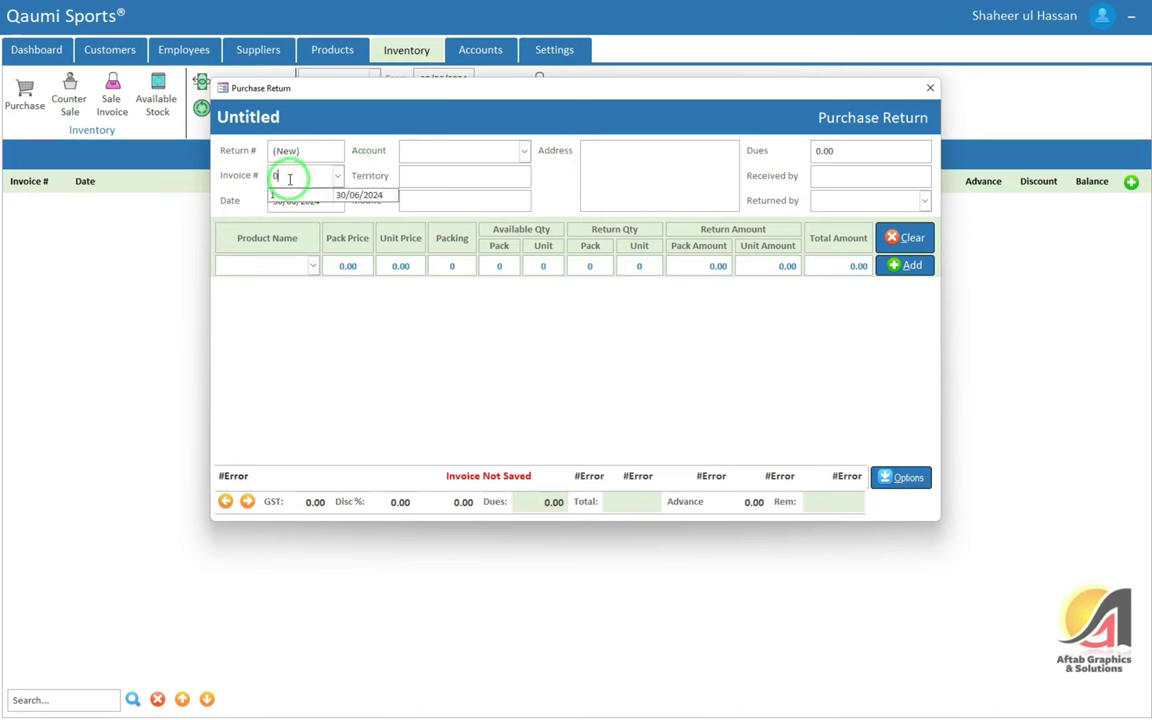
pyautogui.click(303, 187)
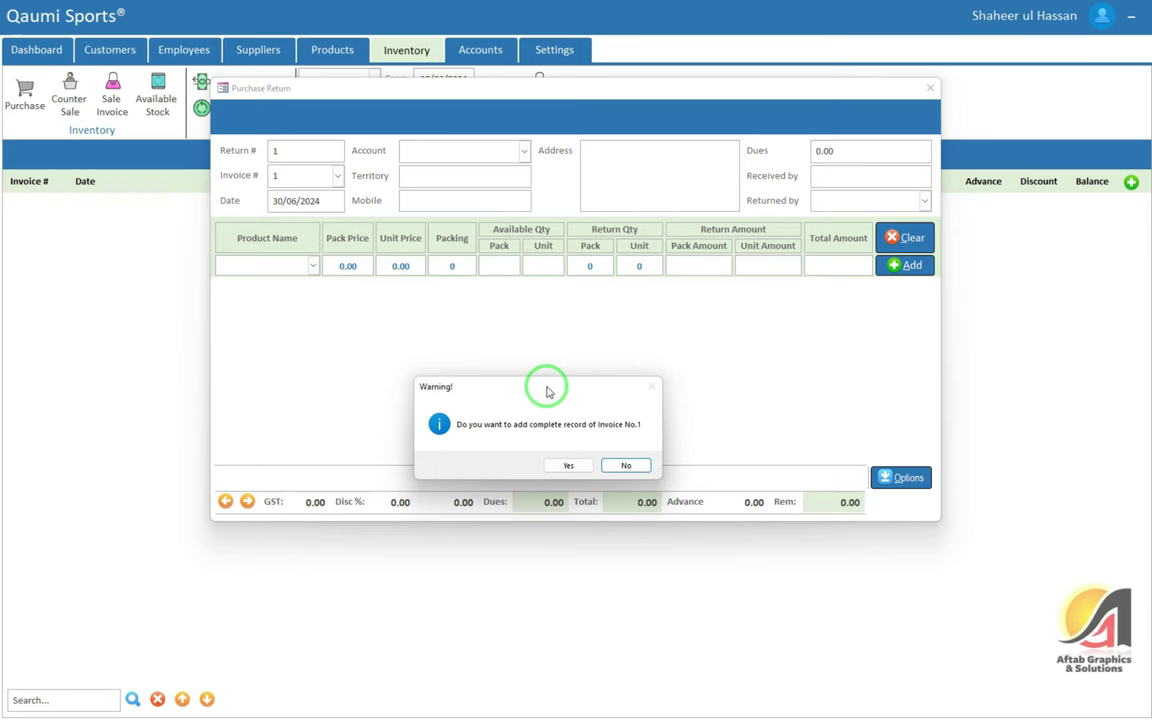
pyautogui.click(577, 465)
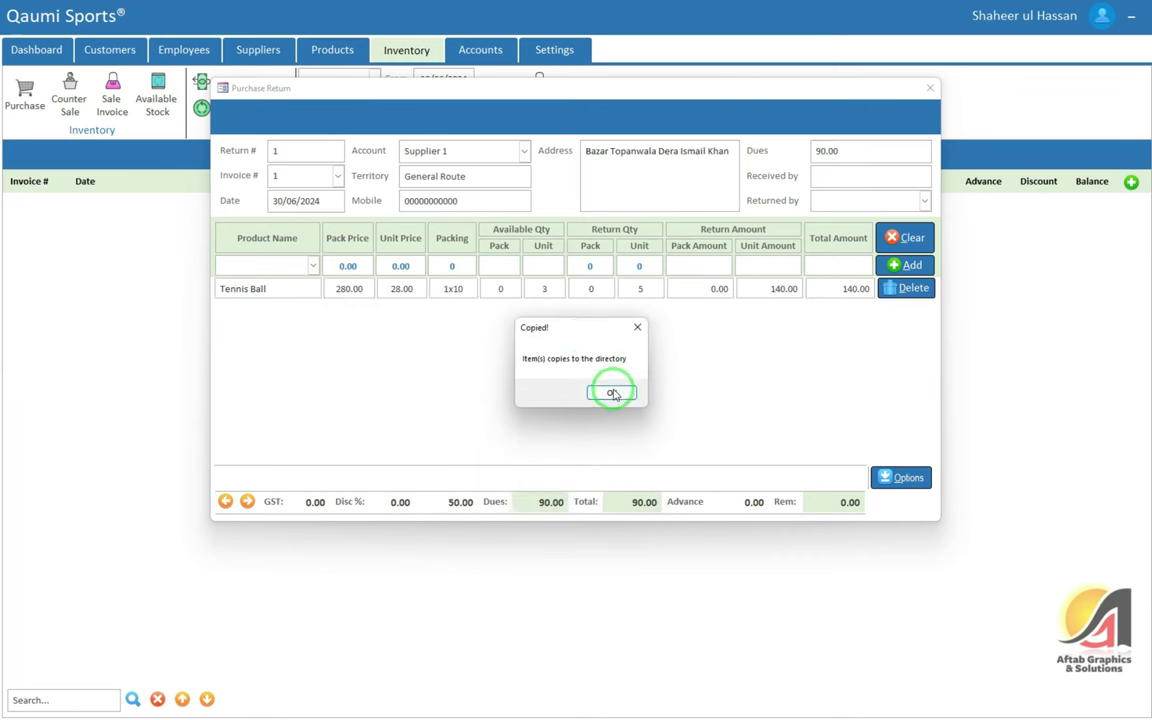
pyautogui.click(613, 393)
pyautogui.click(599, 202)
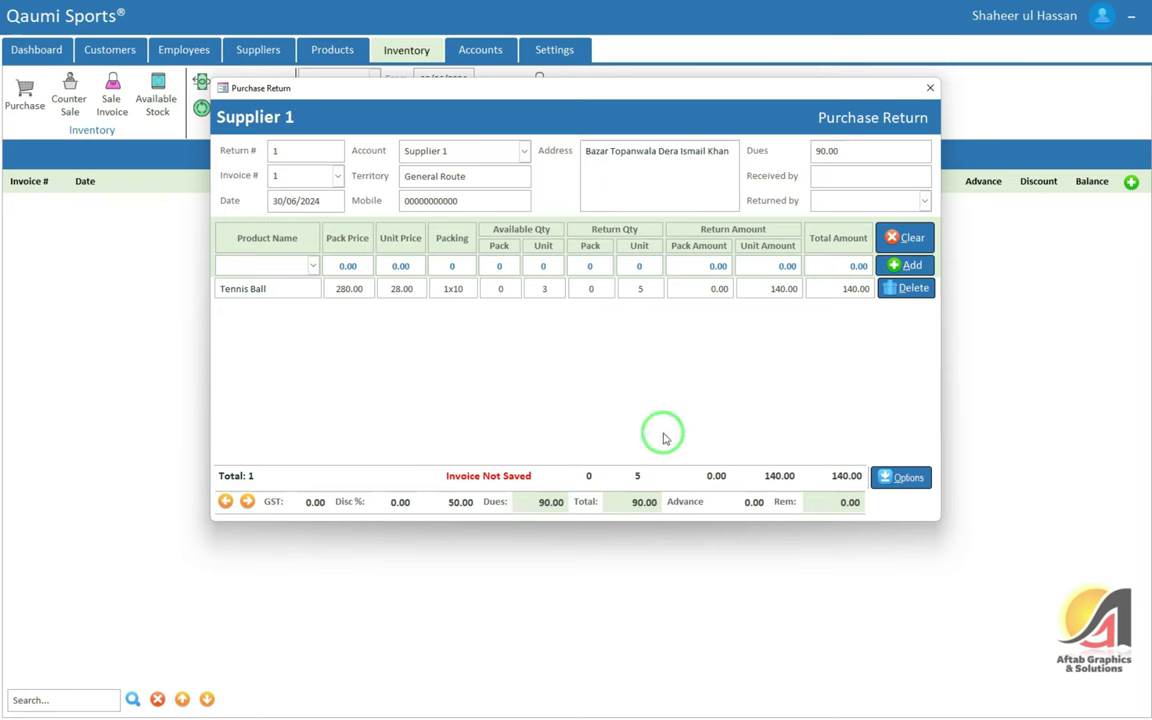
# Try saving the purchase return, end the run-time error 3129, and close the form
pyautogui.click(895, 487)
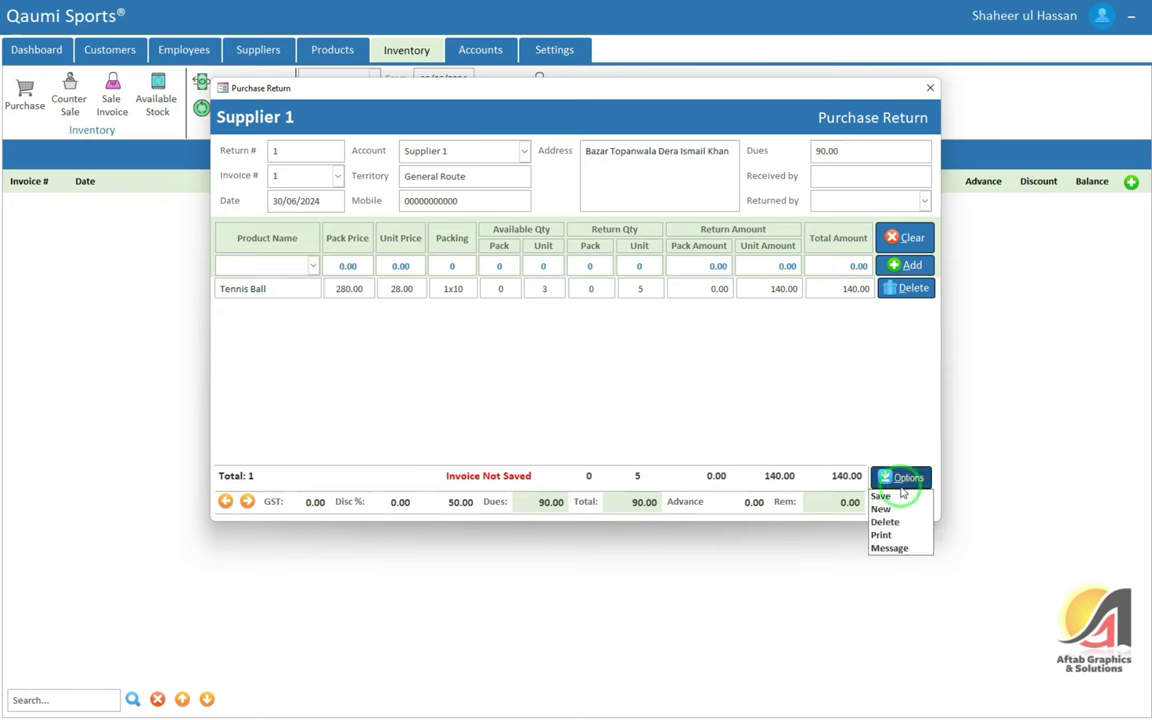
pyautogui.click(888, 495)
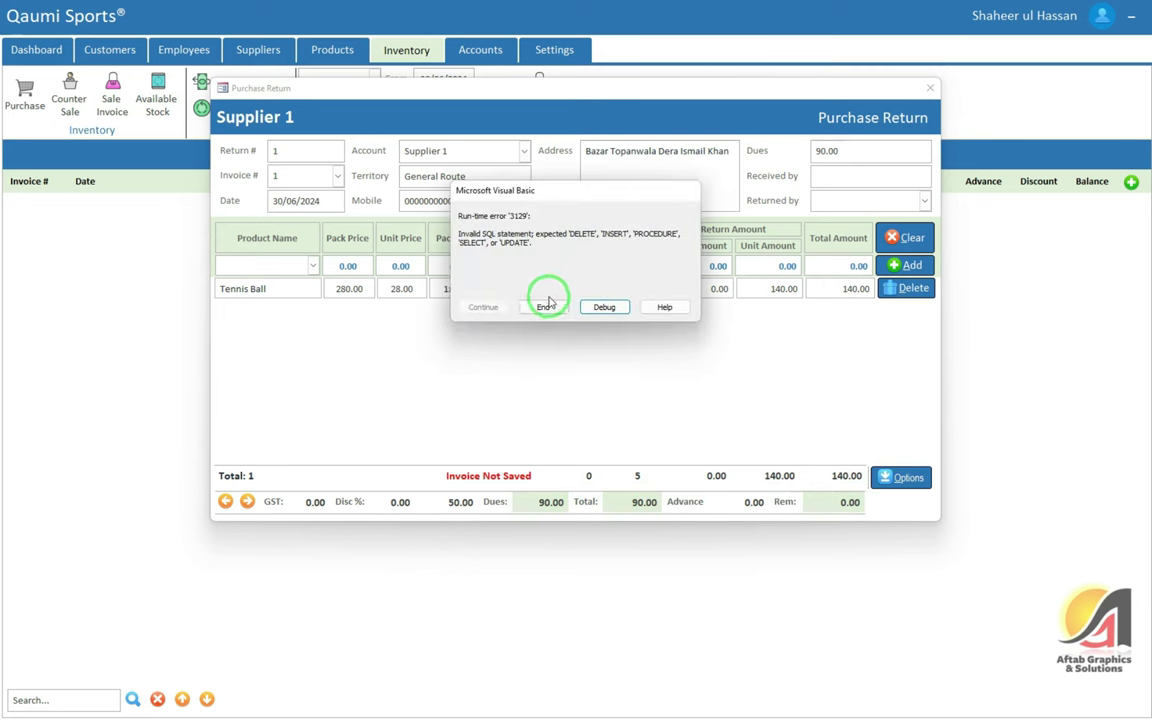
pyautogui.click(537, 308)
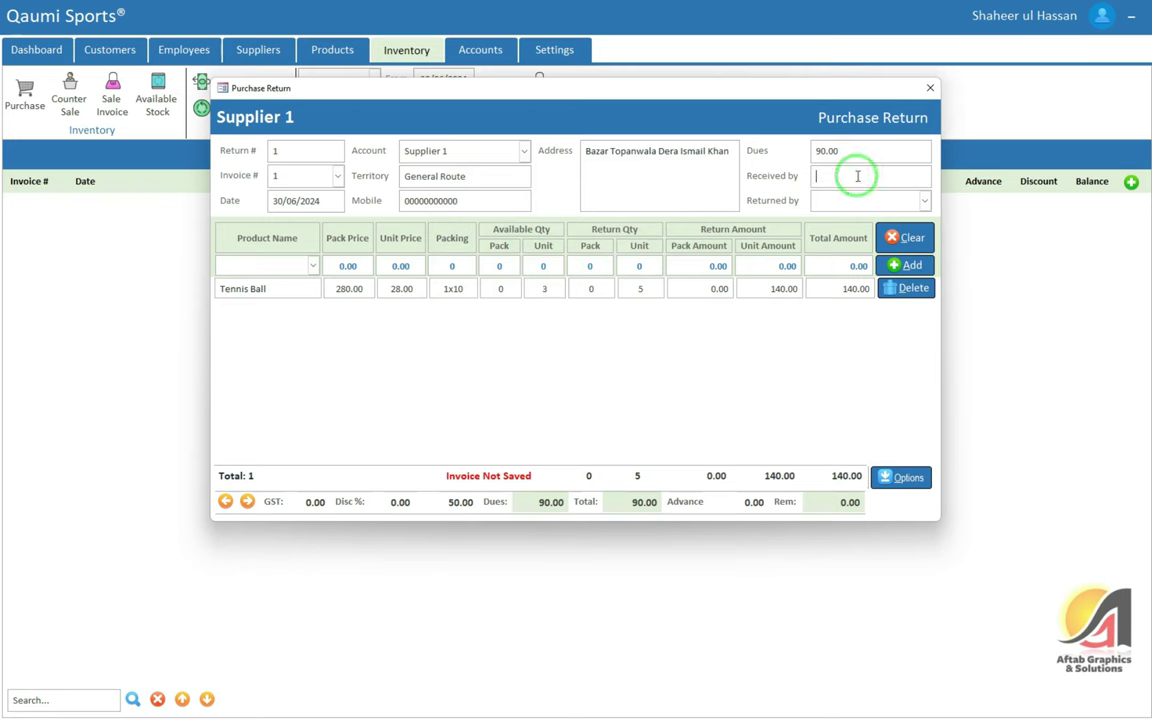
pyautogui.click(930, 91)
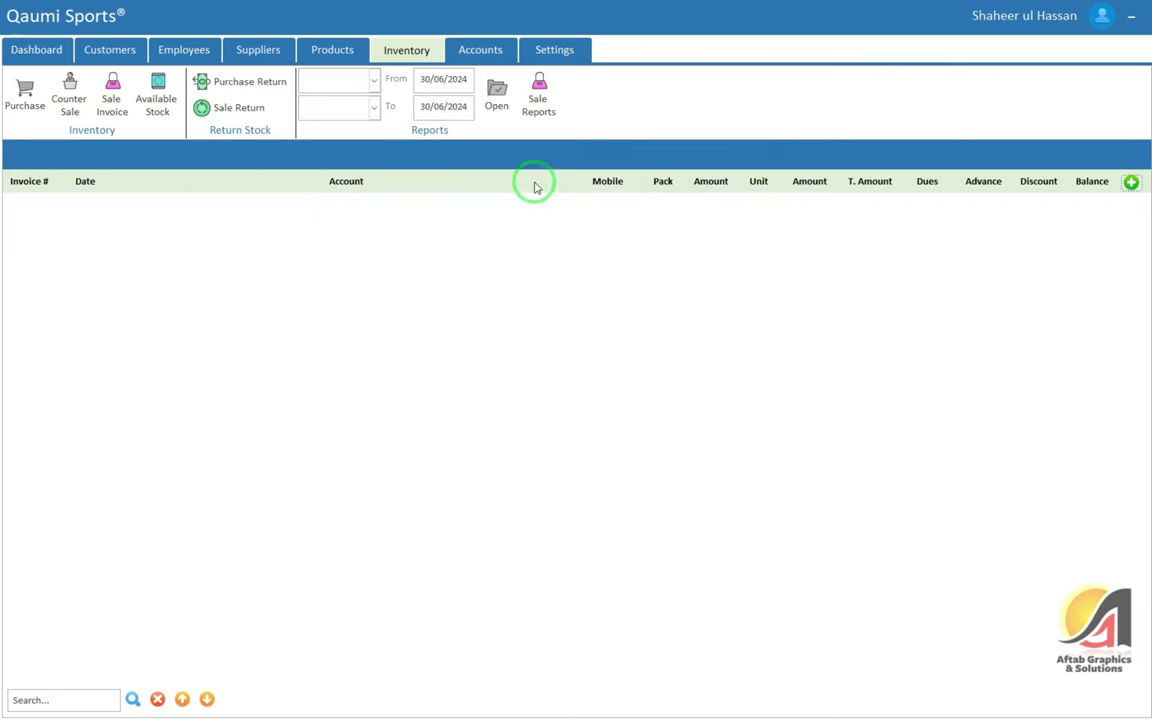
# Open Supplier 1's ledger and highlight the returned invoice's 90.00 and -90.00 amounts
pyautogui.click(257, 51)
pyautogui.click(357, 80)
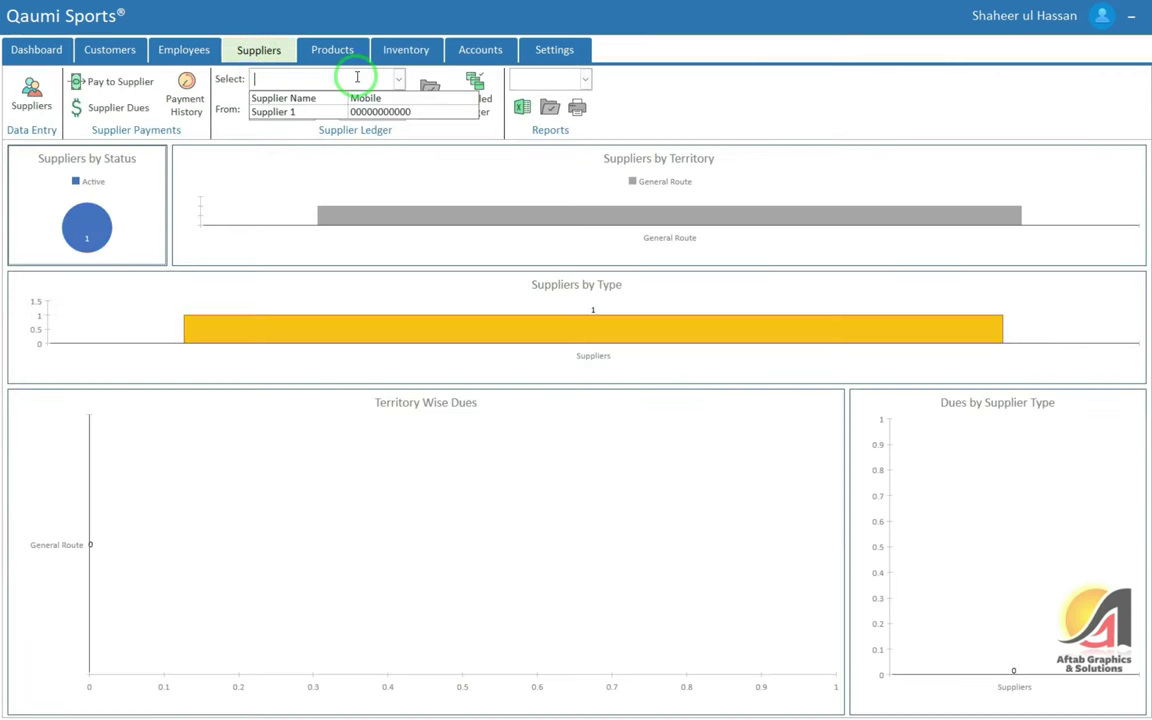
pyautogui.click(320, 110)
pyautogui.click(431, 98)
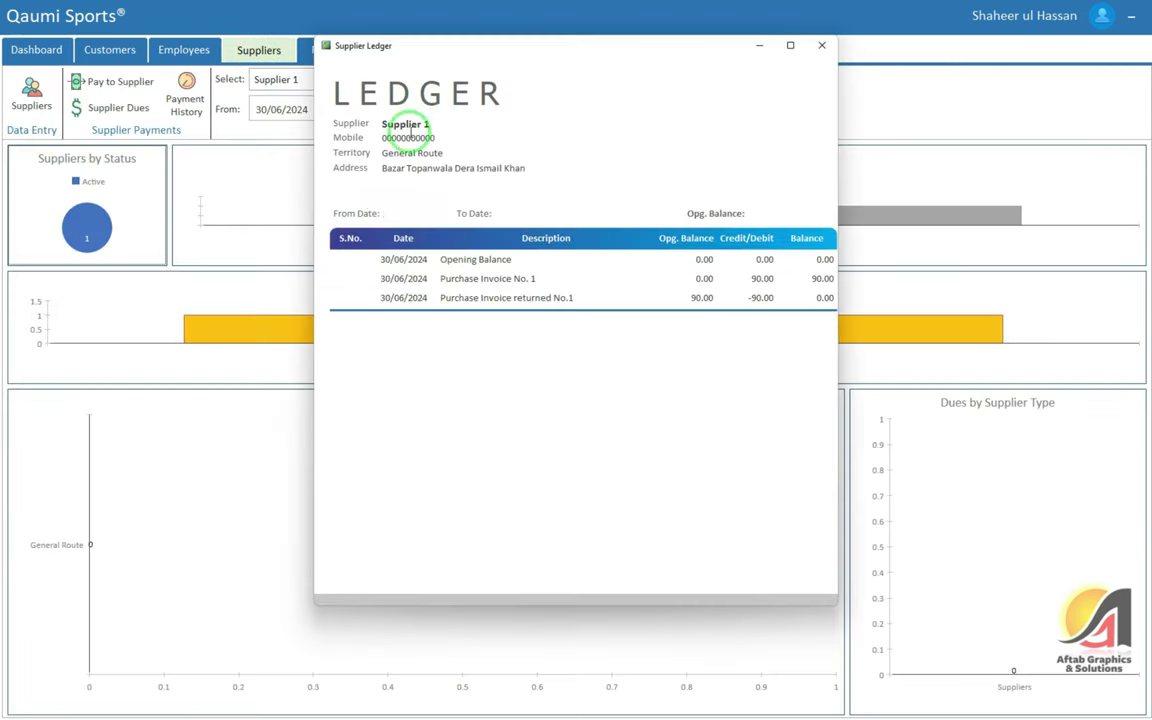
pyautogui.moveTo(592, 298); pyautogui.dragTo(373, 296)
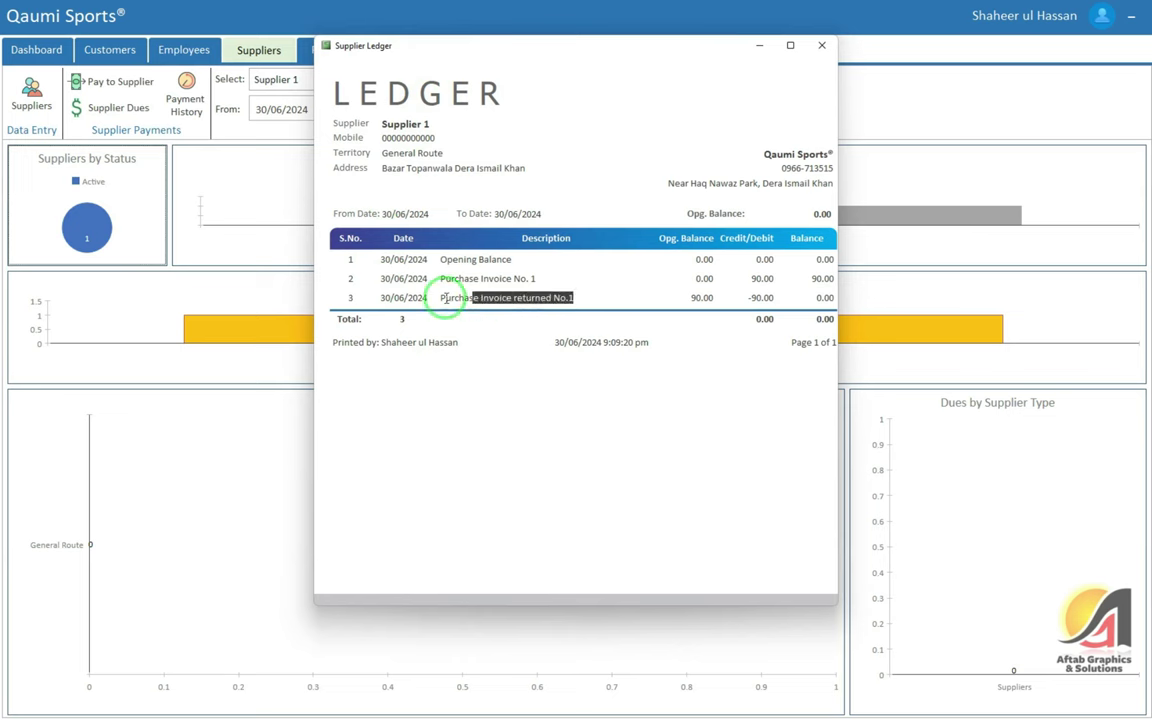
pyautogui.click(571, 296)
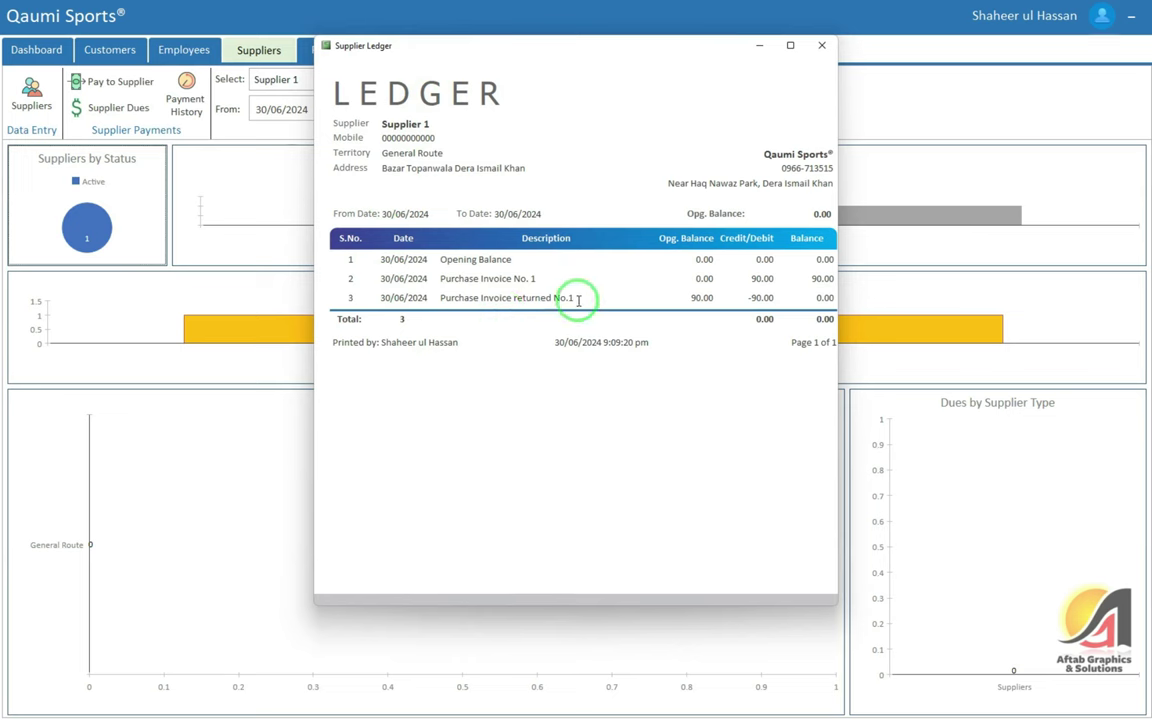
pyautogui.moveTo(687, 298); pyautogui.dragTo(714, 298)
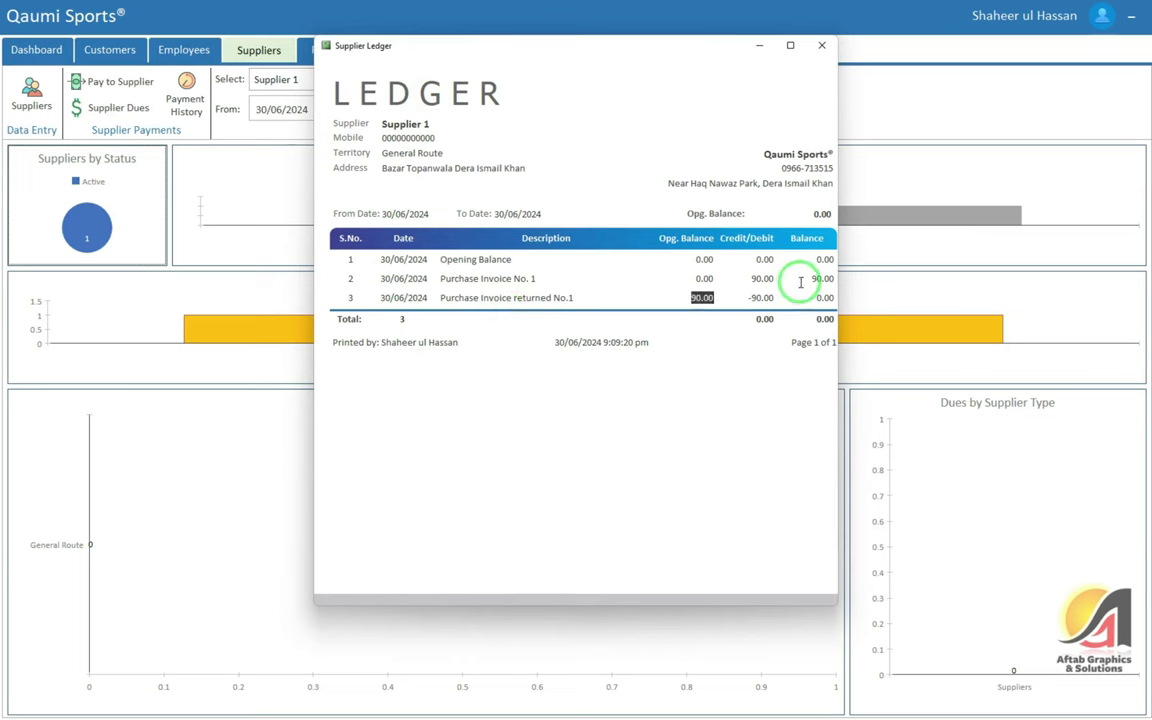
pyautogui.moveTo(834, 298)
pyautogui.mouseDown()
pyautogui.moveTo(748, 298)
pyautogui.moveTo(836, 318)
pyautogui.mouseUp()
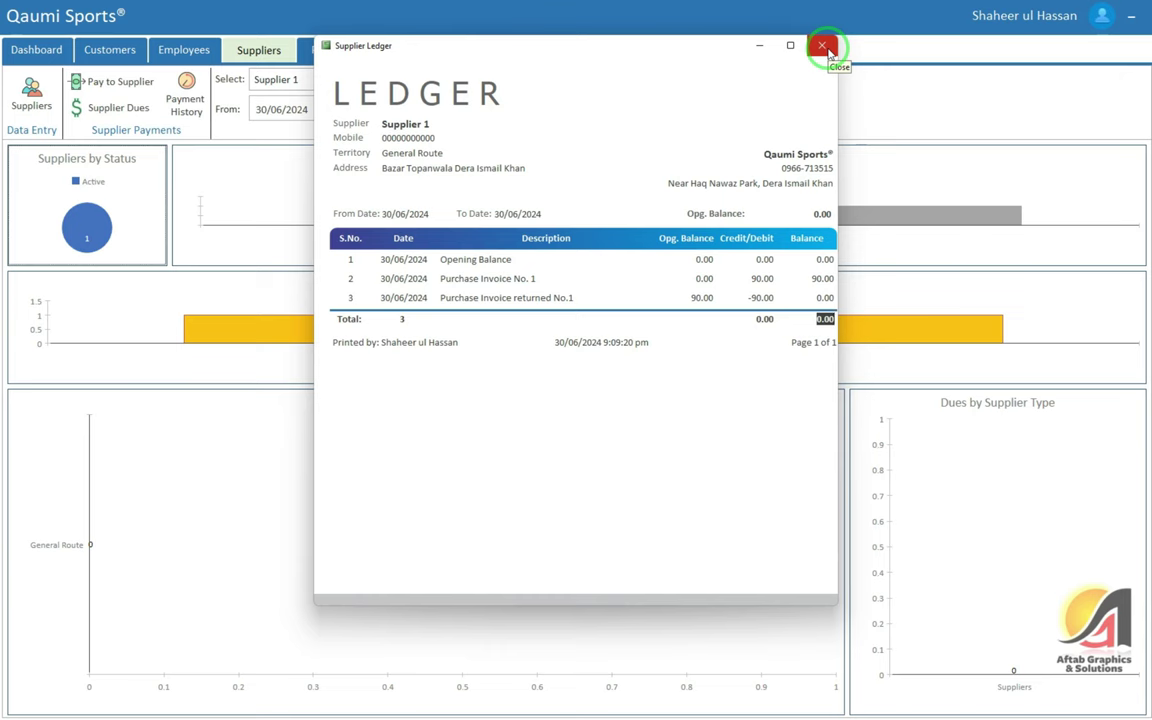
pyautogui.click(822, 46)
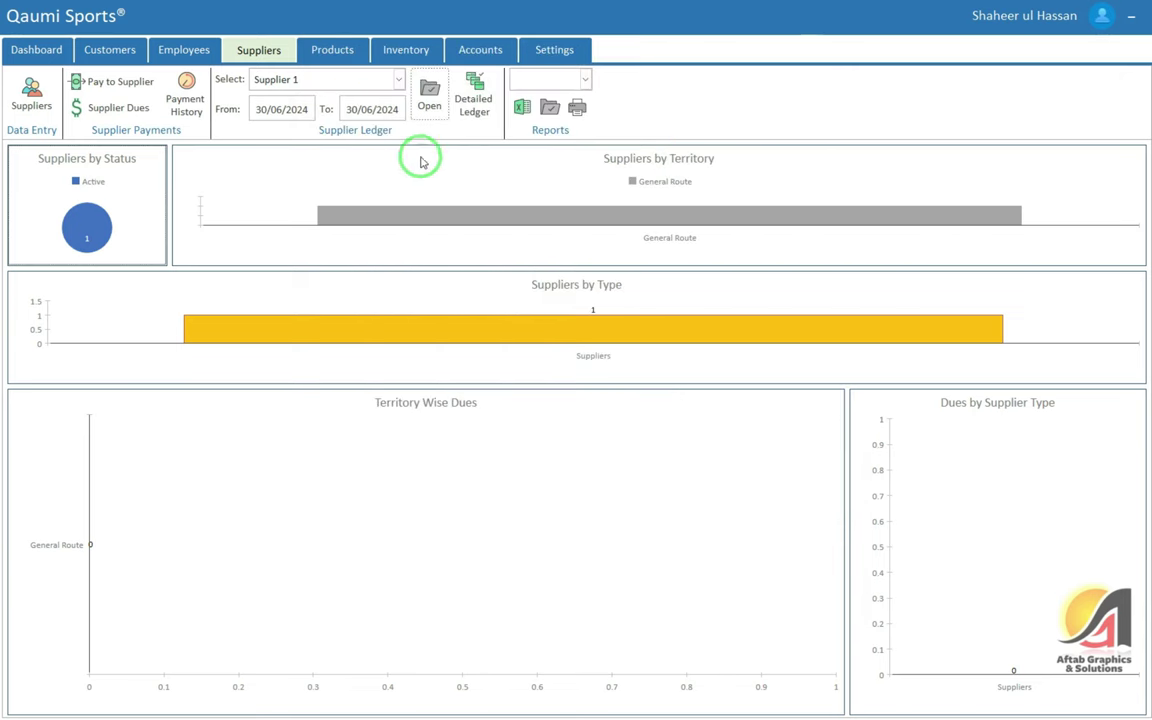
# Check the Tennis Ball product ledger's Sale Invoice row and purchase return quantity
pyautogui.click(330, 48)
pyautogui.click(303, 82)
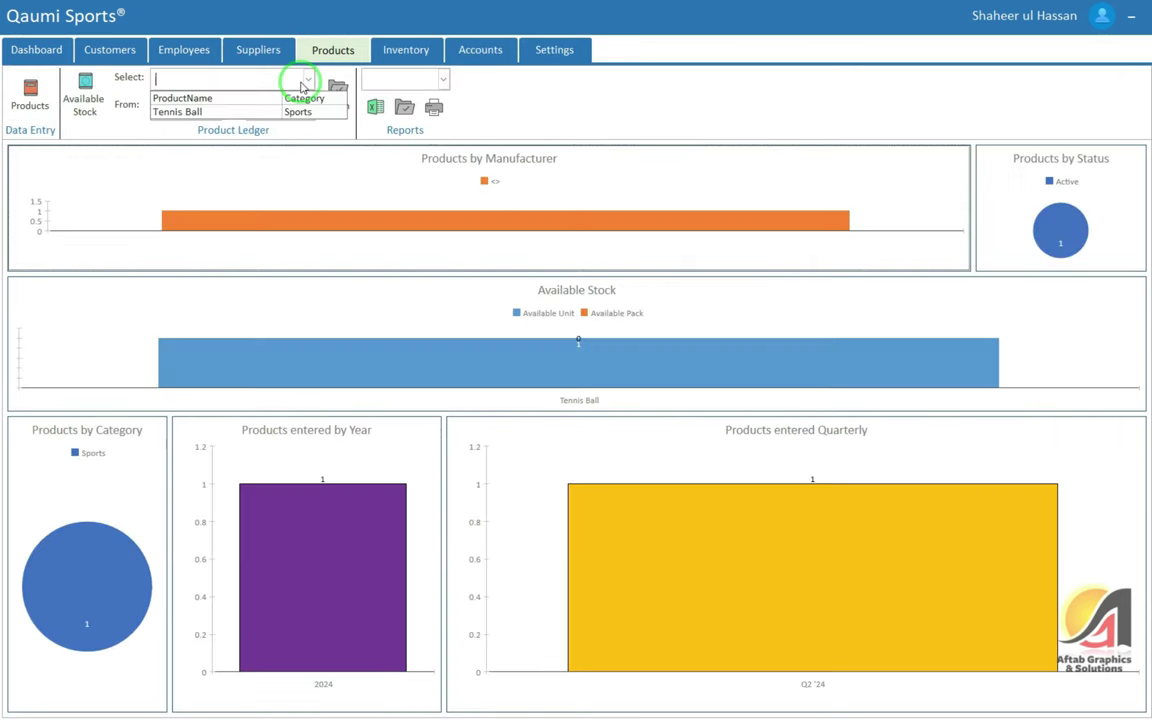
pyautogui.click(264, 111)
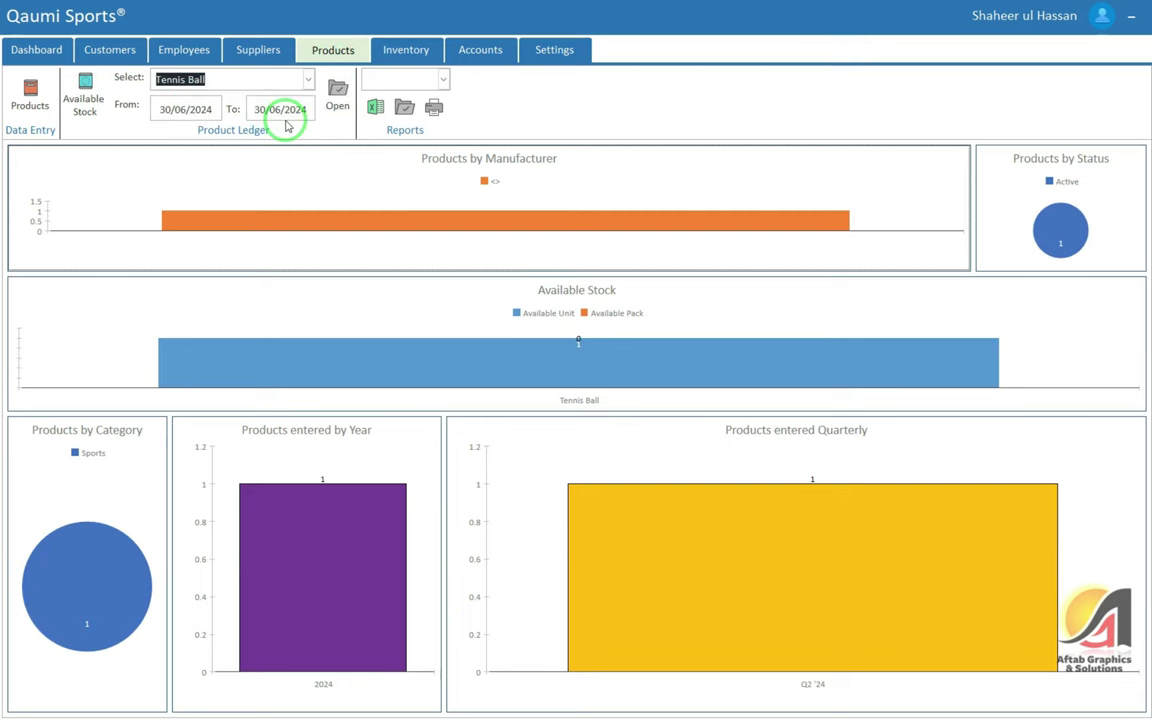
pyautogui.click(337, 95)
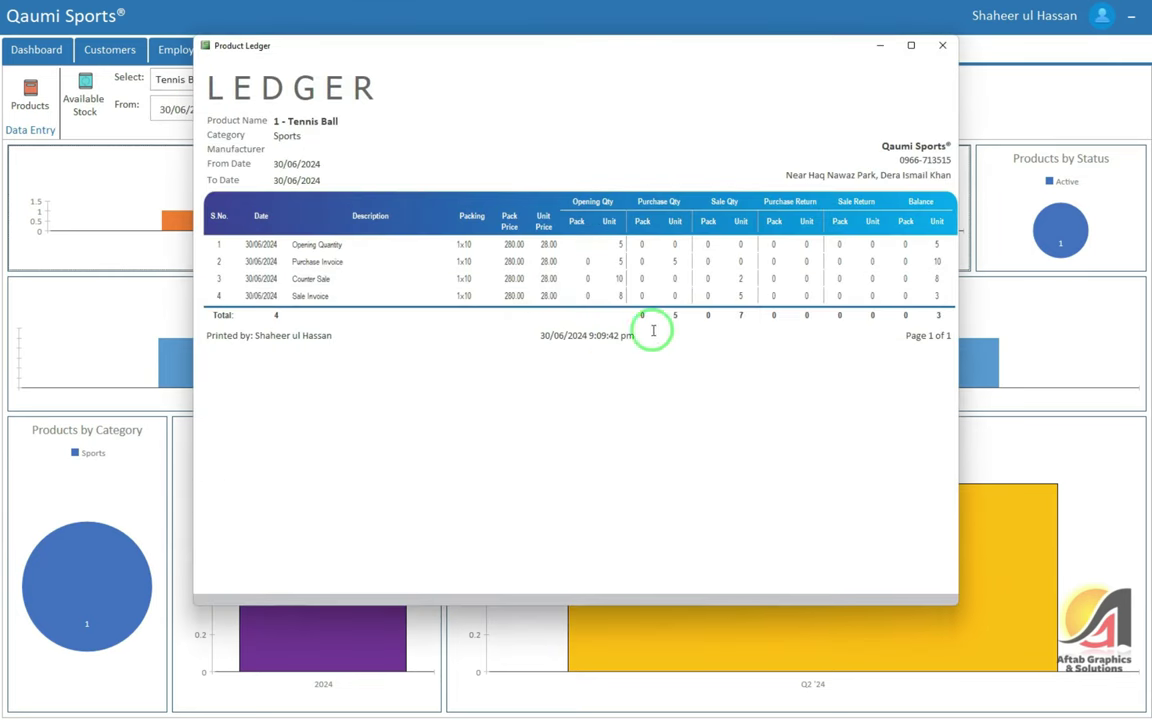
pyautogui.doubleClick(311, 295)
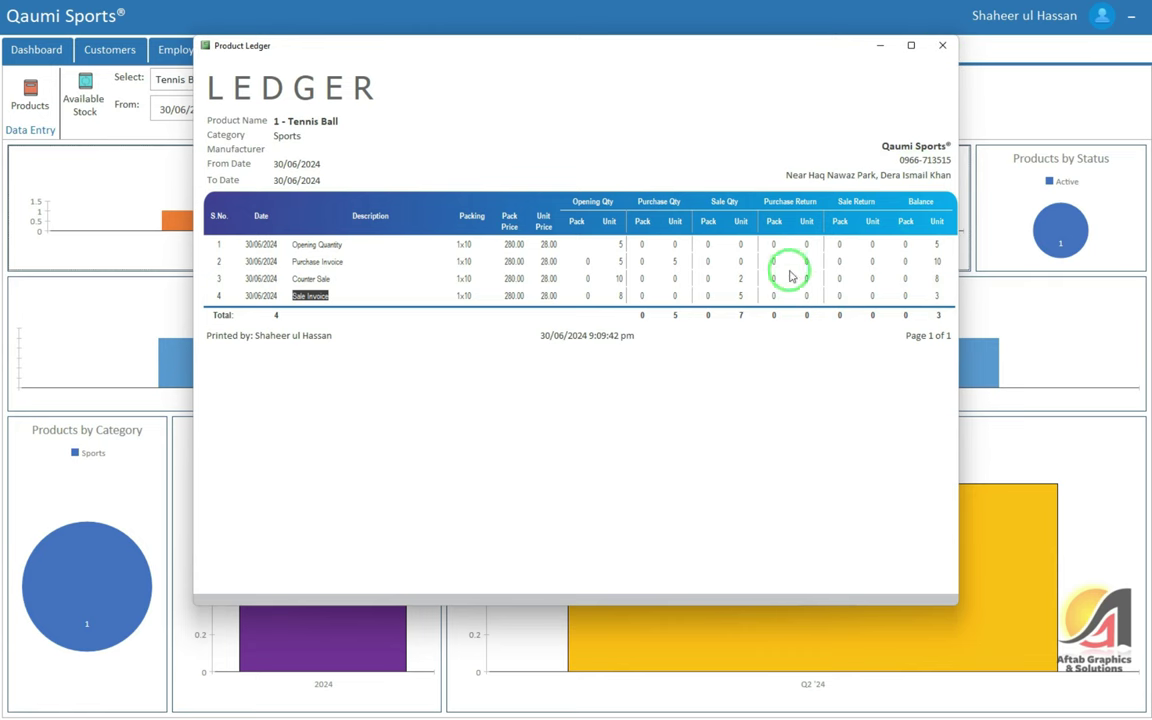
pyautogui.click(773, 295)
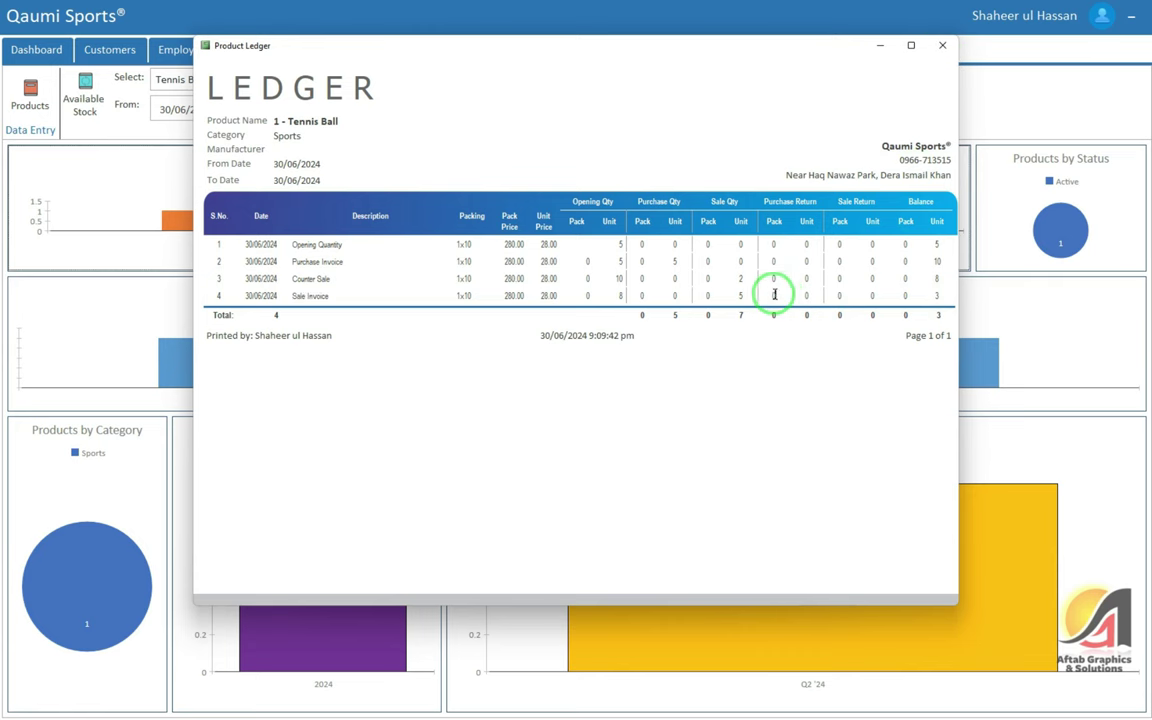
pyautogui.click(943, 46)
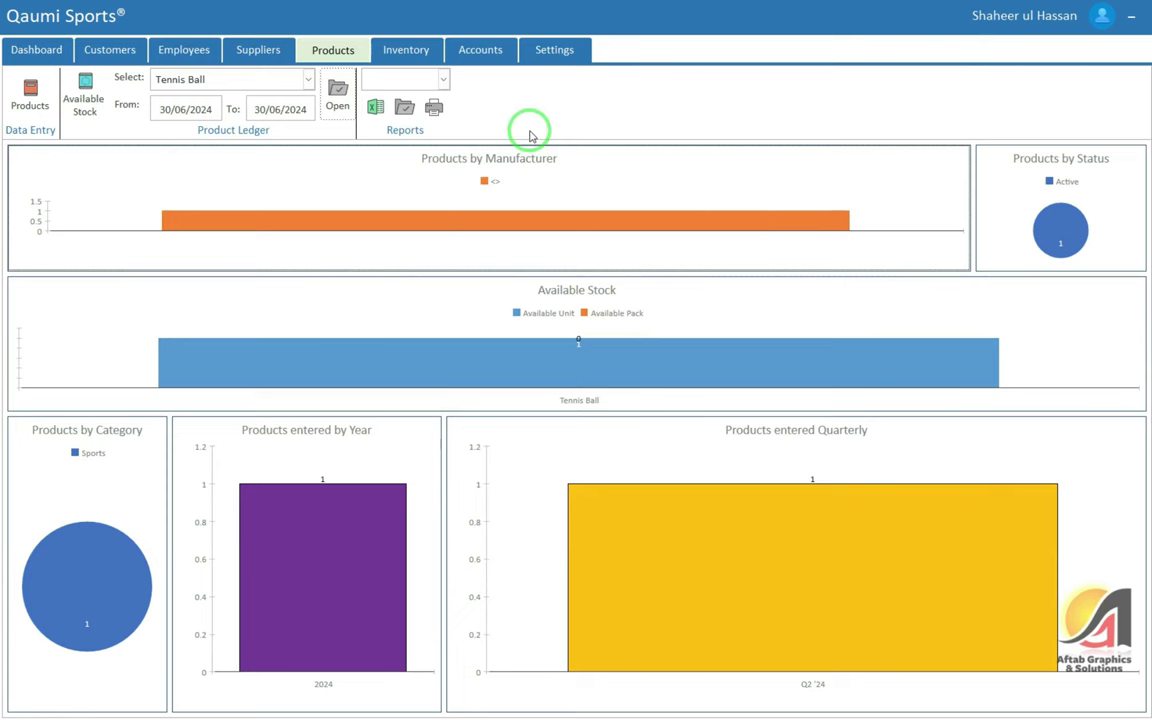
pyautogui.click(408, 48)
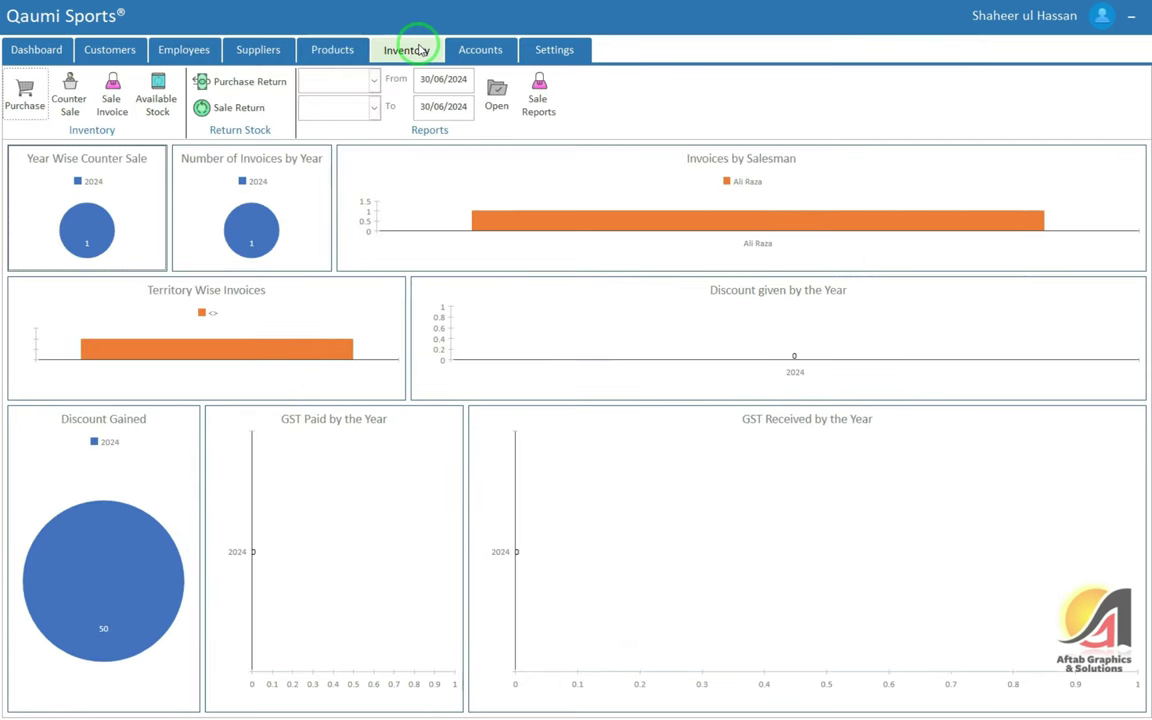
# Start a new sale return against invoice 1, copying its complete record
pyautogui.click(237, 106)
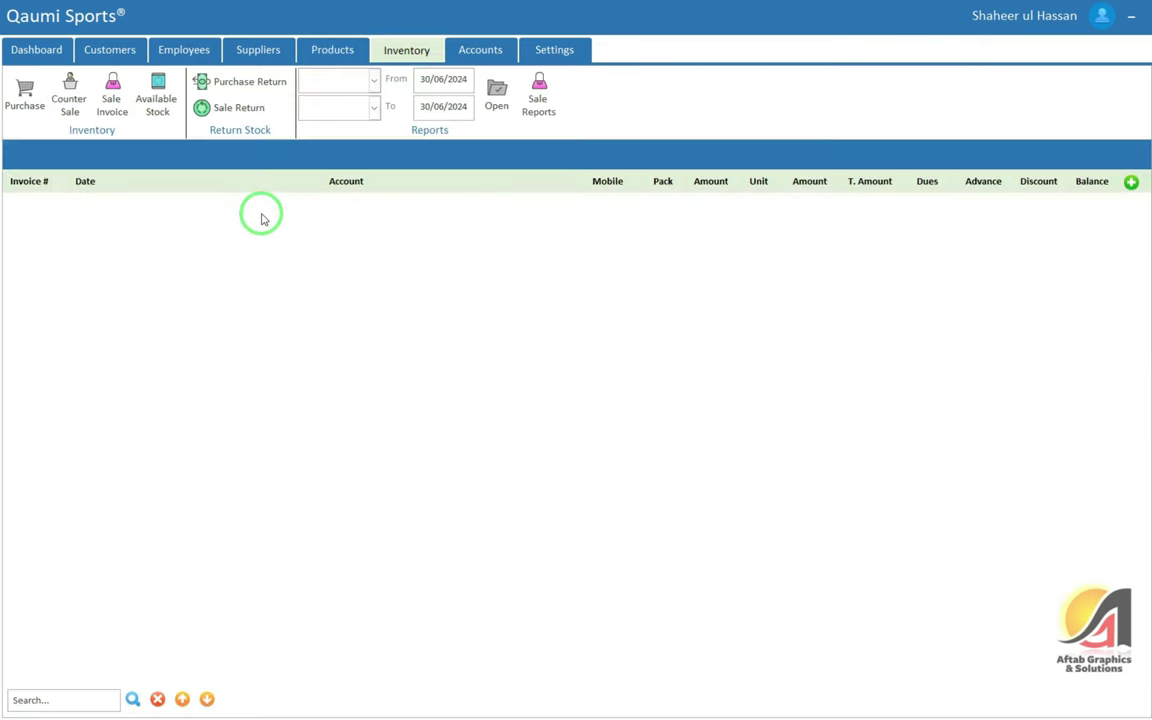
pyautogui.click(1131, 183)
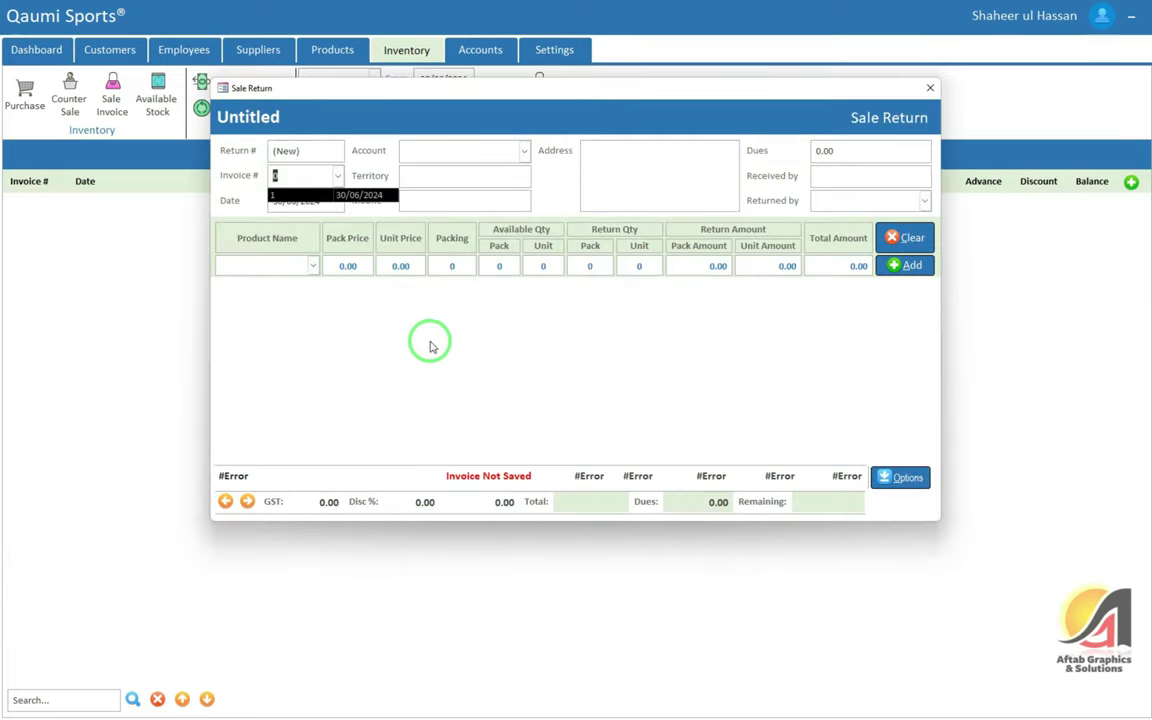
pyautogui.click(380, 315)
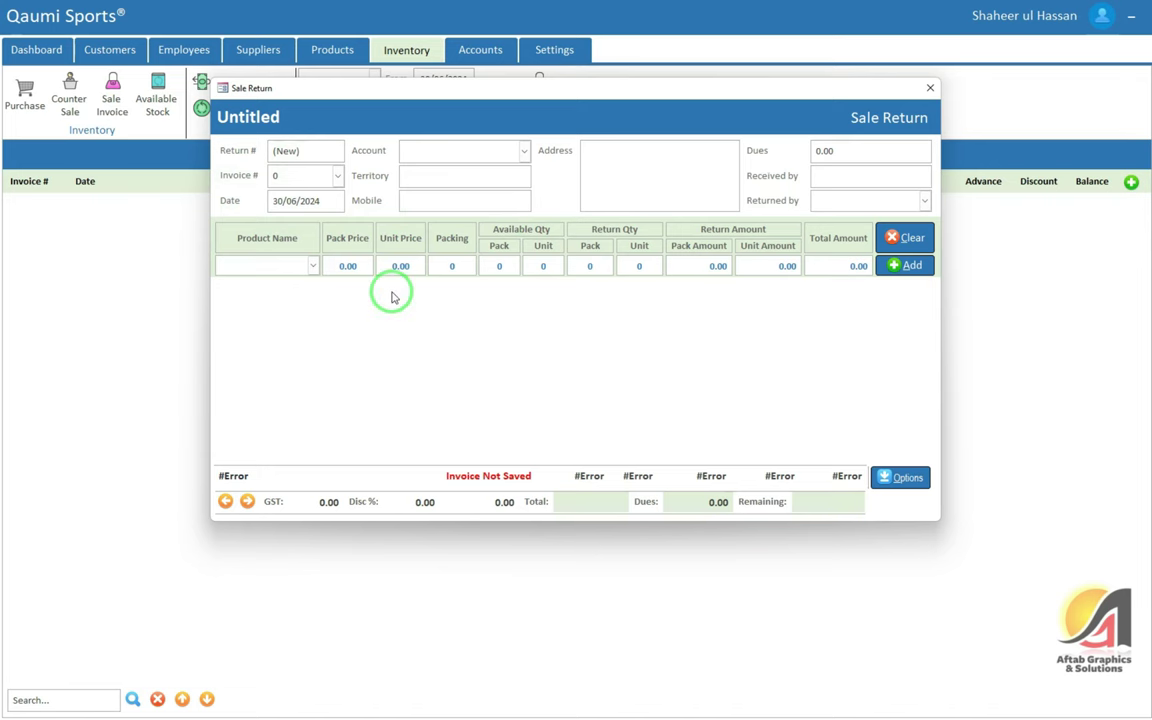
pyautogui.click(300, 176)
pyautogui.click(297, 194)
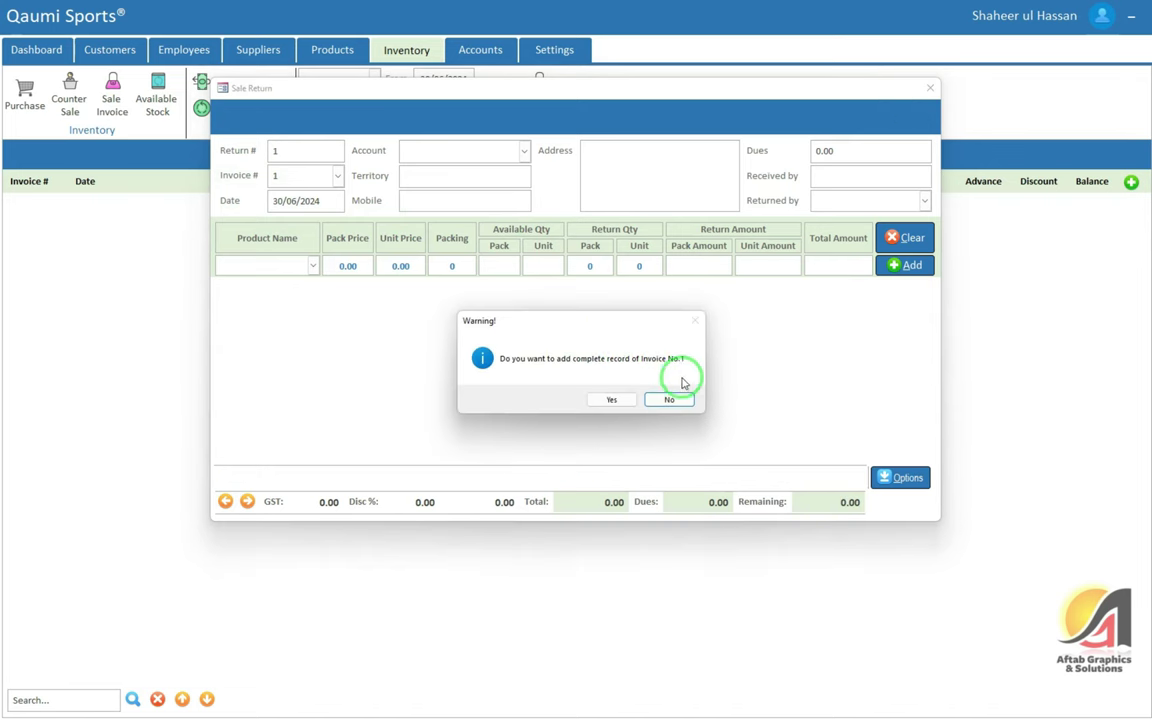
pyautogui.click(667, 400)
pyautogui.click(609, 400)
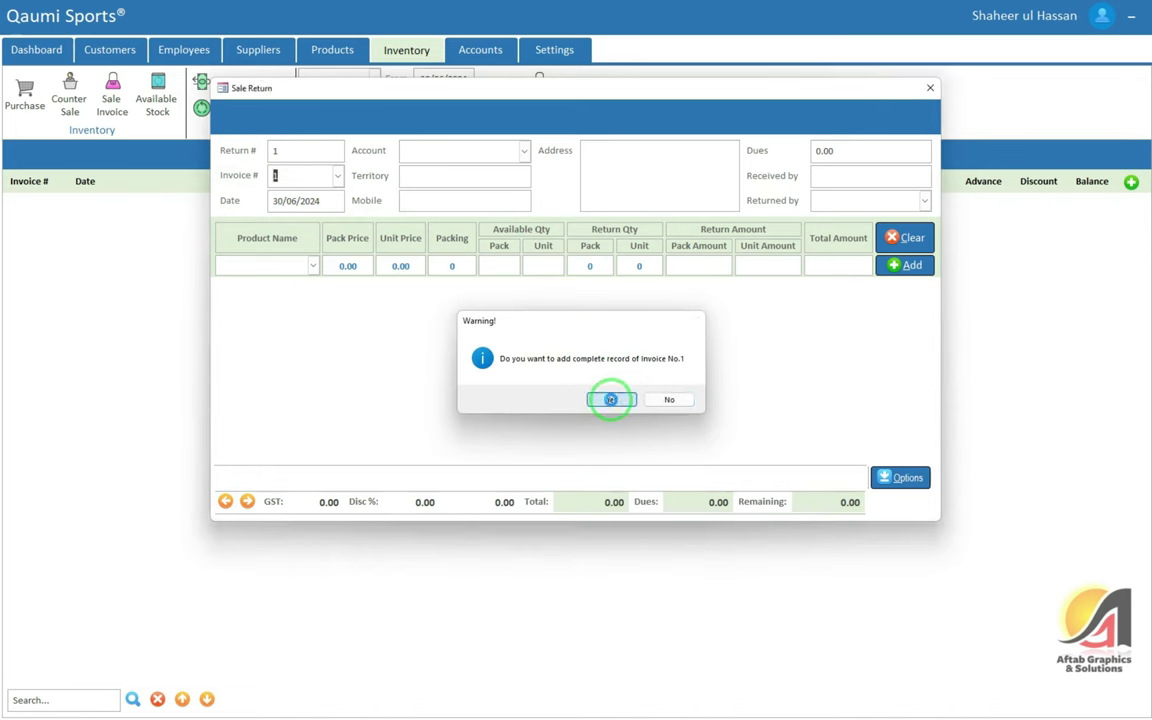
pyautogui.click(612, 393)
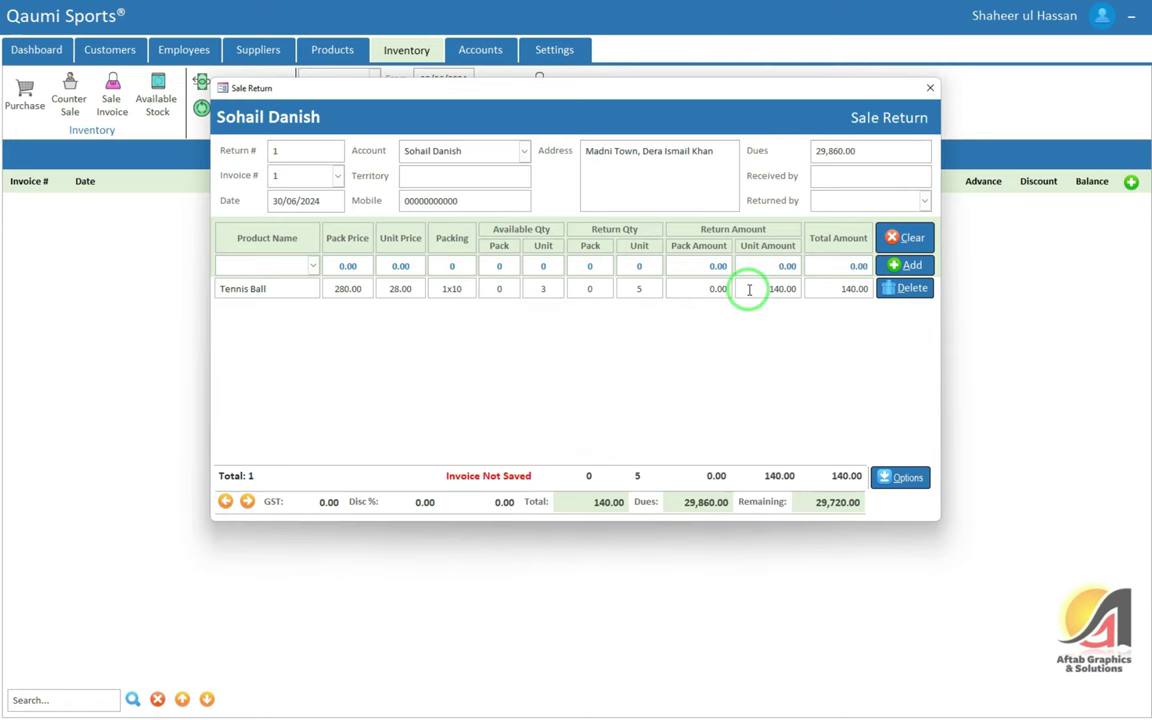
# Save the 5-unit Tennis Ball sale return and close the return form
pyautogui.click(900, 478)
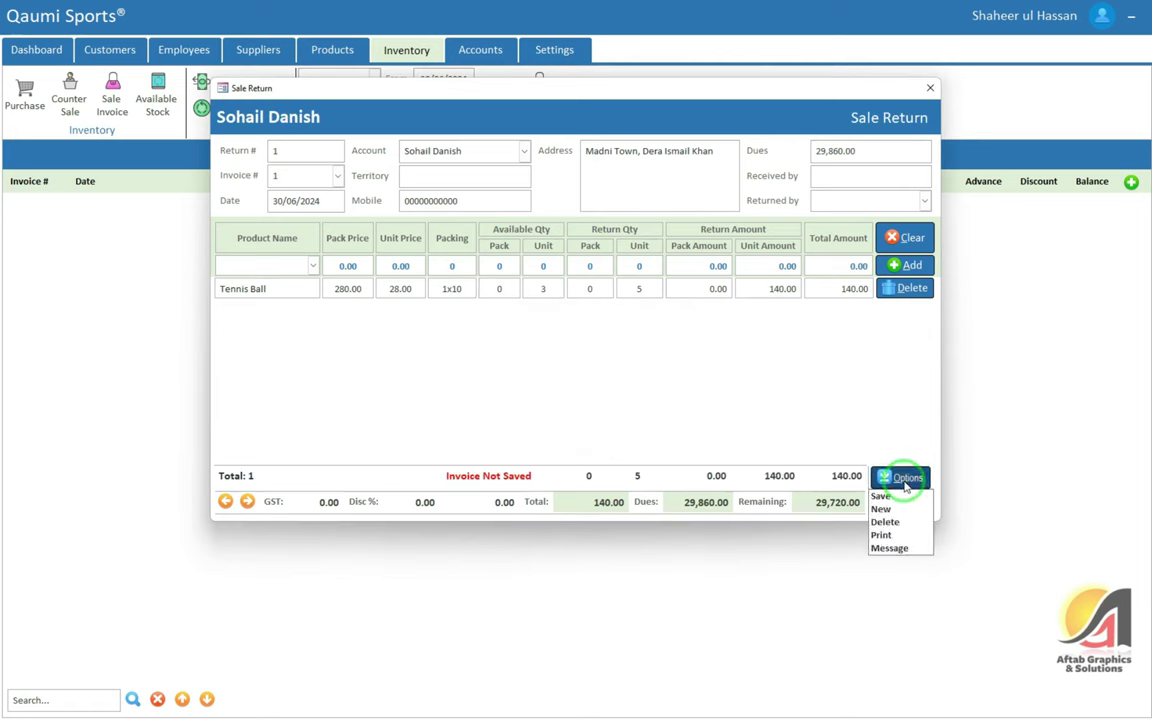
pyautogui.click(889, 497)
pyautogui.click(615, 395)
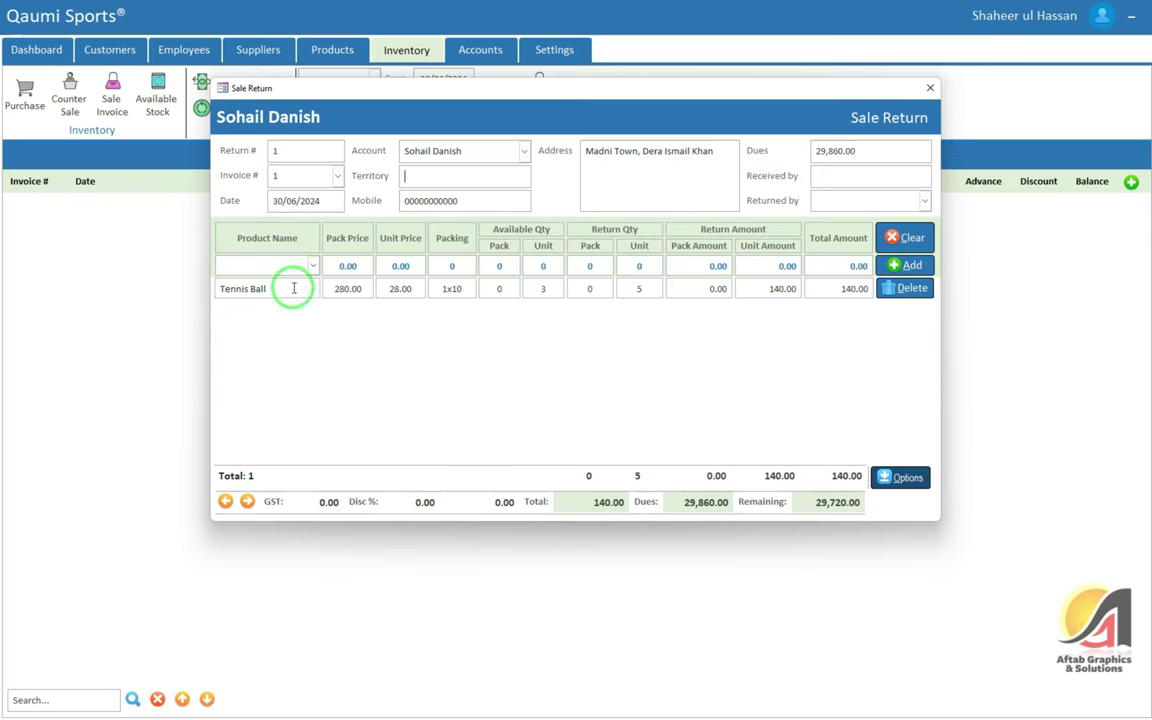
pyautogui.click(930, 88)
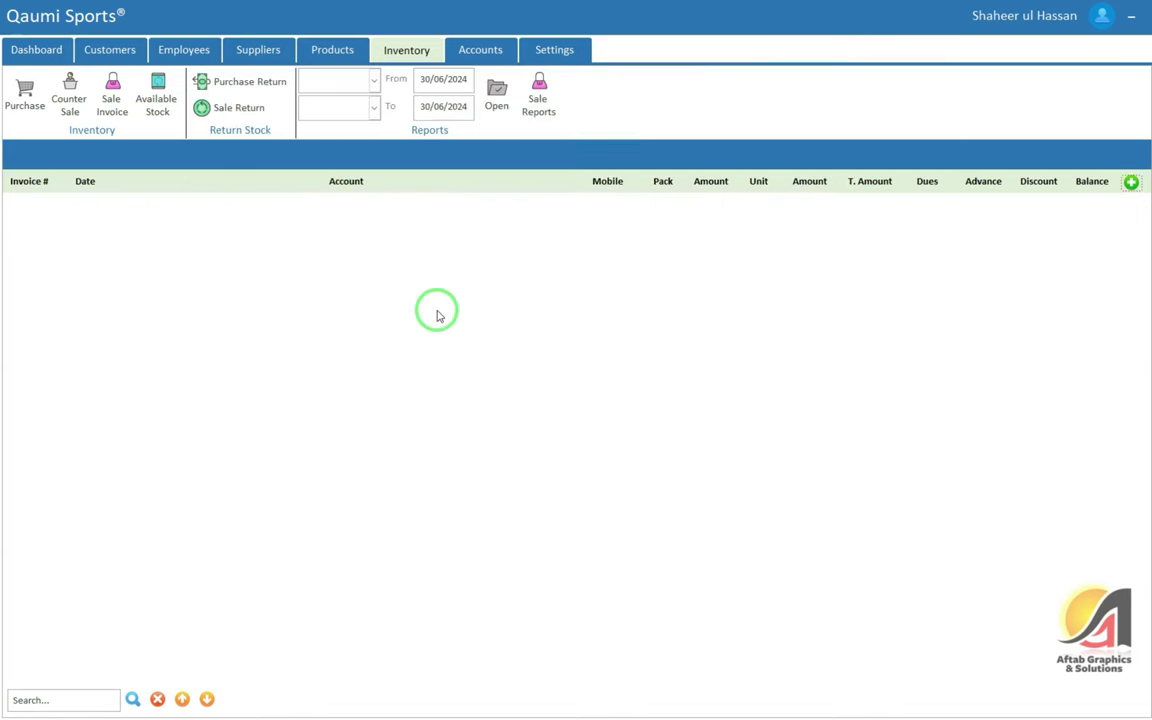
pyautogui.click(110, 50)
# View the customer's ledger full screen showing Return Sale Invoice No. 1 and 140.00 balance
pyautogui.click(339, 77)
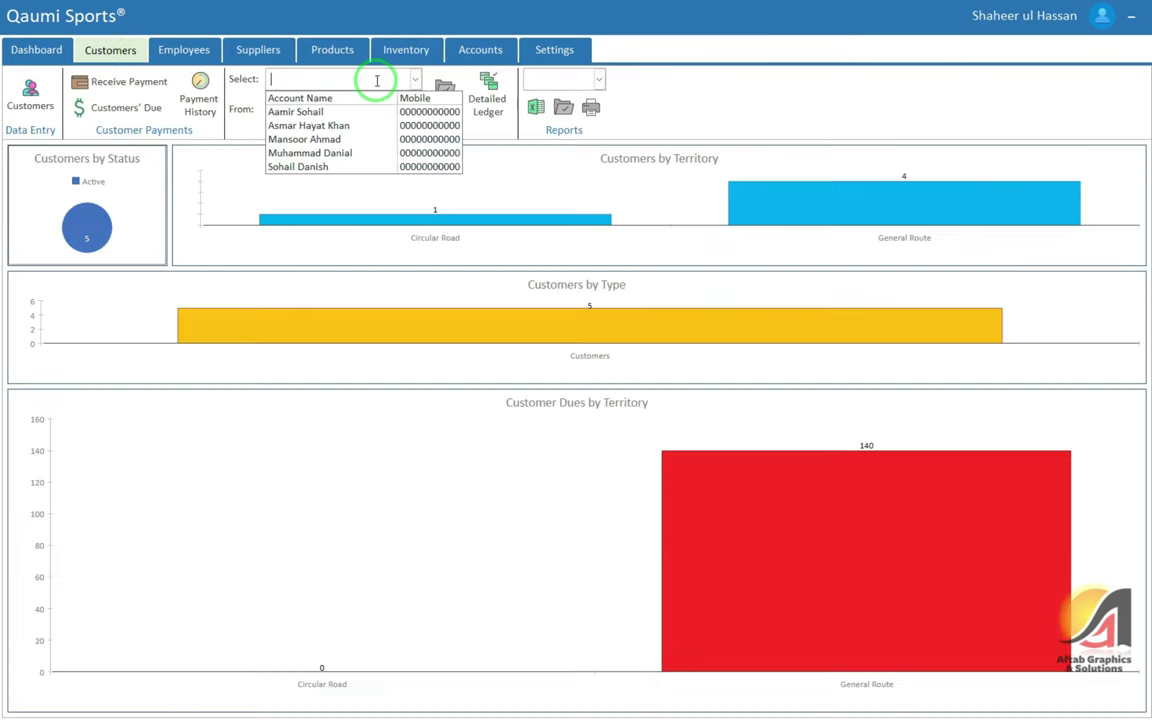
pyautogui.click(290, 166)
pyautogui.click(428, 94)
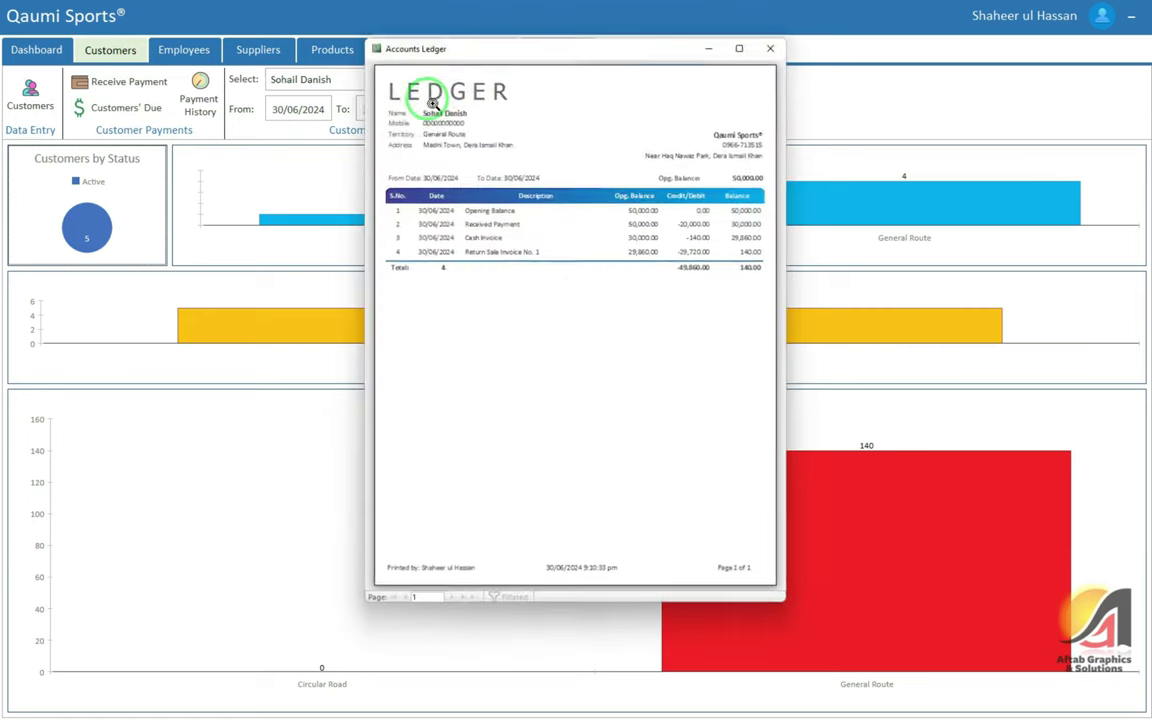
pyautogui.click(741, 45)
pyautogui.click(550, 278)
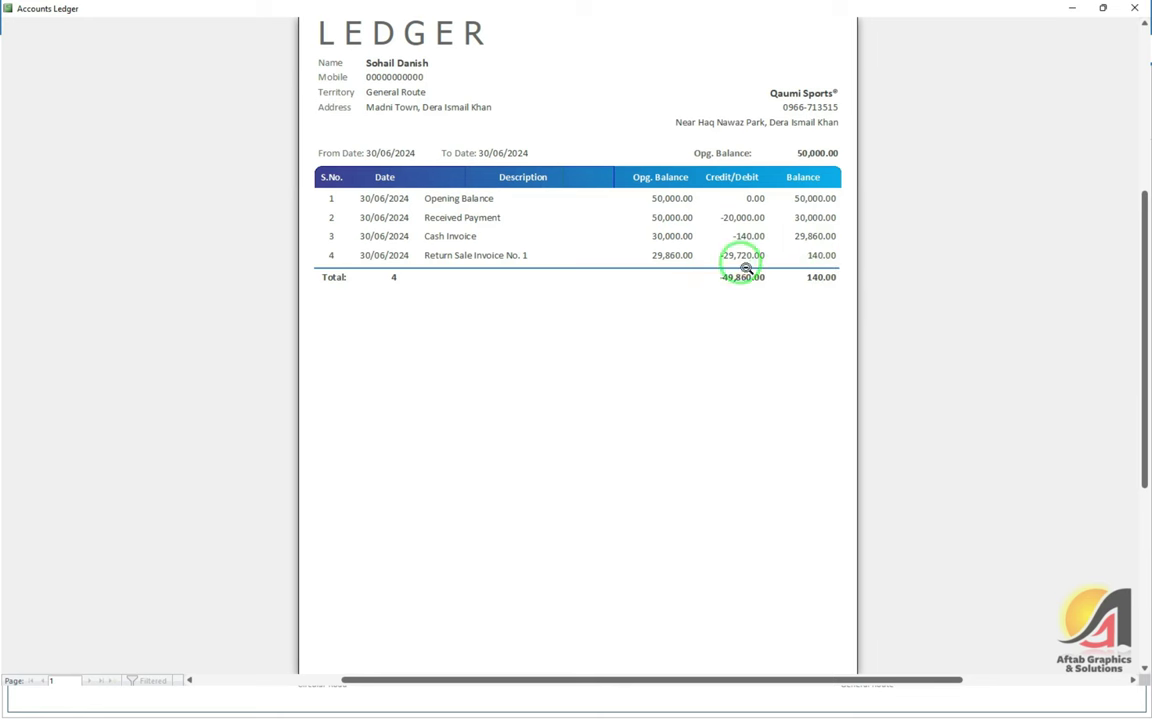
pyautogui.click(1129, 26)
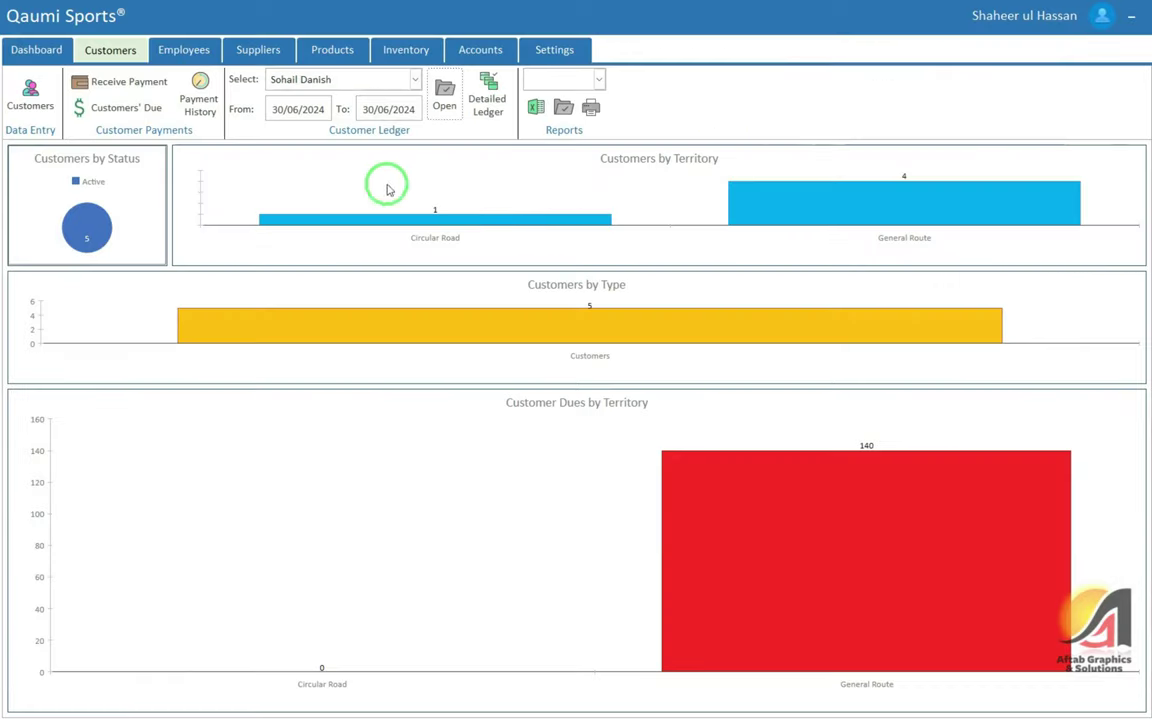
pyautogui.click(330, 50)
# Check the Tennis Ball ledger's 5-unit sale return and 8-unit balance, then its available stock
pyautogui.click(249, 77)
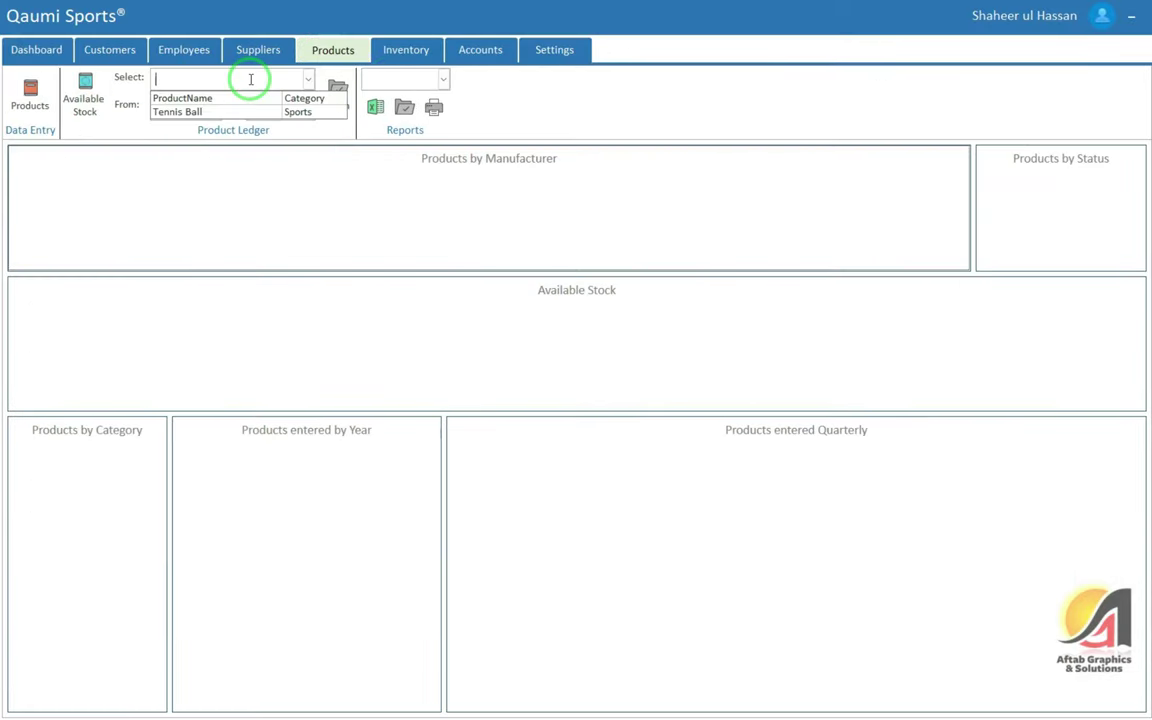
pyautogui.click(188, 111)
pyautogui.click(337, 93)
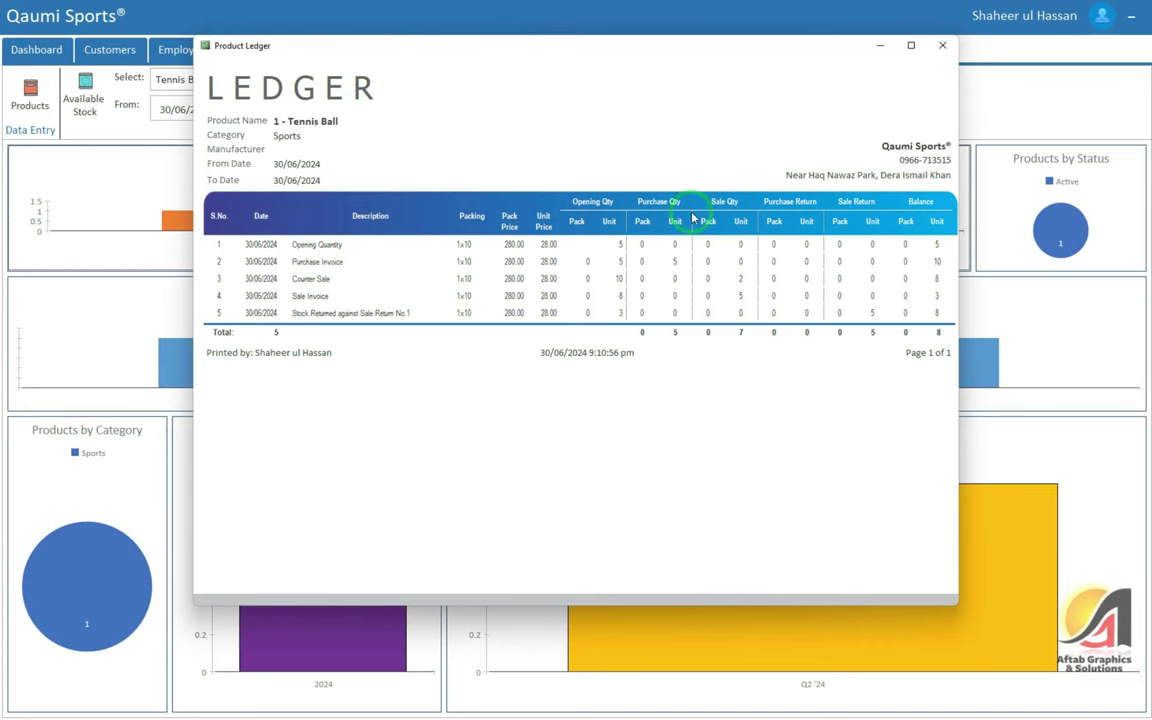
pyautogui.moveTo(866, 316); pyautogui.dragTo(887, 315)
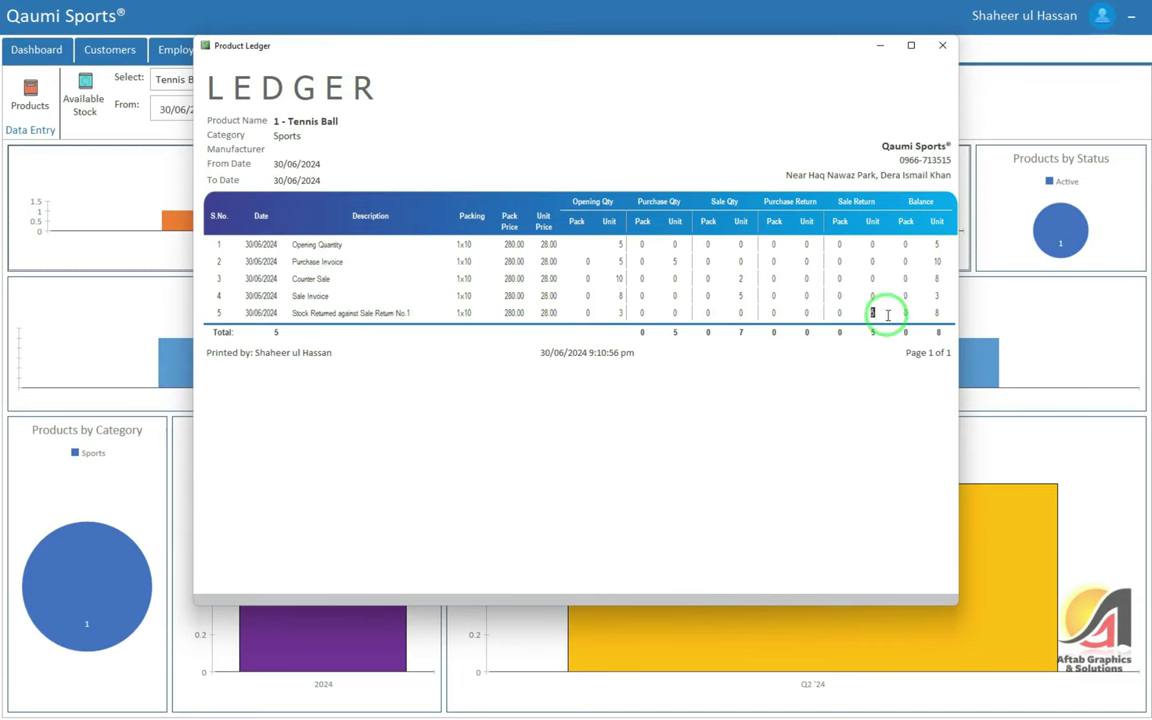
pyautogui.doubleClick(937, 313)
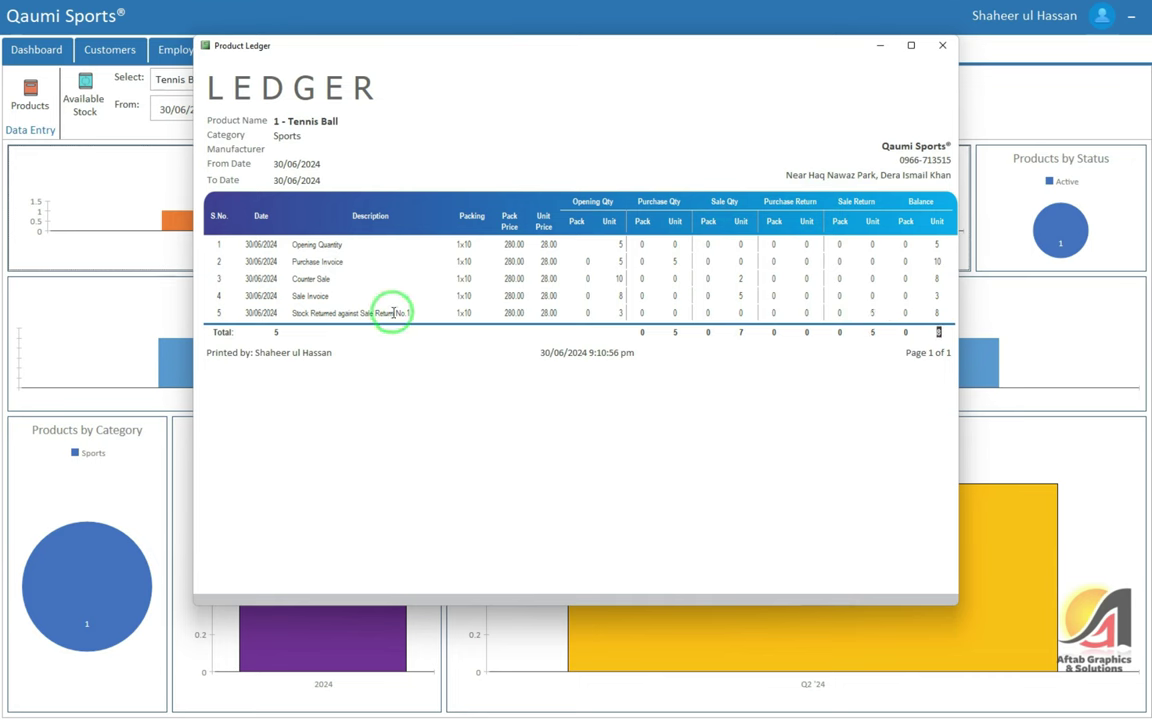
pyautogui.click(942, 46)
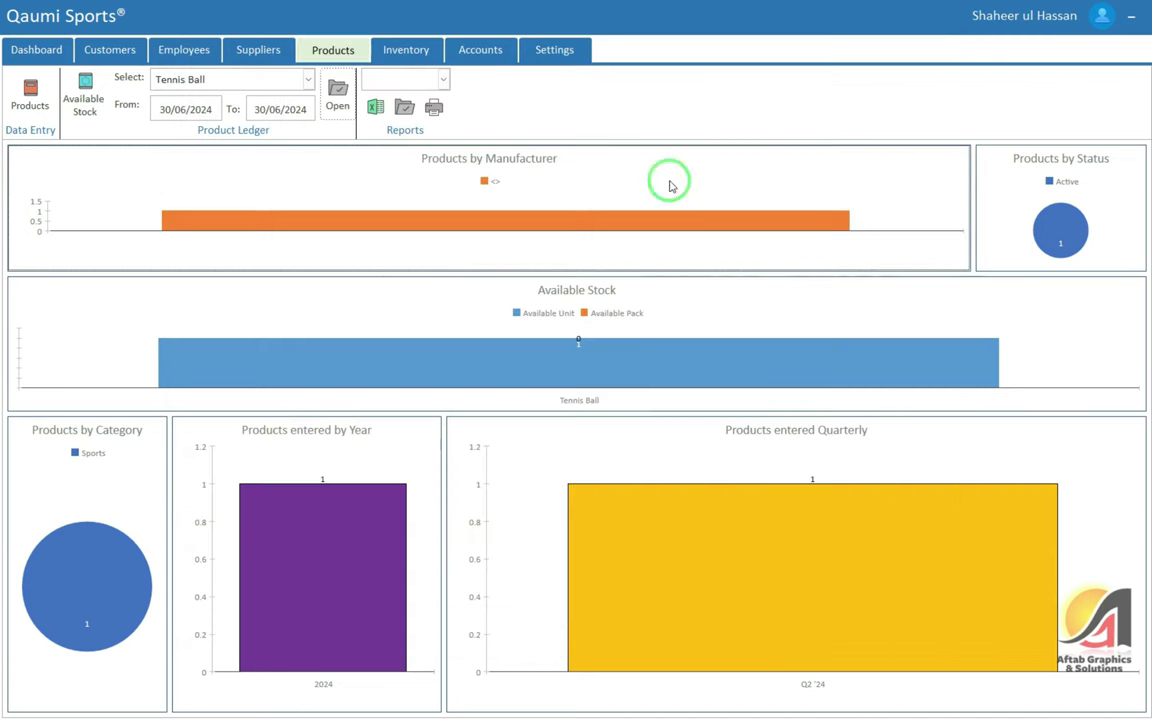
pyautogui.click(88, 103)
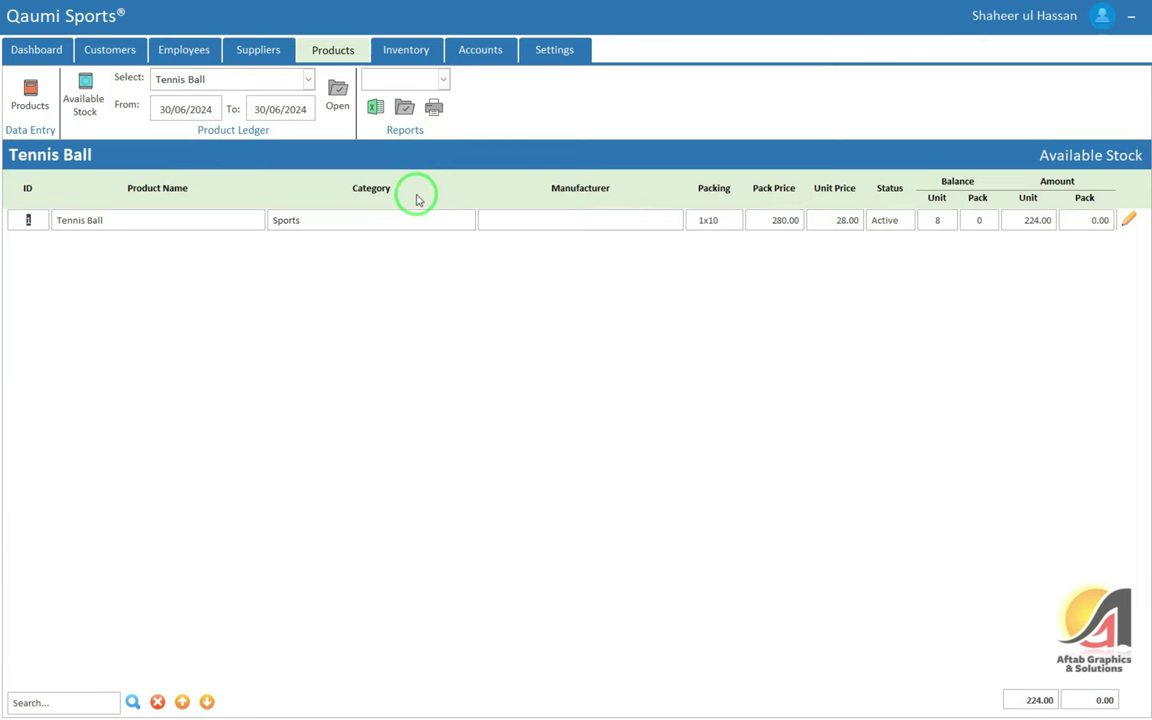
pyautogui.click(418, 52)
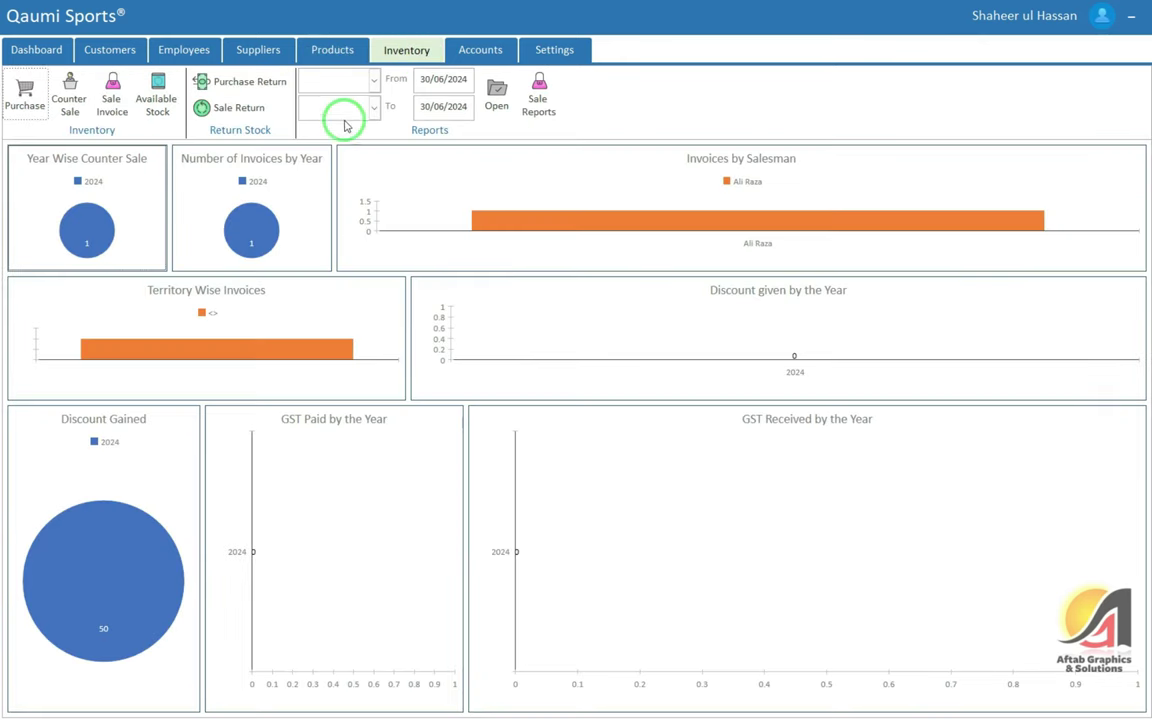
# Try opening the Purchase Invoice report for number 1, dismissing the missing-report and macro errors
pyautogui.click(339, 80)
pyautogui.click(378, 148)
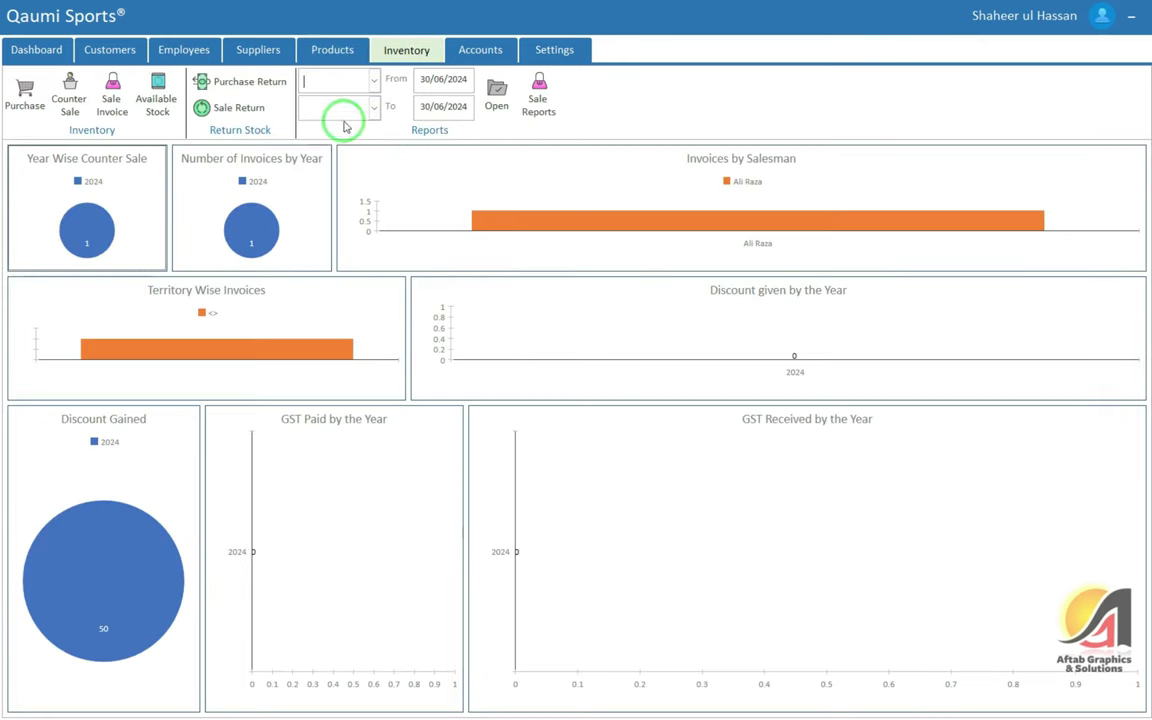
pyautogui.click(350, 80)
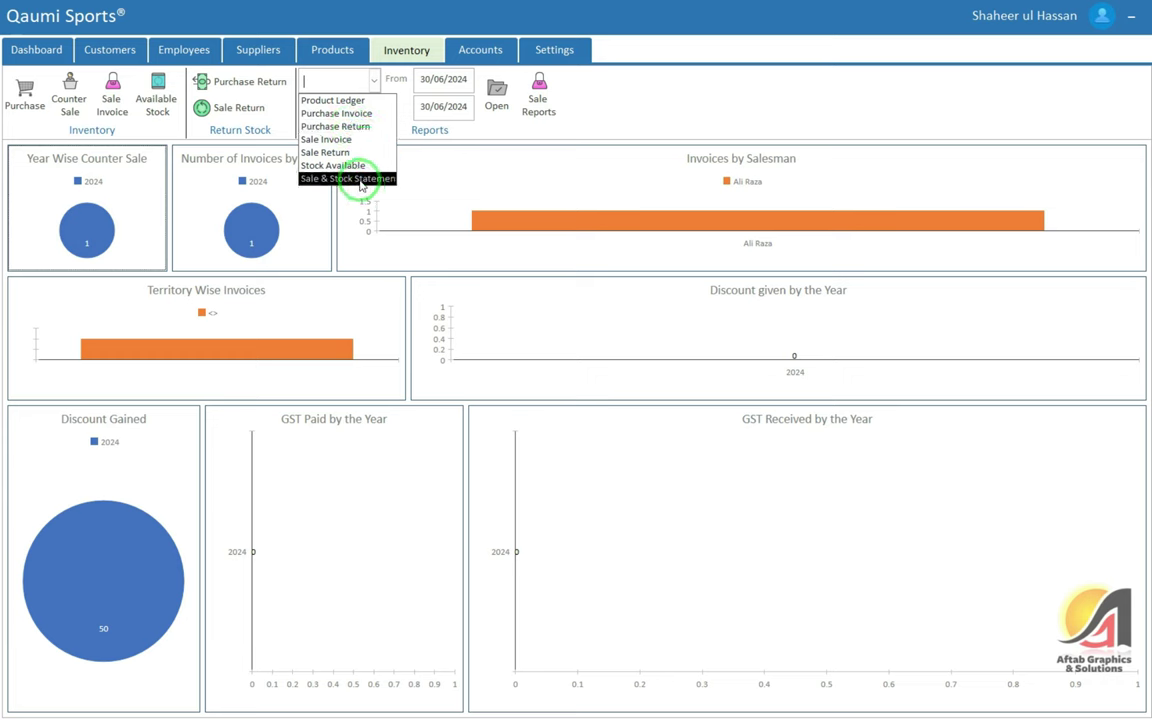
pyautogui.click(358, 113)
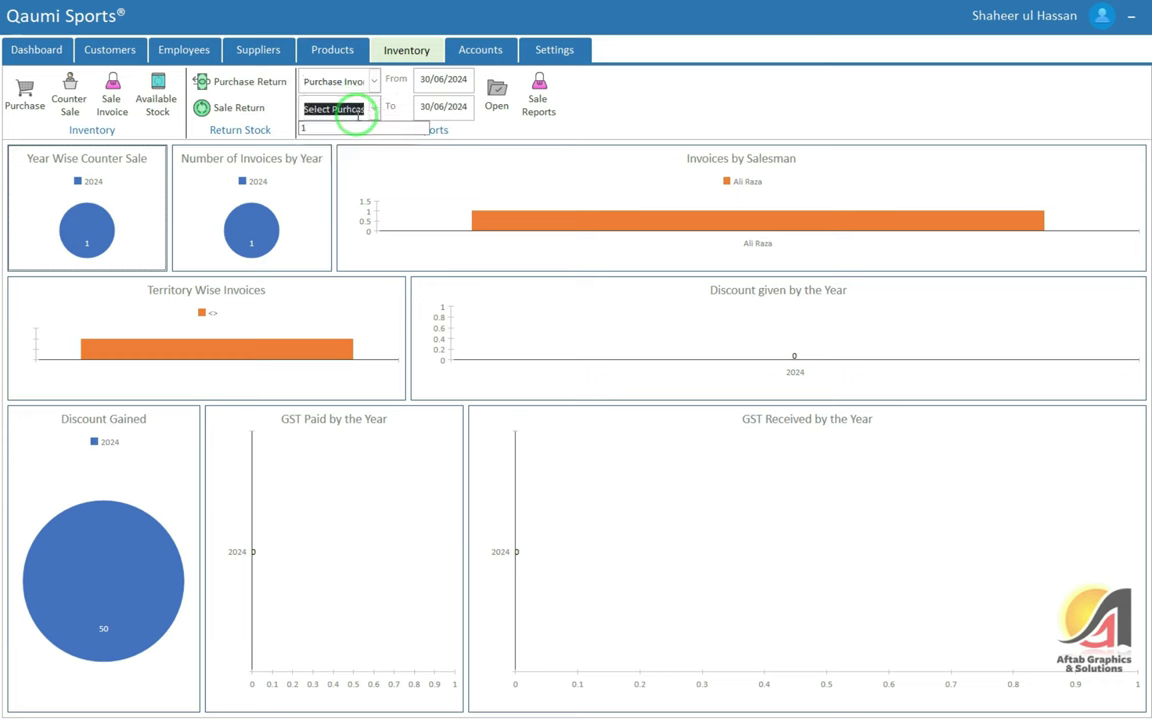
pyautogui.click(358, 109)
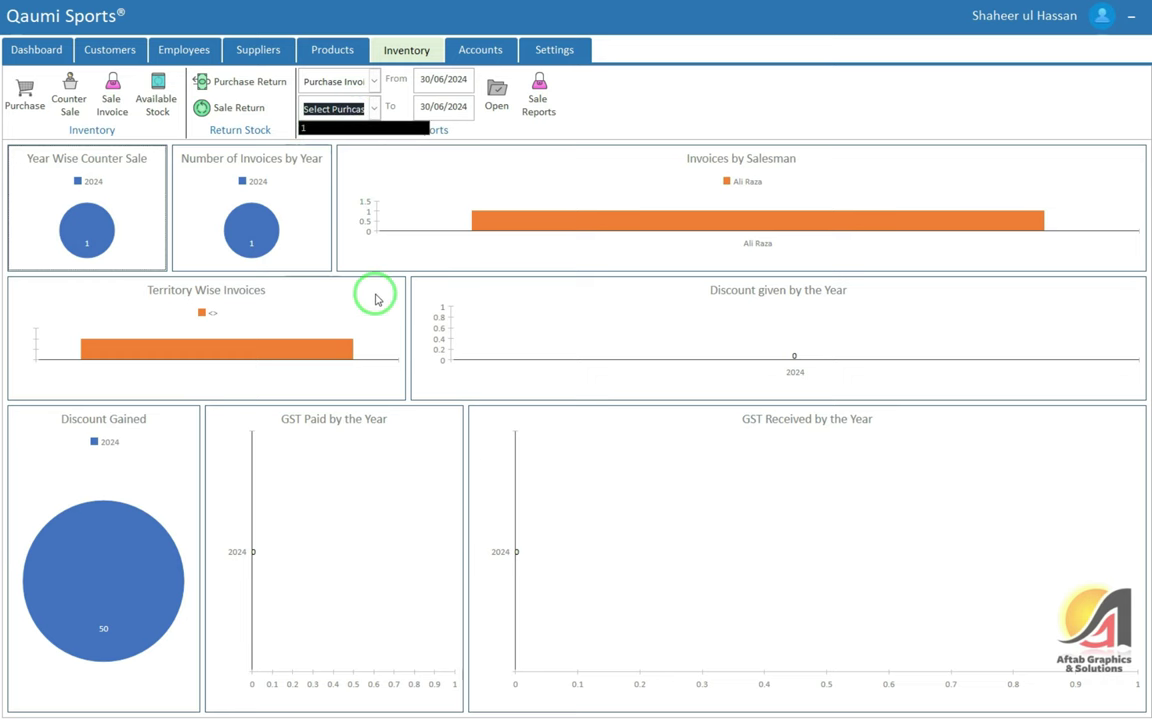
pyautogui.click(498, 100)
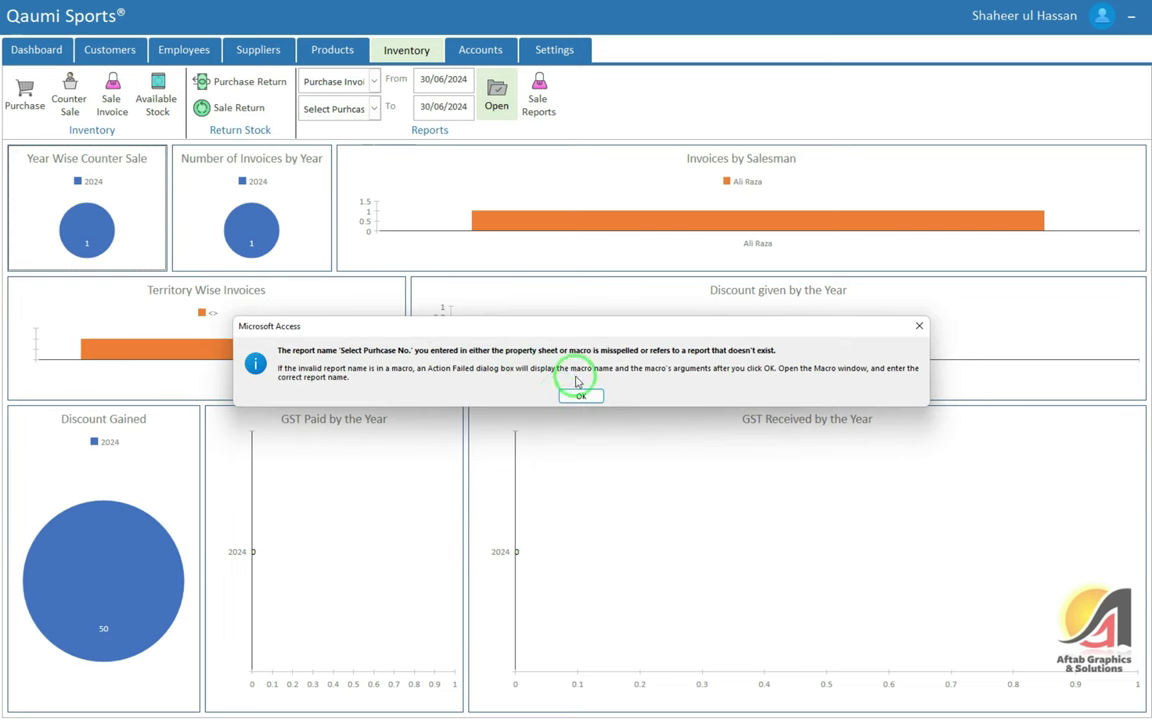
pyautogui.click(580, 396)
pyautogui.click(712, 211)
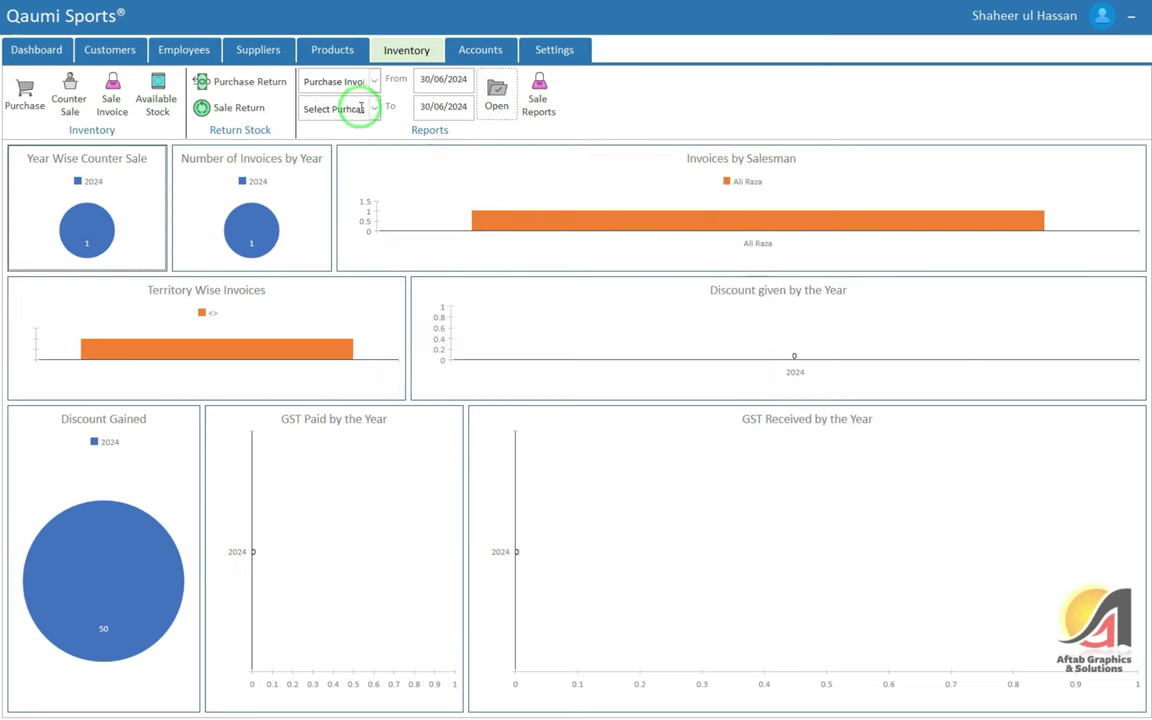
pyautogui.click(375, 108)
pyautogui.click(356, 132)
pyautogui.click(496, 95)
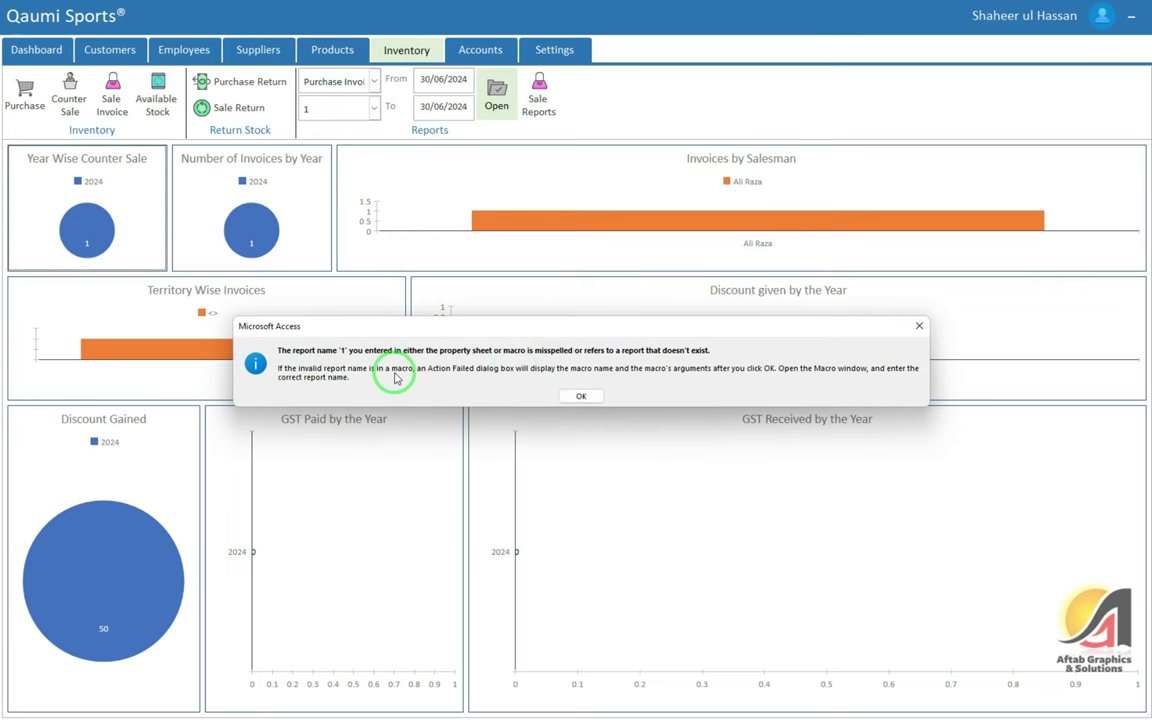
pyautogui.click(614, 404)
pyautogui.click(727, 164)
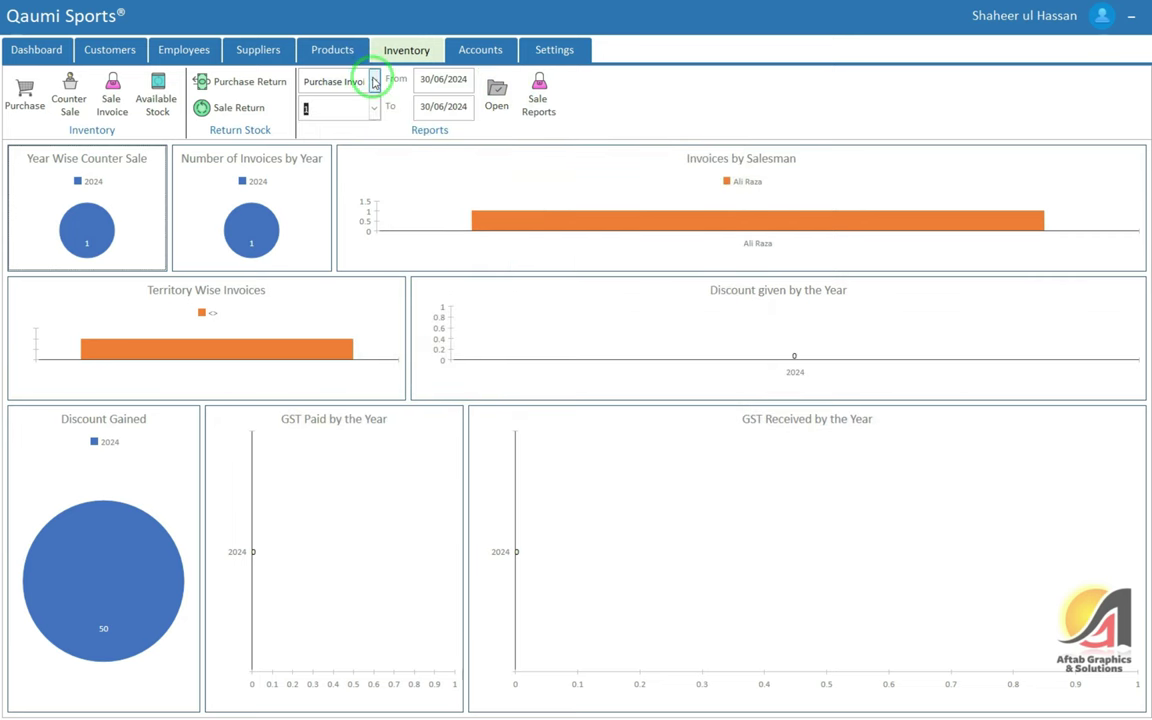
# Try the Purchase Return report for number 1 and dismiss its error dialogs
pyautogui.click(374, 81)
pyautogui.click(372, 126)
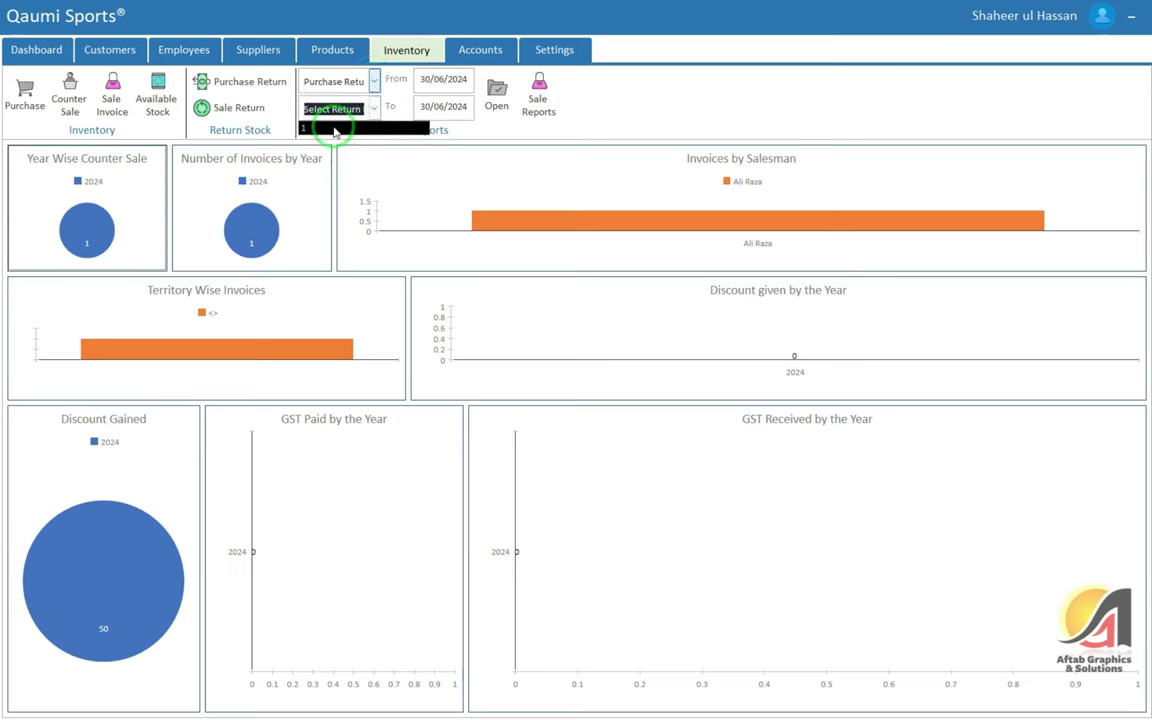
pyautogui.click(341, 123)
pyautogui.click(497, 100)
pyautogui.click(572, 404)
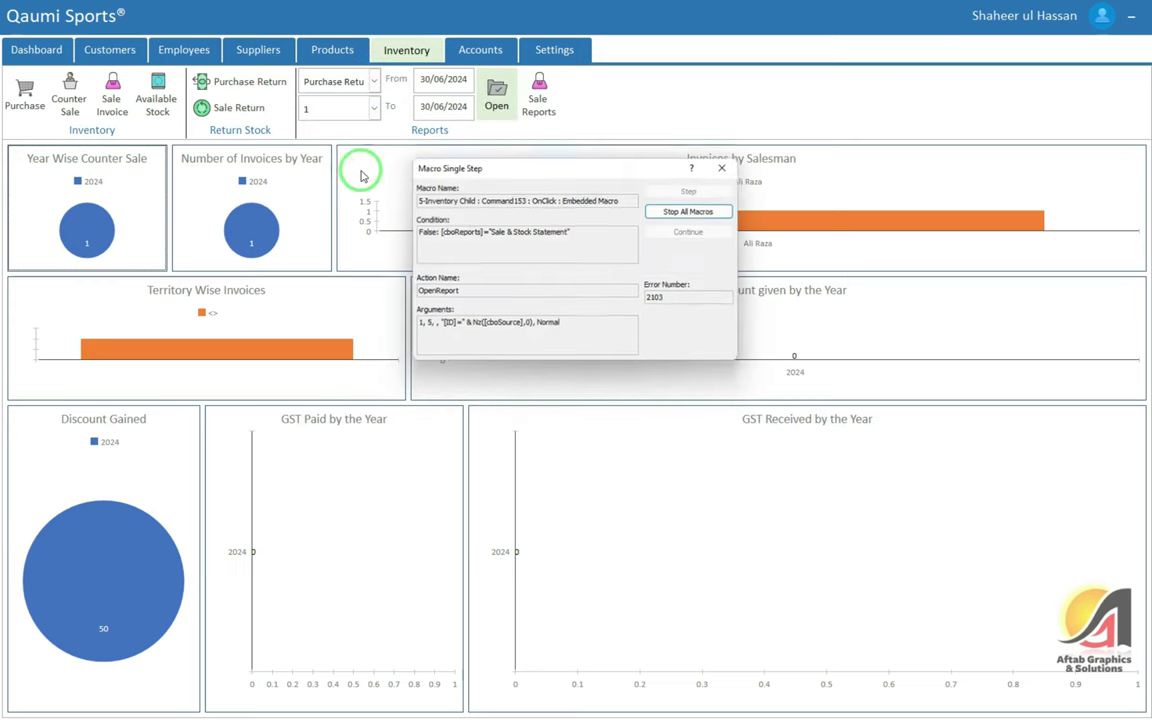
pyautogui.click(725, 166)
# Try the Sale Invoice report for number 1 and dismiss the missing-report errors
pyautogui.click(374, 107)
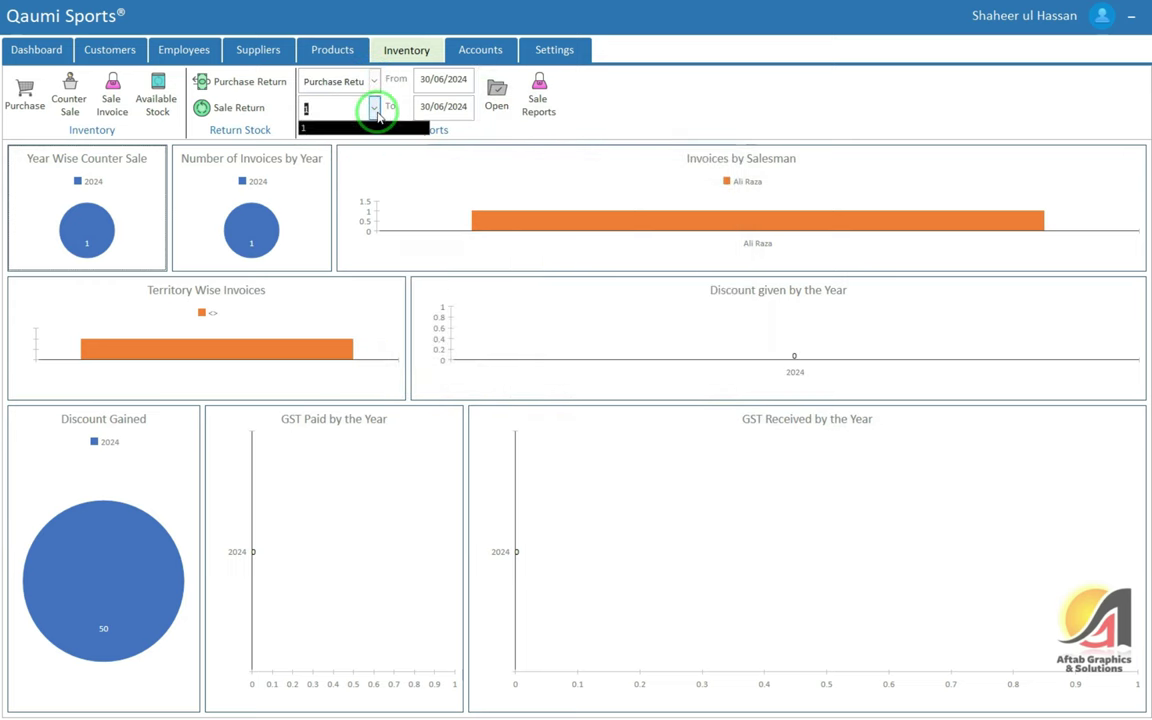
pyautogui.click(374, 81)
pyautogui.click(344, 139)
pyautogui.click(374, 107)
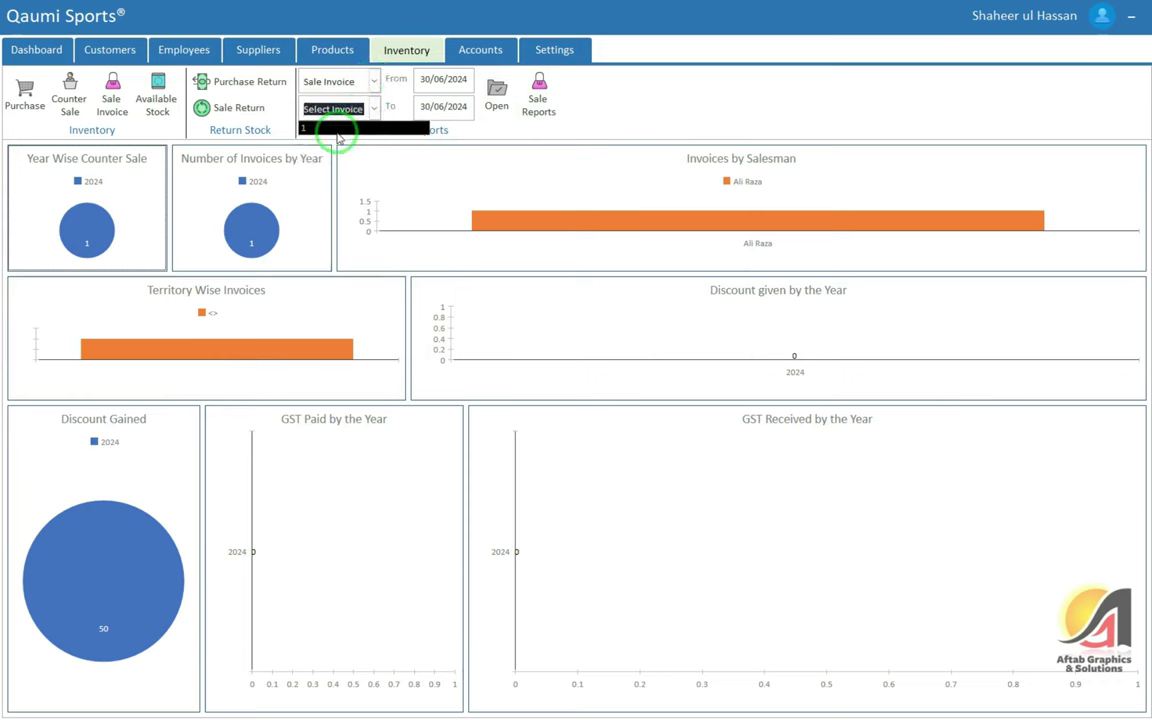
pyautogui.click(332, 124)
pyautogui.click(497, 100)
pyautogui.click(579, 397)
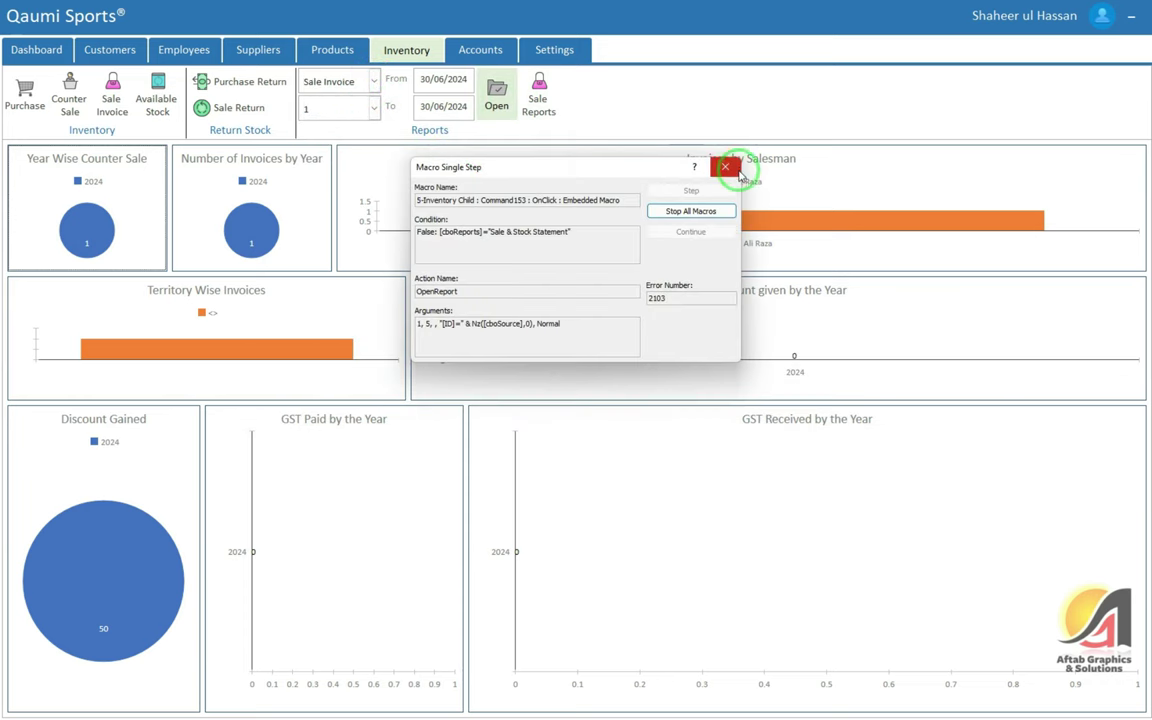
pyautogui.click(725, 166)
pyautogui.click(374, 107)
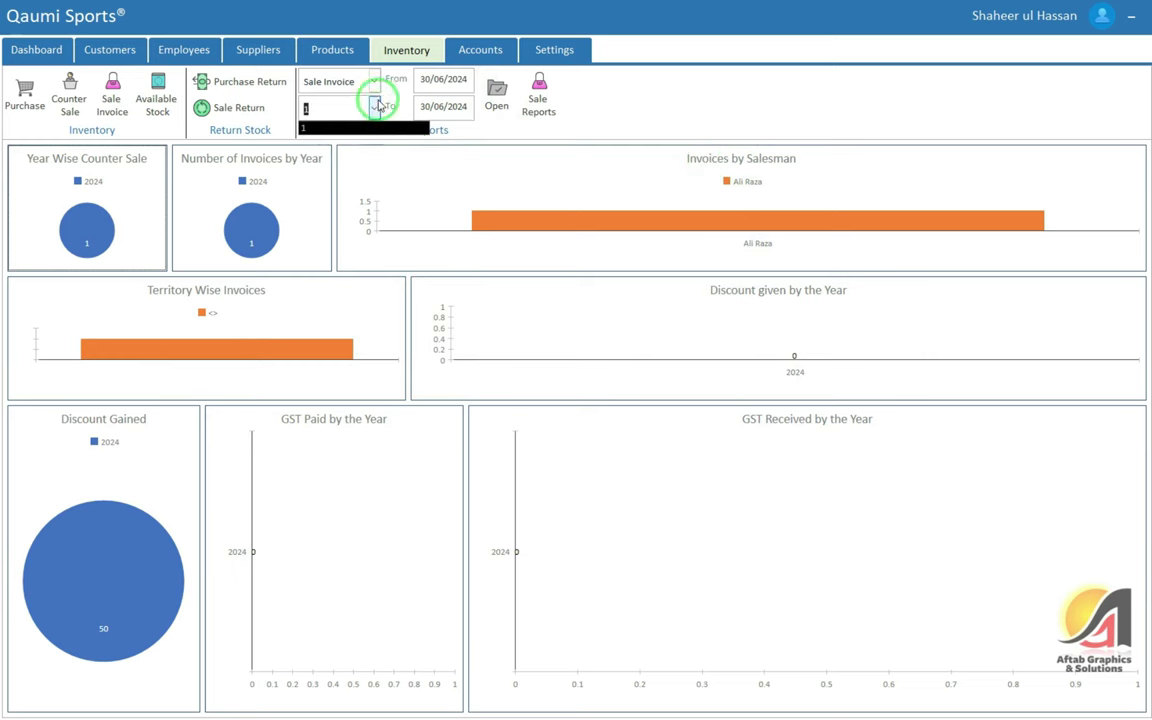
pyautogui.click(374, 81)
# Open the Sale & Stock Statement report for 30/06/2024
pyautogui.click(361, 178)
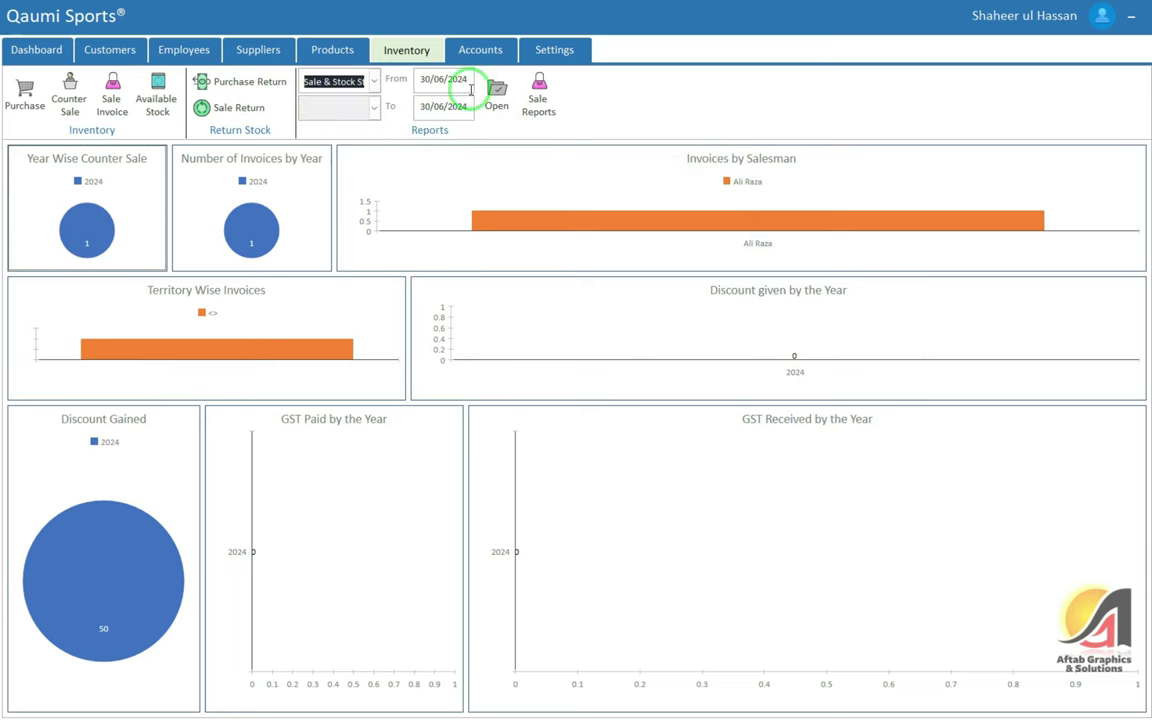
pyautogui.click(453, 80)
pyautogui.click(498, 95)
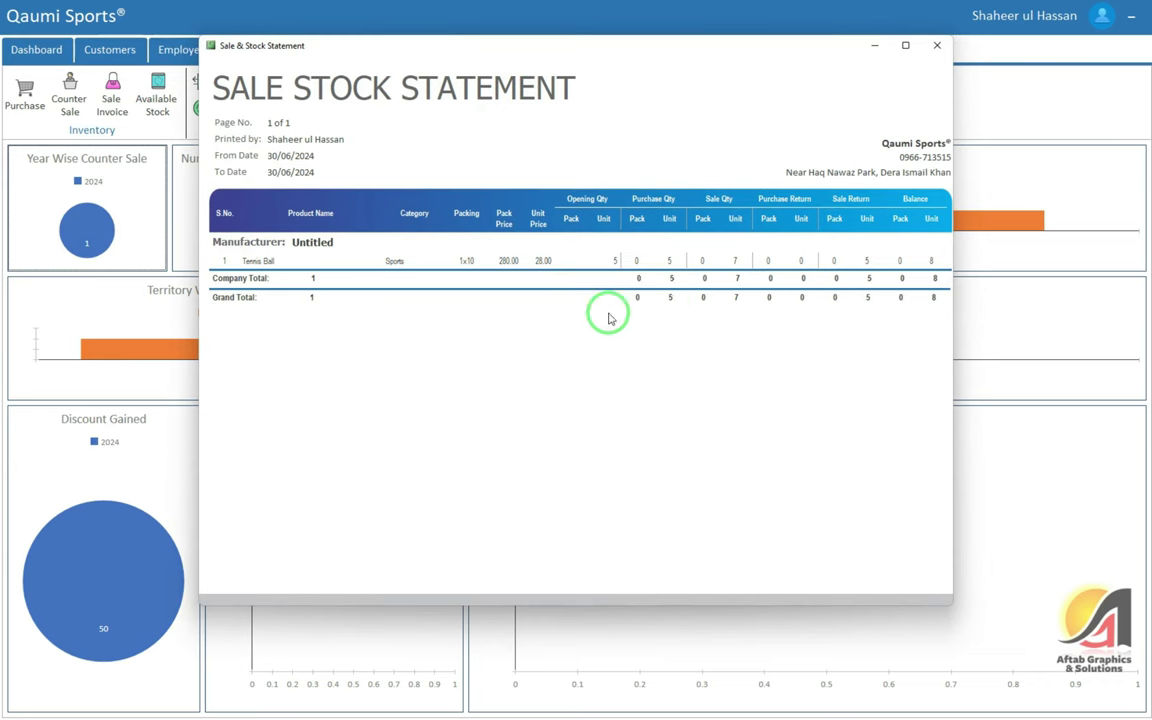
# Review Tennis Ball's stock figures: opening 5, purchased 5, sold 7, returned 5, closing 8
pyautogui.click(279, 262)
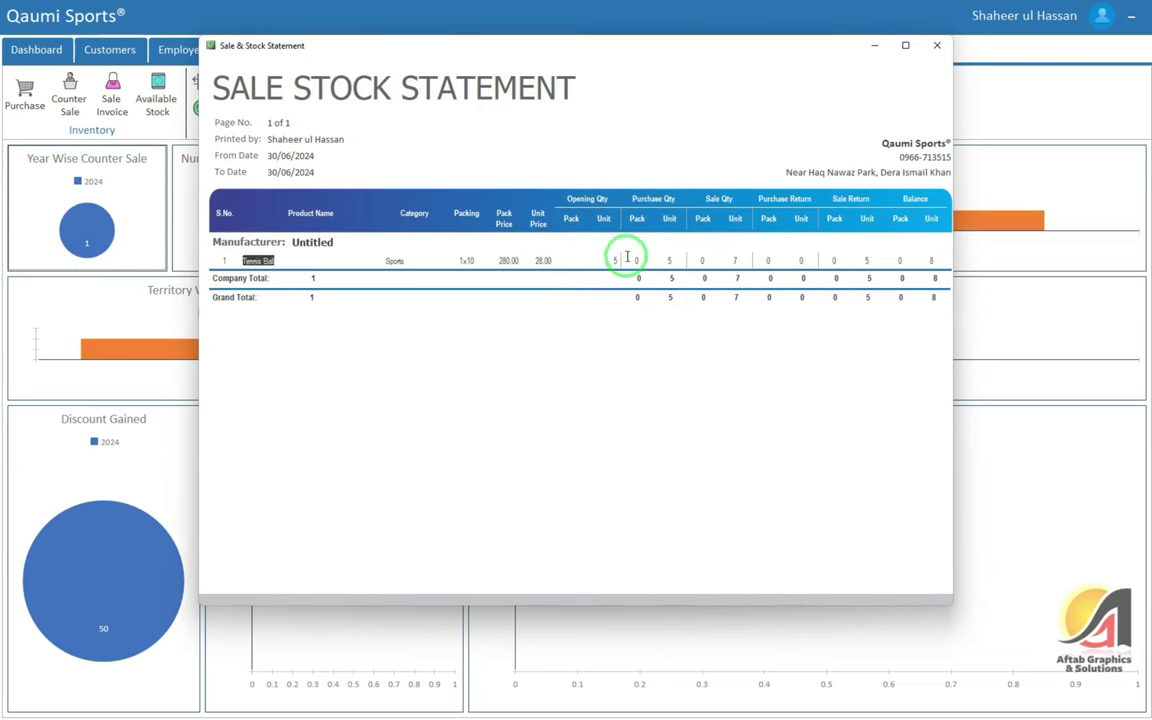
pyautogui.click(614, 260)
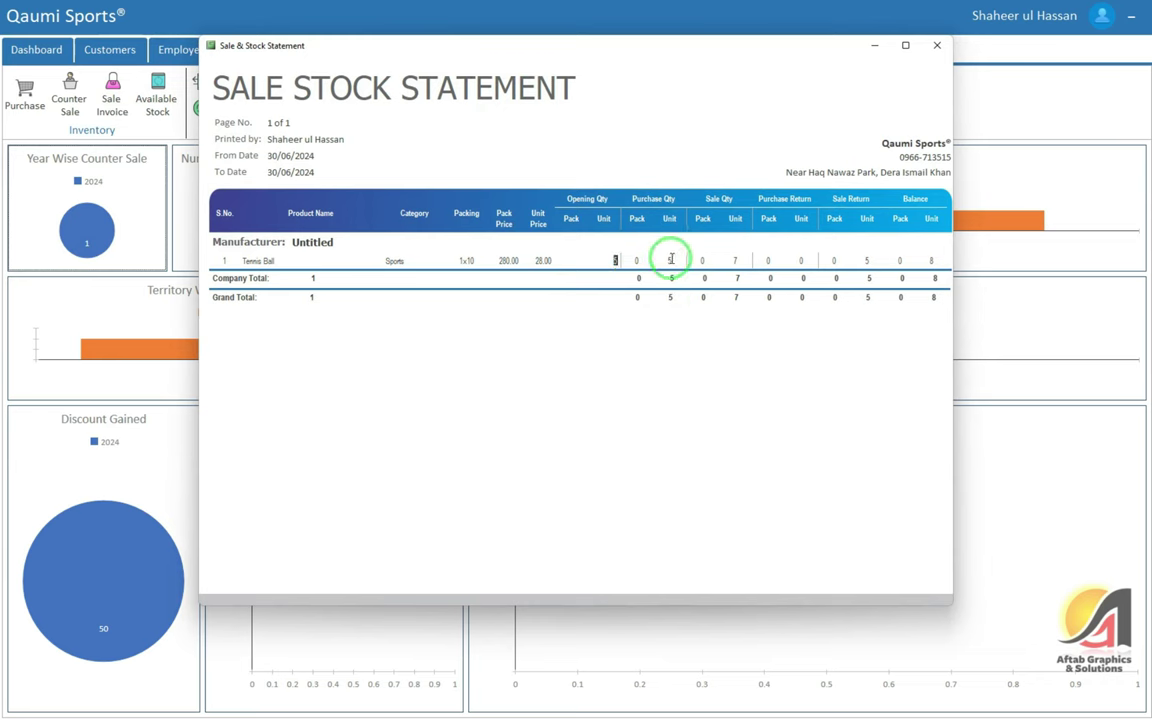
pyautogui.click(664, 260)
pyautogui.click(735, 260)
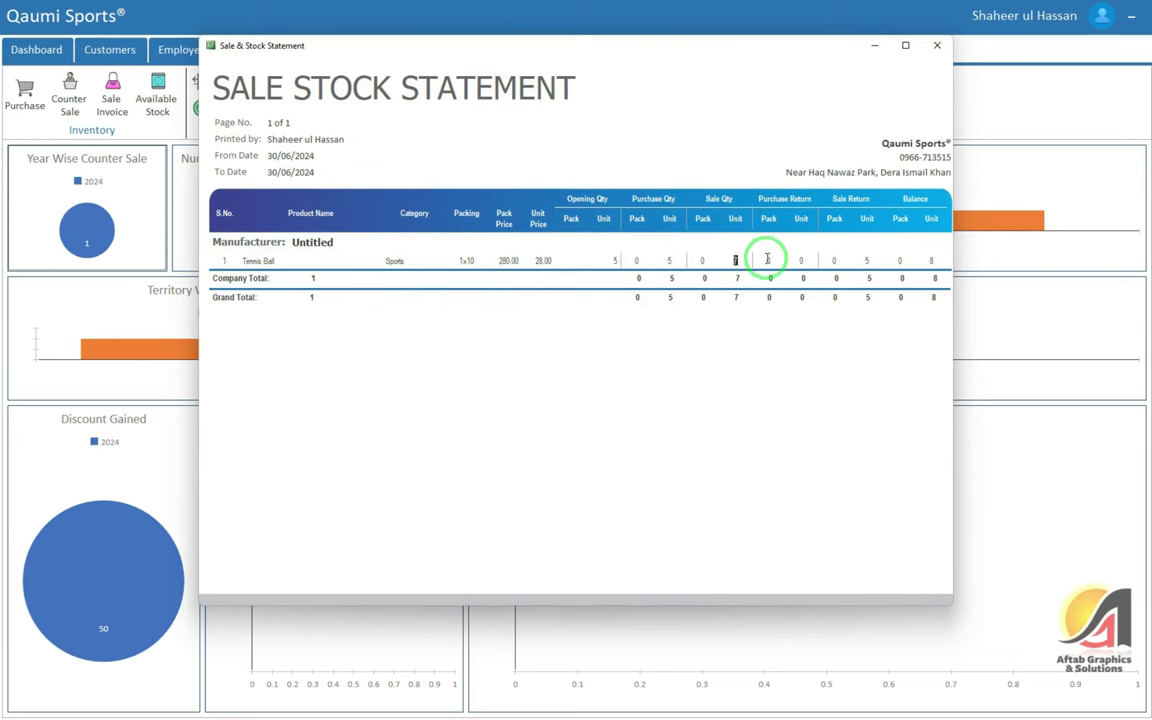
pyautogui.click(866, 260)
pyautogui.click(931, 260)
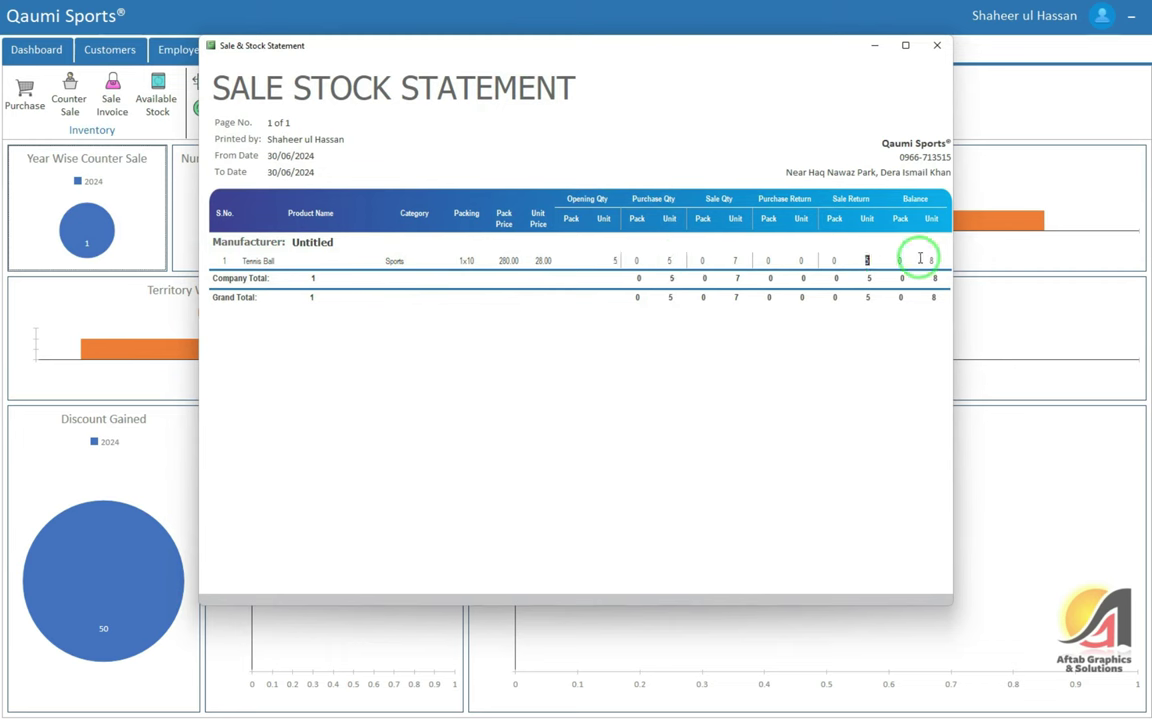
pyautogui.click(937, 46)
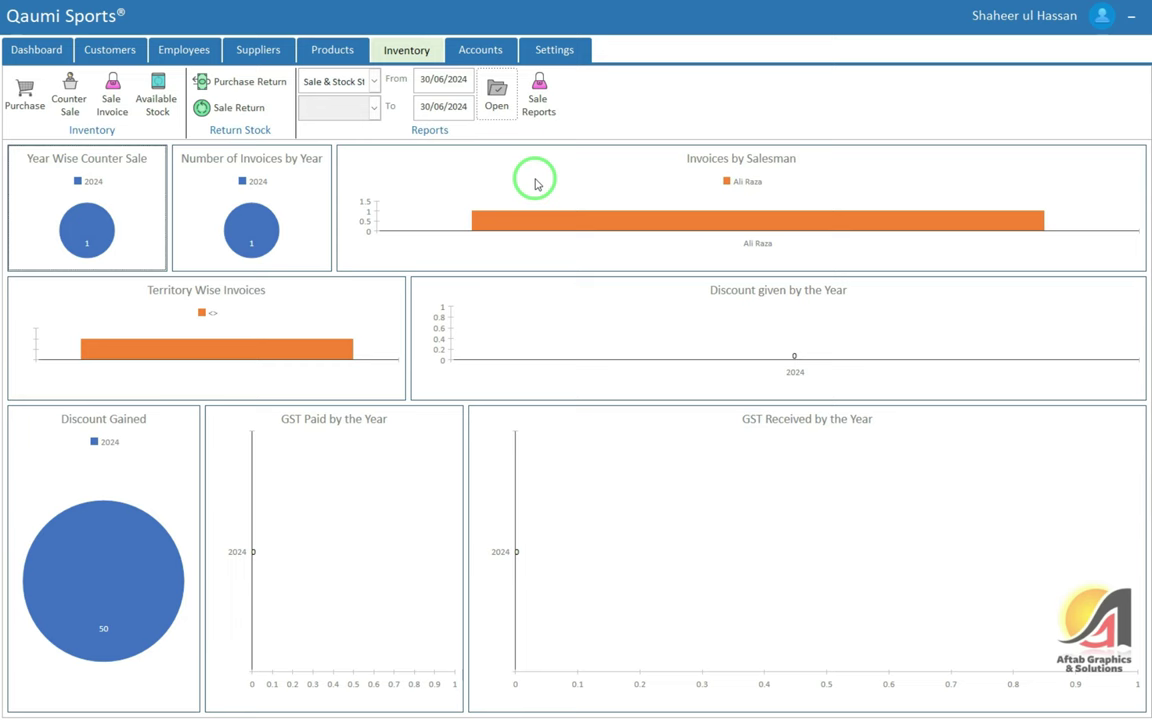
pyautogui.click(537, 95)
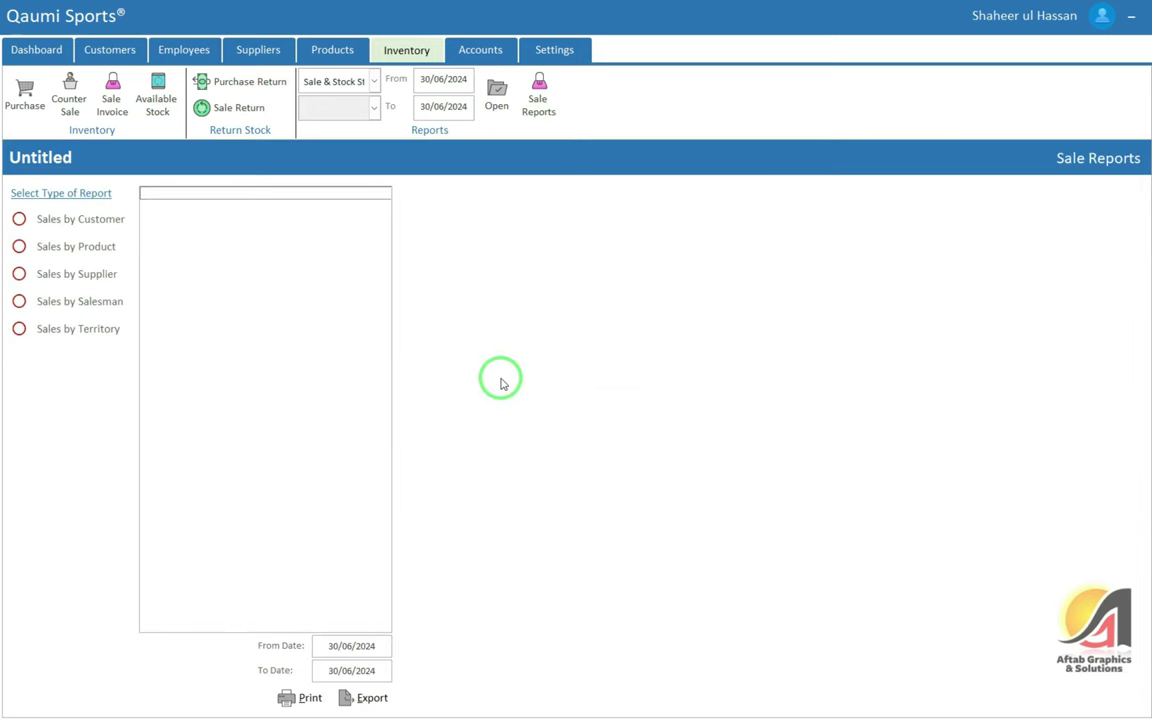
# Preview the Sales by Customer report for the last customer as a full, whole-page view
pyautogui.click(80, 222)
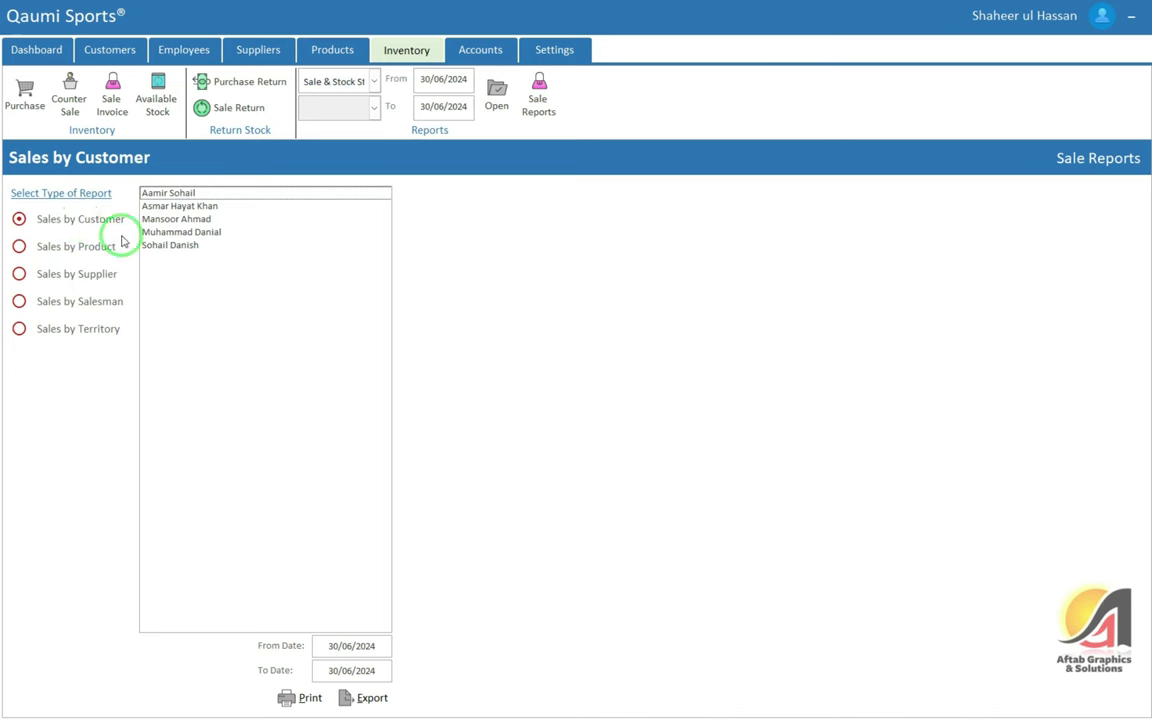
pyautogui.click(172, 245)
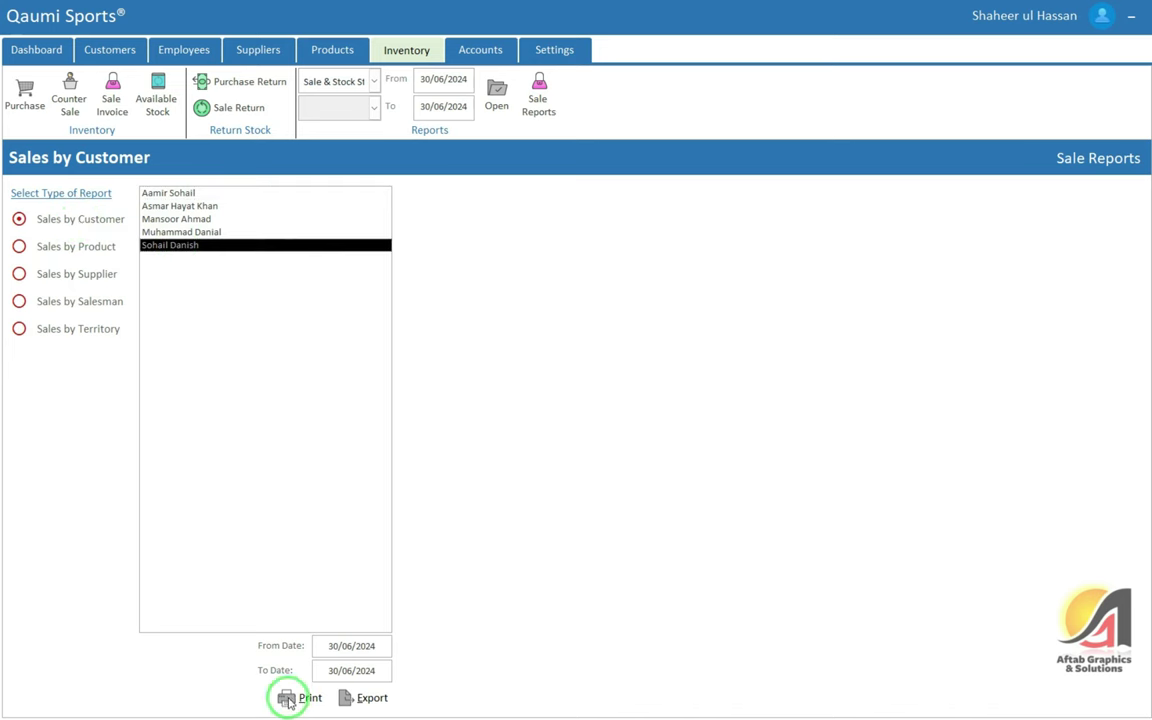
pyautogui.click(322, 708)
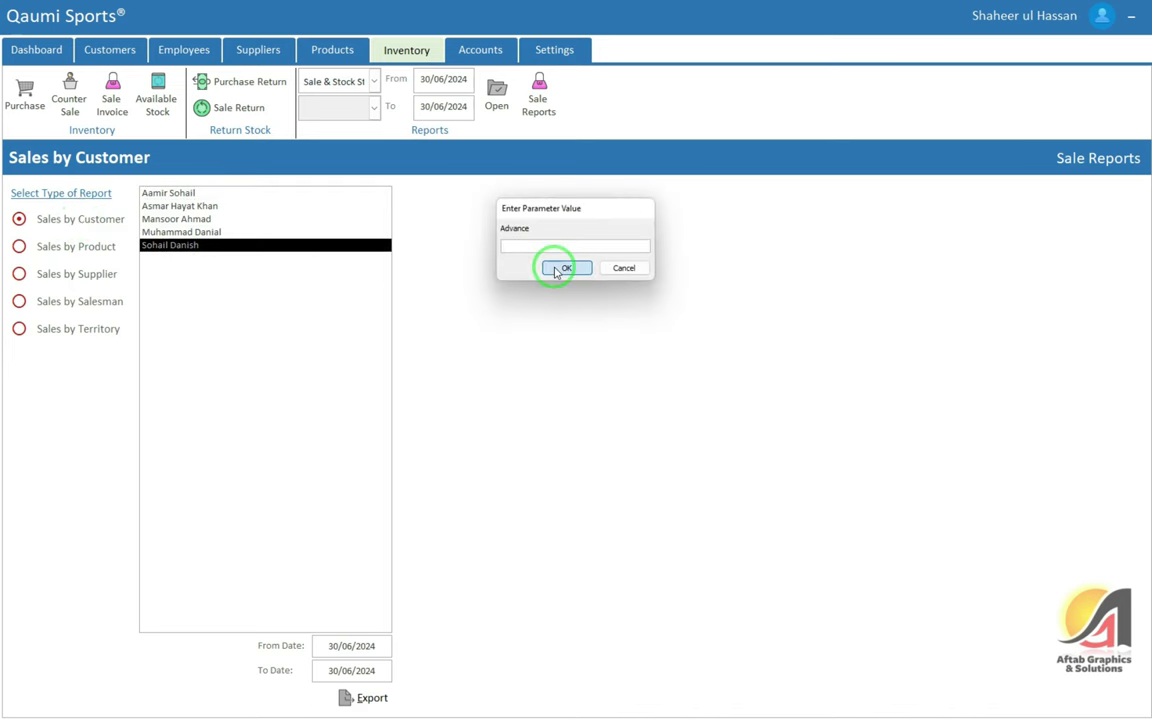
pyautogui.click(551, 266)
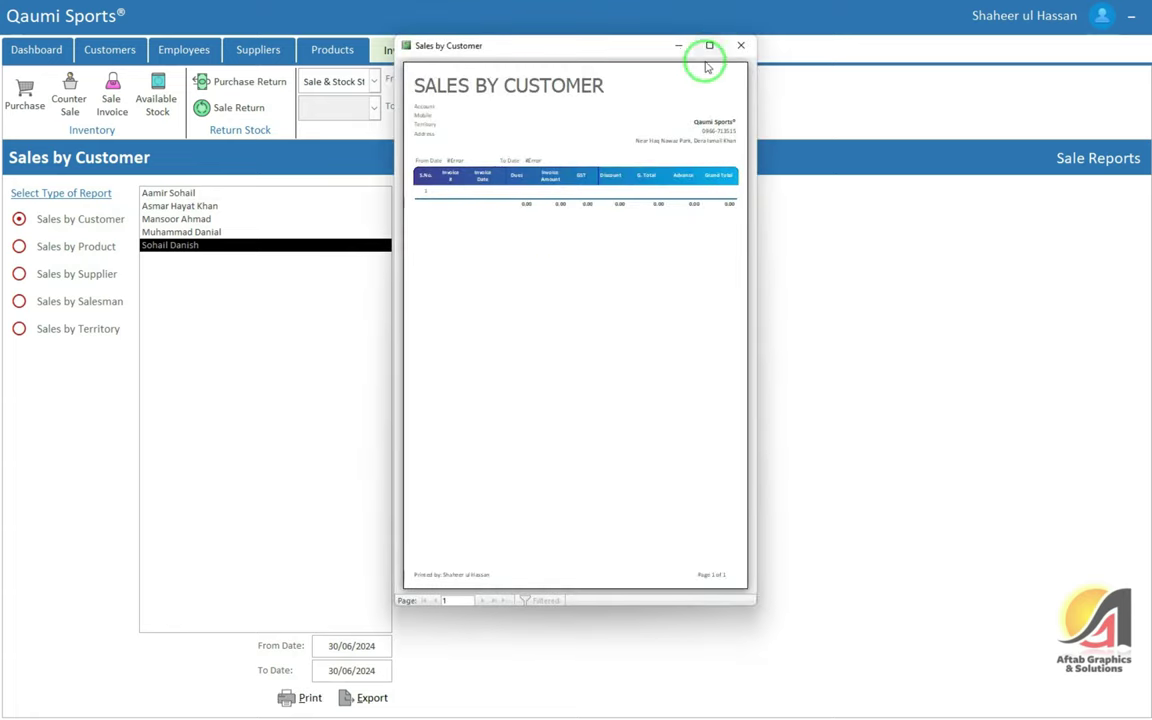
pyautogui.click(710, 46)
pyautogui.click(509, 170)
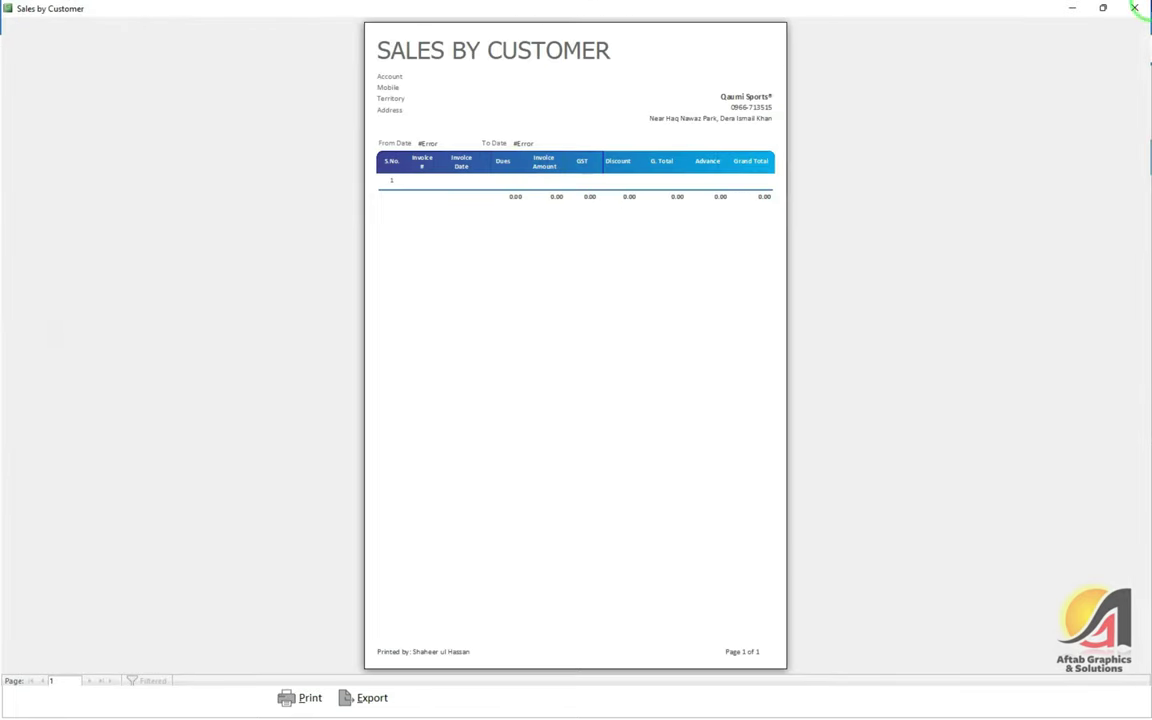
pyautogui.press('Escape')
# Regenerate the Sales by Customer report, skipping the Advance prompt, and for another customer
pyautogui.click(290, 697)
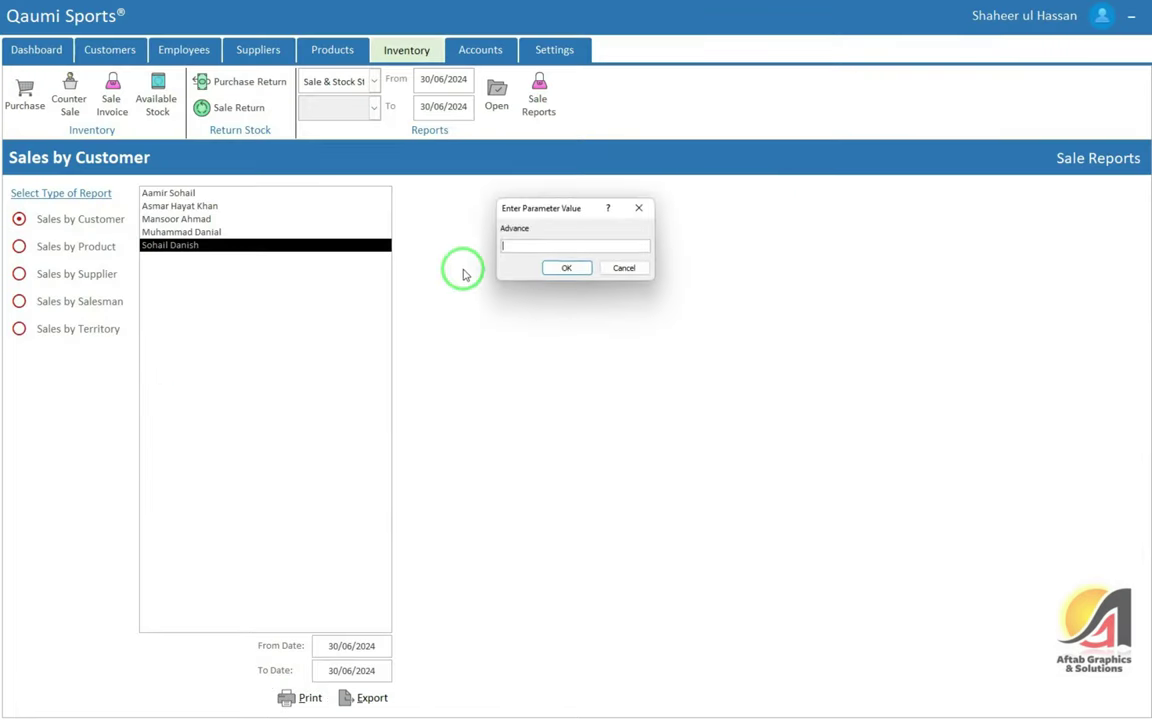
pyautogui.press('Return')
pyautogui.press('Return')
pyautogui.press('Return')
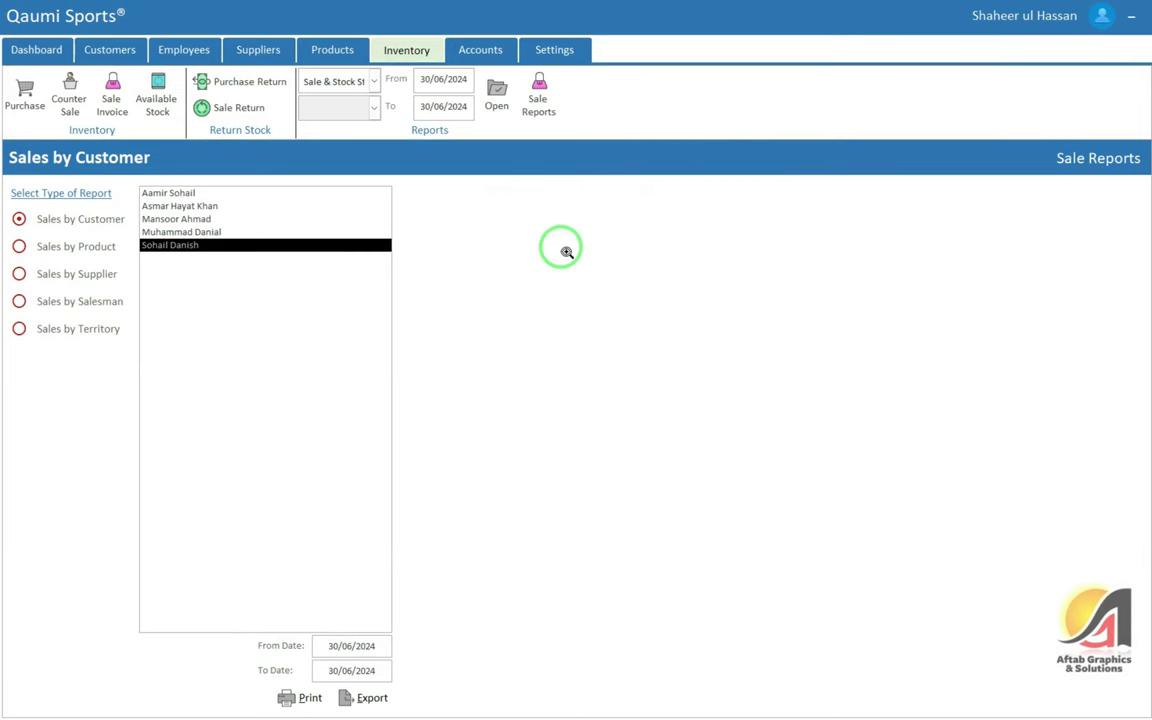
pyautogui.click(741, 45)
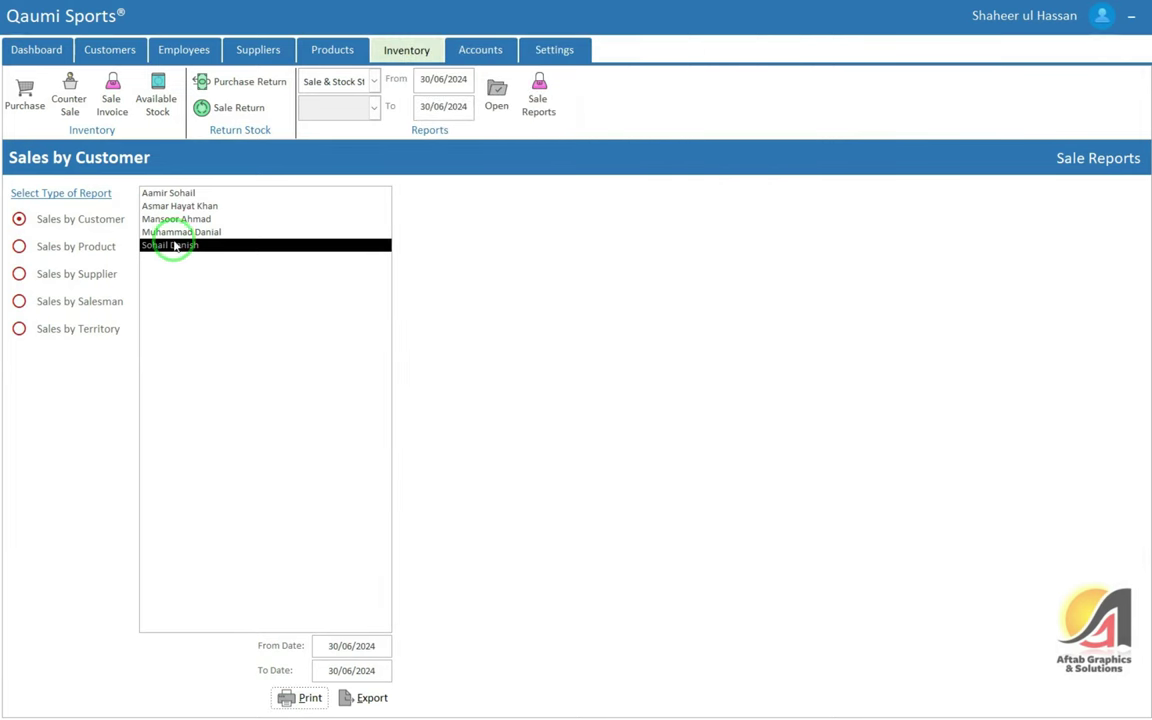
pyautogui.click(183, 233)
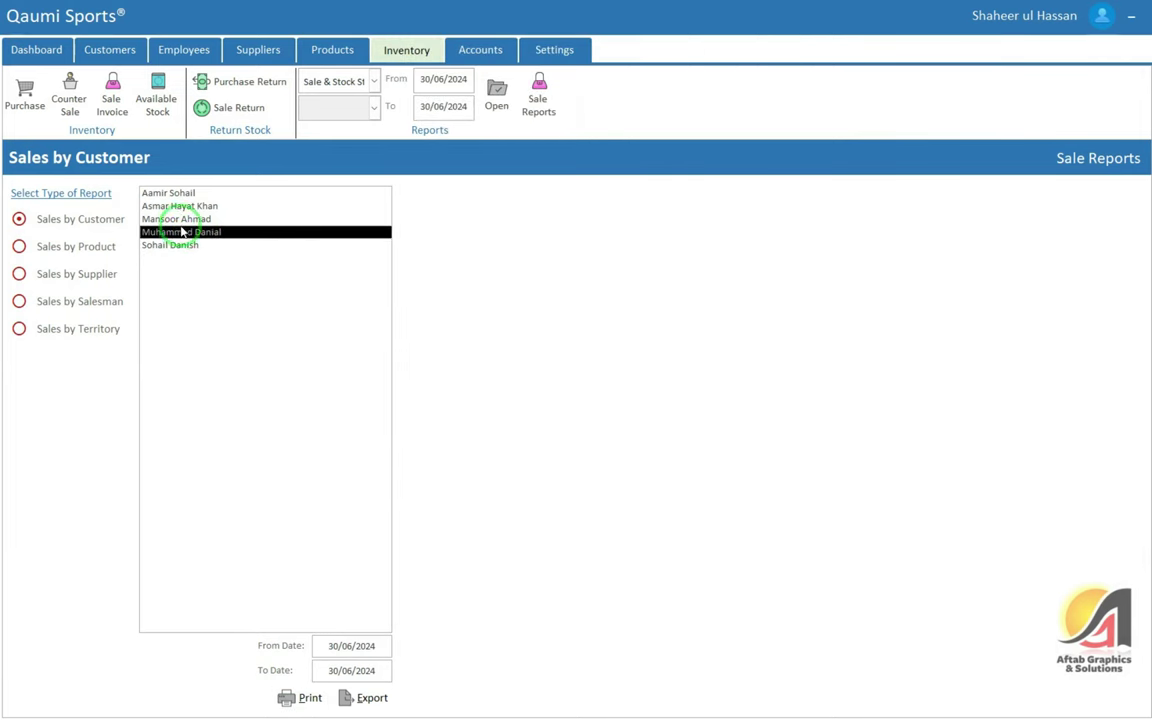
pyautogui.click(558, 265)
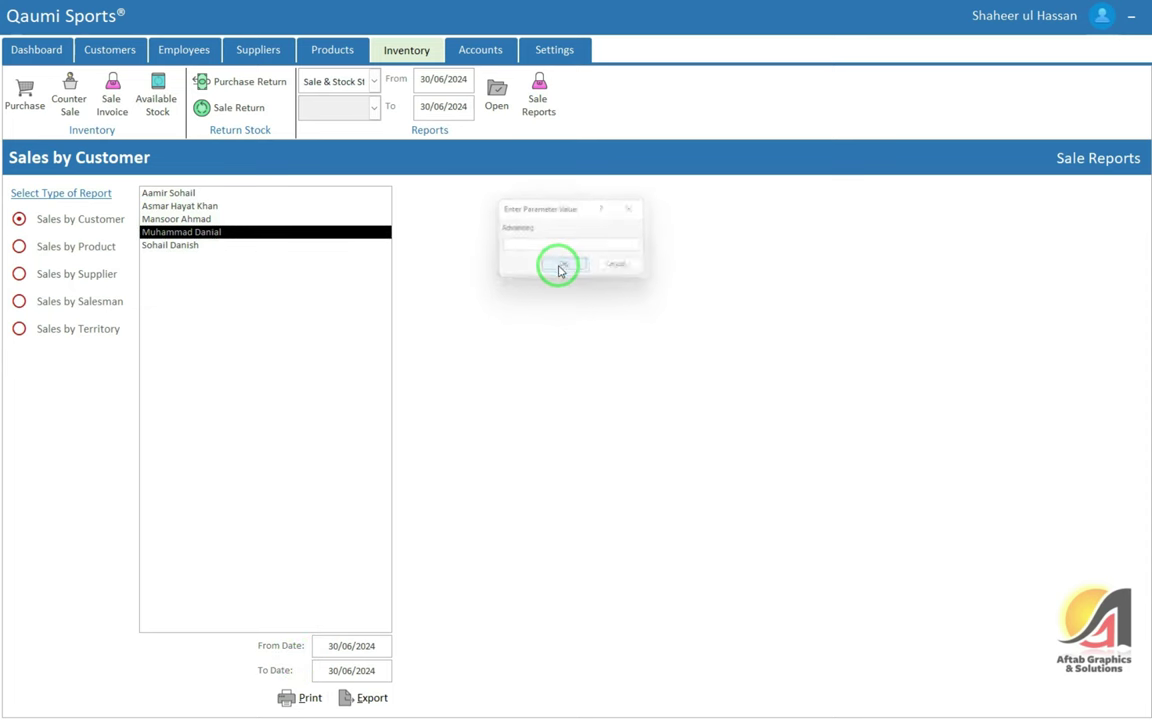
pyautogui.click(738, 52)
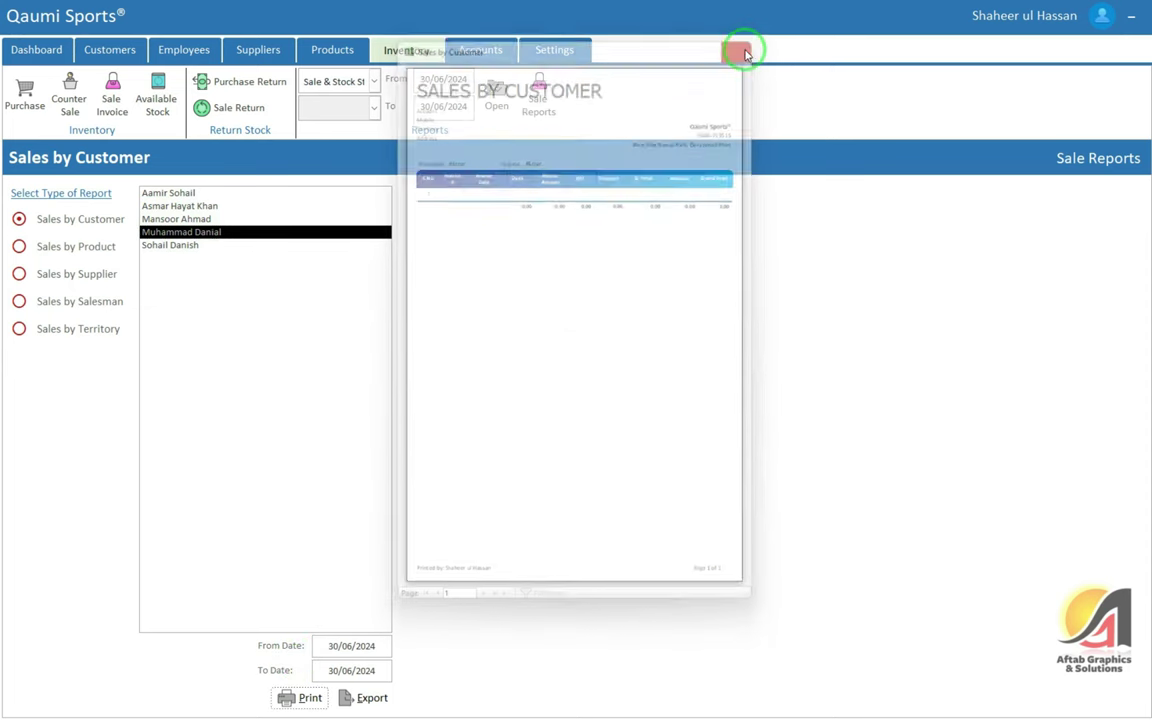
# Preview Sales by Product for Tennis Ball, then again with From Date 29/06/2024
pyautogui.click(101, 248)
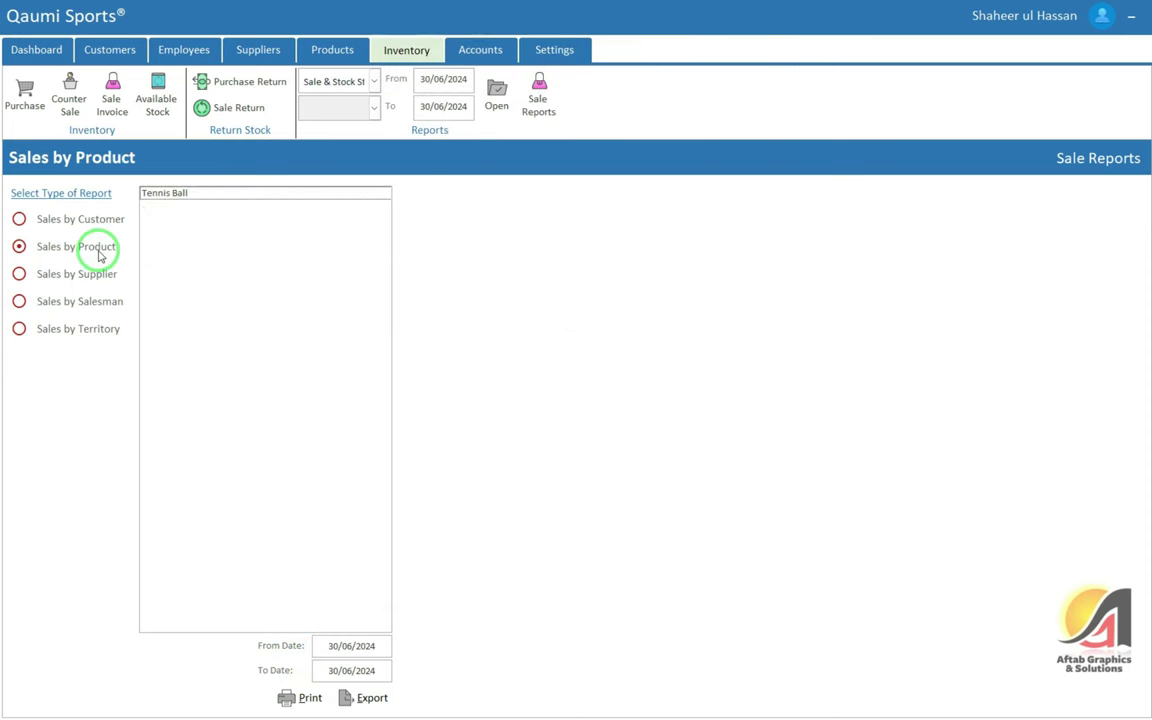
pyautogui.click(206, 193)
pyautogui.click(303, 699)
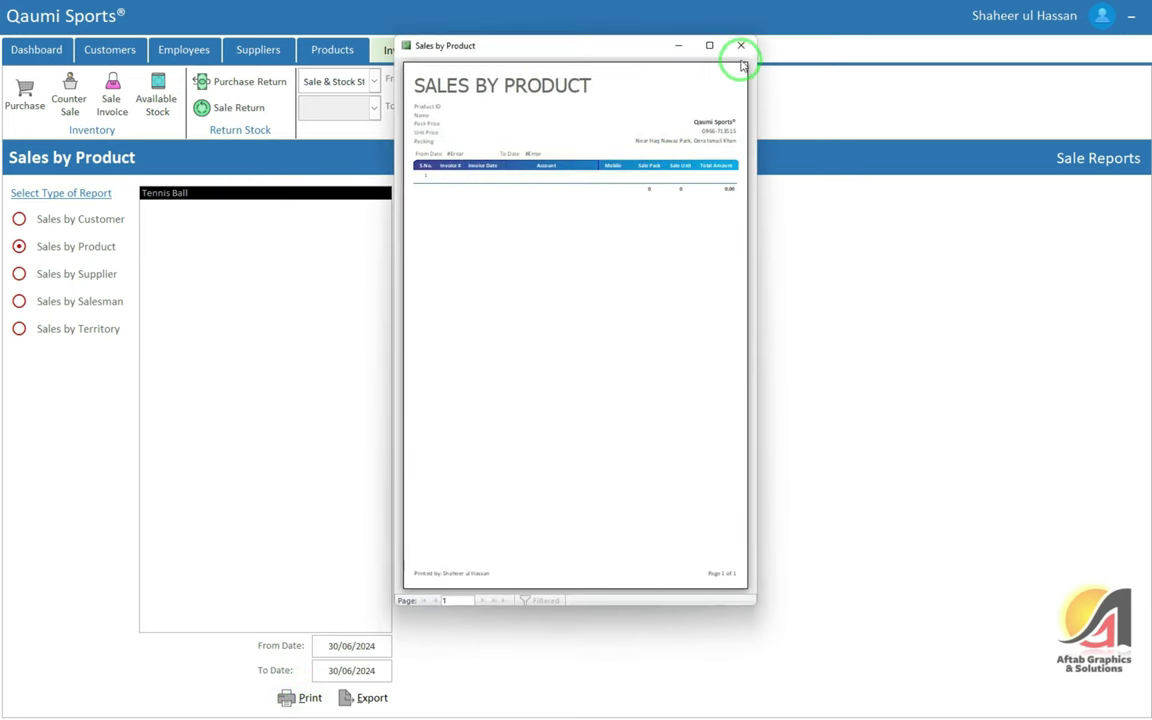
pyautogui.click(741, 46)
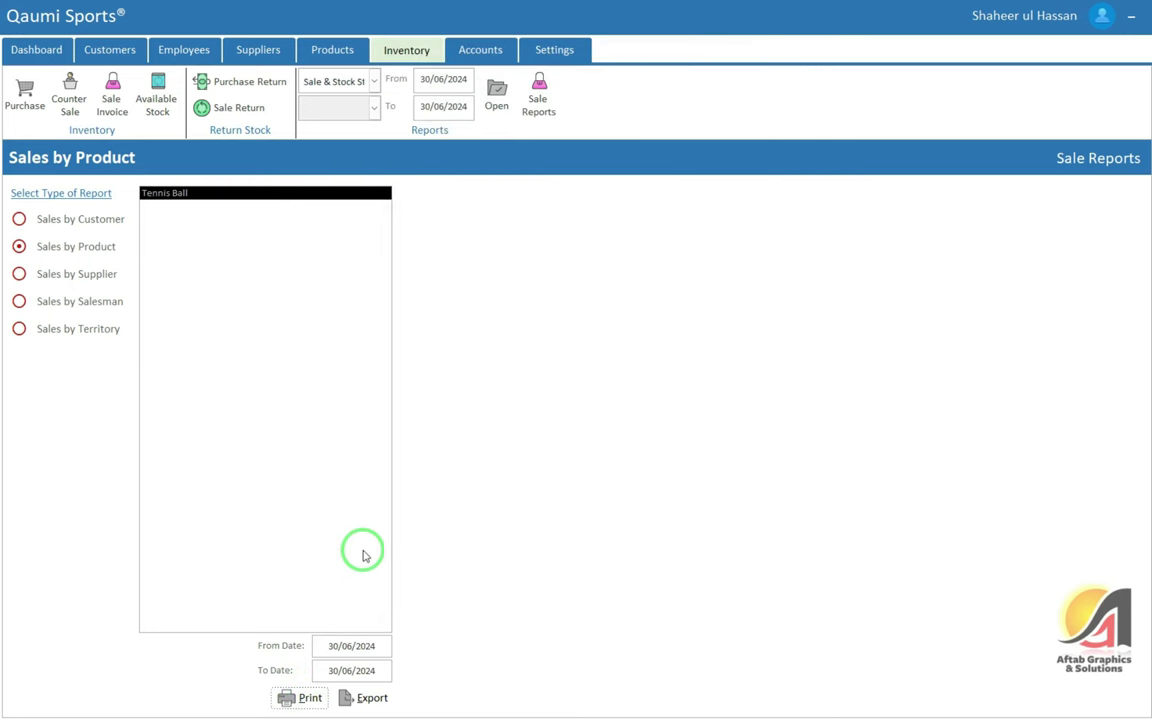
pyautogui.click(323, 646)
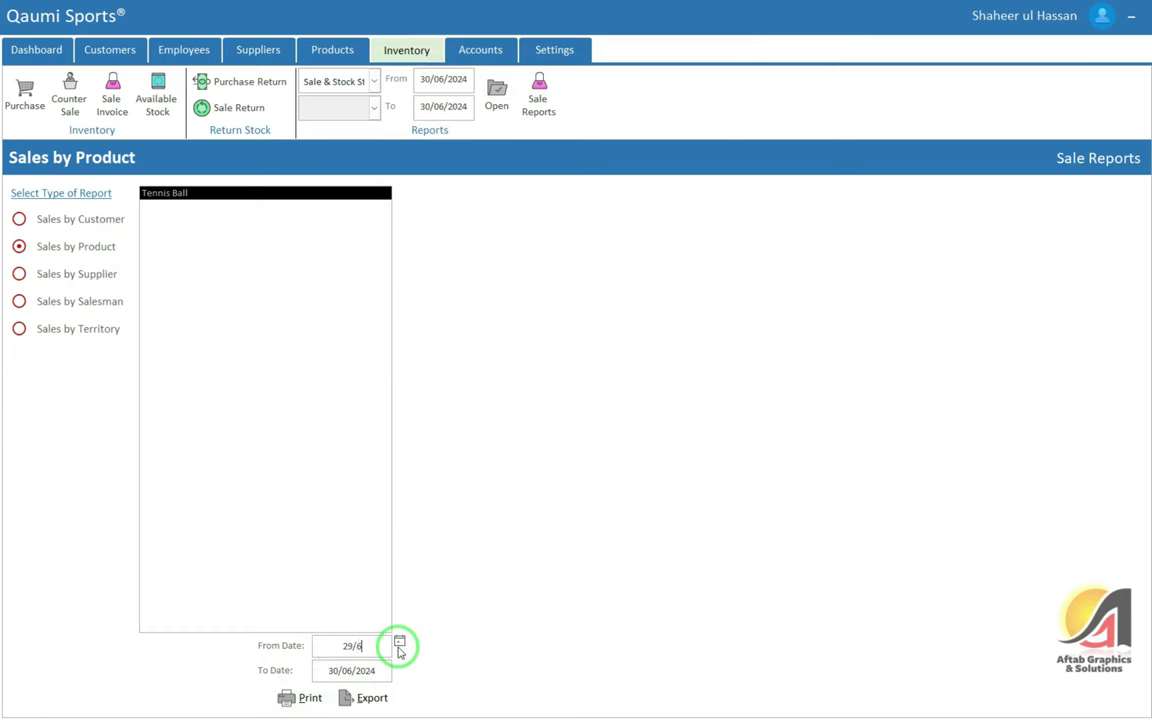
pyautogui.click(280, 693)
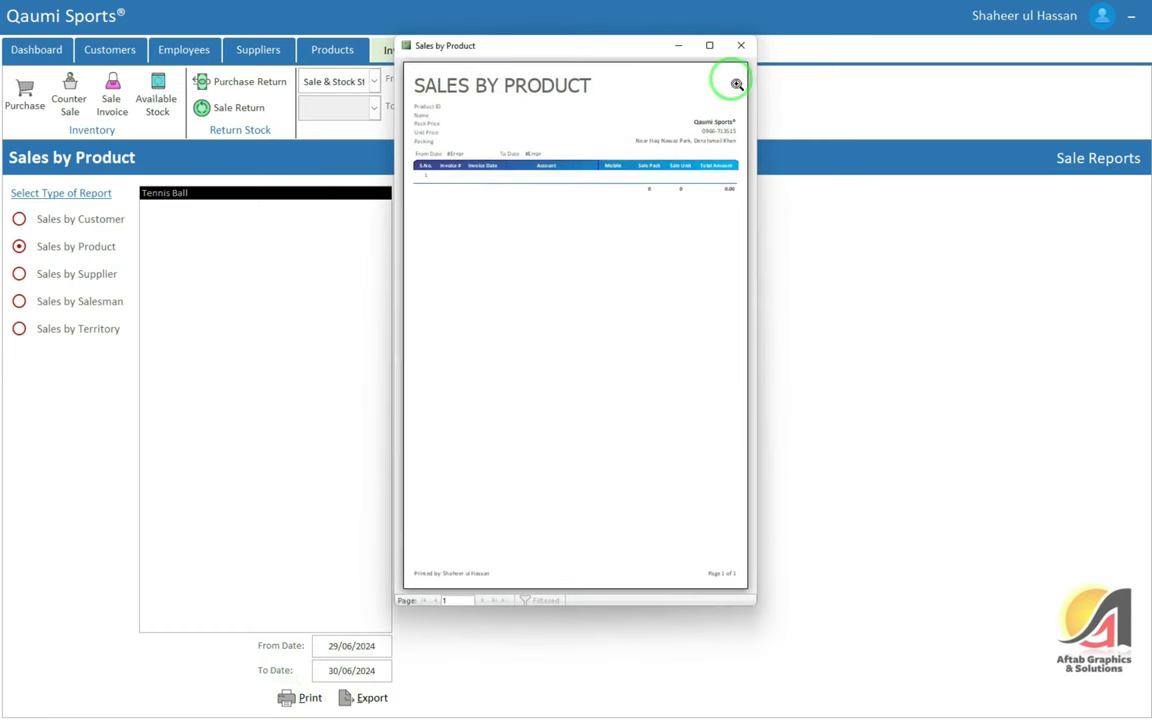
pyautogui.click(741, 46)
# Preview the Sales by Supplier and Sales by Salesman reports
pyautogui.click(90, 285)
pyautogui.click(288, 695)
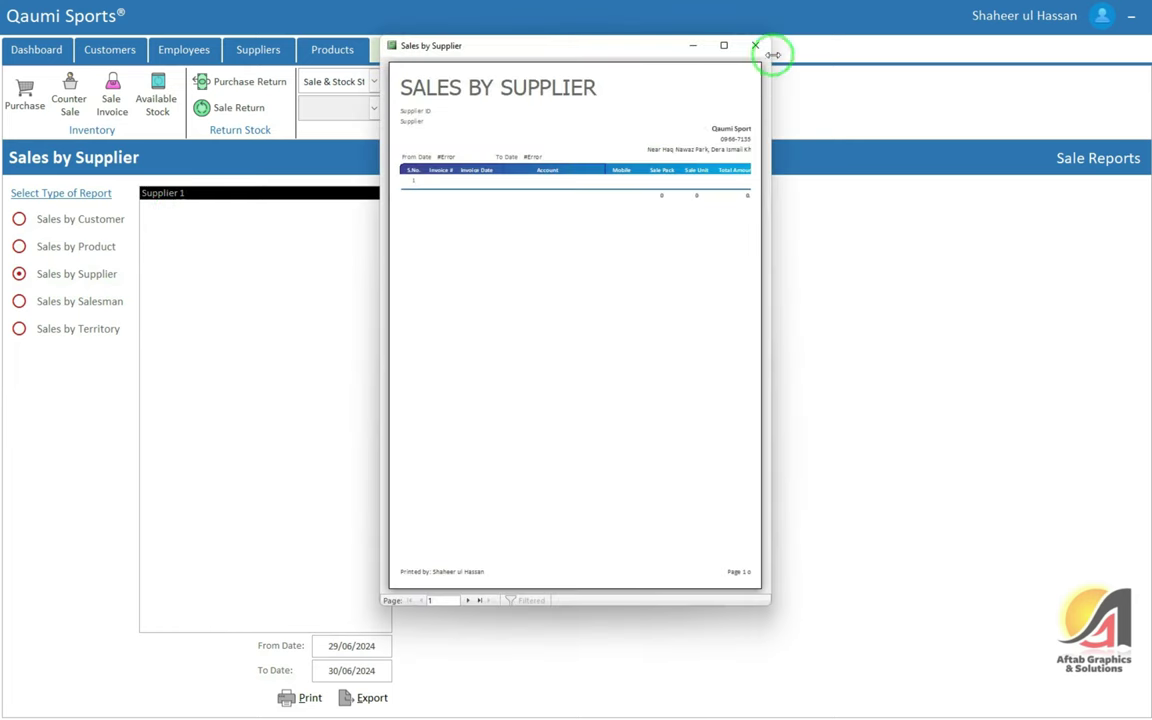
pyautogui.click(756, 45)
pyautogui.click(68, 304)
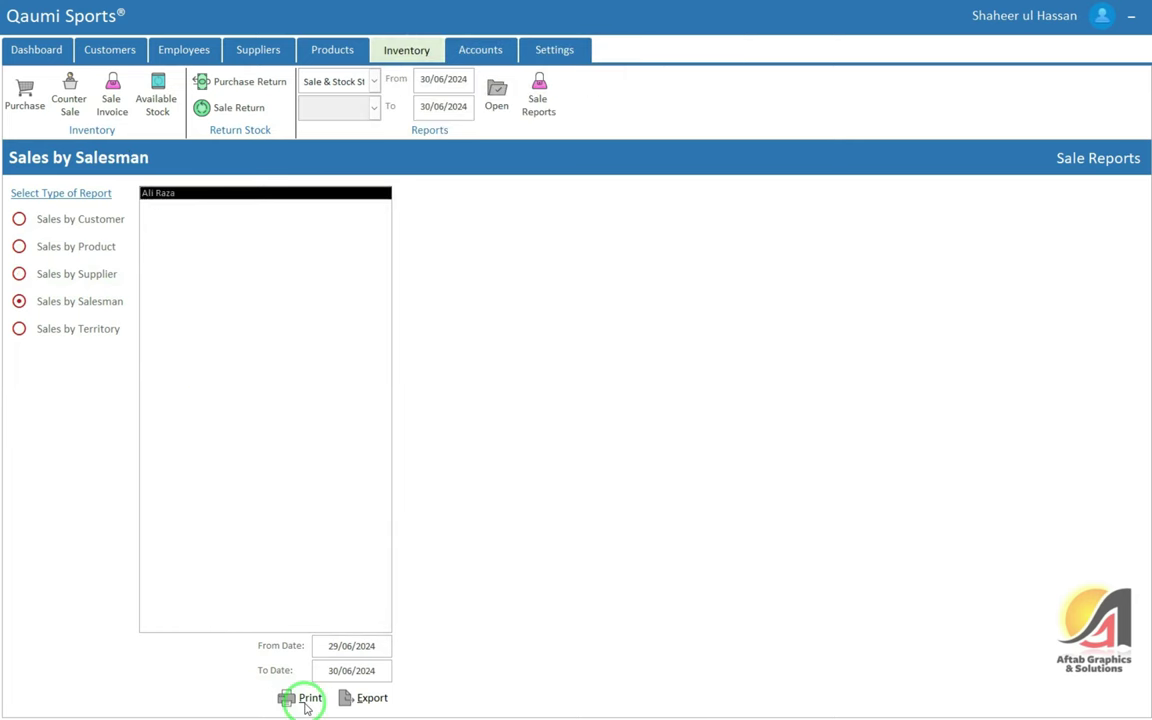
pyautogui.click(305, 700)
pyautogui.click(756, 45)
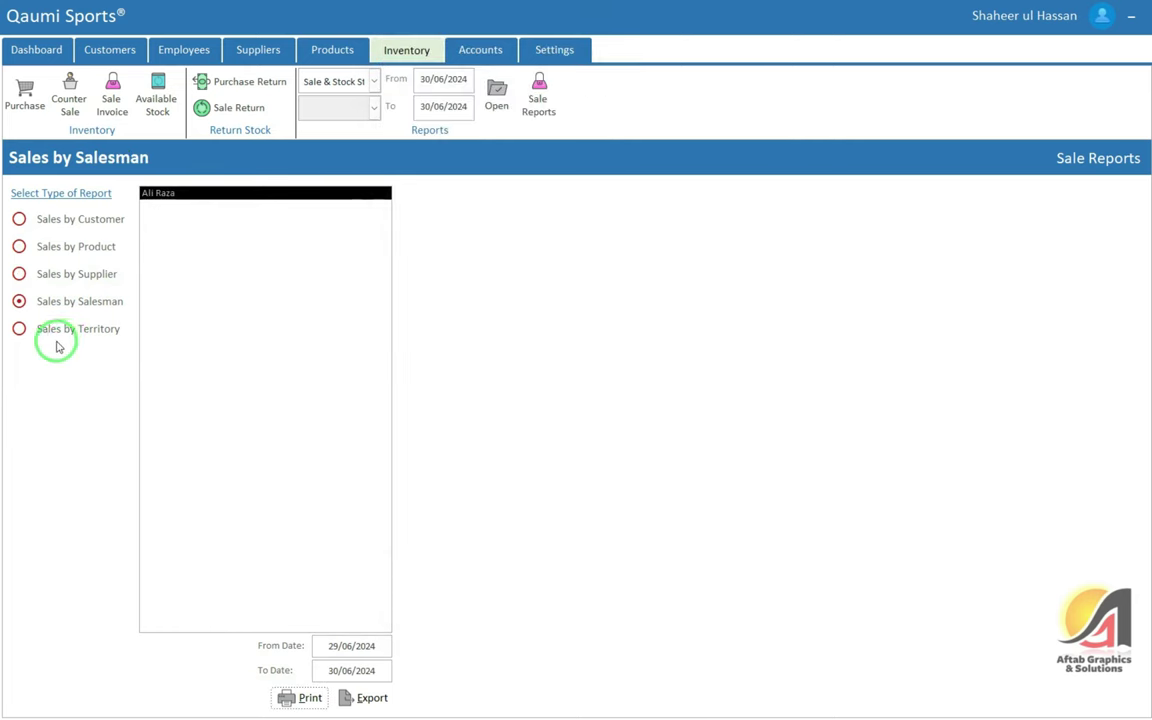
# Preview the Sales by Territory report for General Route
pyautogui.click(70, 334)
pyautogui.click(170, 219)
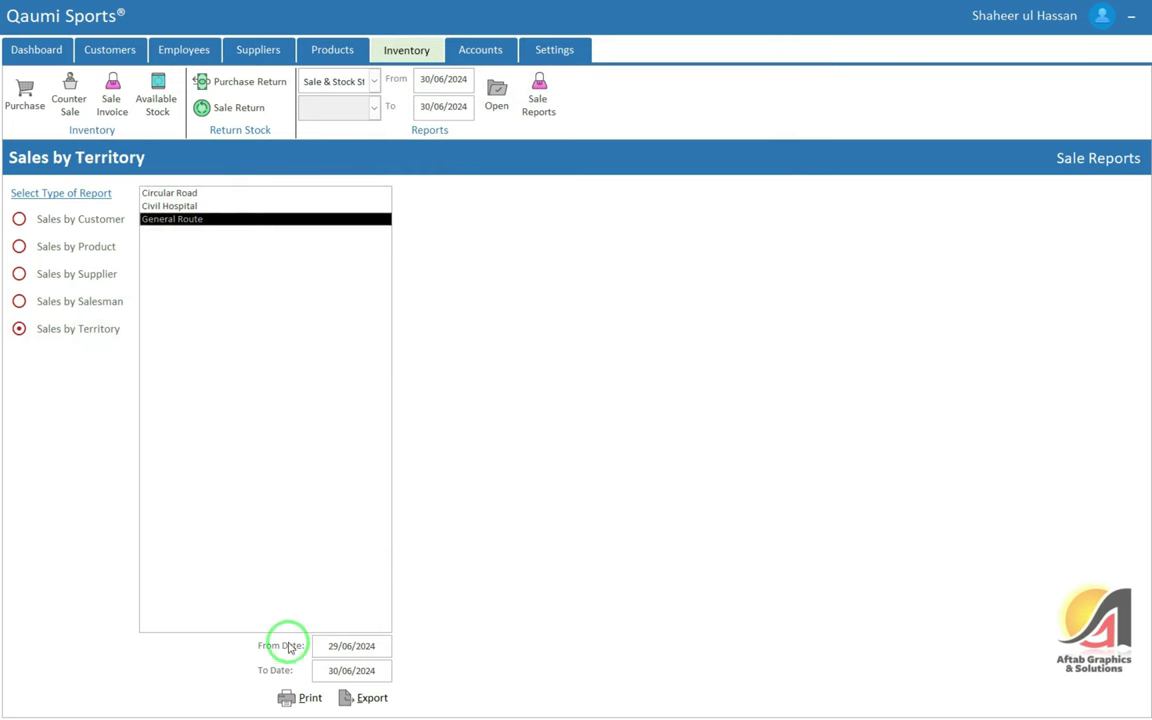
pyautogui.click(295, 698)
pyautogui.click(578, 268)
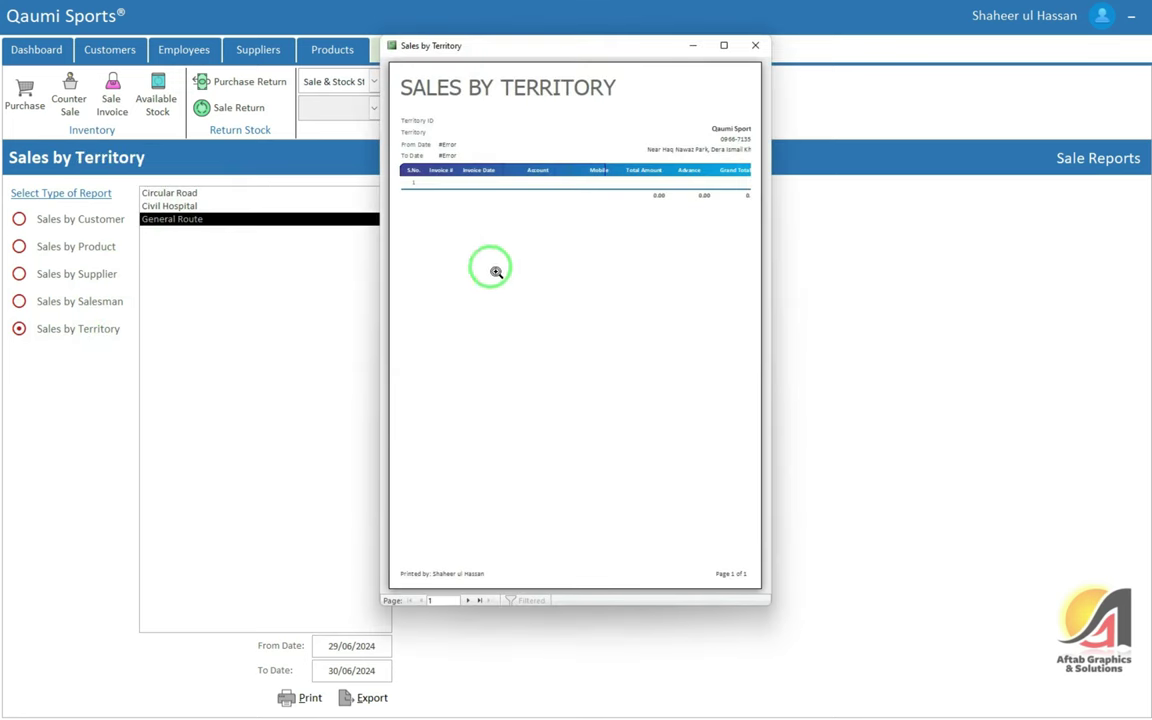
pyautogui.click(756, 45)
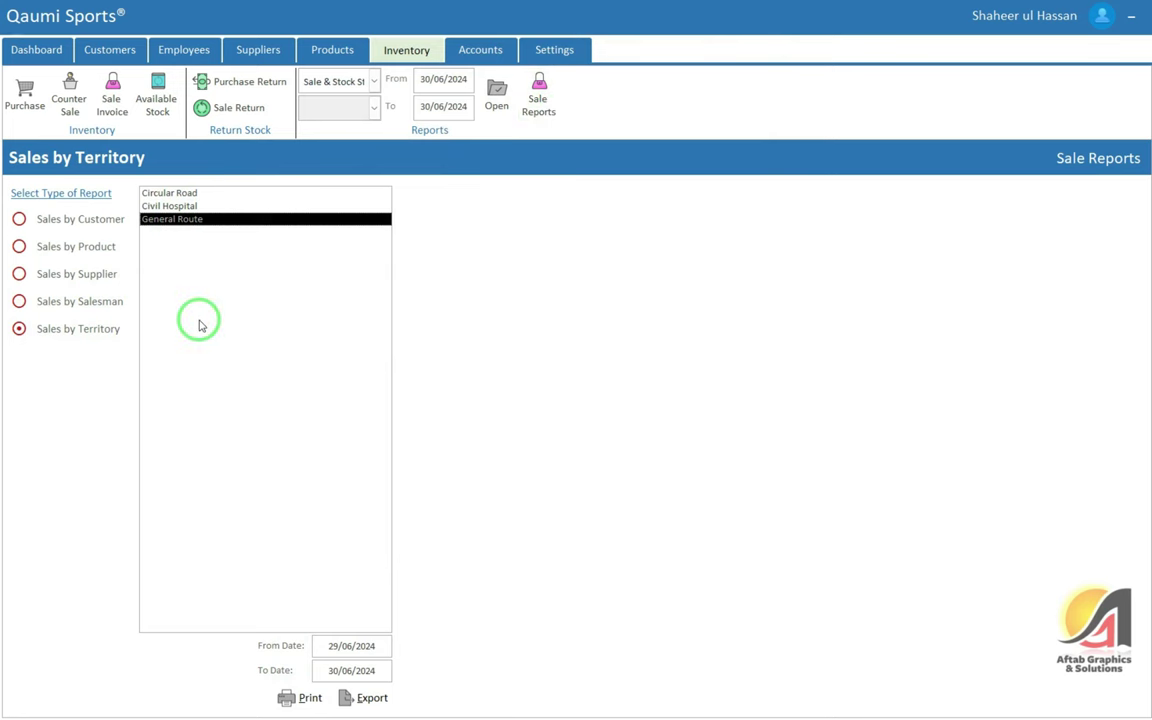
pyautogui.click(482, 51)
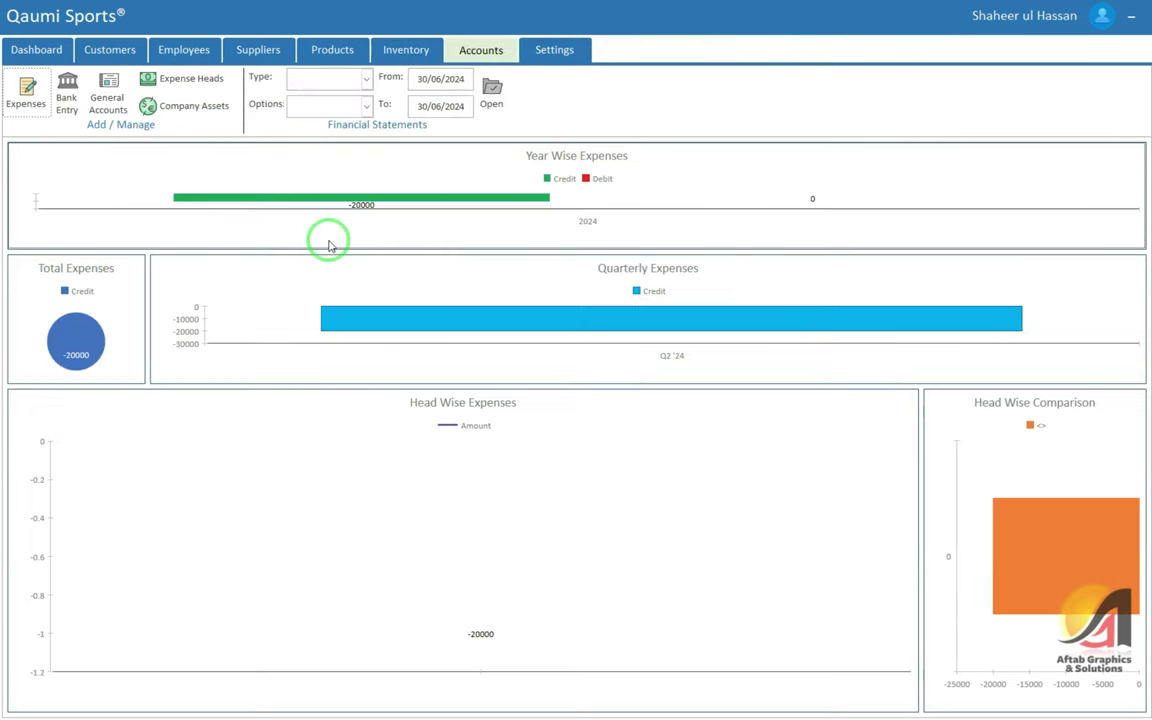
# Check the Expenses list and supplier Payment History and Pay to Supplier, then return to Expenses
pyautogui.click(27, 98)
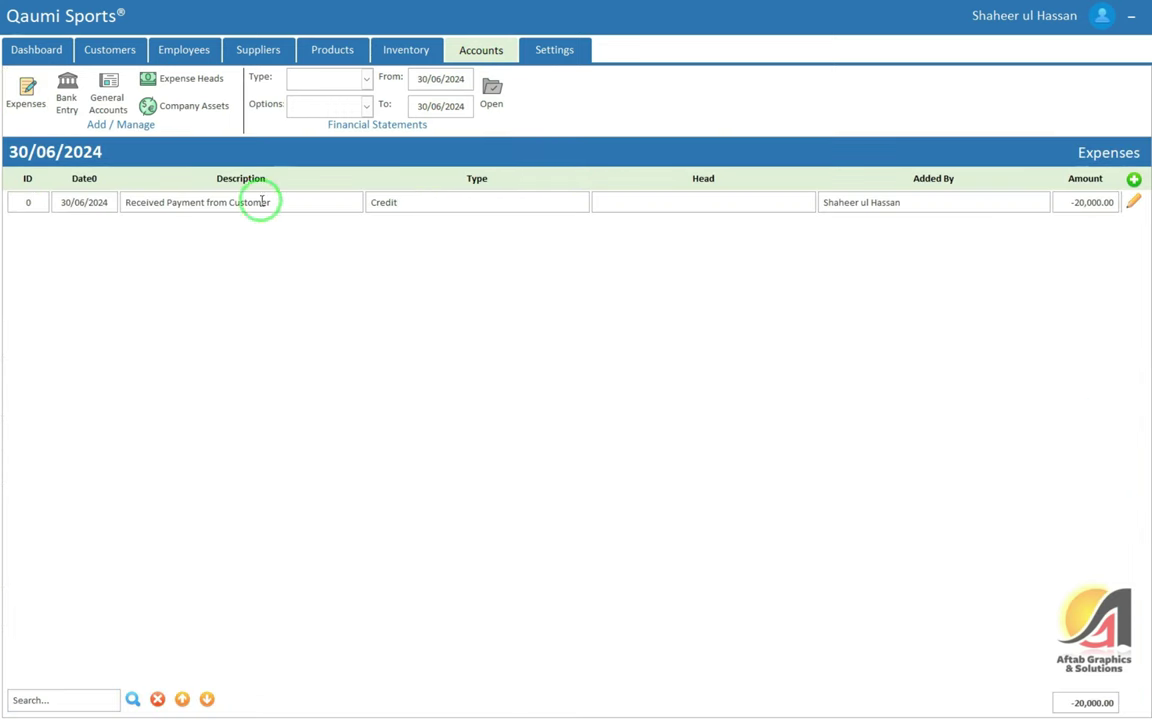
pyautogui.moveTo(402, 204); pyautogui.dragTo(320, 208)
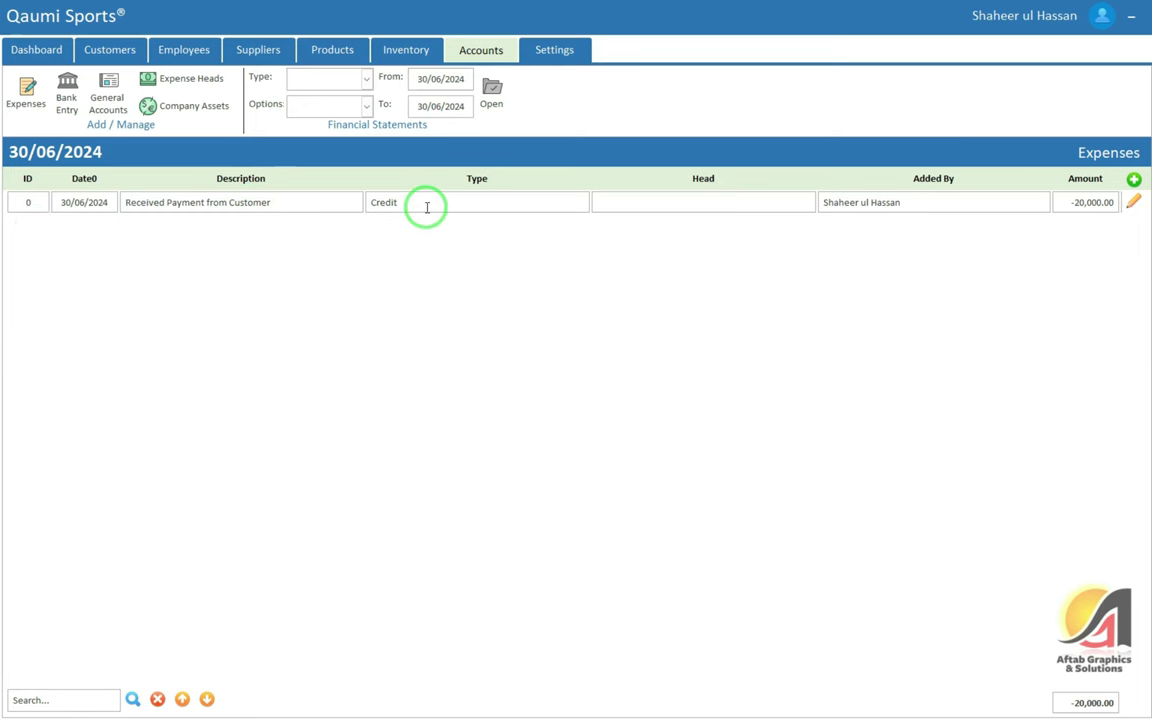
pyautogui.click(258, 50)
pyautogui.click(185, 99)
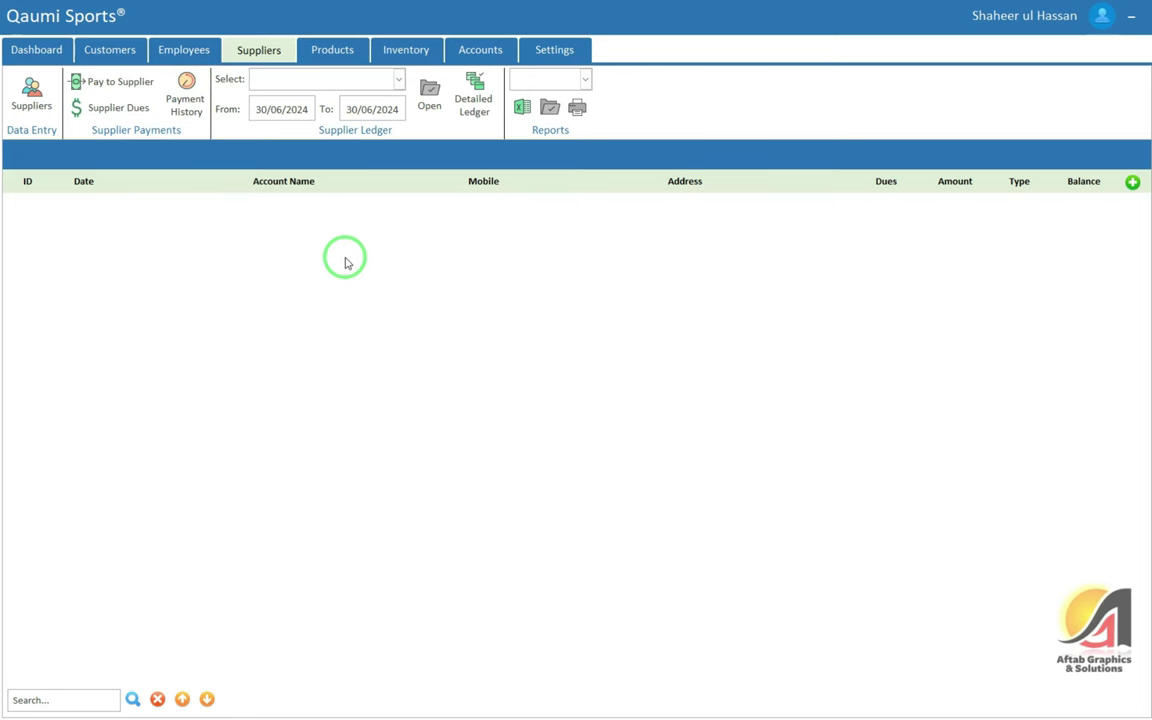
pyautogui.click(116, 86)
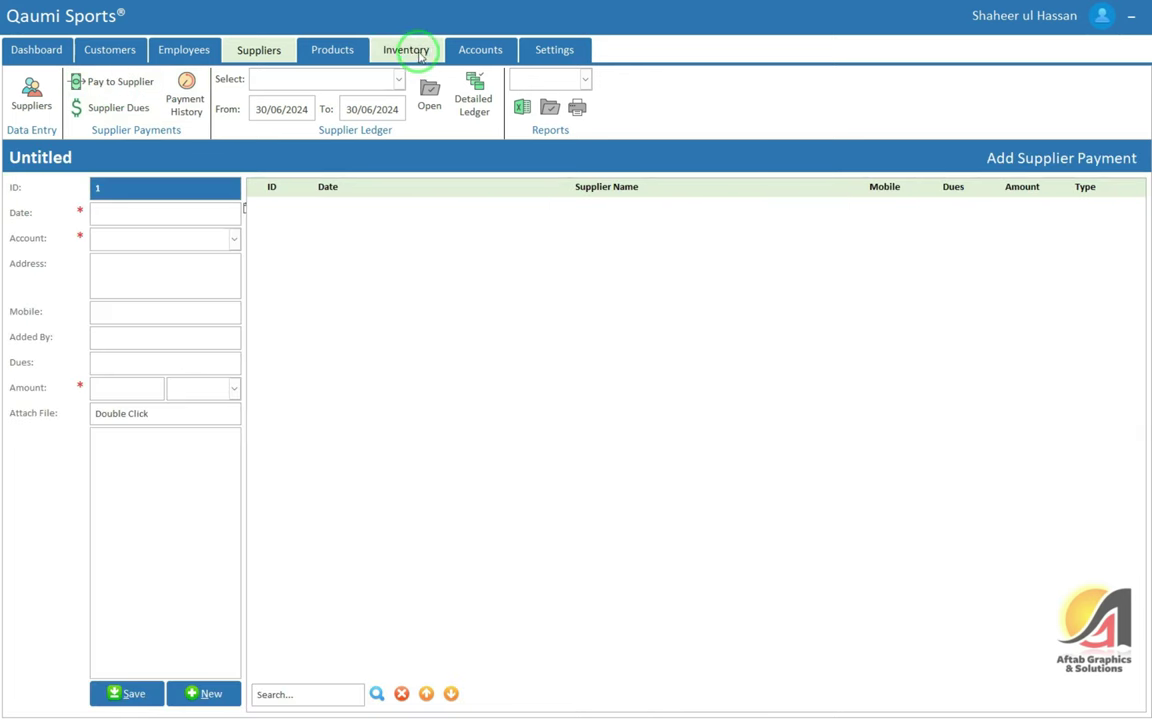
pyautogui.click(478, 47)
pyautogui.click(44, 110)
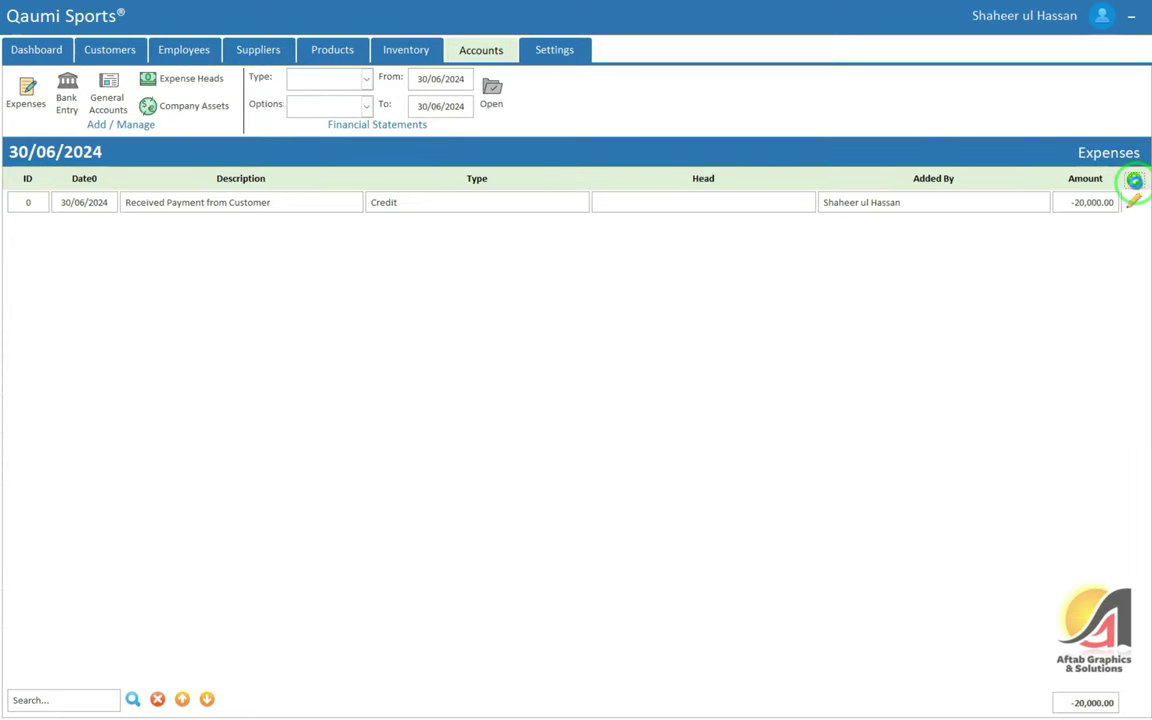
pyautogui.click(1134, 180)
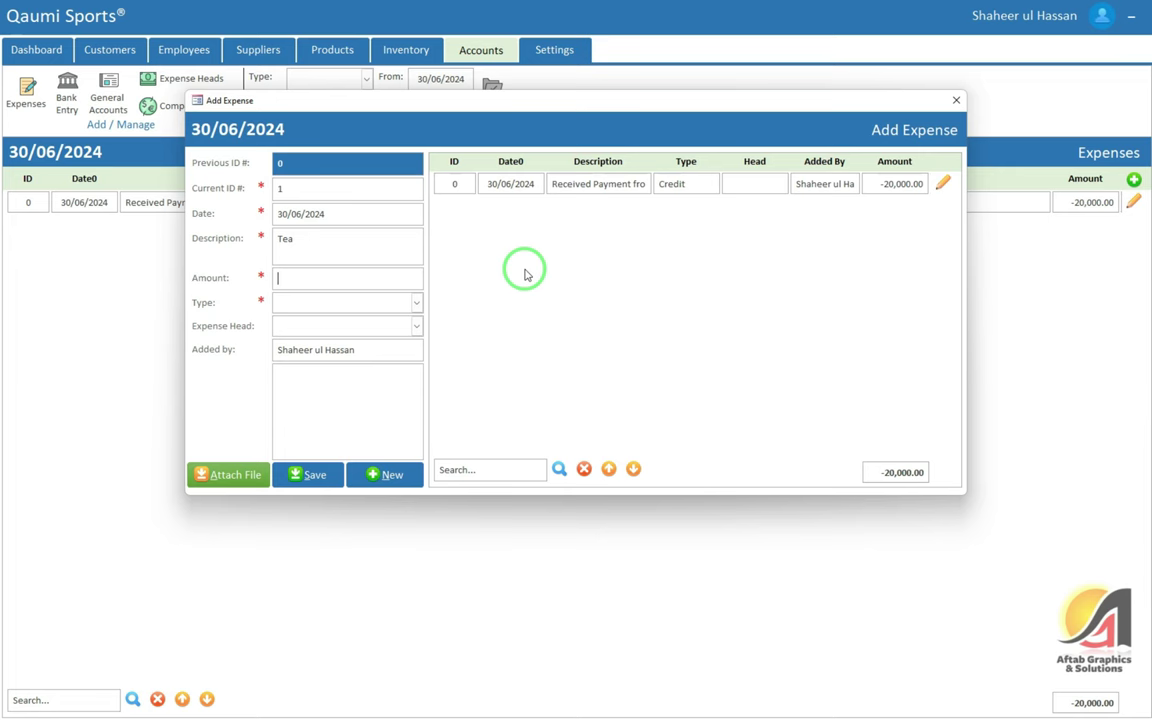
# Enter a Tea expense of -450 as I've Paid under expense head Accounts Payable
pyautogui.write('0')
pyautogui.press('Tab')
pyautogui.press('Down')
pyautogui.press('Down')
pyautogui.press('Return')
pyautogui.press('Tab')
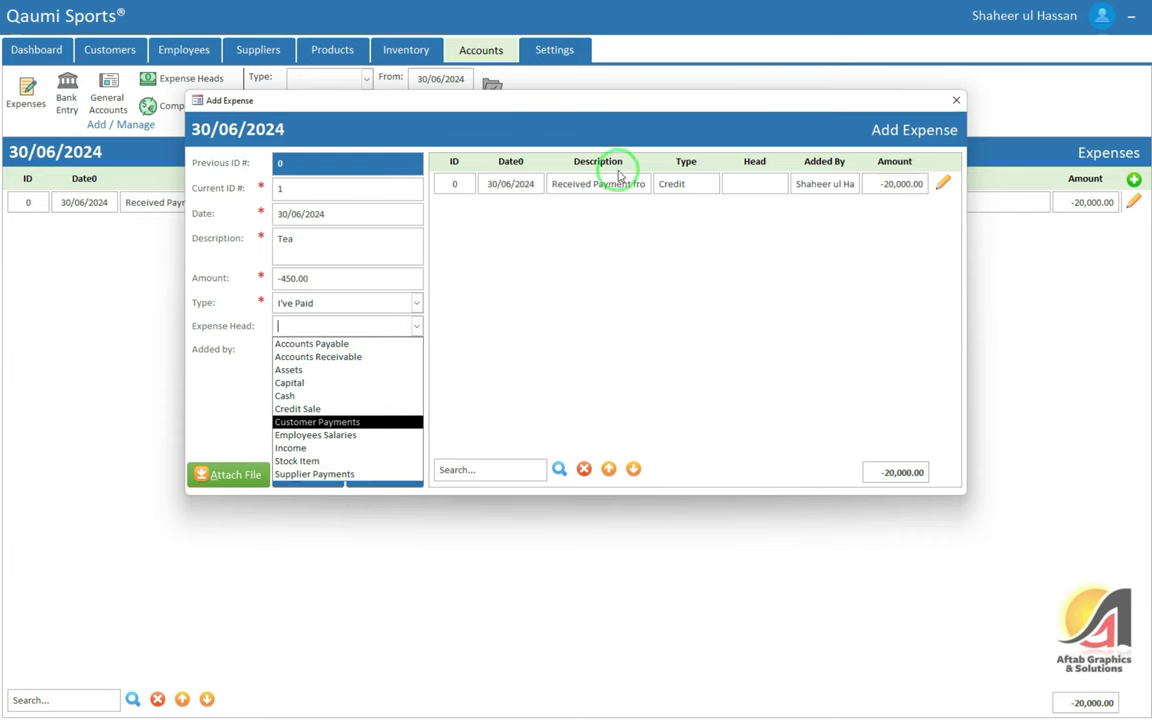
pyautogui.moveTo(563, 110); pyautogui.dragTo(535, 93)
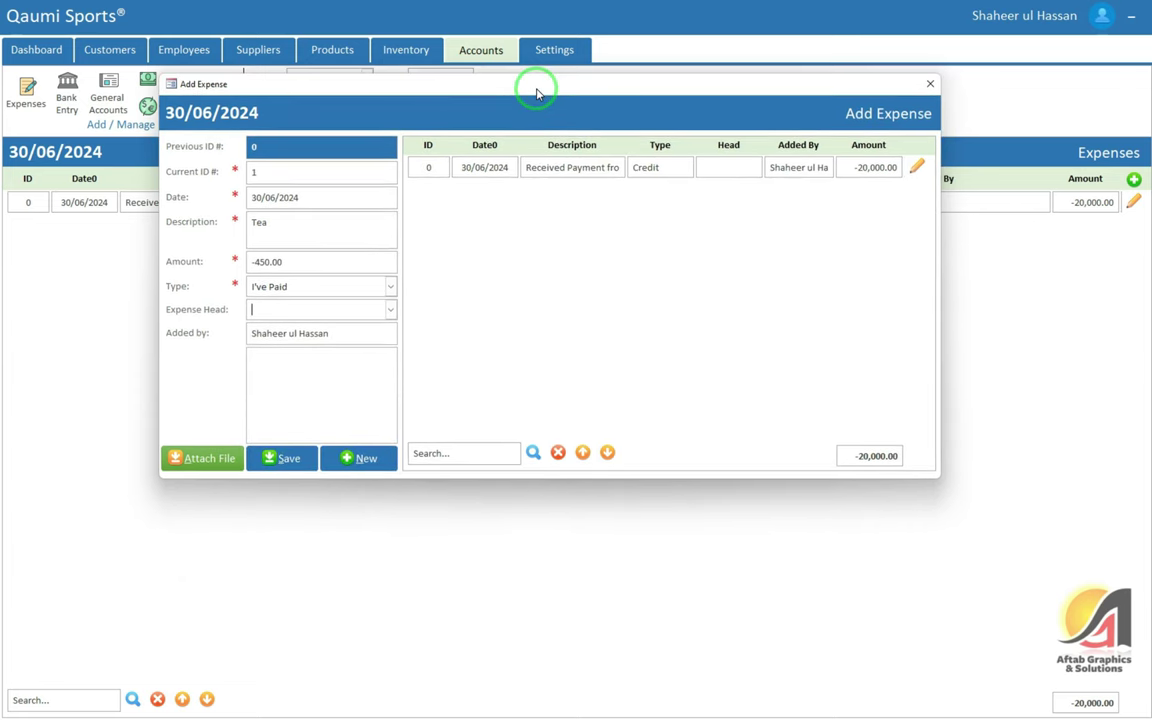
pyautogui.click(391, 311)
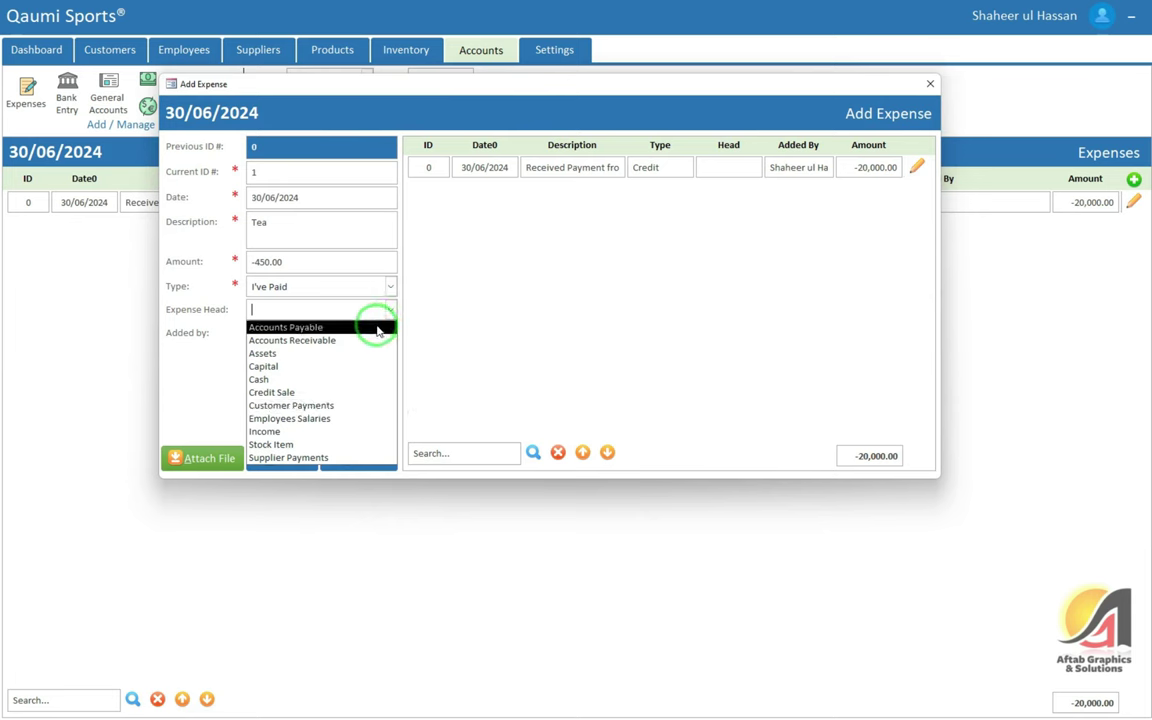
pyautogui.click(377, 328)
# Save the Tea expense and check its -450.00 Debit entry in the Expenses list
pyautogui.click(283, 458)
pyautogui.click(604, 388)
pyautogui.click(530, 192)
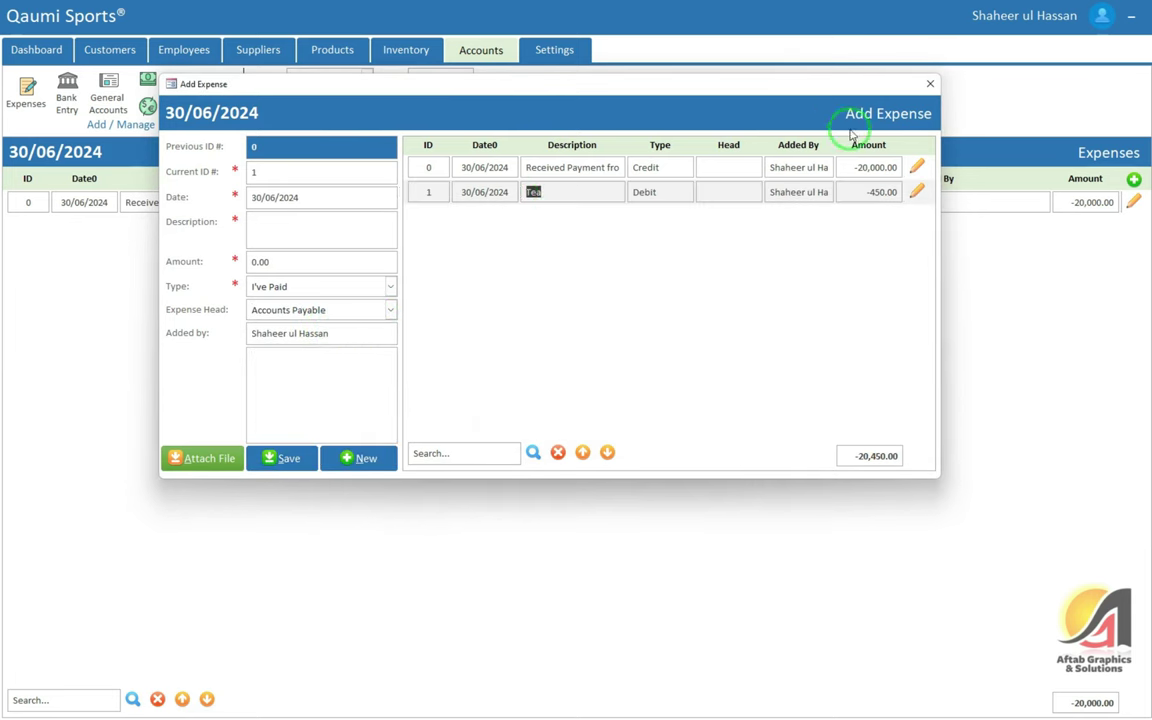
pyautogui.click(929, 85)
pyautogui.click(440, 226)
pyautogui.doubleClick(440, 226)
pyautogui.doubleClick(1066, 232)
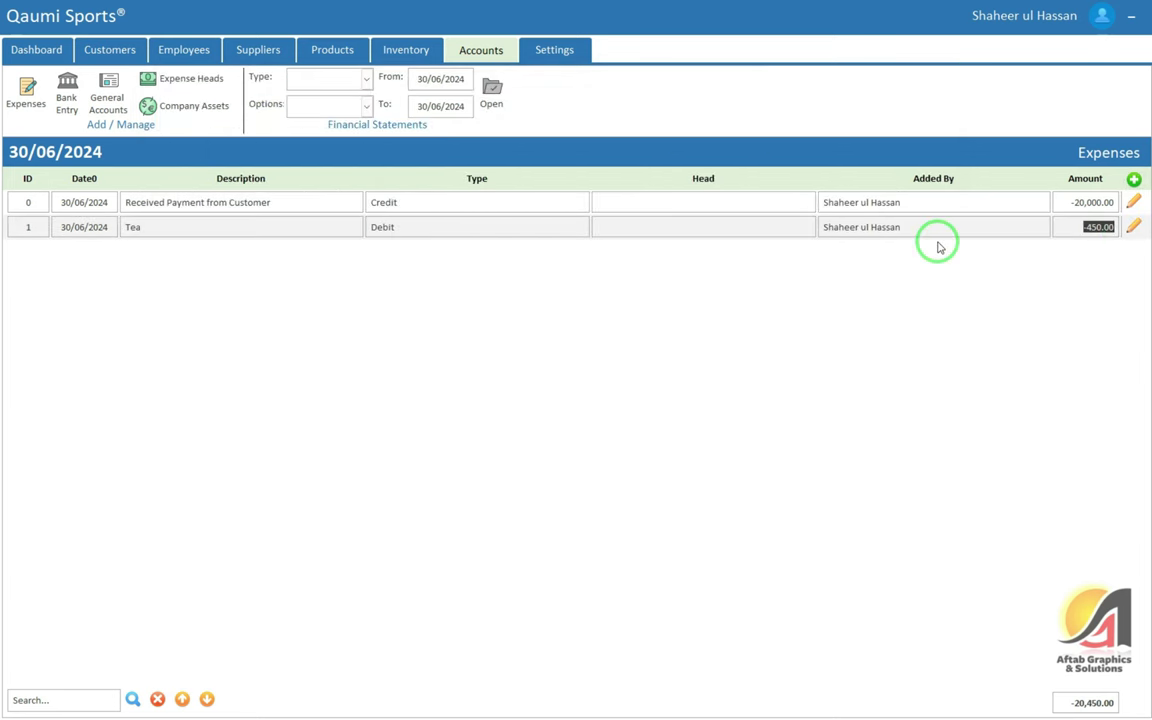
# Try printing the Tea expense's ledger and dismiss the missing-report error
pyautogui.click(1134, 229)
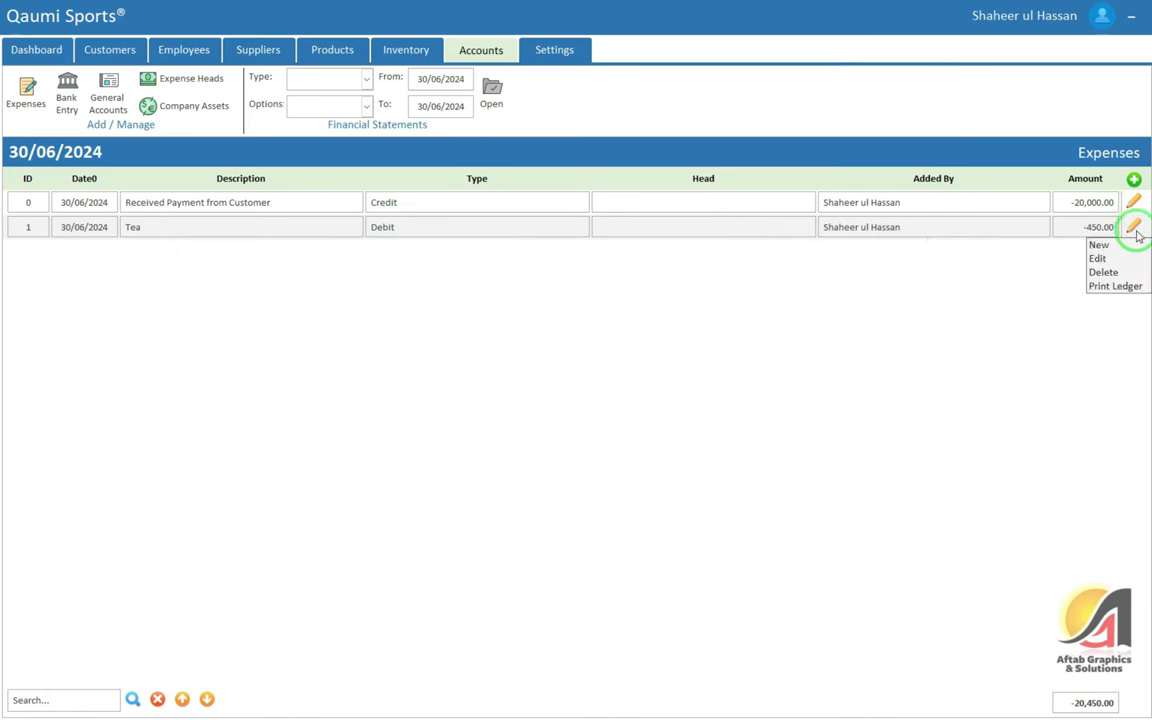
pyautogui.click(1112, 287)
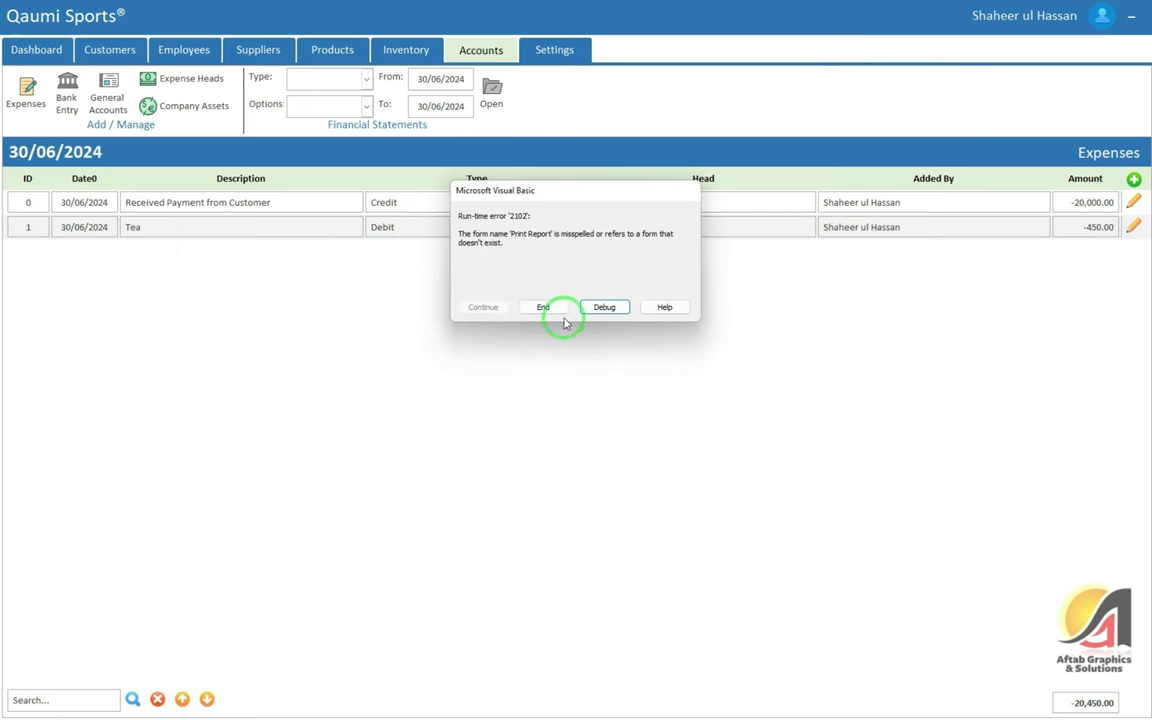
pyautogui.click(530, 305)
pyautogui.click(1134, 229)
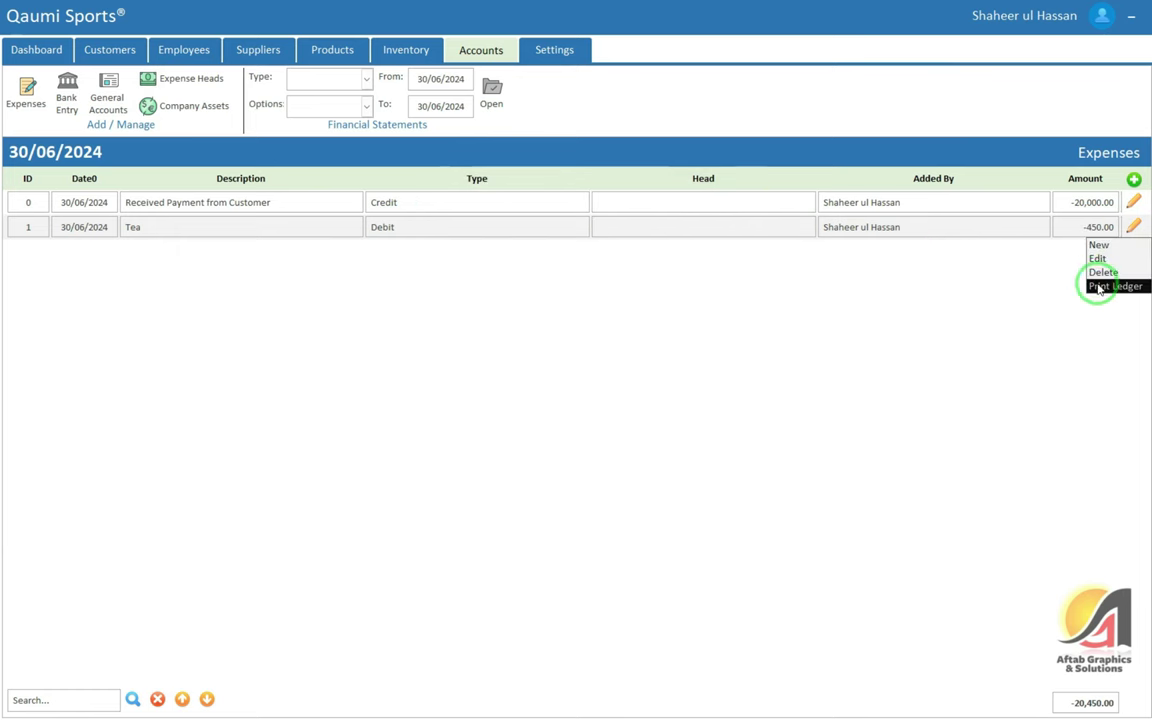
pyautogui.click(645, 200)
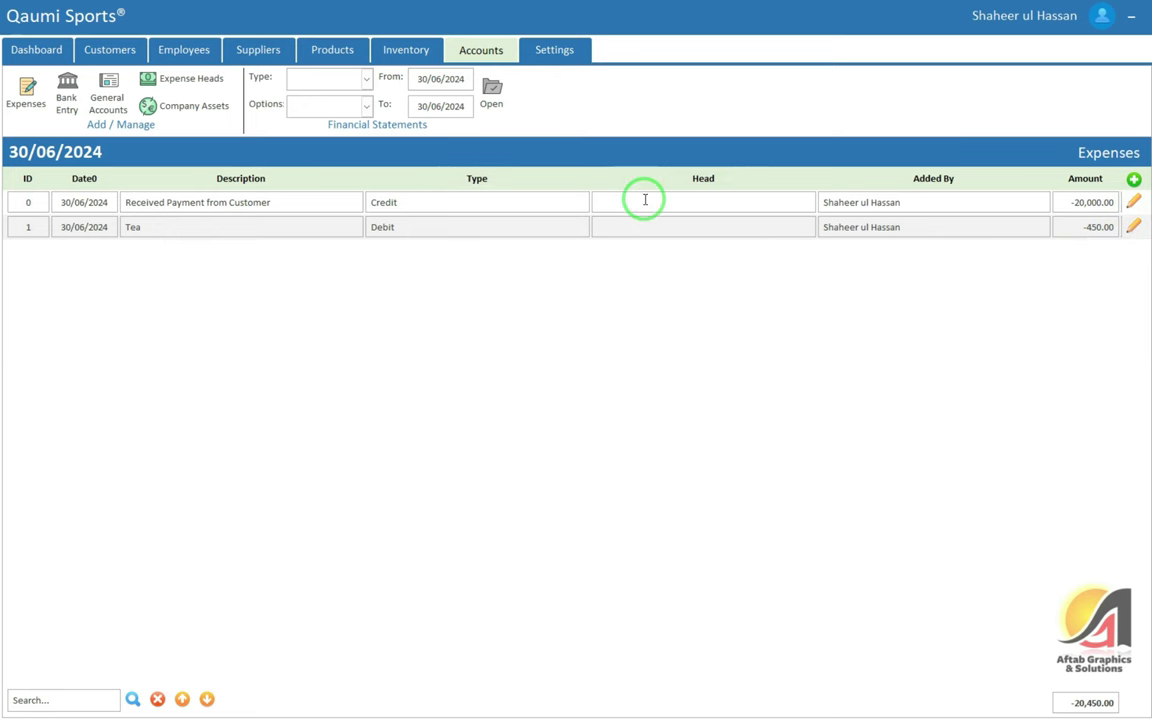
# Open and close the Tea expense's Edit and New windows, then start a Bank Entry
pyautogui.click(1134, 226)
pyautogui.click(1113, 262)
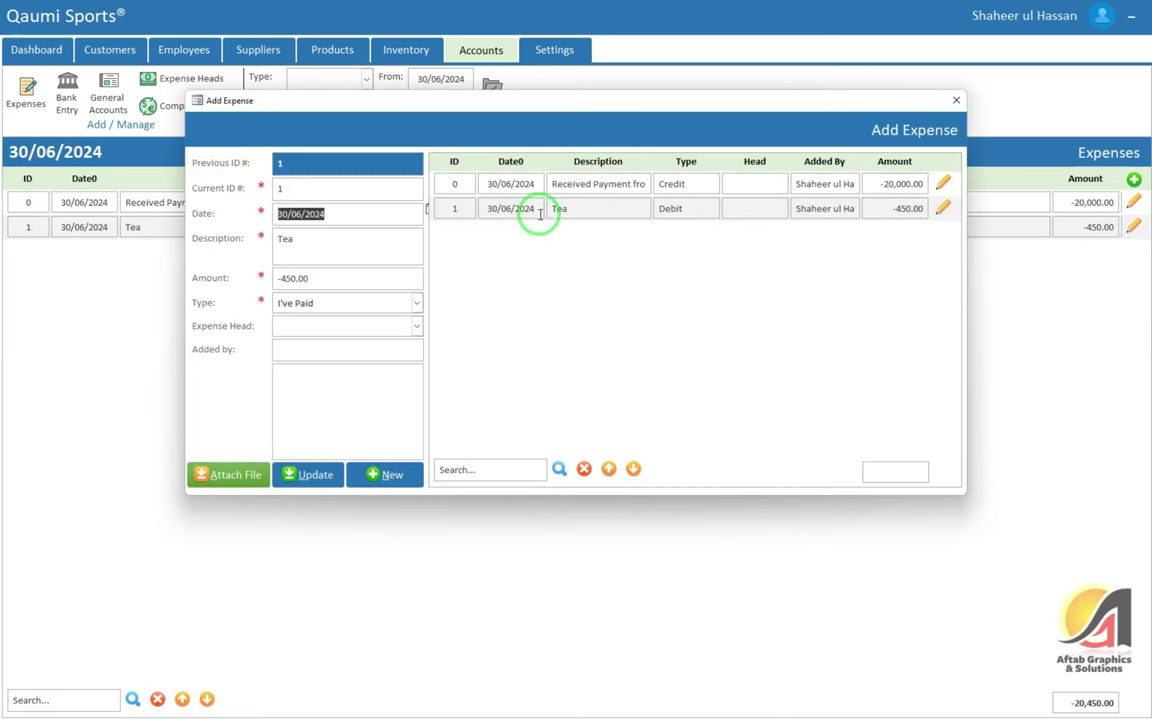
pyautogui.click(955, 103)
pyautogui.click(1133, 226)
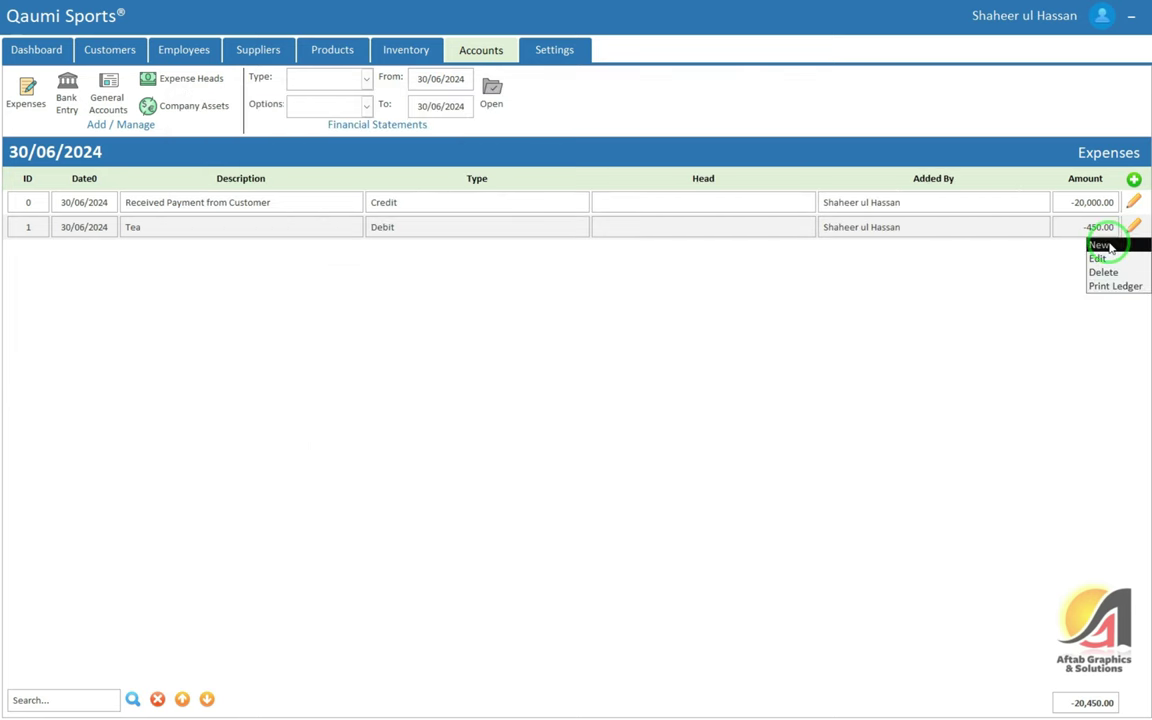
pyautogui.click(1098, 244)
pyautogui.click(955, 103)
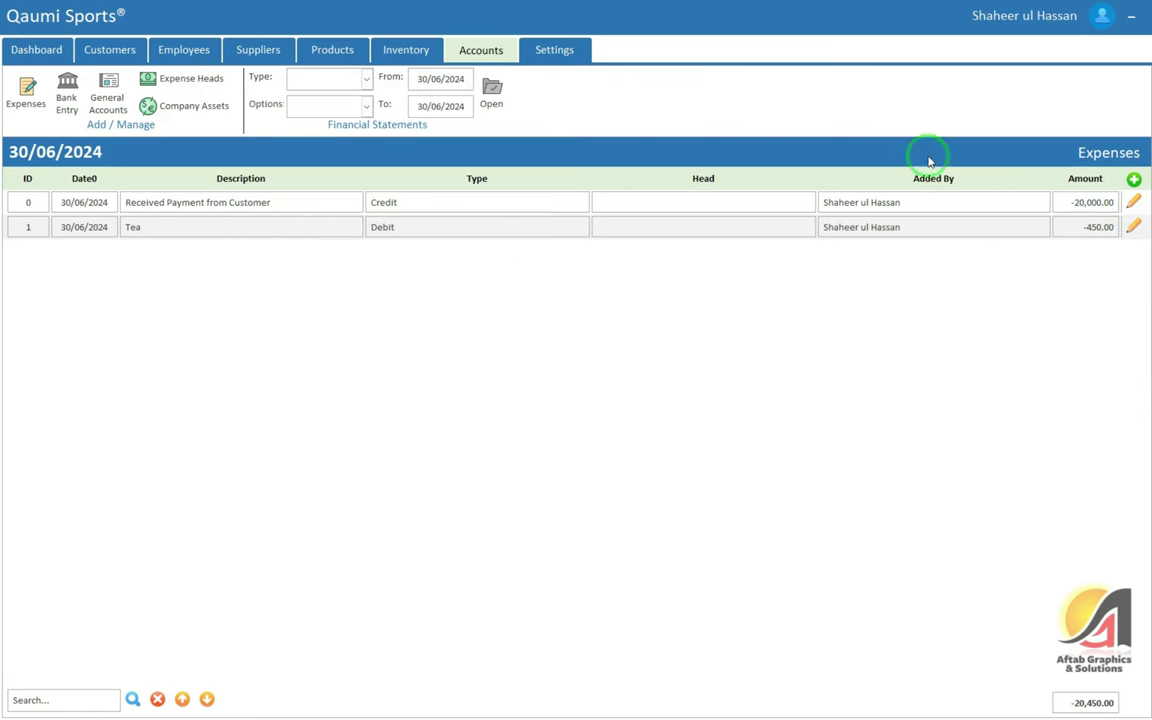
pyautogui.click(490, 227)
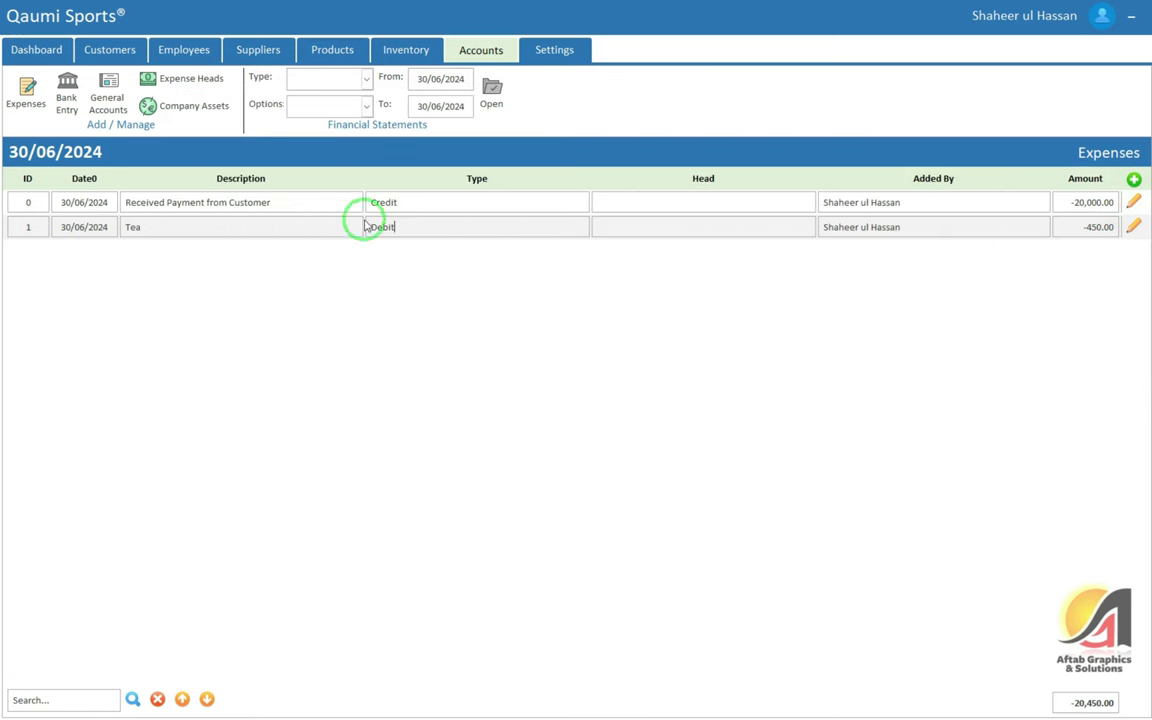
pyautogui.click(66, 103)
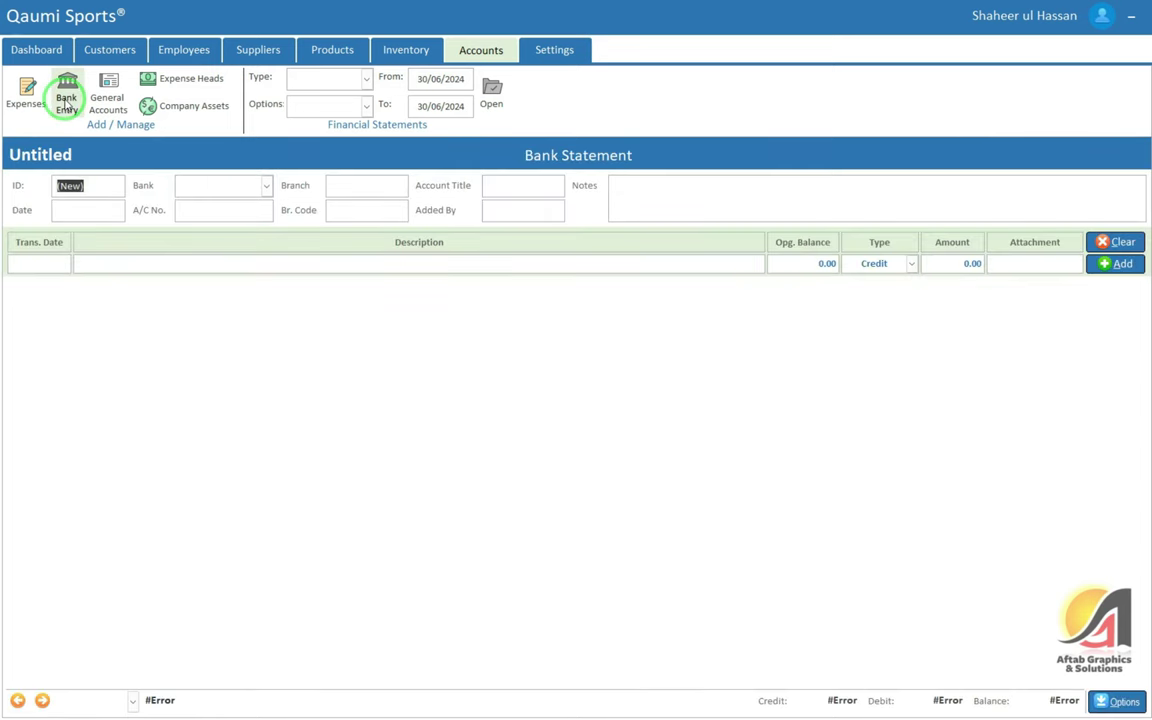
# Enter an HBL statement dated 30/06/2024 with Cirular Road branch, code 1359, account number and title
pyautogui.click(106, 212)
pyautogui.click(132, 208)
pyautogui.press('Tab')
pyautogui.write('HBL')
pyautogui.press('Tab')
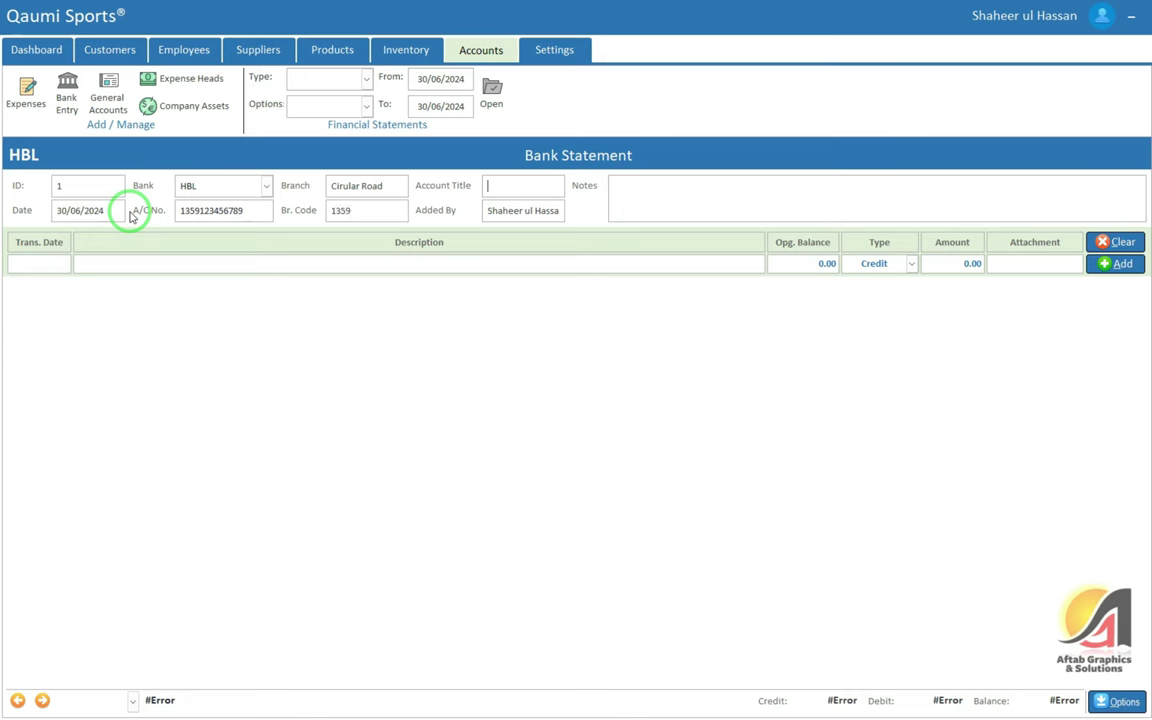
pyautogui.write('oiya')
pyautogui.click(40, 264)
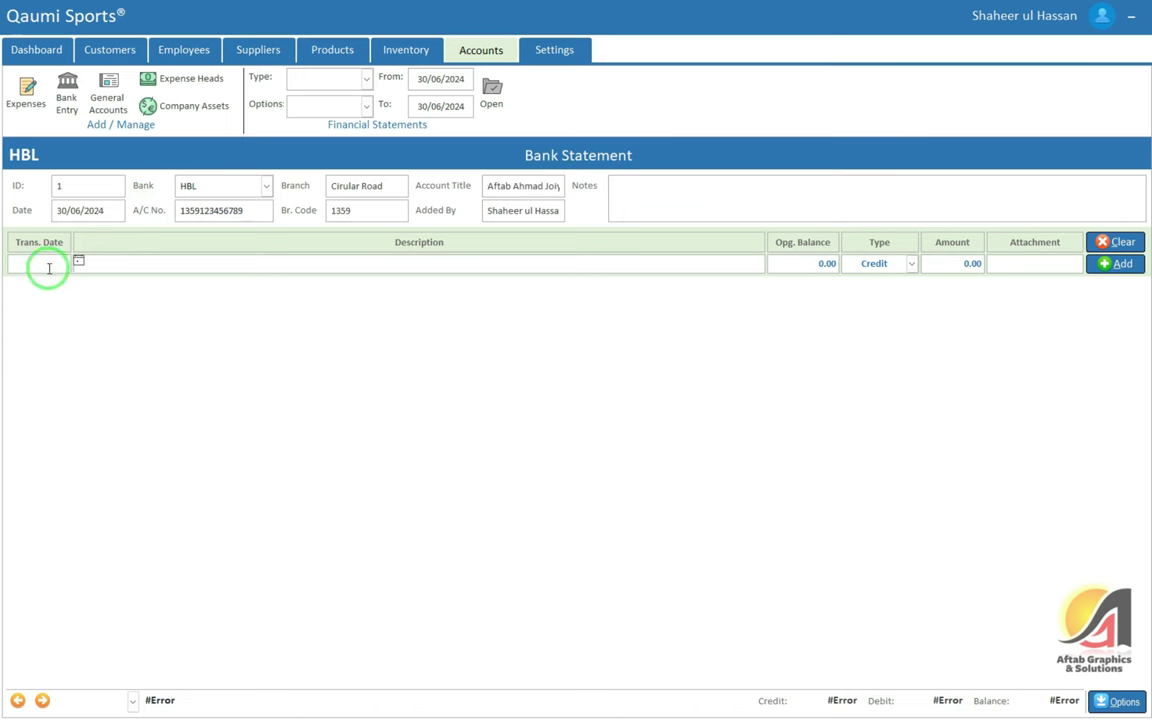
# Add a Credit transaction 'Amount deposited' of 50,000 dated 30/06/2024
pyautogui.doubleClick(40, 268)
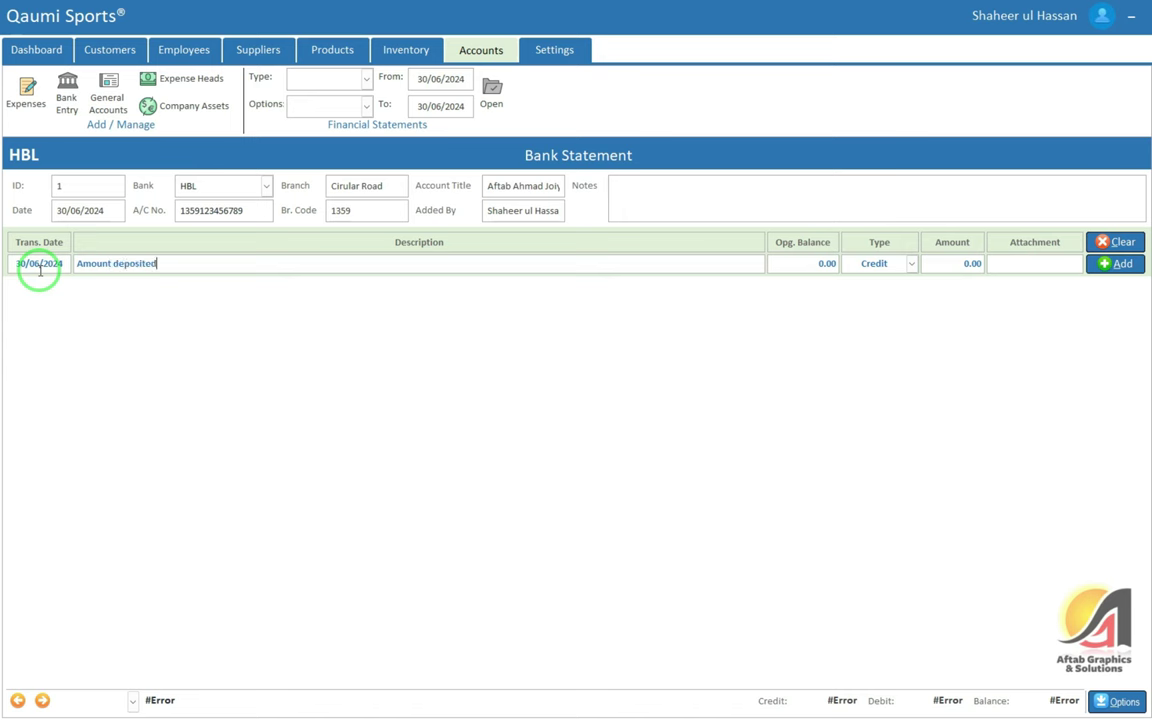
pyautogui.press('Tab')
pyautogui.press('Tab')
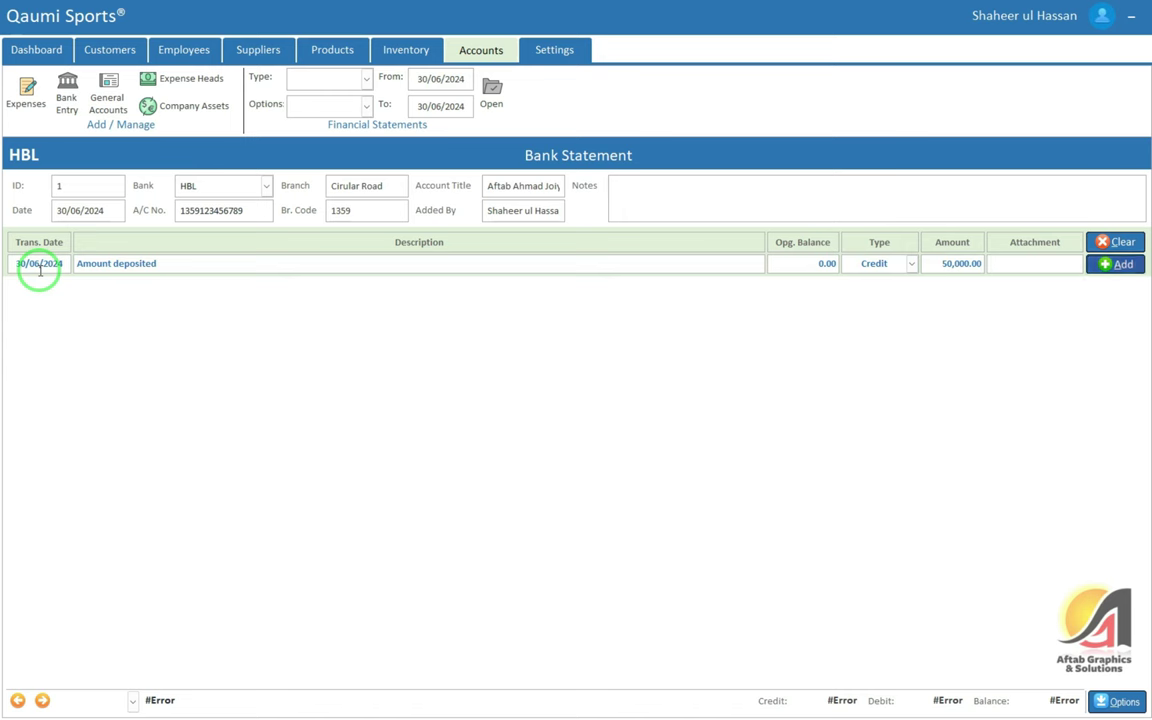
pyautogui.press('Return')
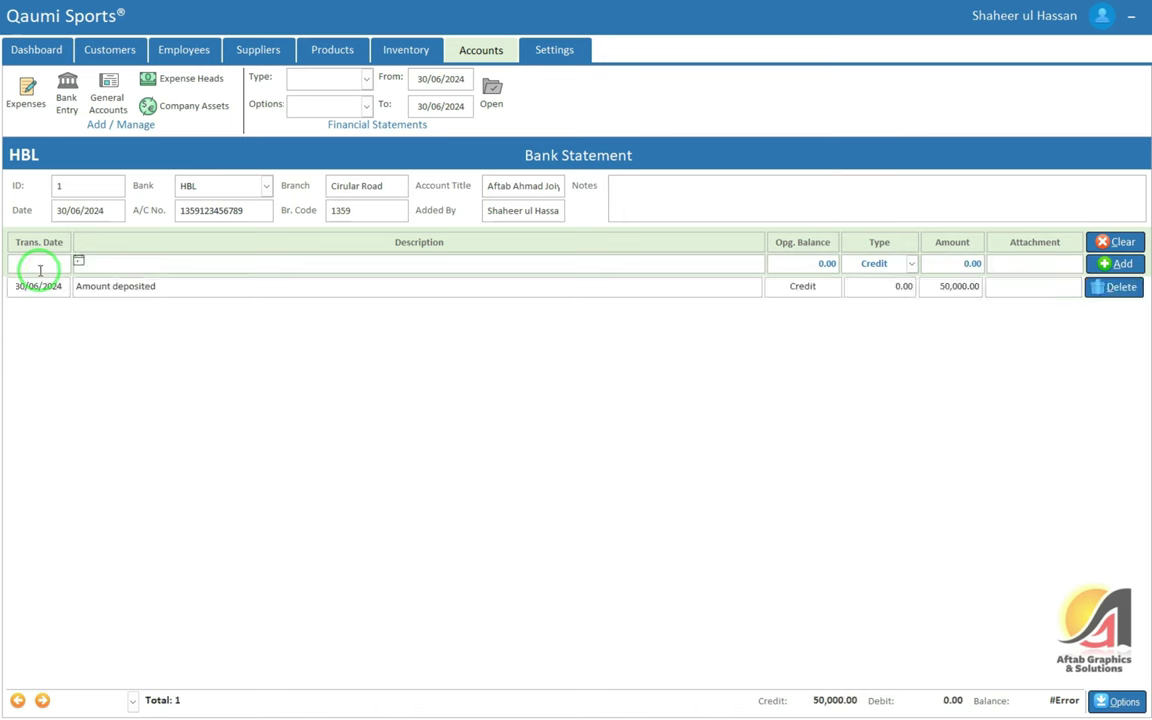
# Add a Debit transaction 'Amount withdrawn' of 20,000, leaving a 30,000.00 balance
pyautogui.click(40, 268)
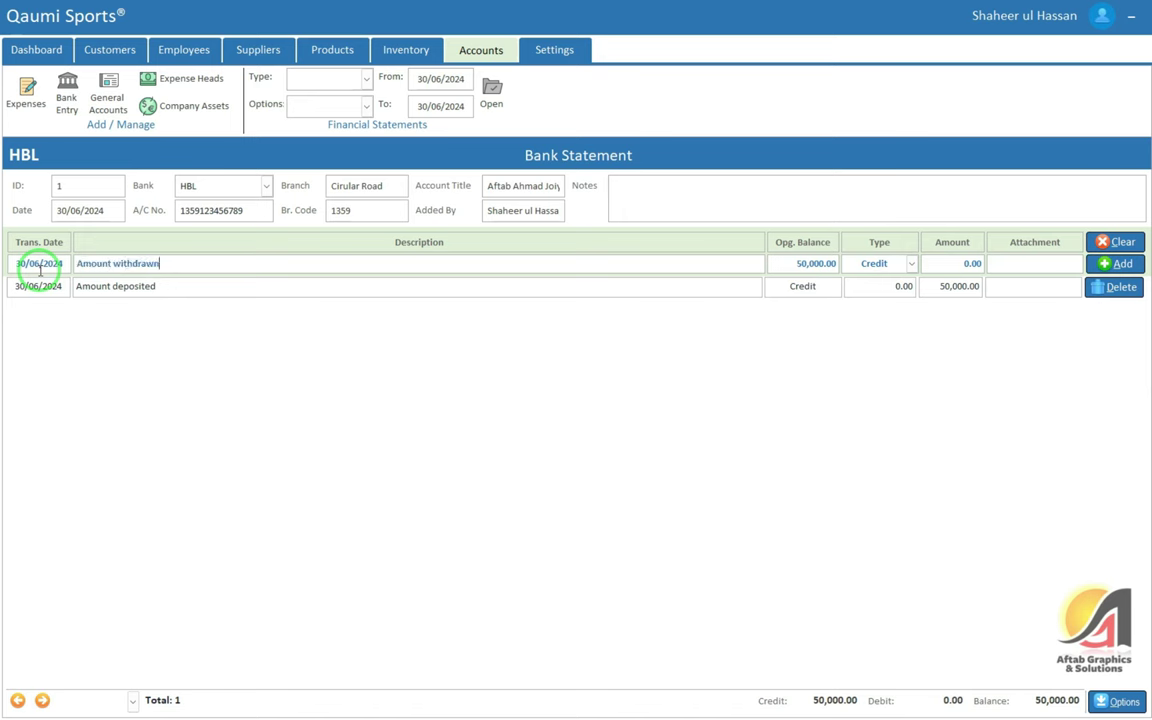
pyautogui.press('Tab')
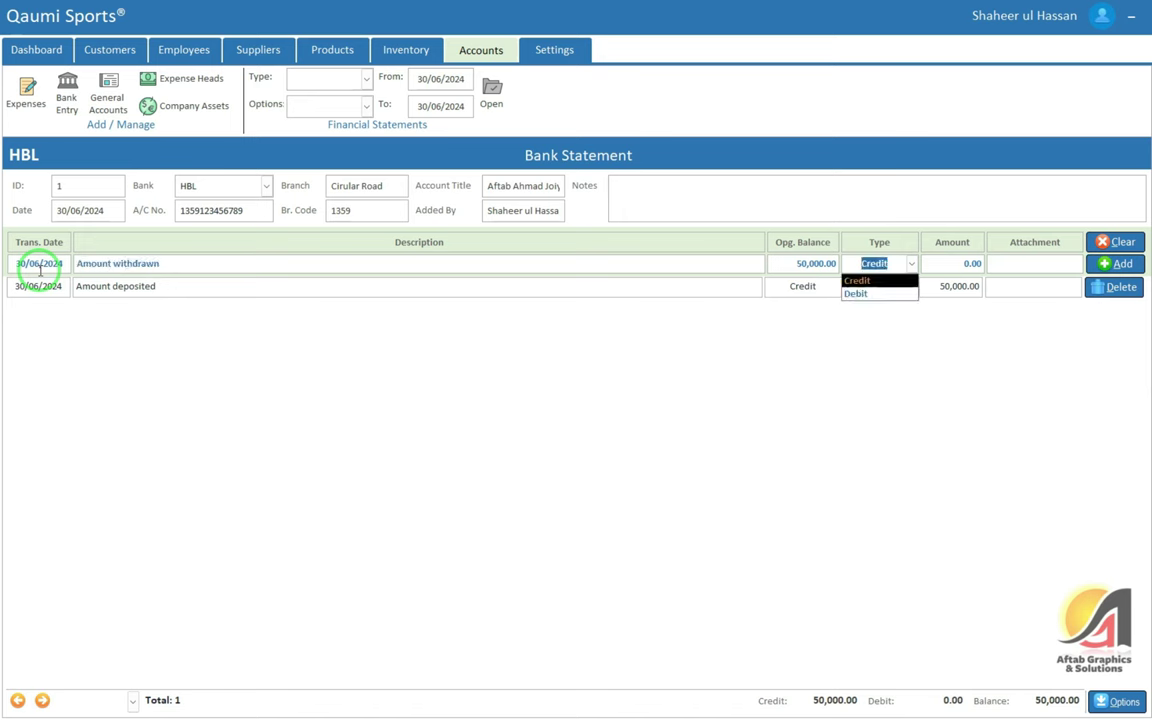
pyautogui.press('Down')
pyautogui.press('Tab')
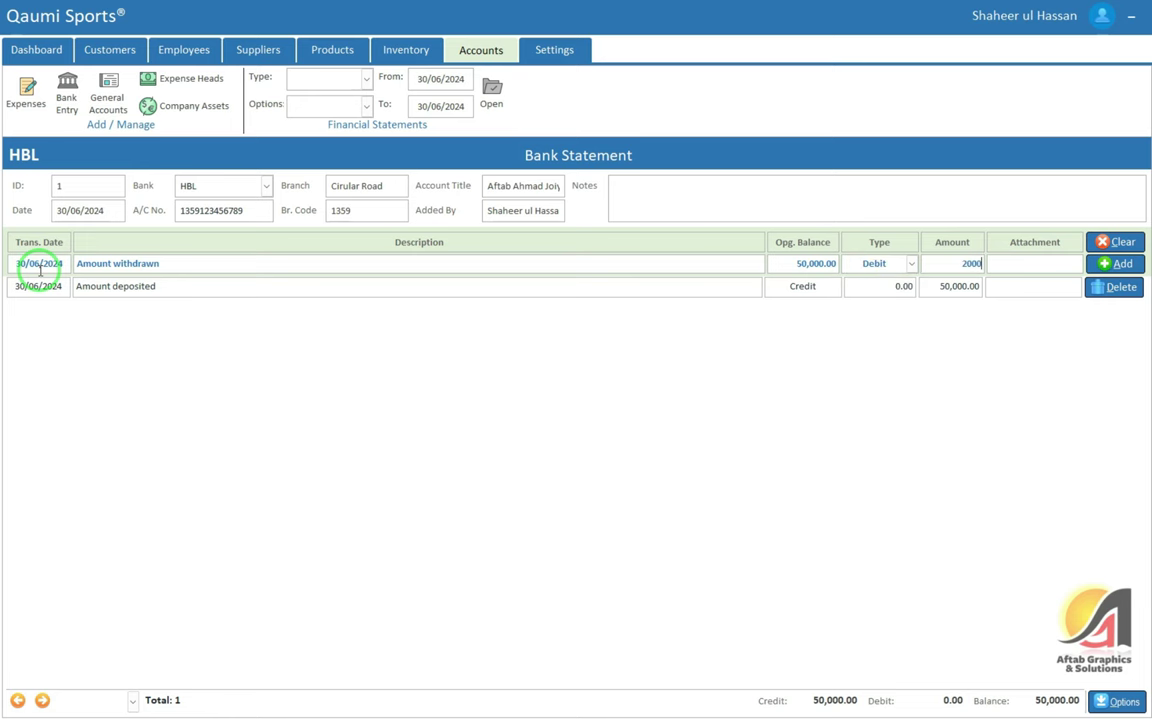
pyautogui.press('Return')
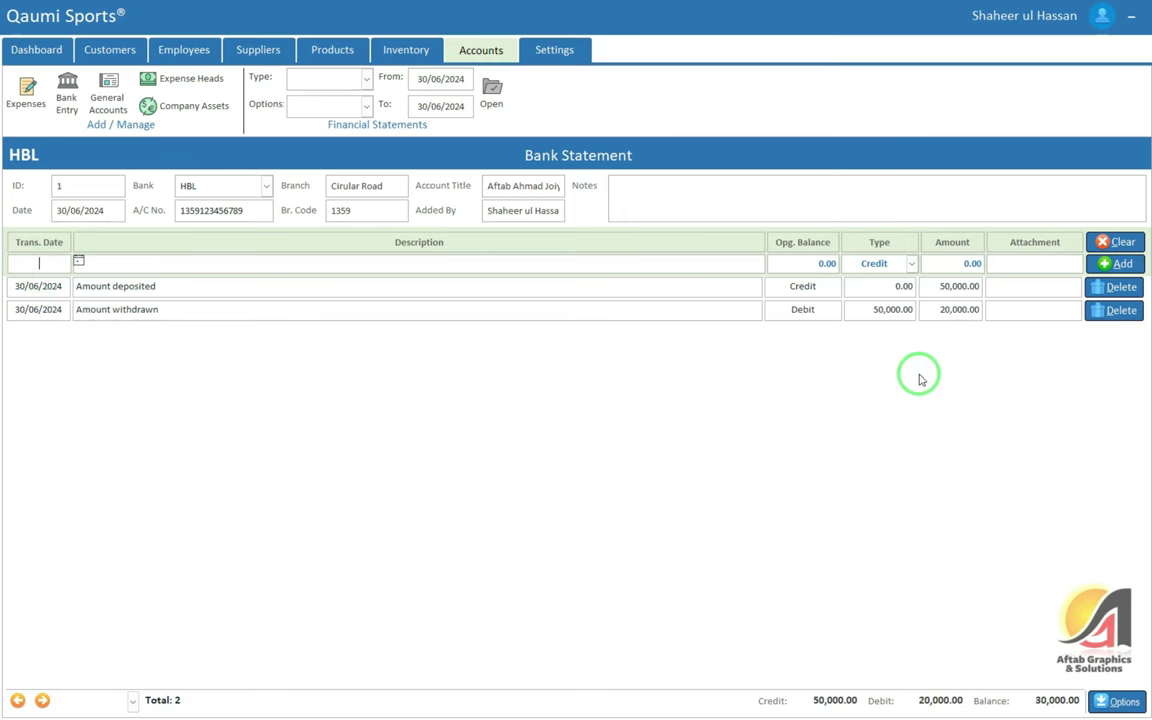
pyautogui.moveTo(1030, 700); pyautogui.dragTo(1082, 700)
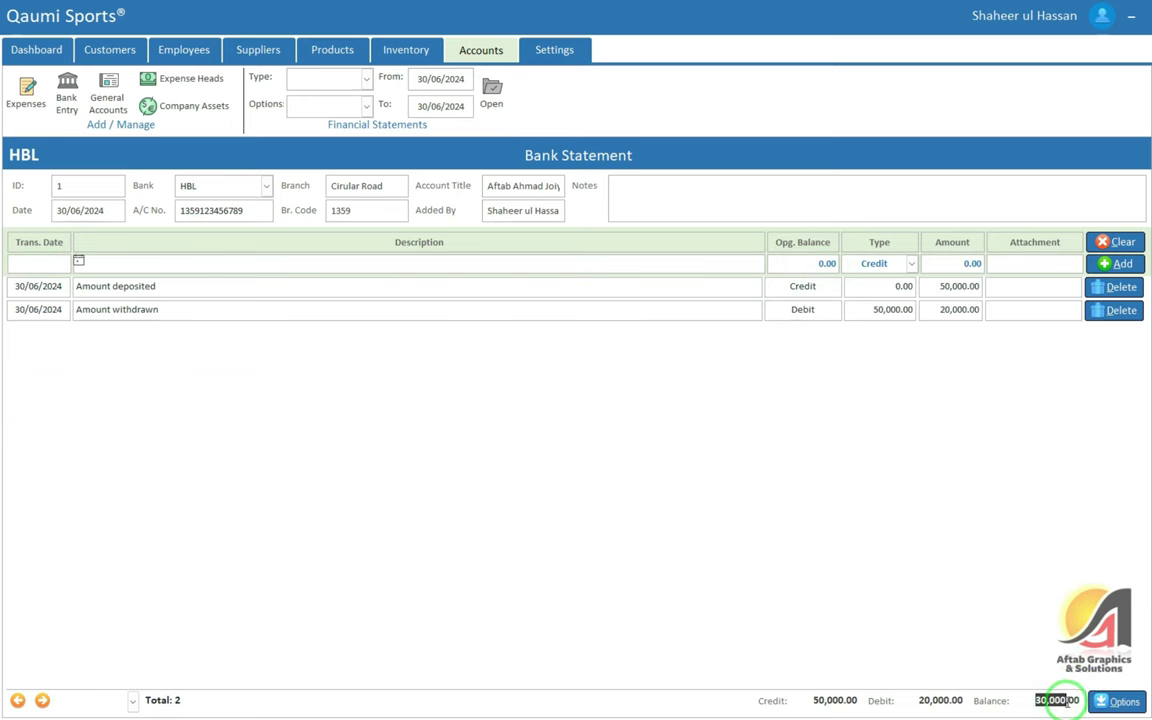
pyautogui.click(1117, 701)
# Preview the HBL bank report full screen and zoomed in, then close it
pyautogui.click(1102, 667)
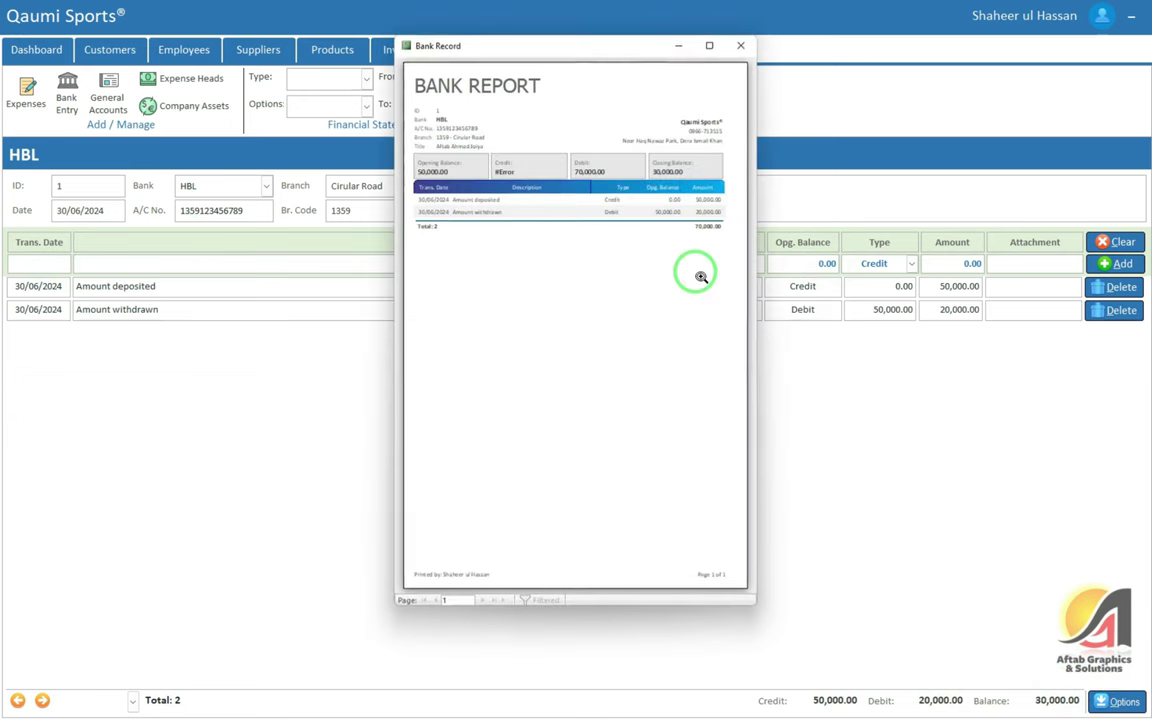
pyautogui.click(709, 45)
pyautogui.click(694, 116)
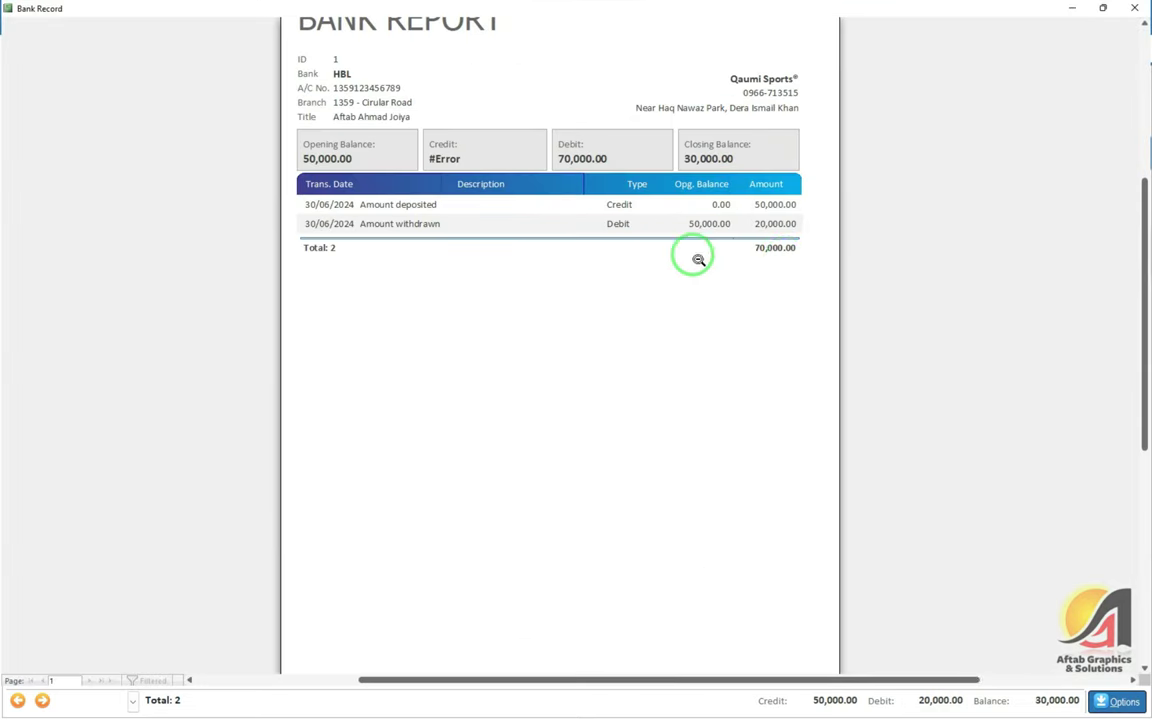
pyautogui.scroll(1, 810, 262)
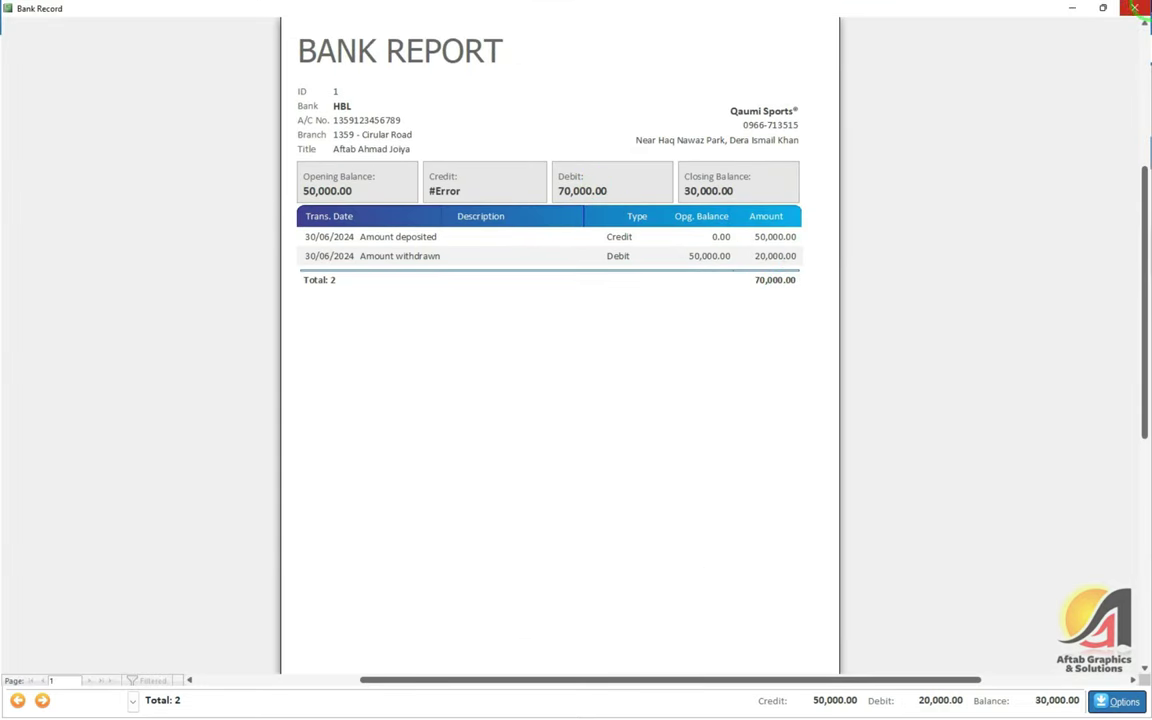
pyautogui.click(1136, 8)
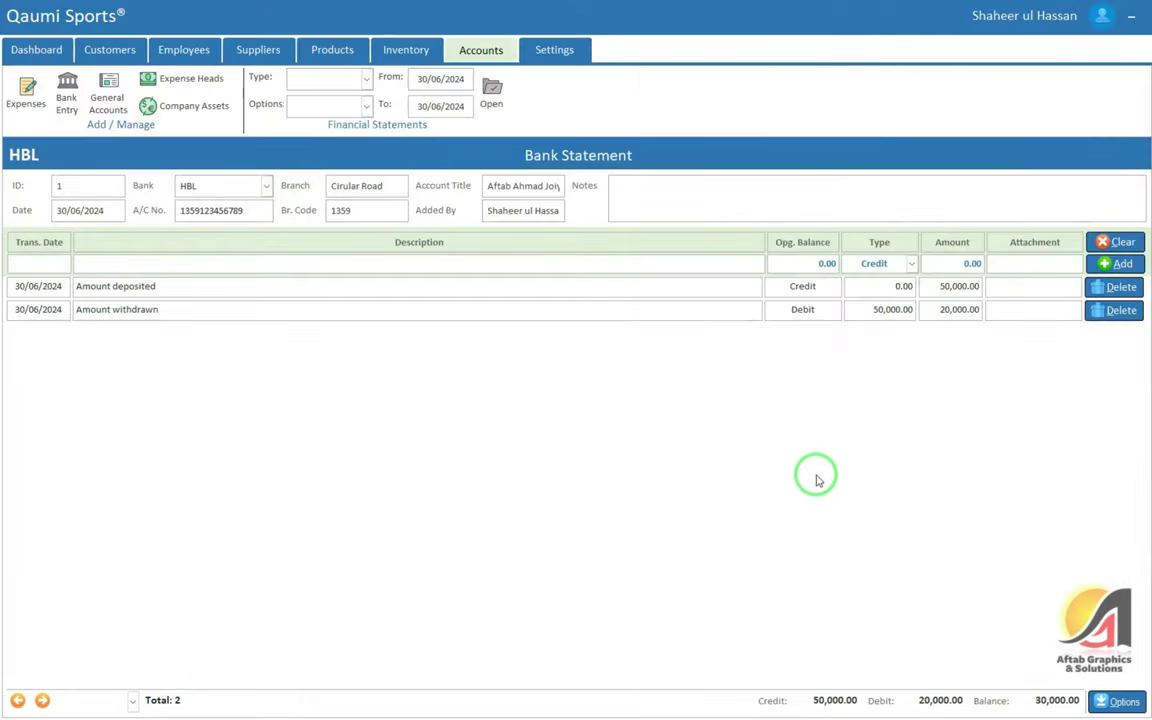
# Preview the bank report again, zoomed, to check the 20,000.00 withdrawal
pyautogui.moveTo(979, 310); pyautogui.dragTo(937, 310)
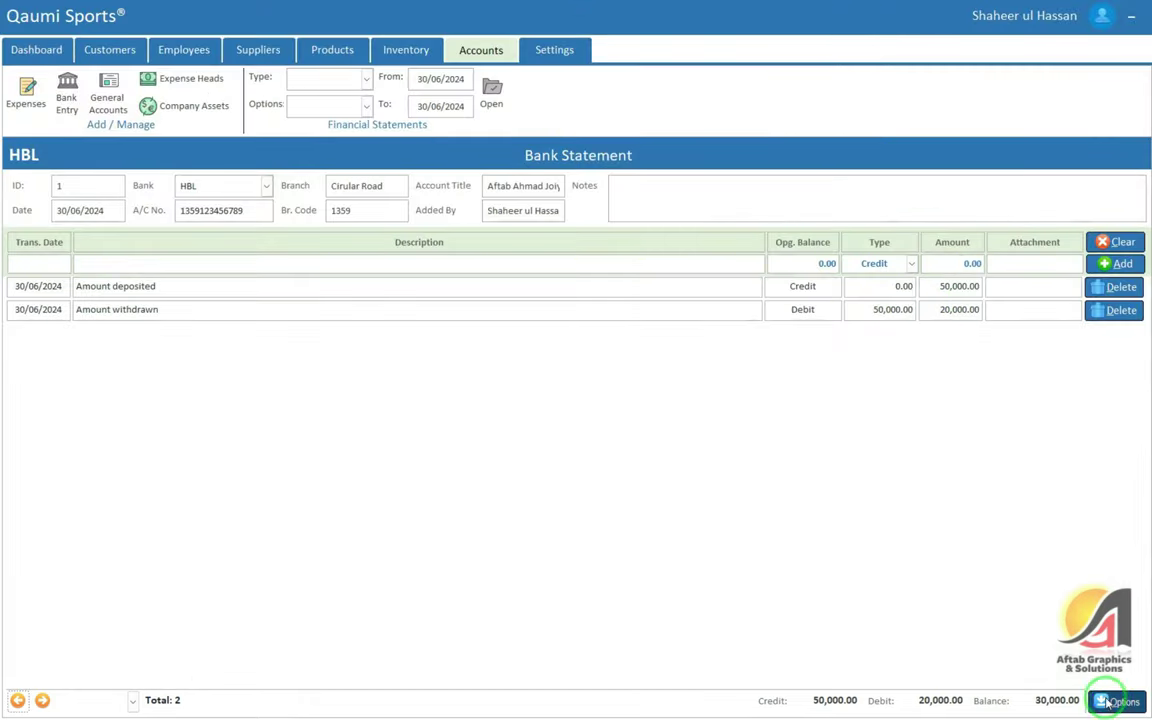
pyautogui.click(1116, 701)
pyautogui.click(1097, 666)
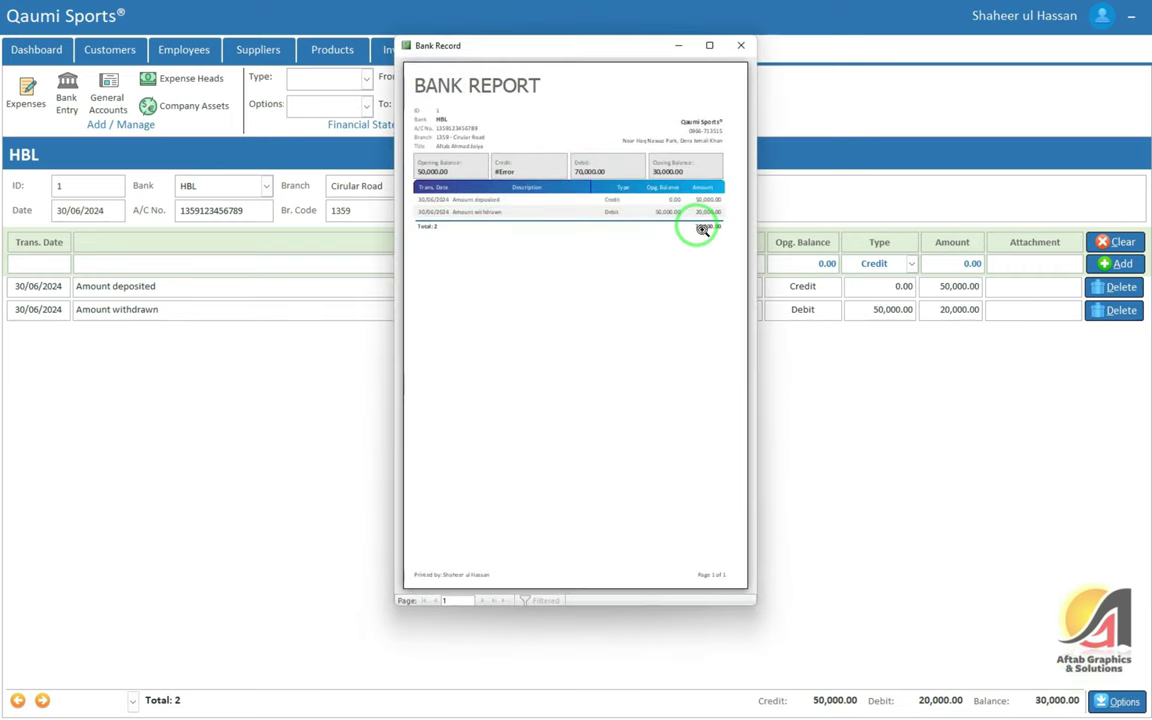
pyautogui.click(711, 47)
pyautogui.click(720, 195)
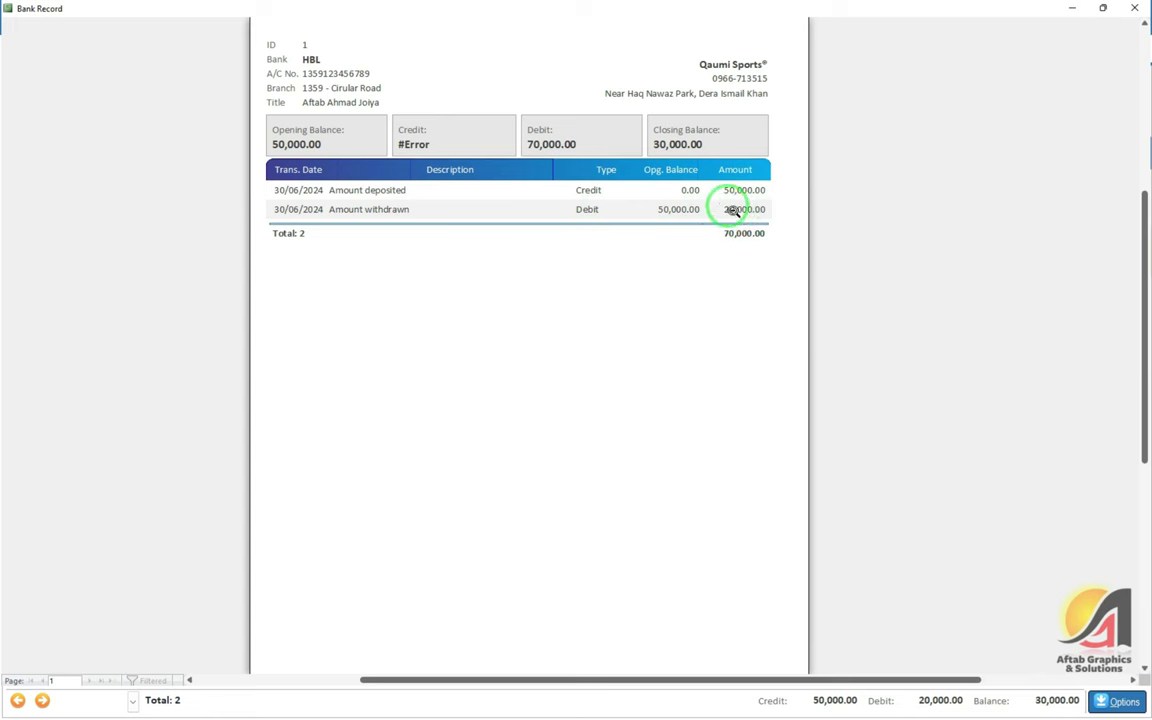
pyautogui.scroll(1, 690, 189)
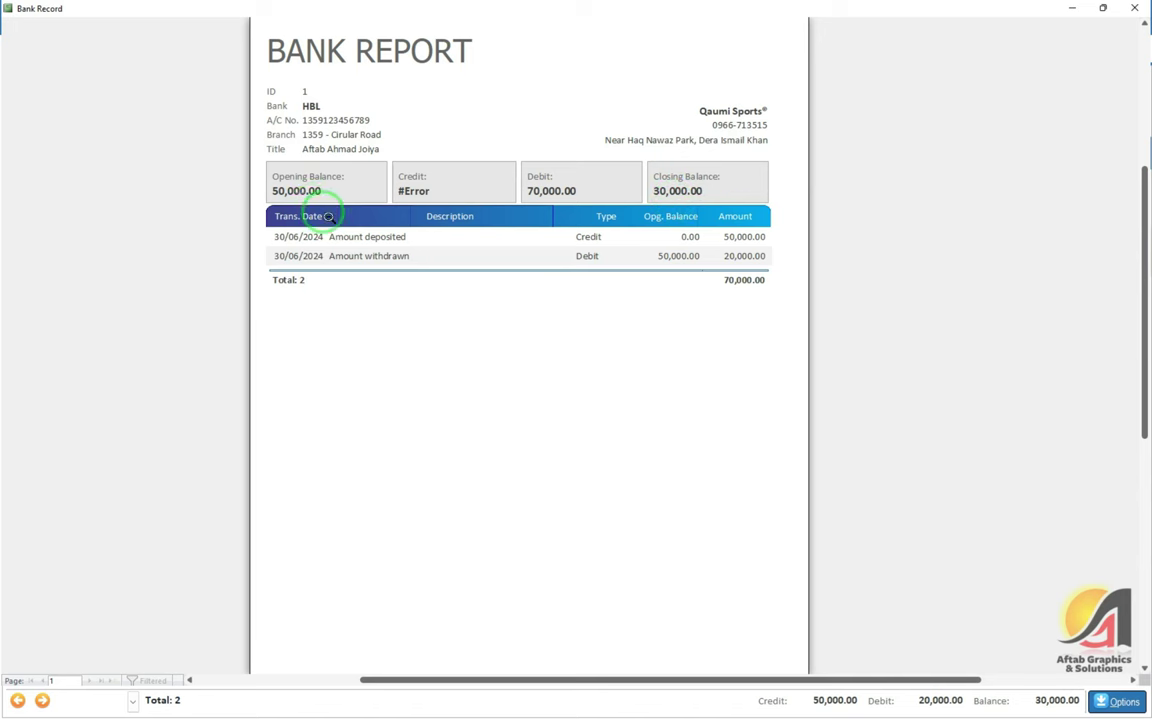
pyautogui.press('Escape')
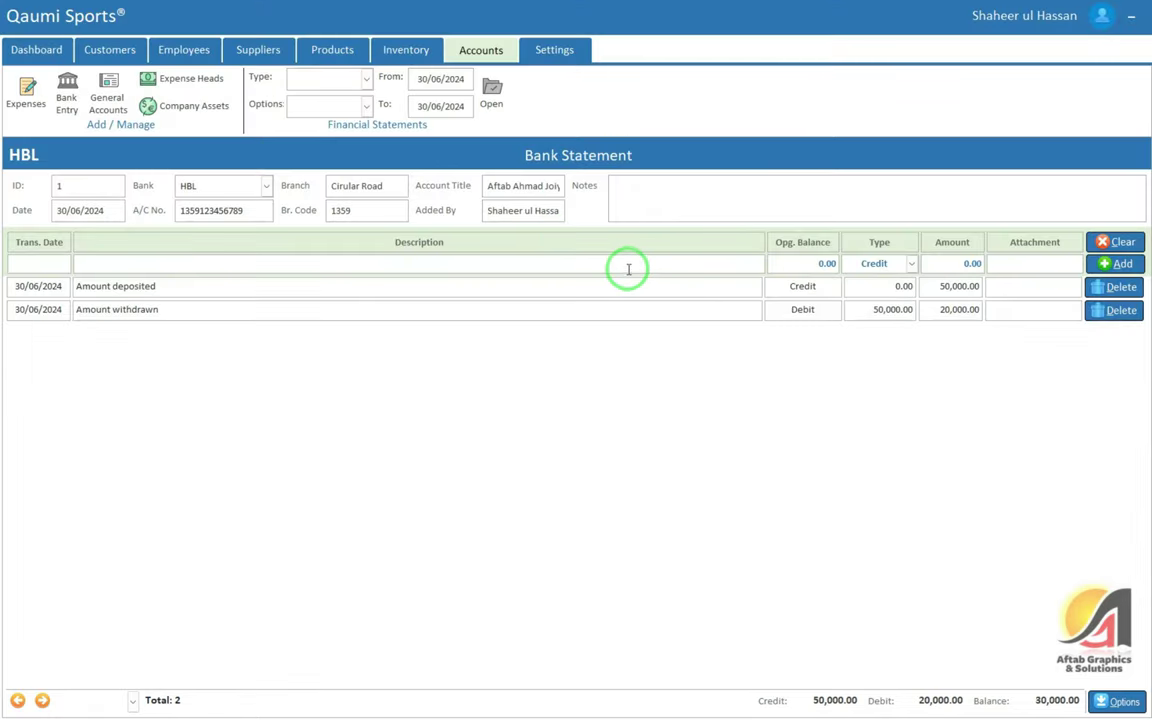
pyautogui.click(122, 108)
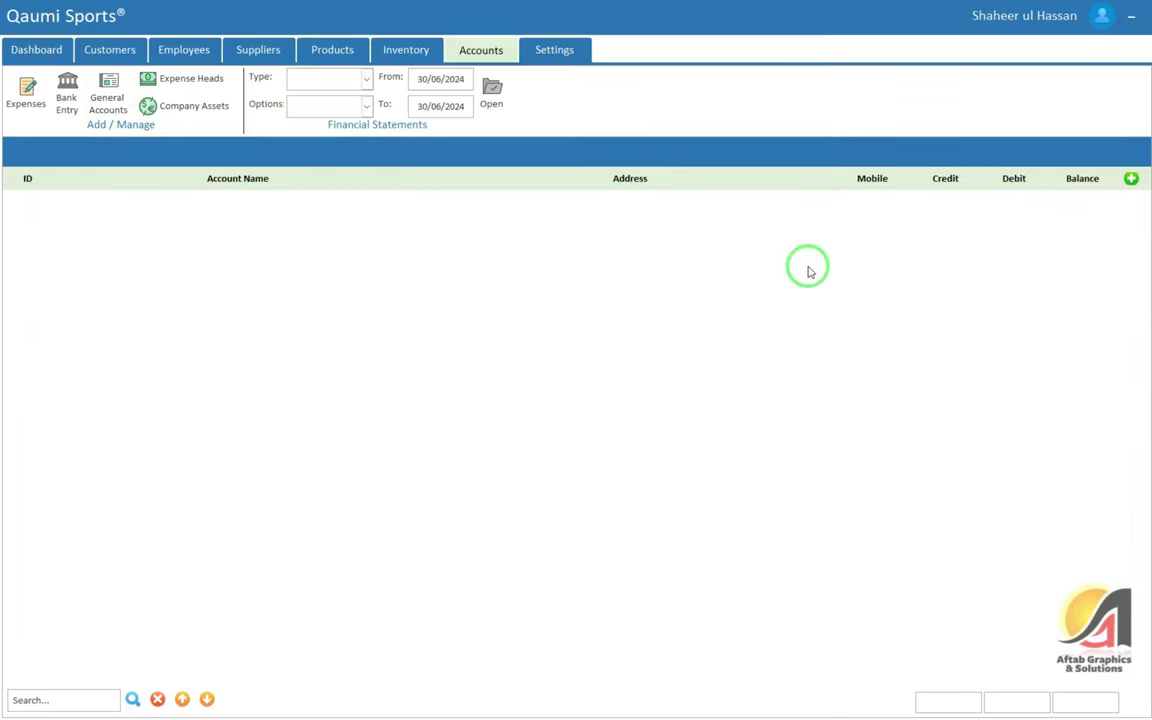
# Start a new general account entry, then close it unsaved
pyautogui.click(1131, 178)
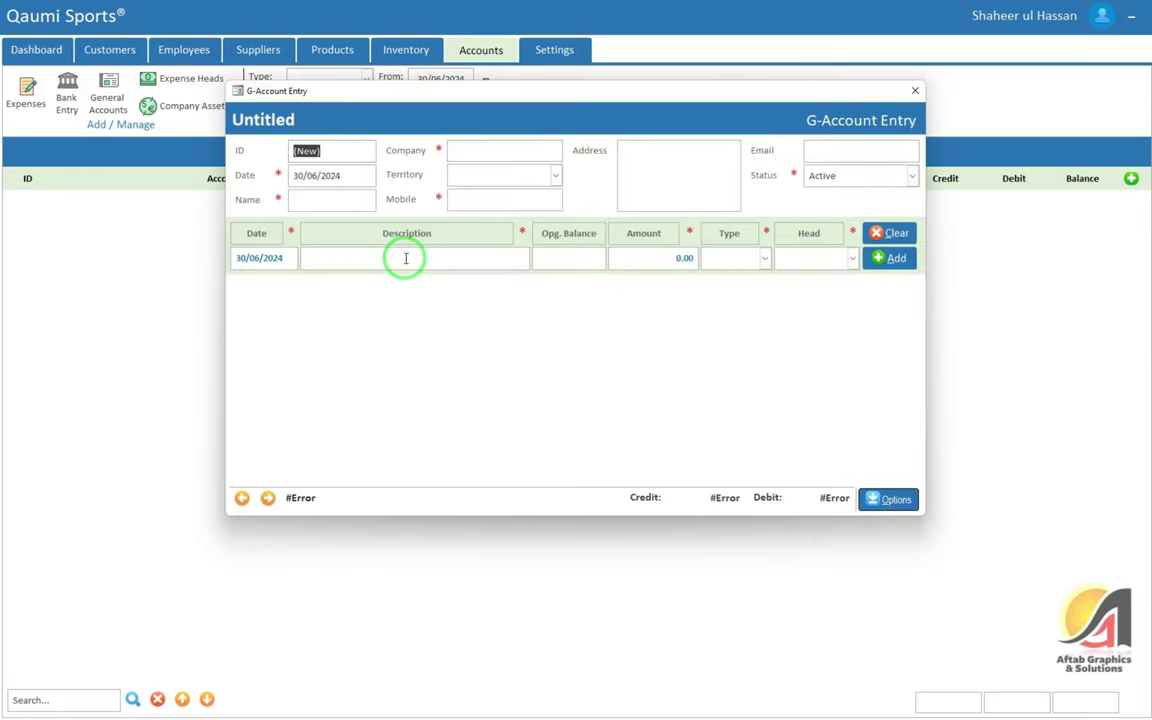
pyautogui.click(479, 153)
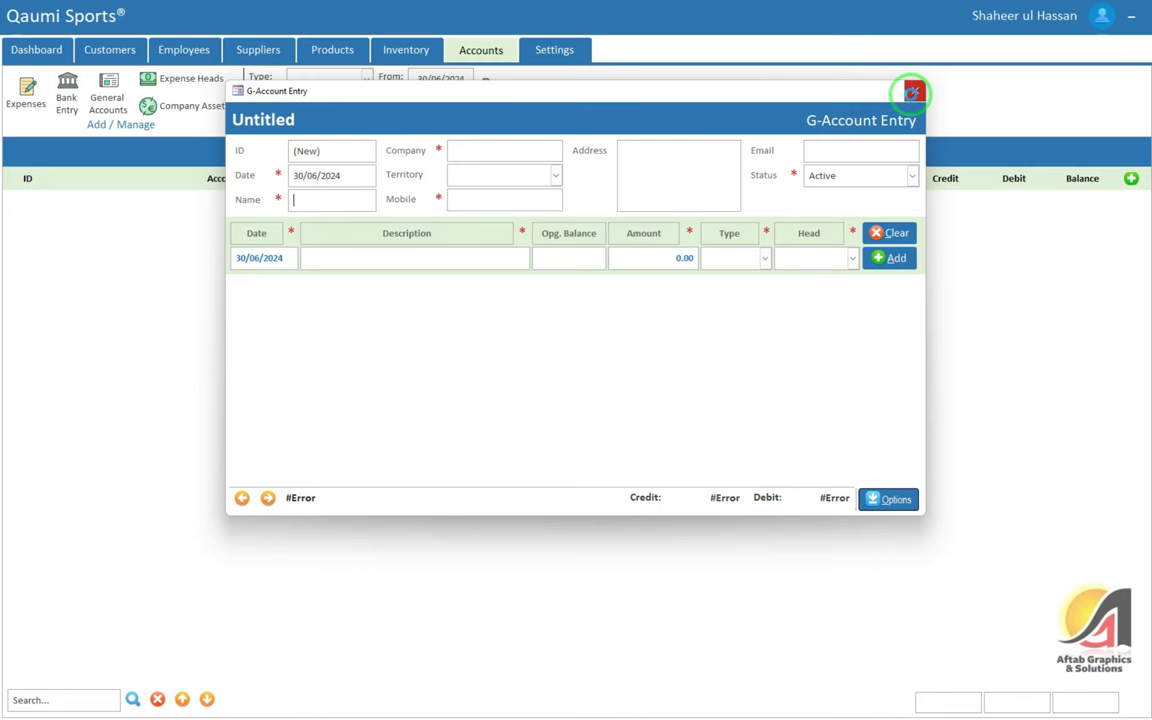
pyautogui.click(912, 94)
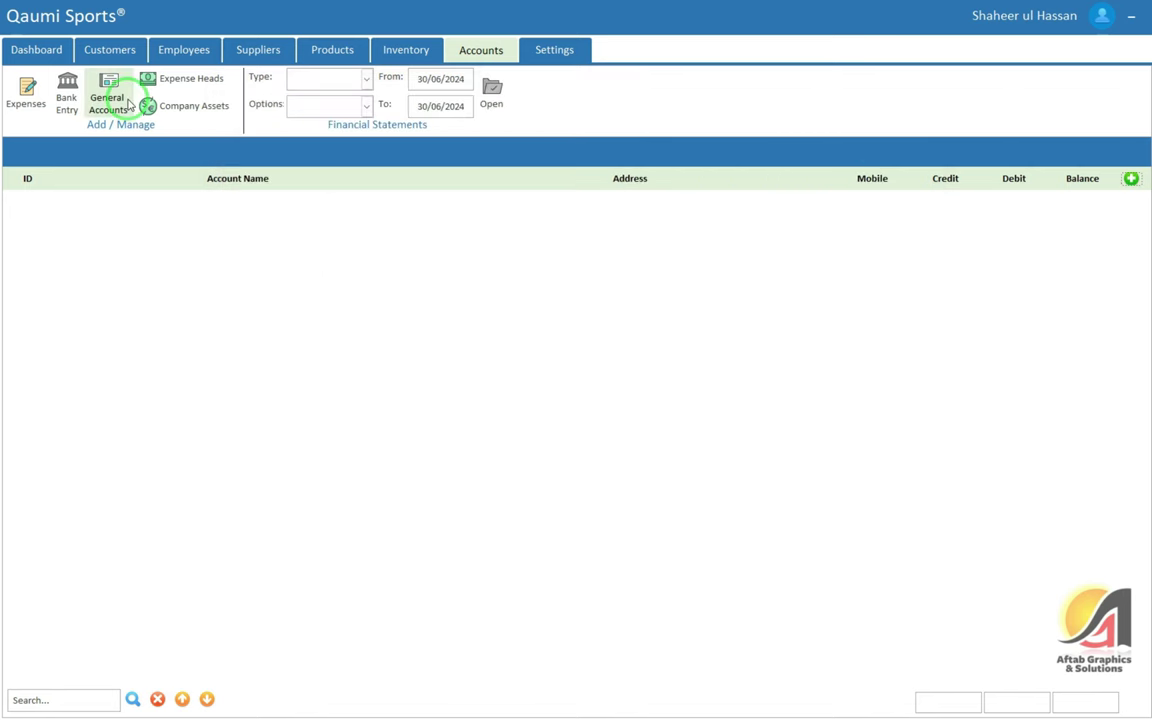
# Add Lunch and Breakfast as new expense heads
pyautogui.click(183, 78)
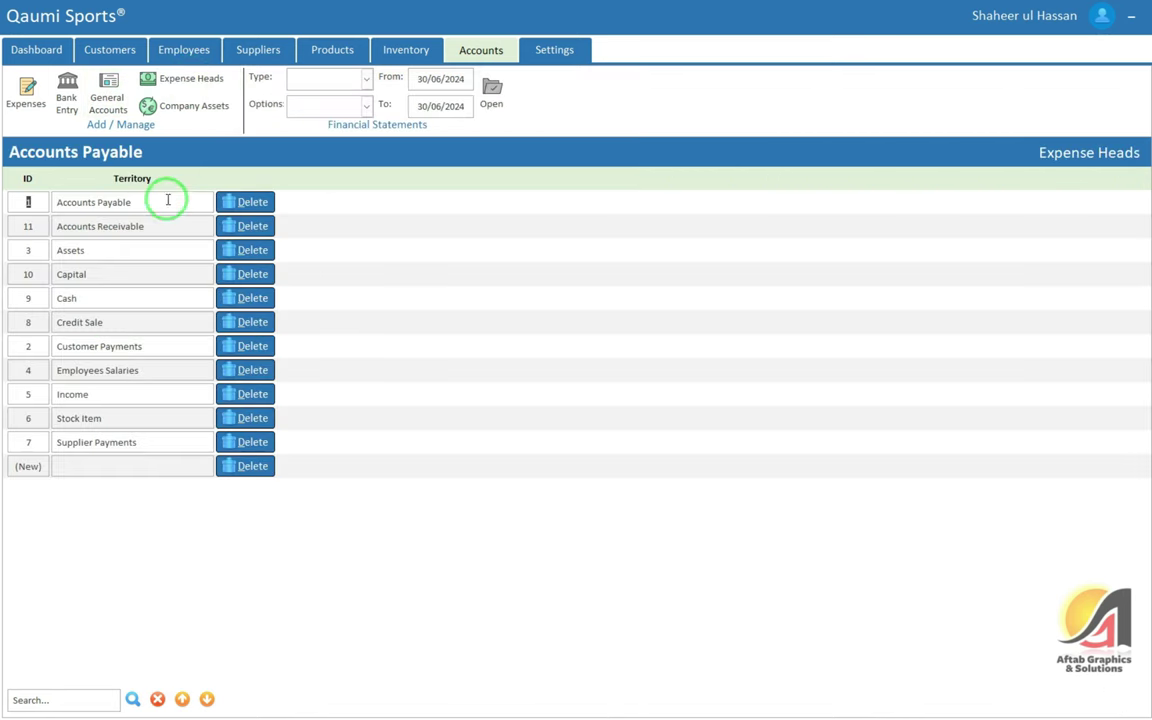
pyautogui.click(88, 466)
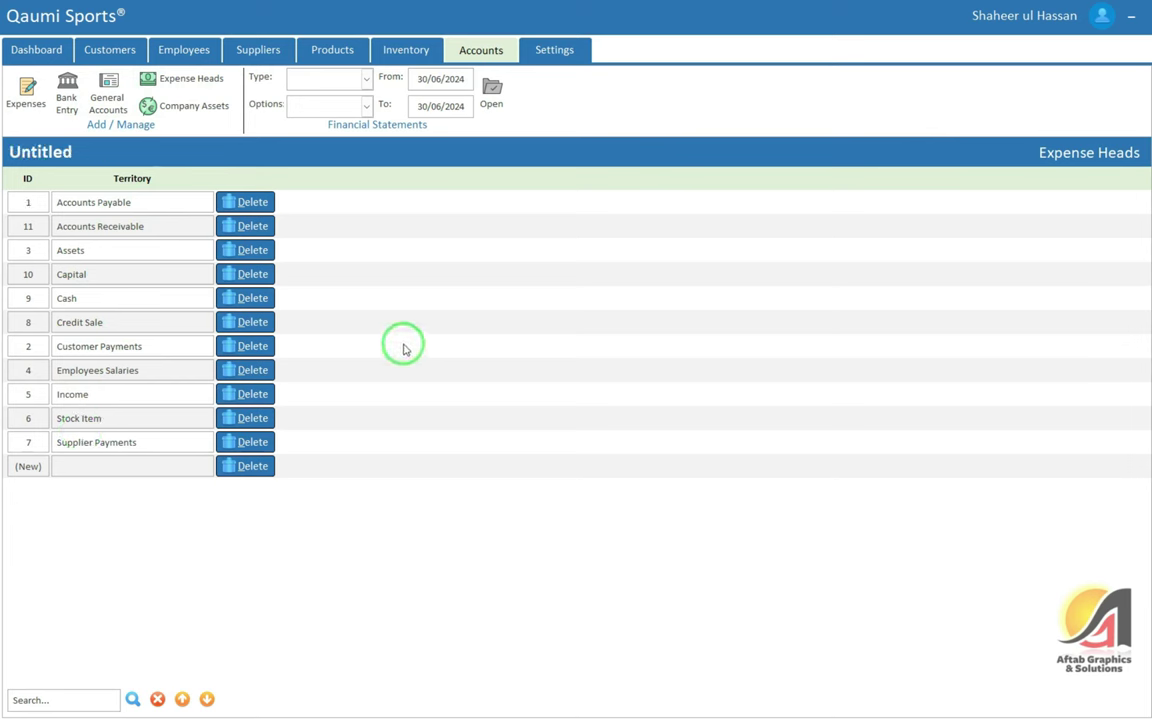
pyautogui.write('Lunc')
pyautogui.press('Tab')
pyautogui.write('Breakfast')
pyautogui.press('Tab')
pyautogui.press('Up')
pyautogui.press('Up')
pyautogui.press('Up')
pyautogui.press('Up')
pyautogui.press('Up')
pyautogui.press('Up')
pyautogui.press('Up')
pyautogui.press('Up')
pyautogui.click(222, 108)
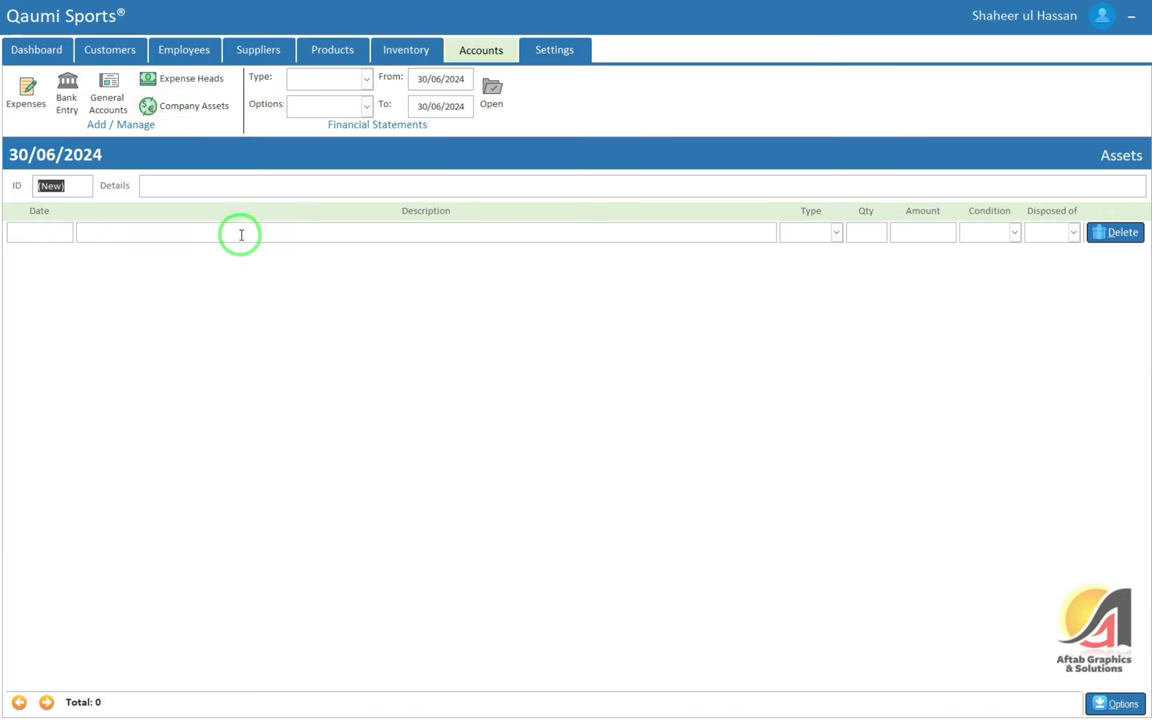
# Enter asset details ABC with a first line of Chairs typed as Furniture
pyautogui.click(189, 182)
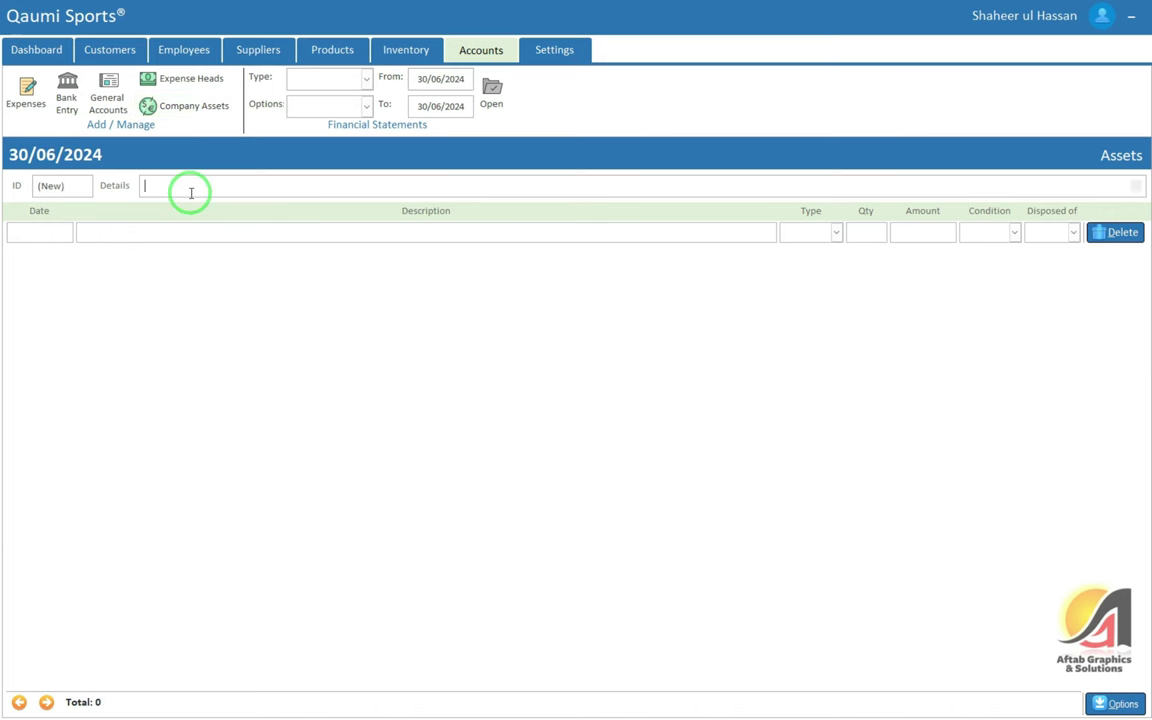
pyautogui.write('ABC')
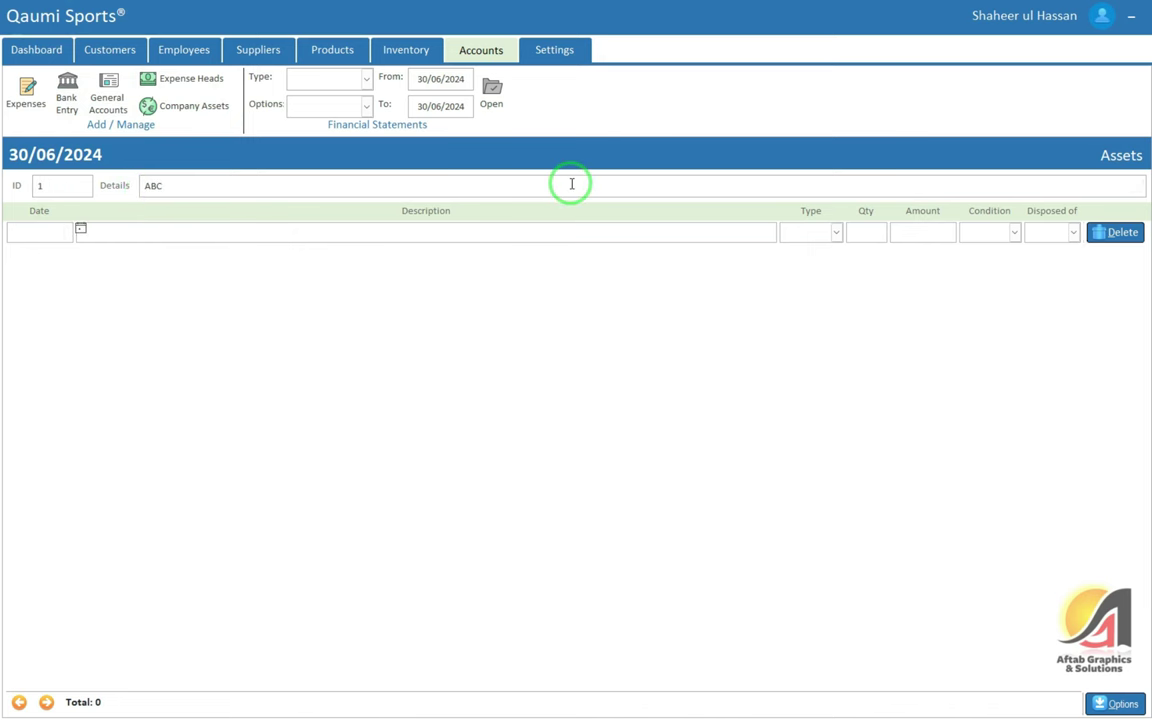
pyautogui.press('Tab')
pyautogui.write('Chairs')
pyautogui.press('Tab')
pyautogui.write('fu')
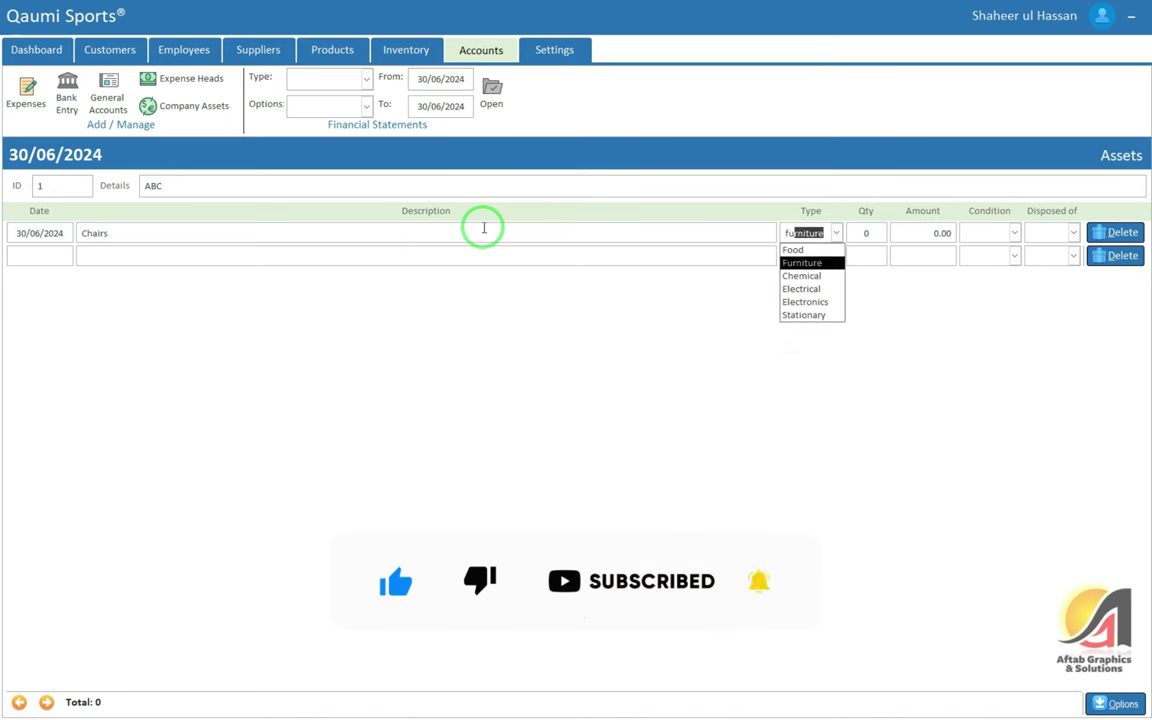
pyautogui.press('Return')
pyautogui.press('Tab')
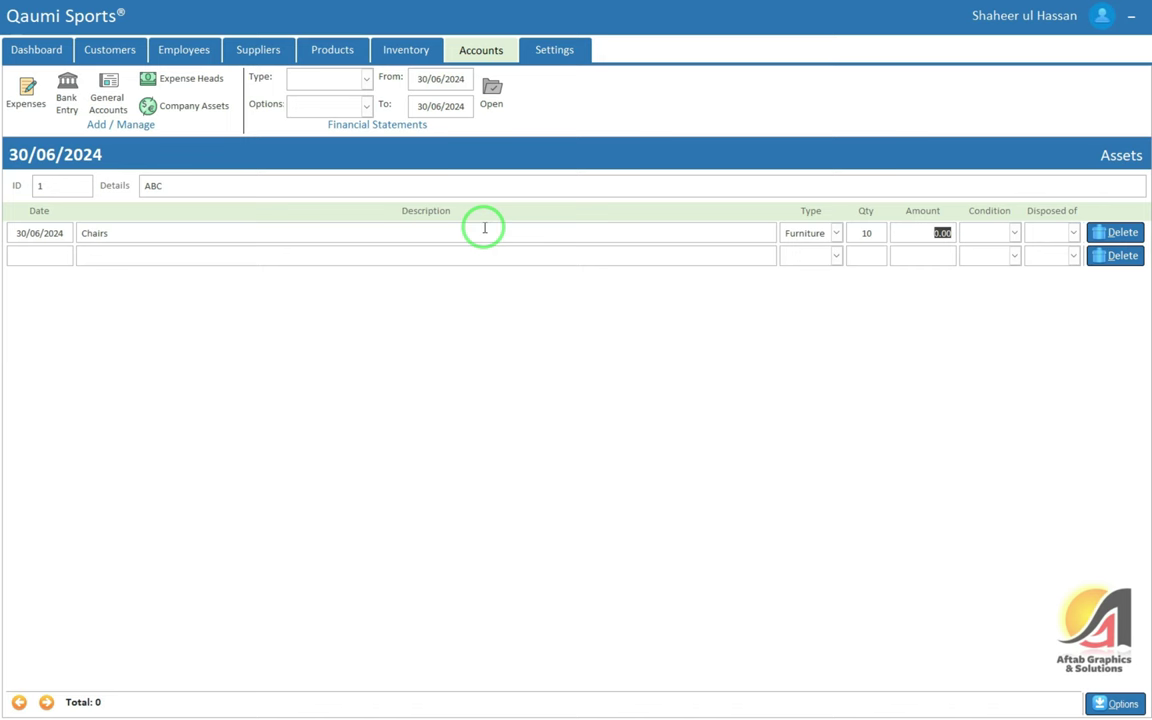
# Give the Chairs line quantity 10, condition Normal, disposed of No, and commit it
pyautogui.press('Tab')
pyautogui.press('Down')
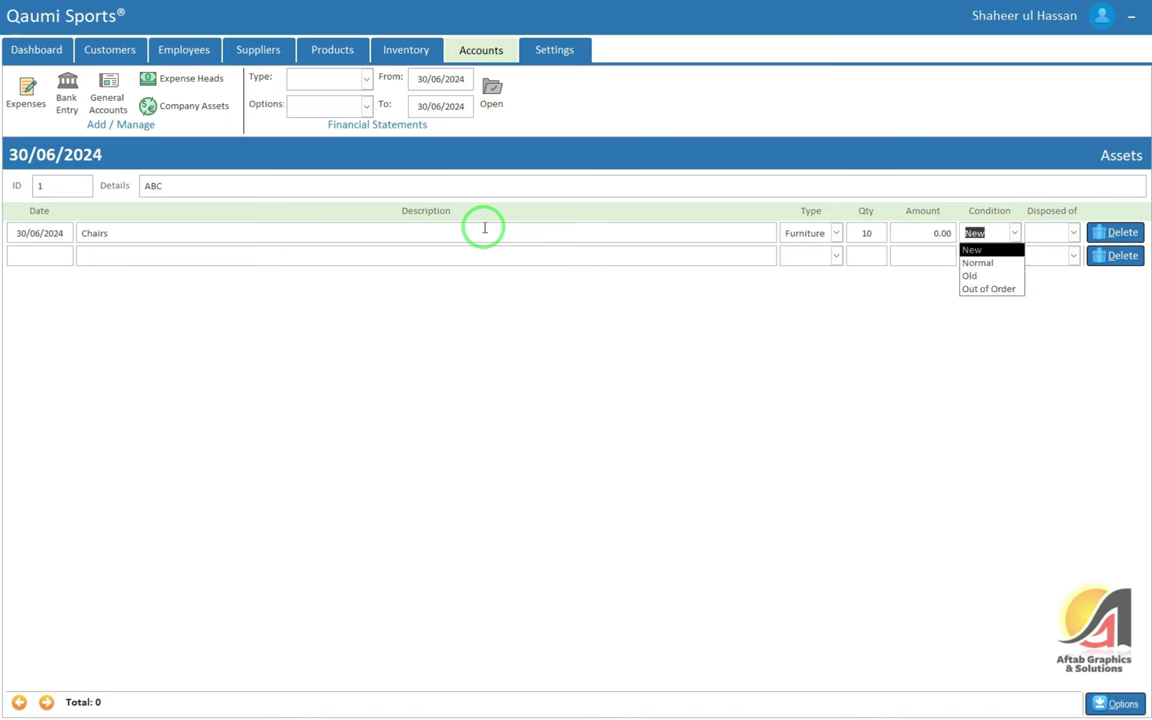
pyautogui.press('Down')
pyautogui.press('Down')
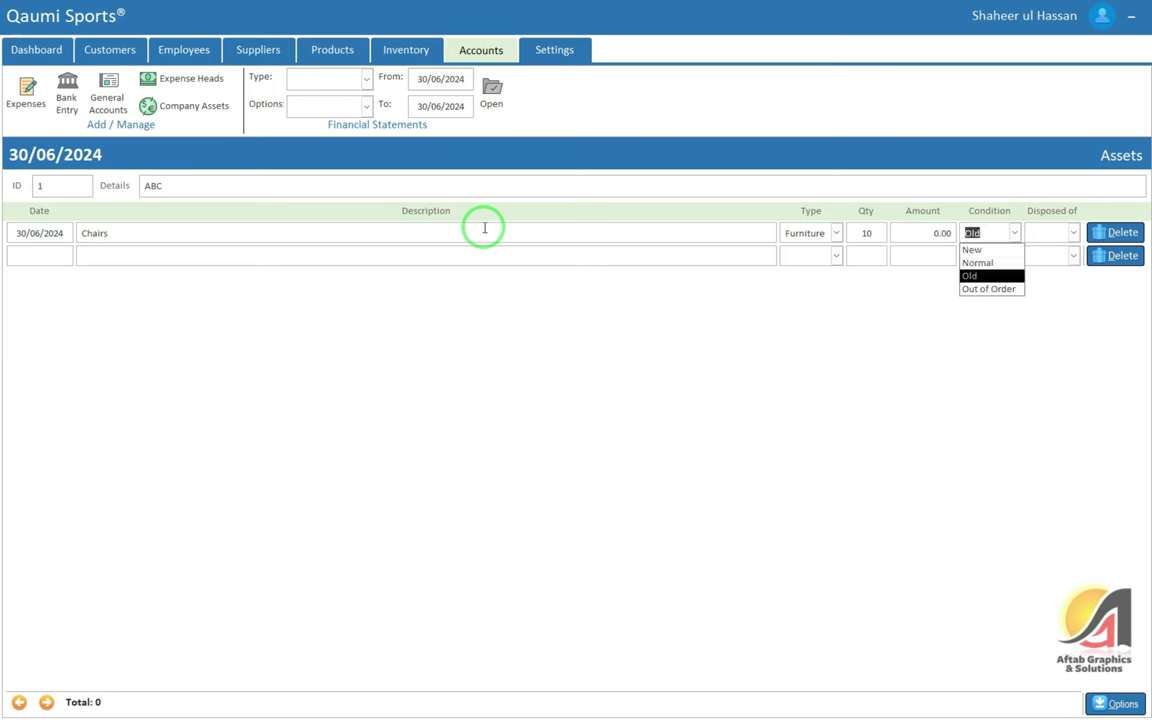
pyautogui.press('Up')
pyautogui.press('Tab')
pyautogui.press('Down')
pyautogui.press('Down')
pyautogui.press('Tab')
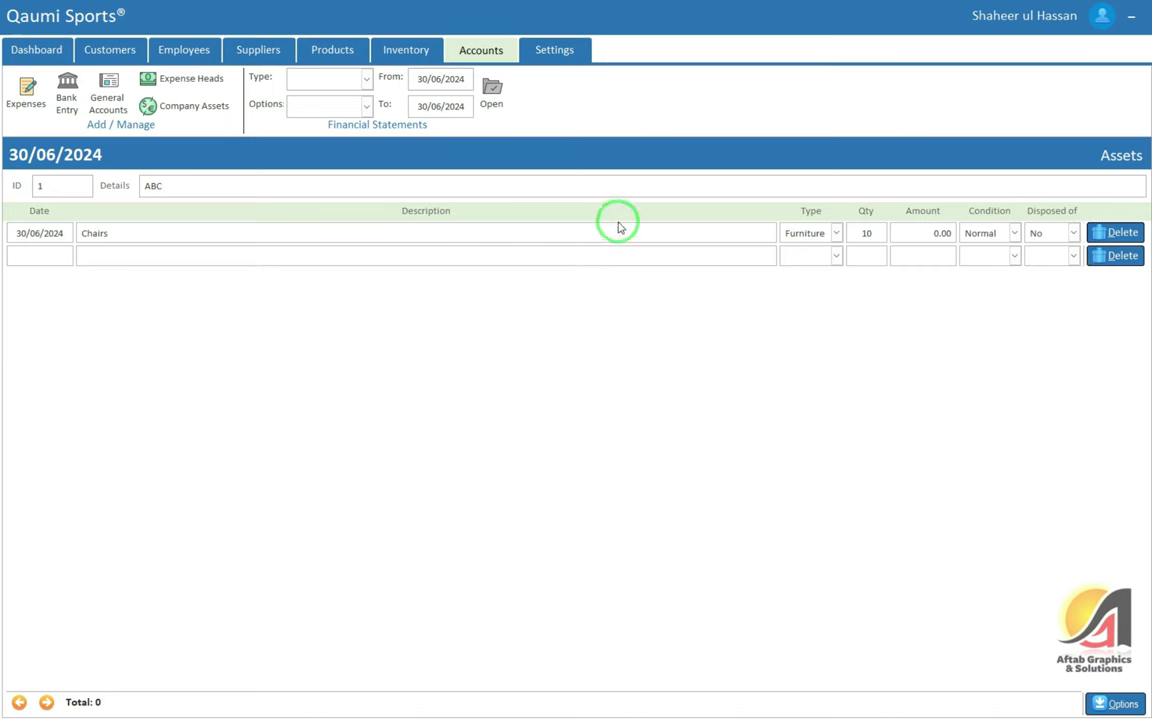
pyautogui.click(45, 257)
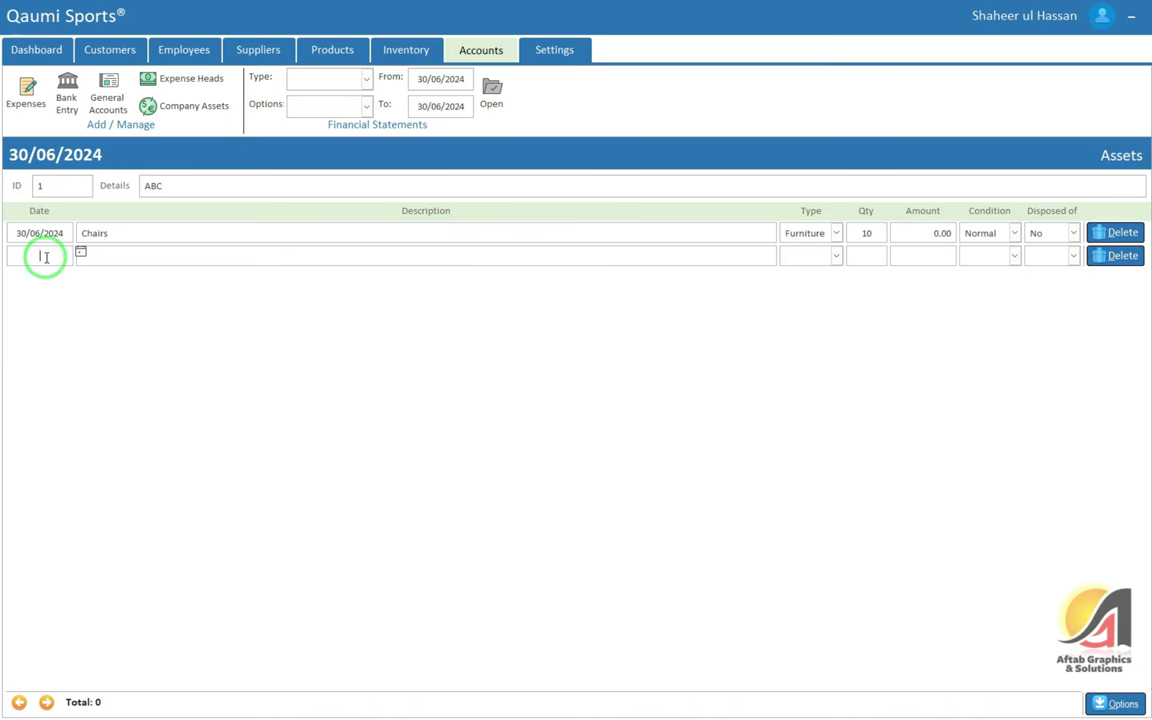
pyautogui.click(212, 254)
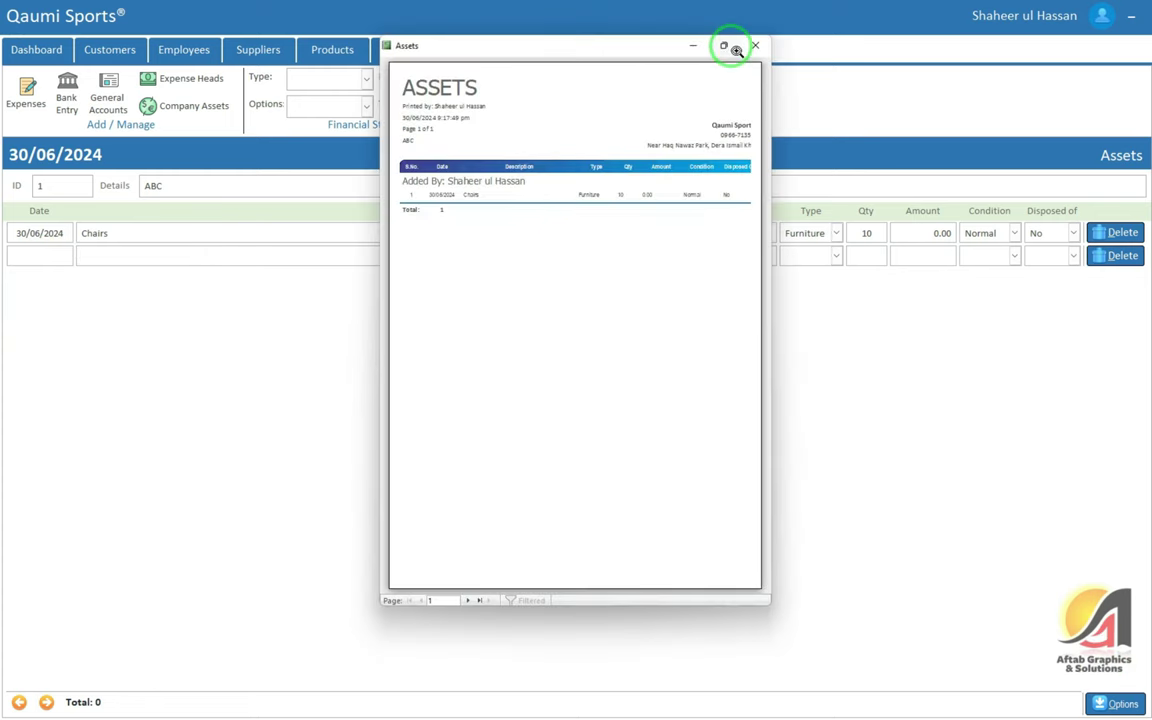
# Preview the Assets report full screen and zoomed in, then close it
pyautogui.click(726, 46)
pyautogui.click(489, 147)
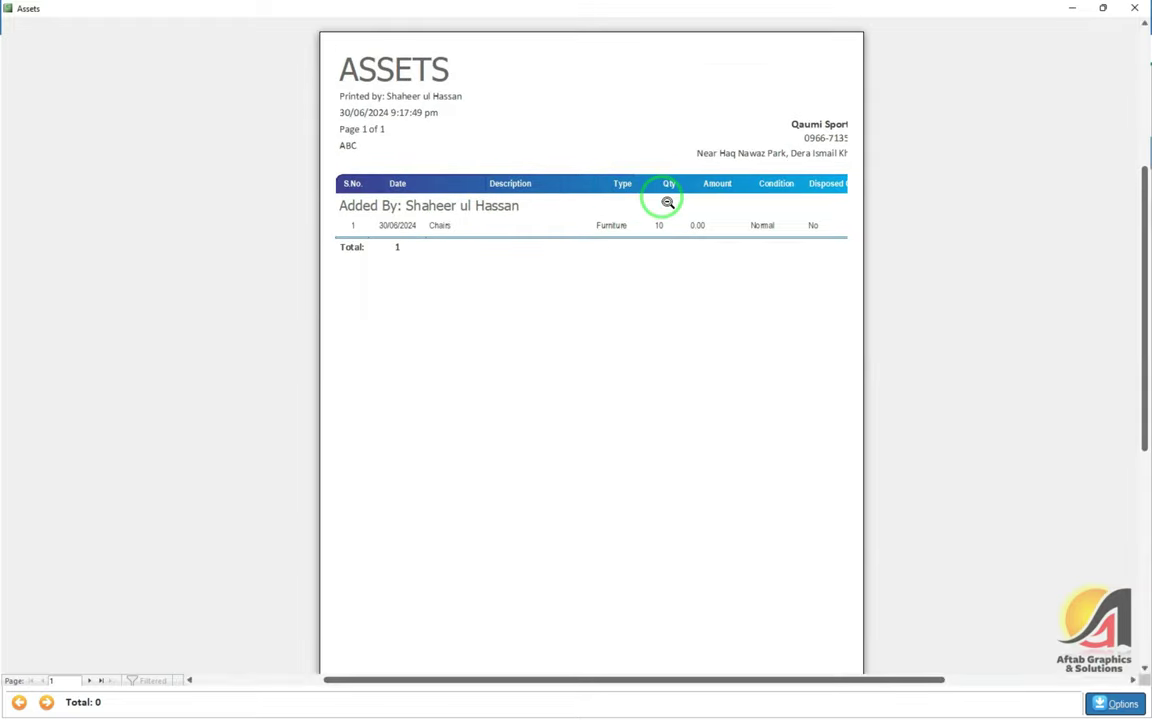
pyautogui.click(1134, 7)
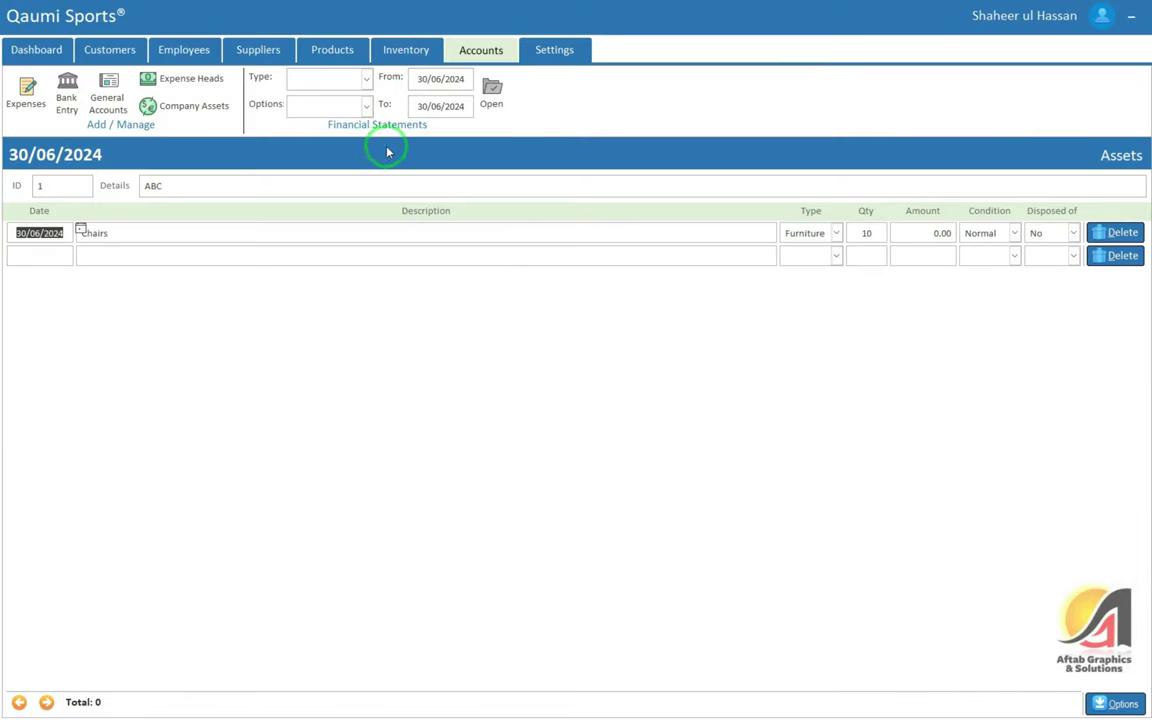
# Preview the Bank Statement for the HBL account, then close it
pyautogui.click(326, 77)
pyautogui.click(329, 98)
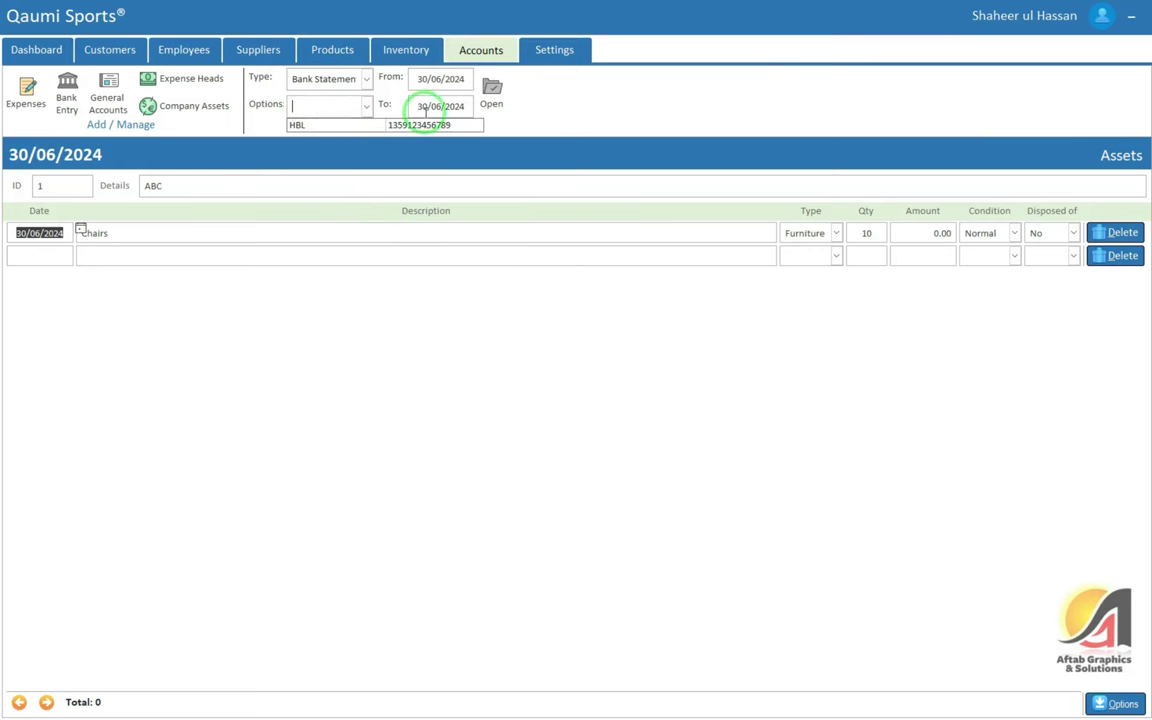
pyautogui.click(347, 121)
pyautogui.click(491, 90)
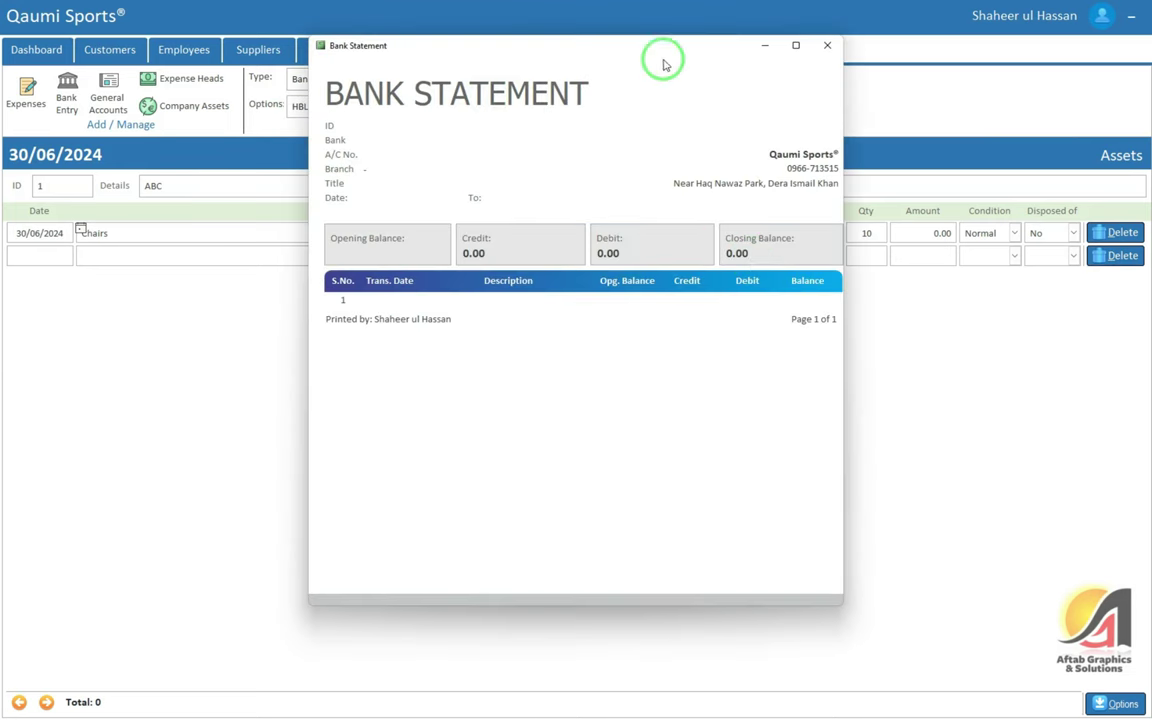
pyautogui.click(827, 45)
# Preview the Sale and Stock statement, then close it
pyautogui.click(344, 109)
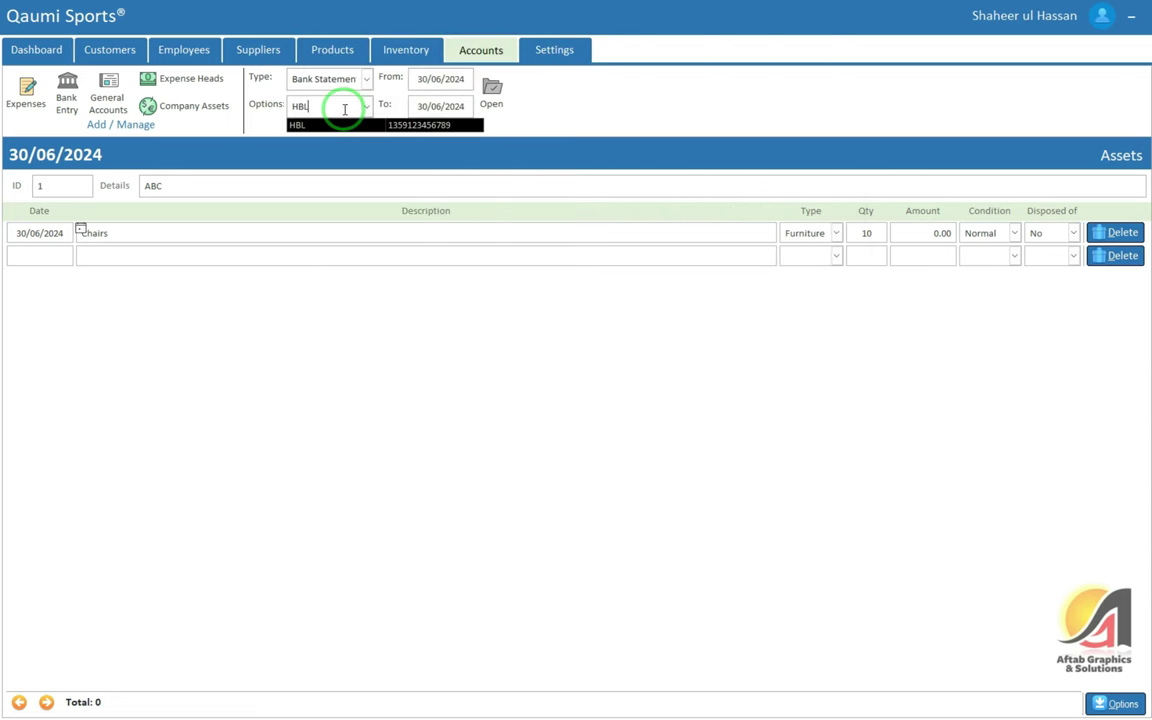
pyautogui.click(355, 82)
pyautogui.click(355, 108)
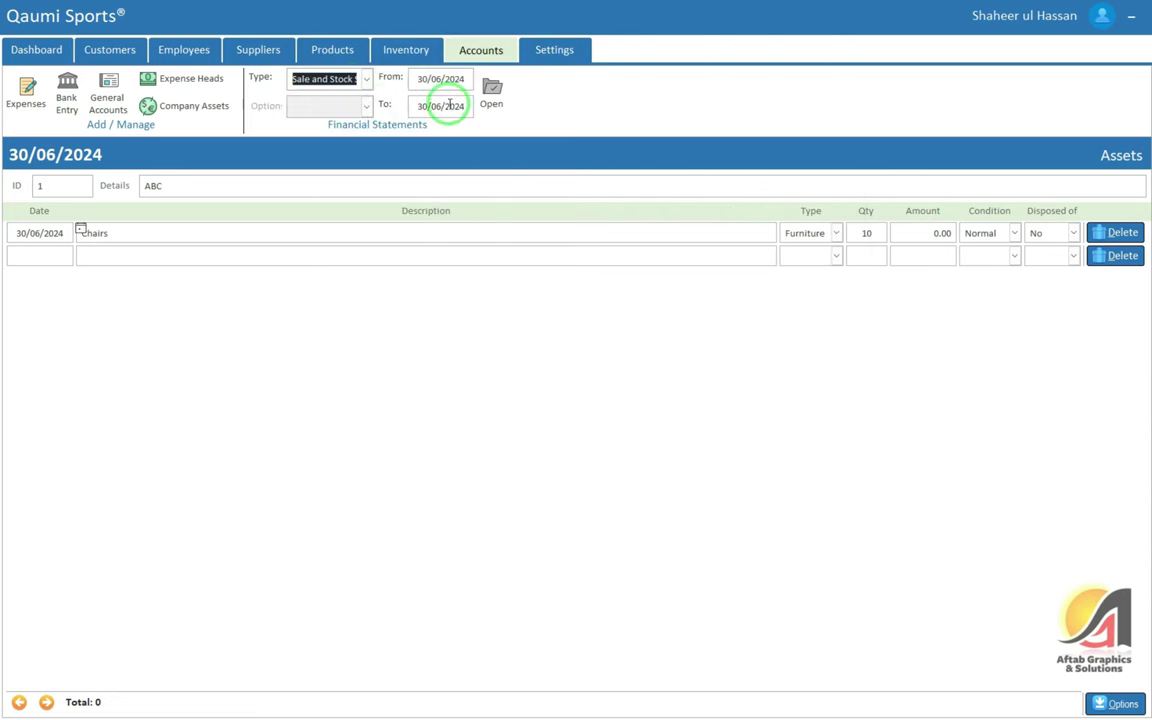
pyautogui.click(497, 92)
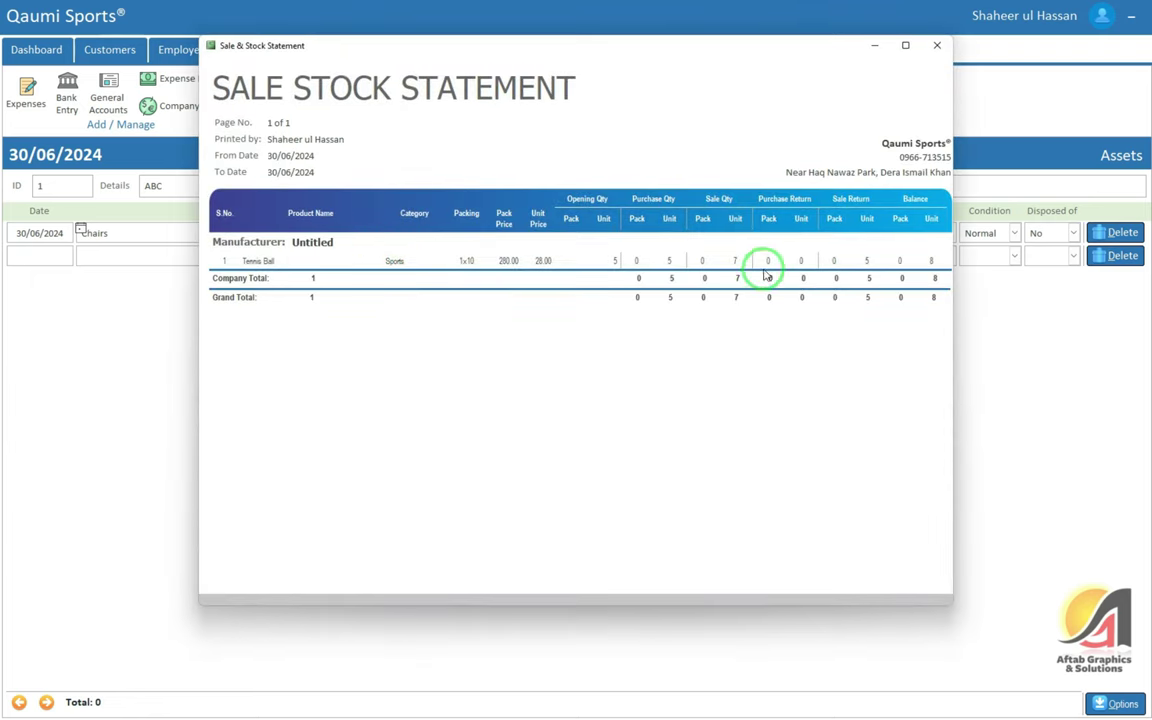
pyautogui.click(938, 47)
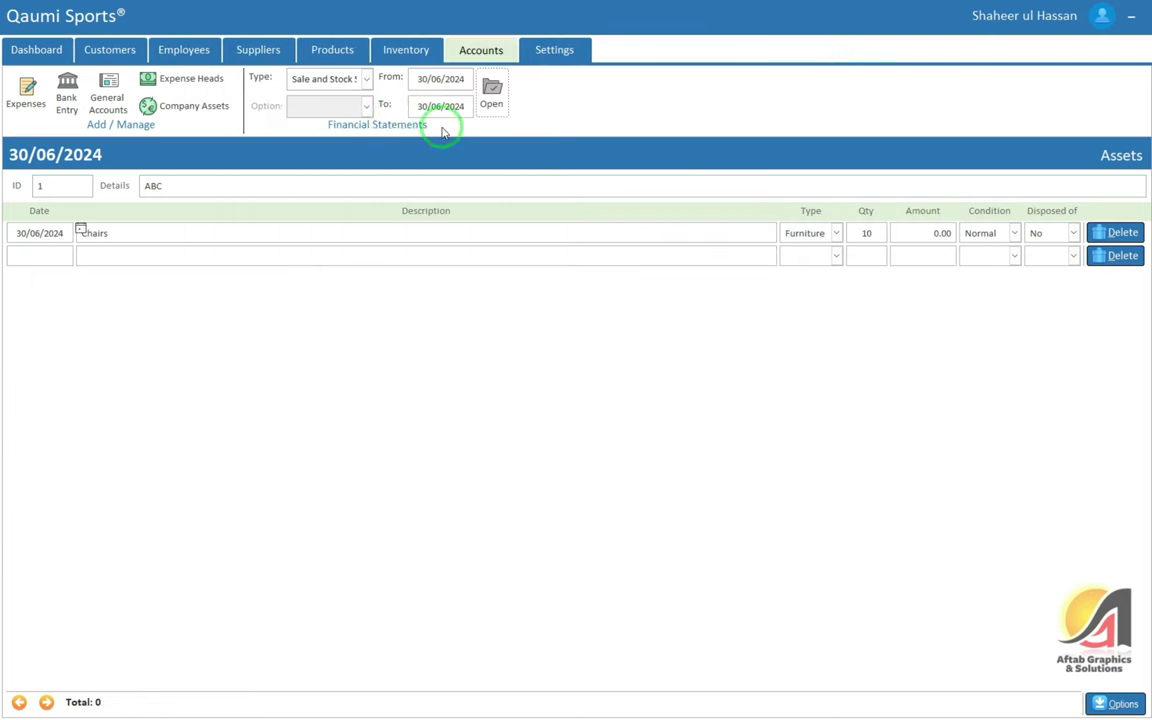
# Preview the Cash Book report, then close it
pyautogui.click(368, 80)
pyautogui.click(320, 123)
pyautogui.click(490, 95)
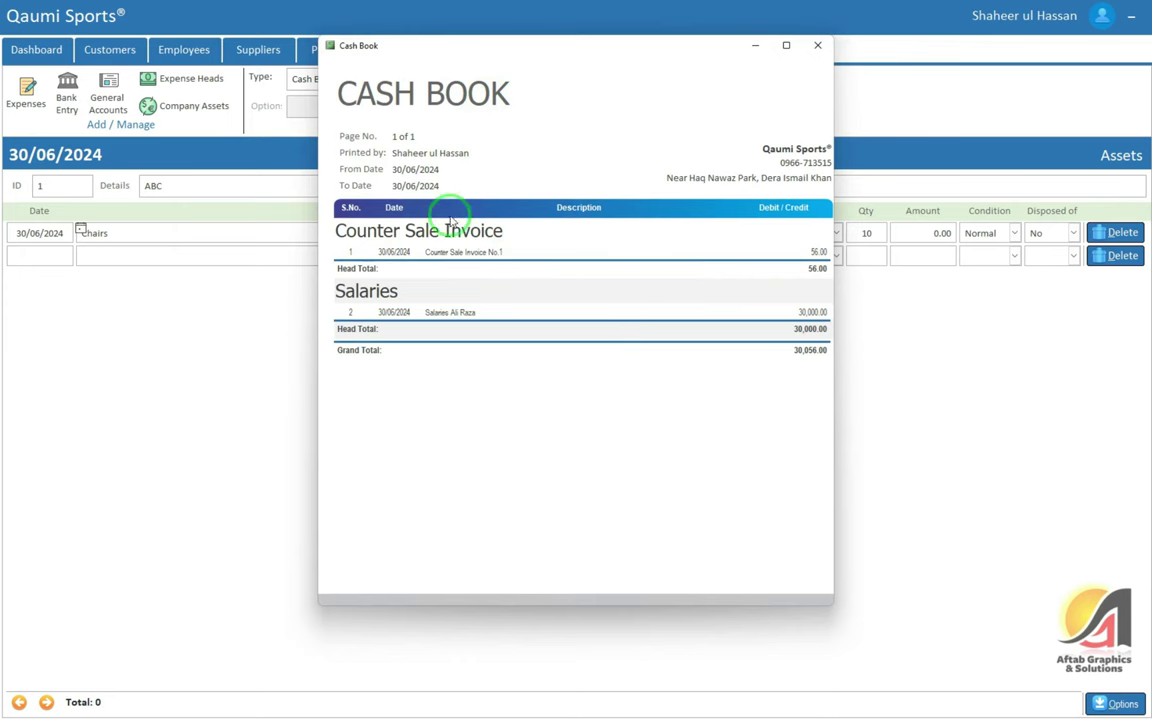
pyautogui.click(817, 46)
# Preview the Trial Balance showing 30,056.00 in credits, then close it
pyautogui.click(360, 78)
pyautogui.click(348, 136)
pyautogui.click(492, 93)
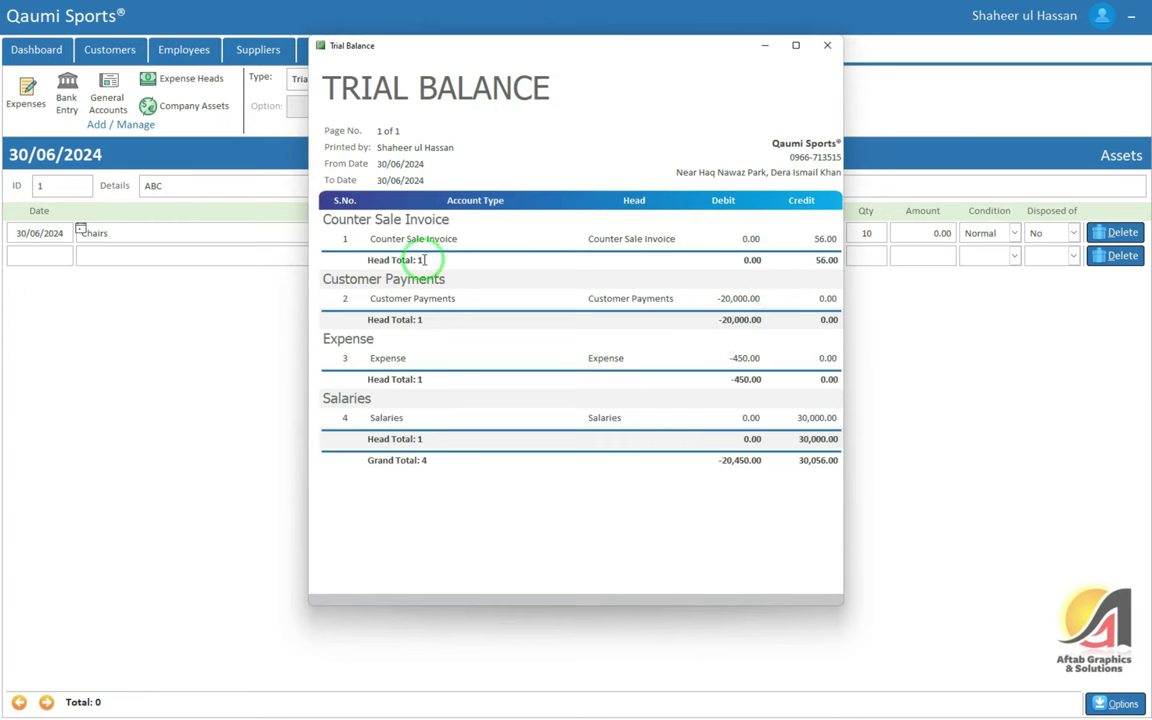
pyautogui.click(829, 47)
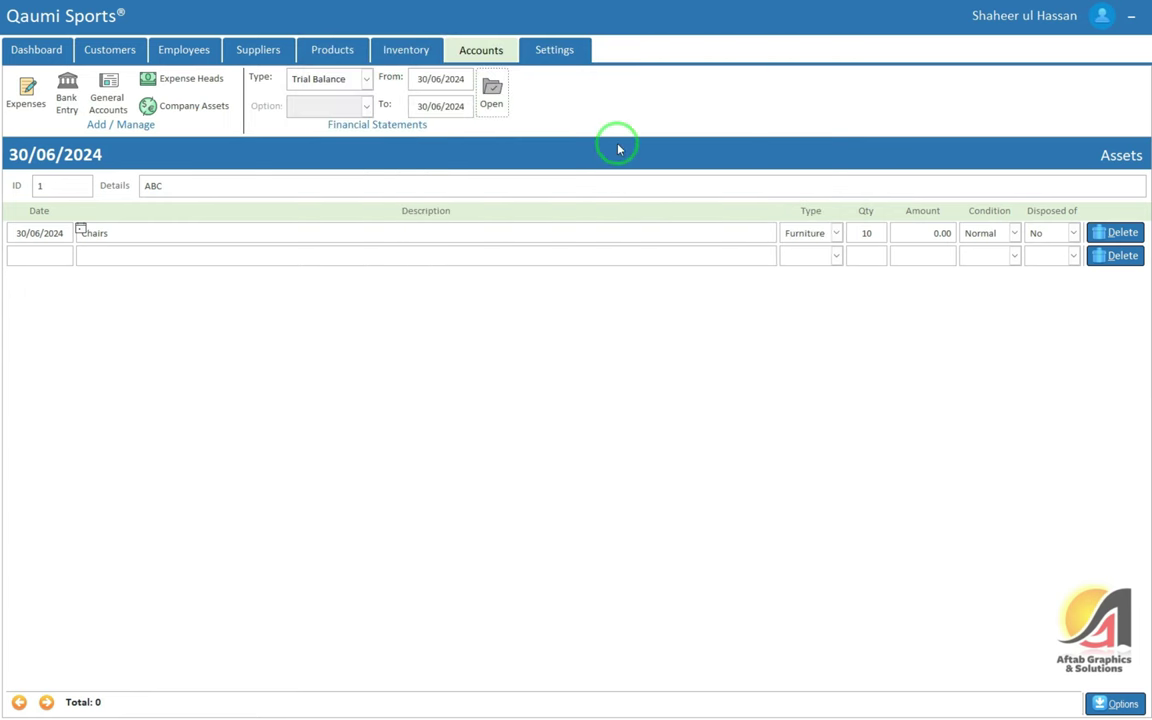
# Check that the admin user holds all nine Settings privileges, then bring up the database Backup page
pyautogui.click(552, 52)
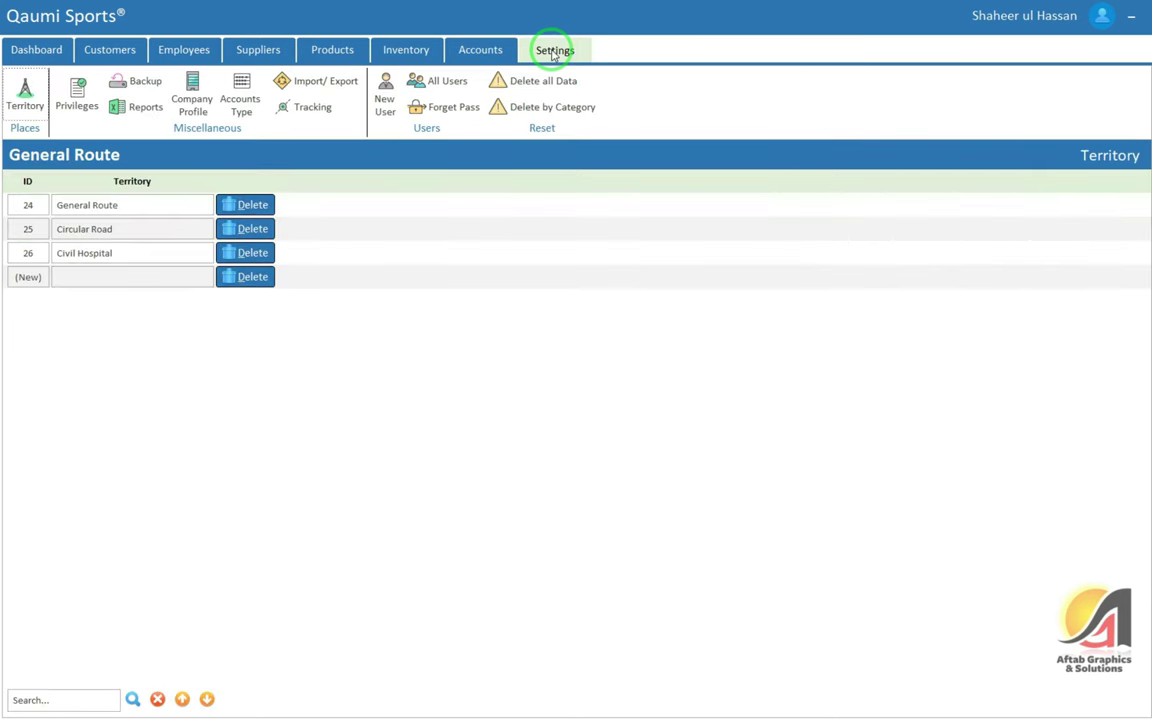
pyautogui.click(25, 95)
pyautogui.click(77, 95)
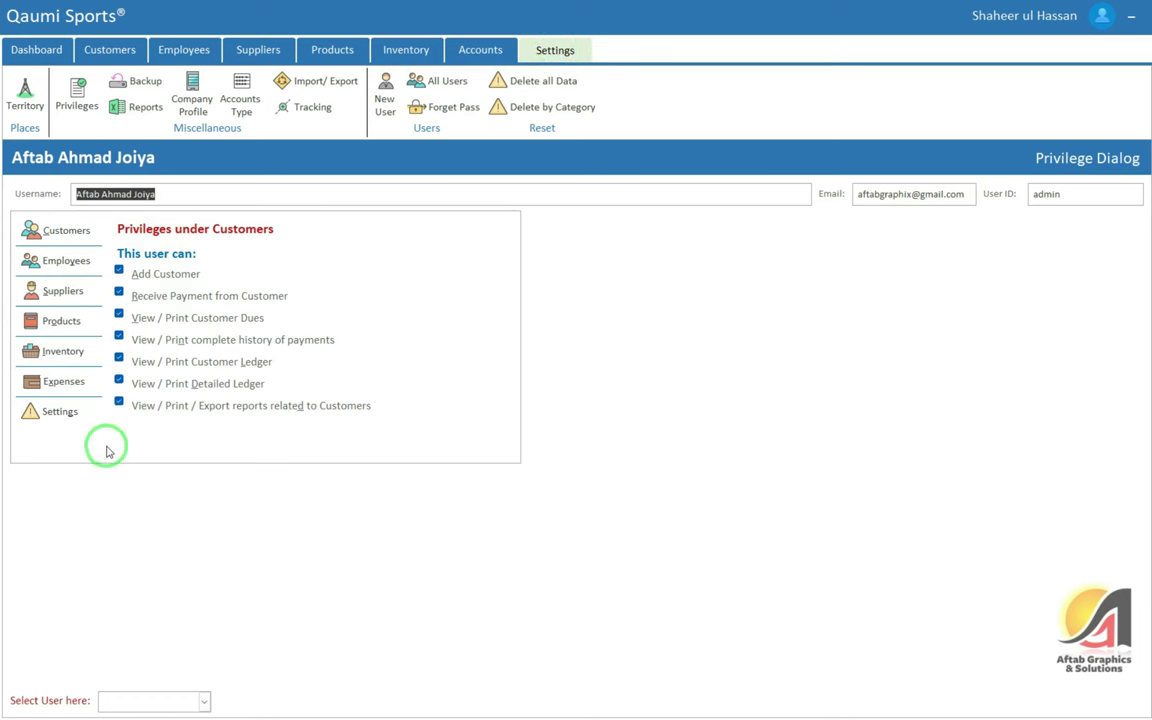
pyautogui.click(66, 411)
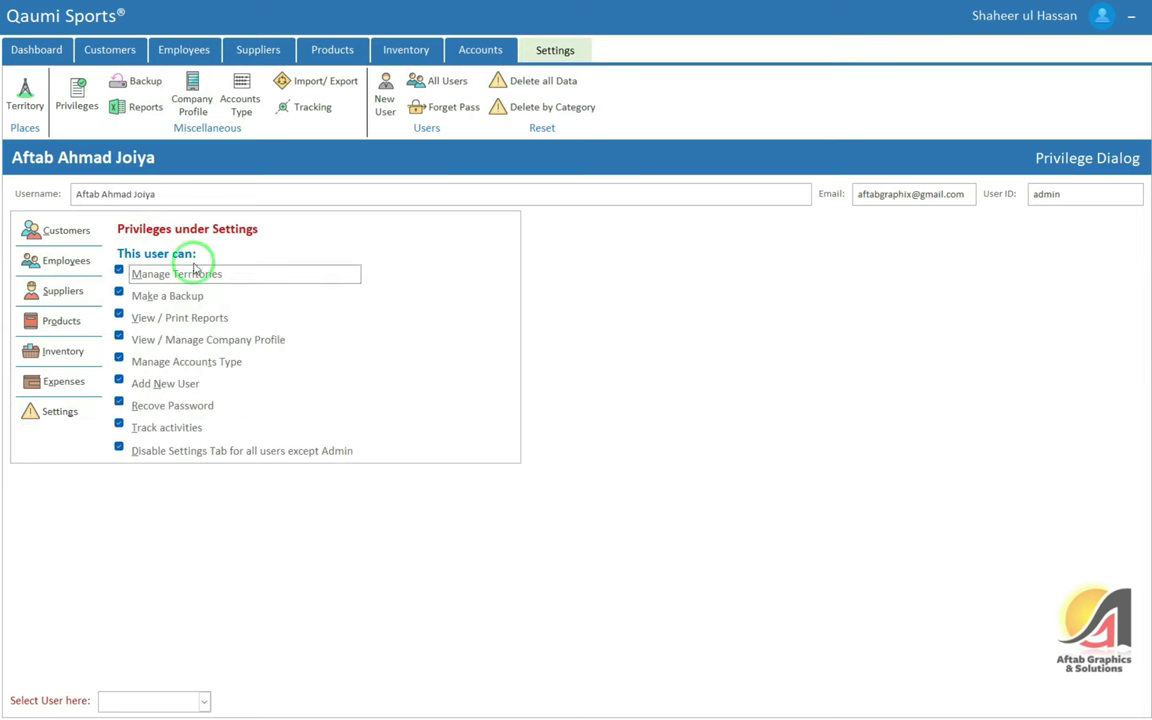
pyautogui.click(145, 81)
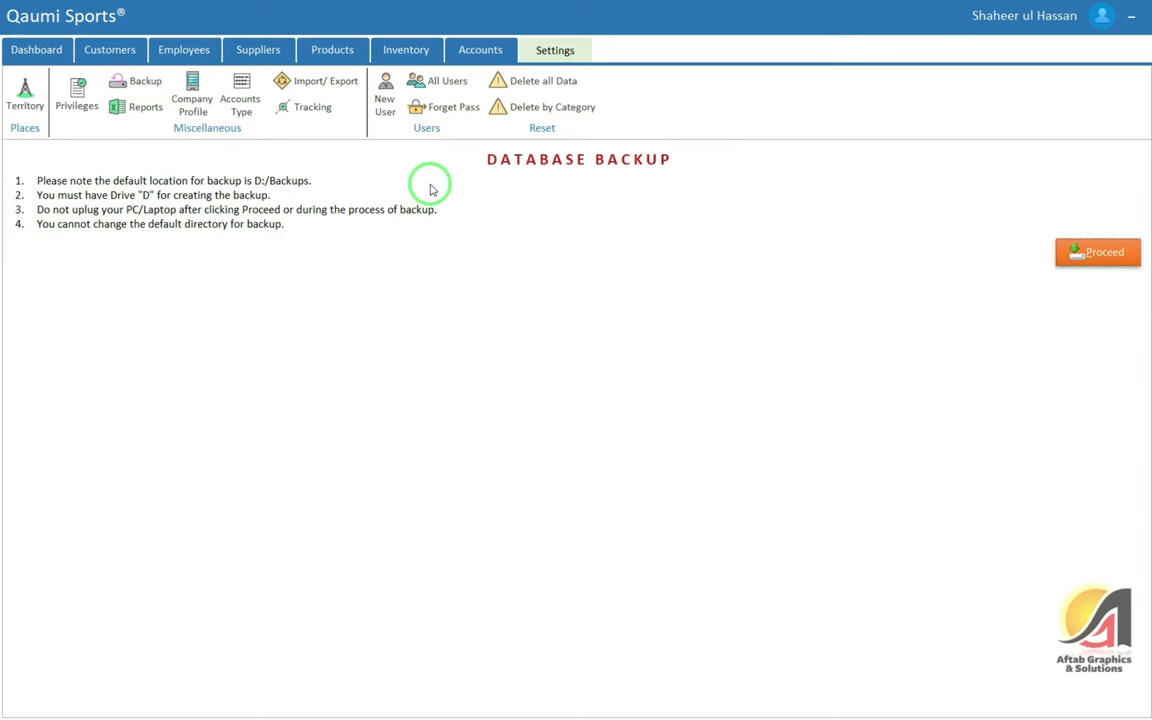
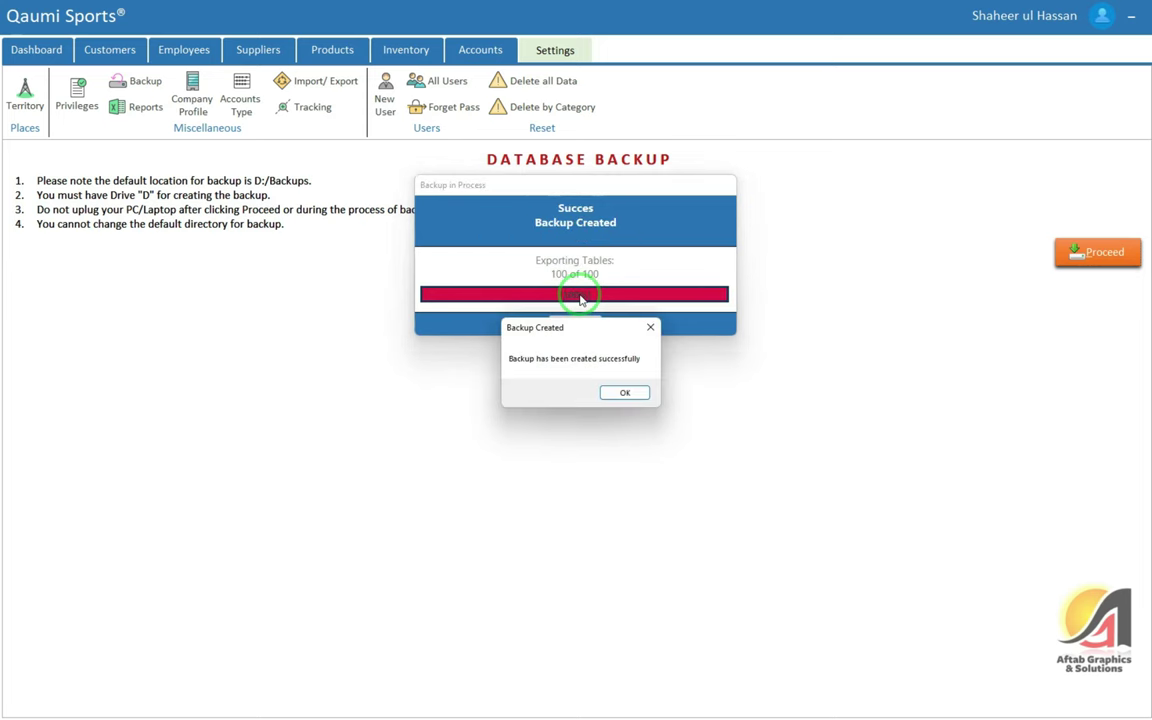
# Dismiss the Backup Created message and check the new backup file in D:\Backups
pyautogui.click(620, 393)
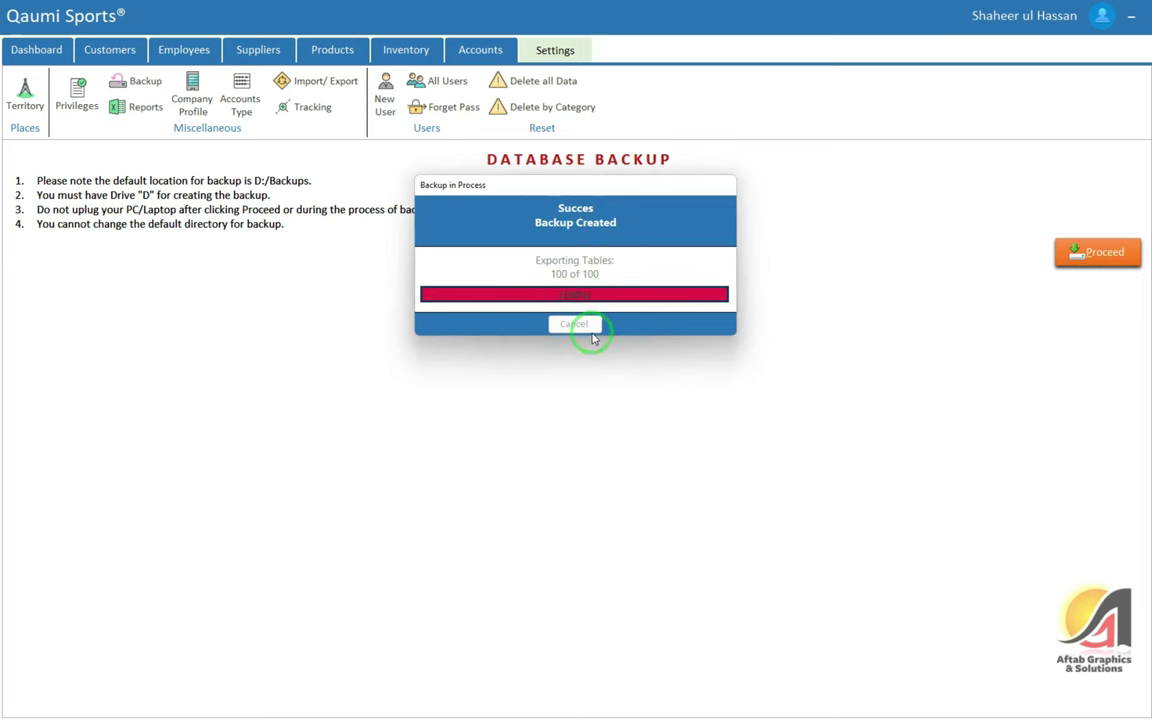
pyautogui.click(592, 331)
pyautogui.click(244, 122)
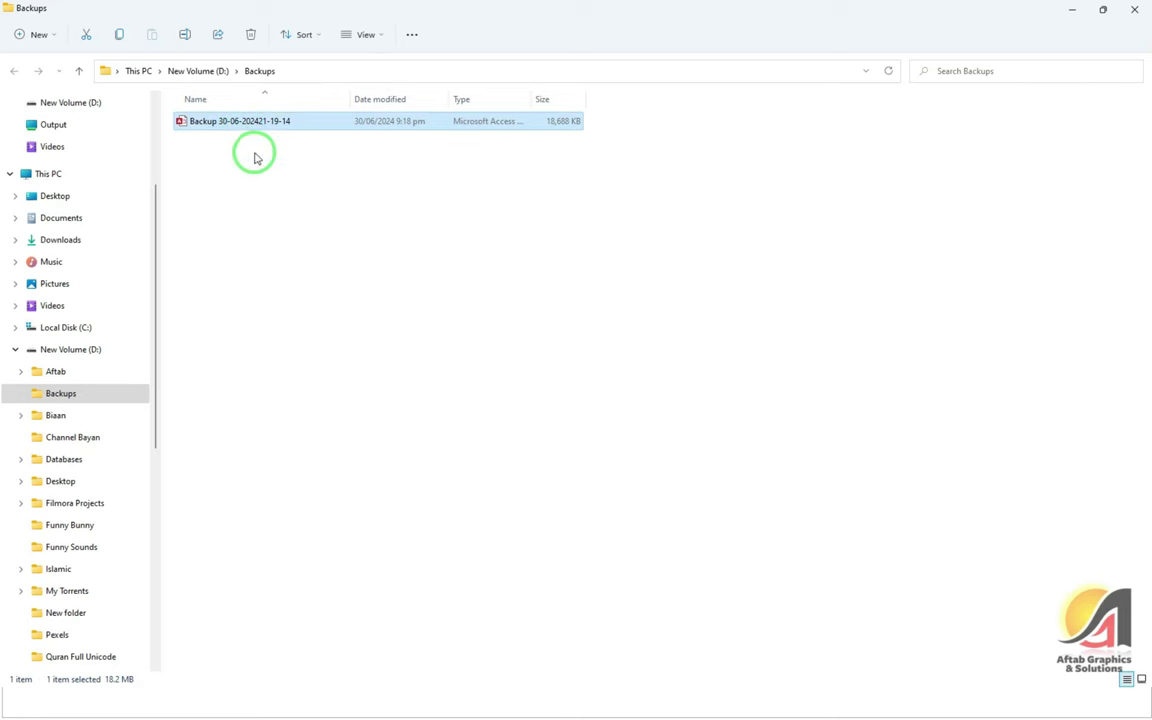
pyautogui.click(290, 240)
pyautogui.hotkey('alt', 'Tab')
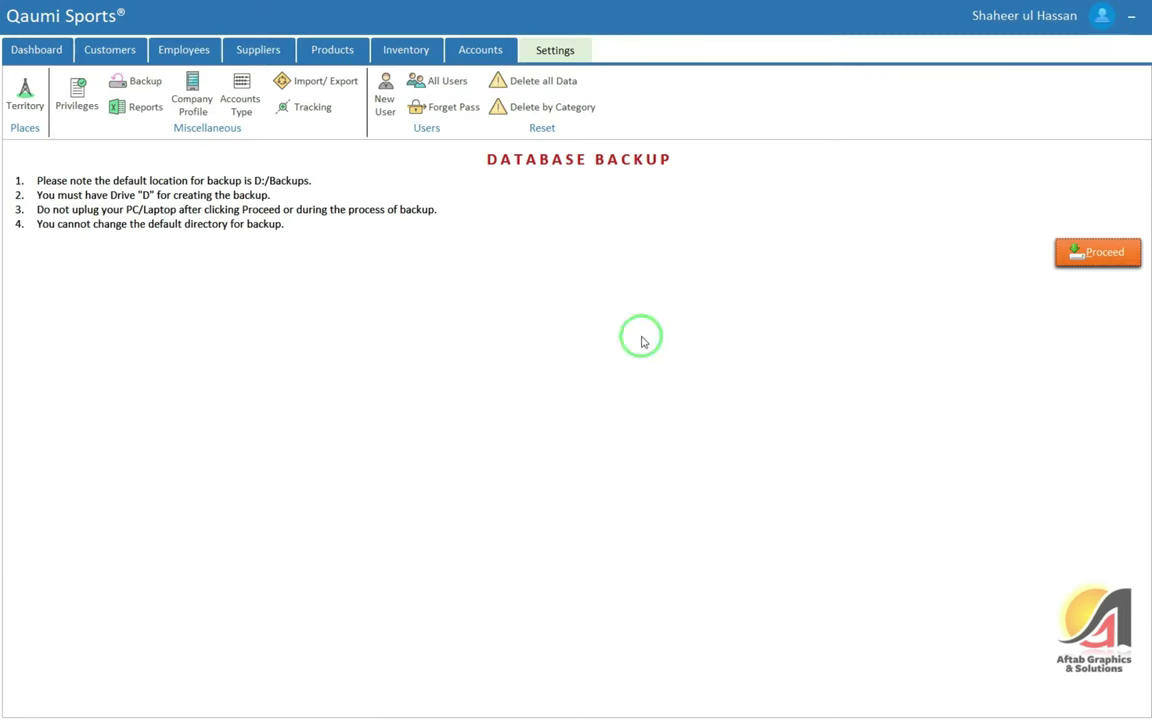
# Browse the reports list and view the Employee Ledger report with blank From and To dates
pyautogui.click(142, 107)
pyautogui.click(118, 242)
pyautogui.scroll(-7, 118, 250)
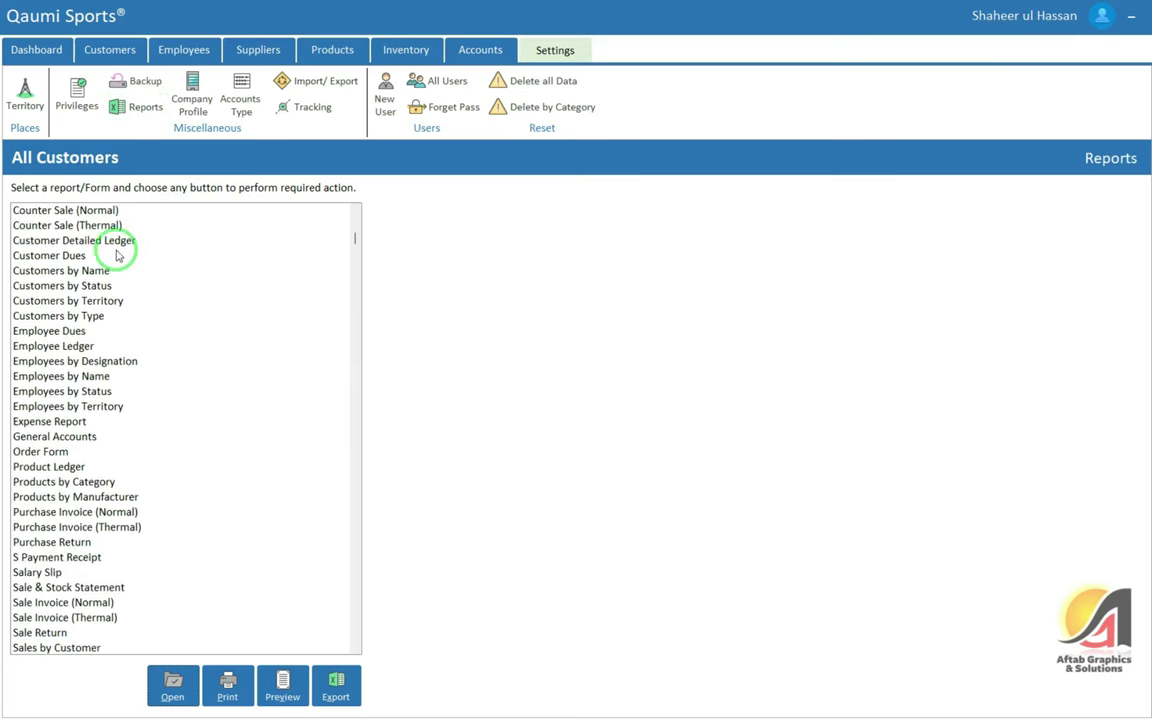
pyautogui.scroll(-3, 116, 262)
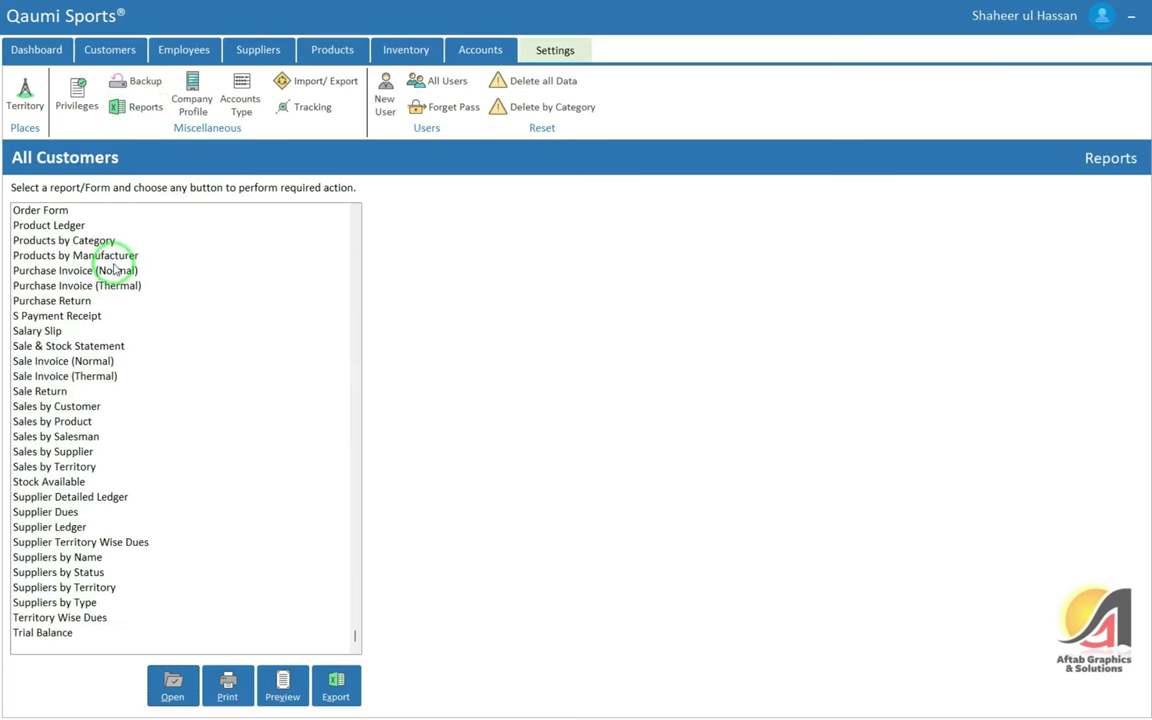
pyautogui.click(80, 602)
pyautogui.scroll(5, 160, 385)
pyautogui.click(155, 315)
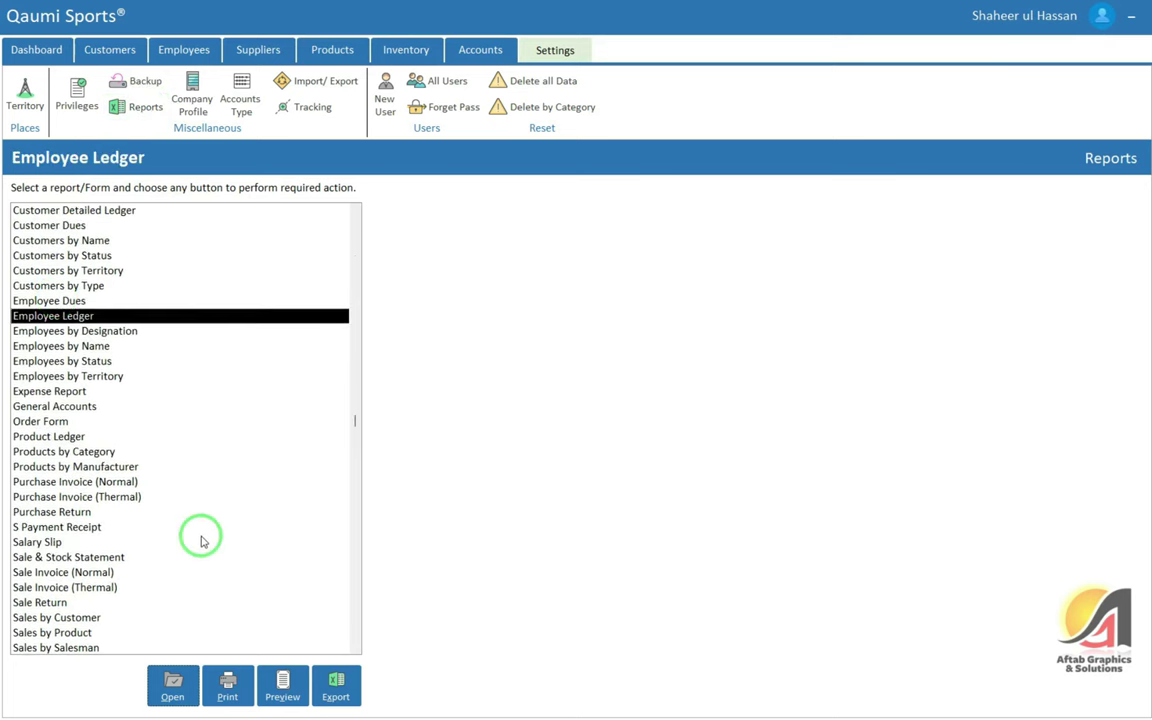
pyautogui.click(186, 684)
pyautogui.click(560, 269)
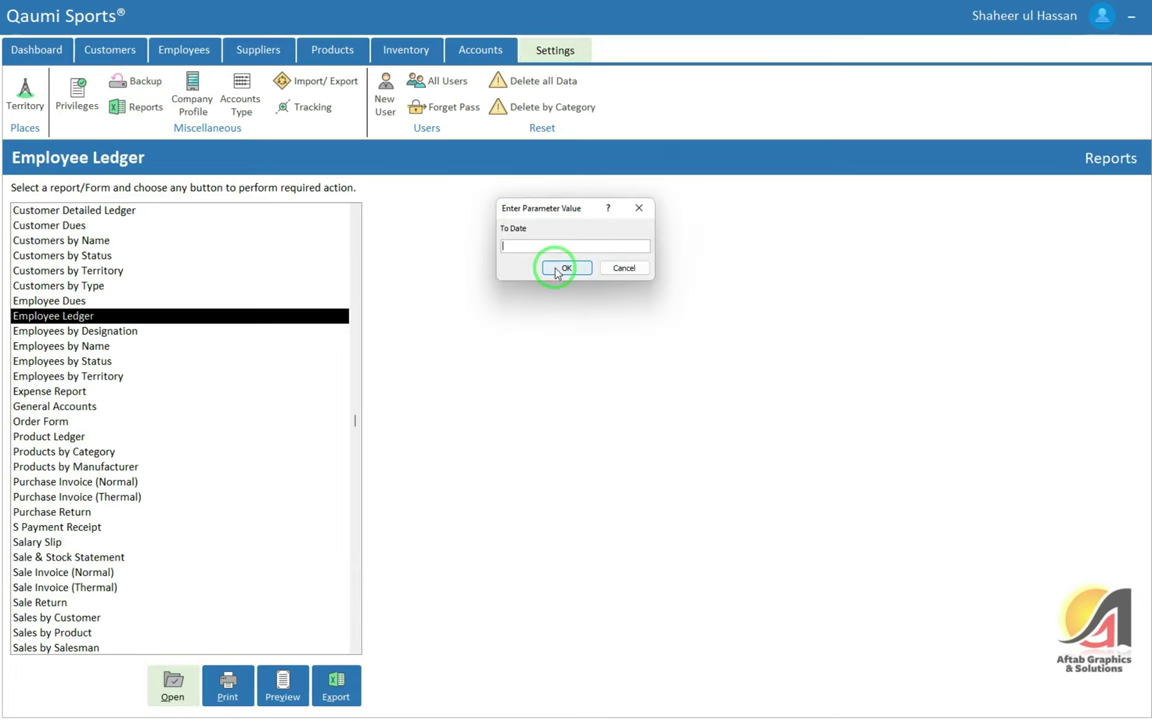
pyautogui.click(559, 269)
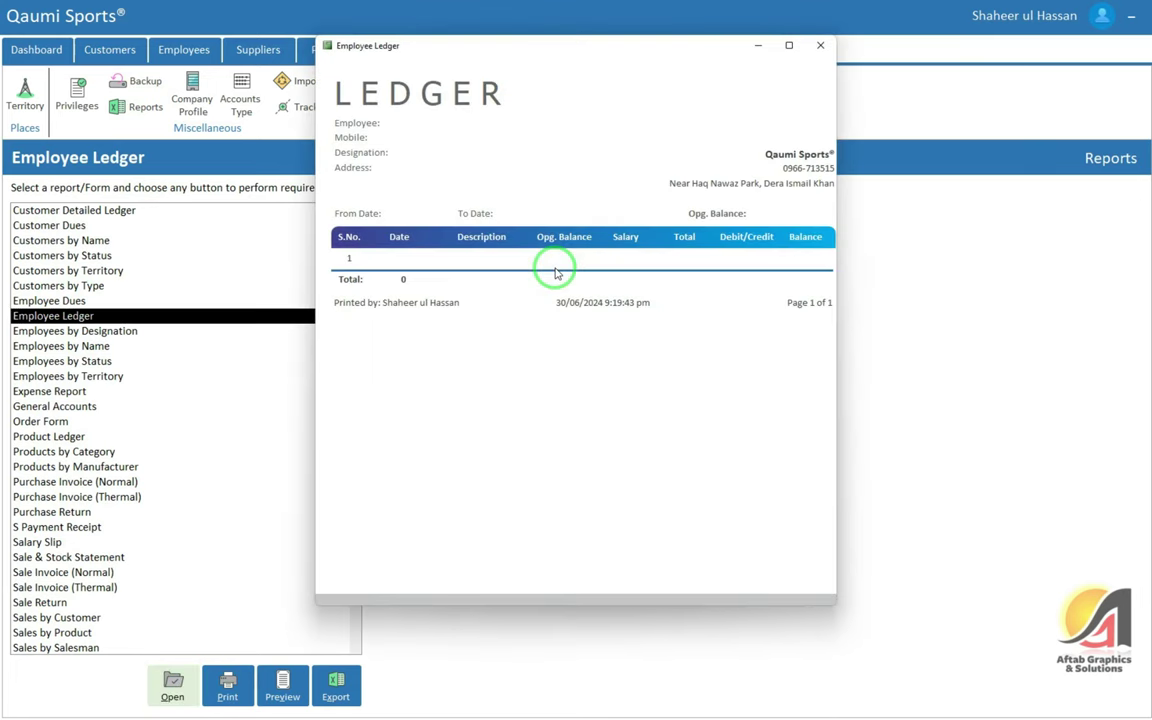
pyautogui.click(820, 42)
# View the Employees by Designation report, then close it
pyautogui.click(198, 329)
pyautogui.scroll(-1, 229, 363)
pyautogui.scroll(-1, 229, 363)
pyautogui.click(178, 688)
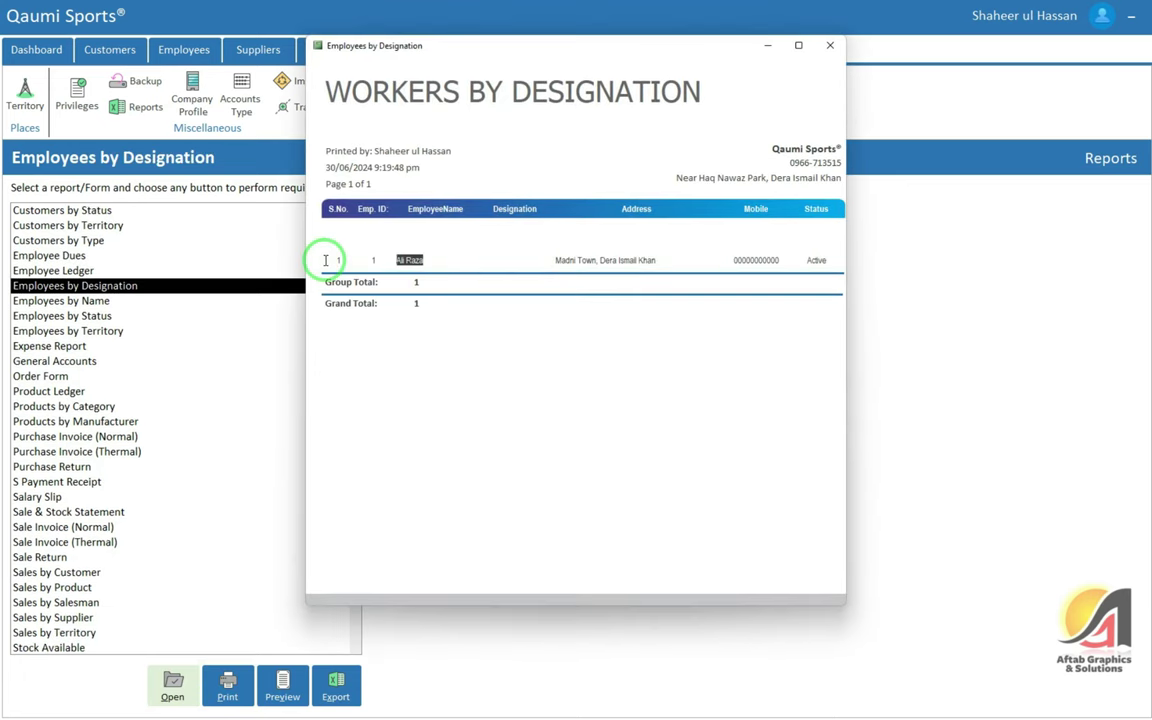
pyautogui.click(829, 45)
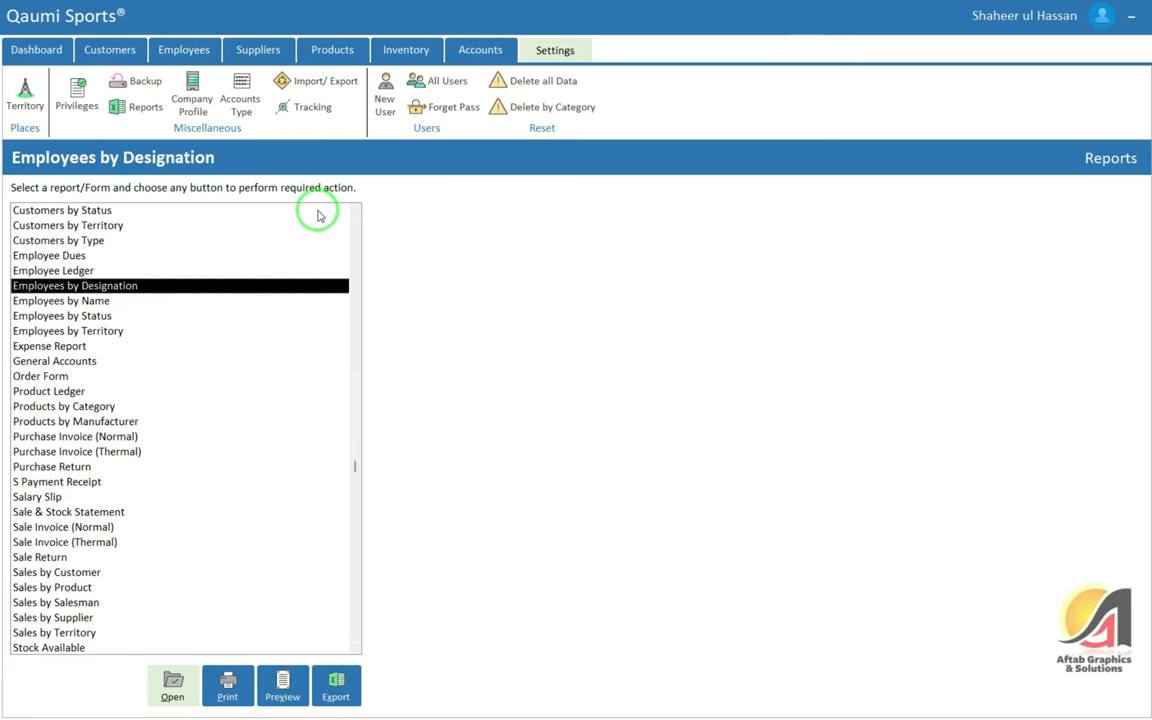
# Browse Company Profile, Accounts Type and Import/Export, ending on the Tracking activity log
pyautogui.click(195, 98)
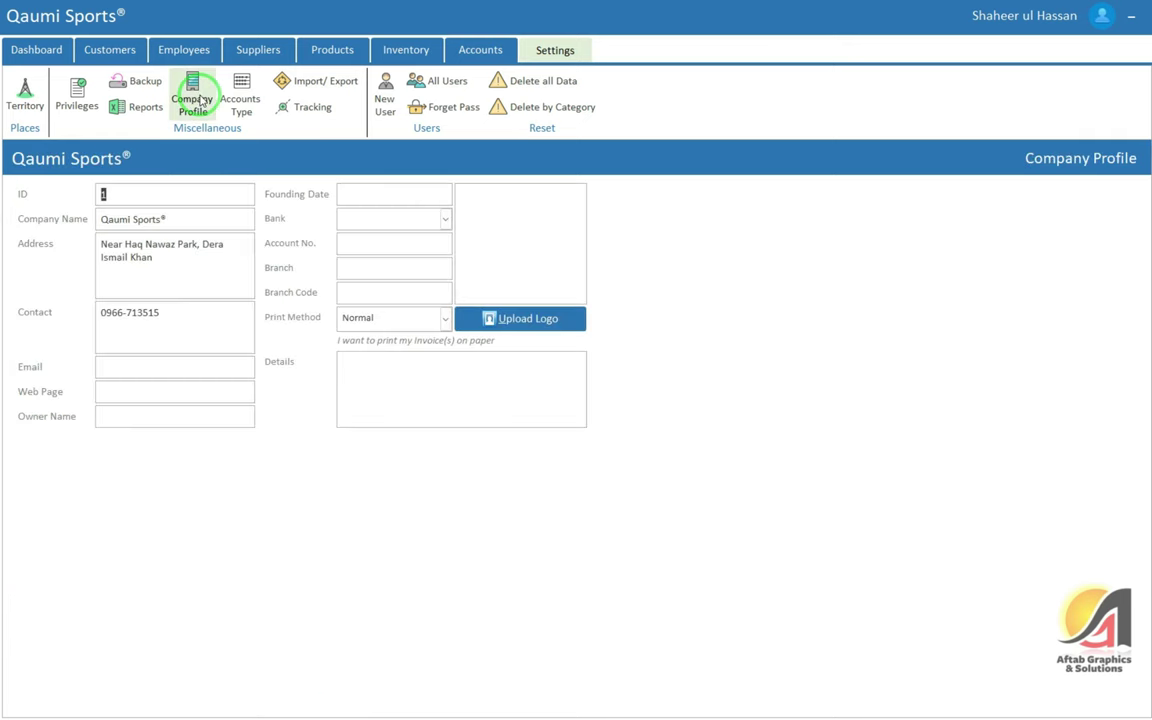
pyautogui.click(250, 108)
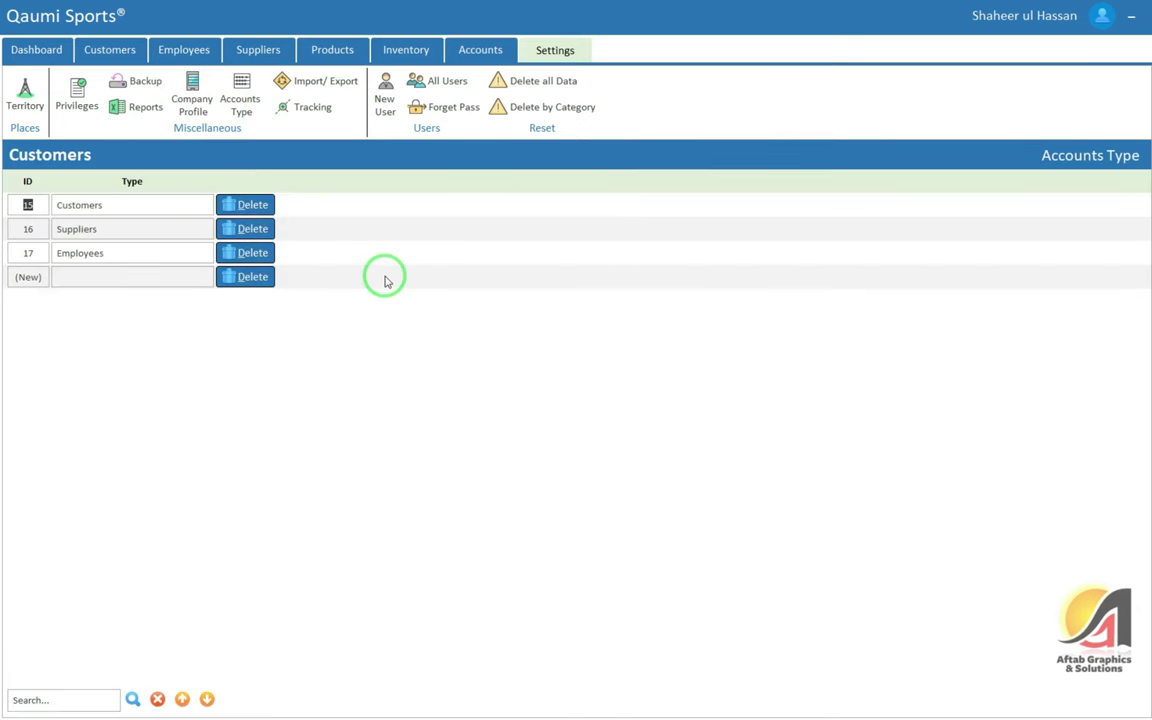
pyautogui.click(322, 86)
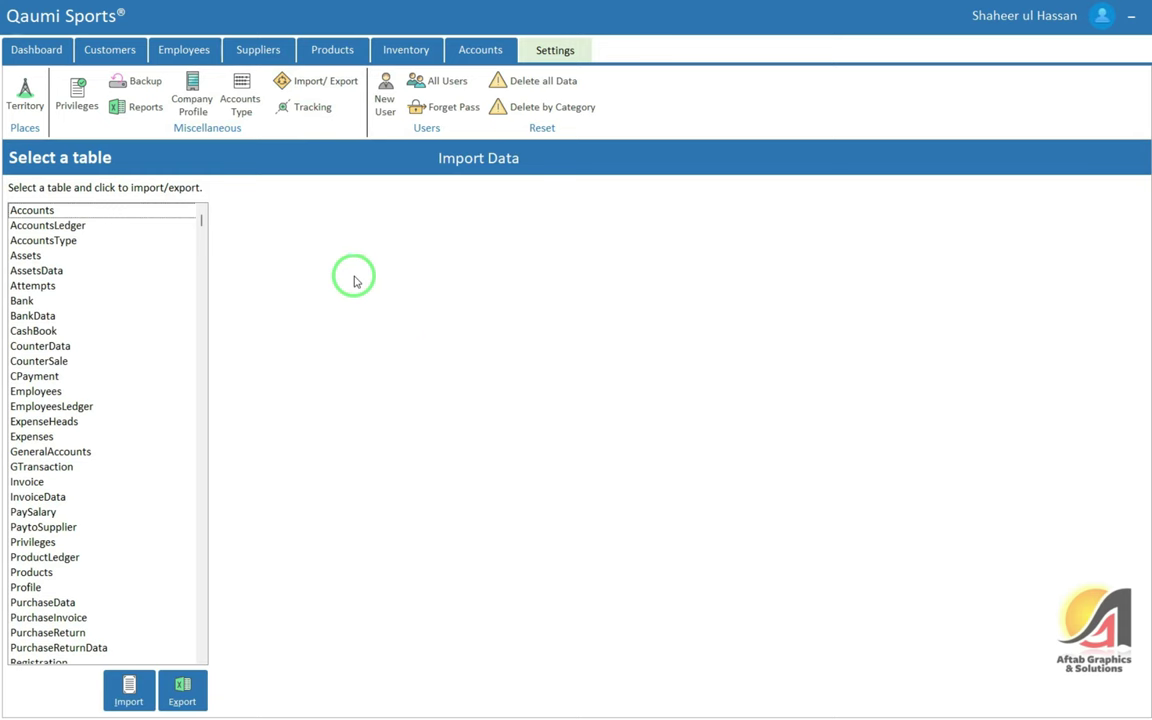
pyautogui.click(303, 107)
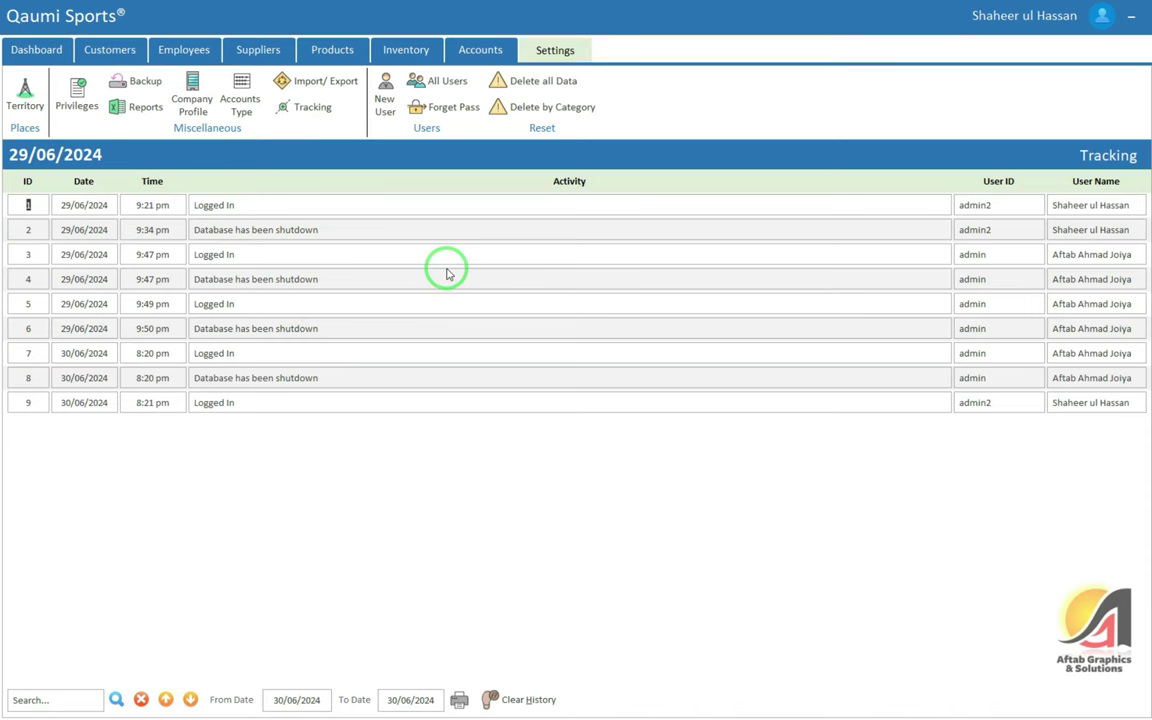
# Inspect row 9 of the tracking log and print today's activity log
pyautogui.moveTo(176, 403); pyautogui.dragTo(110, 401)
pyautogui.click(278, 401)
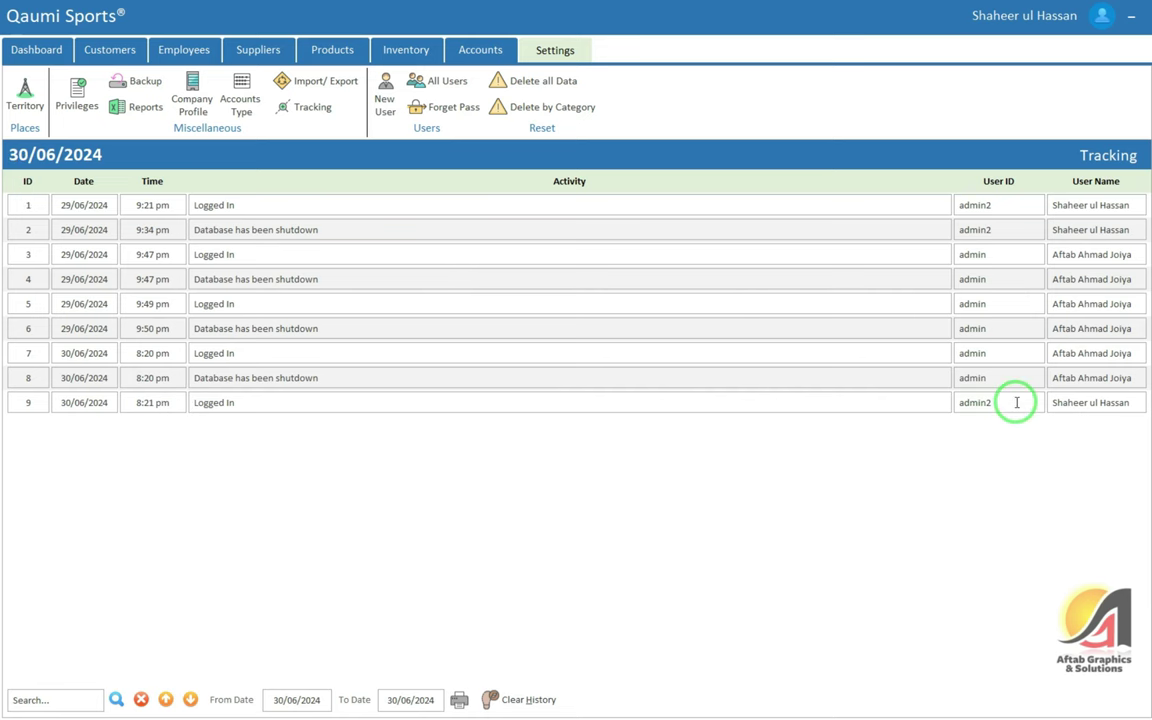
pyautogui.moveTo(1017, 402); pyautogui.dragTo(943, 400)
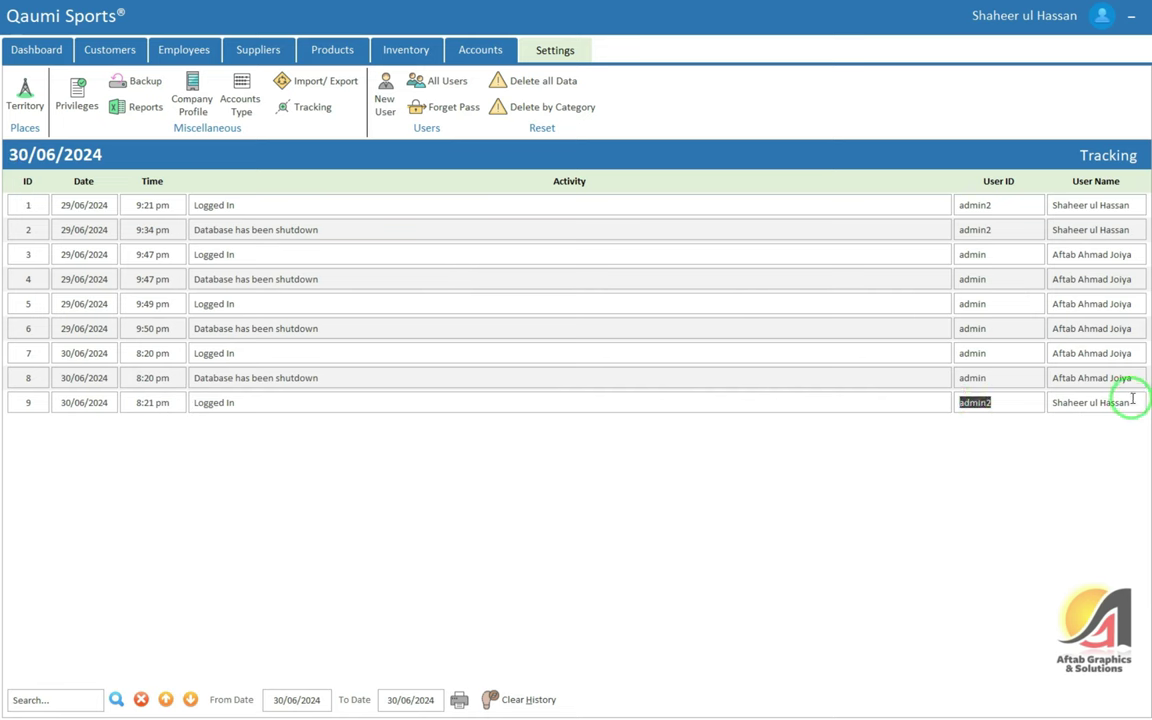
pyautogui.moveTo(1132, 398); pyautogui.dragTo(1050, 402)
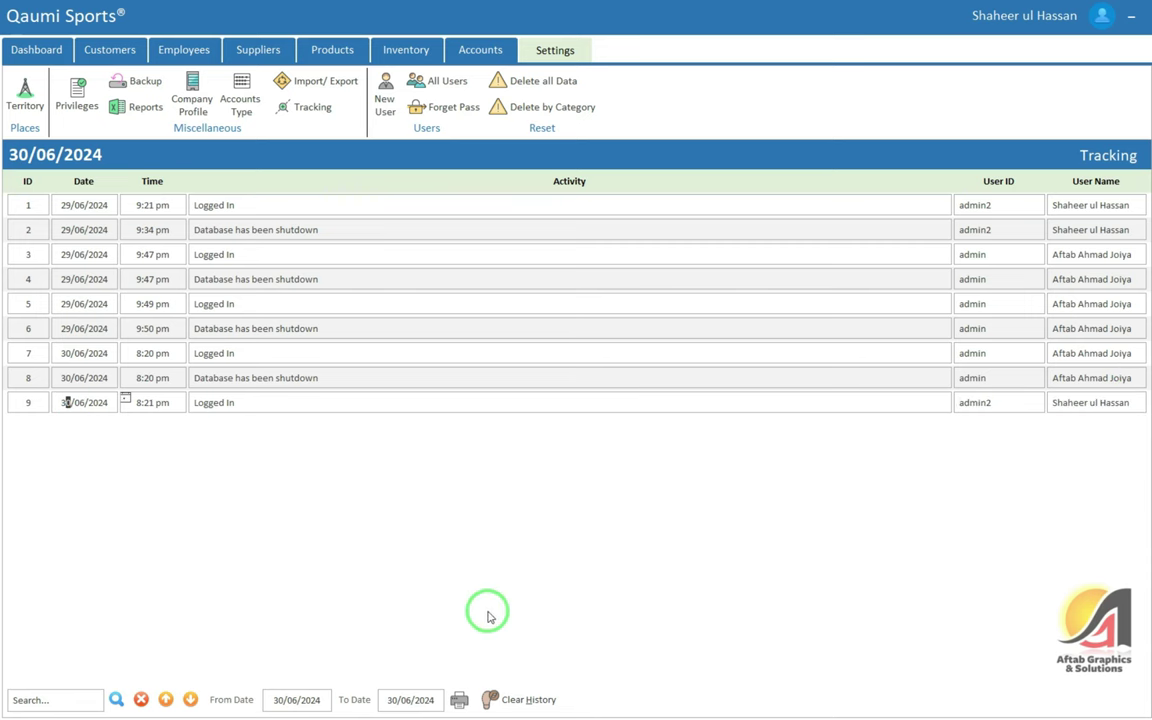
pyautogui.click(459, 699)
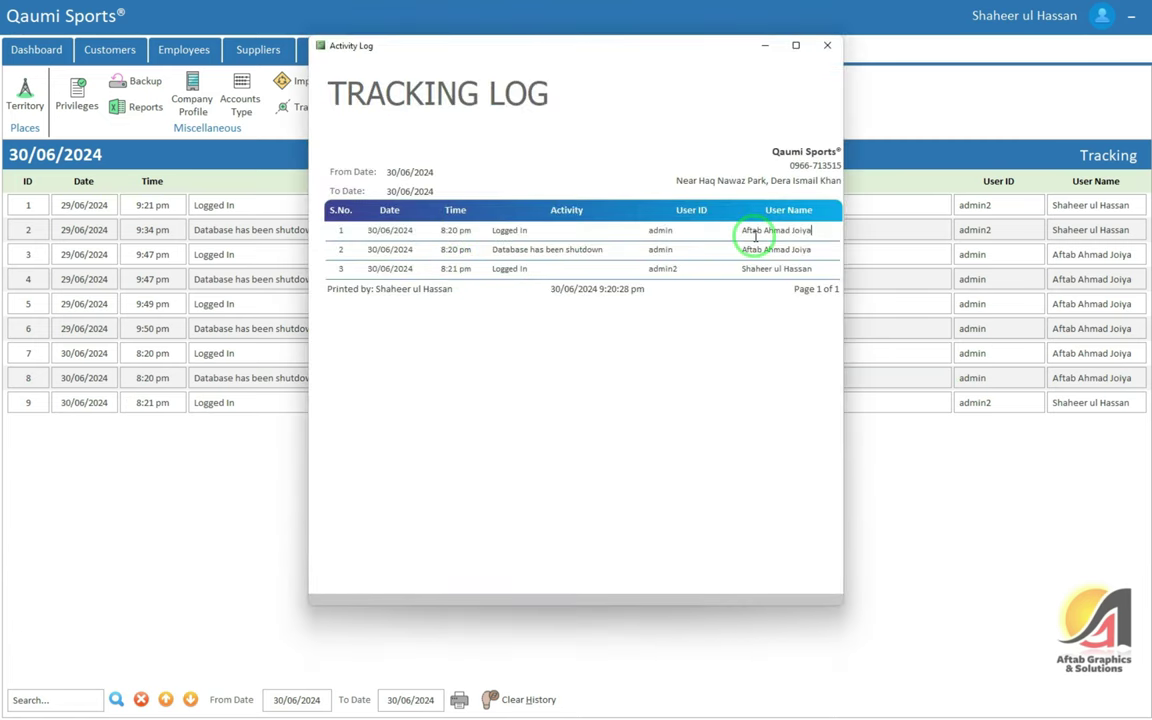
pyautogui.click(827, 45)
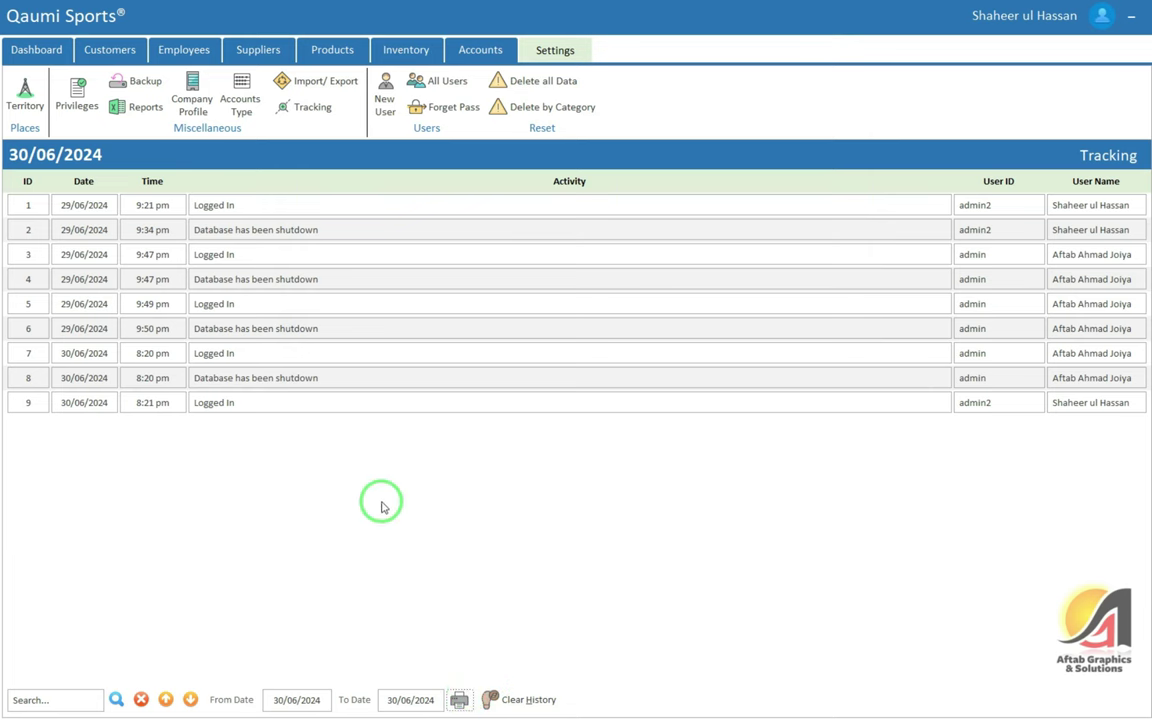
# Print the tracking log again with the From Date set to 29/06/2024
pyautogui.click(283, 699)
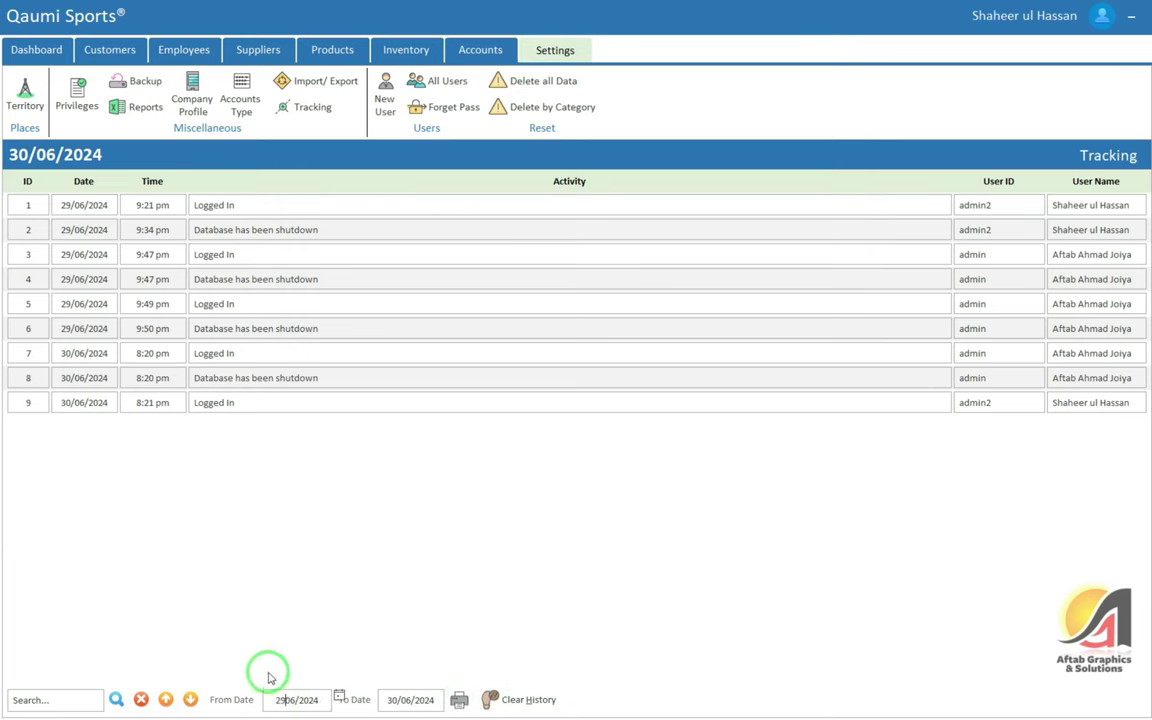
pyautogui.click(459, 699)
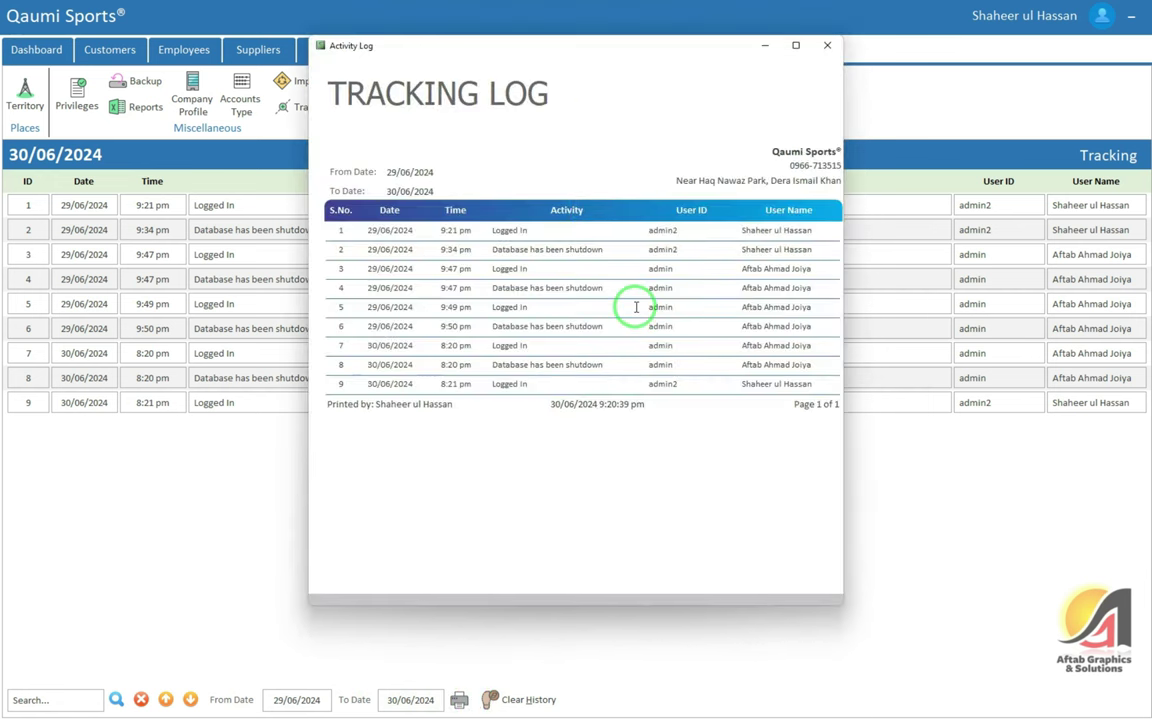
pyautogui.click(827, 45)
# Clear the tracking history and confirm the log is emptied
pyautogui.click(518, 700)
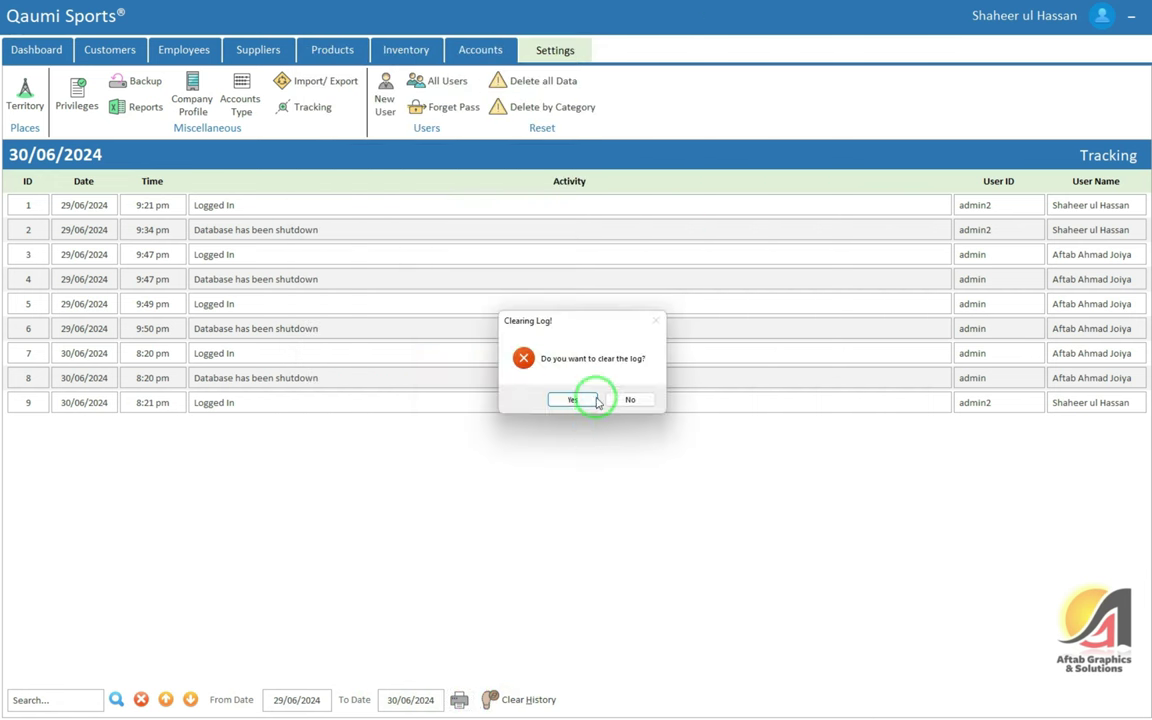
pyautogui.click(585, 400)
pyautogui.click(601, 395)
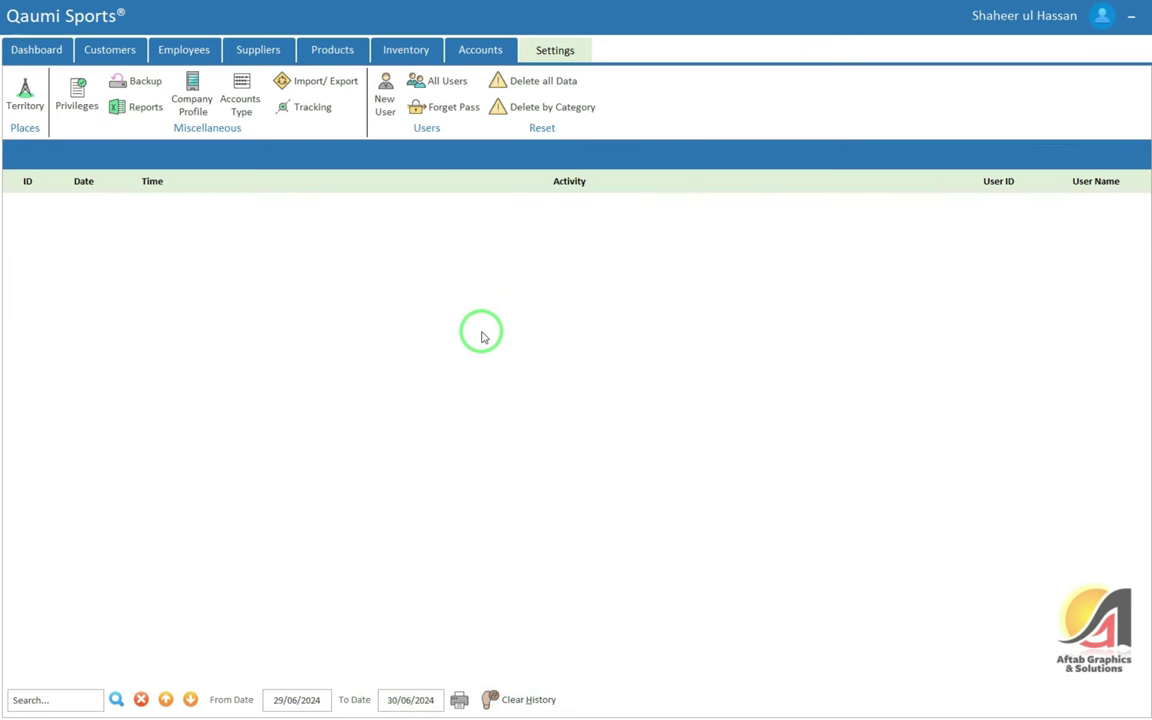
# Open the add-user form, cancel a stray save-file dialog, and close the form
pyautogui.click(388, 113)
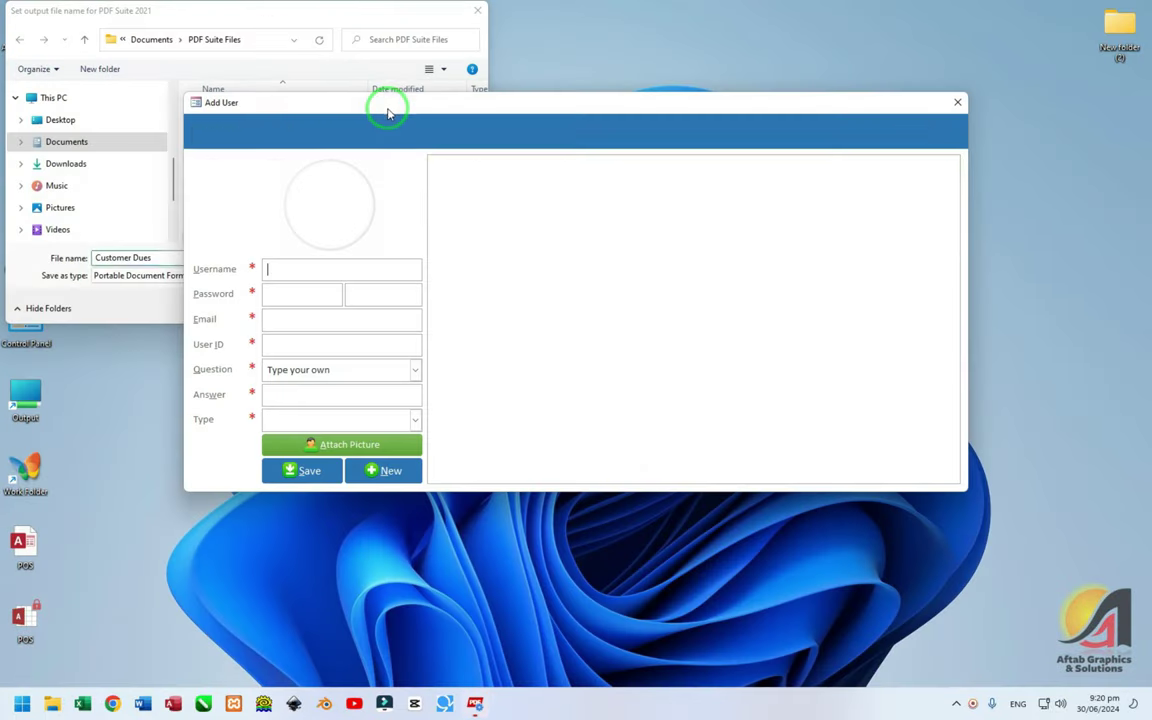
pyautogui.click(232, 12)
pyautogui.click(451, 308)
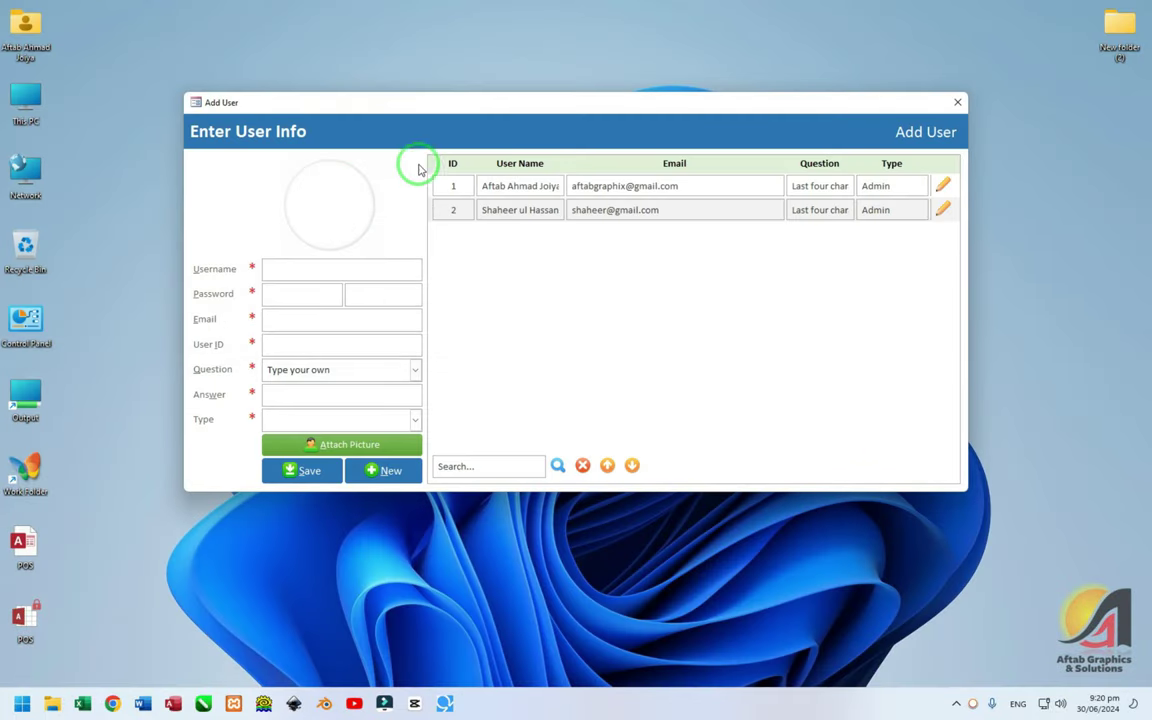
pyautogui.click(957, 102)
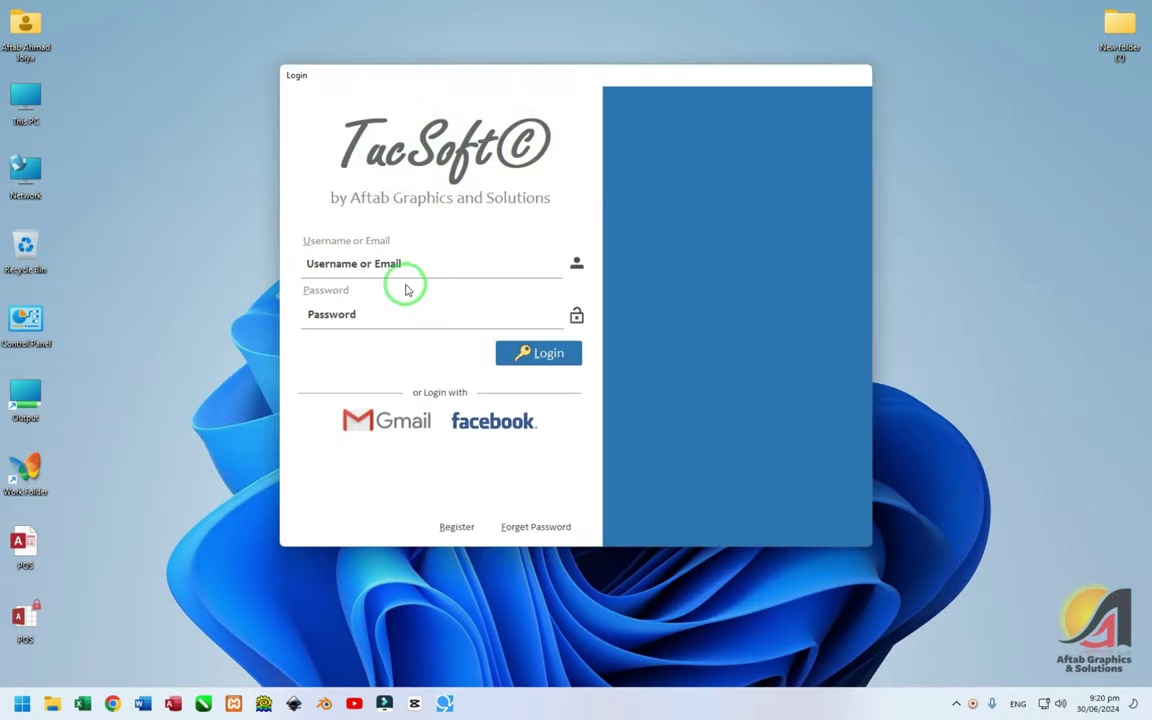
# Log back in, retrying the password after two Wrong Password errors
pyautogui.click(404, 266)
pyautogui.press('Tab')
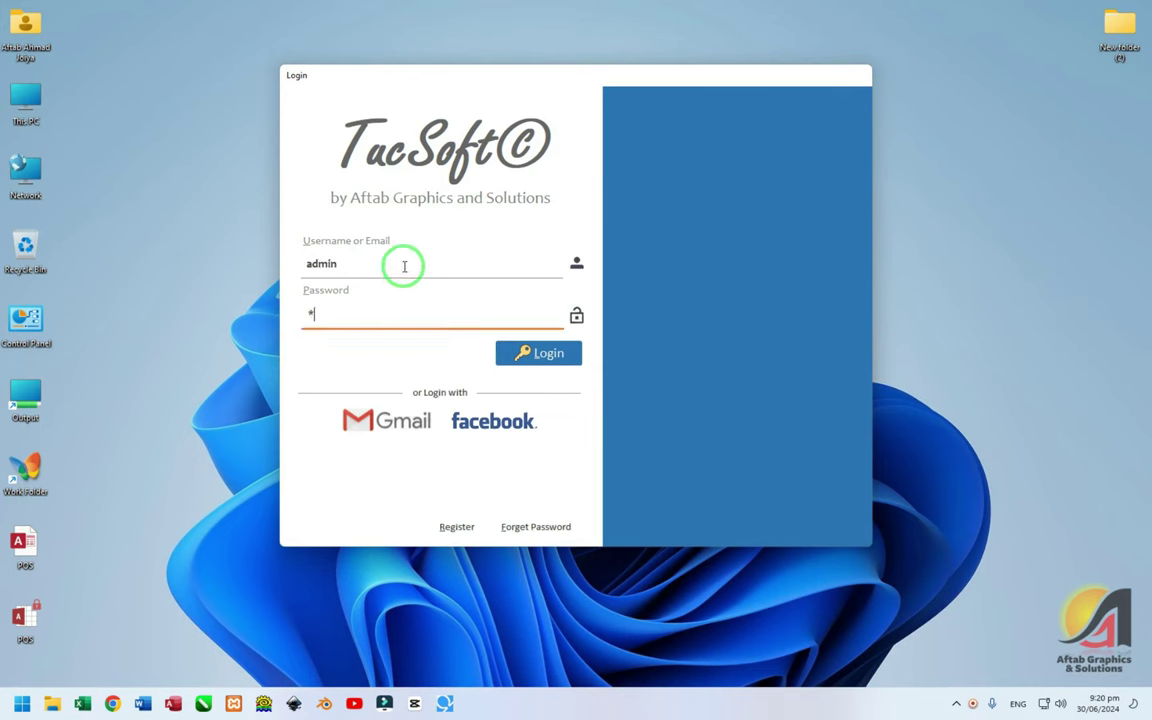
pyautogui.write('123')
pyautogui.press('Return')
pyautogui.click(630, 392)
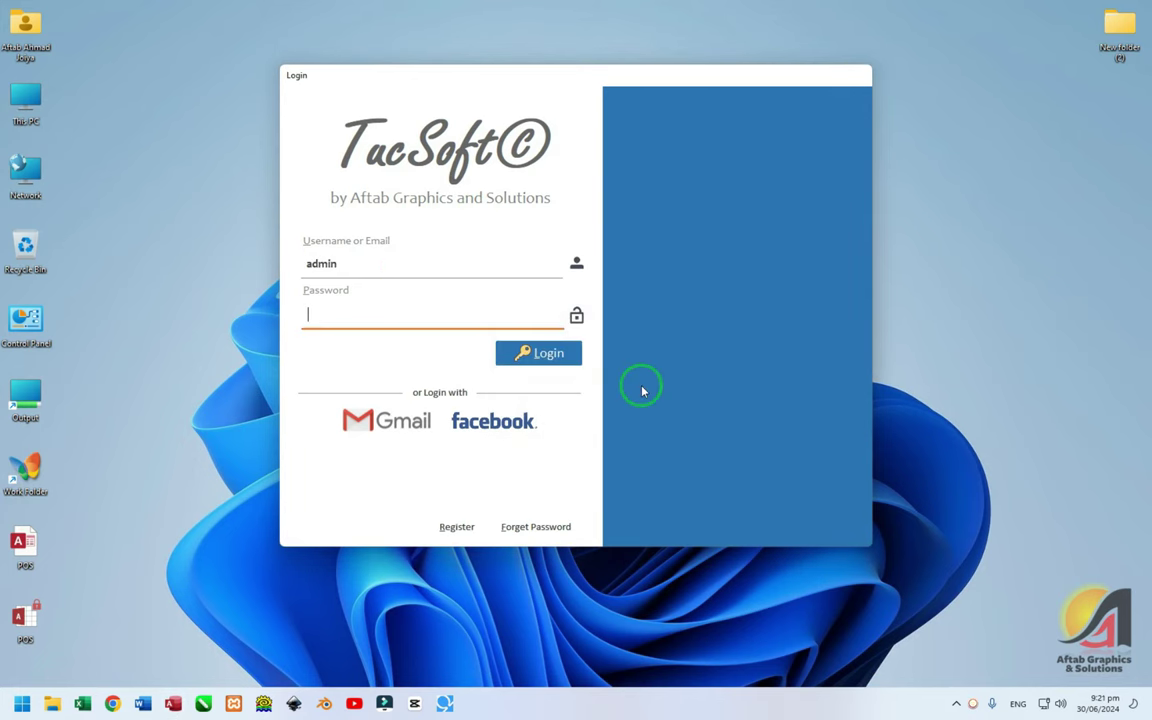
pyautogui.press('Return')
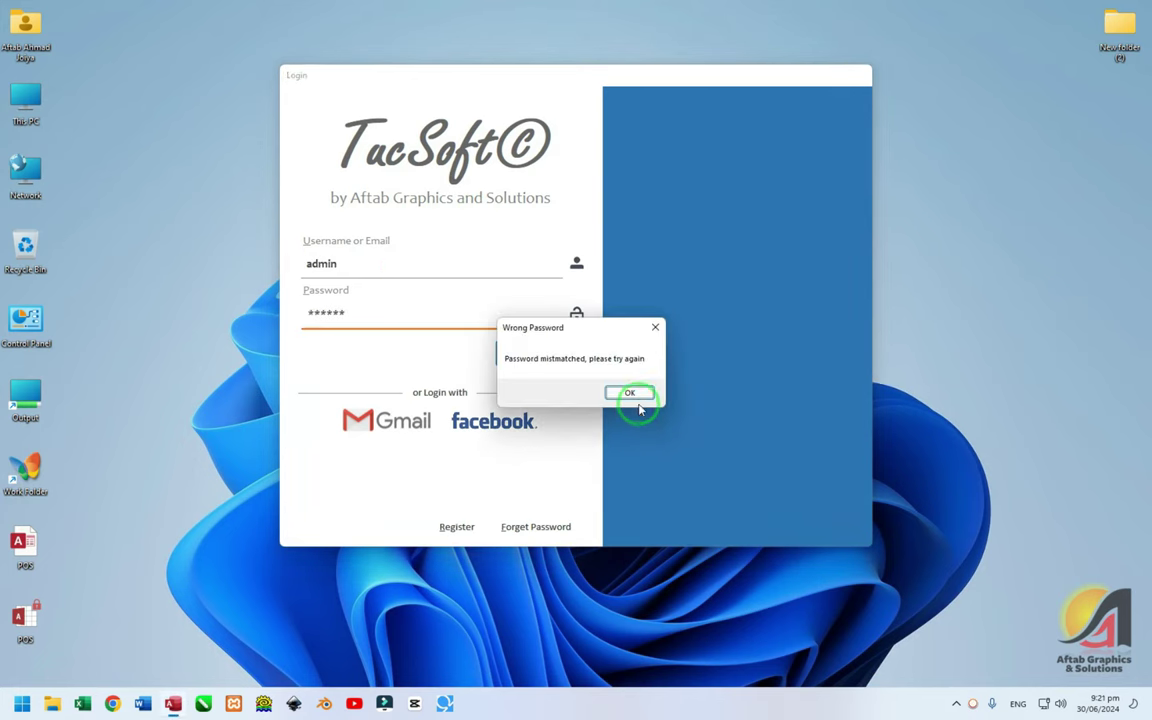
pyautogui.click(632, 393)
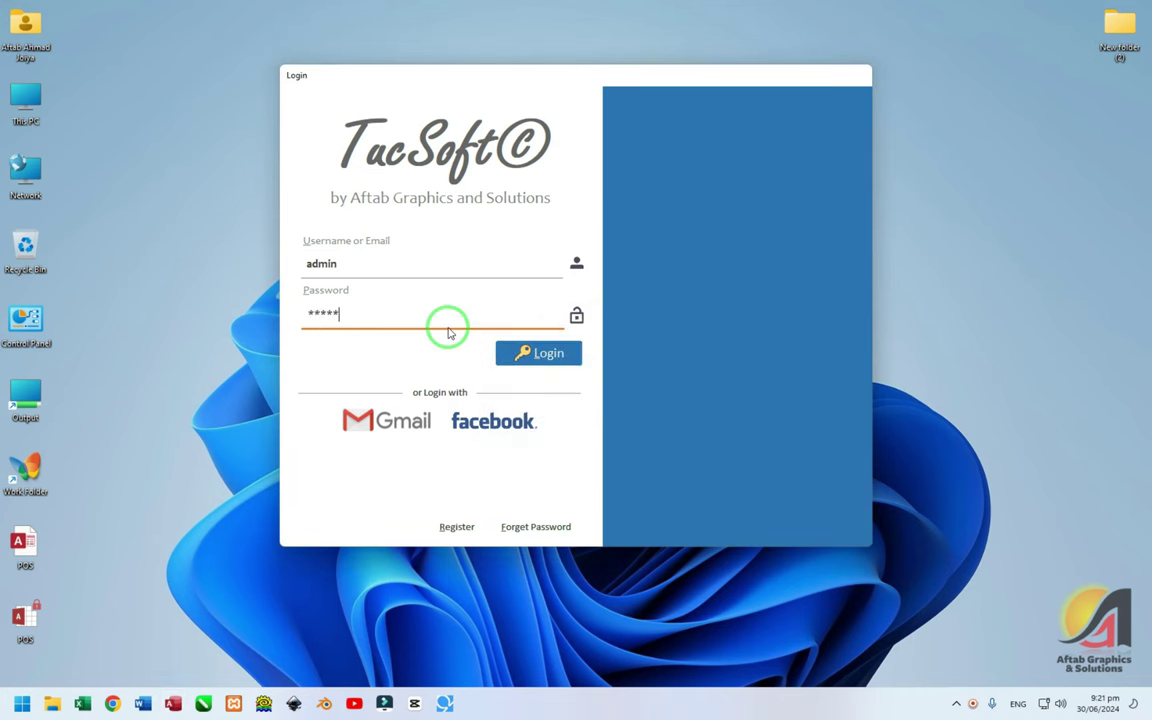
pyautogui.press('Return')
# Show the All Users list from Settings, then bring up password recovery
pyautogui.click(555, 48)
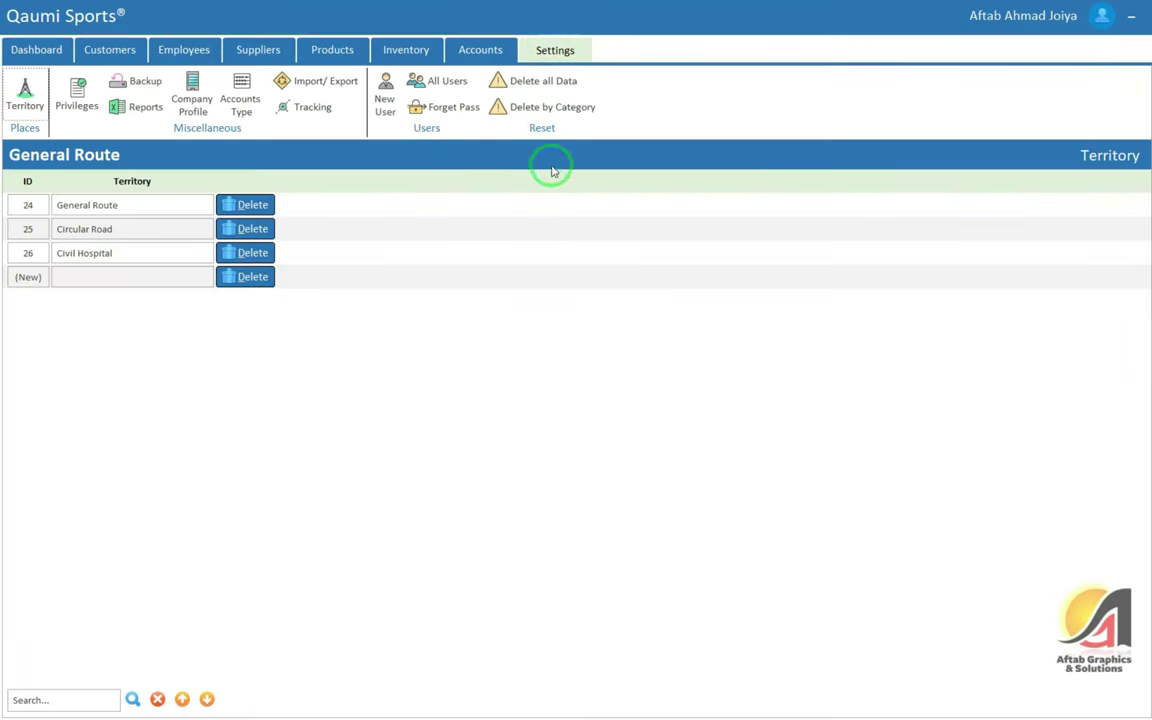
pyautogui.click(435, 80)
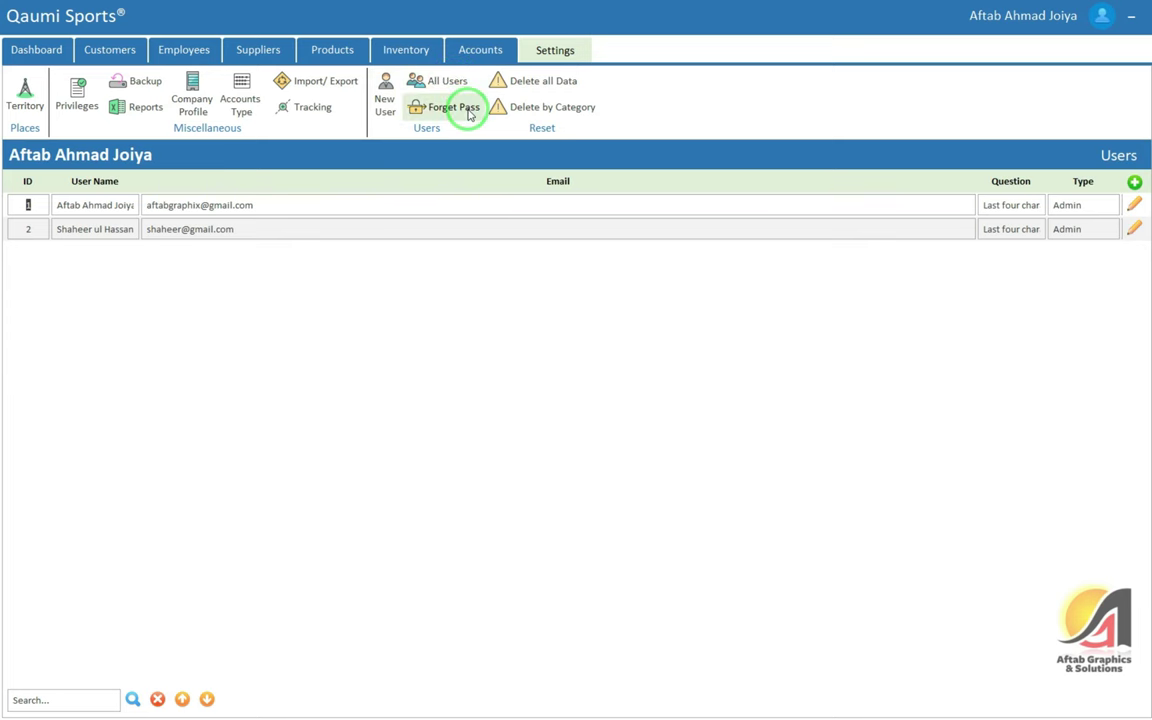
pyautogui.click(468, 110)
# Attempt password recovery for the second user with the CNIC answer; it is rejected
pyautogui.click(706, 227)
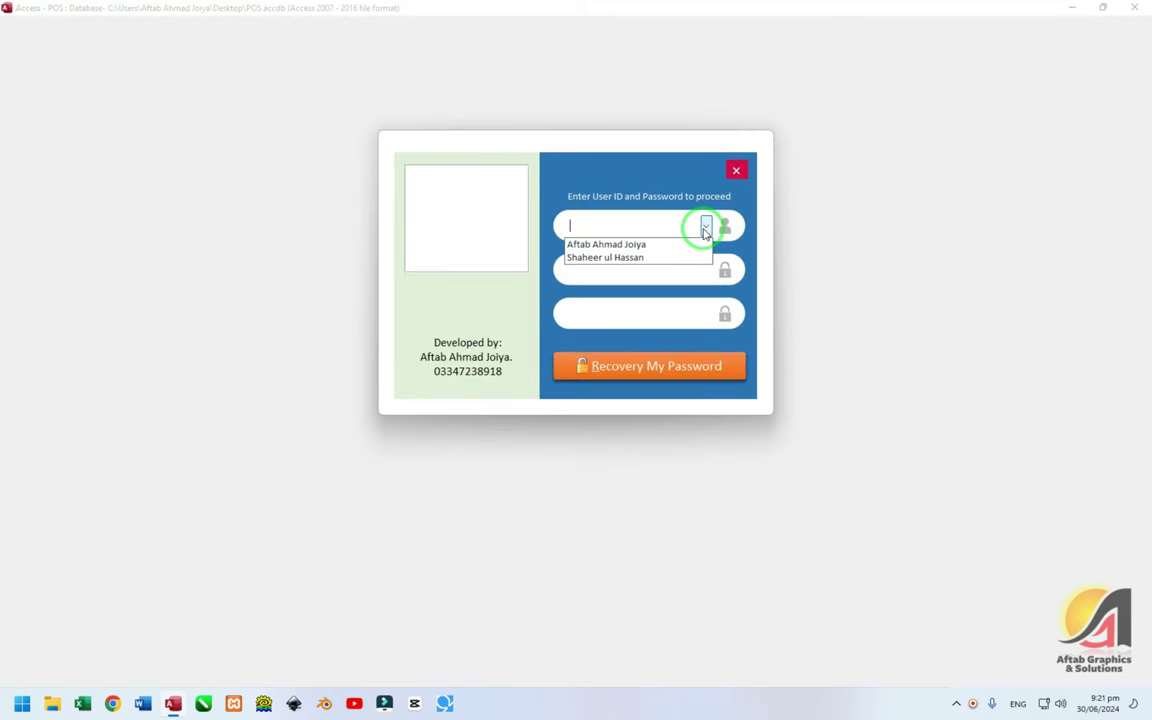
pyautogui.click(680, 255)
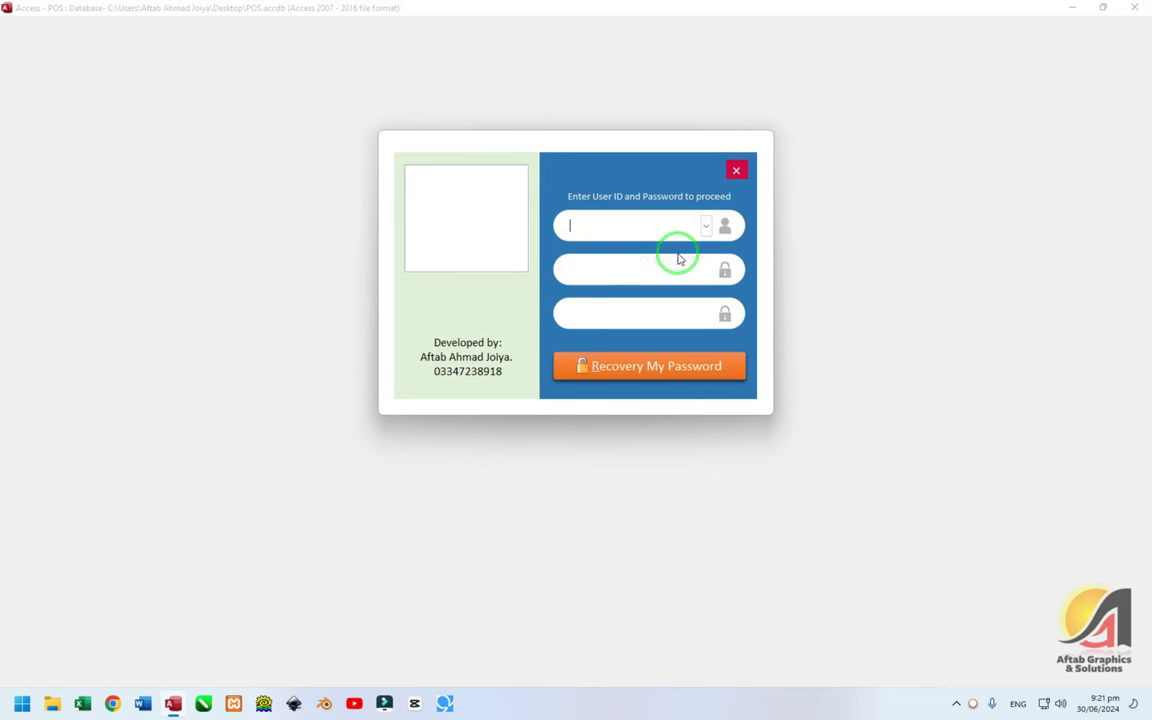
pyautogui.press('Tab')
pyautogui.click(630, 299)
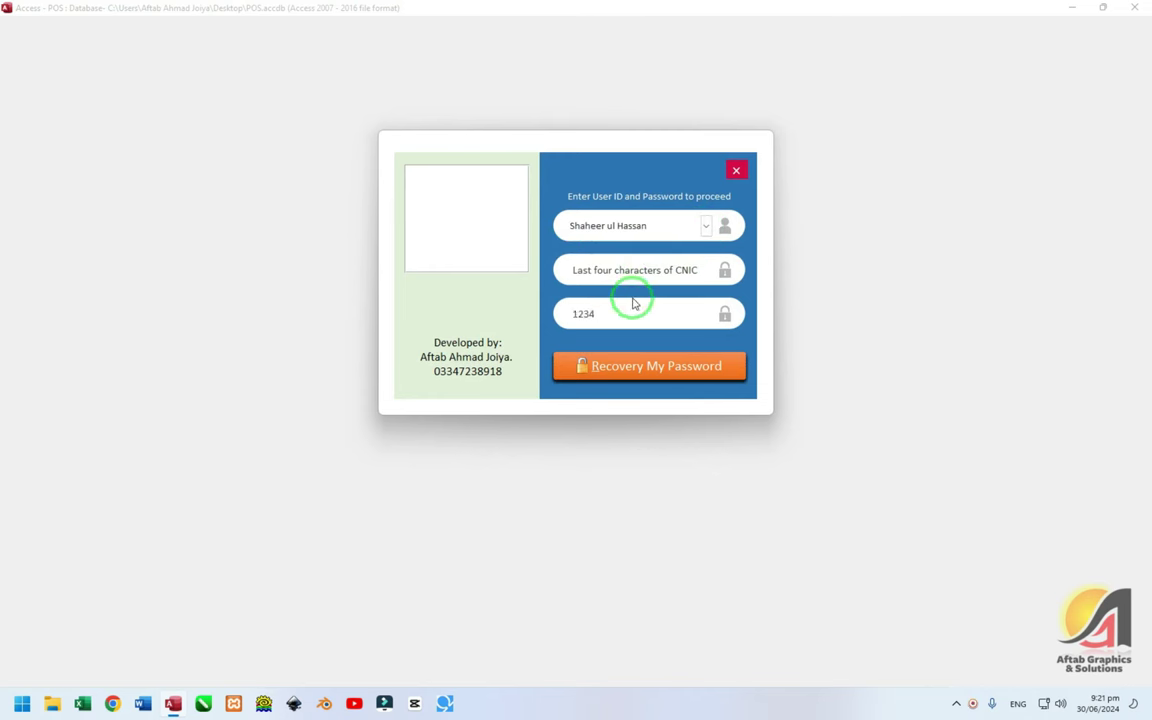
pyautogui.write('1234')
pyautogui.click(622, 370)
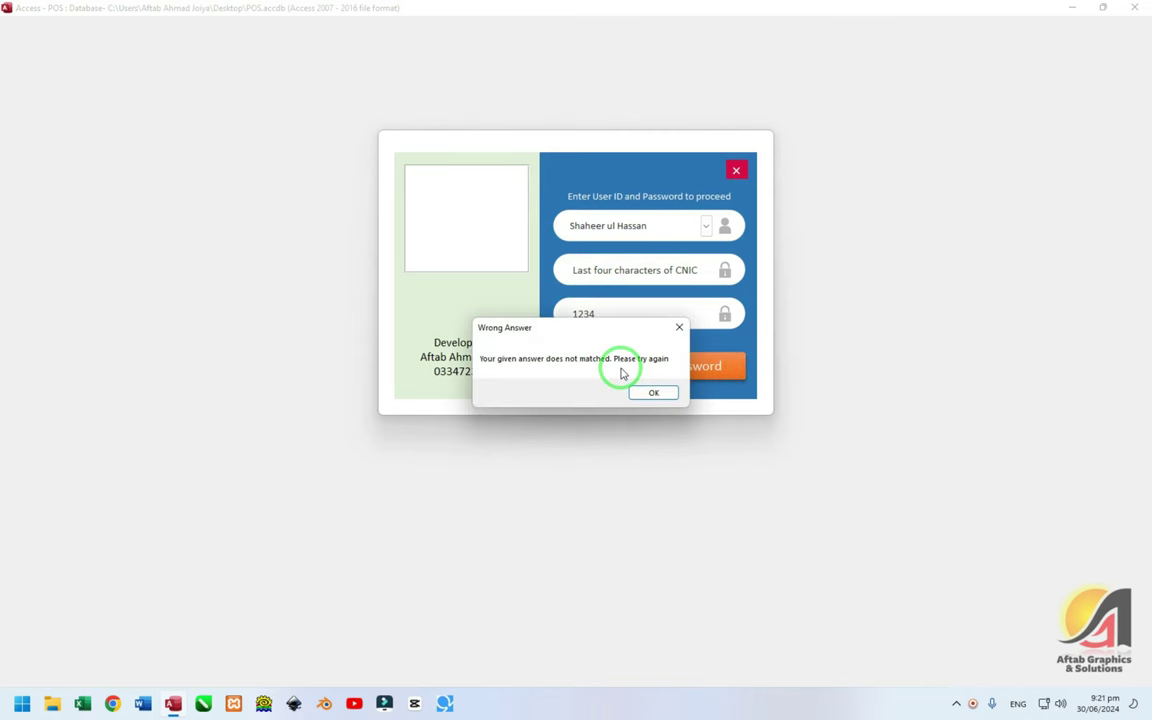
pyautogui.press('Return')
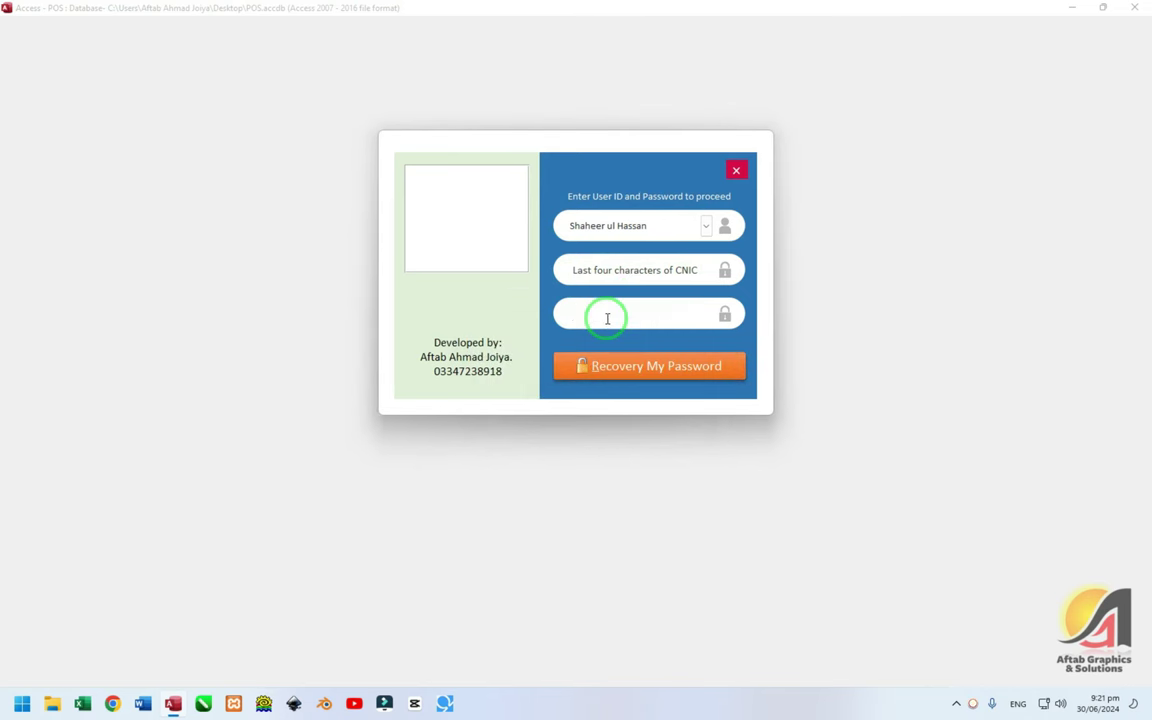
# Recover the first user's password with the CNIC answer and return to the login screen
pyautogui.click(706, 226)
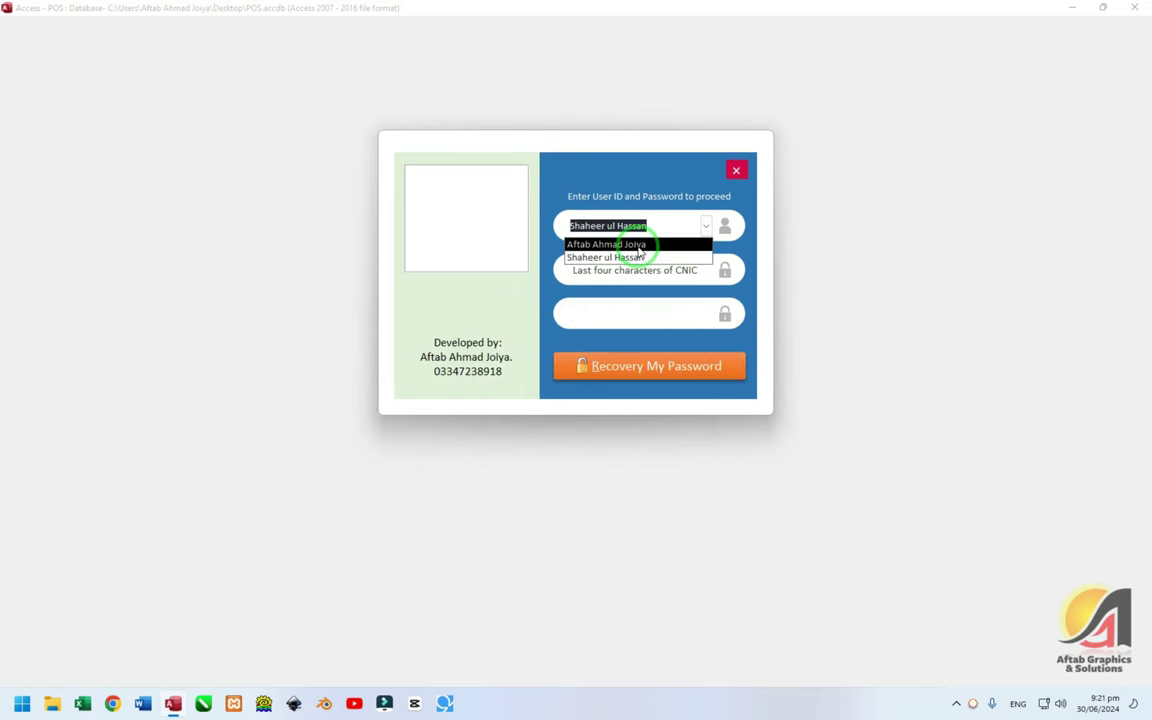
pyautogui.click(632, 244)
pyautogui.click(609, 314)
pyautogui.write('1234')
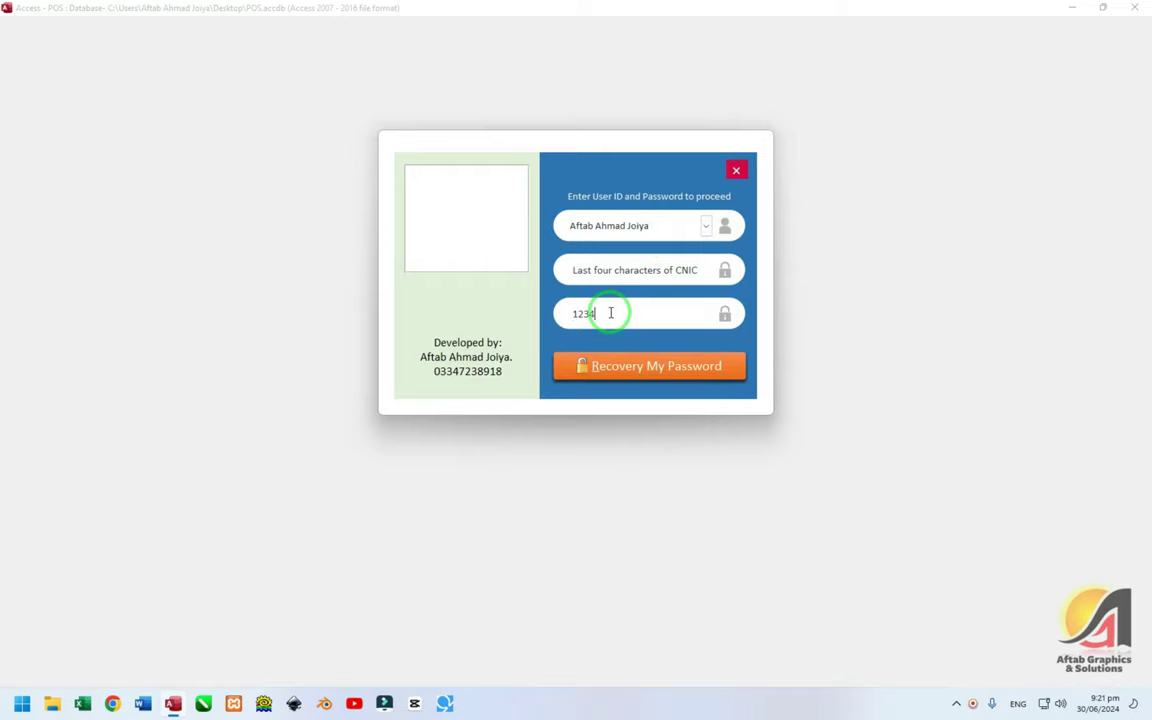
pyautogui.click(609, 366)
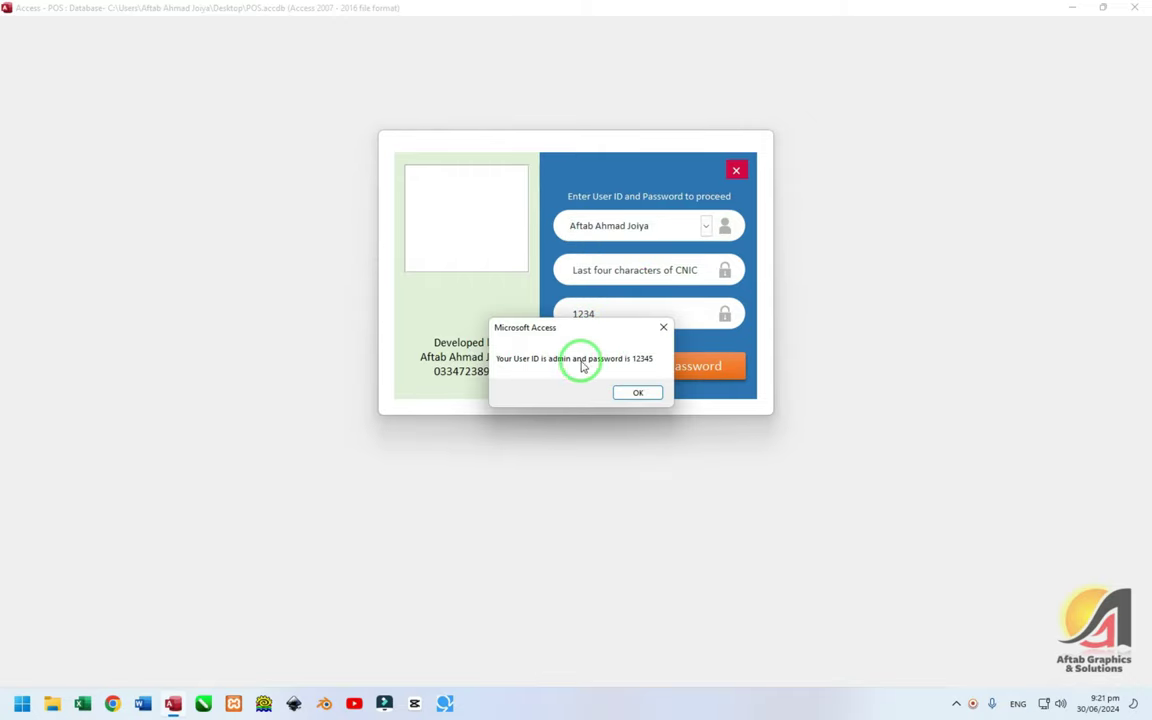
pyautogui.click(638, 392)
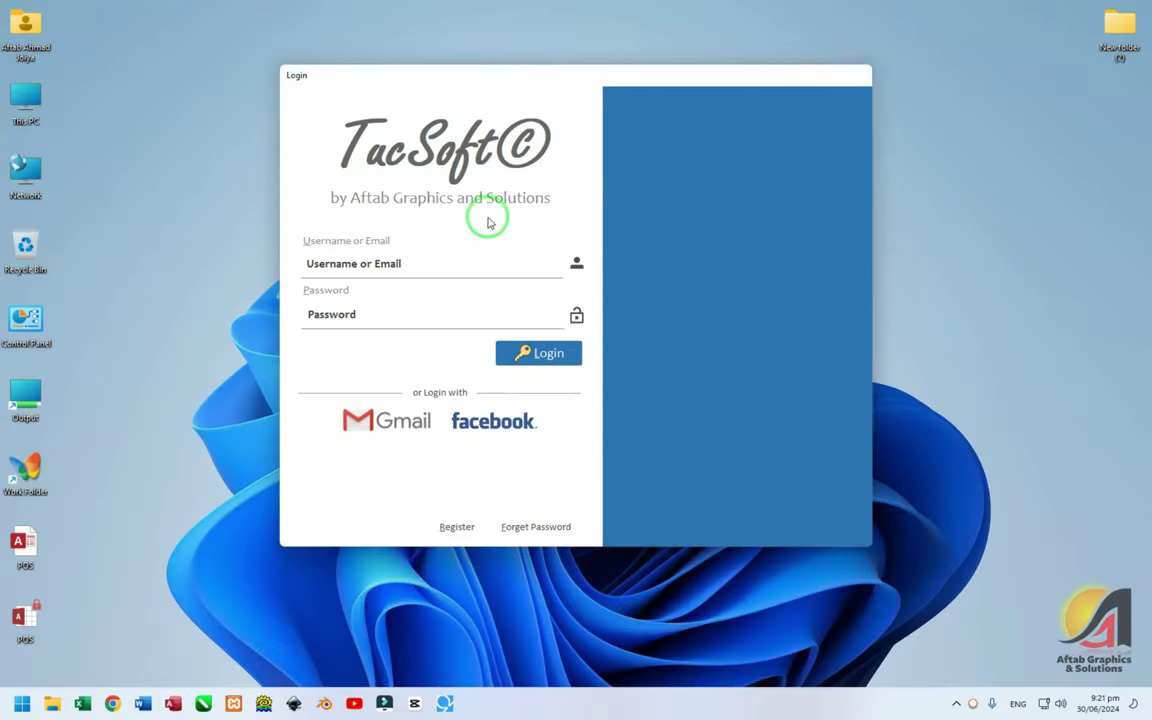
pyautogui.click(440, 263)
# Log in as admin and go to Settings > Delete by Category
pyautogui.write('admin')
pyautogui.press('Tab')
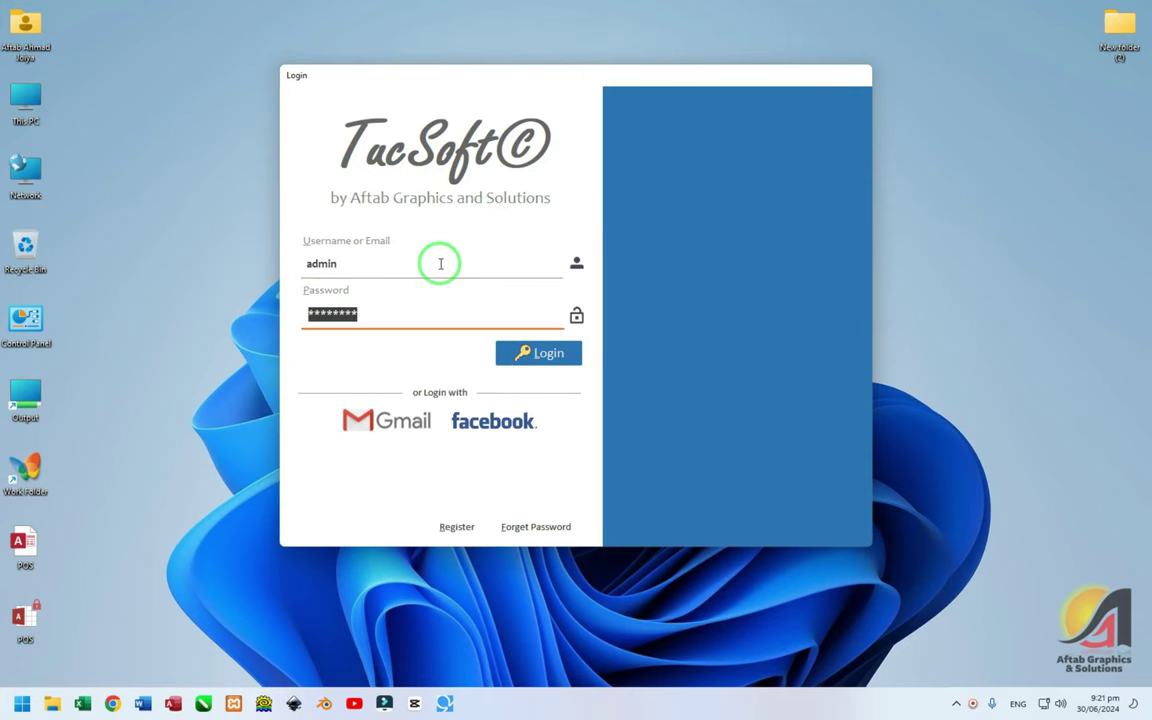
pyautogui.write('1234')
pyautogui.press('Return')
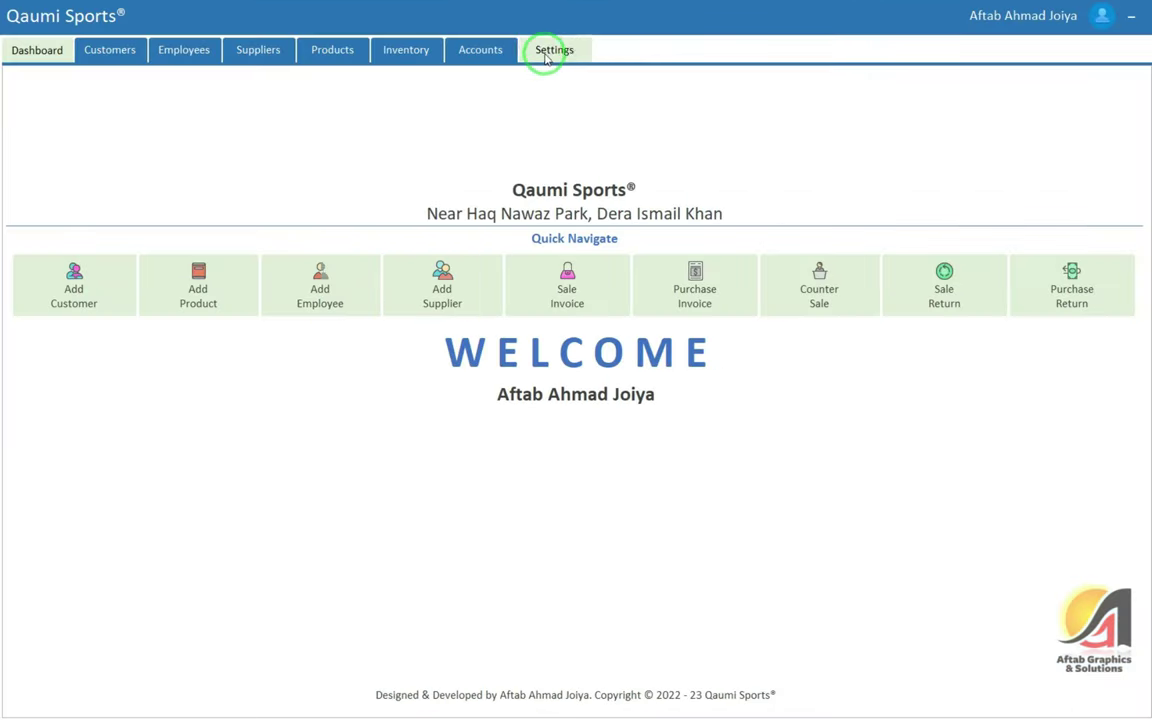
pyautogui.click(552, 50)
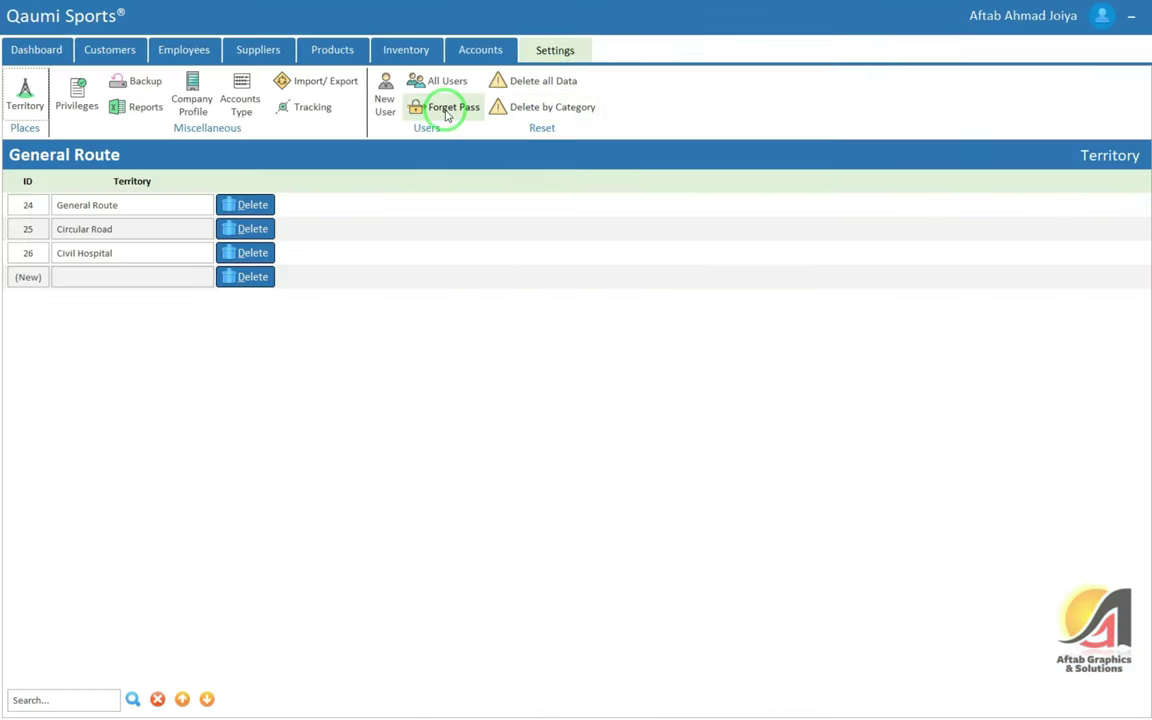
pyautogui.click(562, 109)
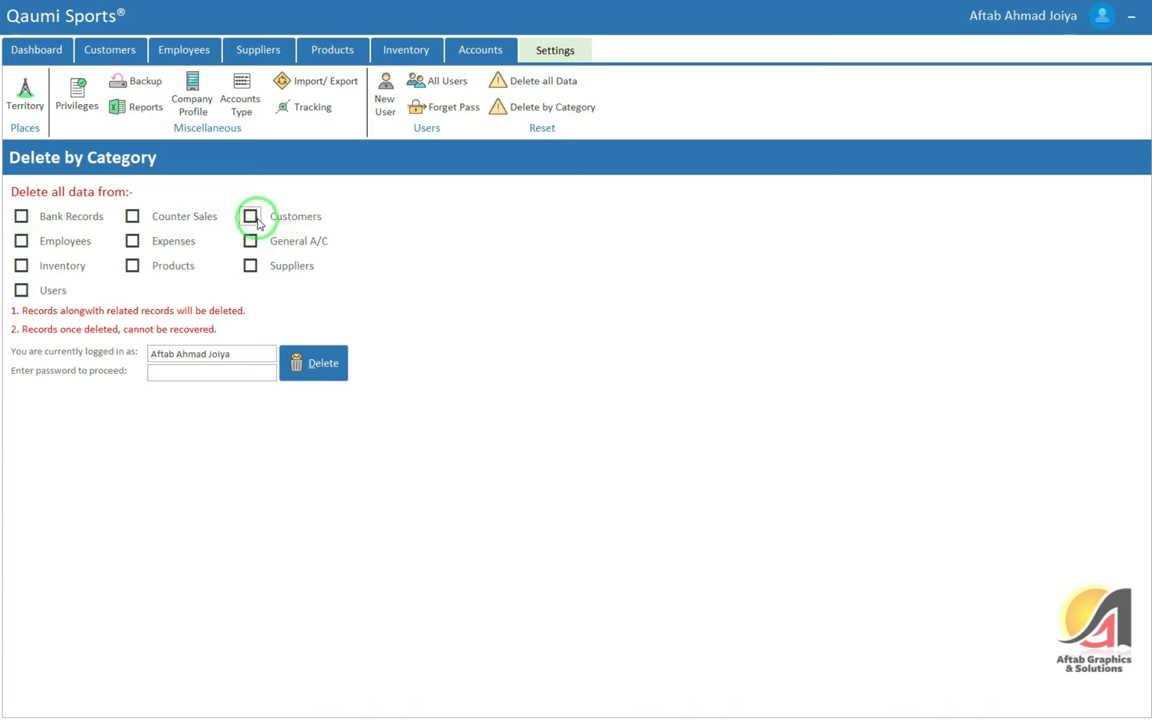
# Tick Customers, confirm with the account password, and delete all Customers records
pyautogui.click(250, 216)
pyautogui.click(208, 374)
pyautogui.write('***')
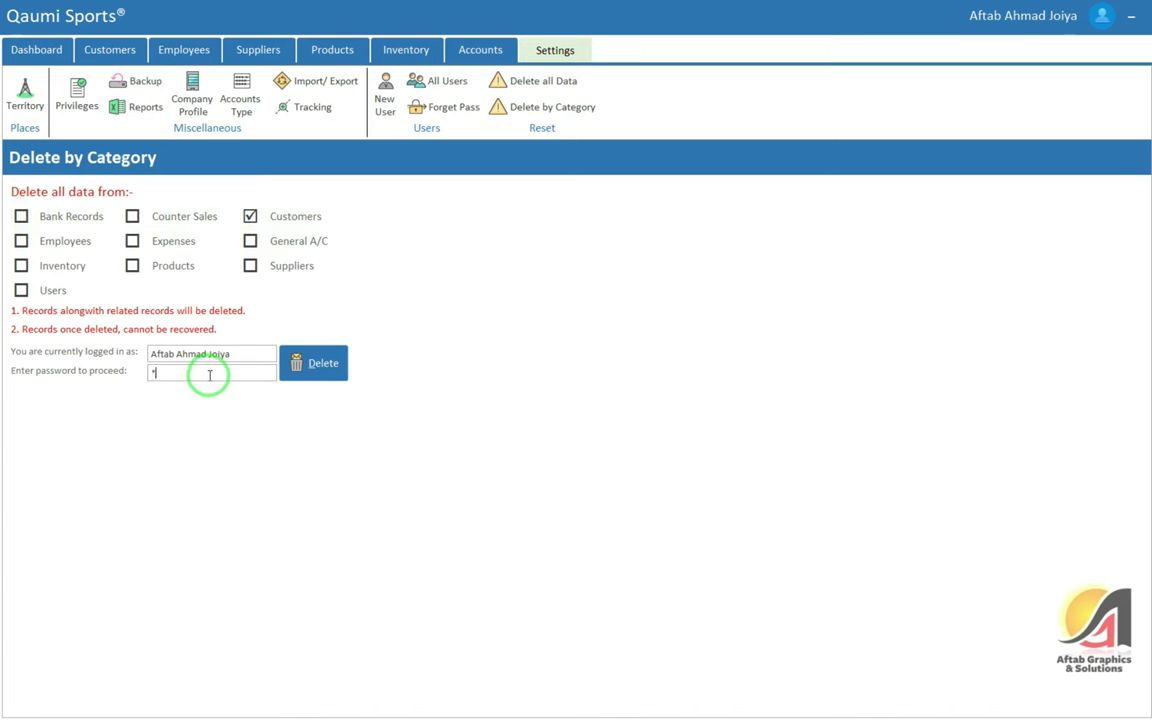
pyautogui.write('**')
pyautogui.click(301, 364)
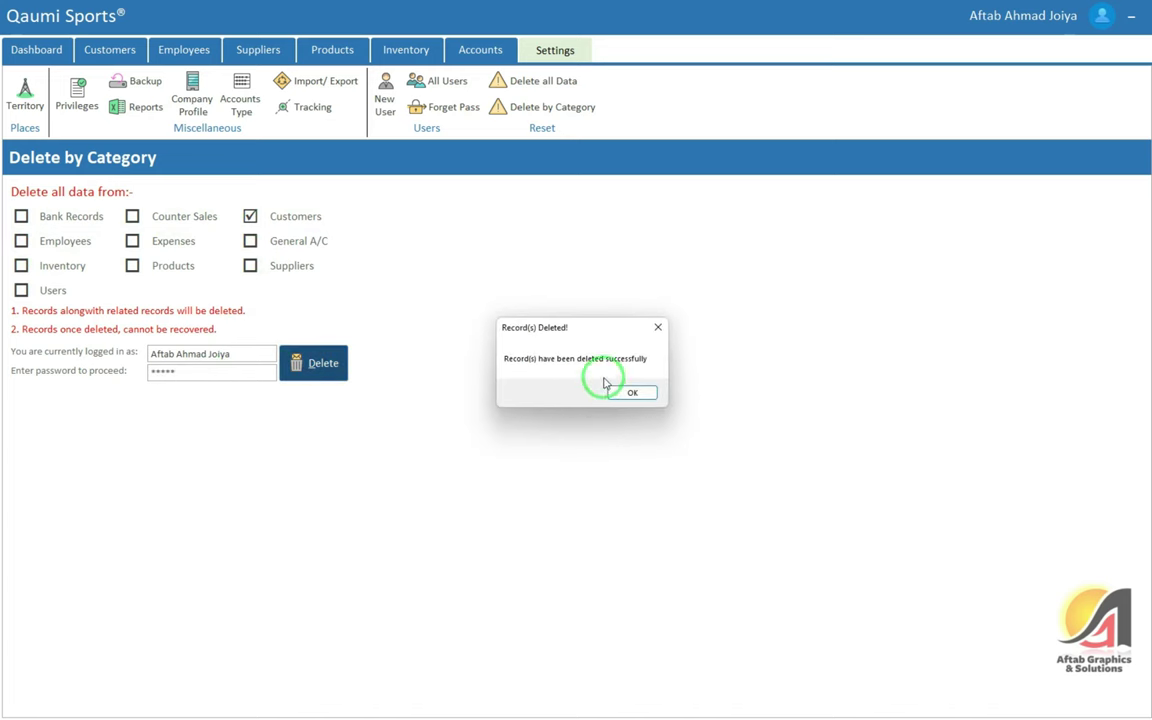
pyautogui.click(645, 391)
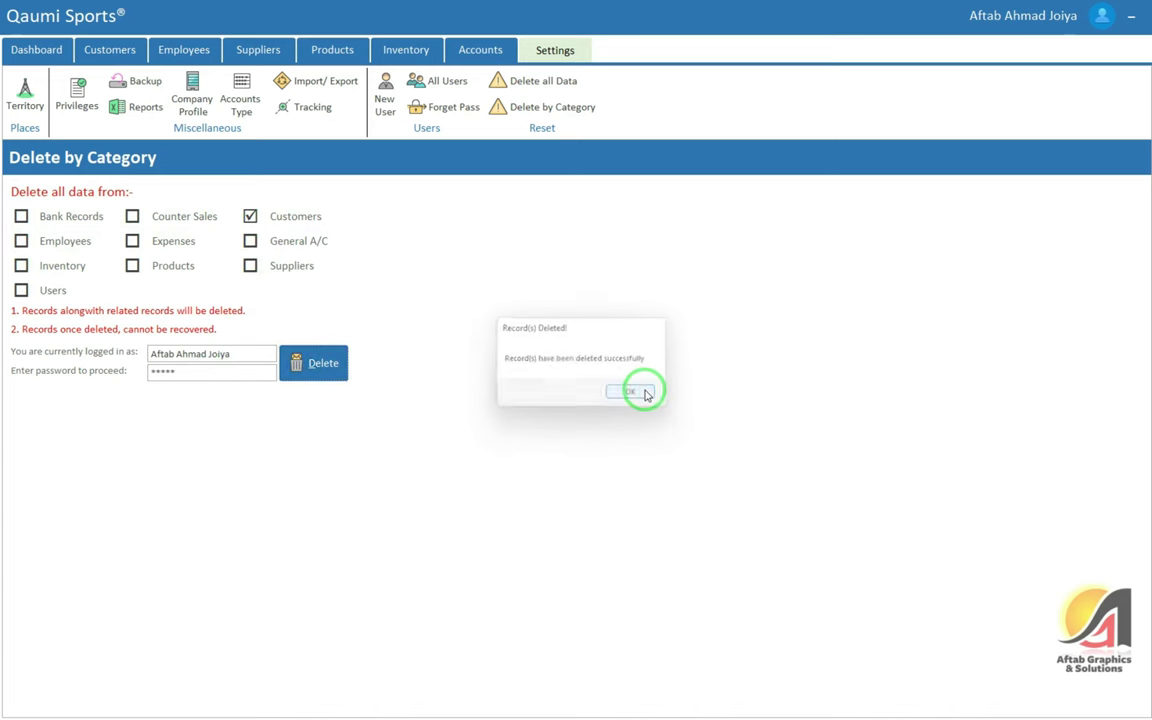
pyautogui.click(124, 55)
# Check that the customer list, ledger selector and payment history are empty
pyautogui.click(24, 100)
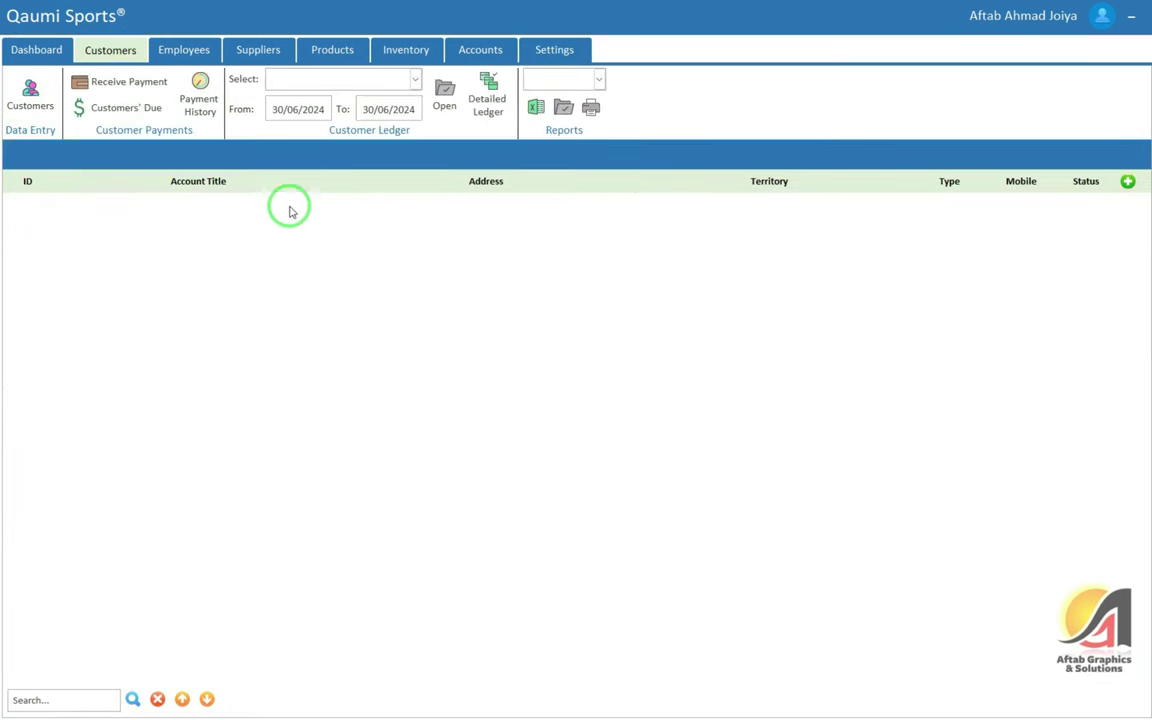
pyautogui.click(290, 80)
pyautogui.click(283, 190)
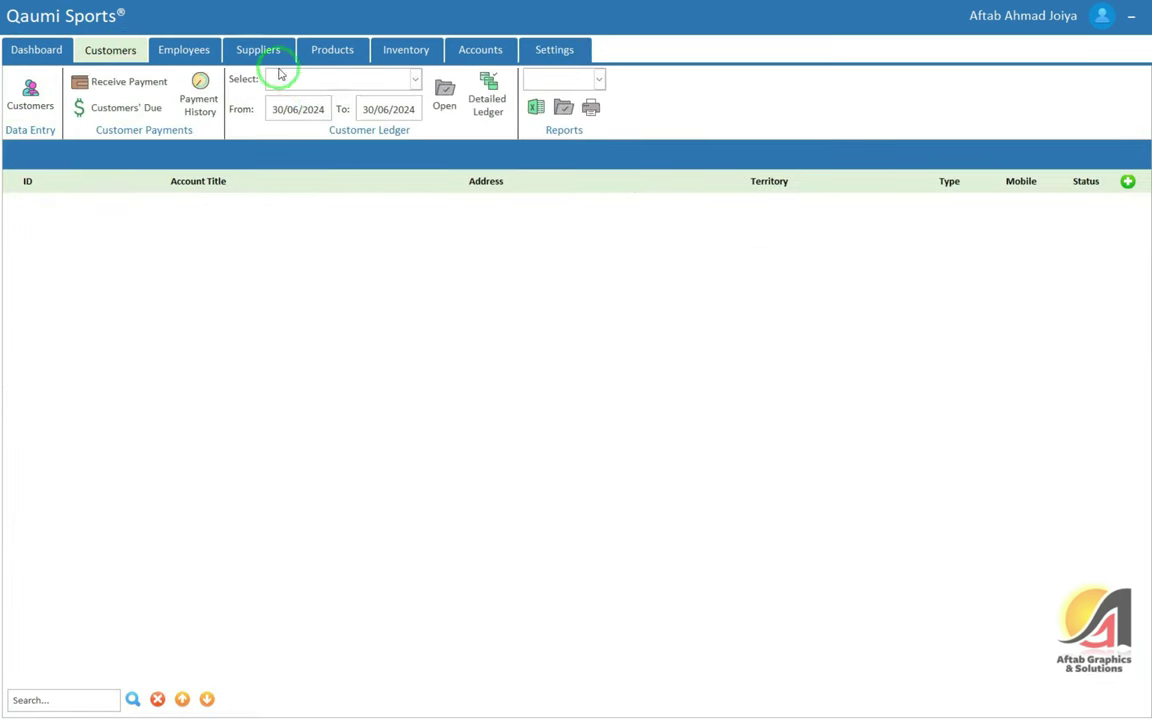
pyautogui.click(127, 85)
pyautogui.click(200, 95)
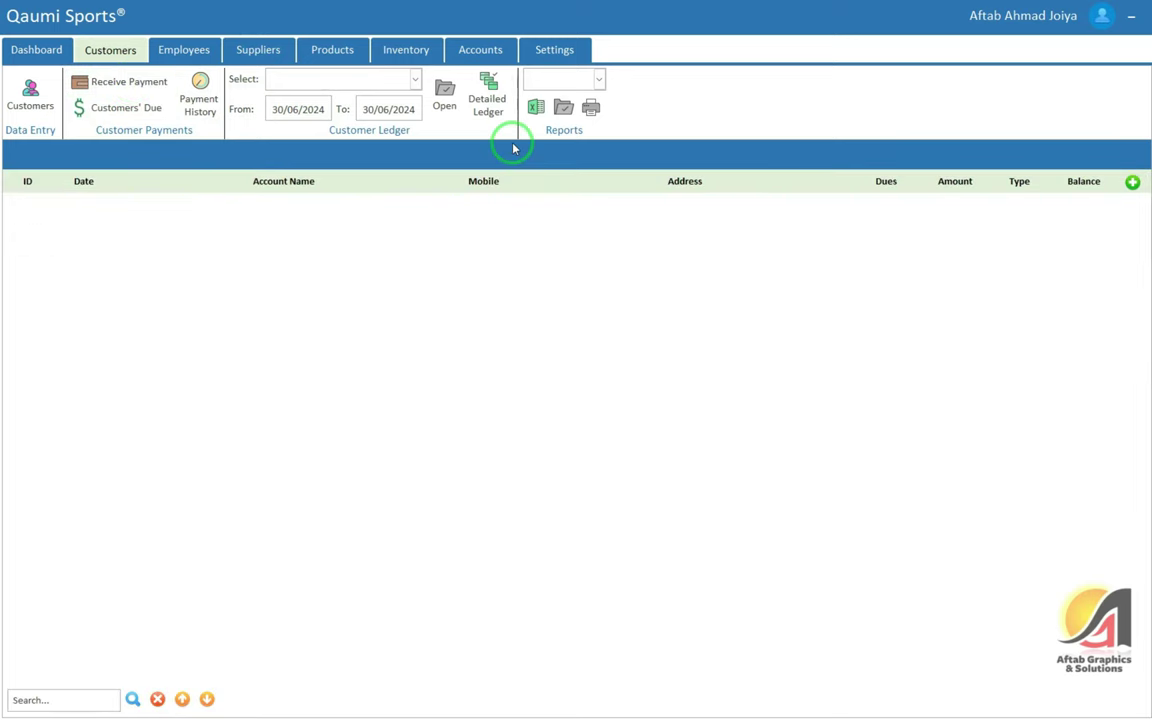
# Preview the All Customers report to confirm it is empty
pyautogui.click(560, 80)
pyautogui.click(558, 94)
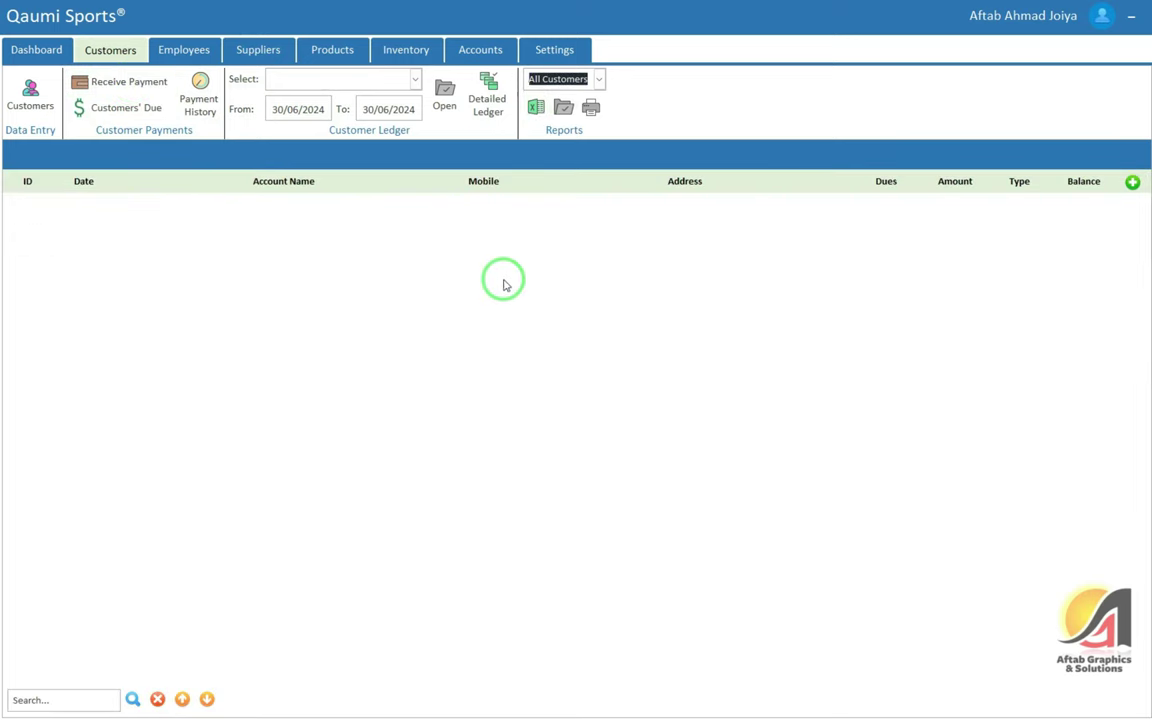
pyautogui.click(563, 106)
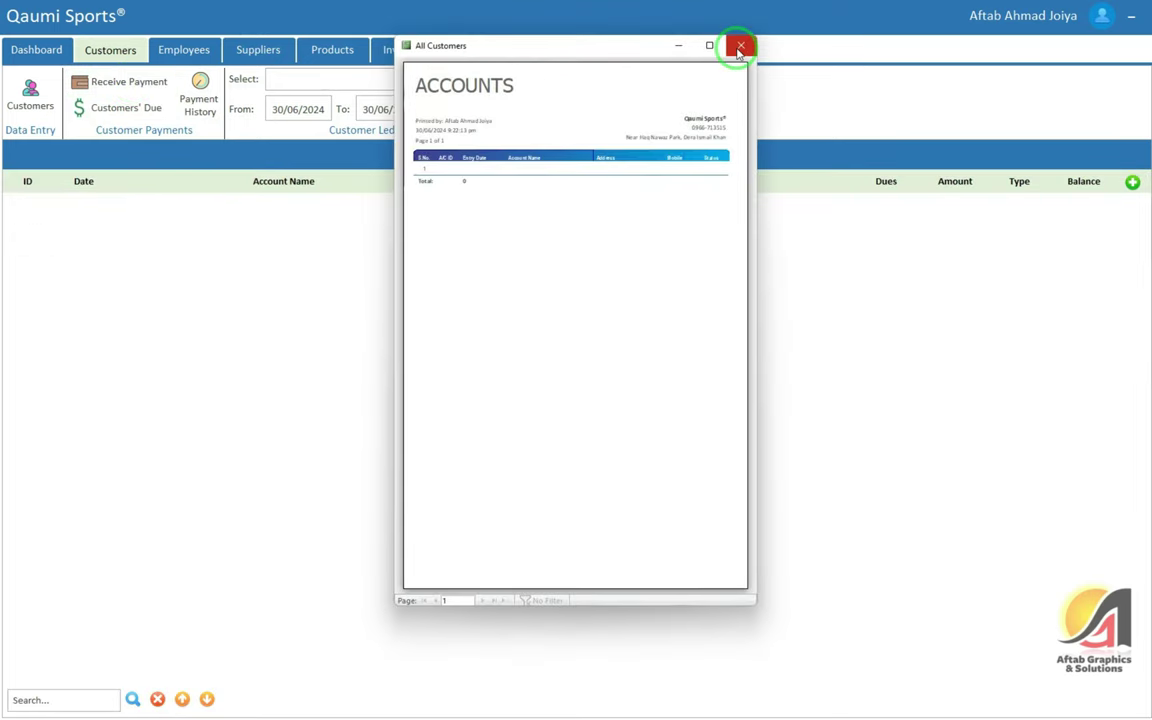
pyautogui.click(740, 46)
# Revisit the Delete by Category page, then return to the Dashboard
pyautogui.click(550, 47)
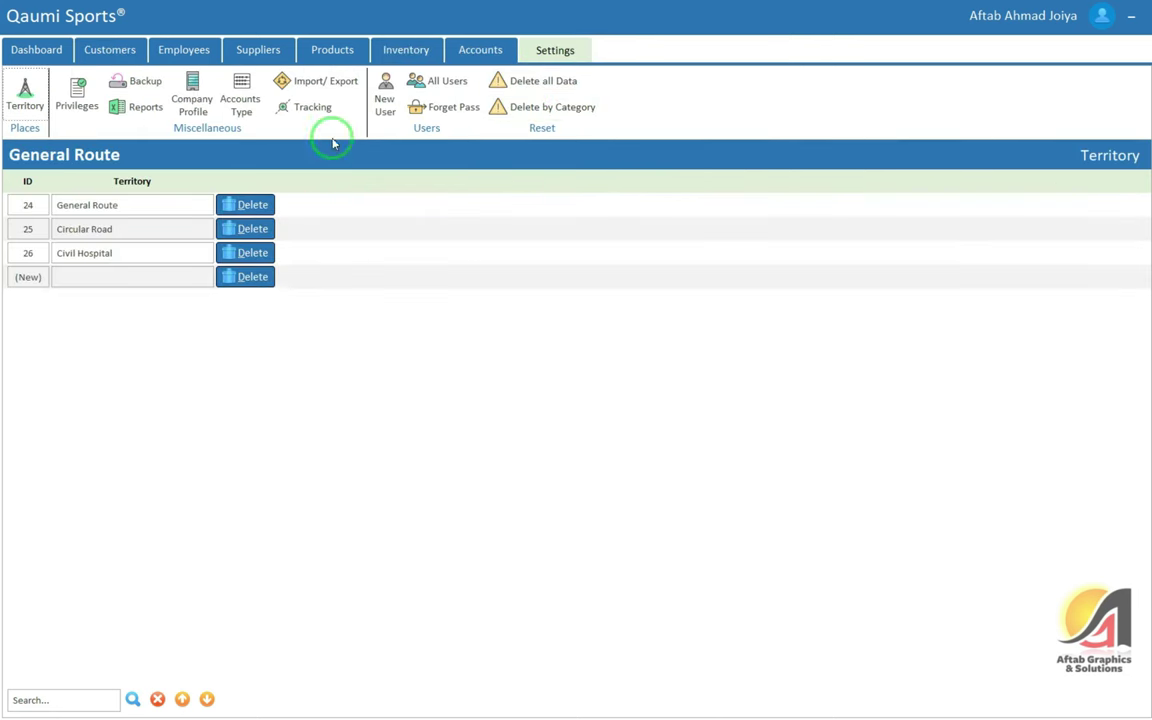
pyautogui.click(556, 108)
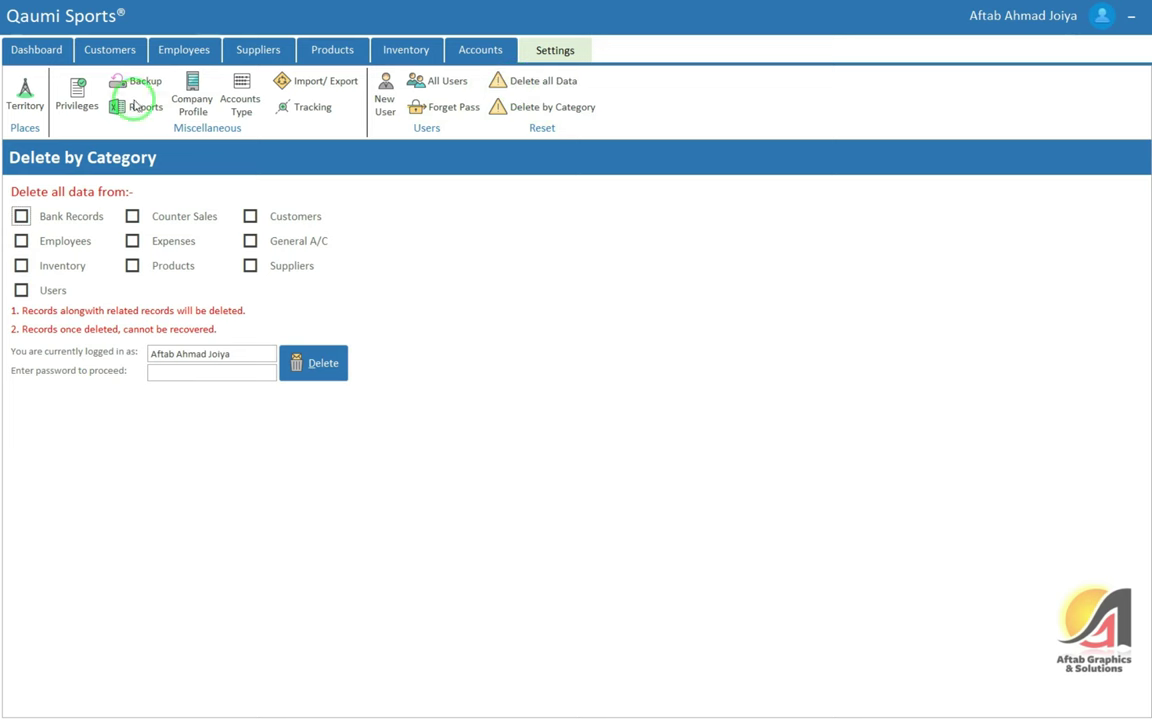
pyautogui.click(50, 52)
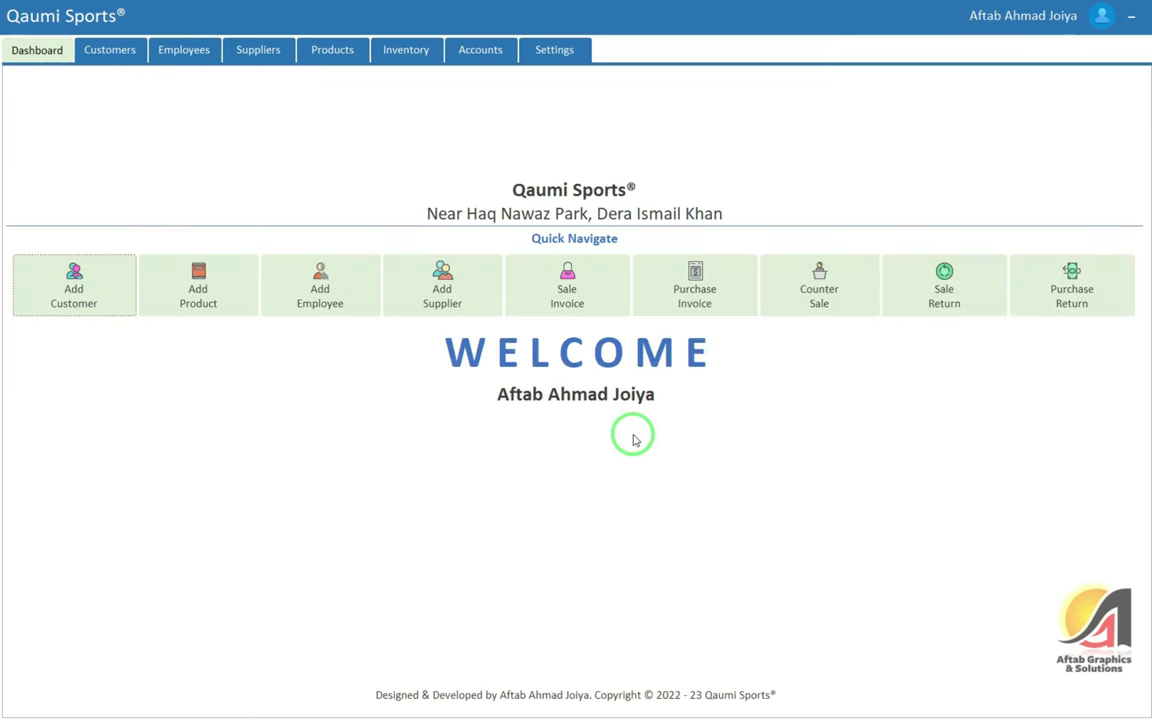